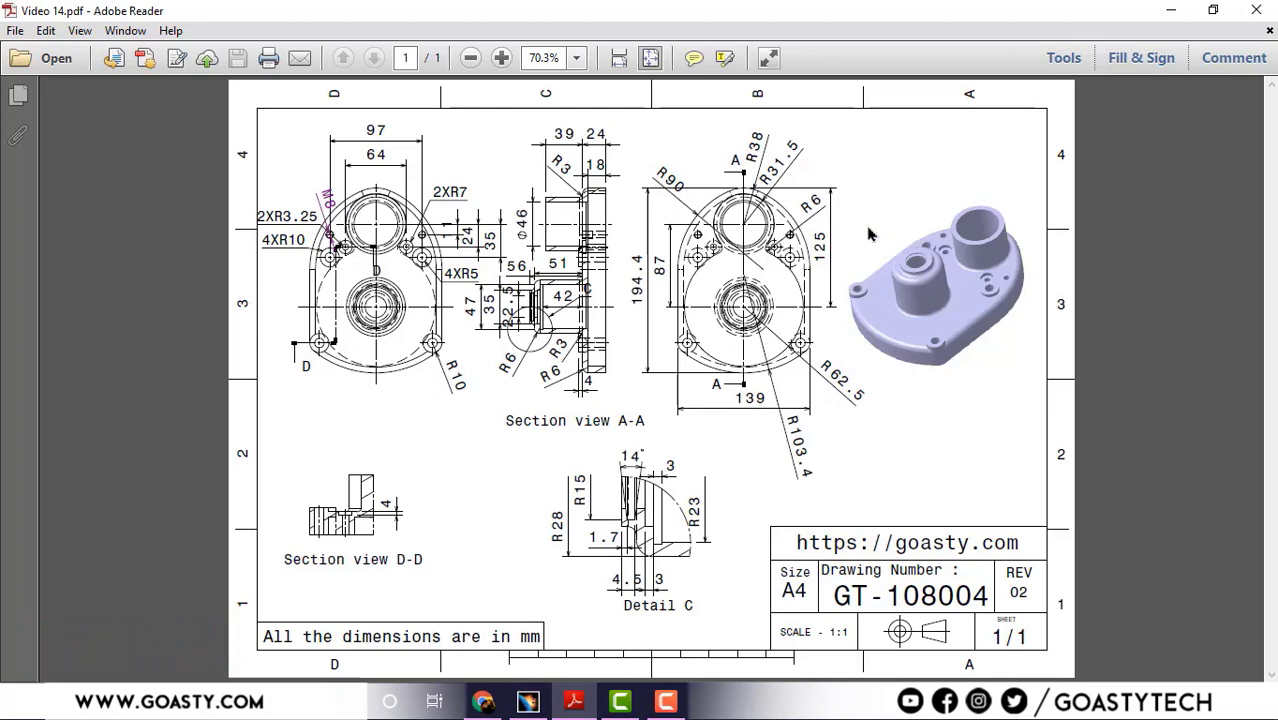
Switch from the PDF drawing to CATIA V5 and create a new Part document.
{"action": "left_click", "coordinate": [1163, 9]}
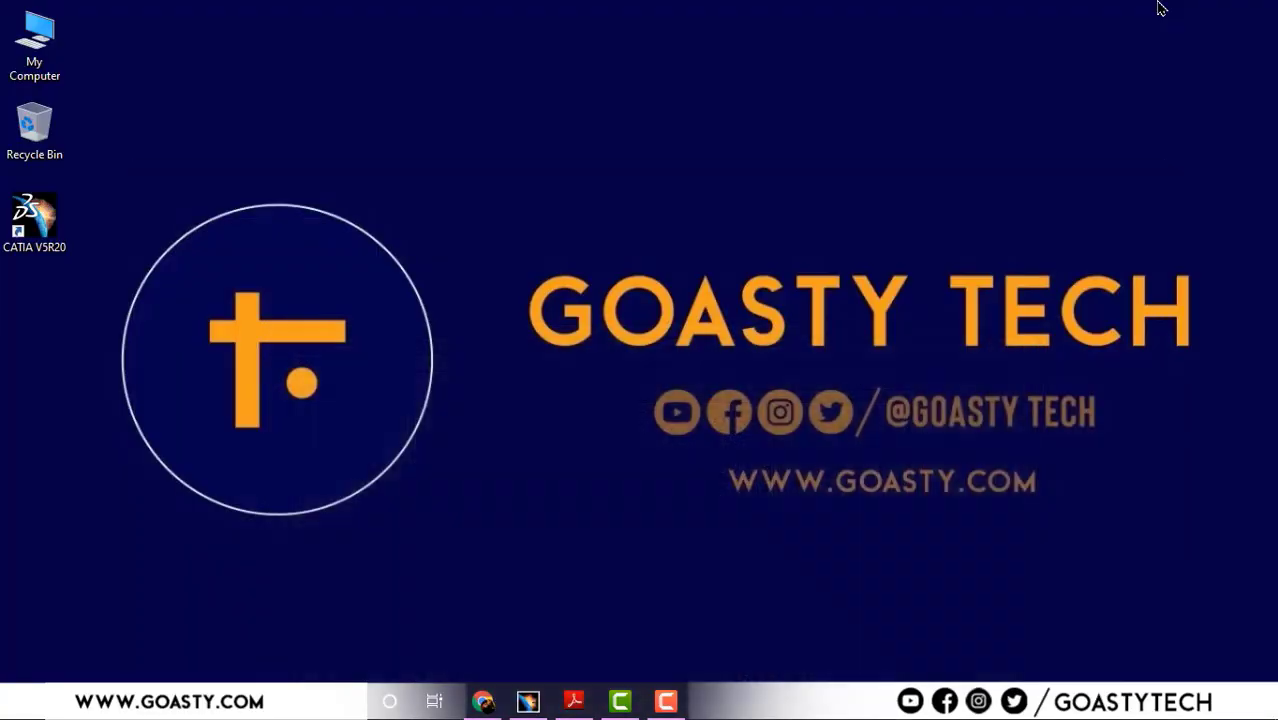
{"action": "left_click", "coordinate": [529, 702]}
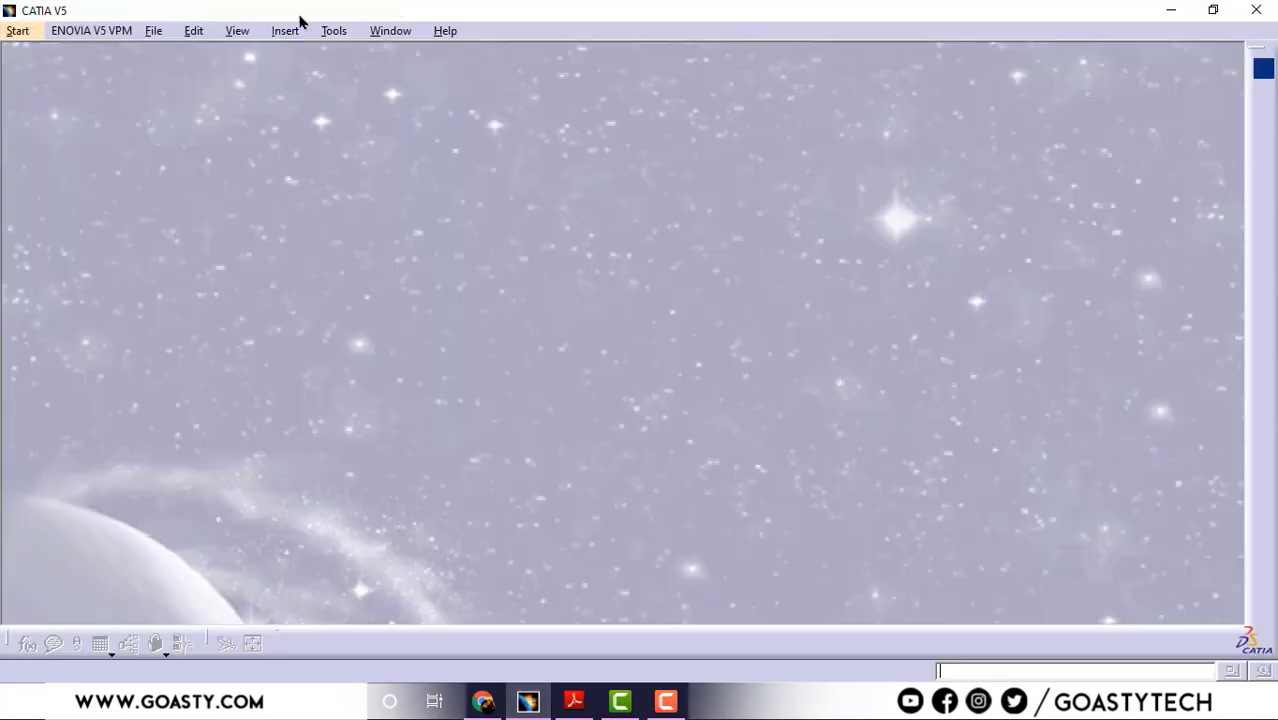
{"action": "left_click", "coordinate": [153, 31]}
{"action": "left_click", "coordinate": [172, 50]}
{"action": "scroll", "coordinate": [1110, 510], "scroll_direction": "down", "scroll_amount": 5}
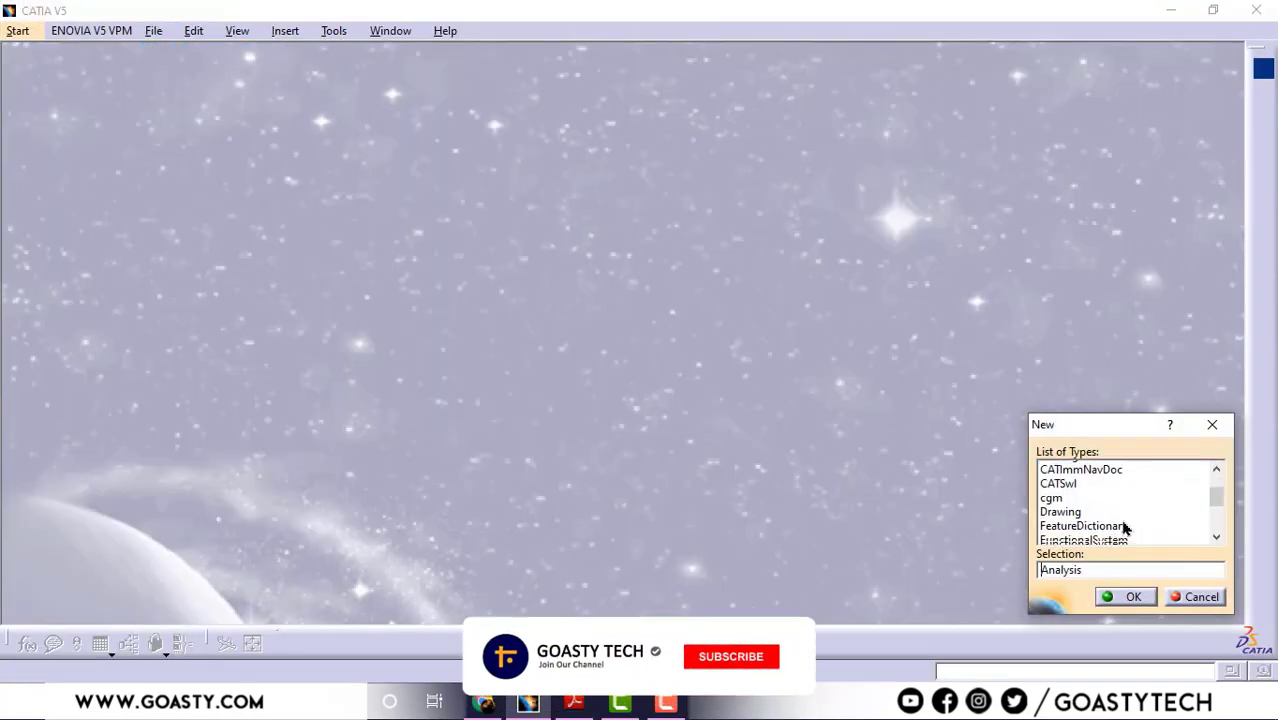
{"action": "left_click", "coordinate": [1077, 468]}
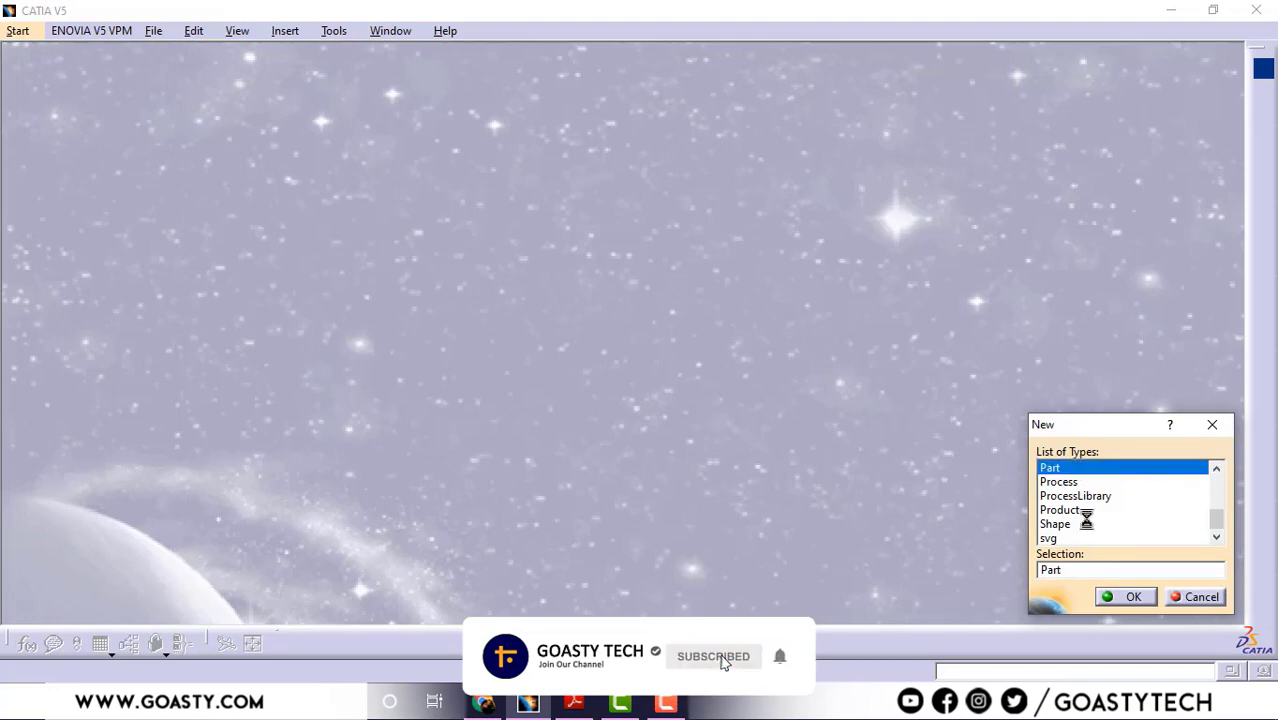
{"action": "left_click", "coordinate": [1124, 597]}
{"action": "left_click", "coordinate": [1124, 597]}
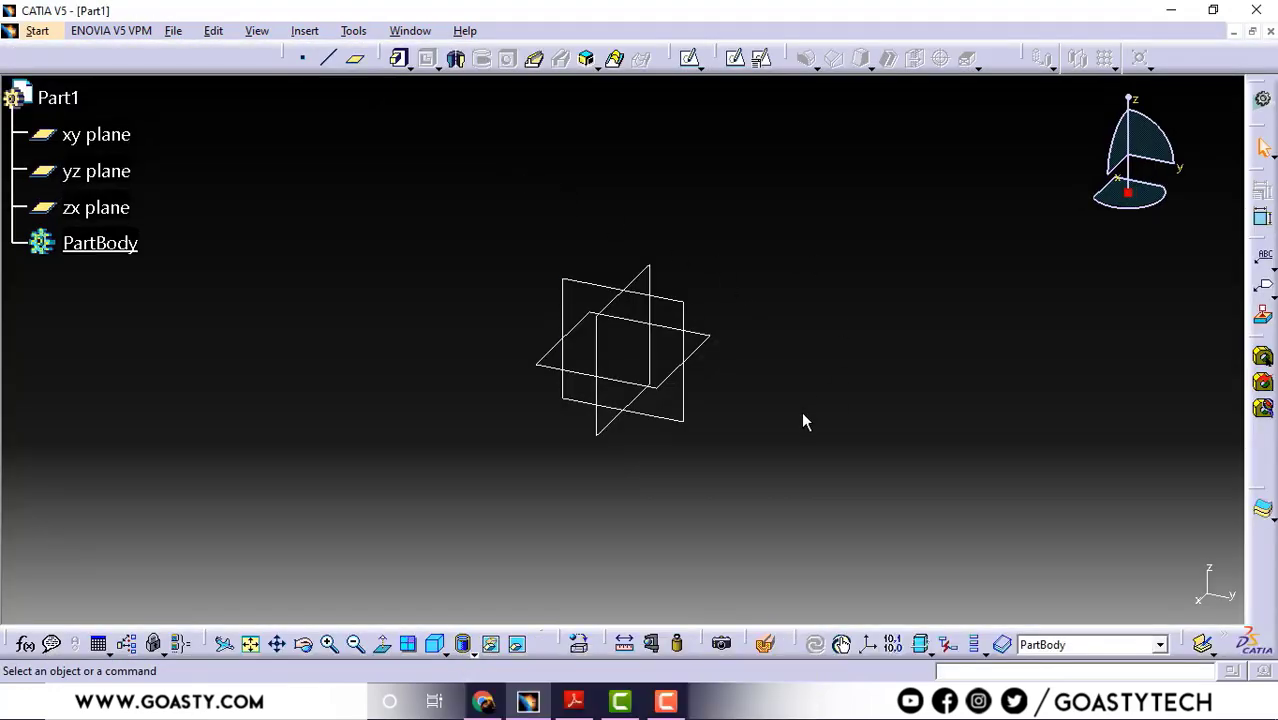
Check the drawing in Adobe Reader, return to CATIA, and open a positioned sketch on the yz plane with implicit origin and orientation.
{"action": "left_click", "coordinate": [574, 701]}
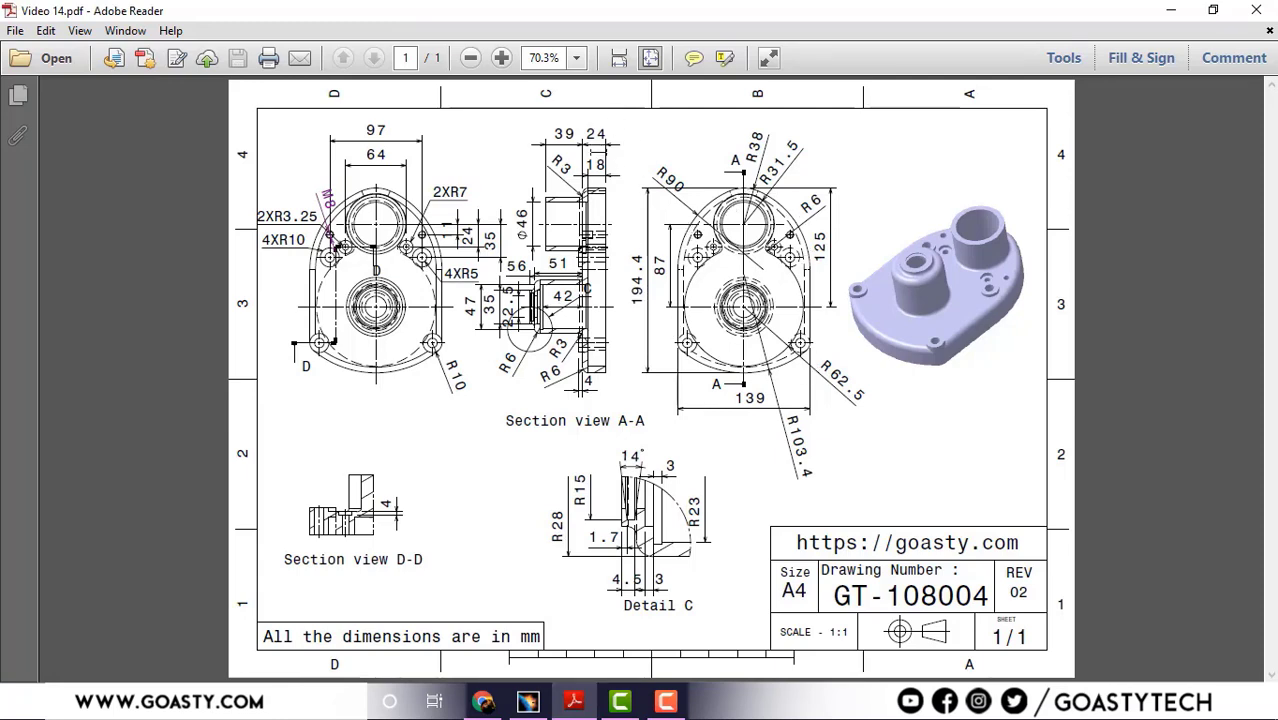
{"action": "left_click", "coordinate": [1171, 10]}
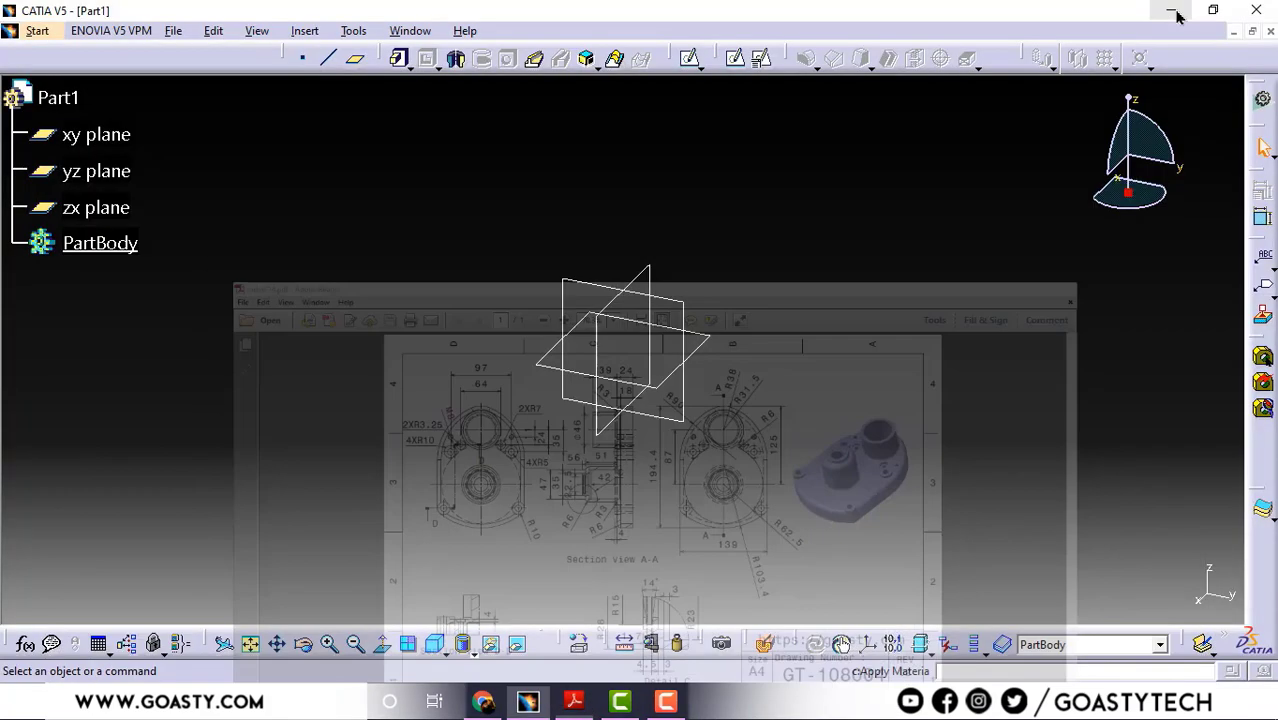
{"action": "left_click", "coordinate": [686, 310]}
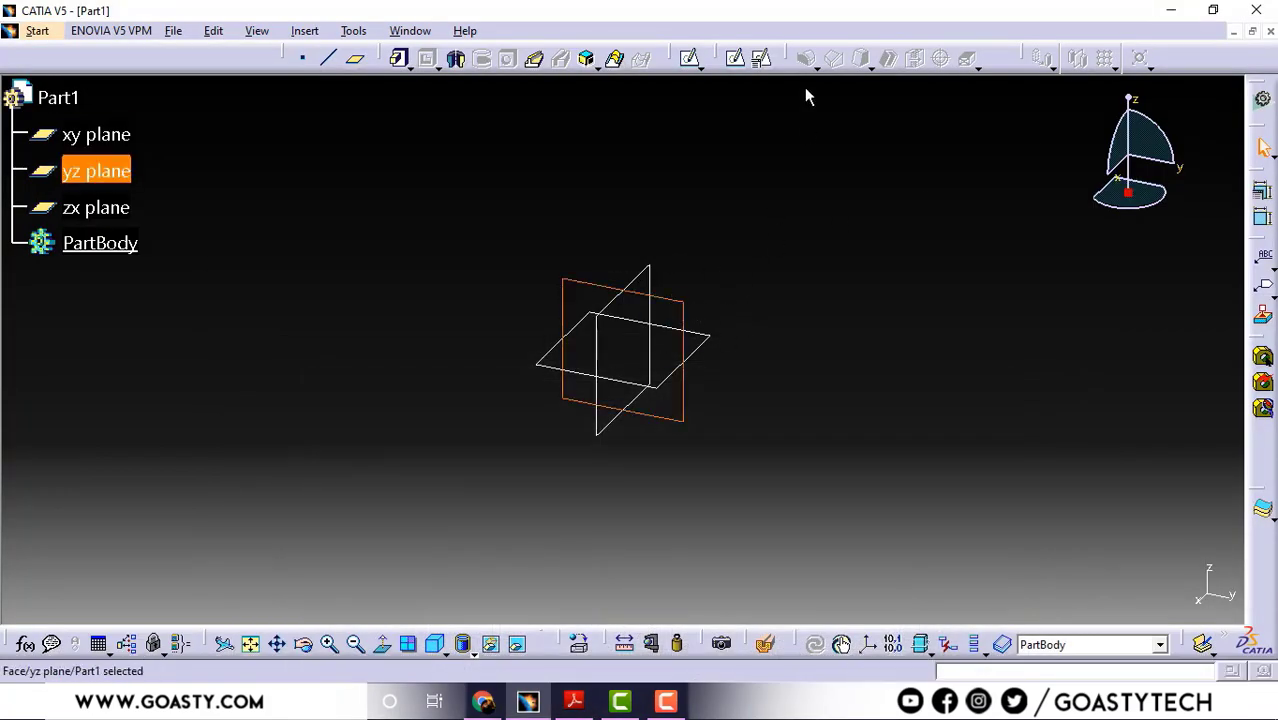
{"action": "left_click", "coordinate": [766, 60]}
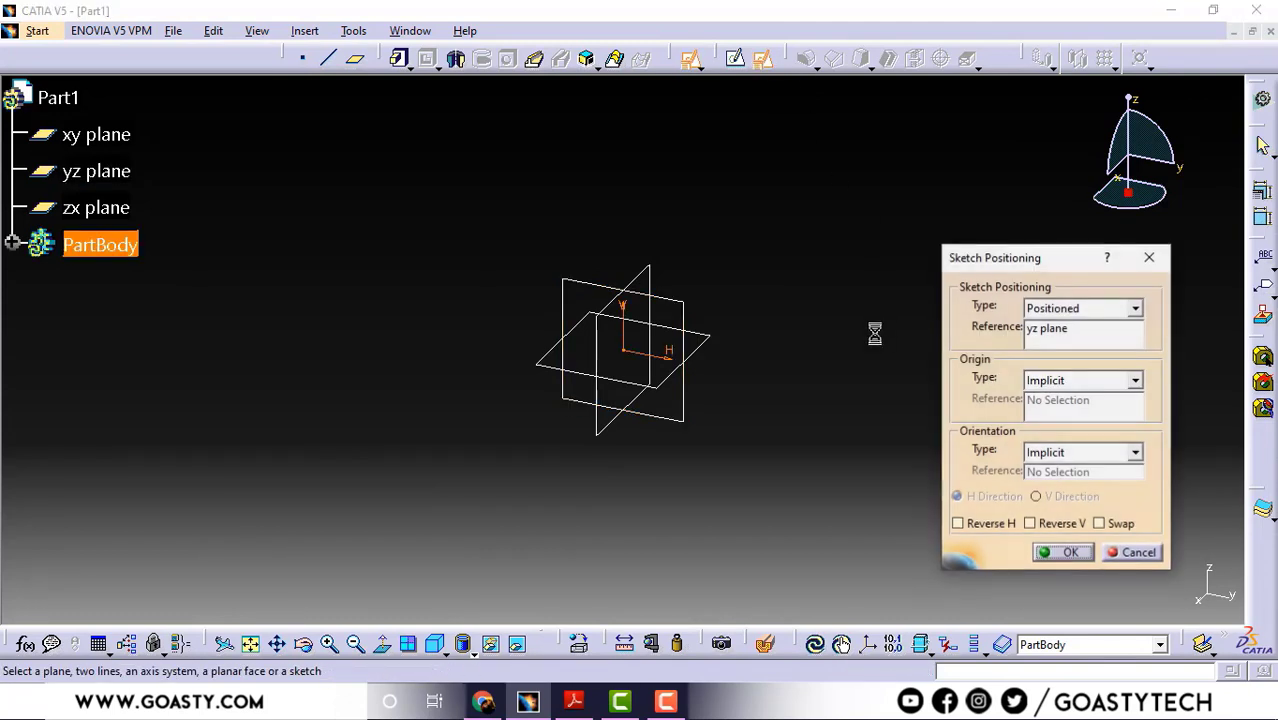
{"action": "left_click", "coordinate": [1067, 556]}
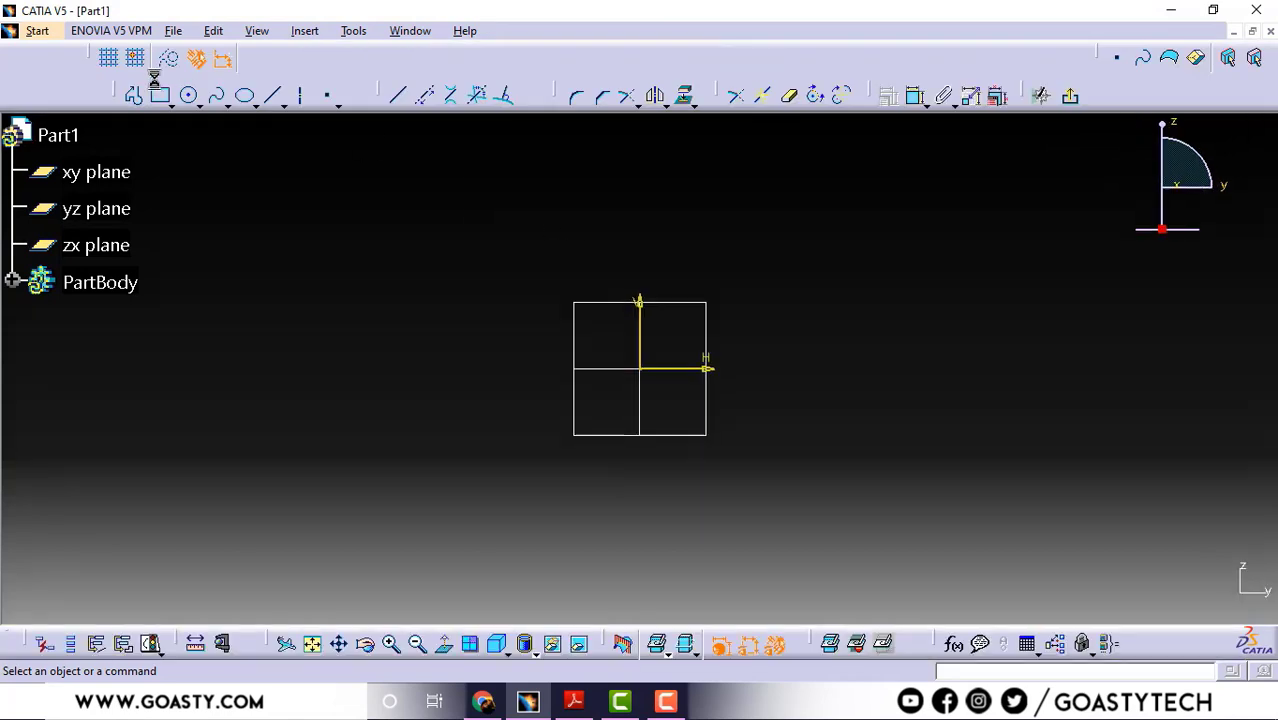
Draw one horizontal and one vertical infinite line through the sketch origin.
{"action": "left_click", "coordinate": [424, 95]}
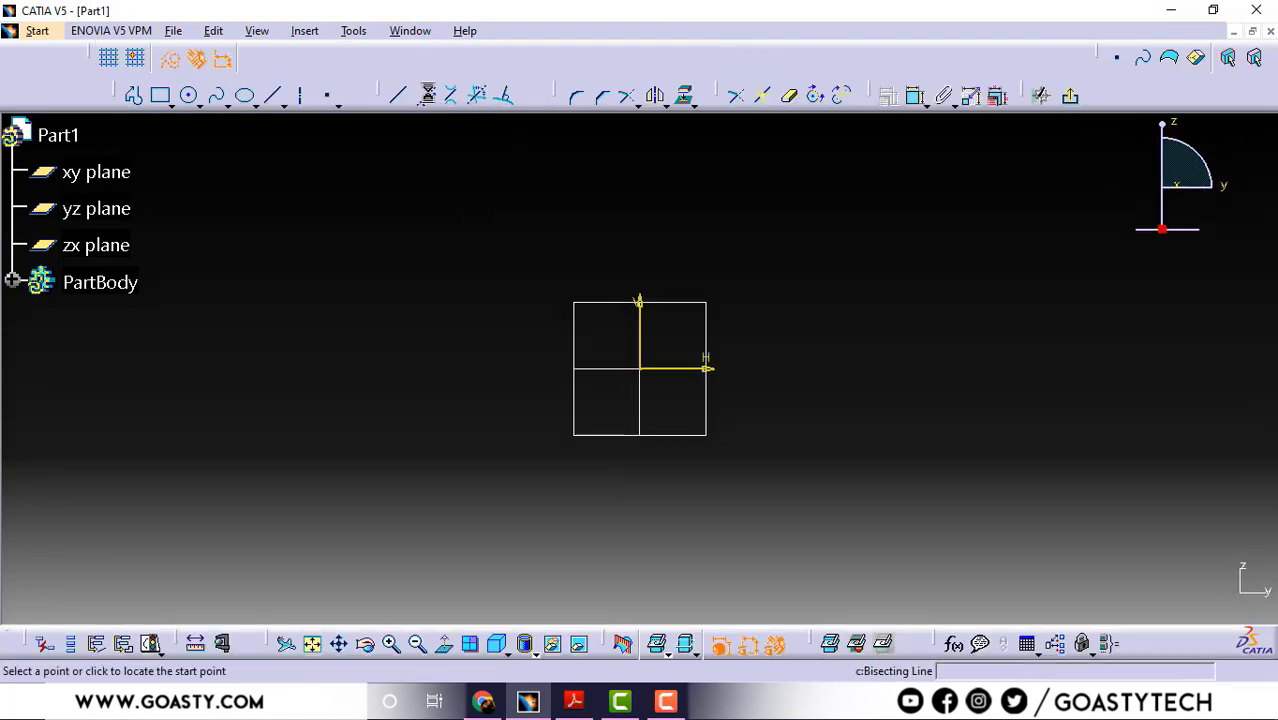
{"action": "left_click", "coordinate": [642, 369]}
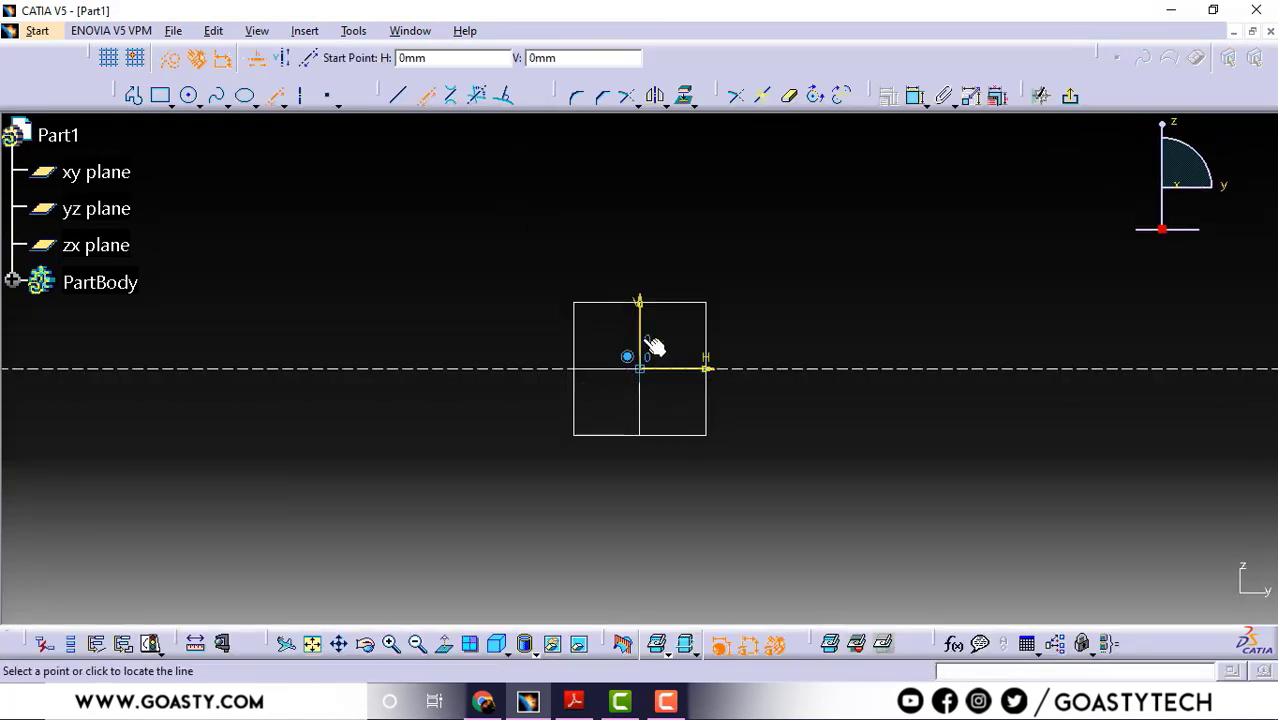
{"action": "left_click", "coordinate": [284, 62]}
{"action": "left_click", "coordinate": [650, 370]}
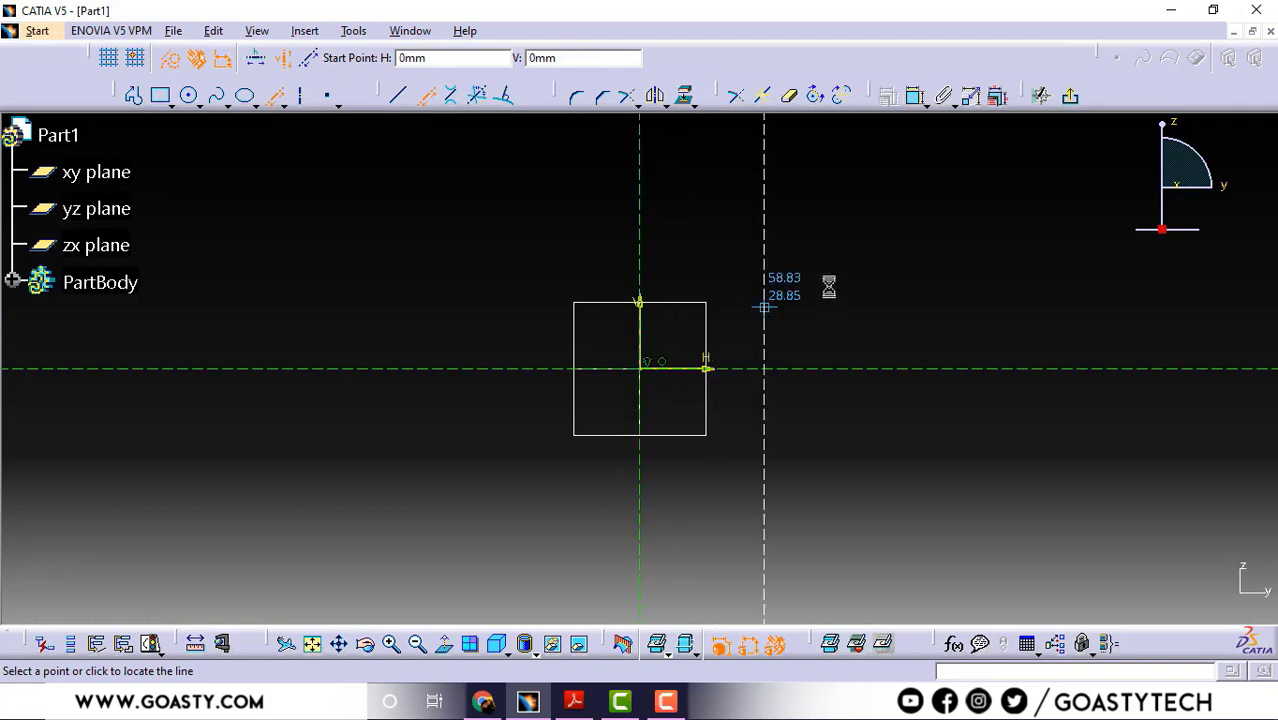
{"action": "key", "text": "Escape"}
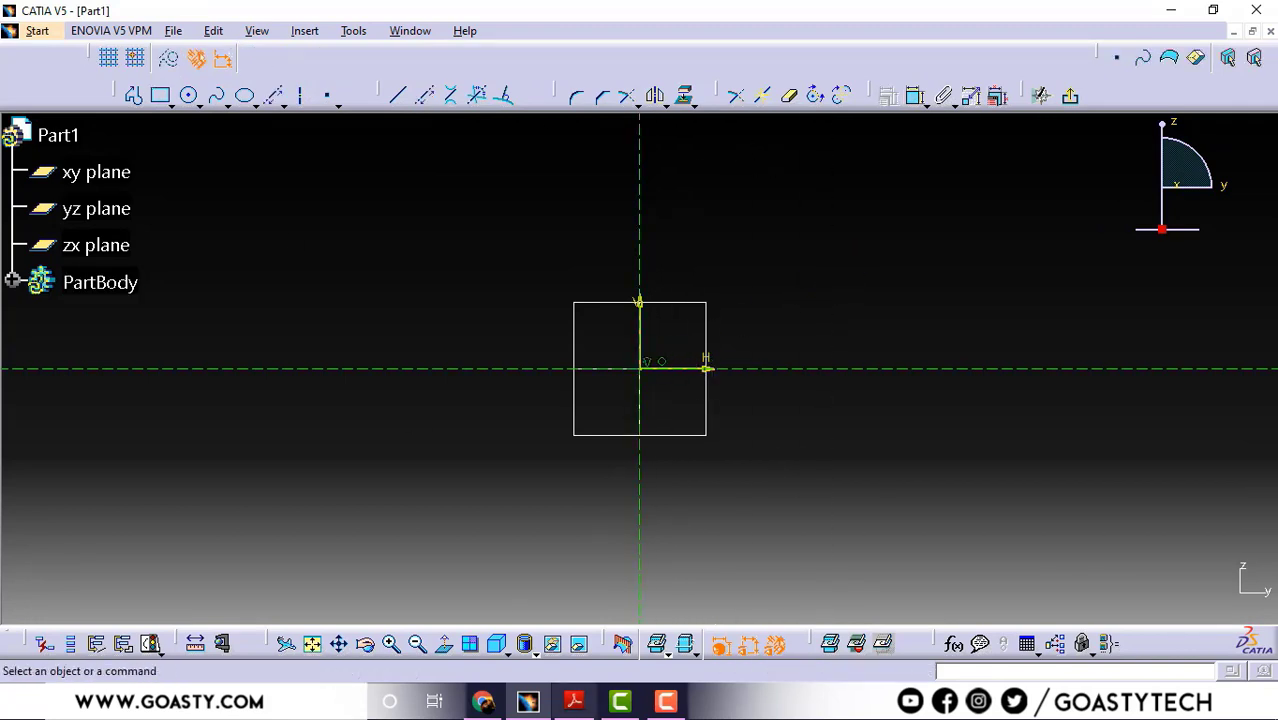
Consult the PDF drawing, then sketch a circle of radius 103.4 mm centred on the vertical line above the origin.
{"action": "left_click", "coordinate": [574, 701]}
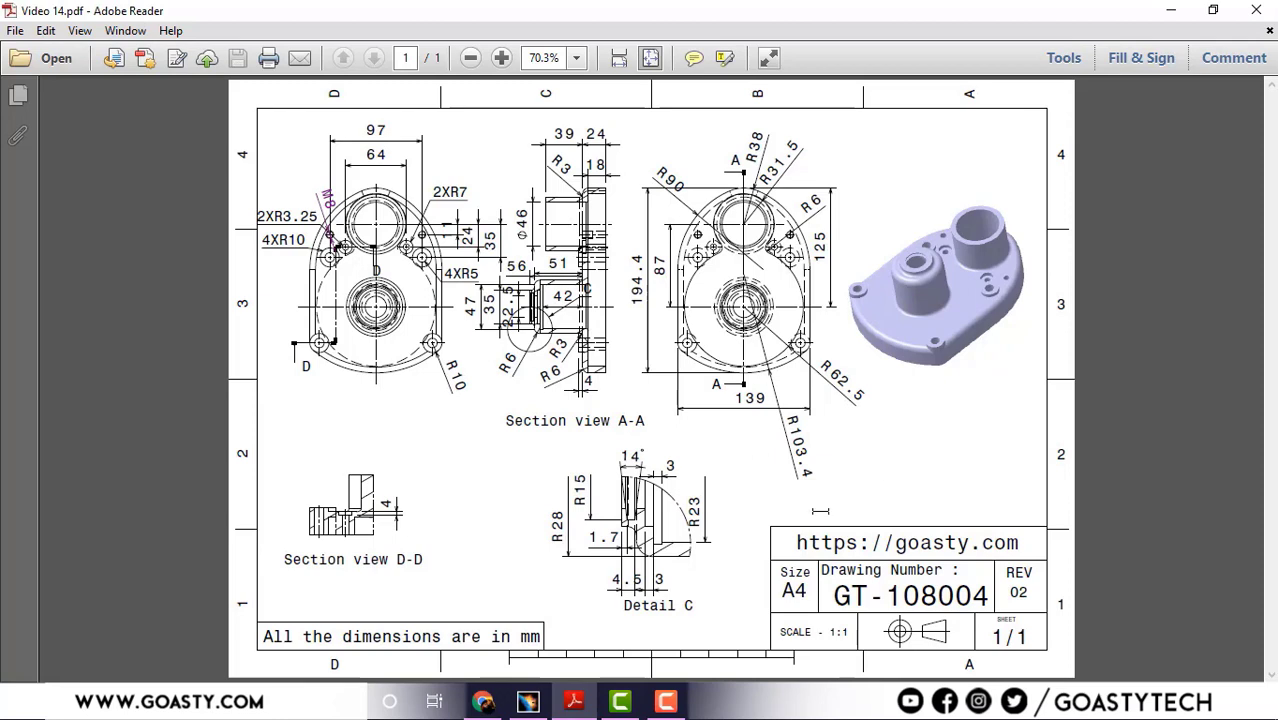
{"action": "left_click", "coordinate": [1171, 10]}
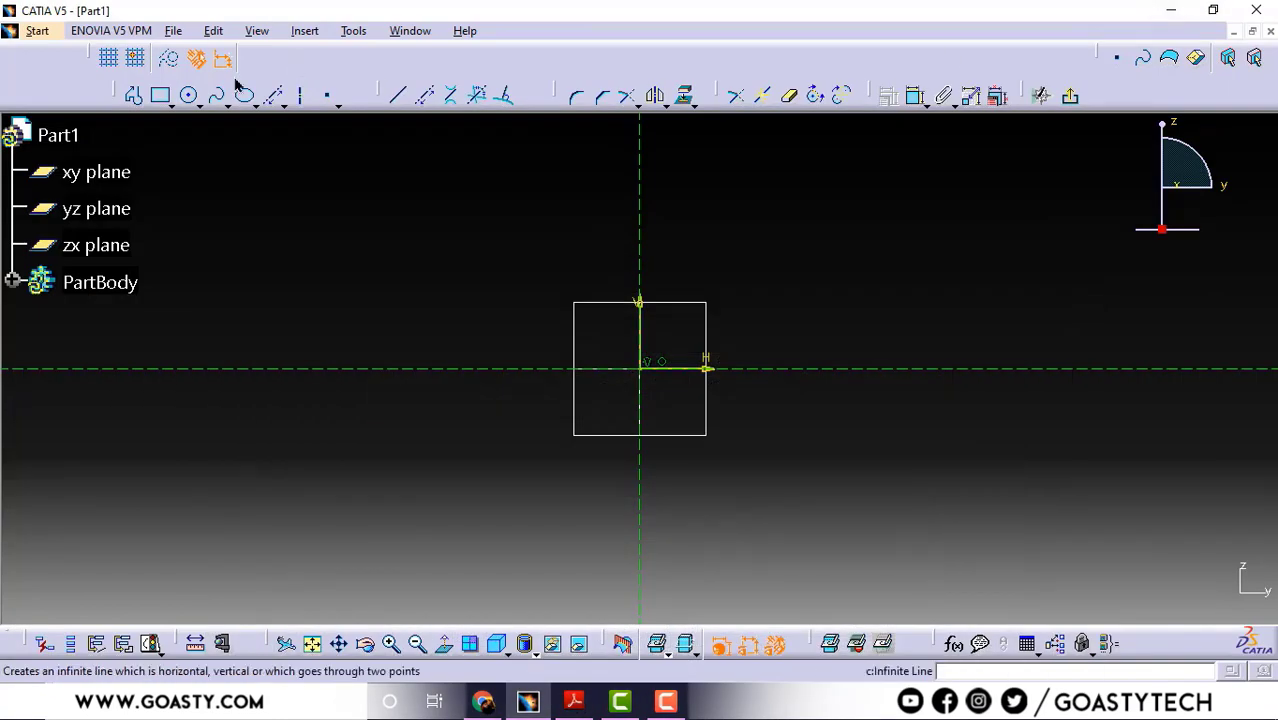
{"action": "left_click", "coordinate": [190, 95]}
{"action": "left_click", "coordinate": [639, 276]}
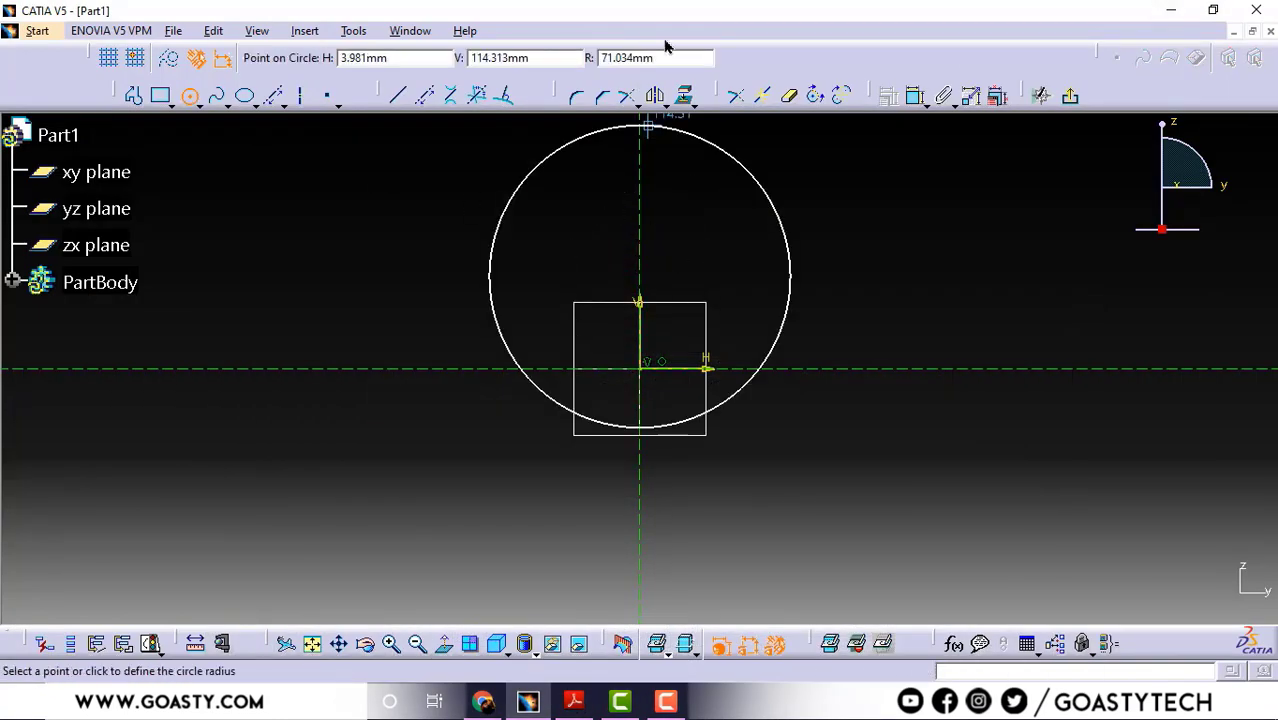
{"action": "left_click", "coordinate": [681, 57]}
{"action": "type", "text": "1"}
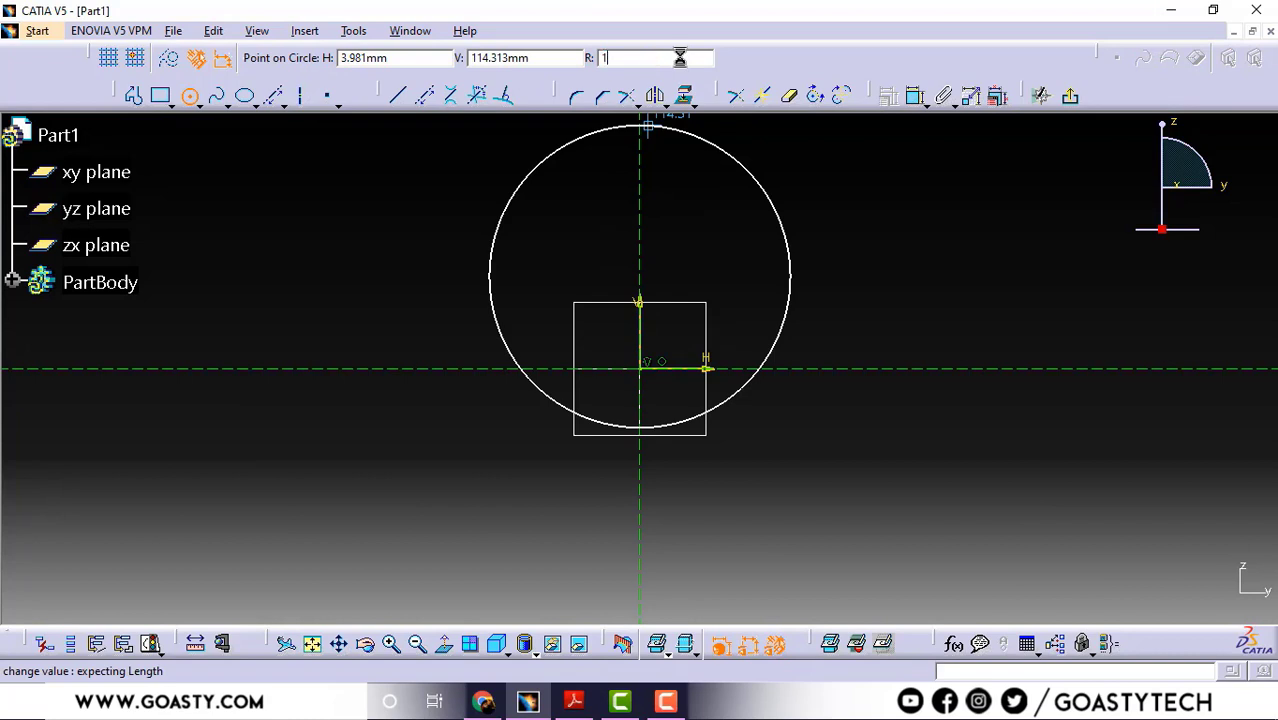
{"action": "type", "text": "03.4"}
{"action": "key", "text": "Return"}
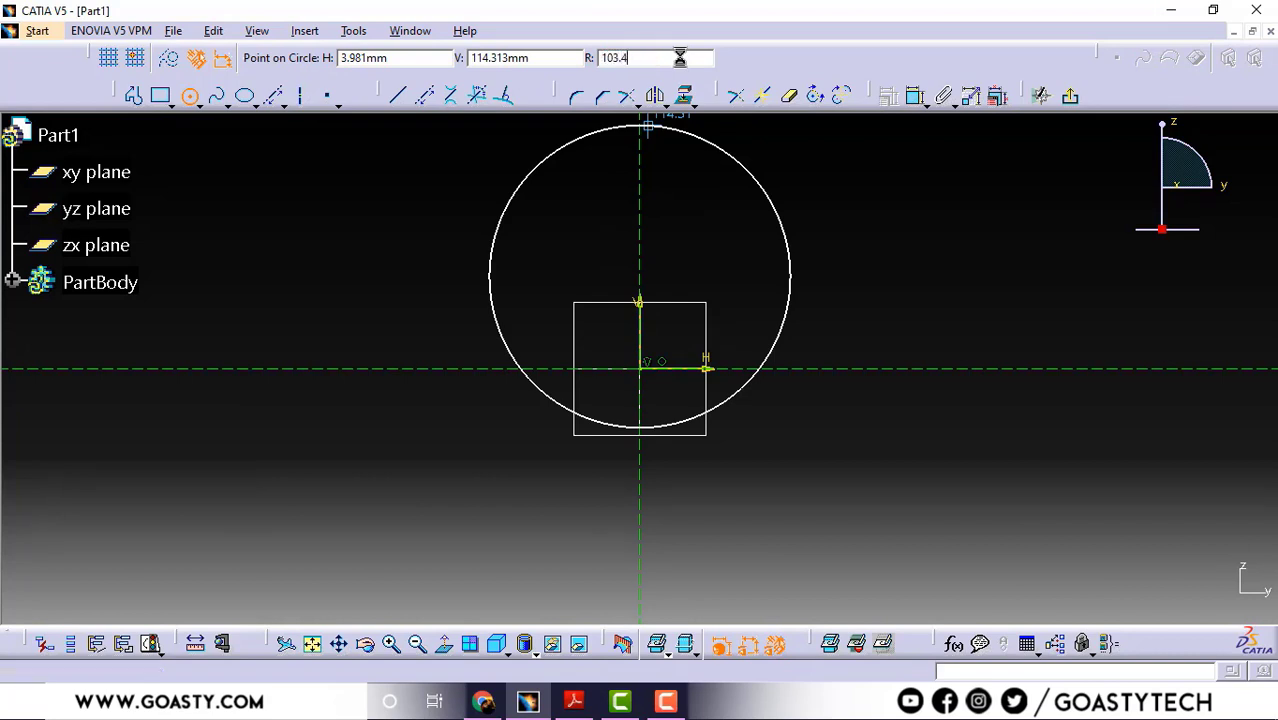
Consult the PDF drawing, then sketch a vertical line about 80.5 mm right of the vertical axis, crossing the circle's lower right.
{"action": "left_click", "coordinate": [573, 701]}
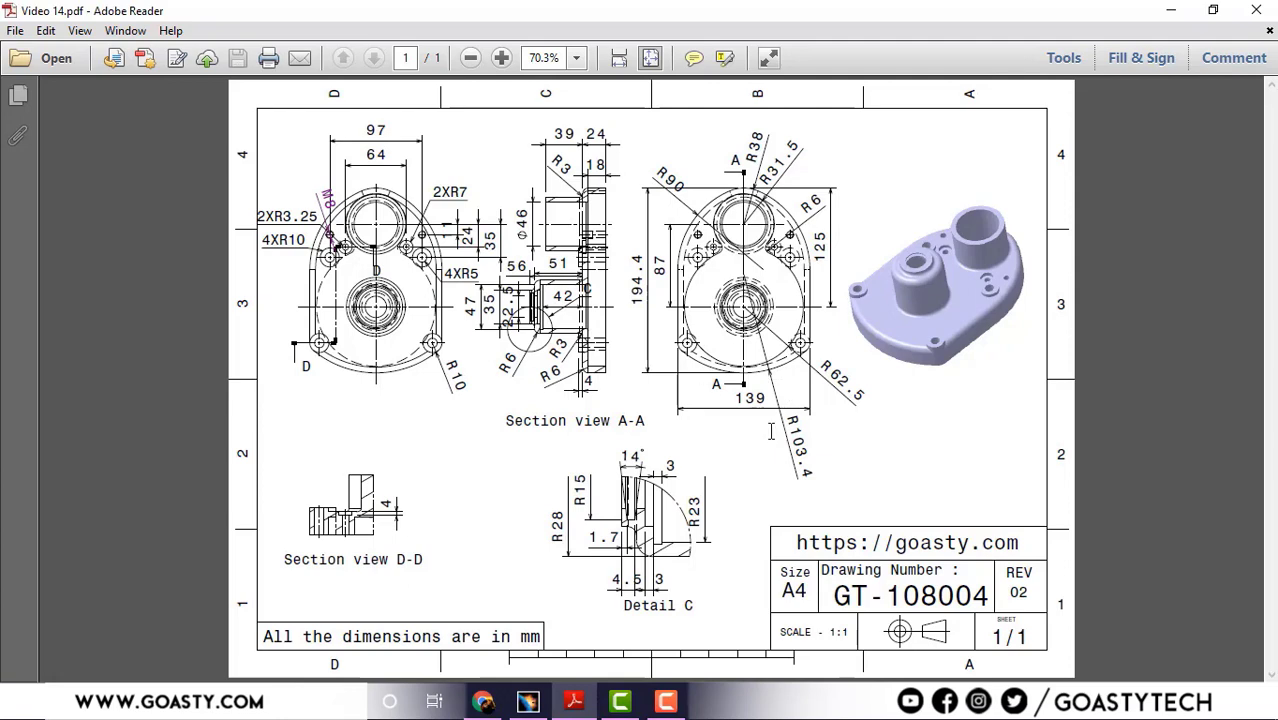
{"action": "left_click", "coordinate": [1171, 10]}
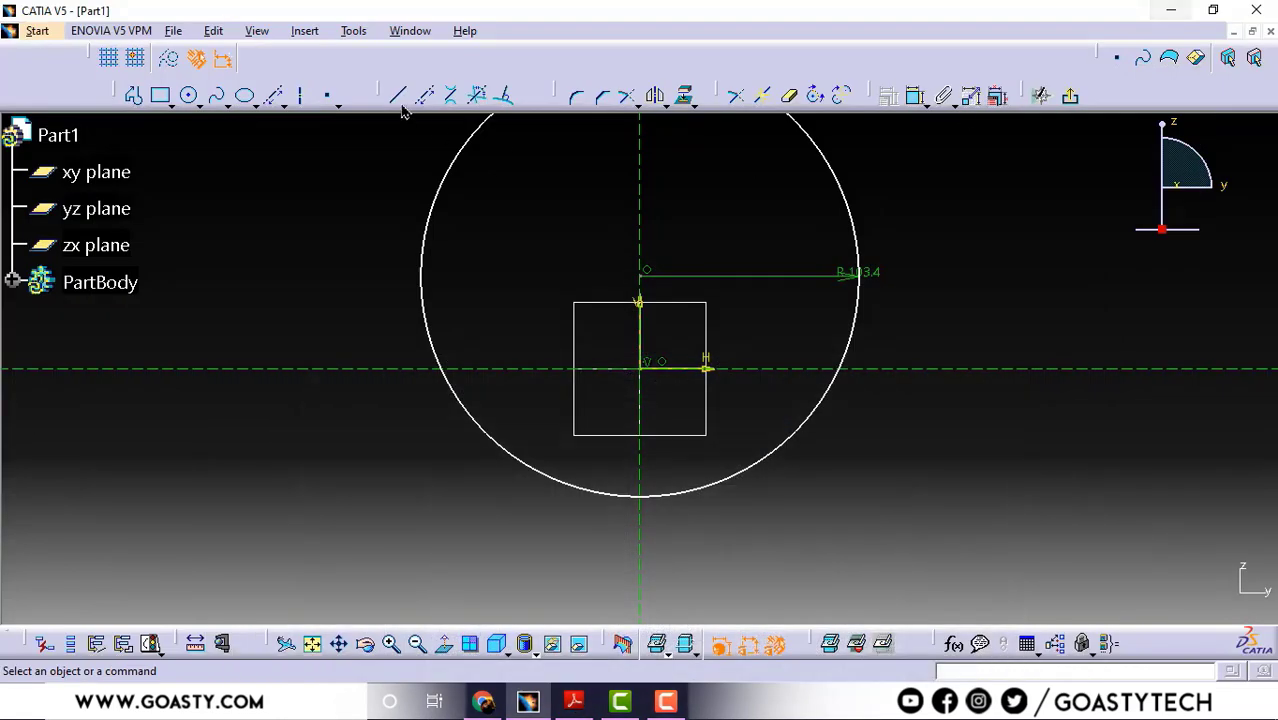
{"action": "left_click", "coordinate": [278, 97]}
{"action": "left_click", "coordinate": [287, 106]}
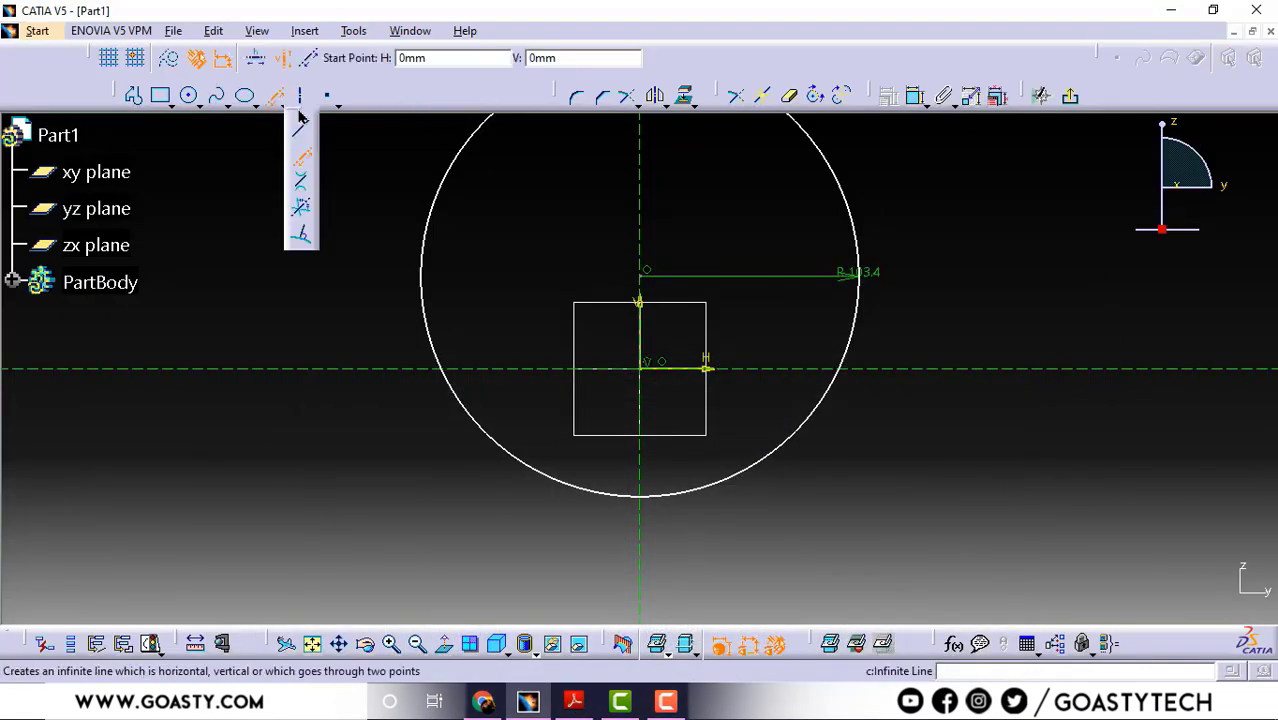
{"action": "left_click", "coordinate": [301, 137]}
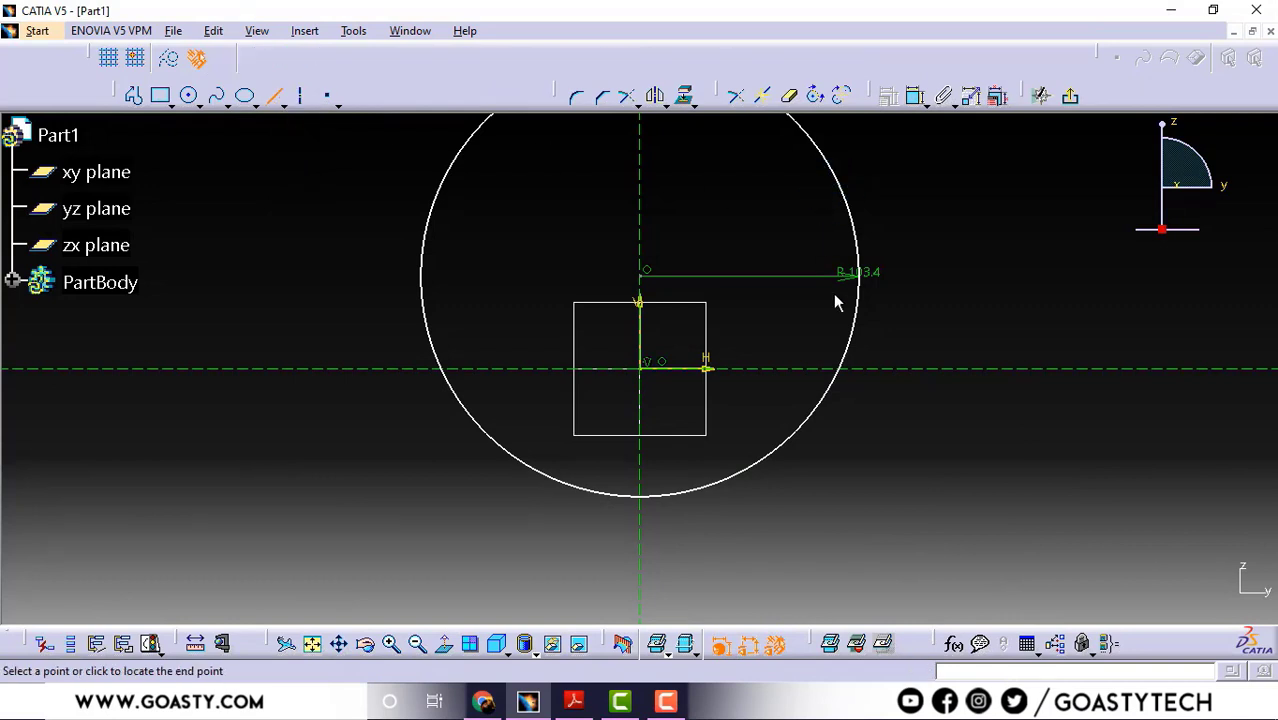
{"action": "left_click", "coordinate": [810, 193]}
{"action": "left_click", "coordinate": [811, 534]}
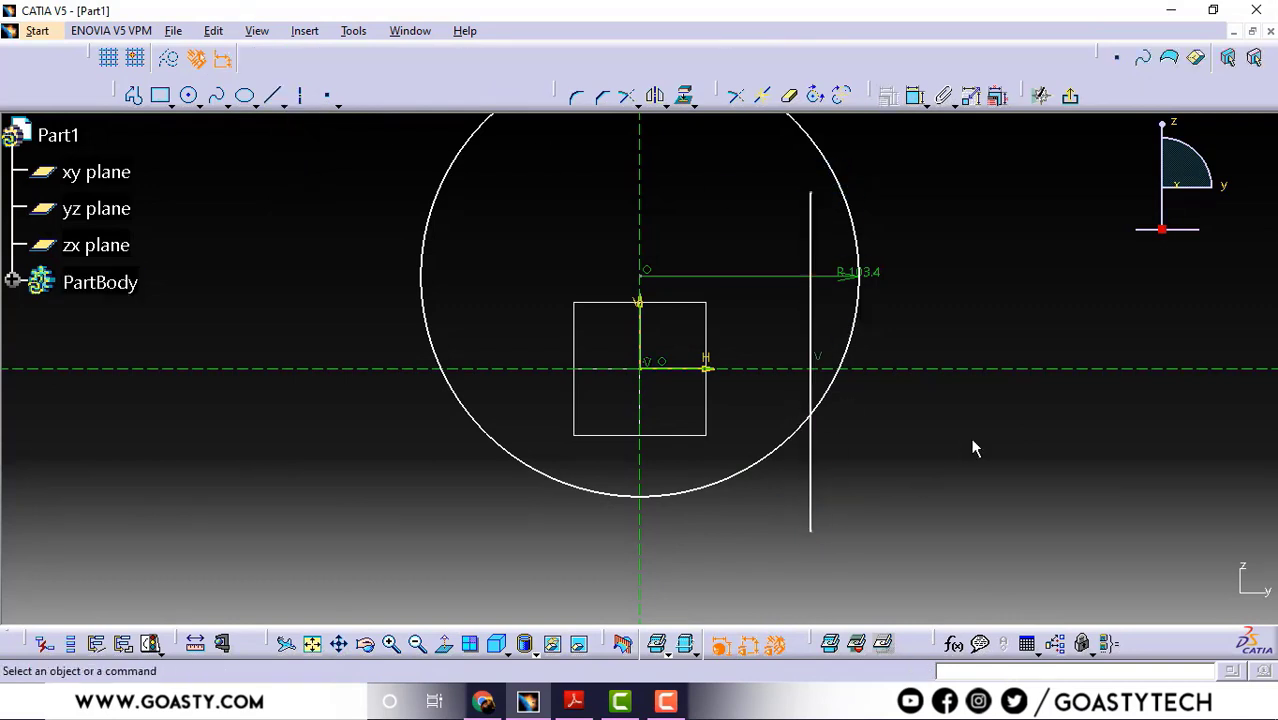
Constrain the distance between the vertical axis and the right vertical line to 139/2 mm.
{"action": "left_click", "coordinate": [915, 100]}
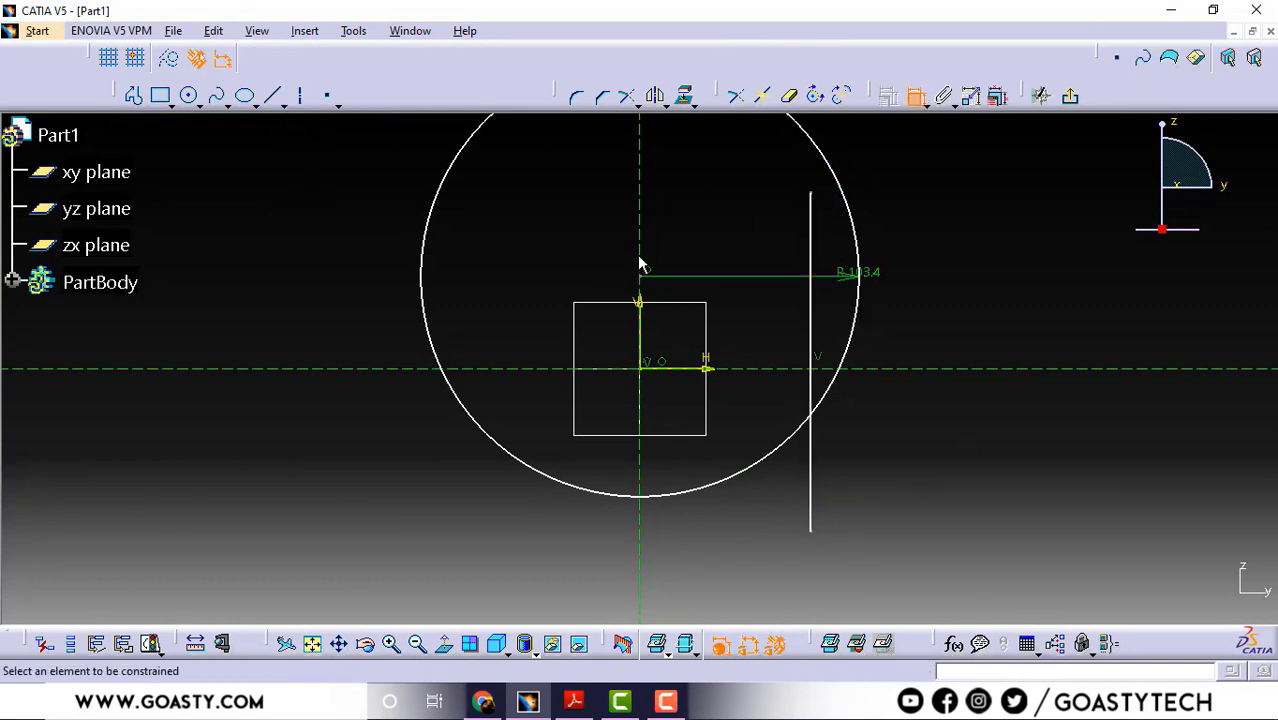
{"action": "left_click", "coordinate": [641, 260]}
{"action": "left_click", "coordinate": [811, 490]}
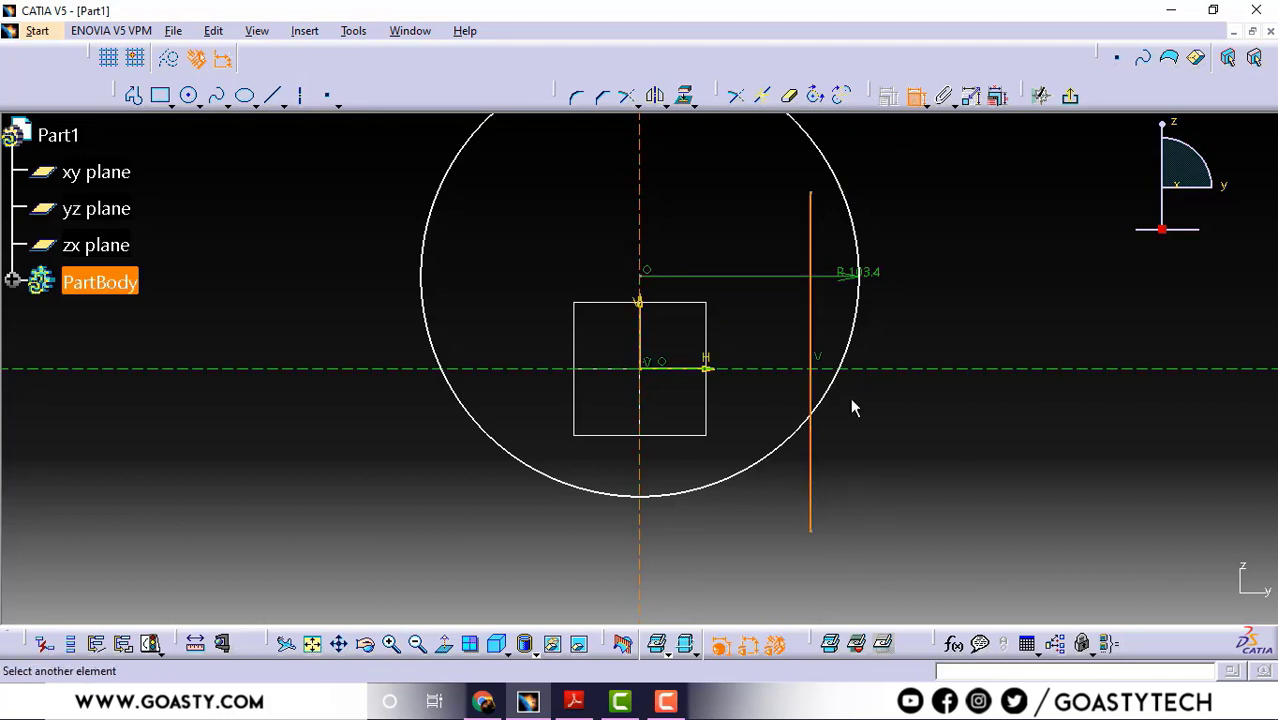
{"action": "left_click", "coordinate": [937, 257]}
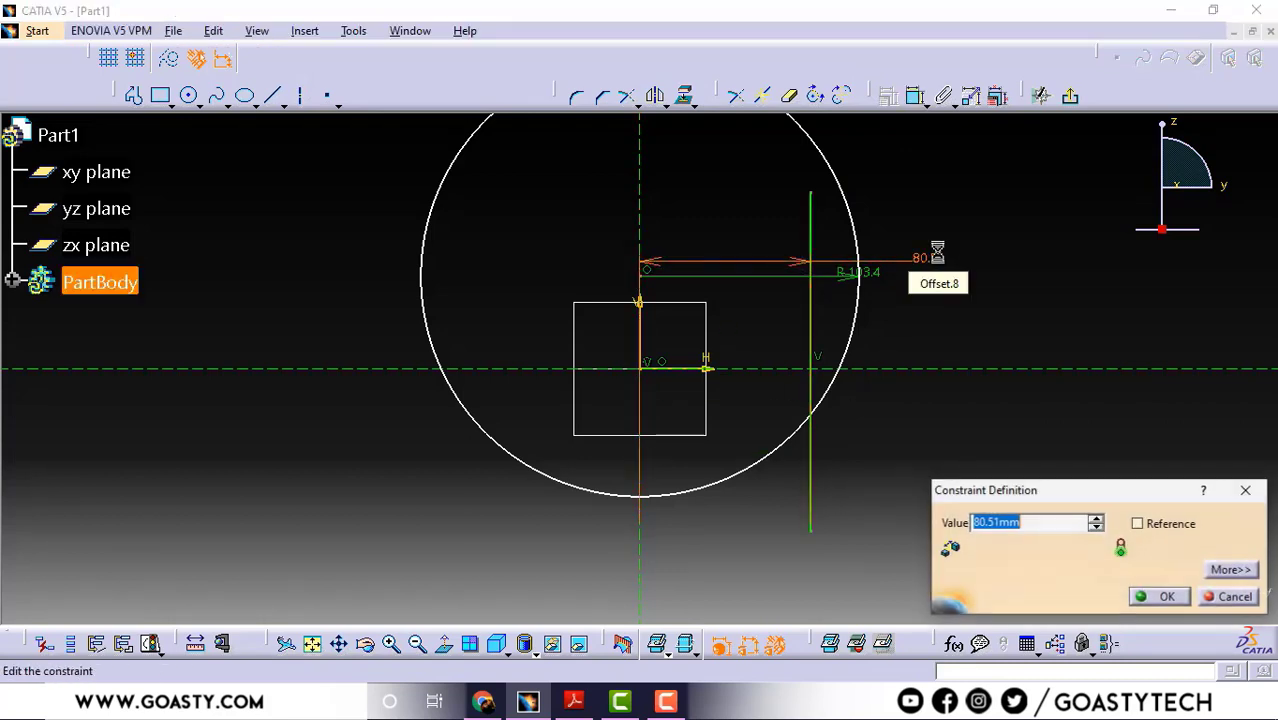
{"action": "type", "text": "139/2"}
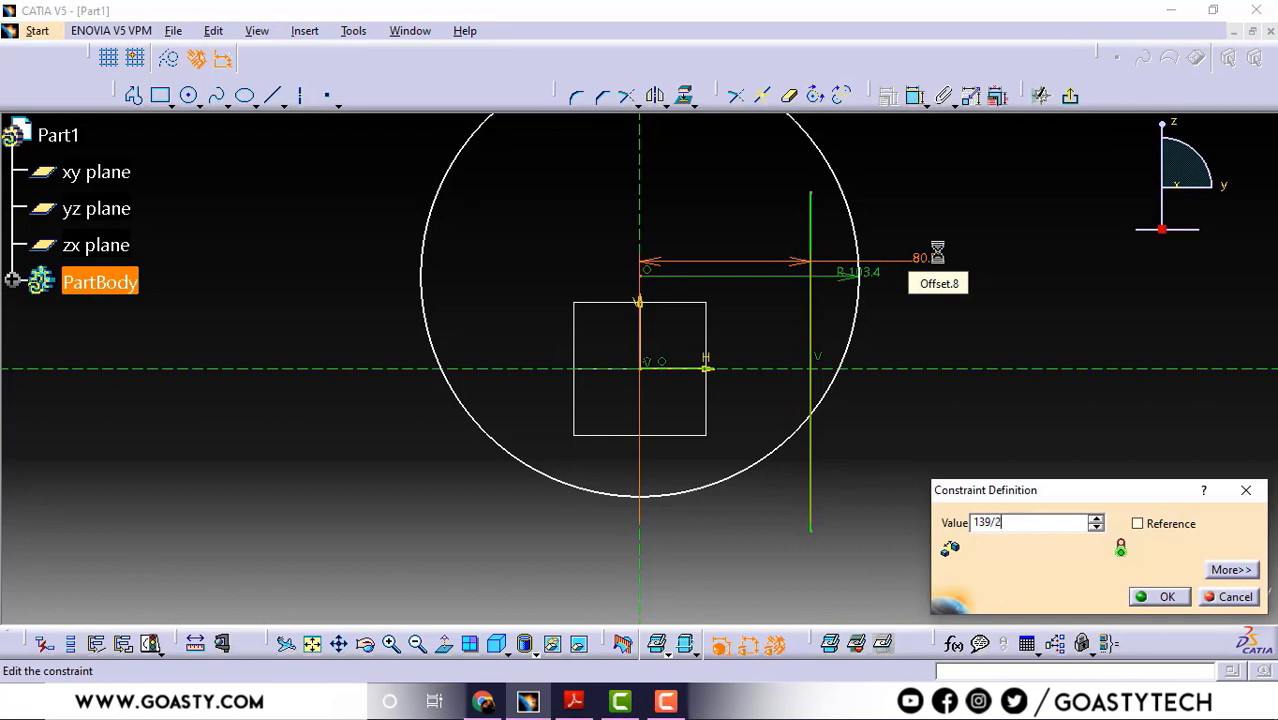
{"action": "key", "text": "Return"}
{"action": "left_click", "coordinate": [966, 279]}
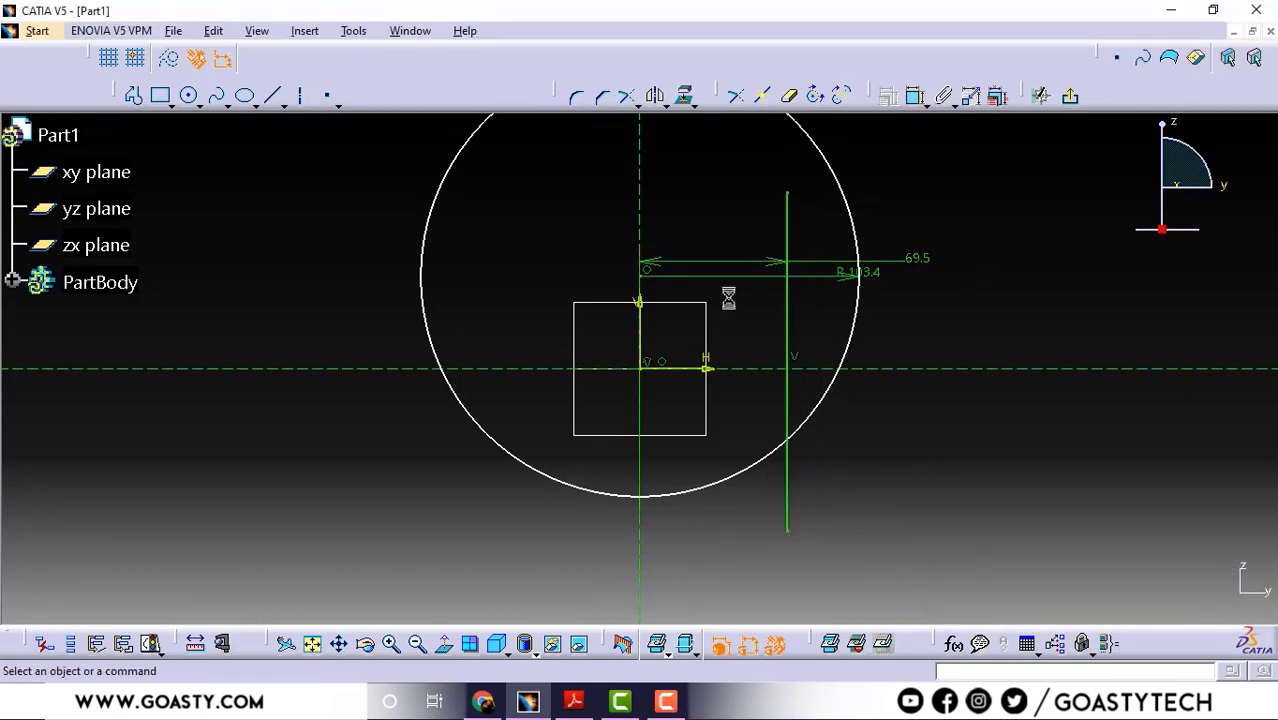
Mirror the right vertical line about the vertical axis.
{"action": "left_click", "coordinate": [792, 314]}
{"action": "left_click", "coordinate": [656, 95]}
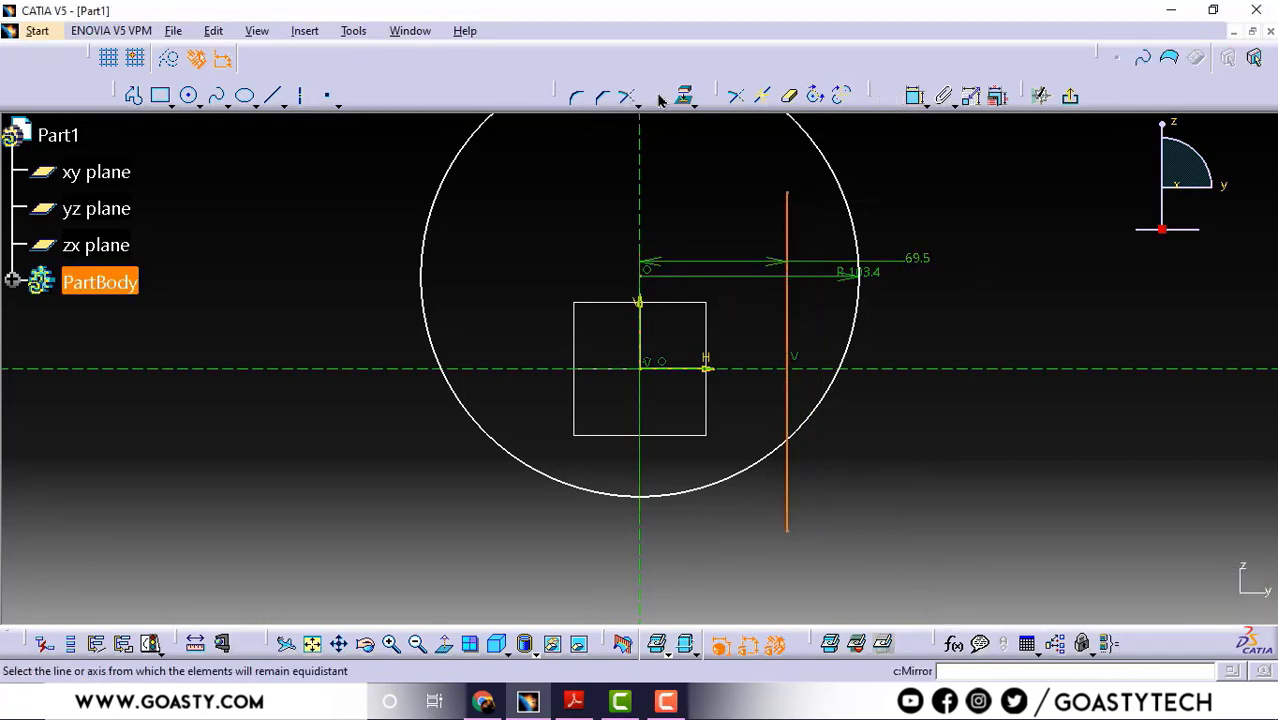
{"action": "left_click", "coordinate": [642, 178]}
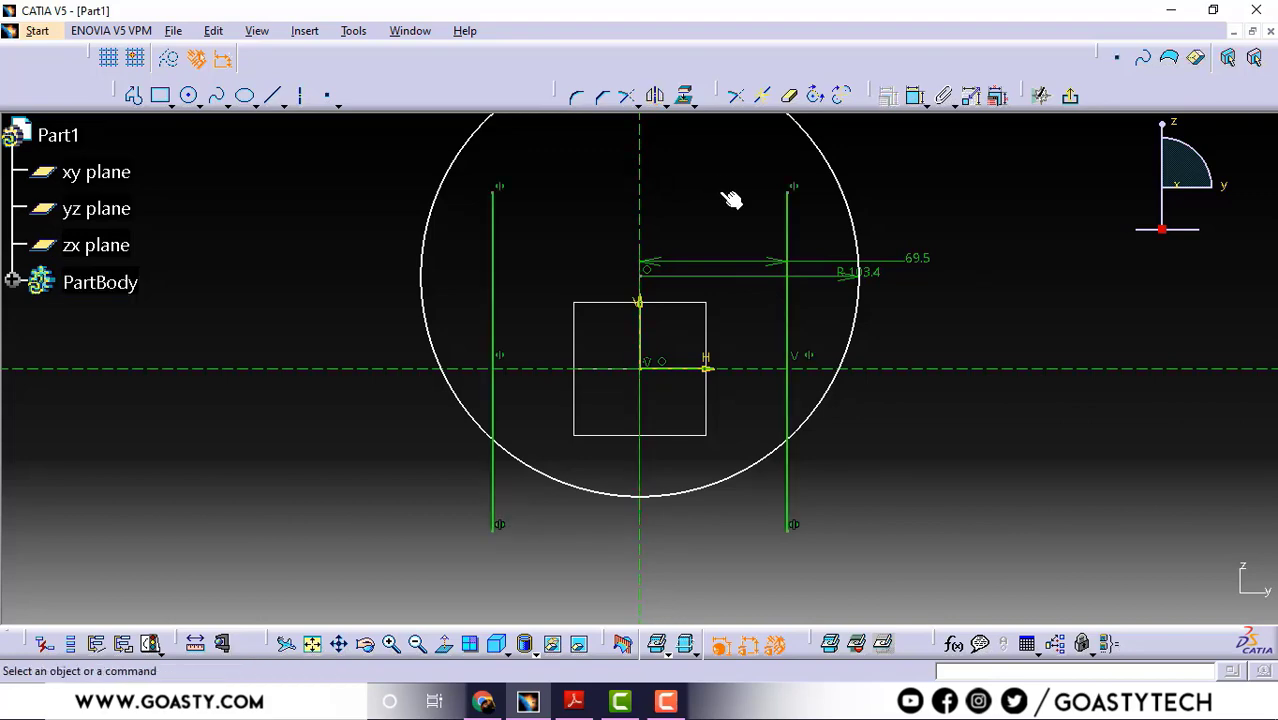
Consult the PDF drawing, then sketch a circle of radius 38 mm centred on the vertical axis about 126 mm above the origin.
{"action": "left_click", "coordinate": [574, 701]}
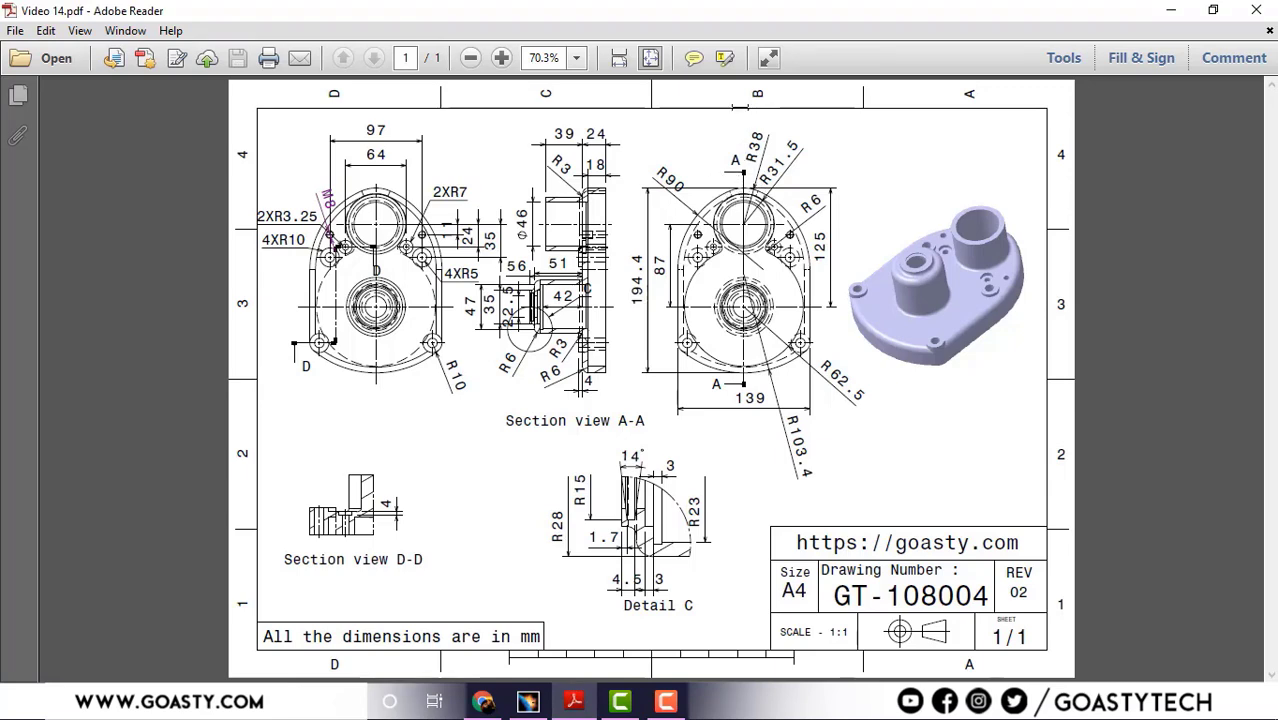
{"action": "left_click", "coordinate": [1171, 10]}
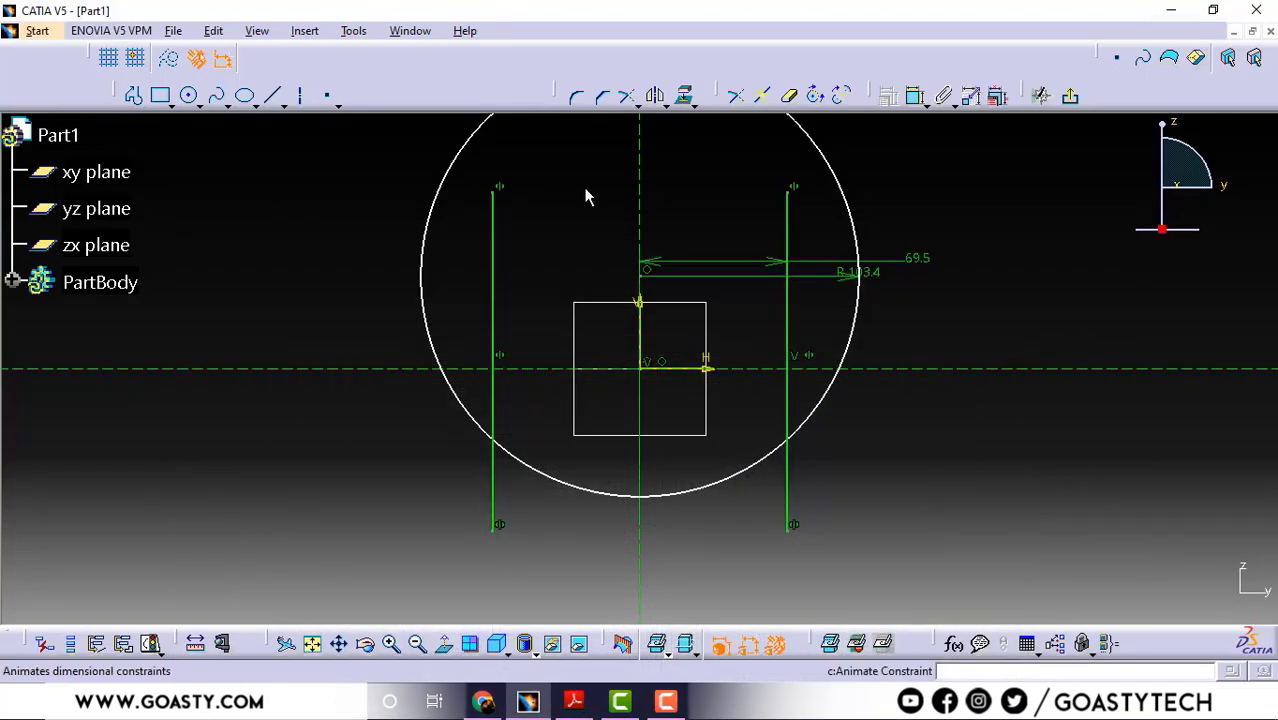
{"action": "left_click", "coordinate": [189, 95]}
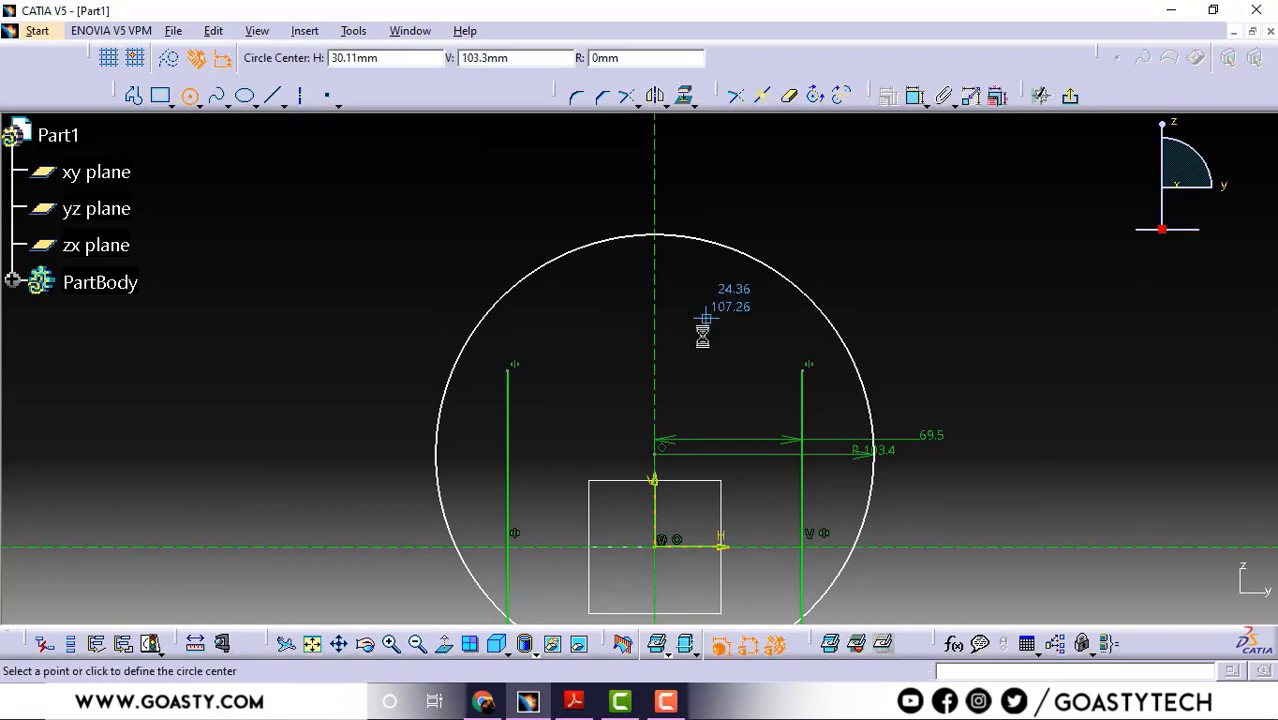
{"action": "left_click", "coordinate": [657, 284]}
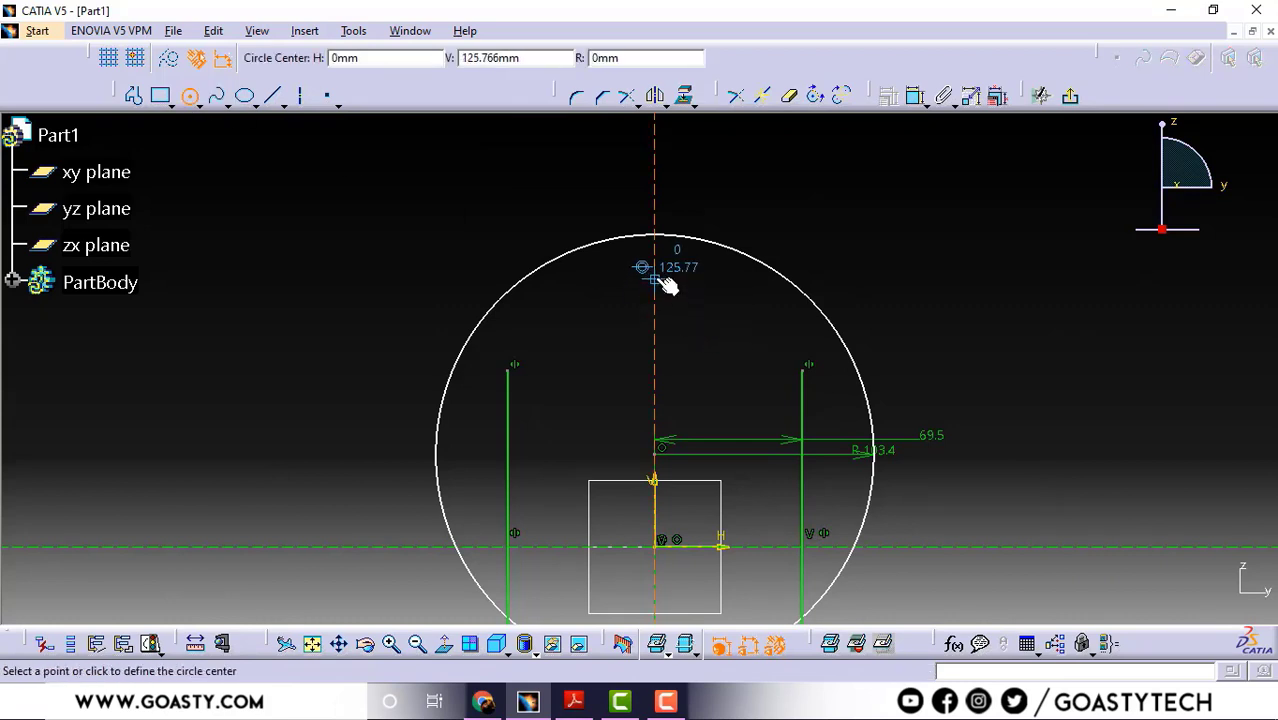
{"action": "left_click", "coordinate": [671, 58]}
{"action": "type", "text": "38"}
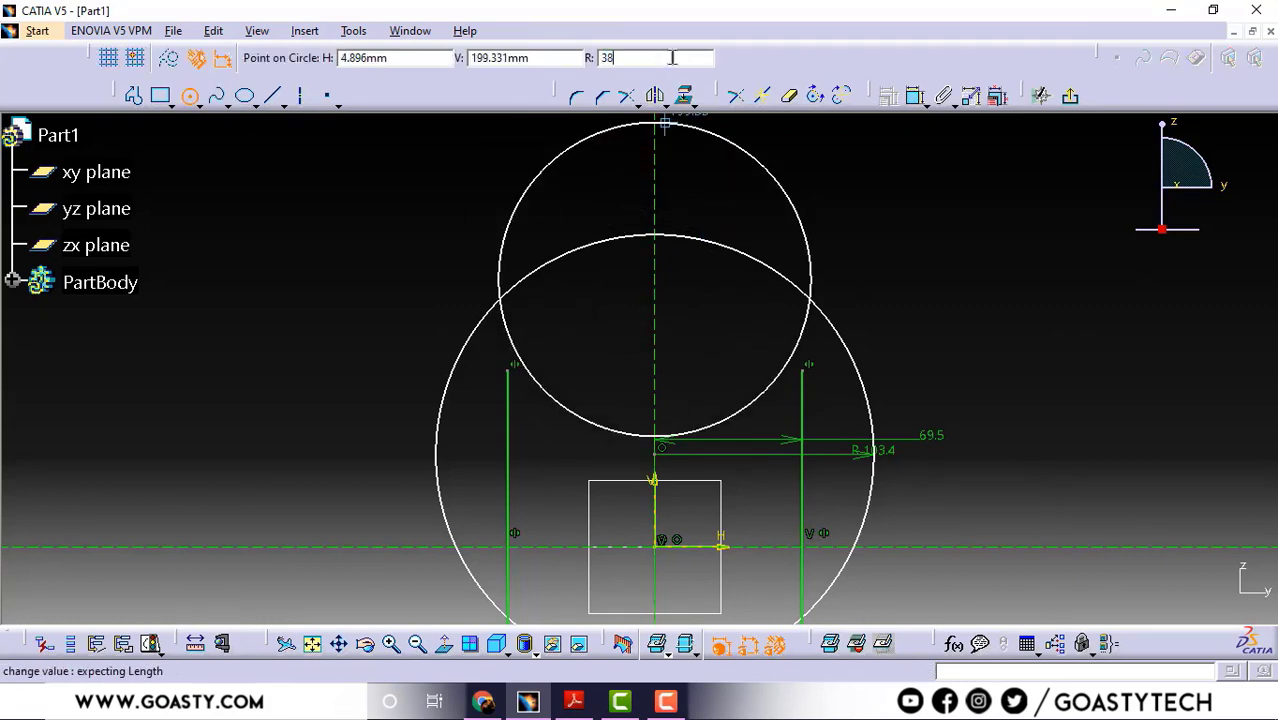
{"action": "key", "text": "Return"}
{"action": "left_click", "coordinate": [859, 305]}
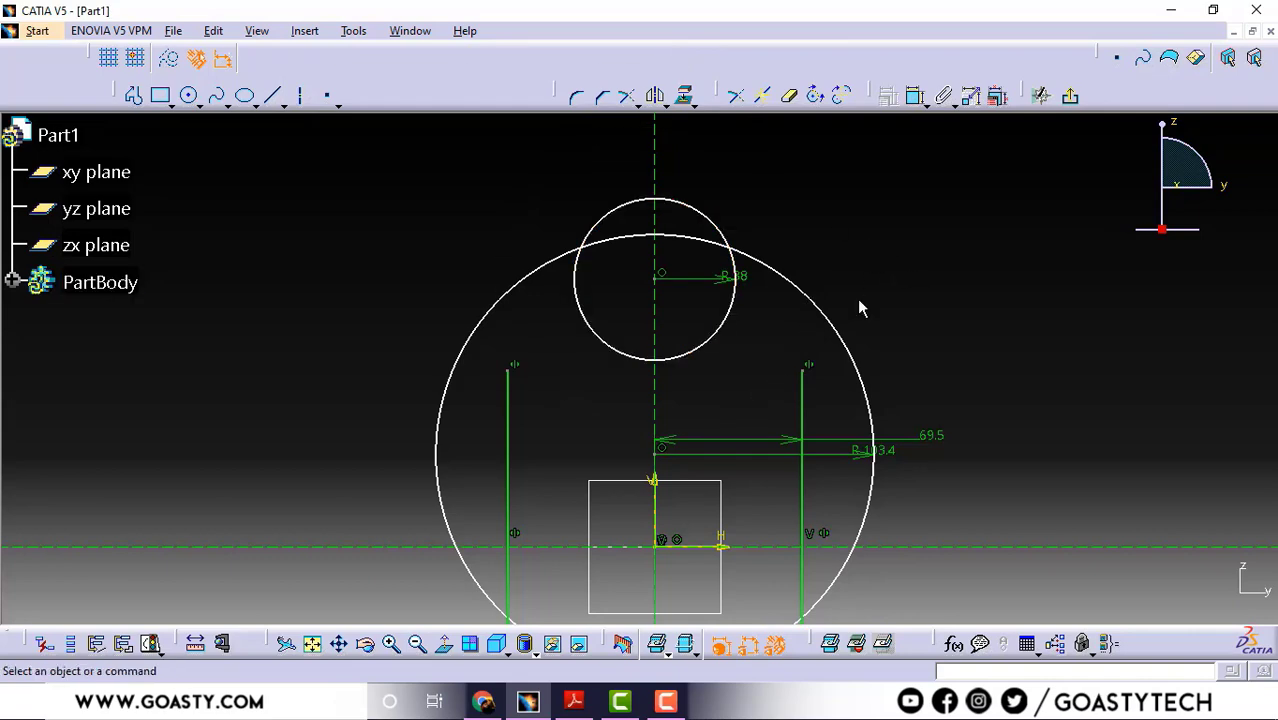
{"action": "mouse_move", "coordinate": [859, 305]}
{"action": "middle_mouse_down"}
{"action": "mouse_move", "coordinate": [782, 240]}
{"action": "mouse_move", "coordinate": [848, 341]}
{"action": "middle_mouse_up"}
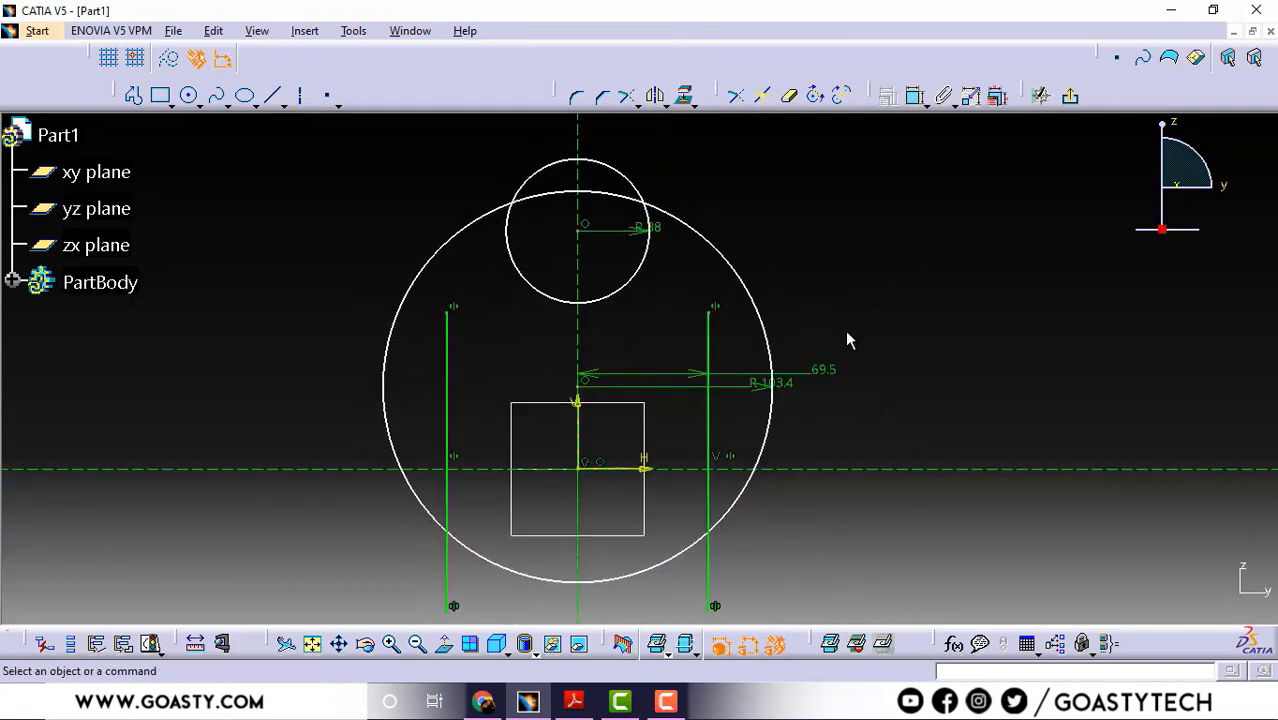
Consult the PDF drawing, then constrain the distance from the horizontal axis to the top of the 38 mm radius circle to 125 mm.
{"action": "left_click", "coordinate": [572, 702]}
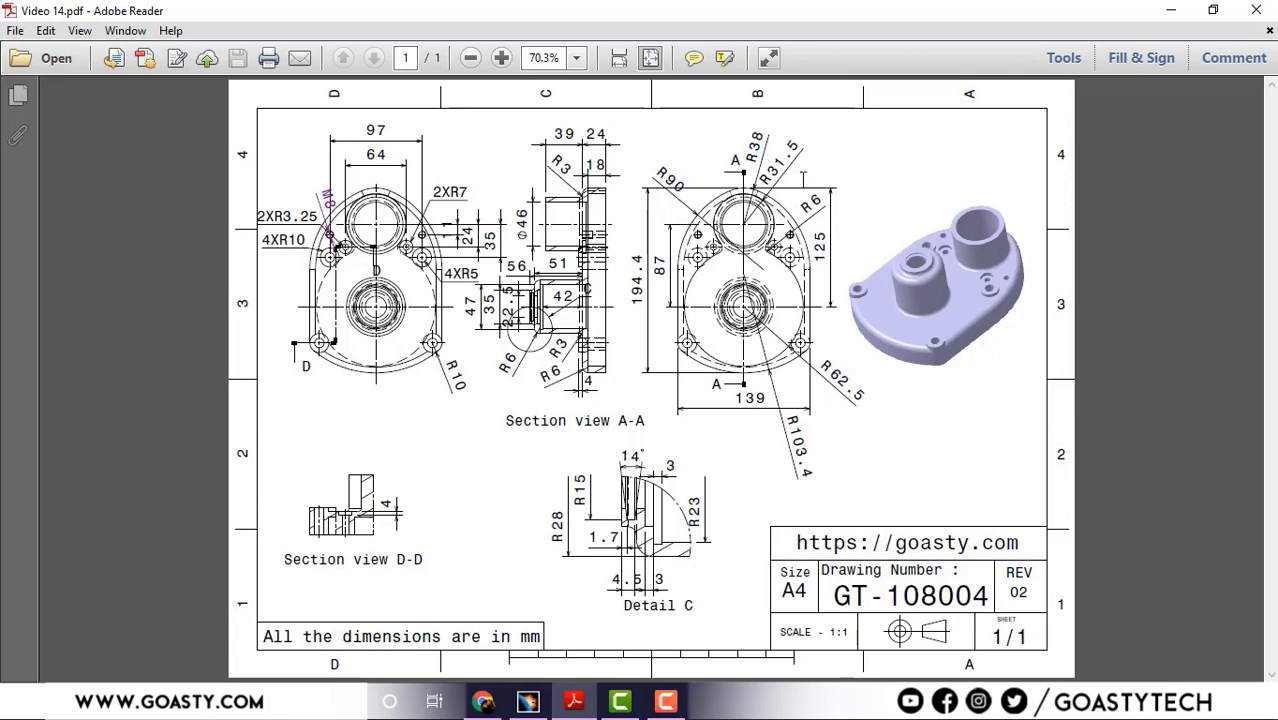
{"action": "left_click", "coordinate": [1171, 10]}
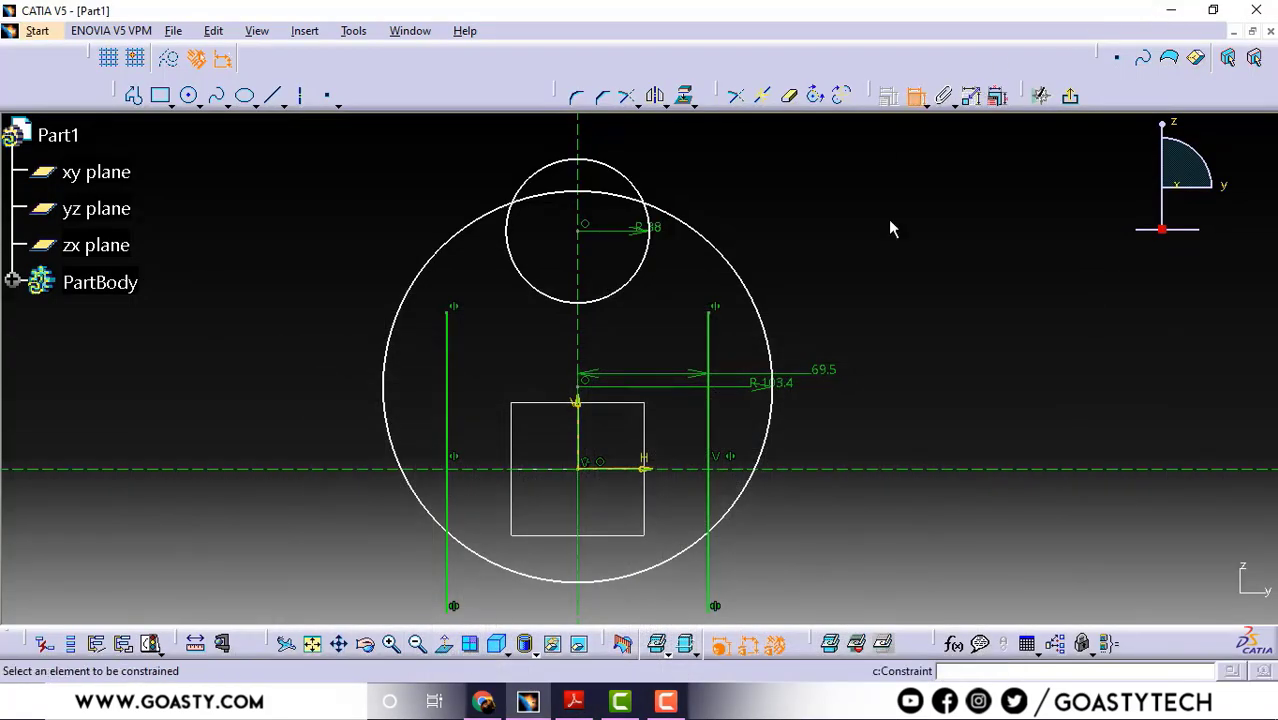
{"action": "left_click", "coordinate": [836, 470]}
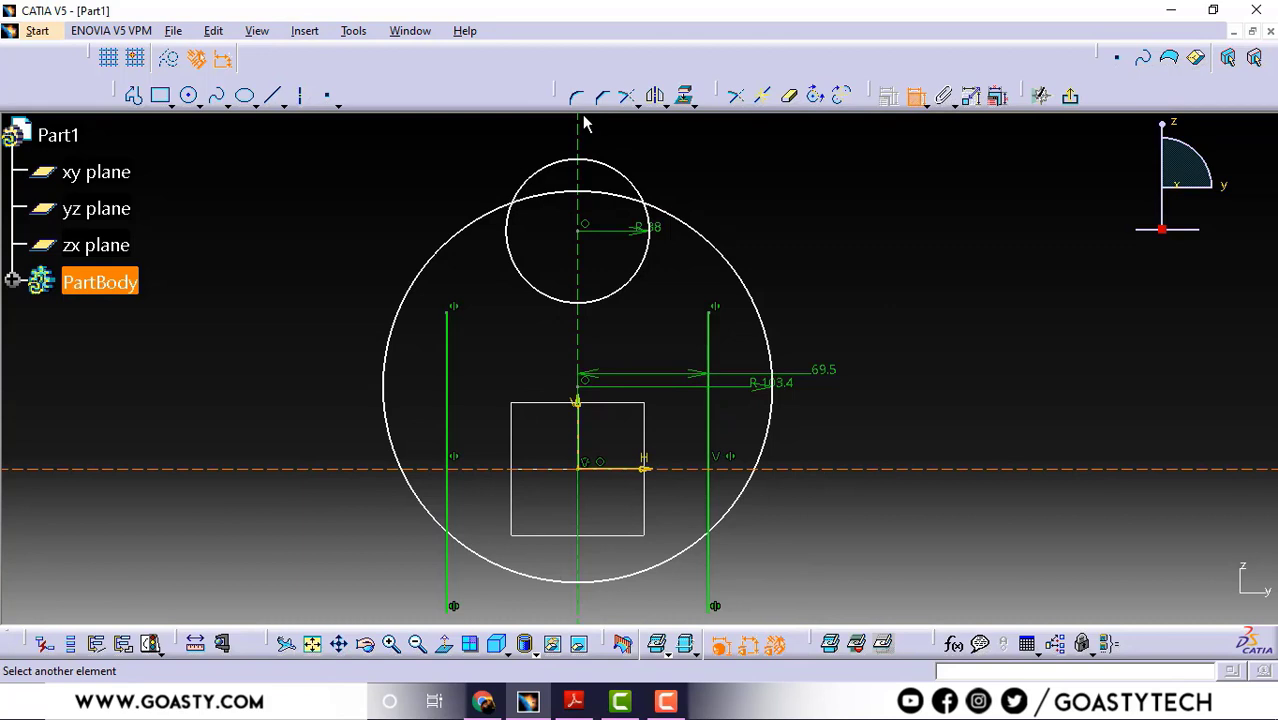
{"action": "left_click", "coordinate": [610, 168]}
{"action": "left_click", "coordinate": [930, 275]}
{"action": "double_click", "coordinate": [946, 273]}
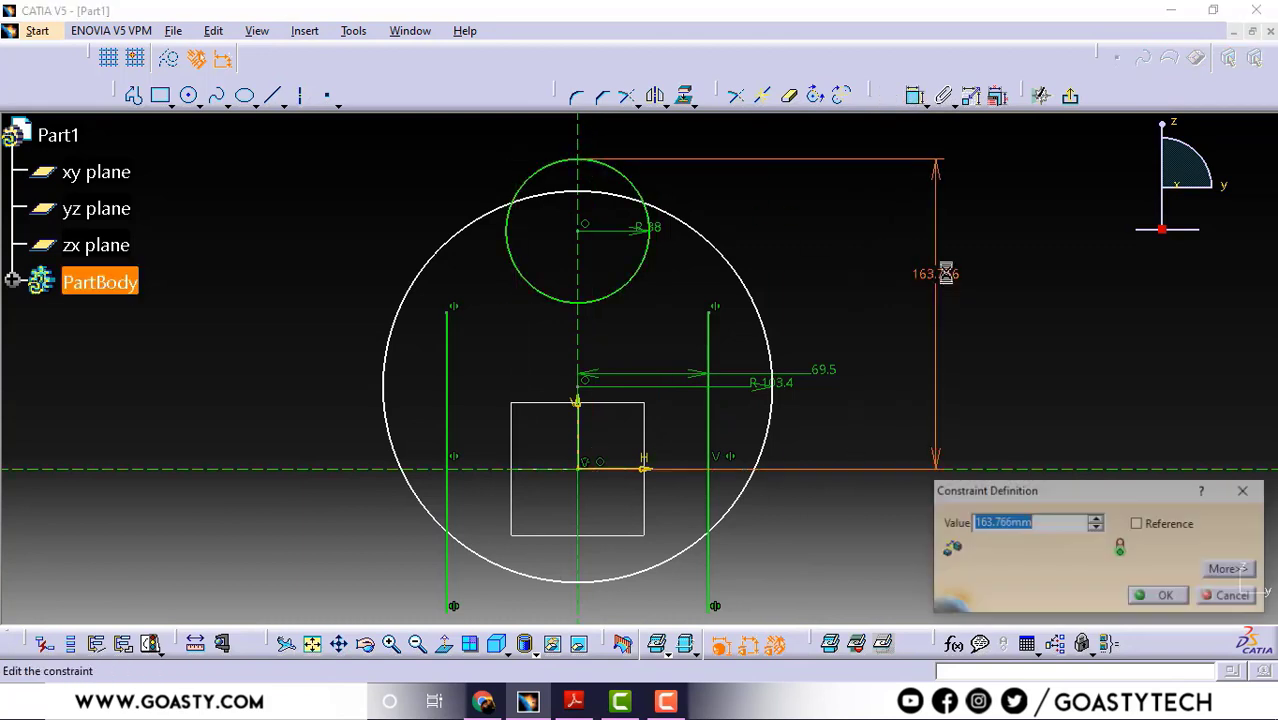
{"action": "type", "text": "125mm"}
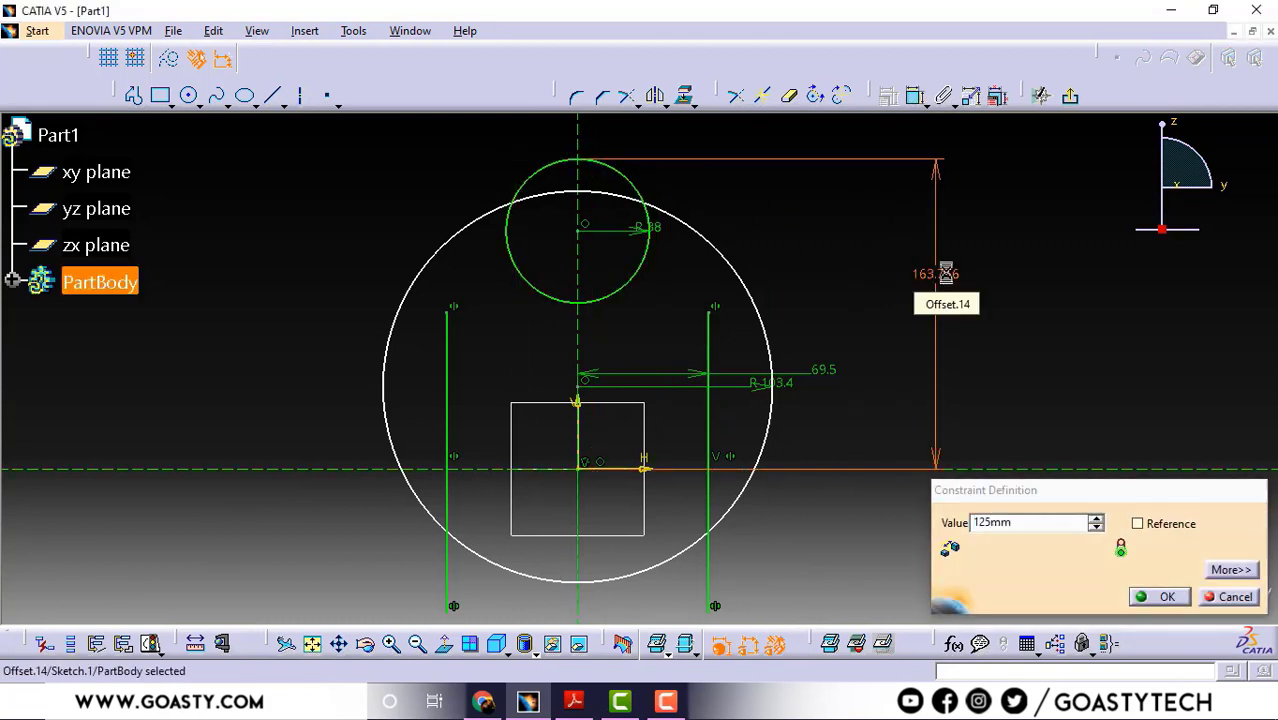
{"action": "key", "text": "Return"}
Consult the PDF drawing, then constrain the distance from the small circle's top to the large circle's bottom to 194.4 mm.
{"action": "left_click", "coordinate": [575, 700]}
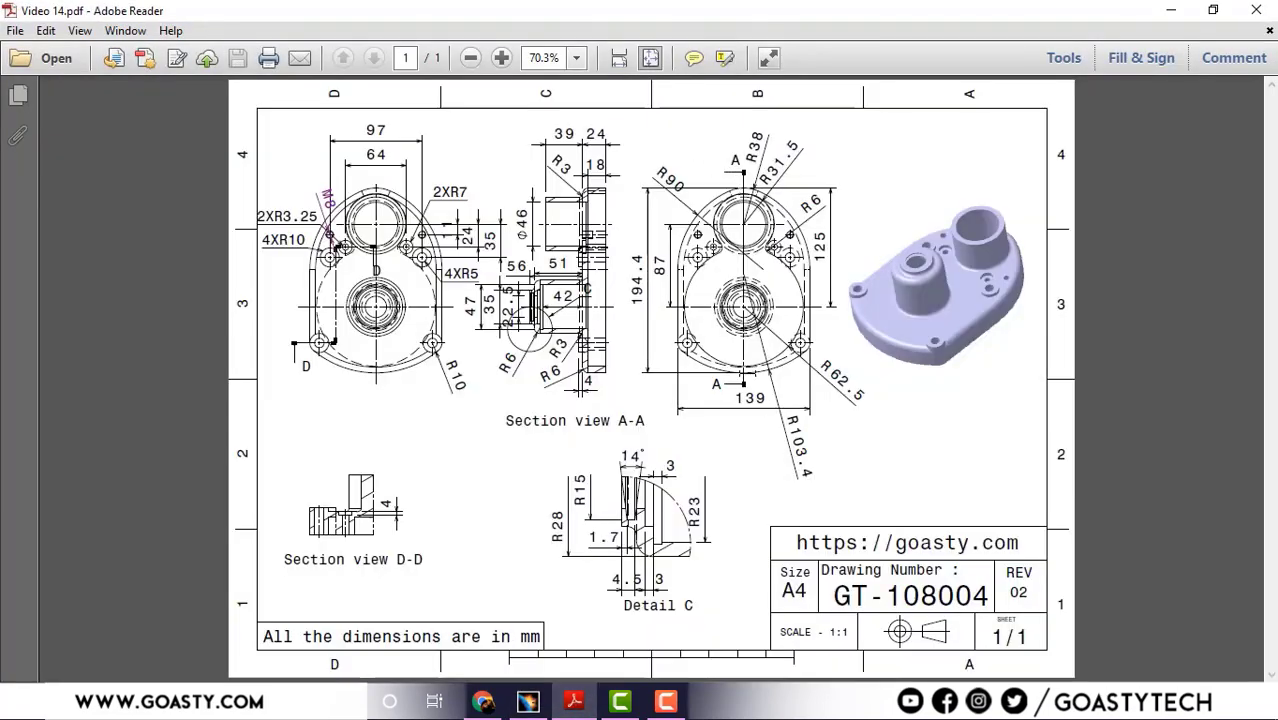
{"action": "left_click", "coordinate": [1165, 9]}
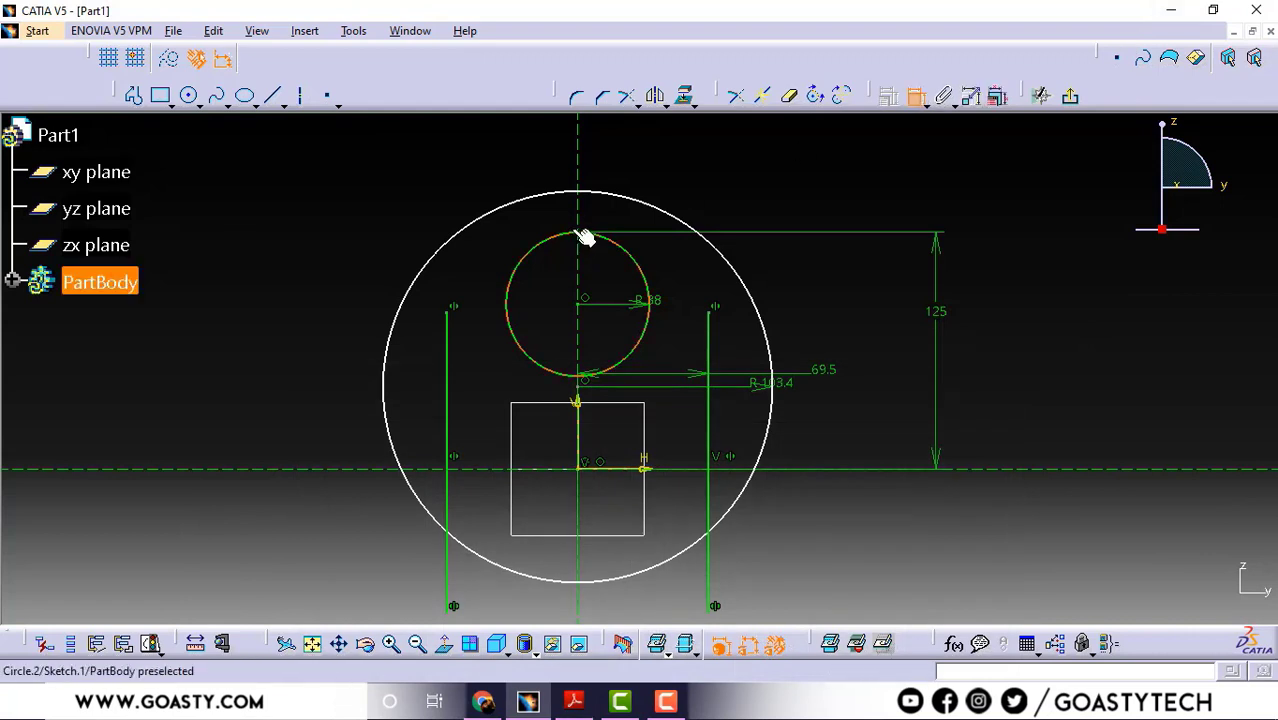
{"action": "left_click", "coordinate": [586, 234]}
{"action": "left_click", "coordinate": [591, 582]}
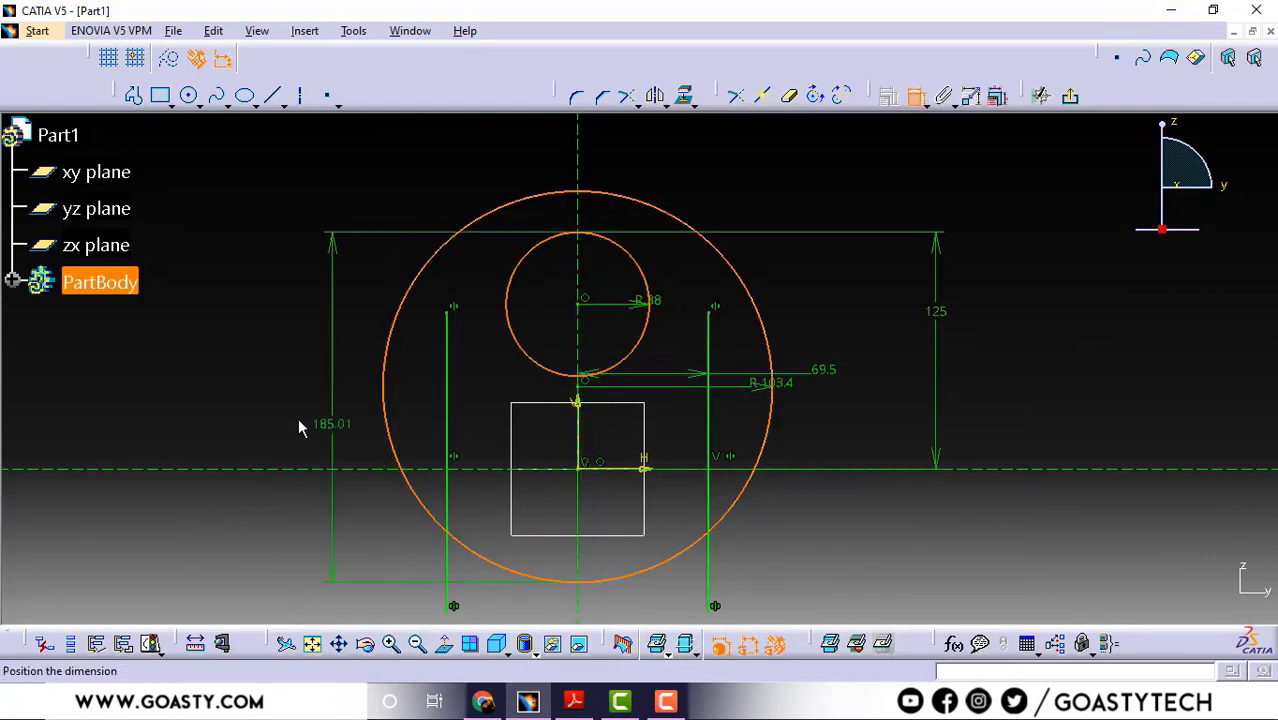
{"action": "left_click", "coordinate": [300, 376]}
{"action": "double_click", "coordinate": [308, 383]}
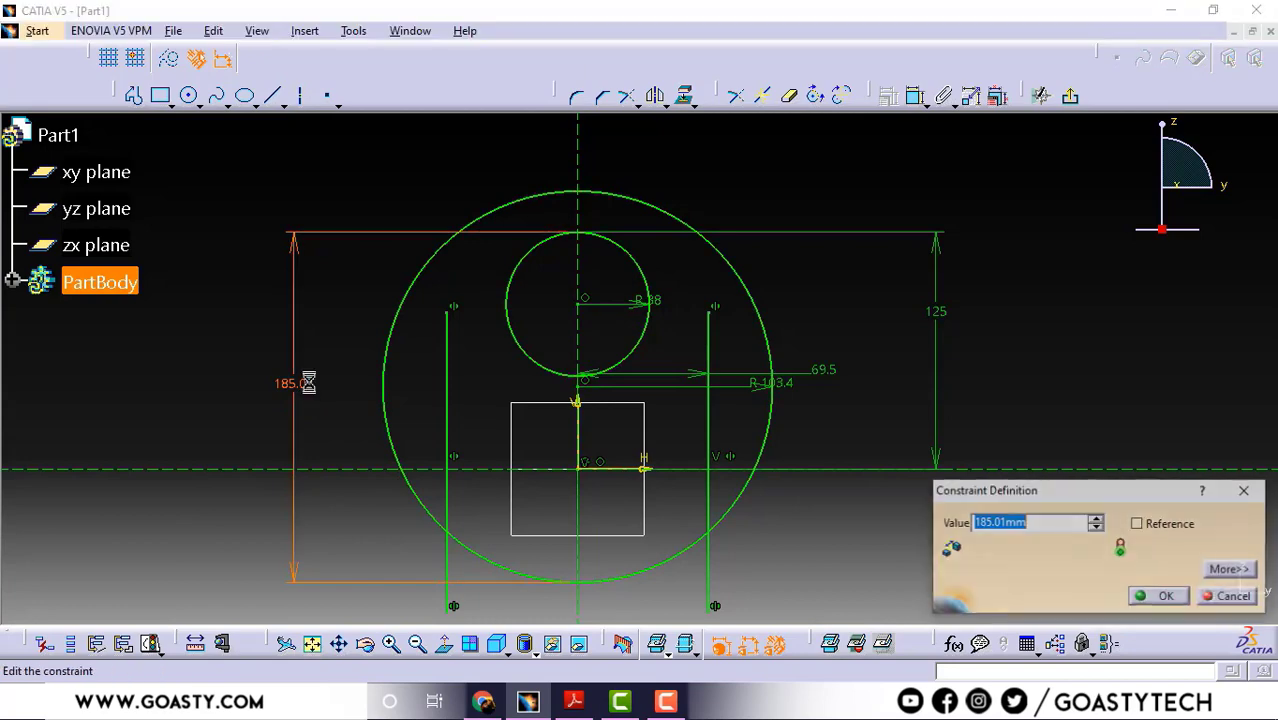
{"action": "type", "text": "194.4"}
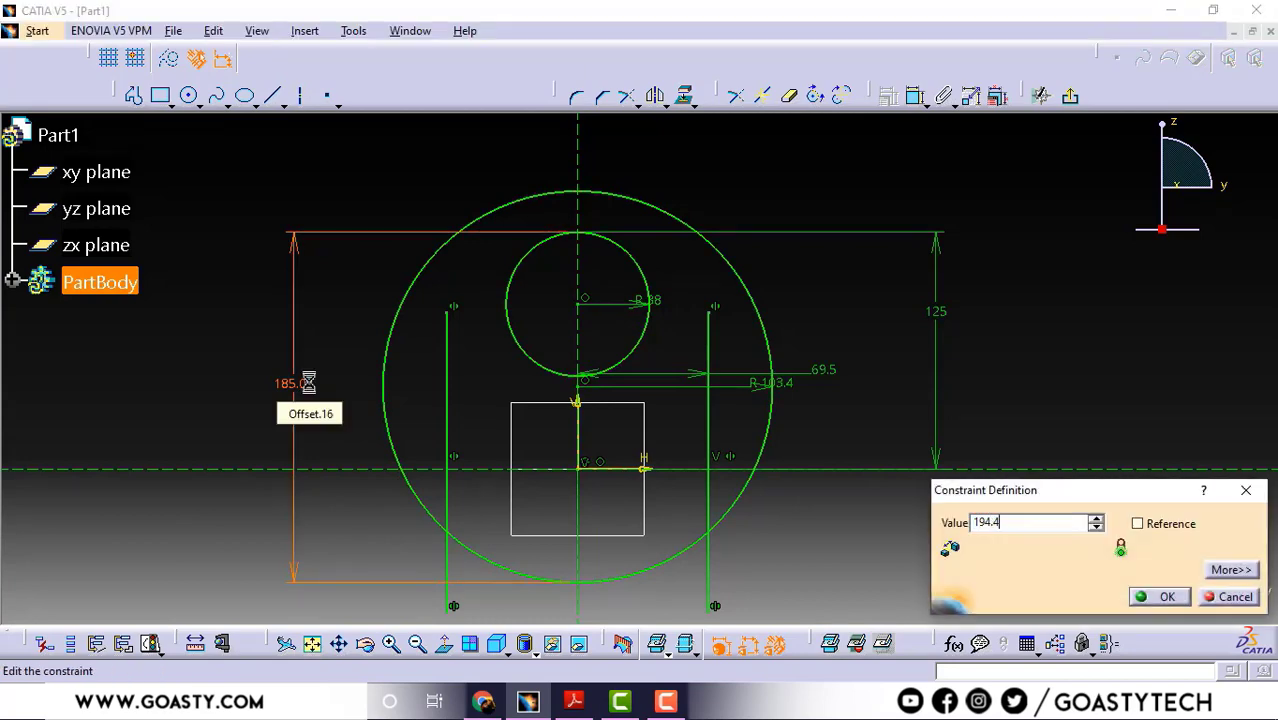
{"action": "key", "text": "Return"}
Trim the right vertical line and the large circle to their lower intersection, keeping the line's upper part and the circle's bottom arc.
{"action": "middle_click_drag", "start_coordinate": [642, 495], "coordinate": [667, 455]}
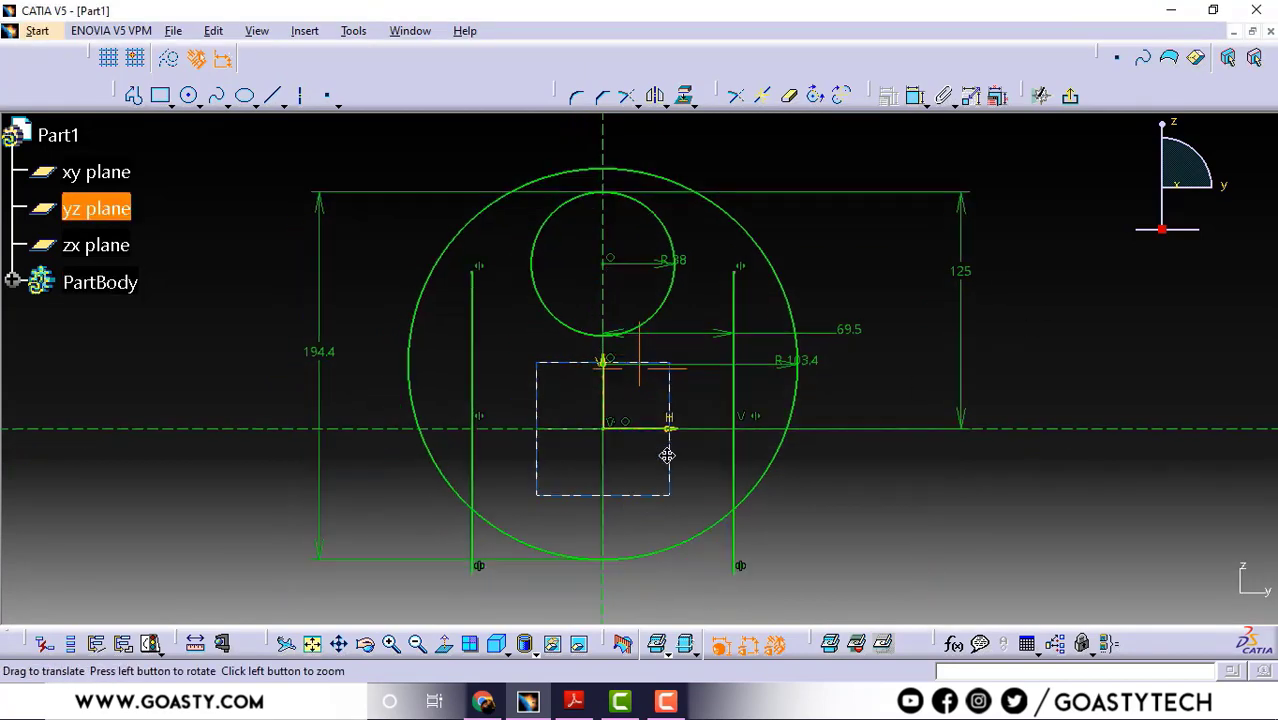
{"action": "middle_click", "coordinate": [610, 245]}
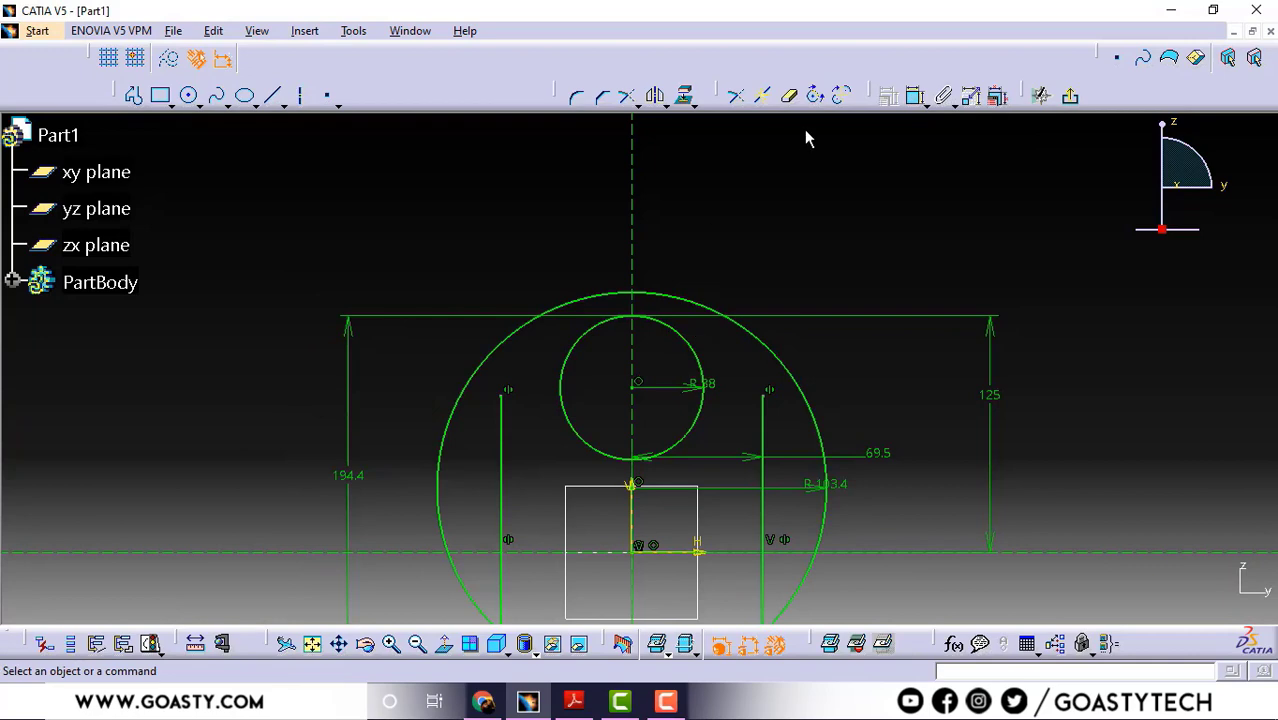
{"action": "left_click", "coordinate": [733, 100]}
{"action": "middle_click_drag", "start_coordinate": [775, 261], "coordinate": [760, 148]}
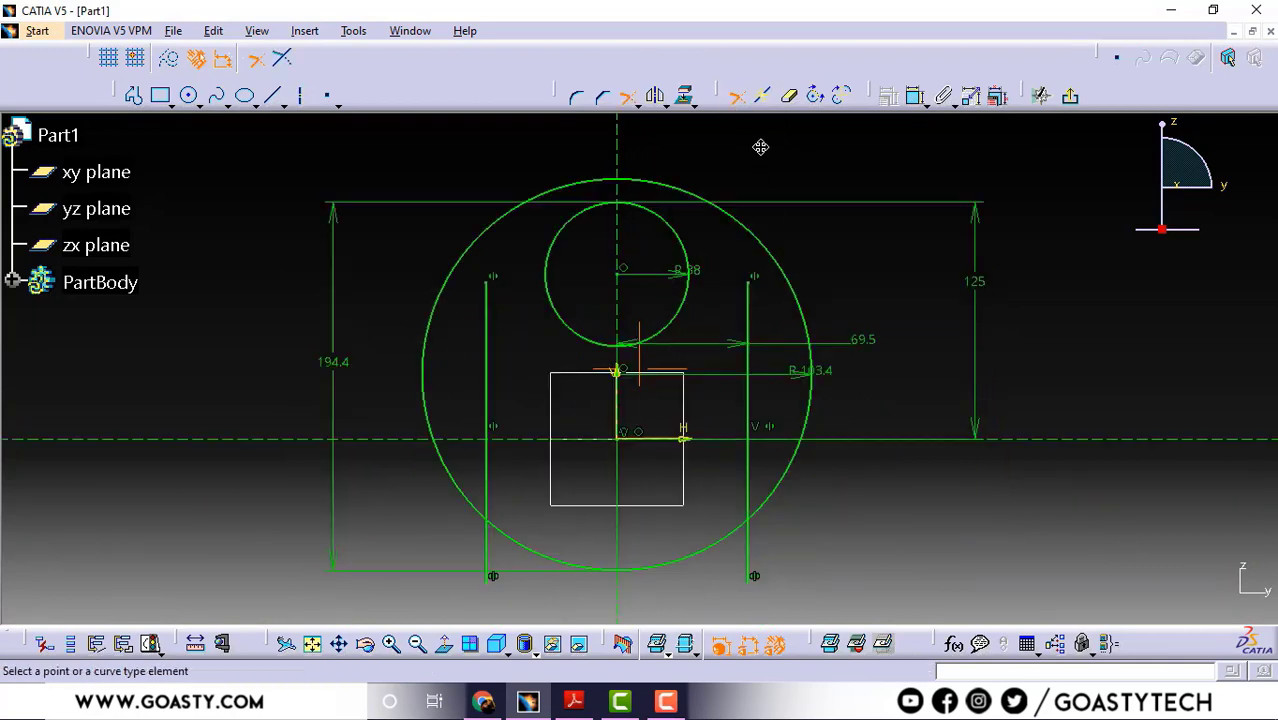
{"action": "left_click", "coordinate": [752, 482]}
{"action": "left_click", "coordinate": [705, 557]}
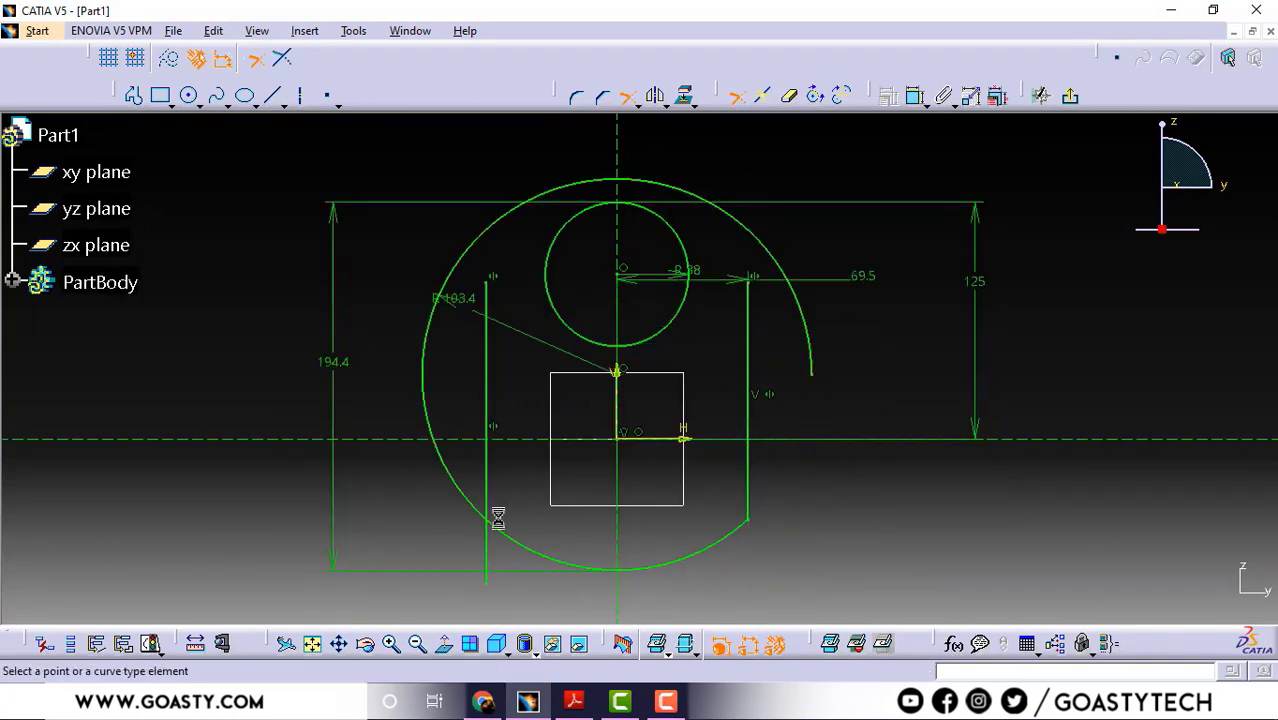
Trim the large circle and the left vertical line to their lower intersection, keeping only the bottom arc and the line's upper part.
{"action": "left_click", "coordinate": [458, 484]}
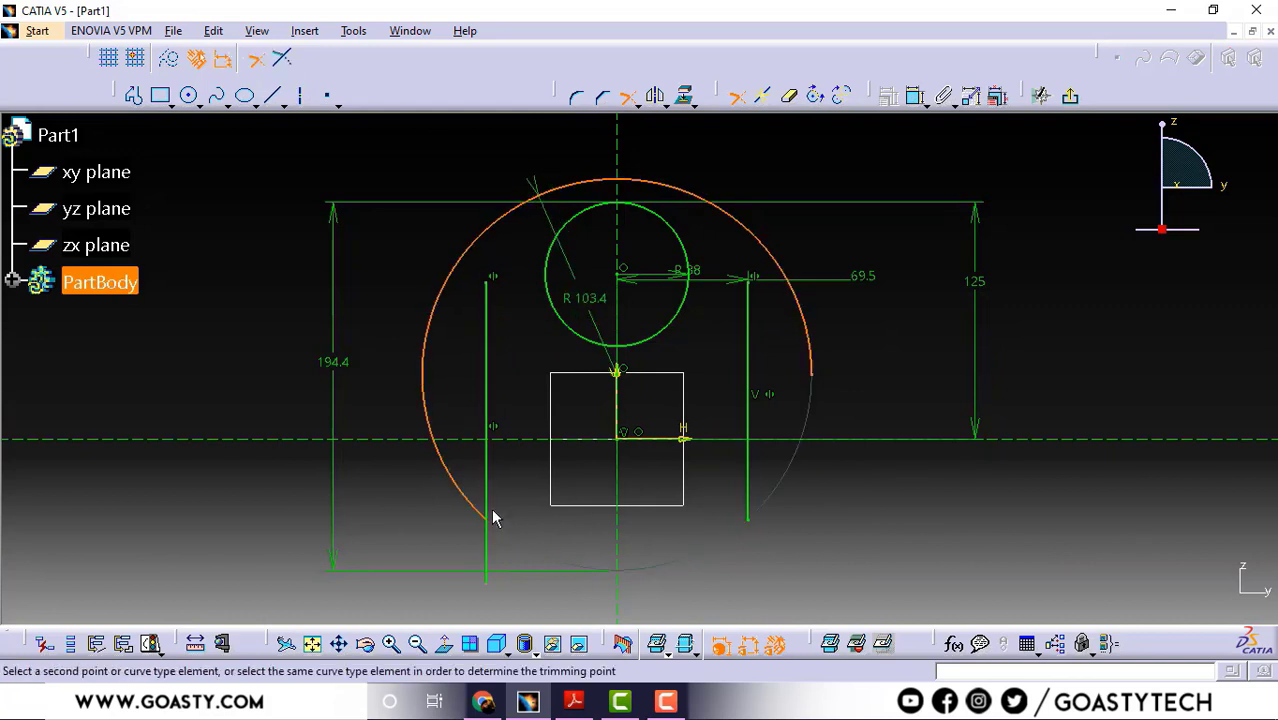
{"action": "left_click", "coordinate": [492, 517]}
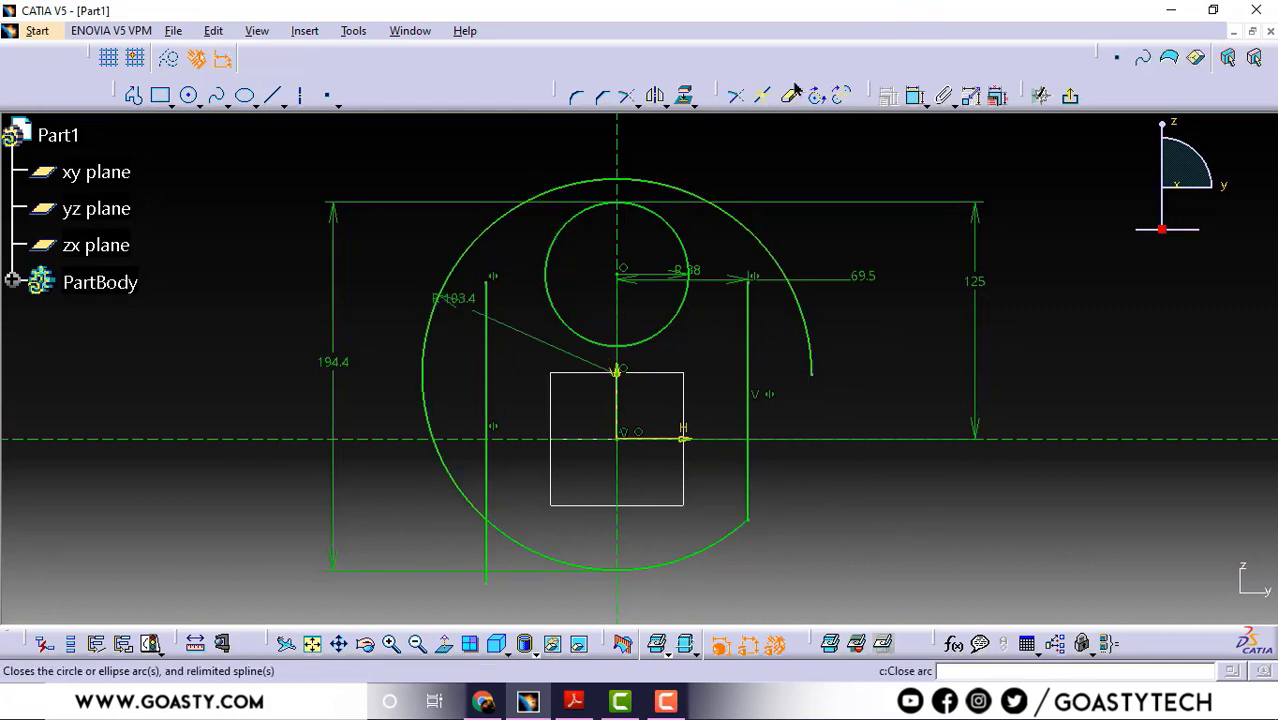
{"action": "left_click", "coordinate": [738, 97]}
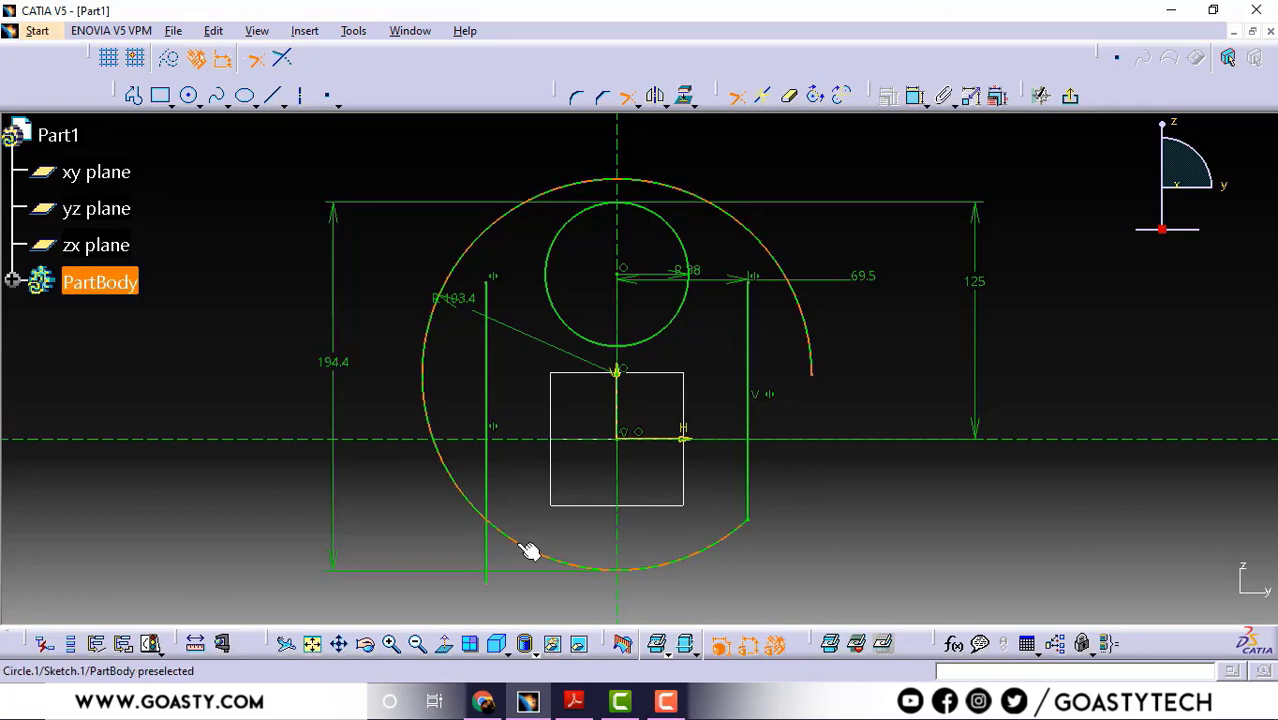
{"action": "left_click", "coordinate": [528, 548]}
{"action": "left_click", "coordinate": [489, 484]}
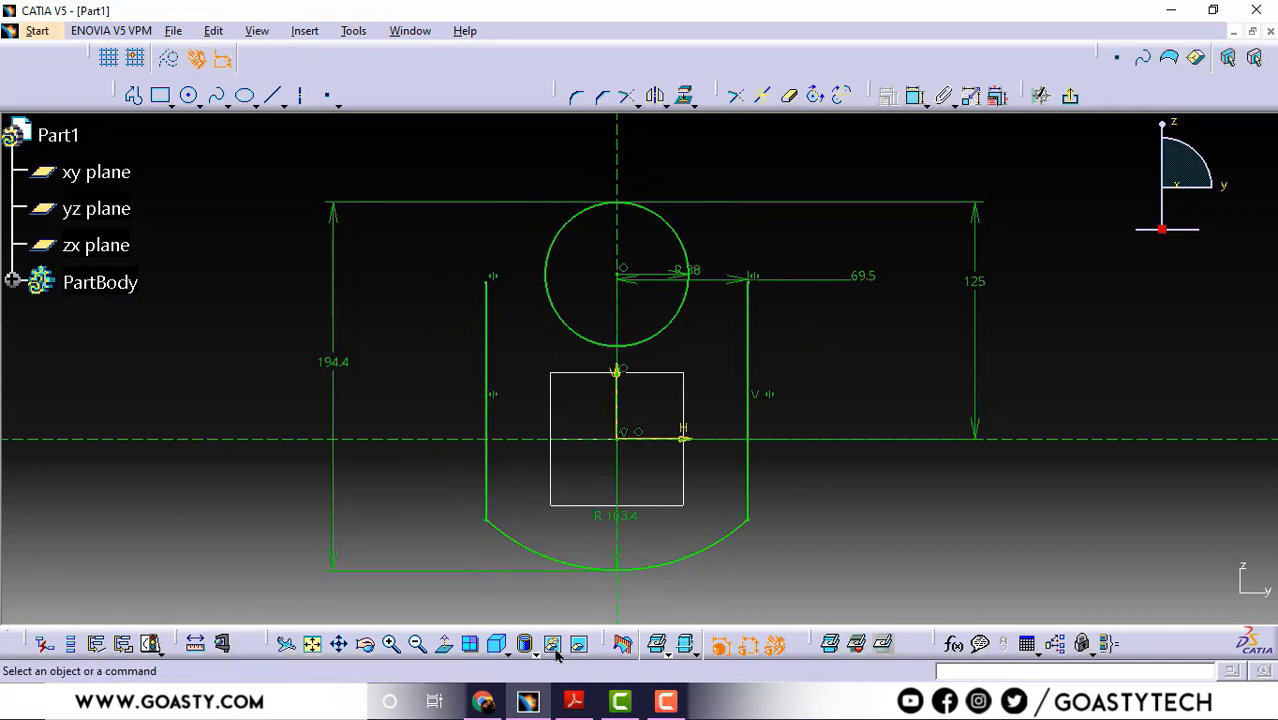
Consult the PDF drawing, then sketch a three-point arc of about 67.6 mm radius from the left vertical line to the small circle's upper left.
{"action": "left_click", "coordinate": [574, 701]}
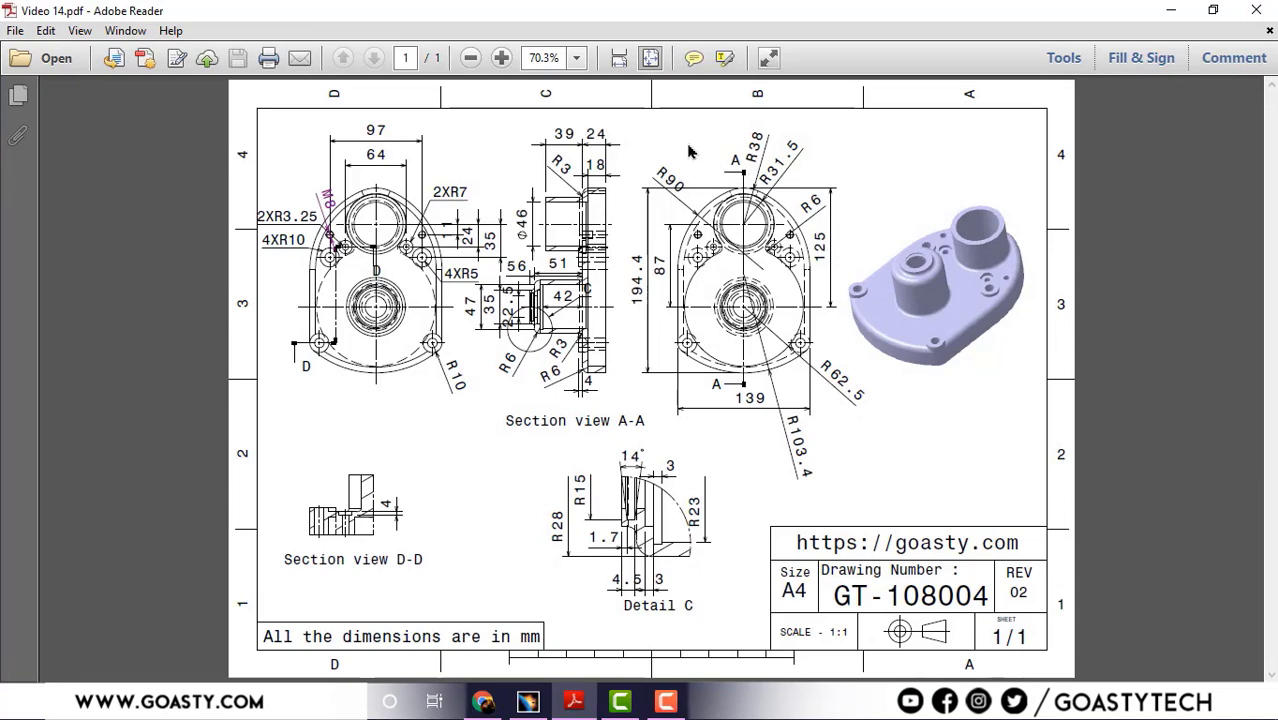
{"action": "left_click", "coordinate": [1171, 10]}
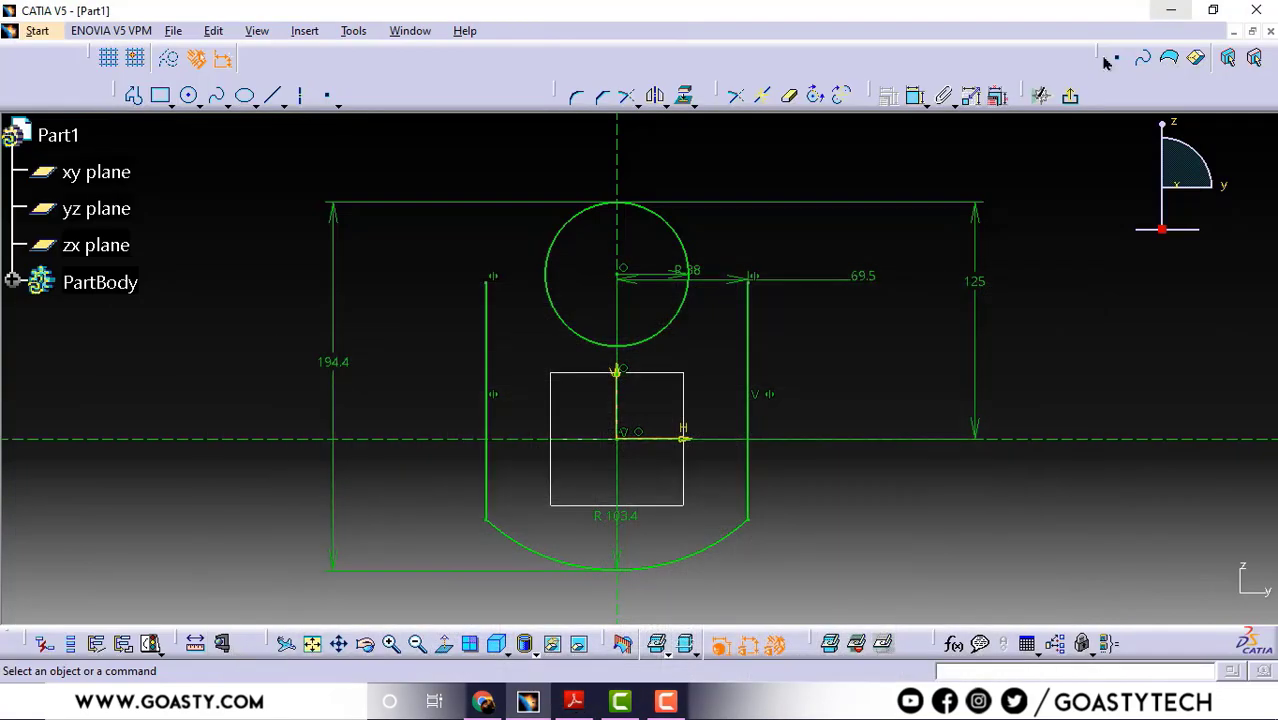
{"action": "left_click", "coordinate": [199, 104]}
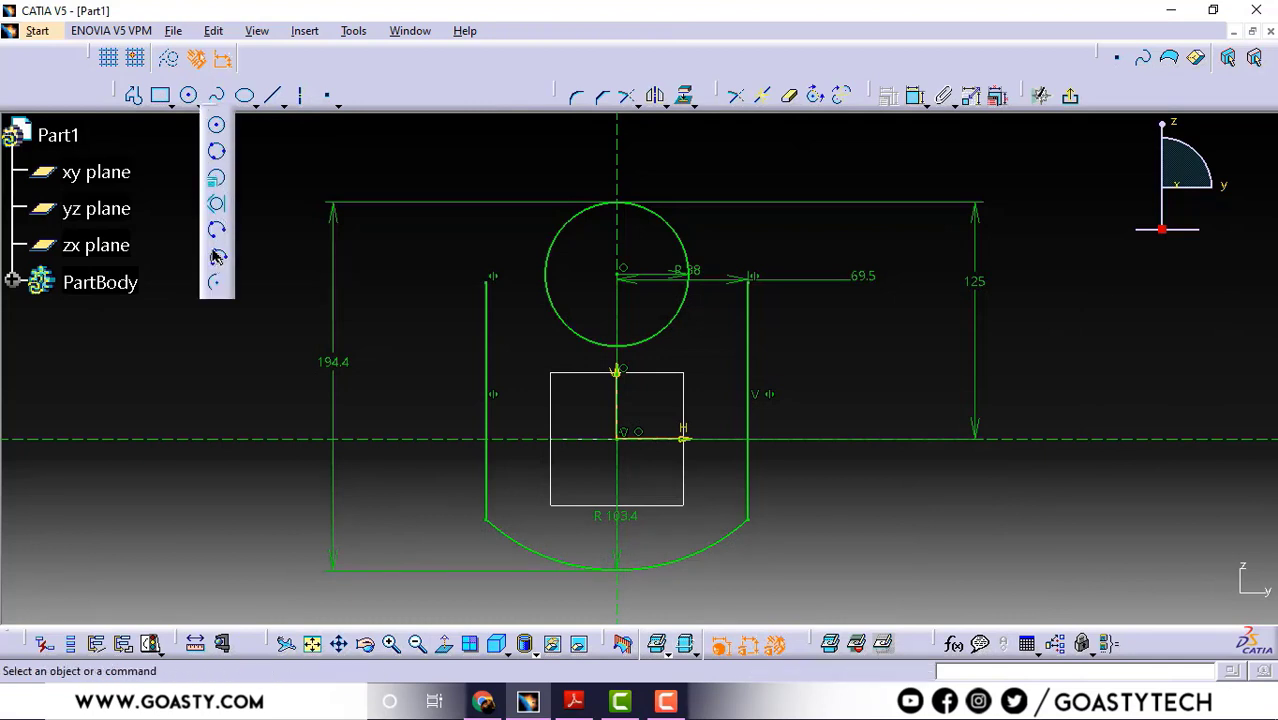
{"action": "left_click", "coordinate": [217, 257]}
{"action": "left_click", "coordinate": [485, 344]}
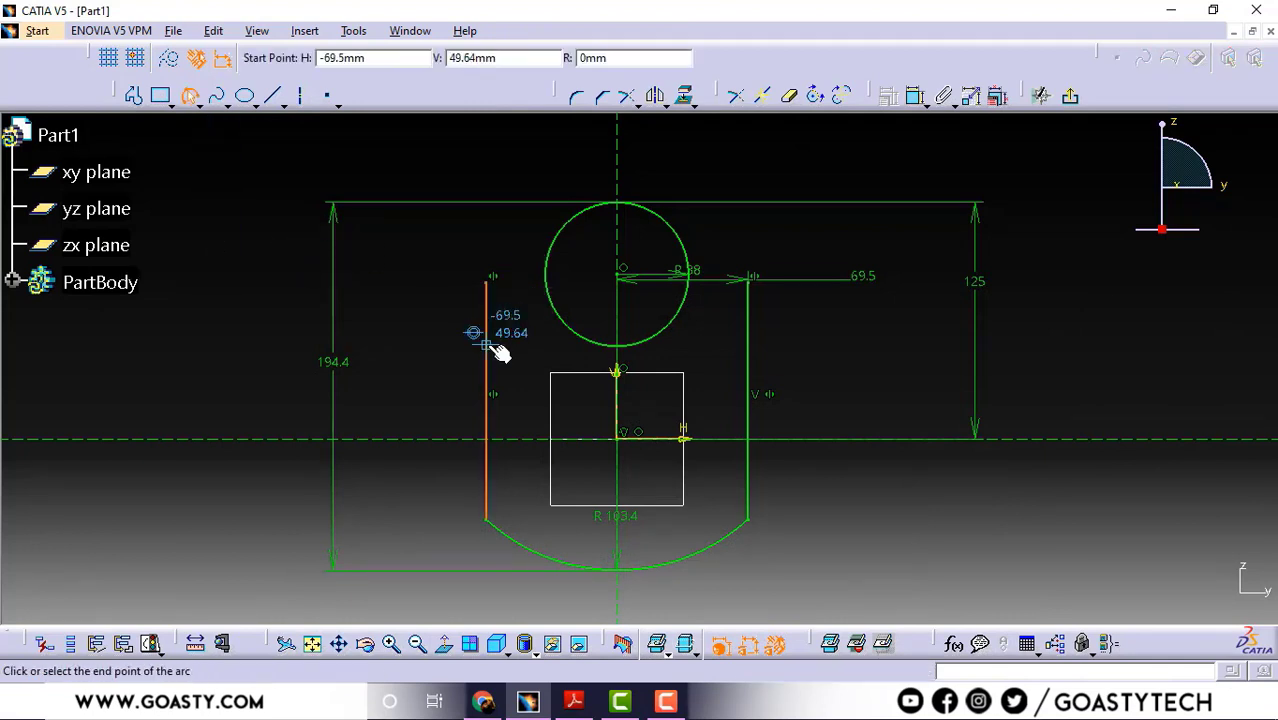
{"action": "left_click", "coordinate": [565, 229]}
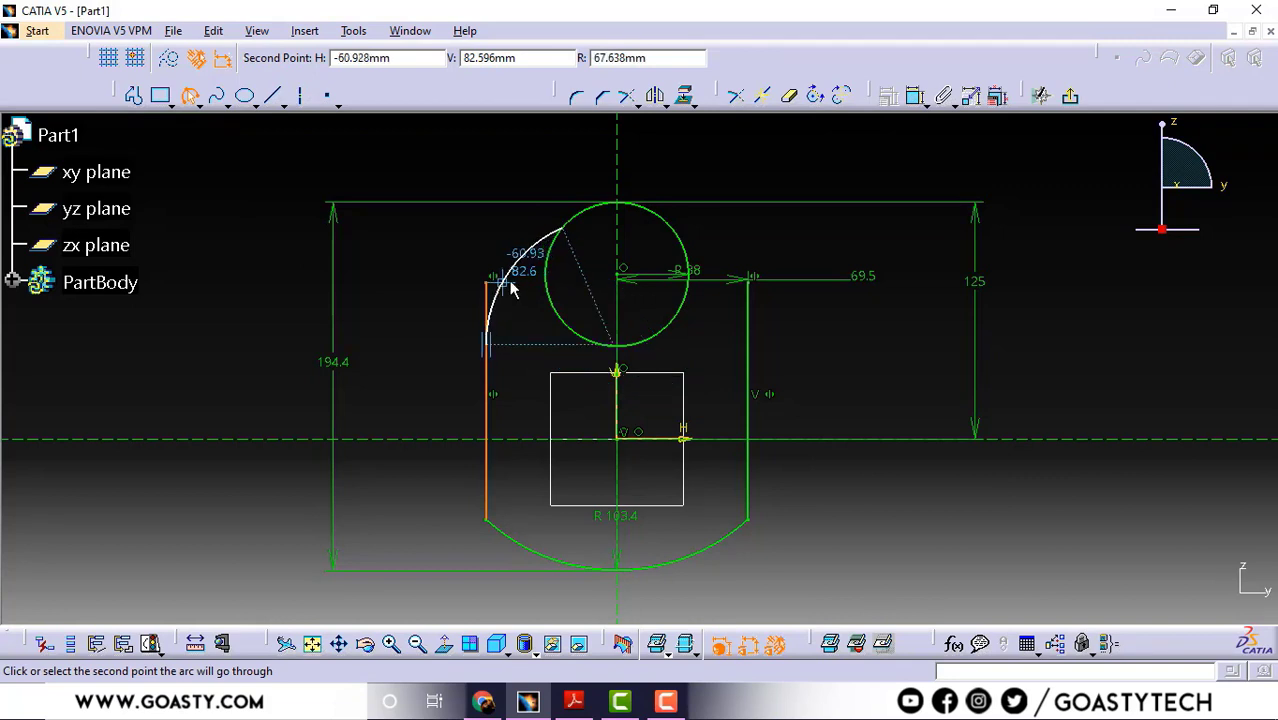
{"action": "left_click", "coordinate": [511, 288]}
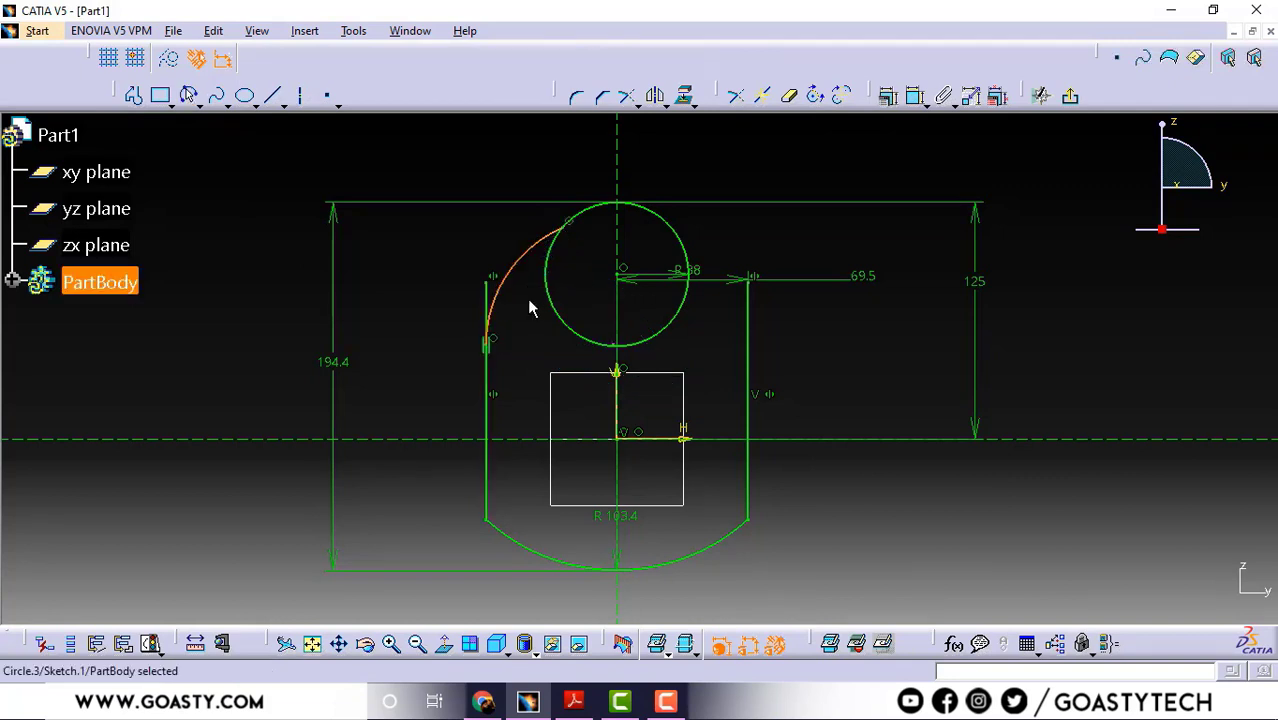
{"action": "left_click", "coordinate": [530, 308]}
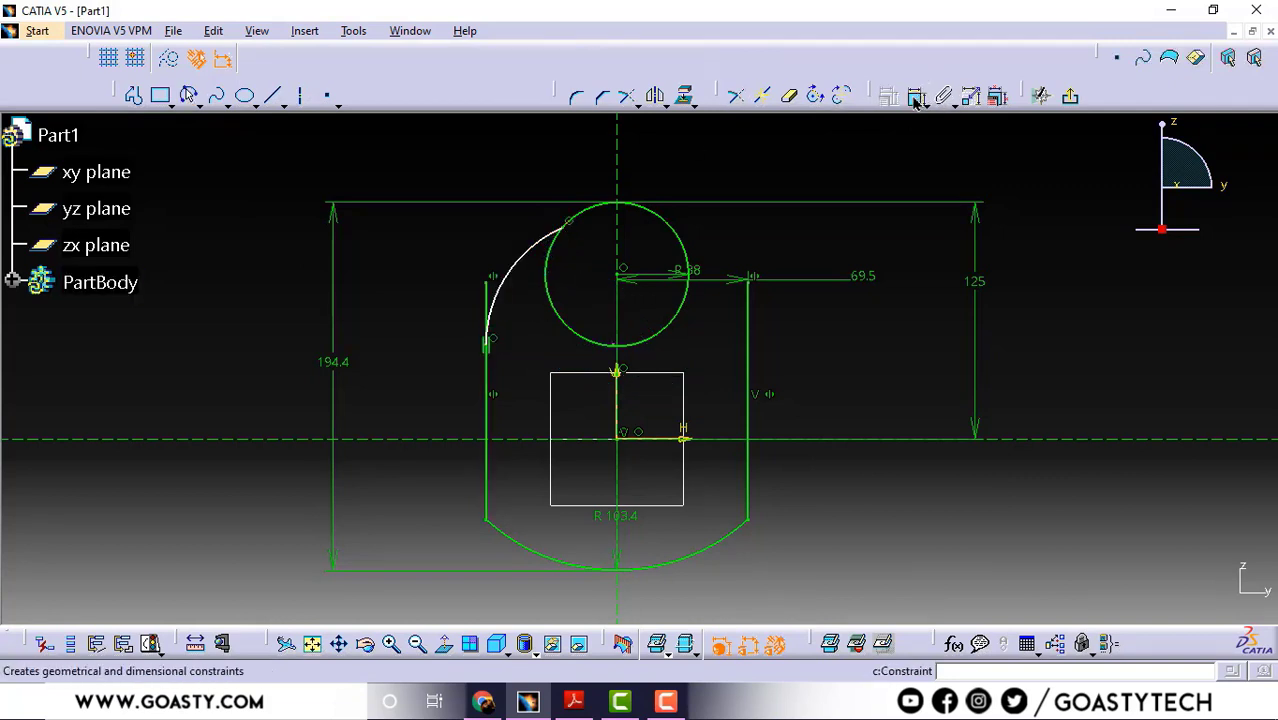
Constrain the radius of the upper-left arc to 90 mm.
{"action": "left_click", "coordinate": [916, 95]}
{"action": "left_click", "coordinate": [508, 266]}
{"action": "left_click", "coordinate": [452, 222]}
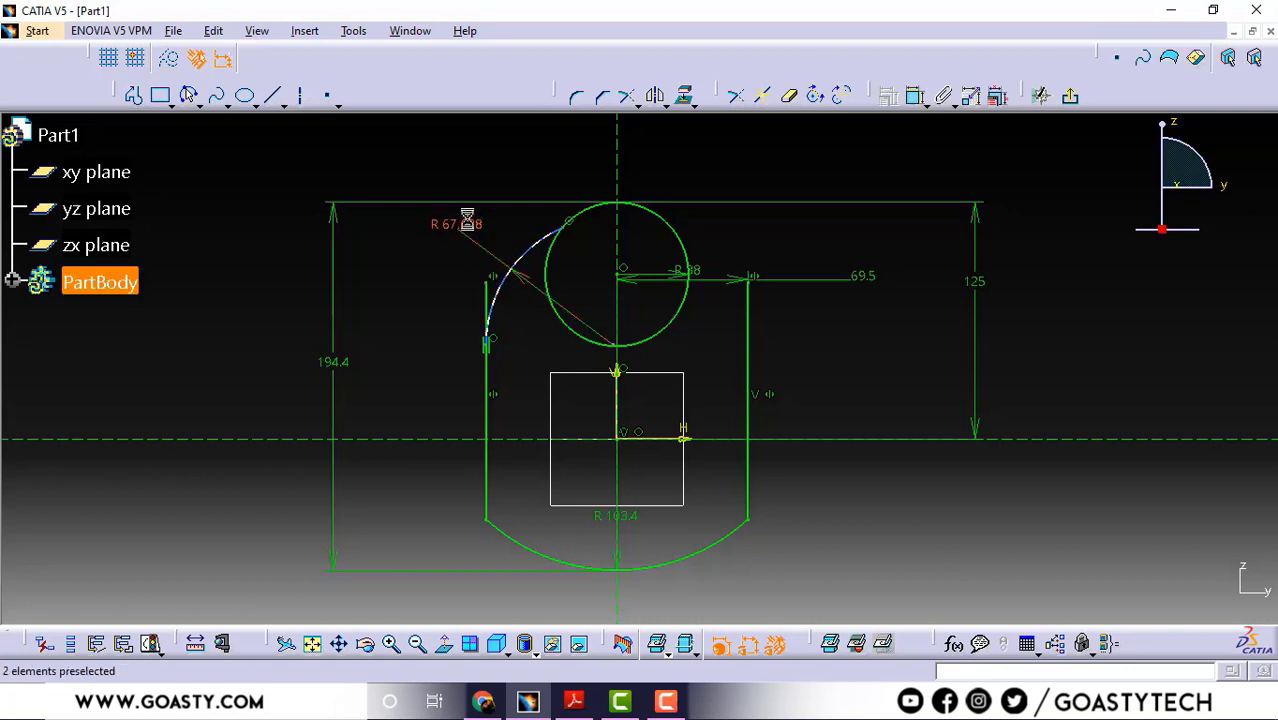
{"action": "double_click", "coordinate": [466, 218]}
{"action": "type", "text": "90"}
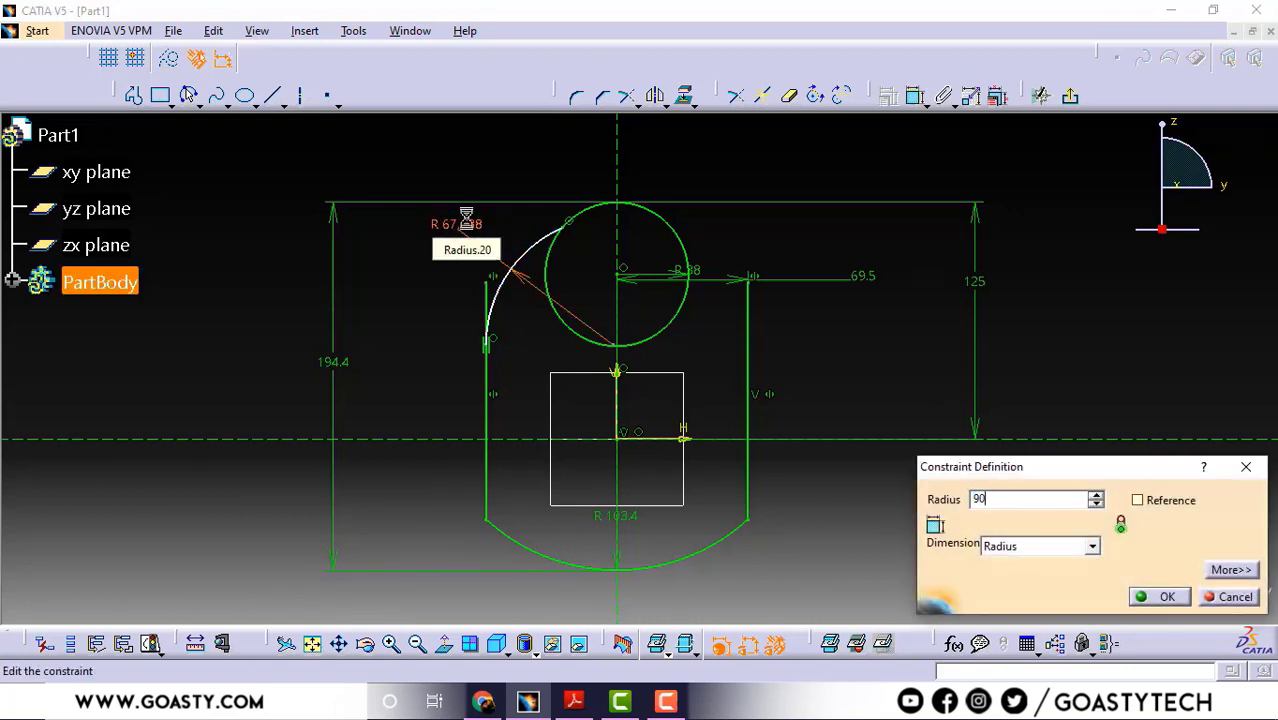
{"action": "key", "text": "Return"}
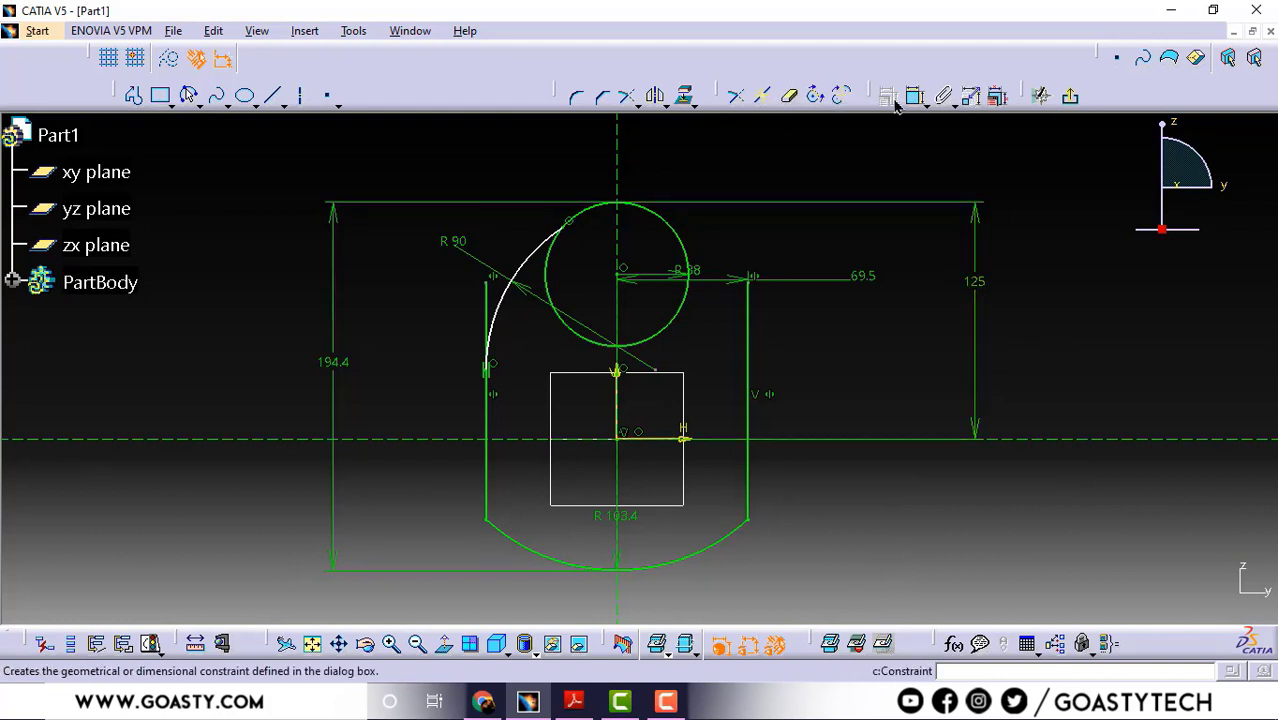
Constrain the upper-left arc tangent to both the left vertical line and the small top circle.
{"action": "left_click", "coordinate": [489, 430]}
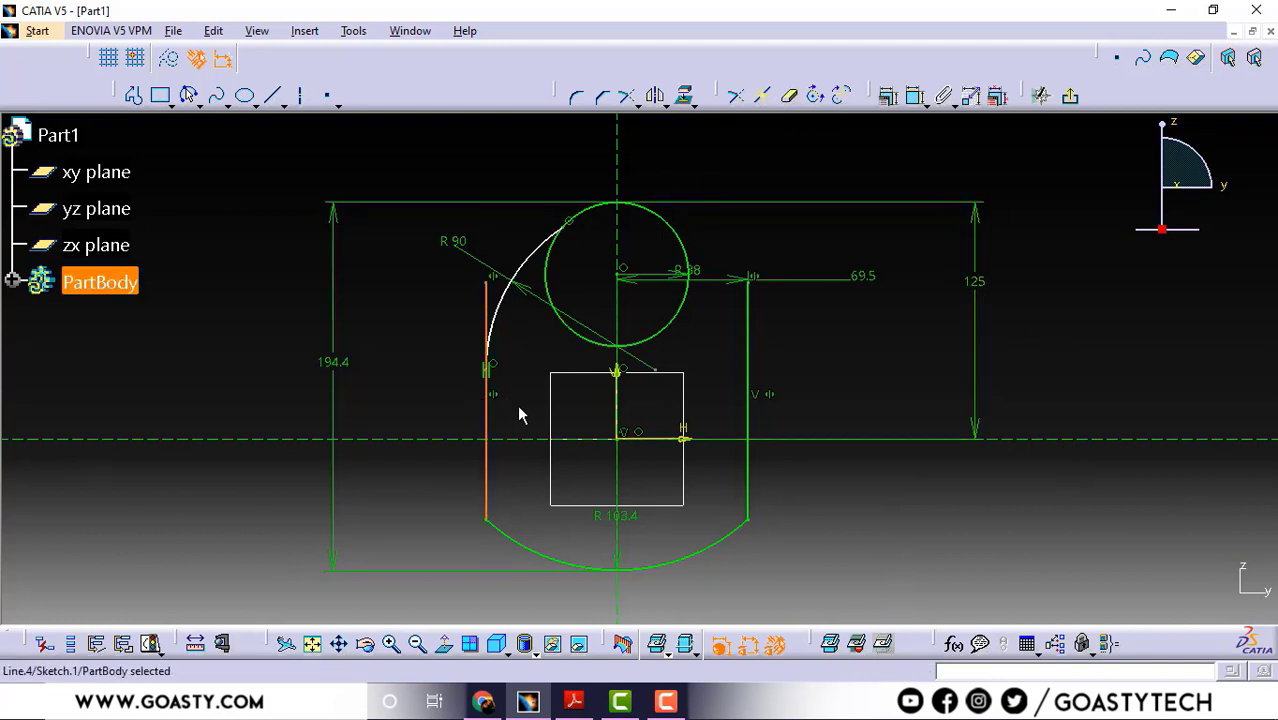
{"action": "left_click", "coordinate": [520, 297], "text": "ctrl"}
{"action": "left_click", "coordinate": [893, 95]}
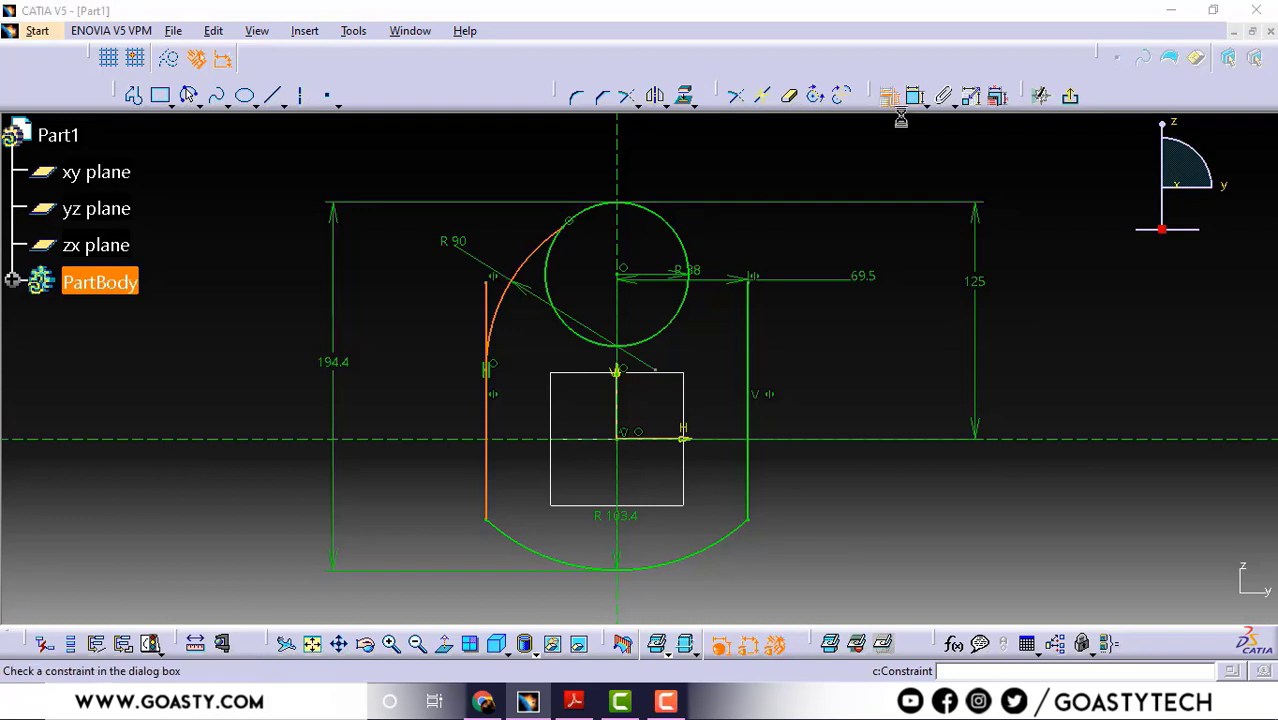
{"action": "left_click", "coordinate": [1160, 596]}
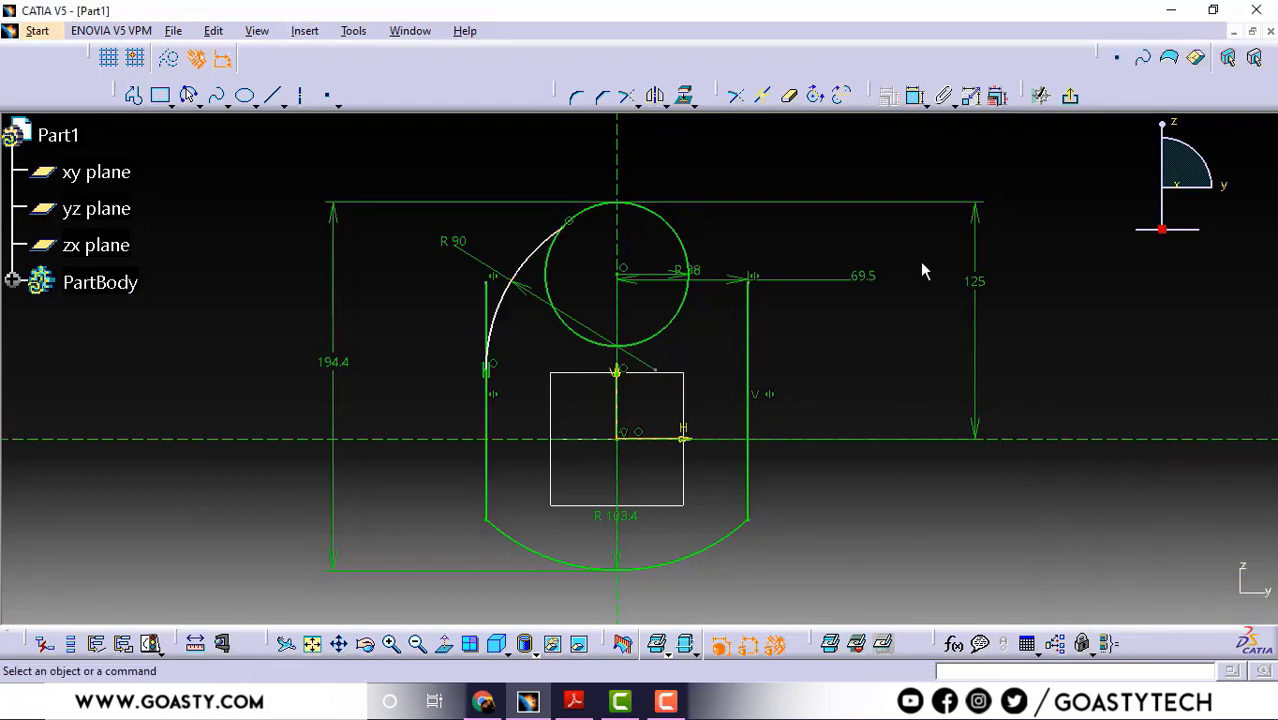
{"action": "left_click", "coordinate": [548, 258]}
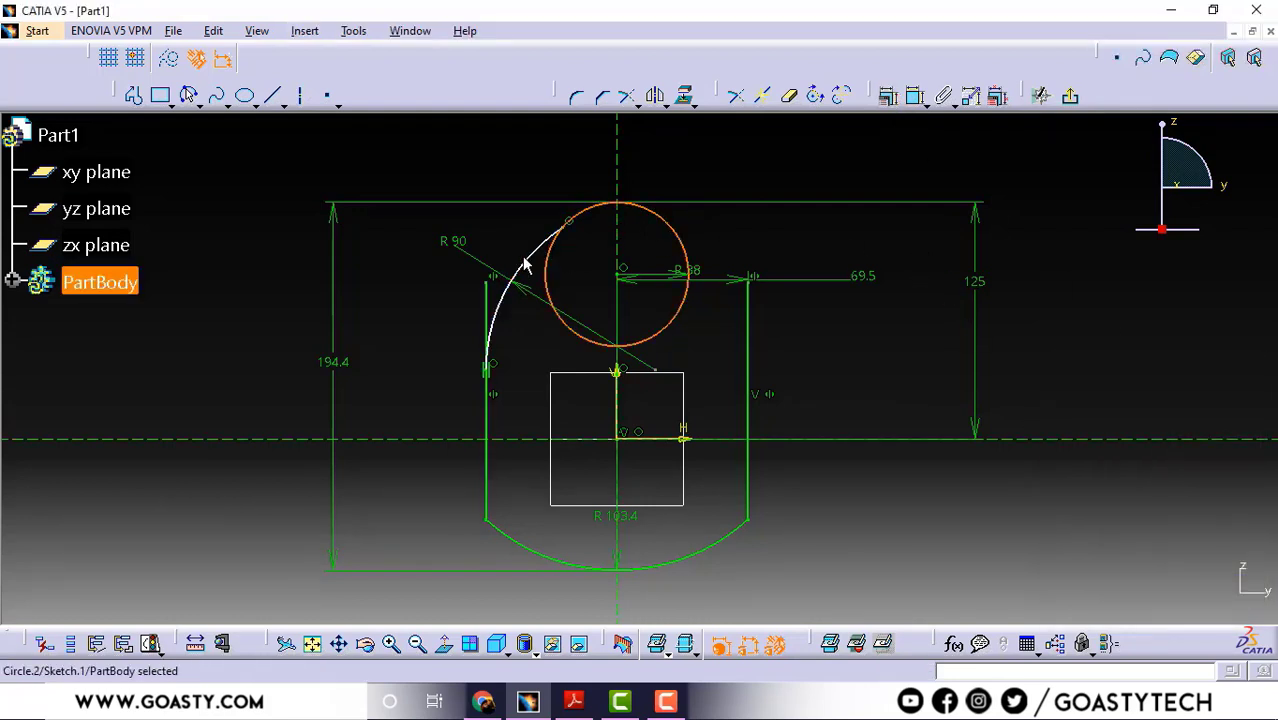
{"action": "left_click", "coordinate": [529, 258], "text": "ctrl"}
{"action": "left_click", "coordinate": [893, 95]}
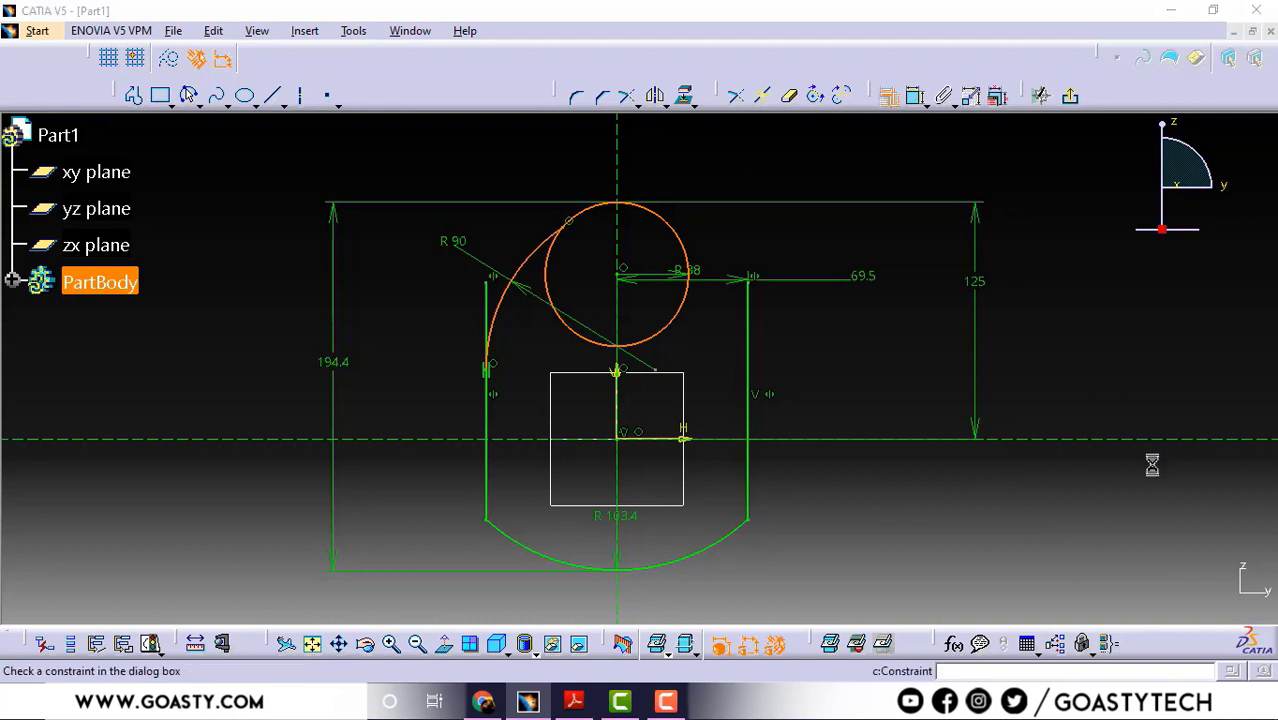
{"action": "left_click", "coordinate": [1187, 461]}
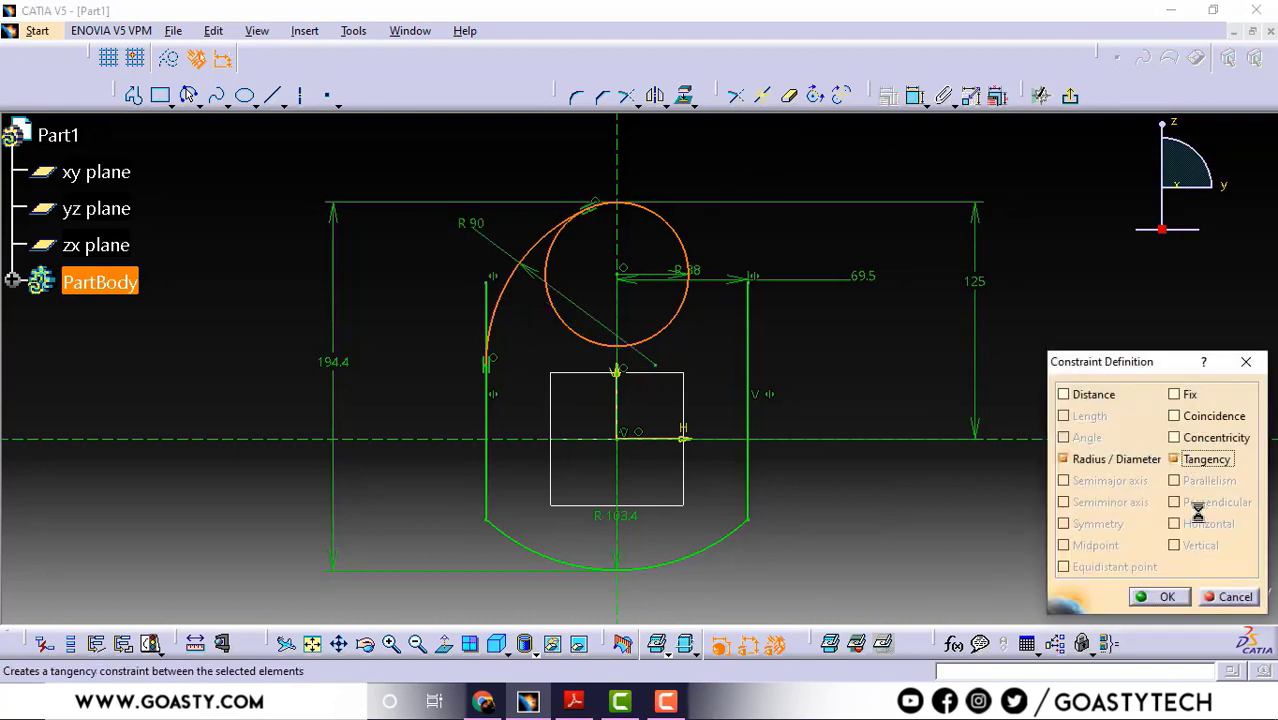
{"action": "left_click", "coordinate": [1165, 597]}
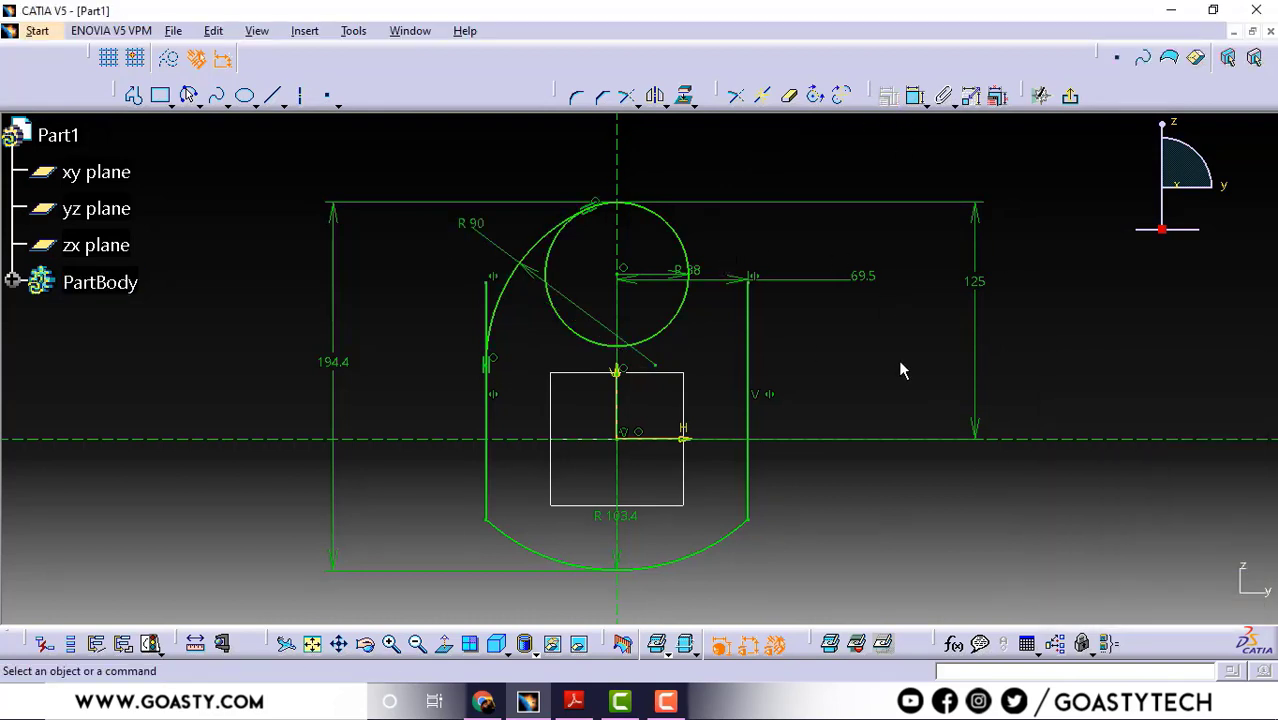
Mirror the upper-left R90 arc about the sketch's vertical axis.
{"action": "left_click", "coordinate": [516, 301]}
{"action": "left_click", "coordinate": [655, 95]}
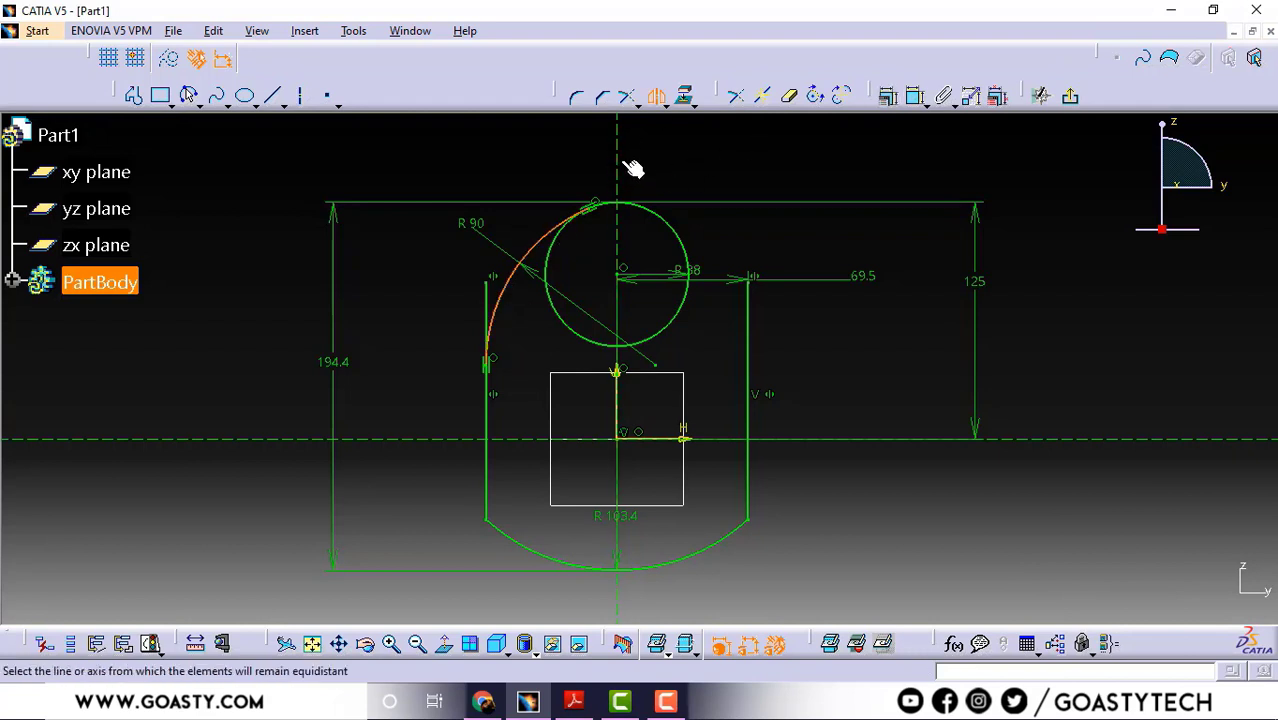
{"action": "left_click", "coordinate": [617, 164]}
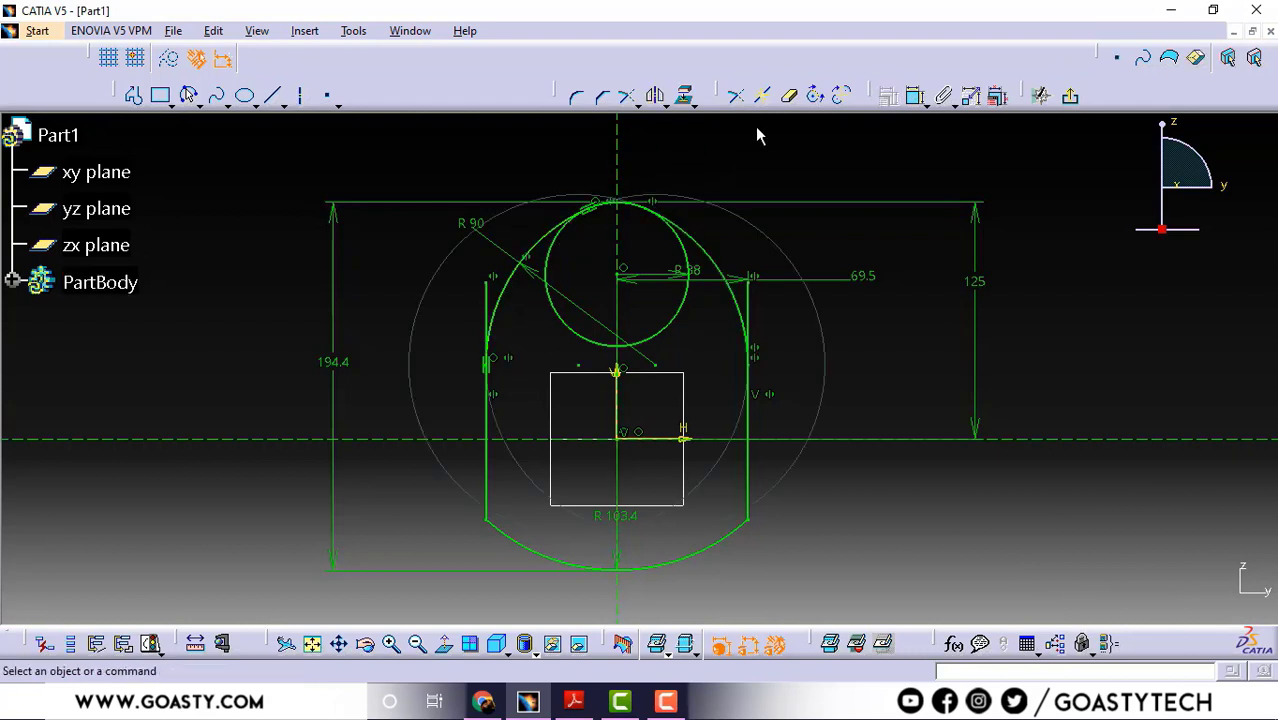
Trim each vertical line with its adjoining R90 arc, removing the line ends above the tangency points.
{"action": "left_click", "coordinate": [735, 95]}
{"action": "left_click", "coordinate": [486, 408]}
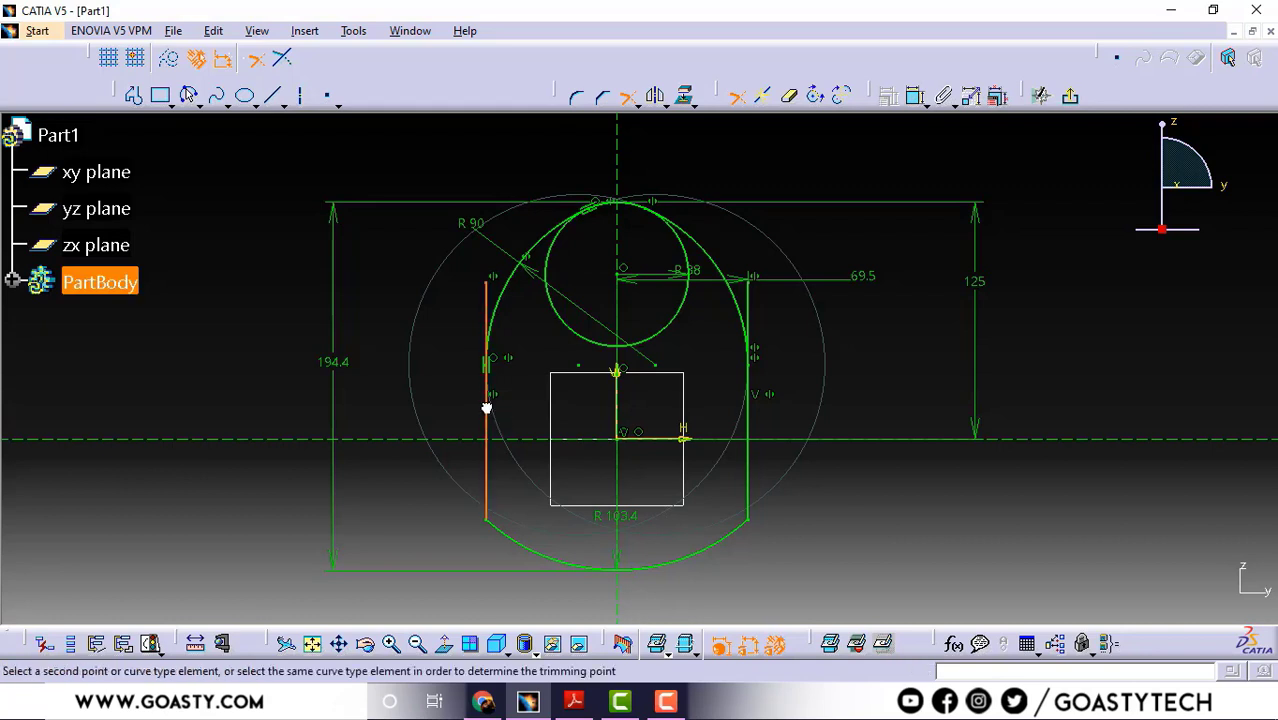
{"action": "left_click", "coordinate": [520, 282]}
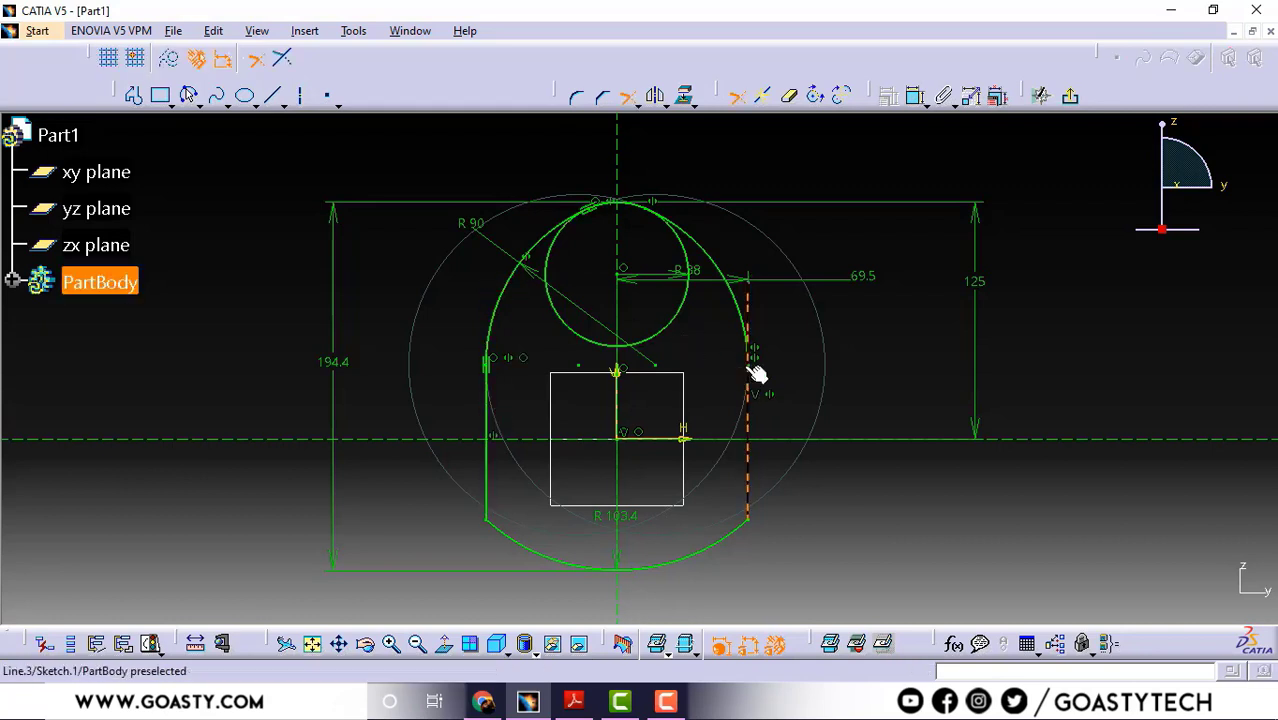
{"action": "left_click", "coordinate": [750, 368]}
{"action": "left_click", "coordinate": [719, 251]}
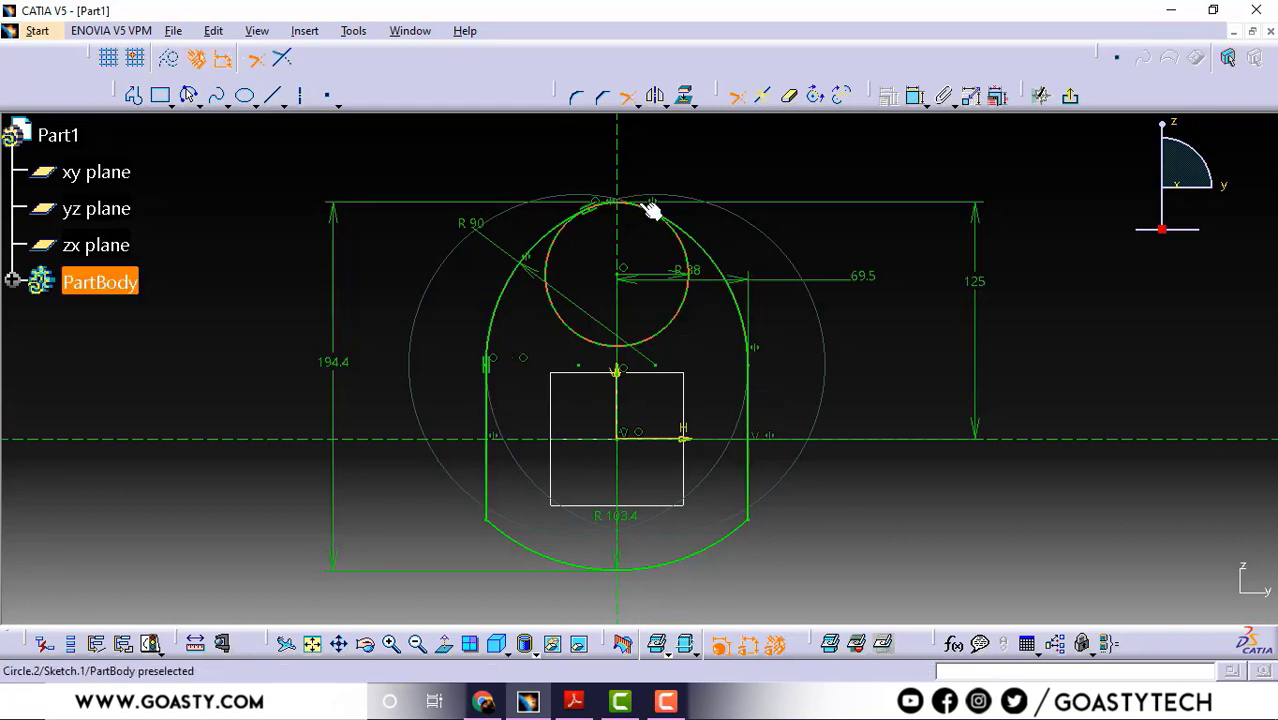
Trim the small circle against both R90 arcs, keeping only its top cap to close the outline.
{"action": "left_click", "coordinate": [650, 210]}
{"action": "left_click", "coordinate": [604, 202]}
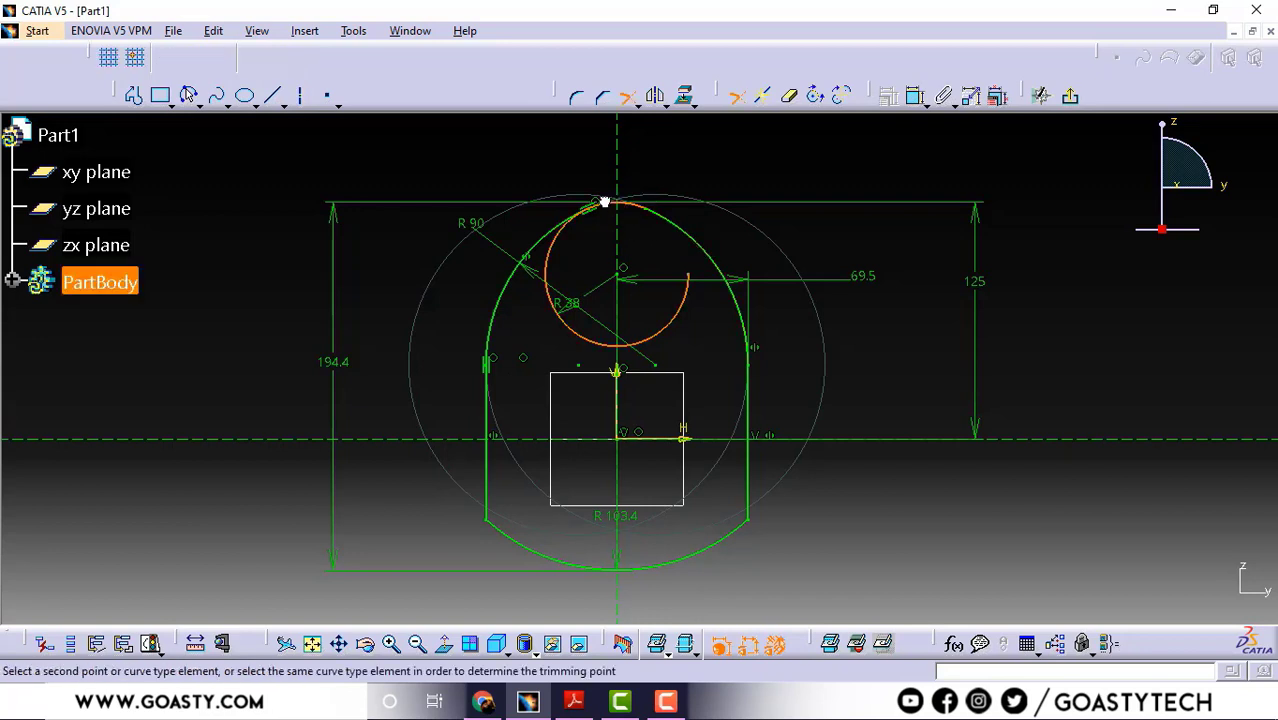
{"action": "left_click", "coordinate": [573, 219]}
{"action": "middle_click_drag", "start_coordinate": [619, 290], "coordinate": [633, 350]}
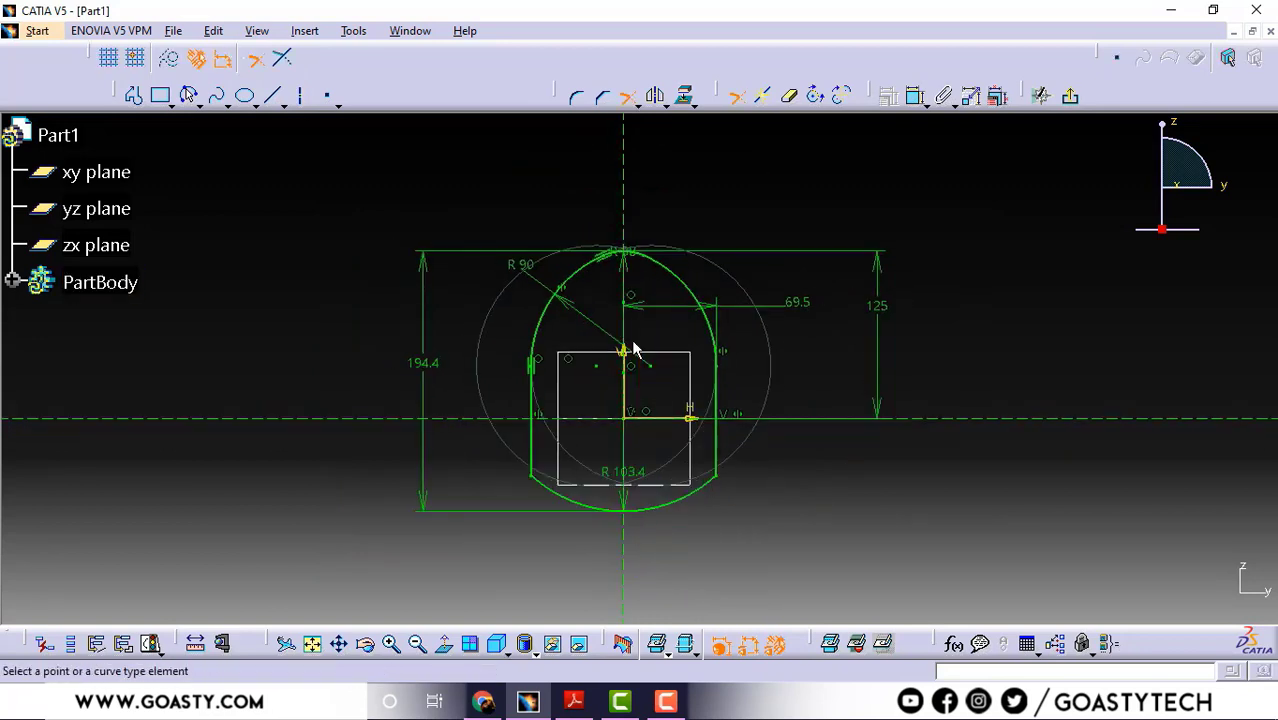
Consult the PDF drawing, then round both bottom corners of the outline with 10 mm radius fillets.
{"action": "left_click", "coordinate": [574, 701]}
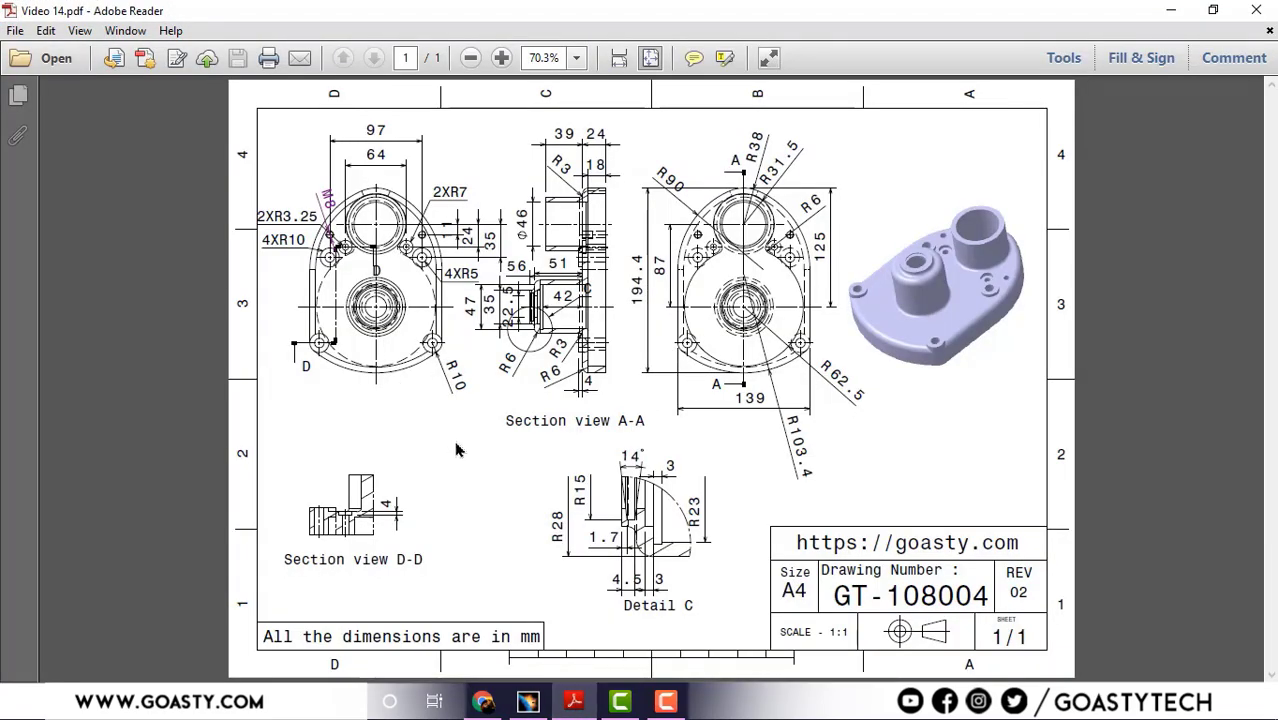
{"action": "left_click", "coordinate": [1171, 9]}
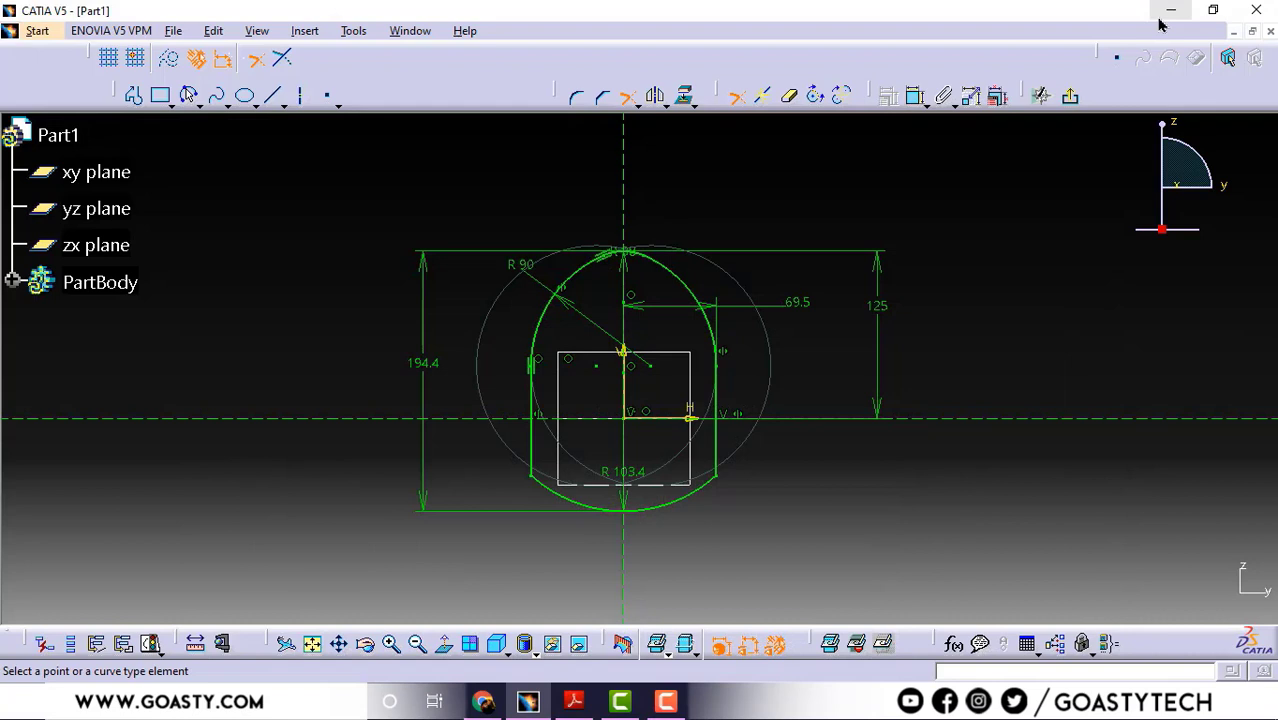
{"action": "left_click", "coordinate": [576, 97]}
{"action": "left_click_drag", "start_coordinate": [785, 551], "coordinate": [500, 463]}
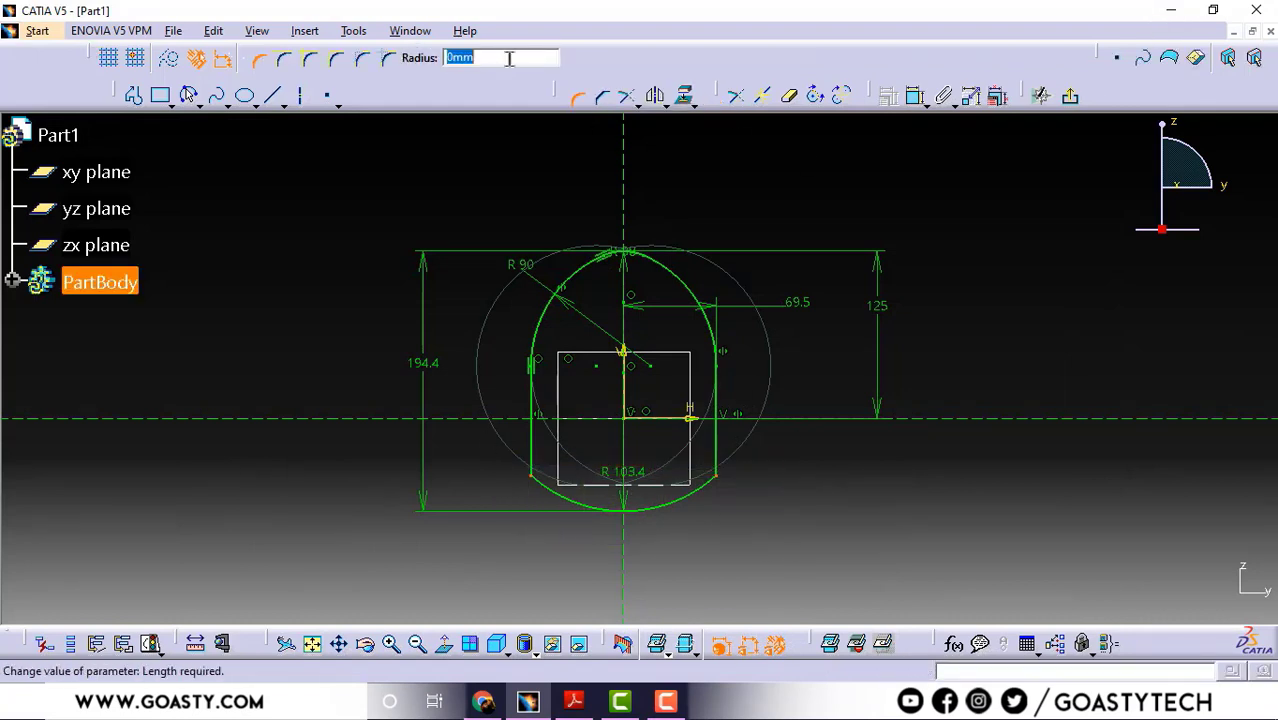
{"action": "type", "text": "10"}
{"action": "key", "text": "Return"}
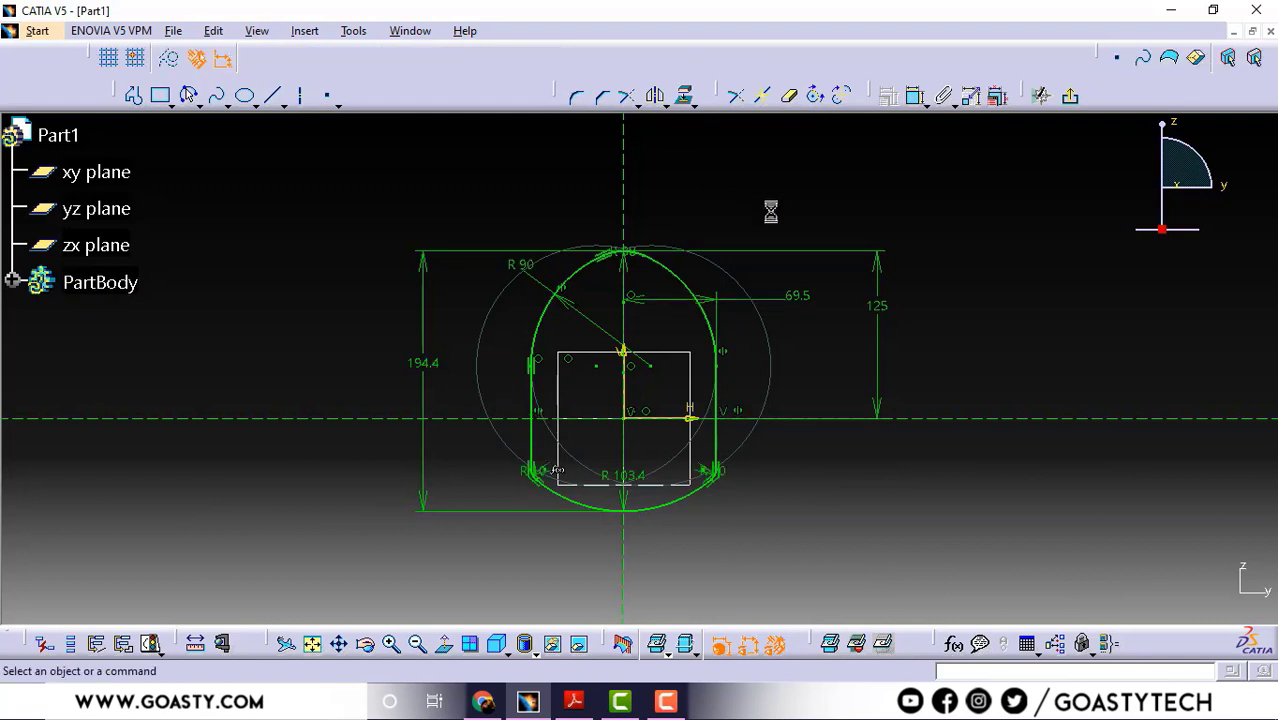
Exit the sketch, consult the PDF drawing for the thickness, and pad the outline 12 mm with mirrored extent.
{"action": "left_click", "coordinate": [1076, 100]}
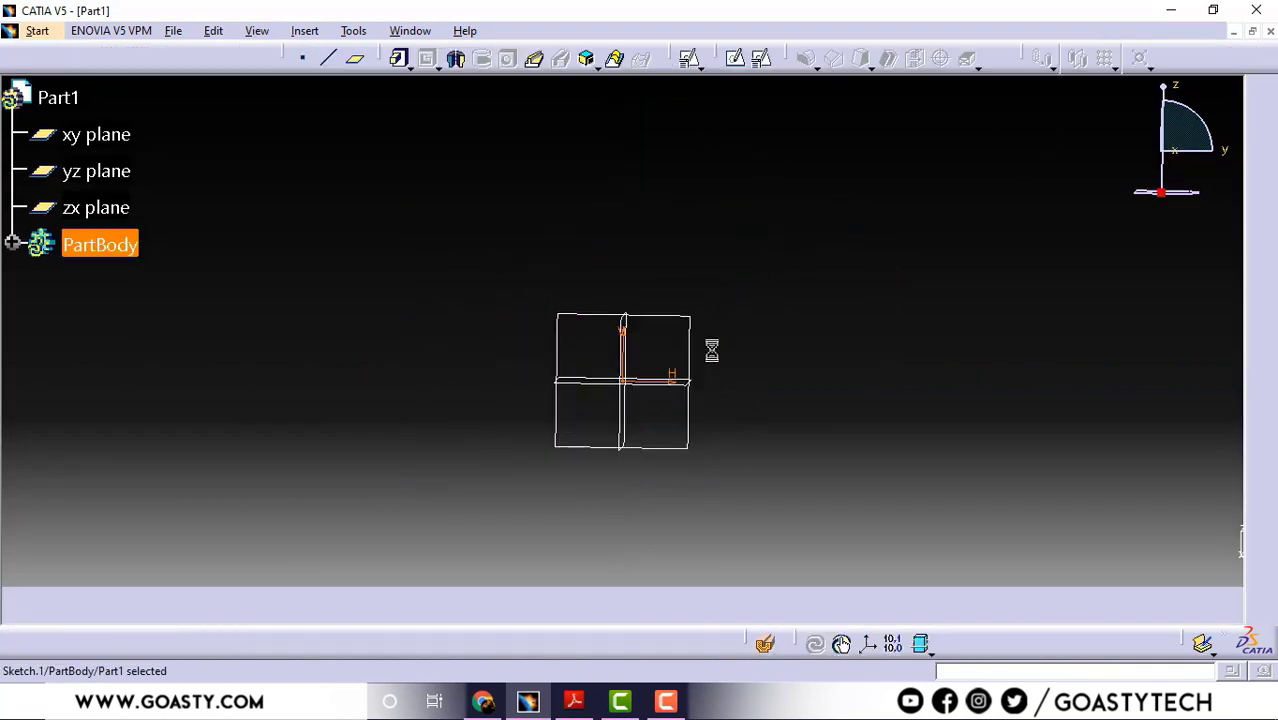
{"action": "mouse_move", "coordinate": [775, 243]}
{"action": "middle_mouse_down"}
{"action": "mouse_move", "coordinate": [703, 404]}
{"action": "mouse_move", "coordinate": [719, 408]}
{"action": "middle_mouse_up"}
{"action": "left_click", "coordinate": [573, 700]}
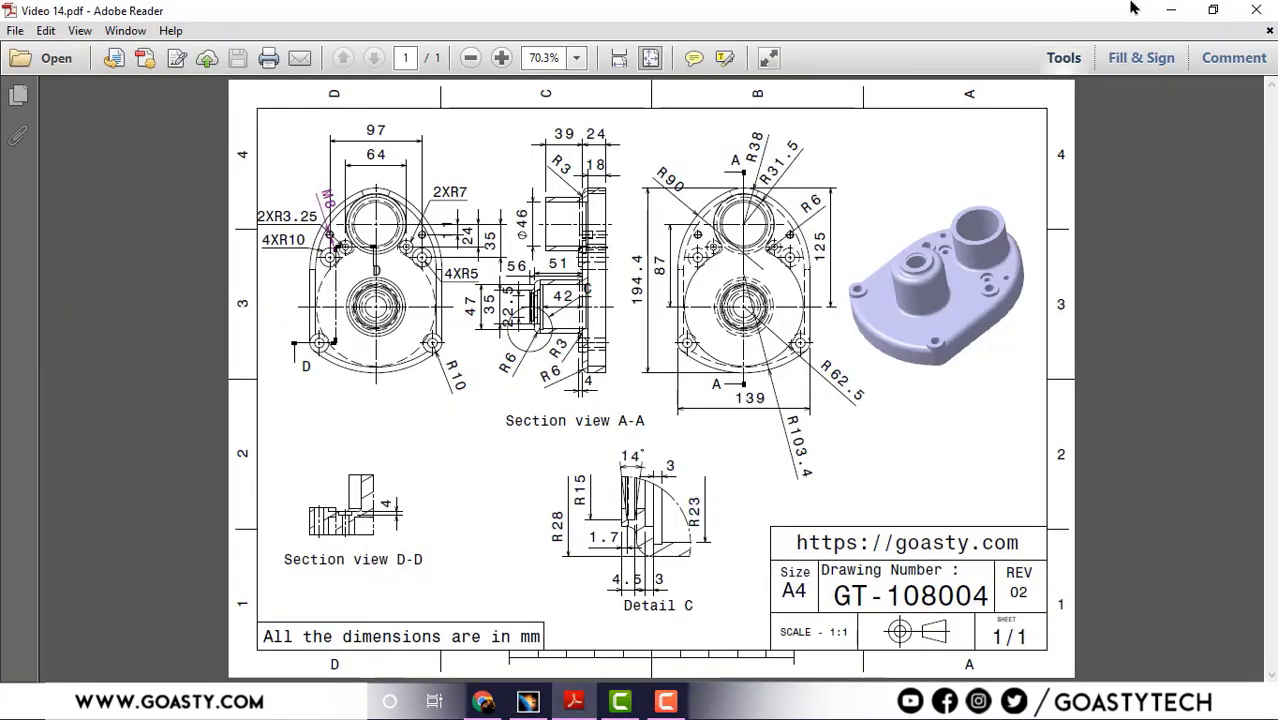
{"action": "left_click", "coordinate": [1171, 10]}
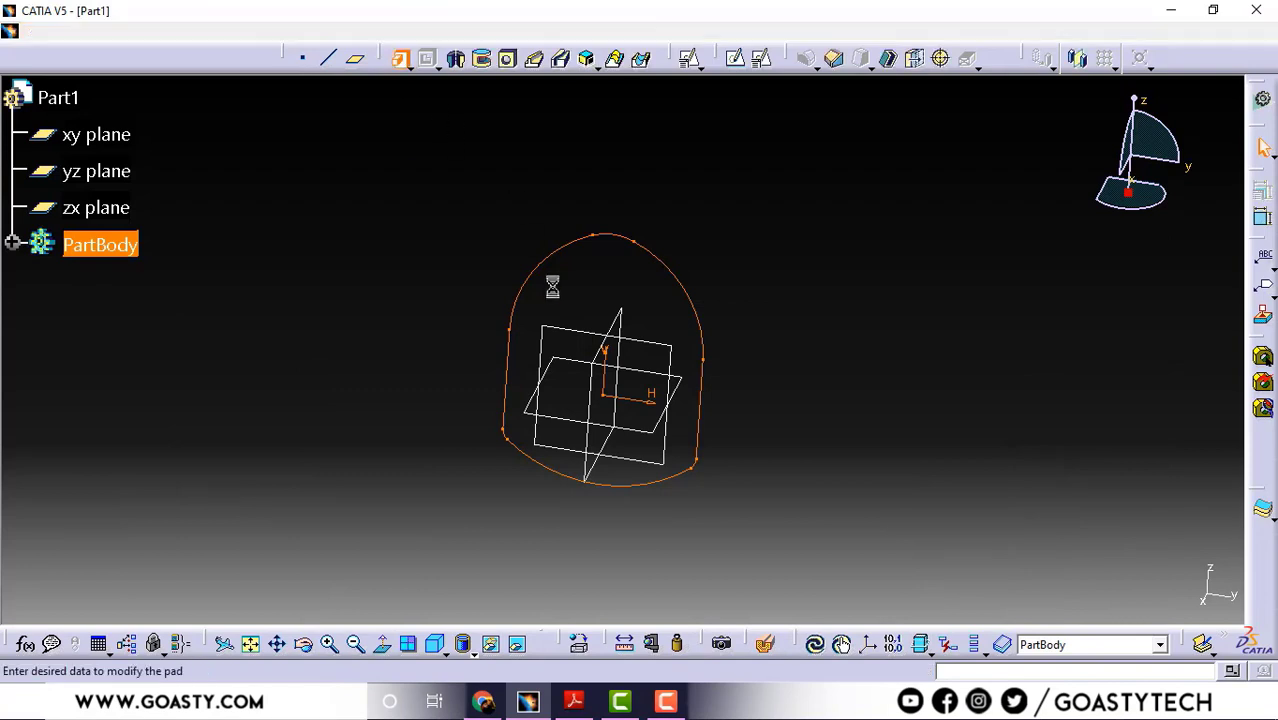
{"action": "type", "text": "12"}
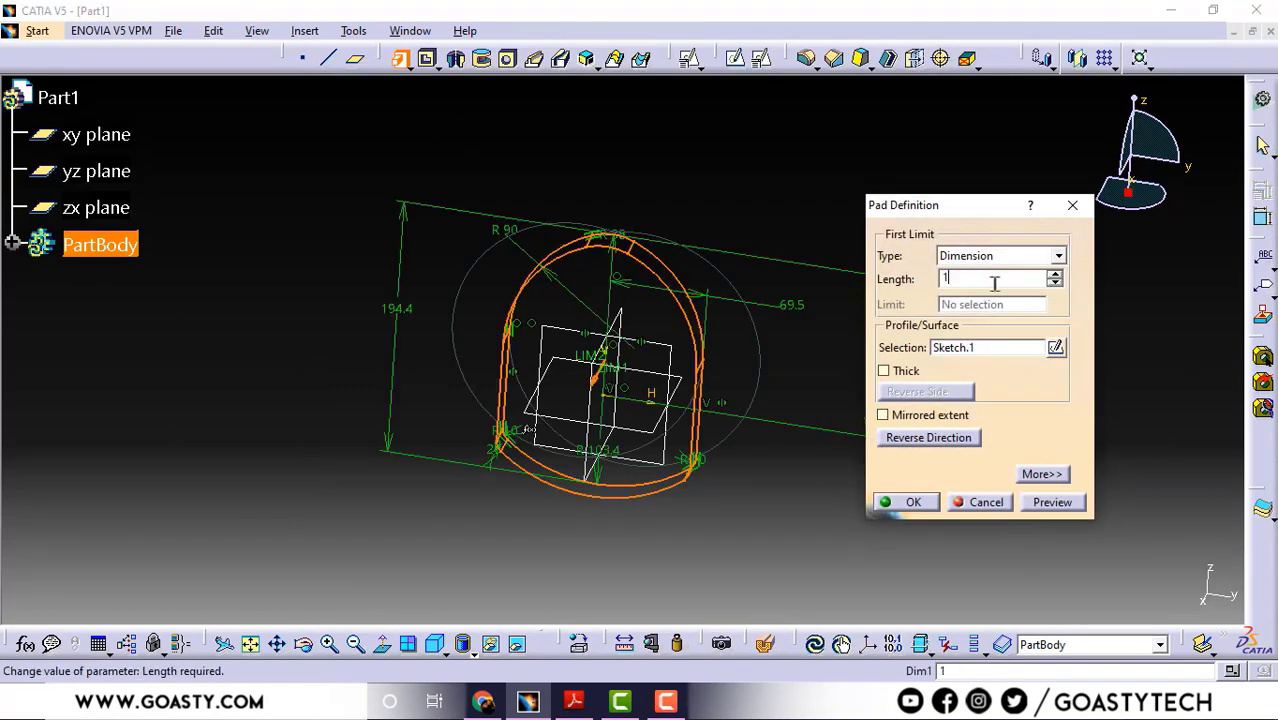
{"action": "left_click", "coordinate": [920, 418]}
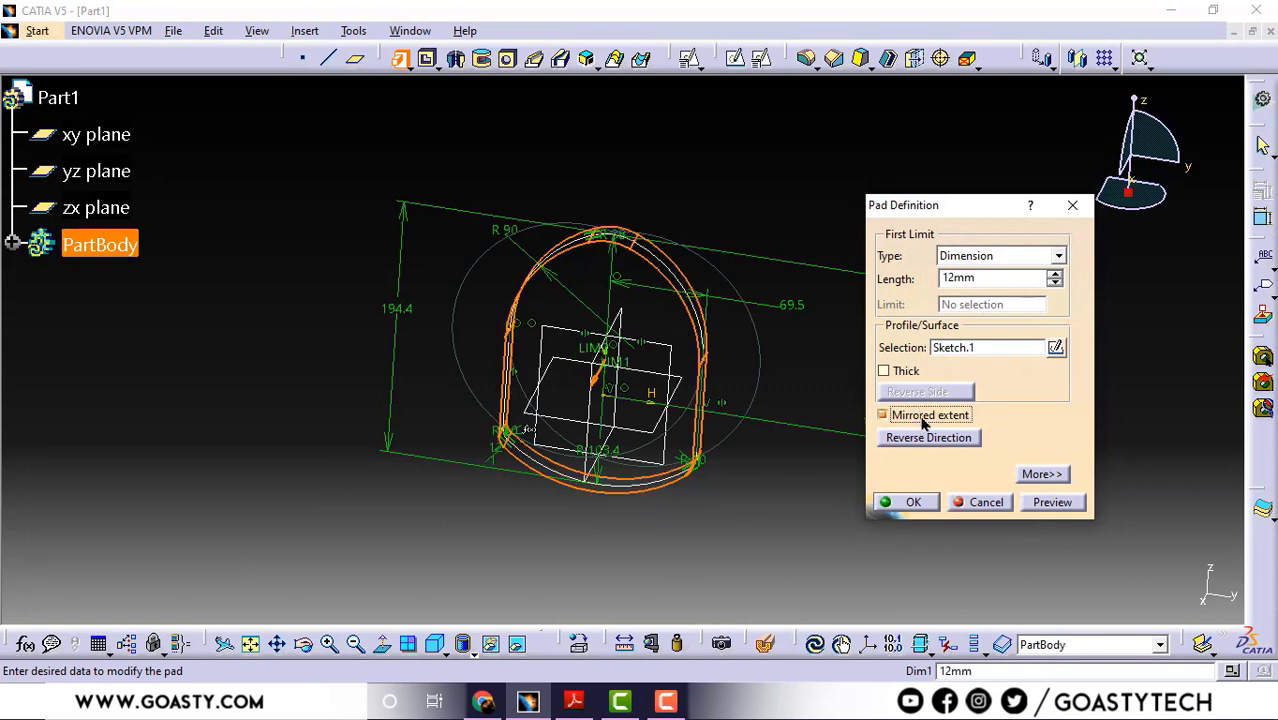
{"action": "left_click", "coordinate": [913, 503]}
Consult the PDF drawing's section view, then open a positioned sketch on the plate's back face.
{"action": "middle_click_drag", "start_coordinate": [773, 318], "coordinate": [630, 365]}
{"action": "left_click", "coordinate": [574, 701]}
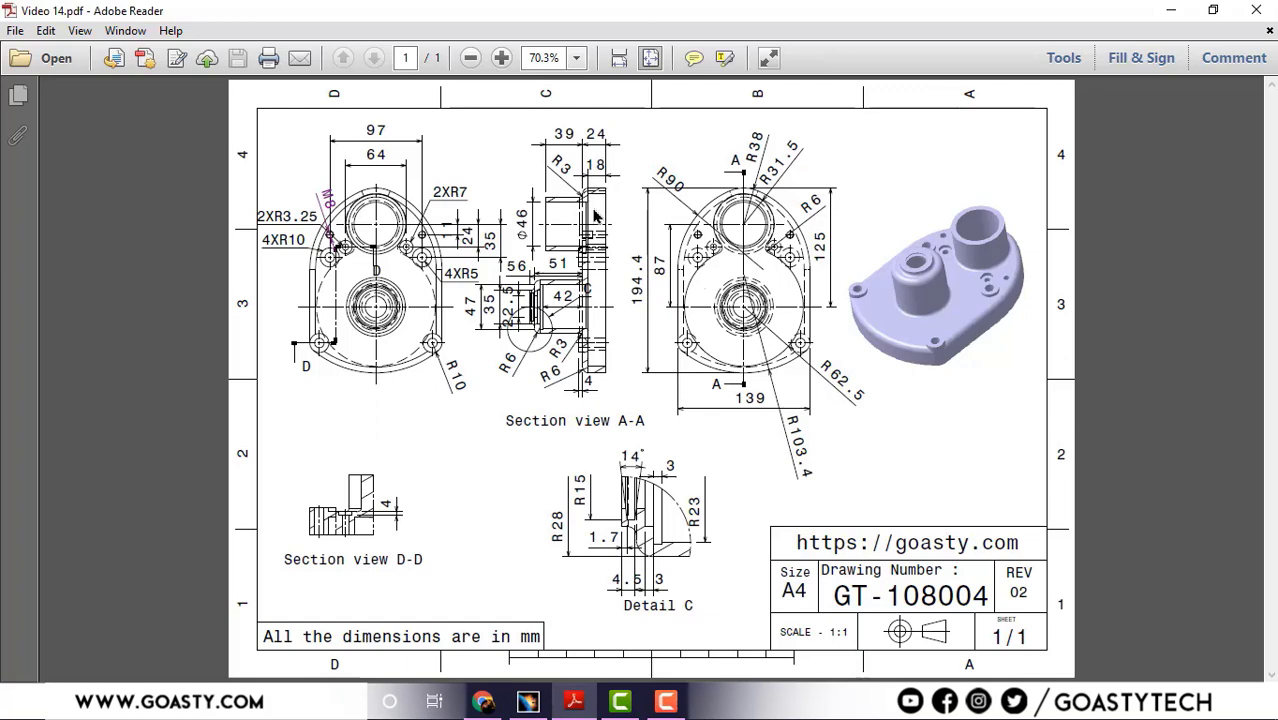
{"action": "left_click", "coordinate": [1166, 9]}
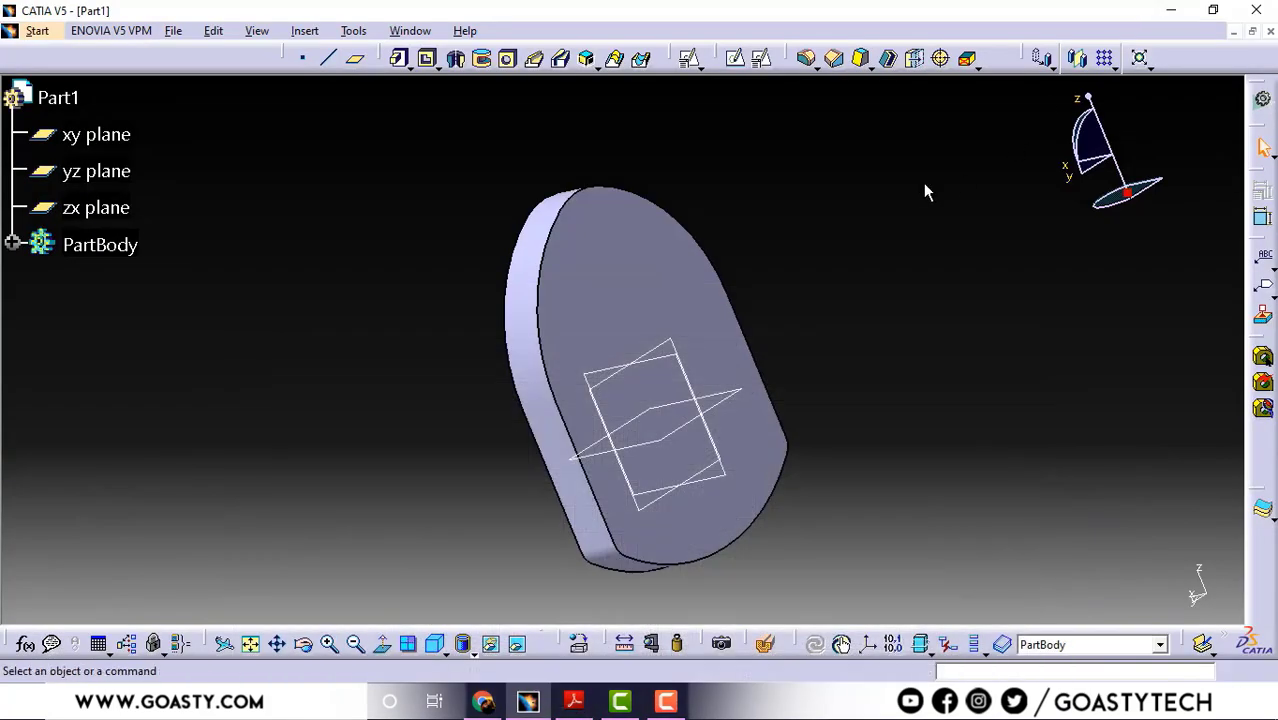
{"action": "left_click", "coordinate": [762, 60]}
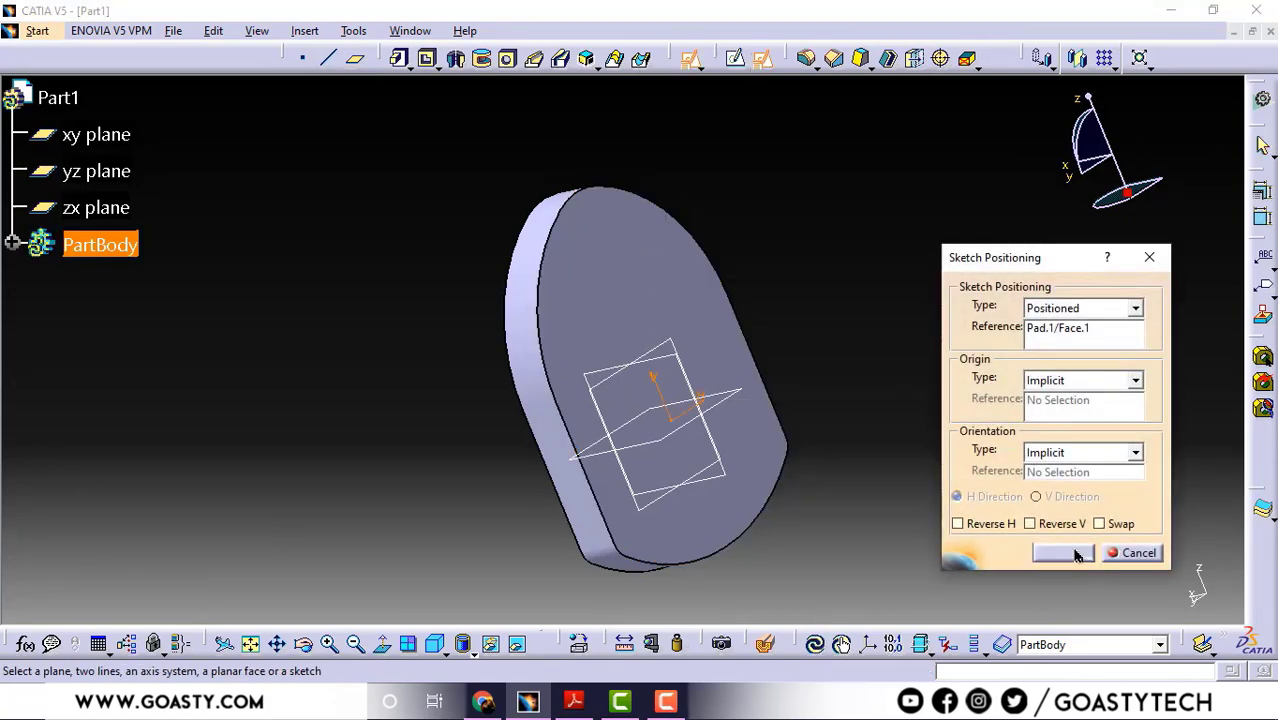
{"action": "left_click", "coordinate": [1065, 553]}
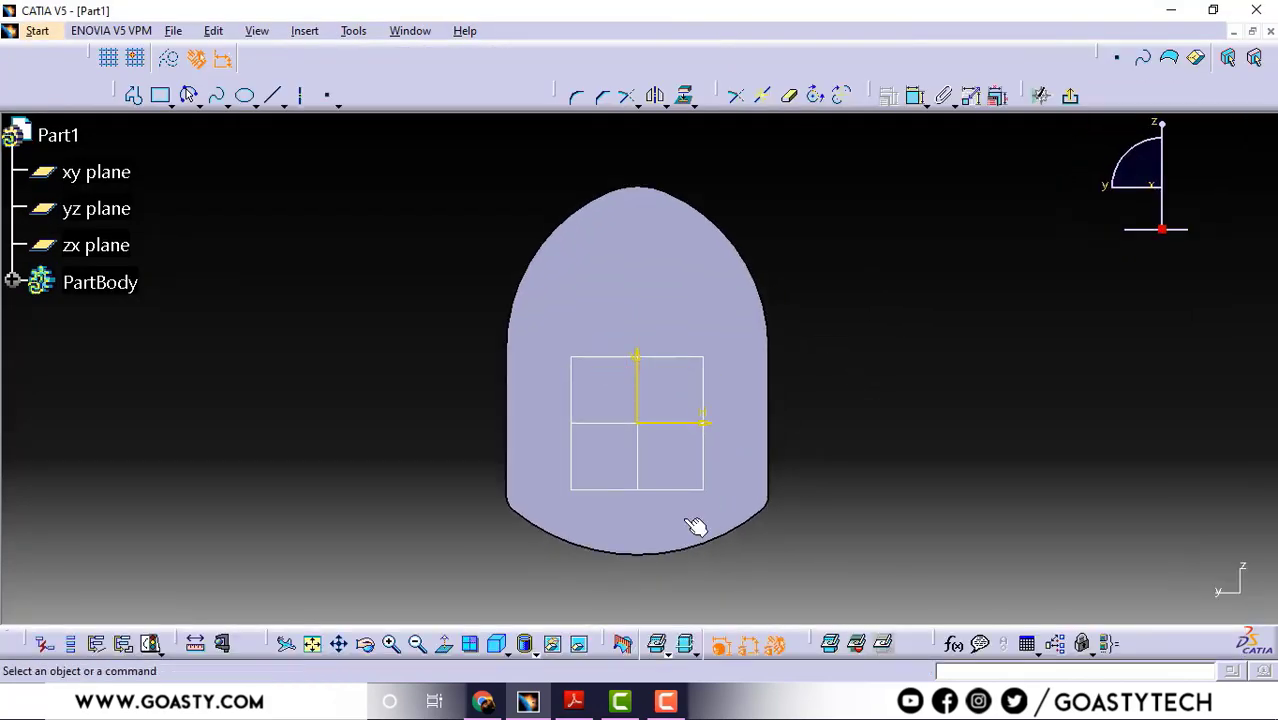
Consult the PDF drawing, then sketch a circle of 62.5 mm radius centred on the sketch origin.
{"action": "left_click", "coordinate": [573, 701]}
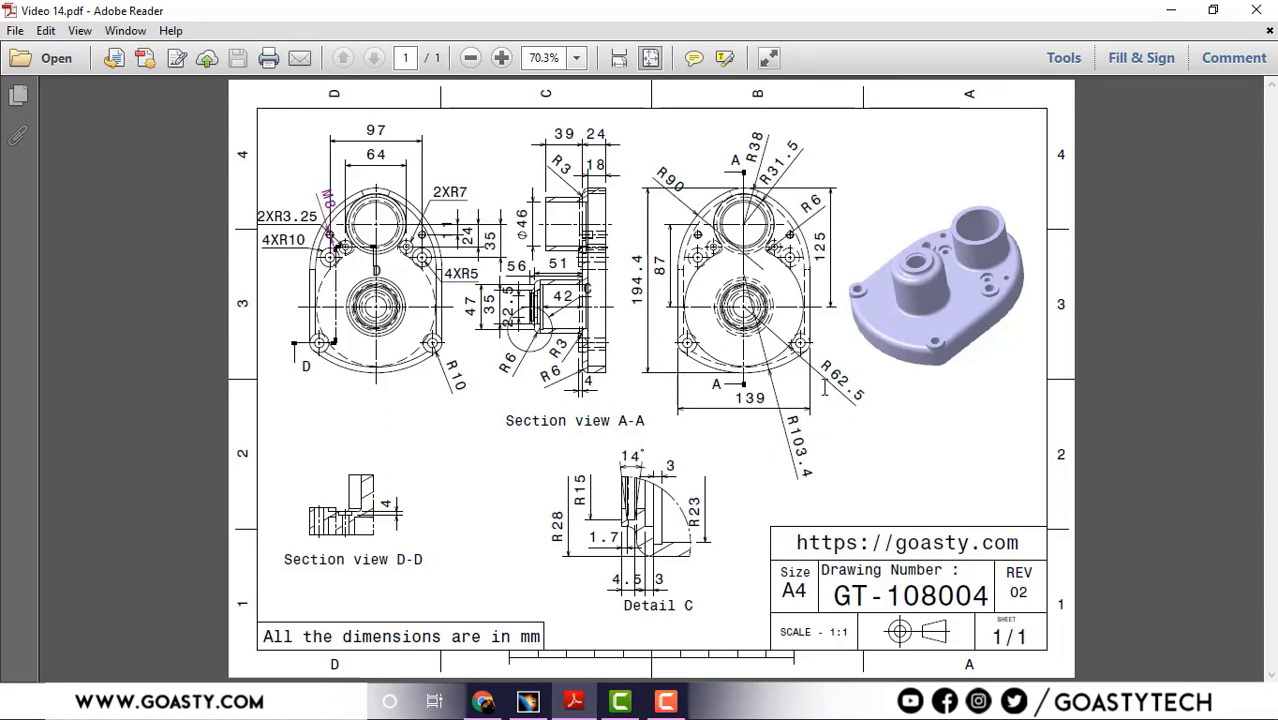
{"action": "left_click", "coordinate": [1171, 10]}
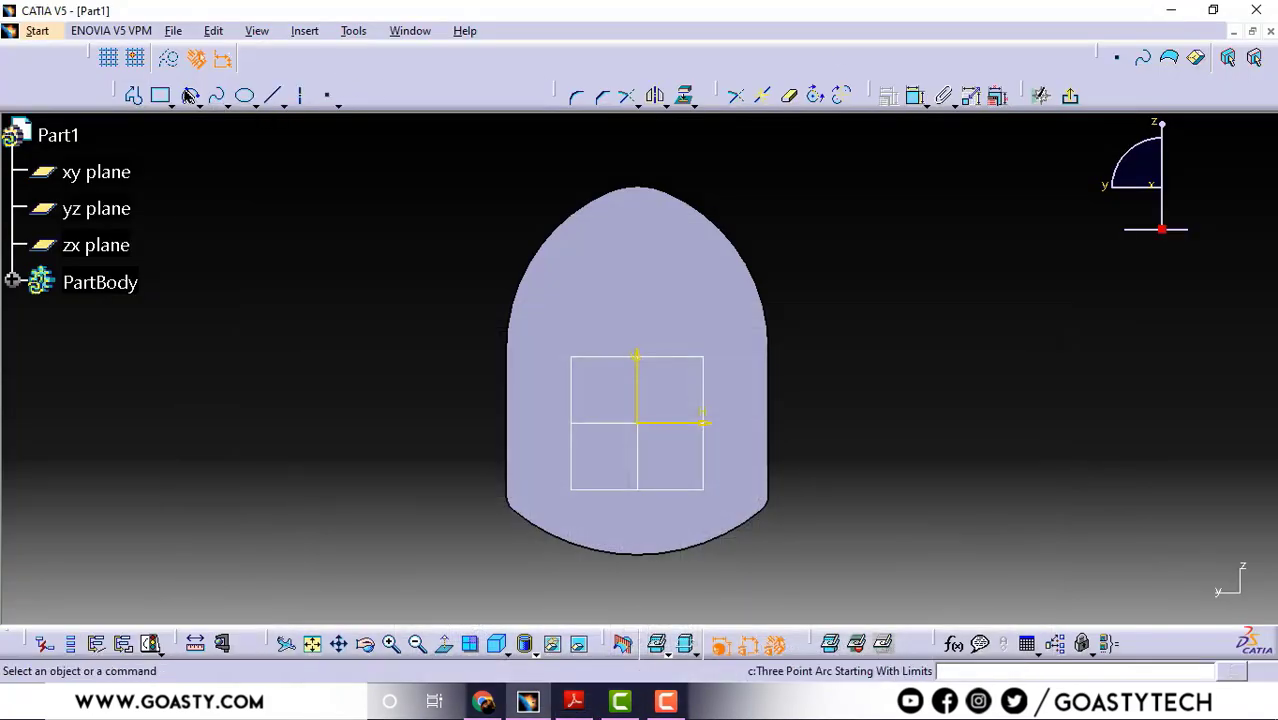
{"action": "left_click", "coordinate": [216, 95]}
{"action": "left_click", "coordinate": [198, 104]}
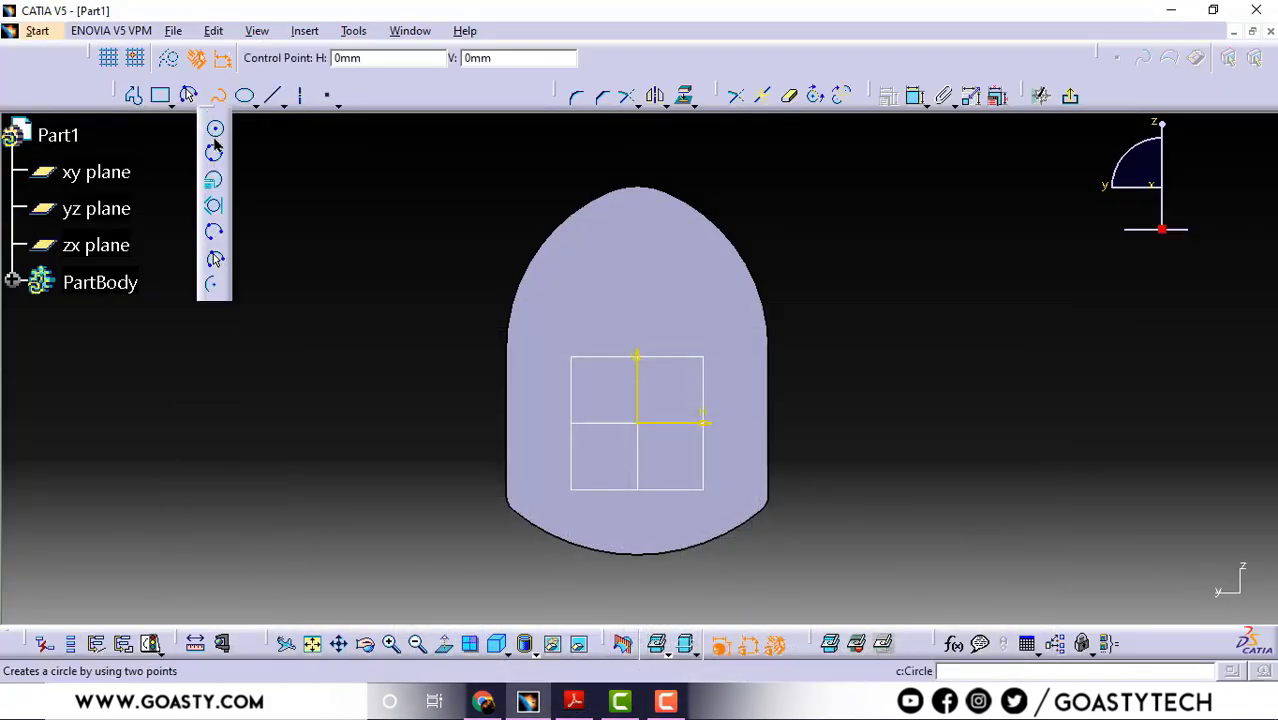
{"action": "left_click", "coordinate": [214, 136]}
{"action": "left_click", "coordinate": [640, 424]}
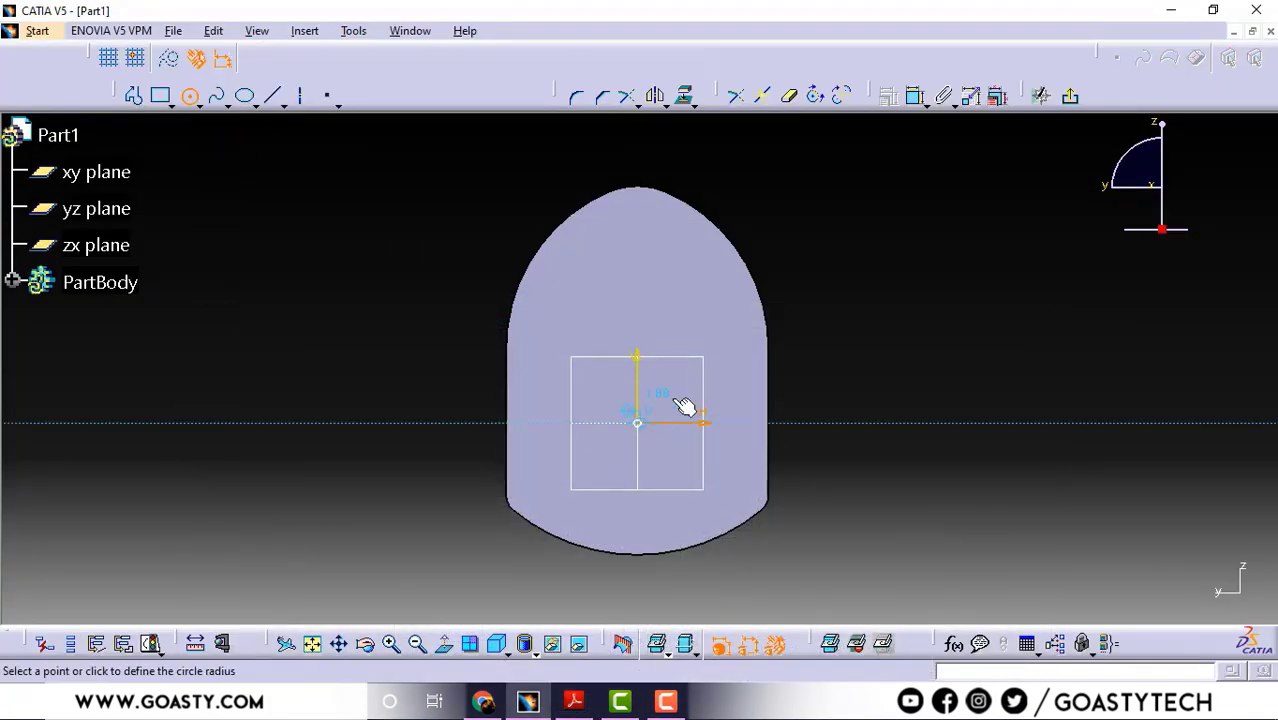
{"action": "left_click", "coordinate": [683, 58]}
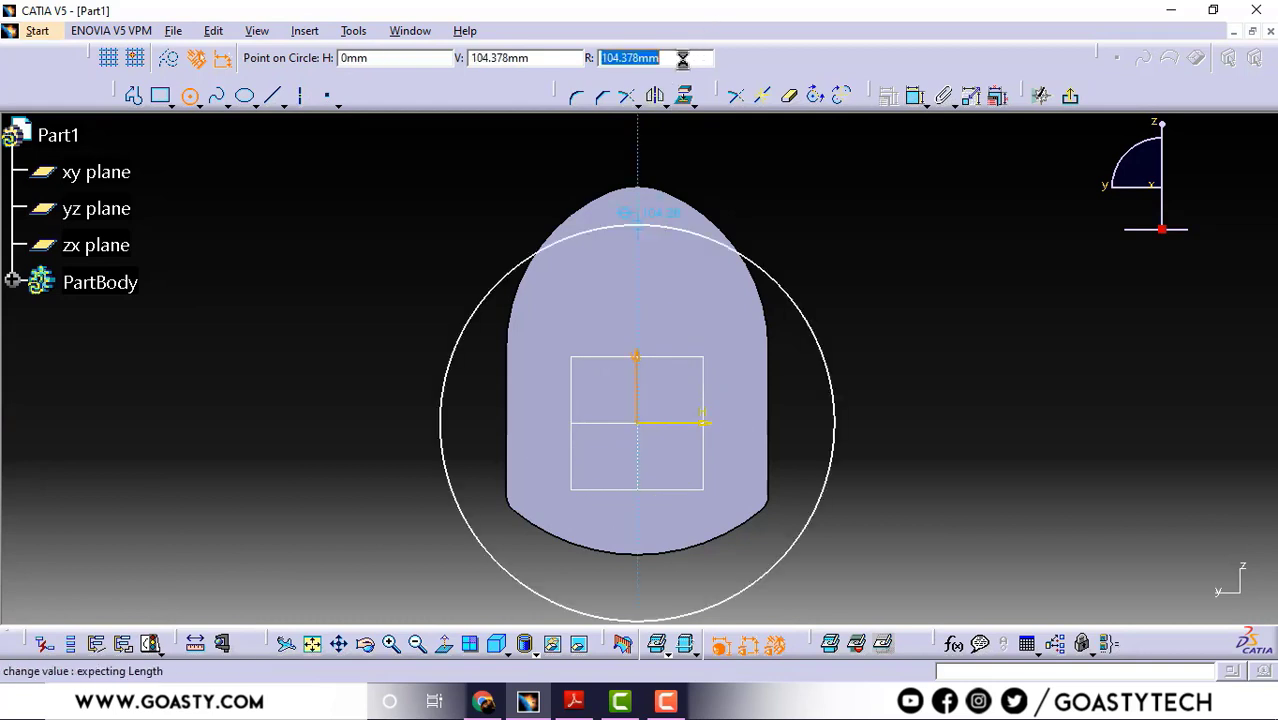
{"action": "type", "text": "62.5"}
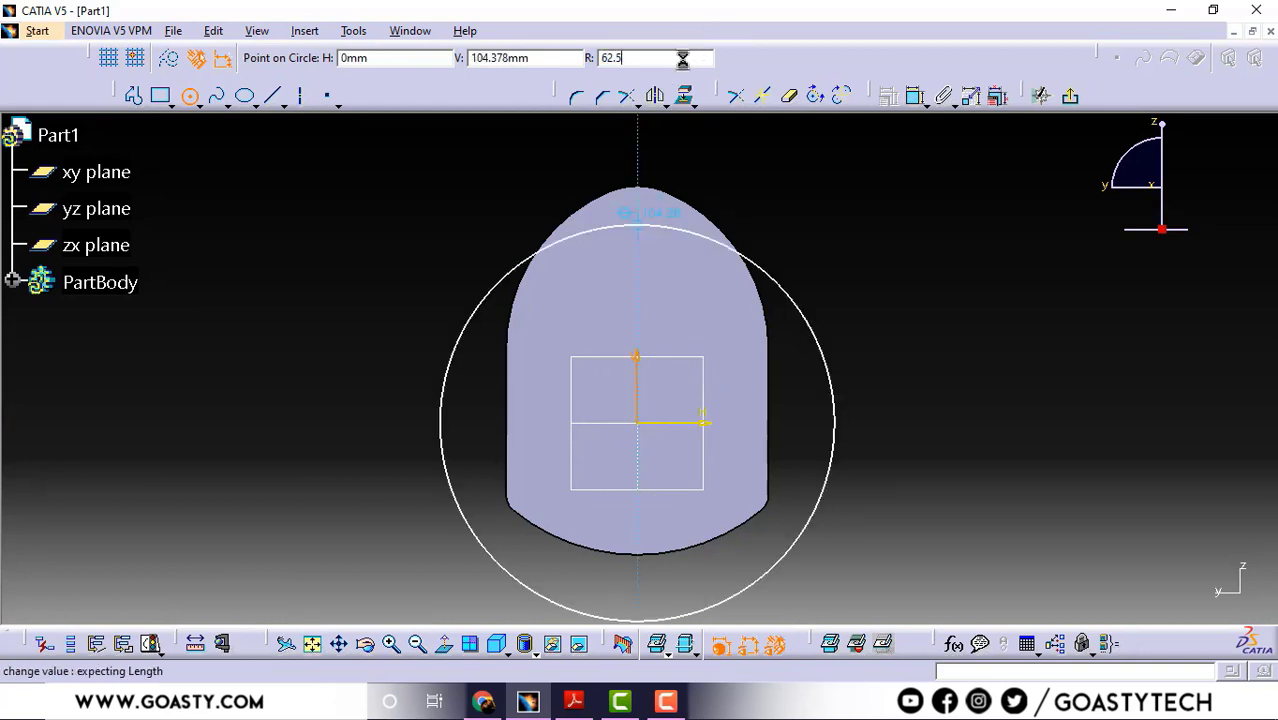
{"action": "key", "text": "Return"}
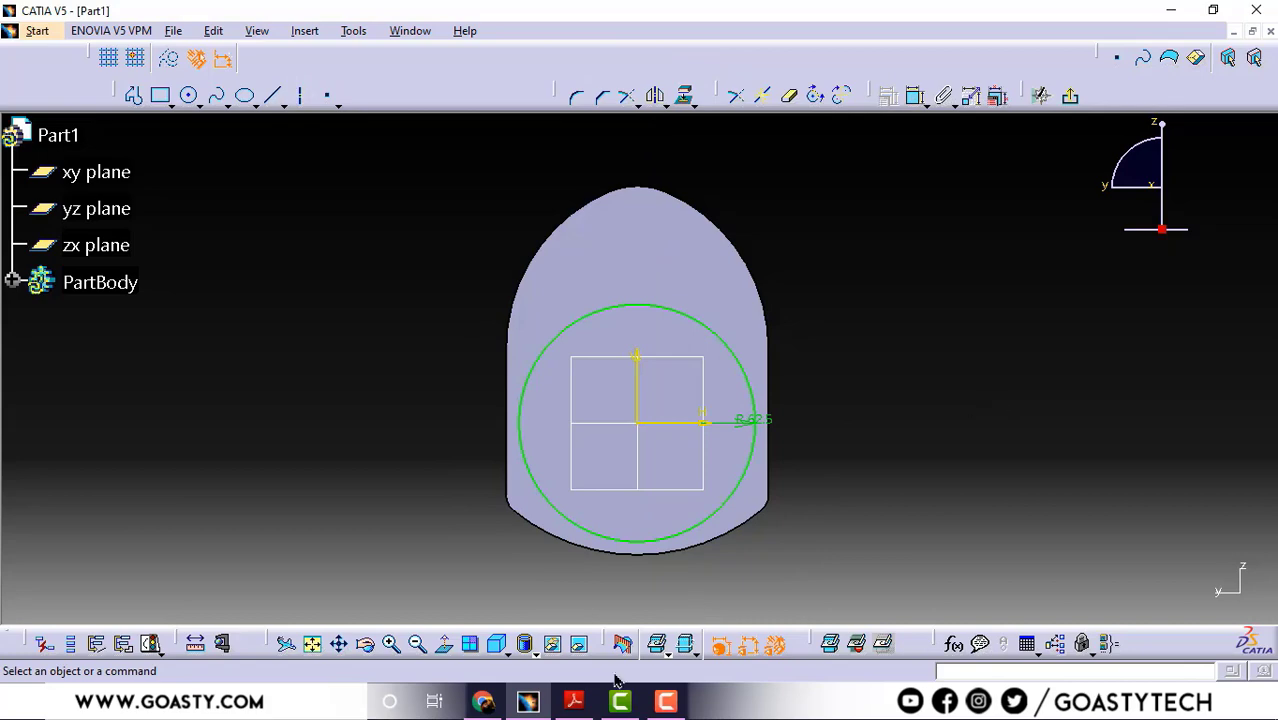
Consult the PDF drawing, then sketch a circle of 31.5 mm radius on the vertical axis about 93 mm above the origin.
{"action": "left_click", "coordinate": [574, 701]}
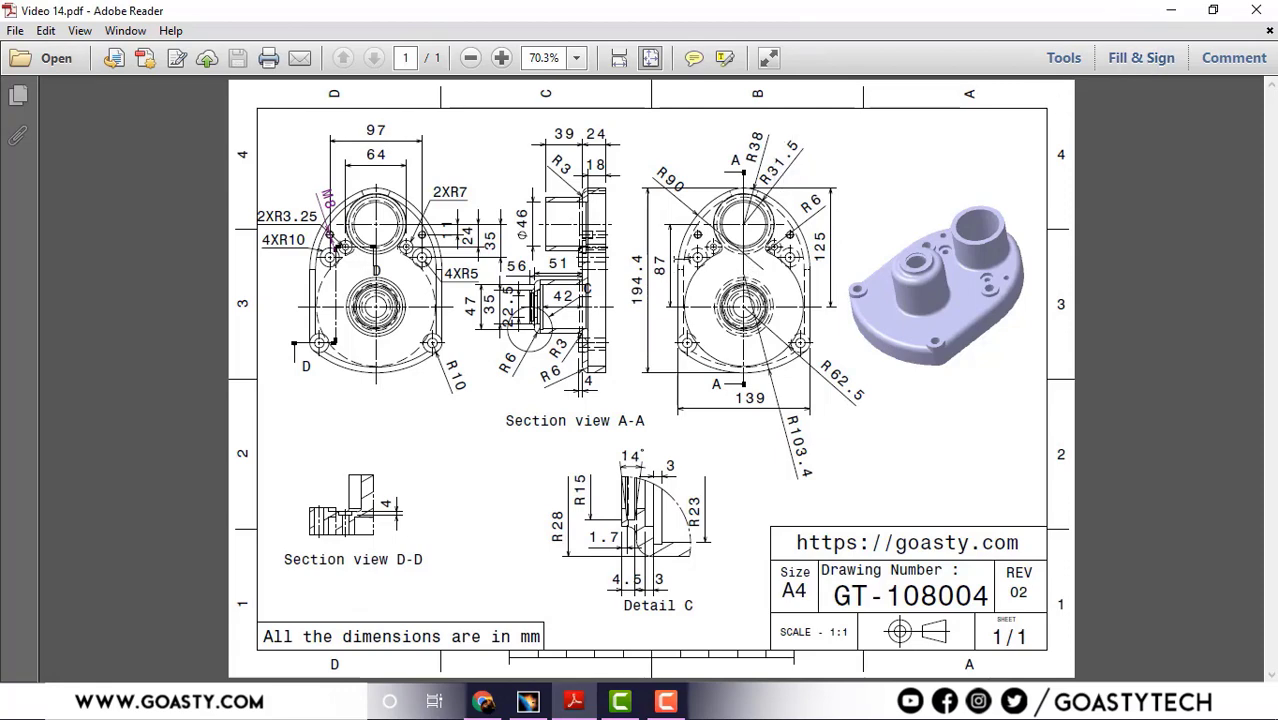
{"action": "left_click", "coordinate": [1171, 10]}
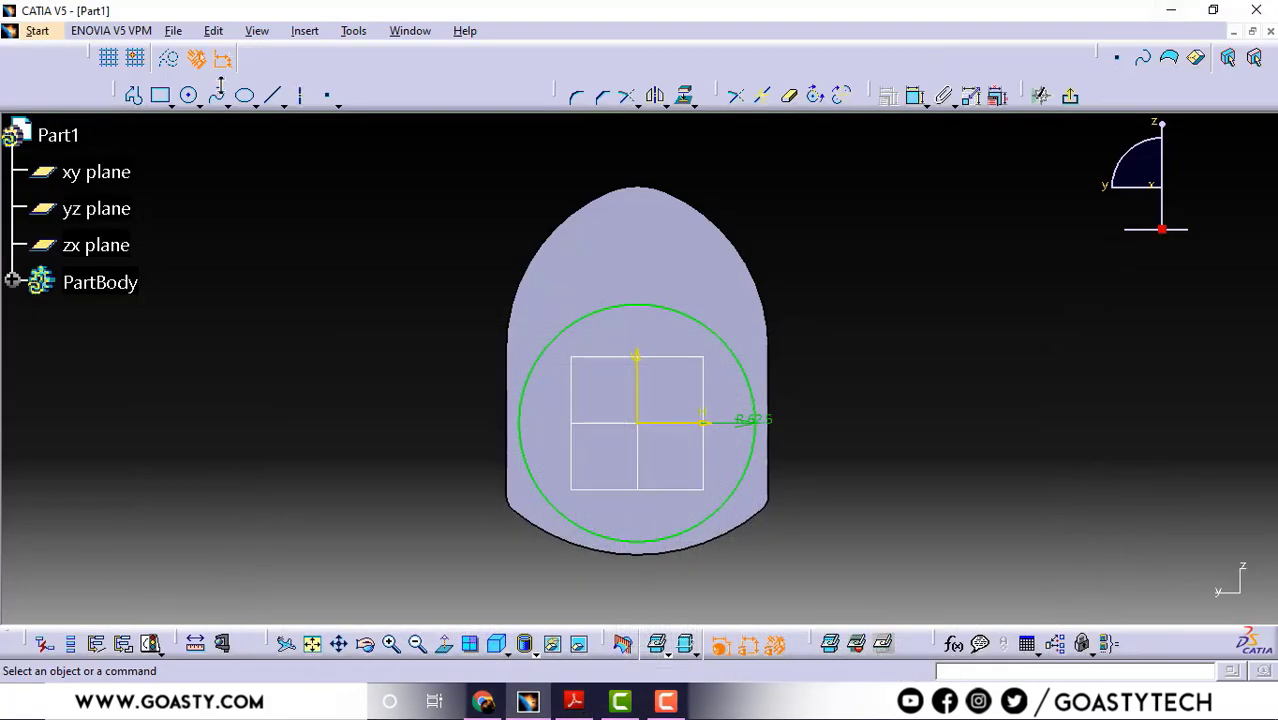
{"action": "left_click", "coordinate": [191, 96]}
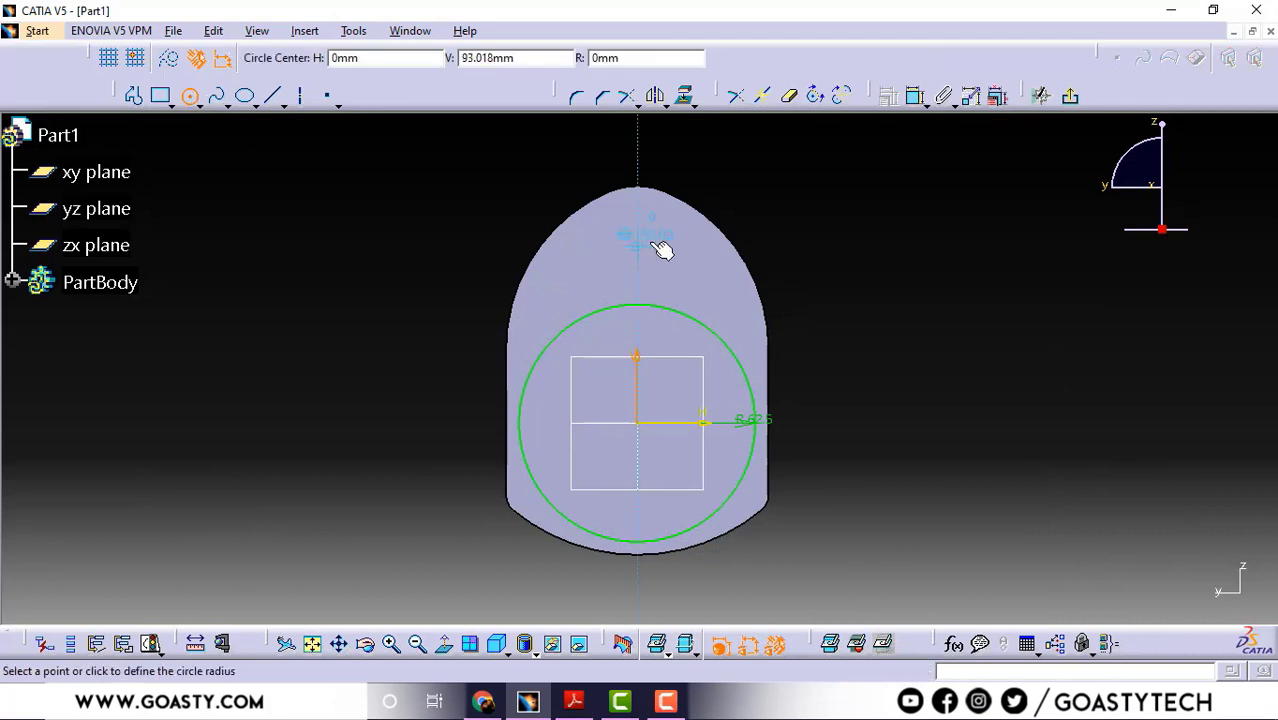
{"action": "left_click", "coordinate": [645, 247]}
{"action": "left_click", "coordinate": [679, 58]}
{"action": "type", "text": "31"}
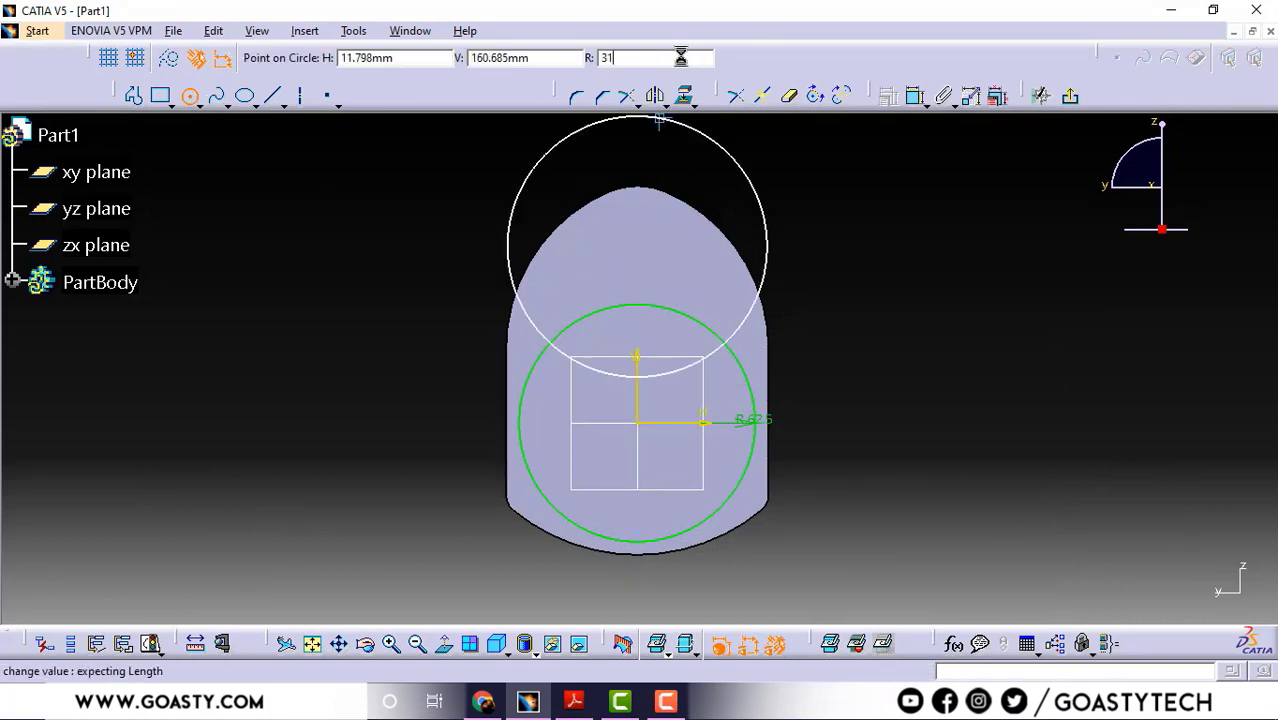
{"action": "type", "text": ".5"}
{"action": "key", "text": "Return"}
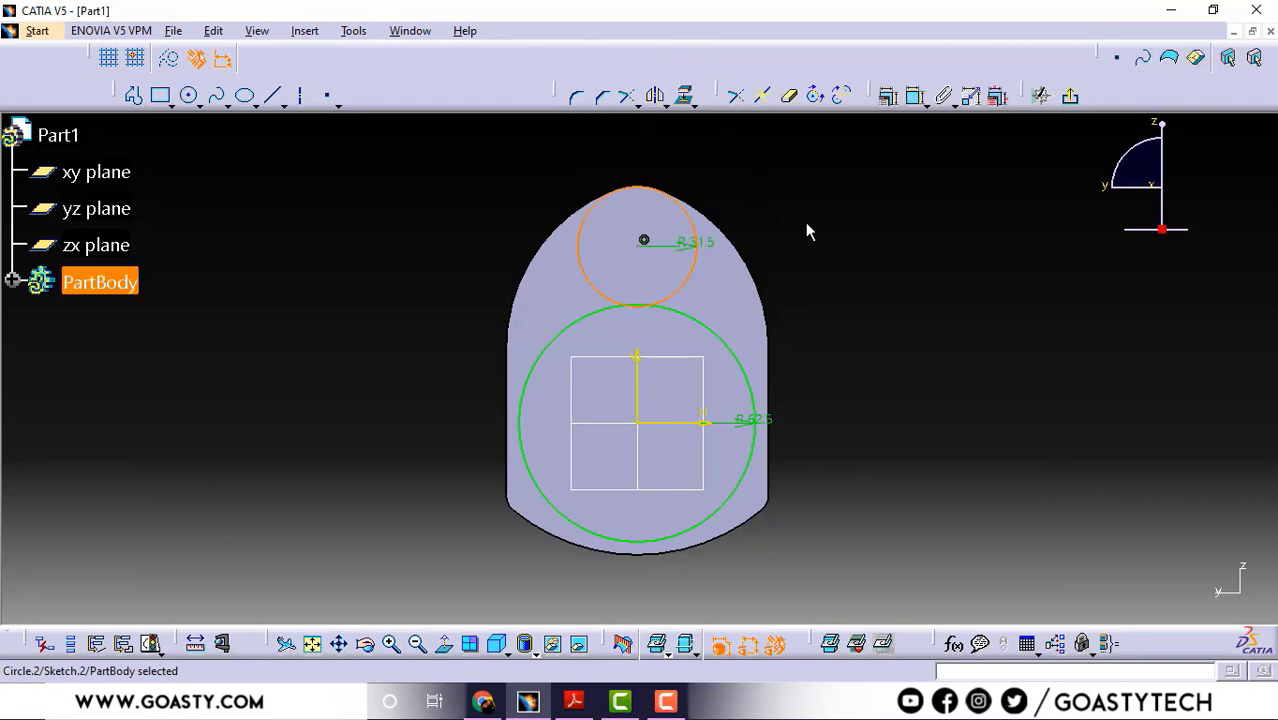
Dimension the upper circle's centre from the horizontal axis and set the distance to 87 mm.
{"action": "left_click", "coordinate": [914, 96]}
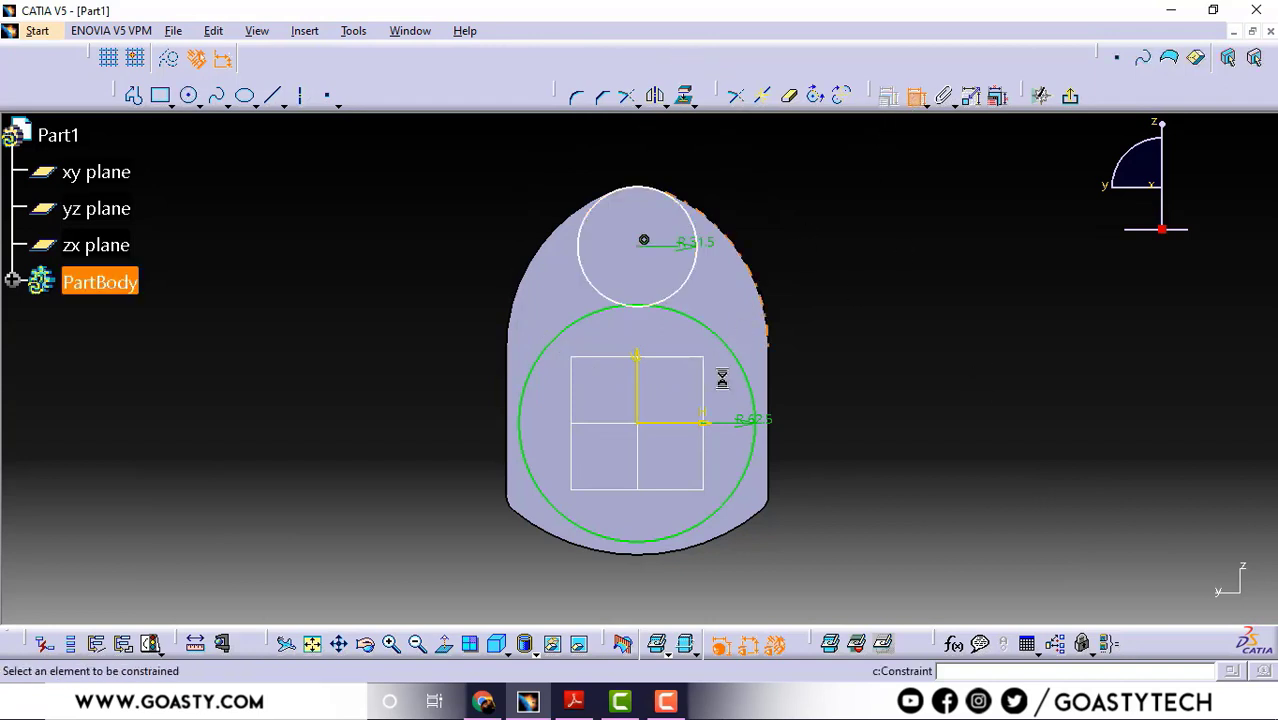
{"action": "left_click", "coordinate": [664, 427]}
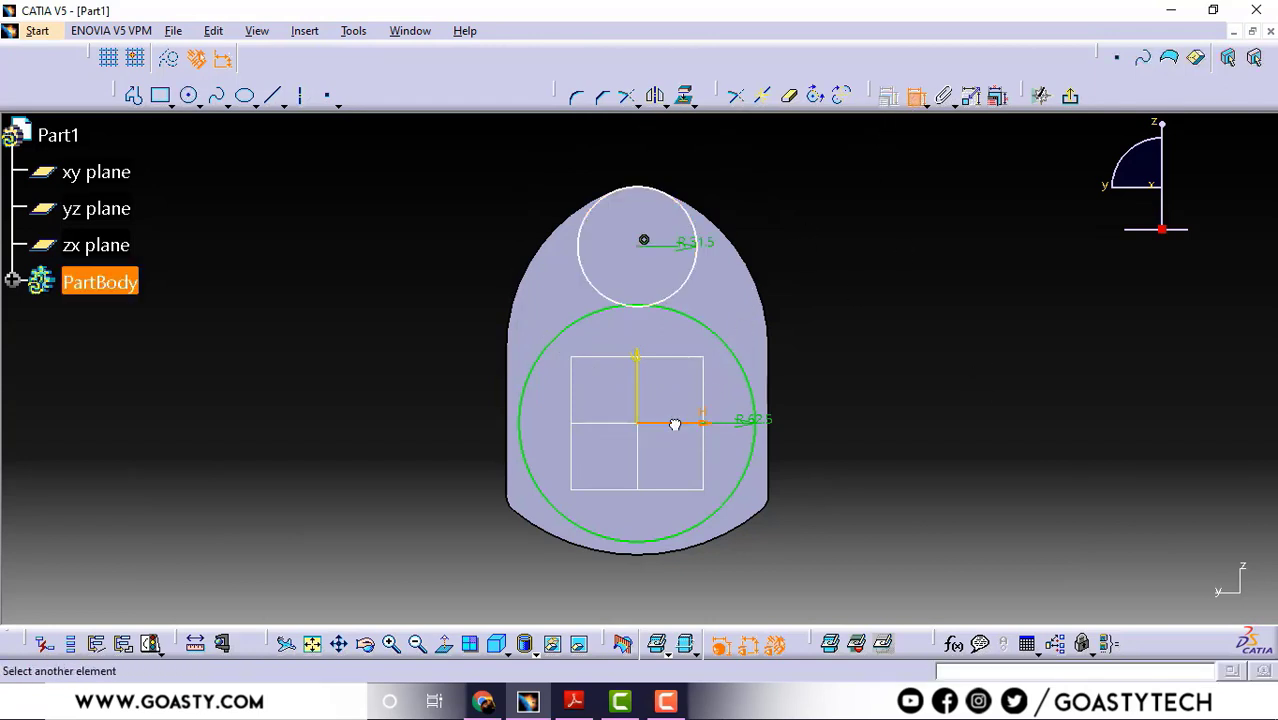
{"action": "left_click", "coordinate": [646, 243]}
{"action": "left_click", "coordinate": [855, 307]}
{"action": "double_click", "coordinate": [855, 307]}
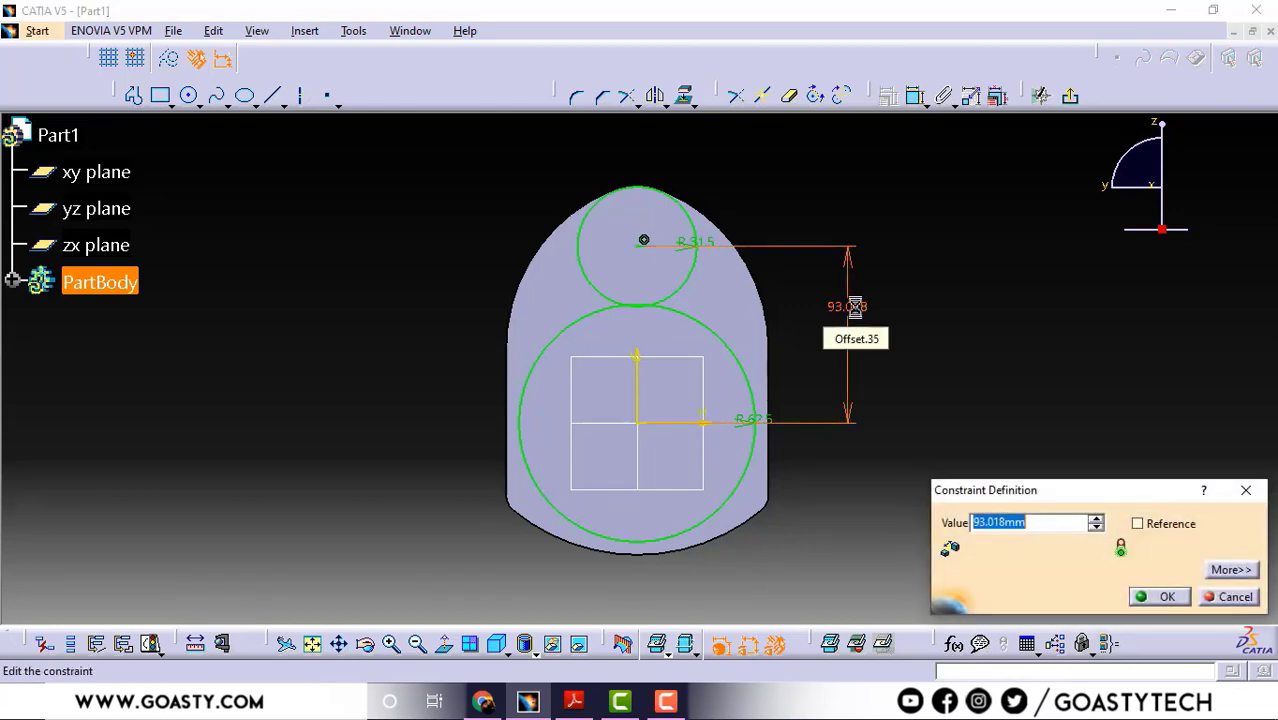
{"action": "type", "text": "87"}
{"action": "key", "text": "Return"}
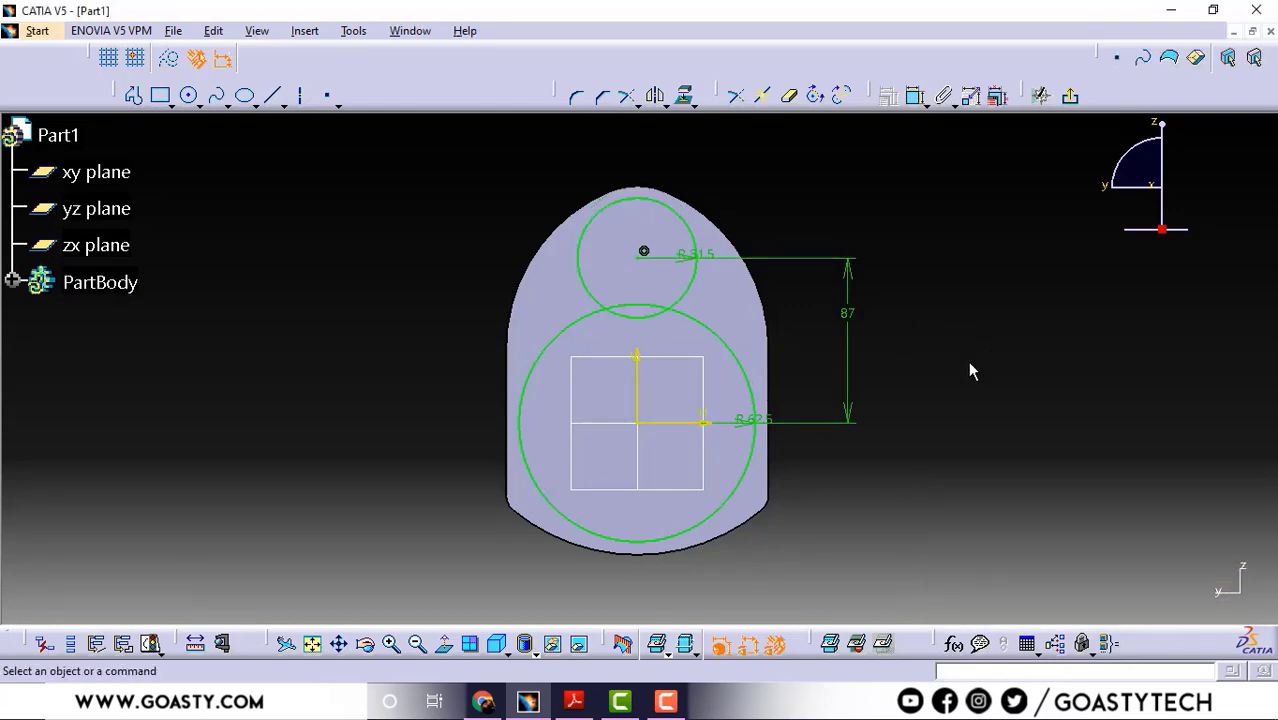
Consult the PDF drawing, then add an untrimmed corner between the two circles on the right side and set its radius to 6 mm.
{"action": "left_click", "coordinate": [575, 702]}
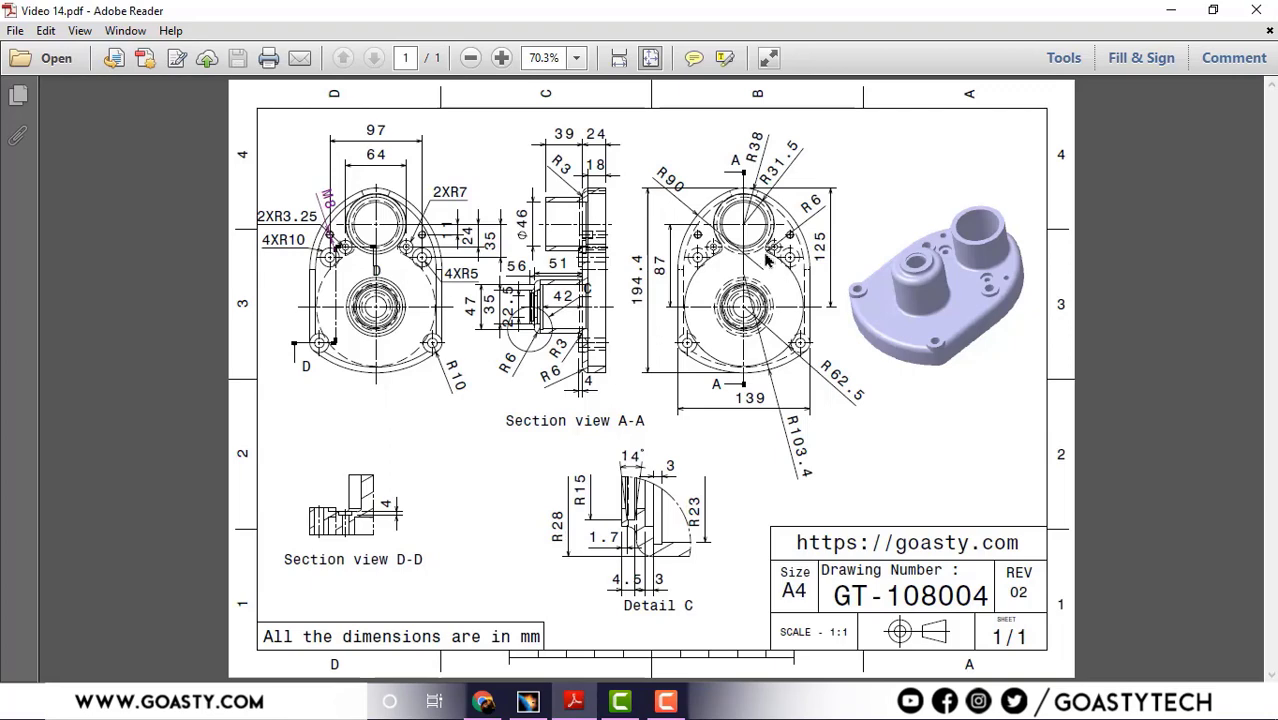
{"action": "left_click", "coordinate": [1171, 10]}
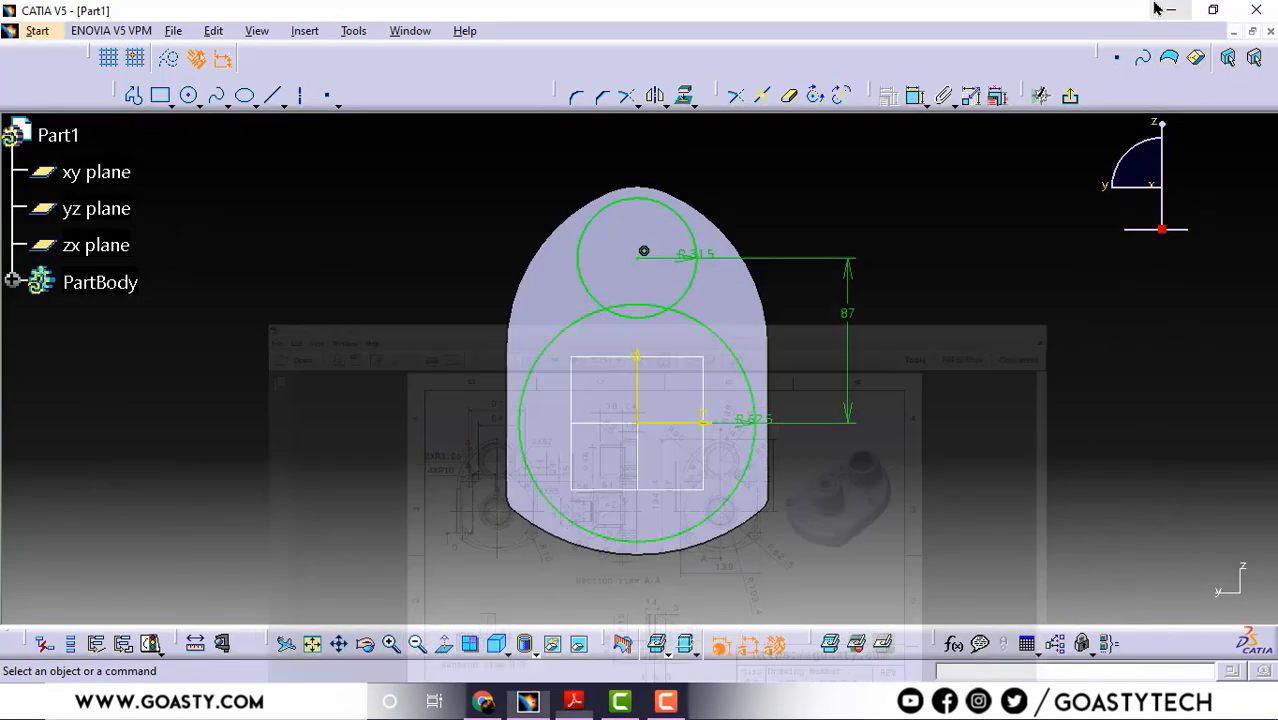
{"action": "left_click", "coordinate": [577, 95]}
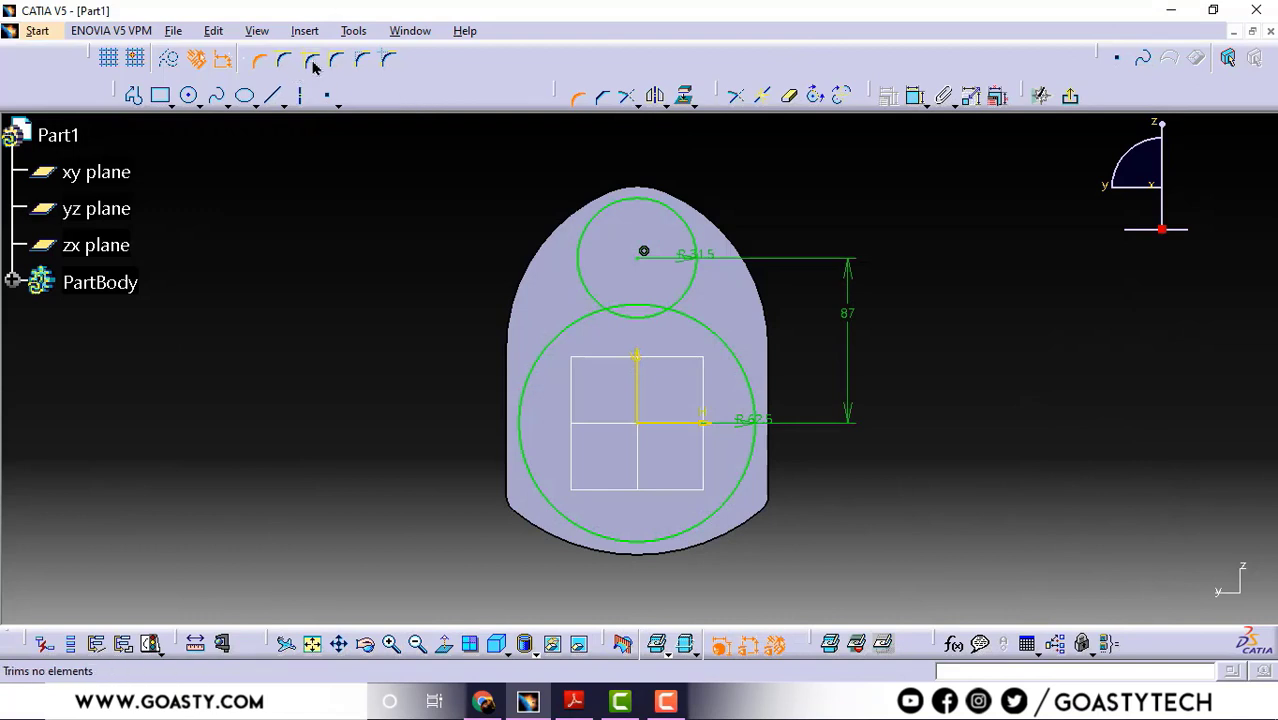
{"action": "left_click", "coordinate": [718, 335]}
{"action": "left_click", "coordinate": [692, 290]}
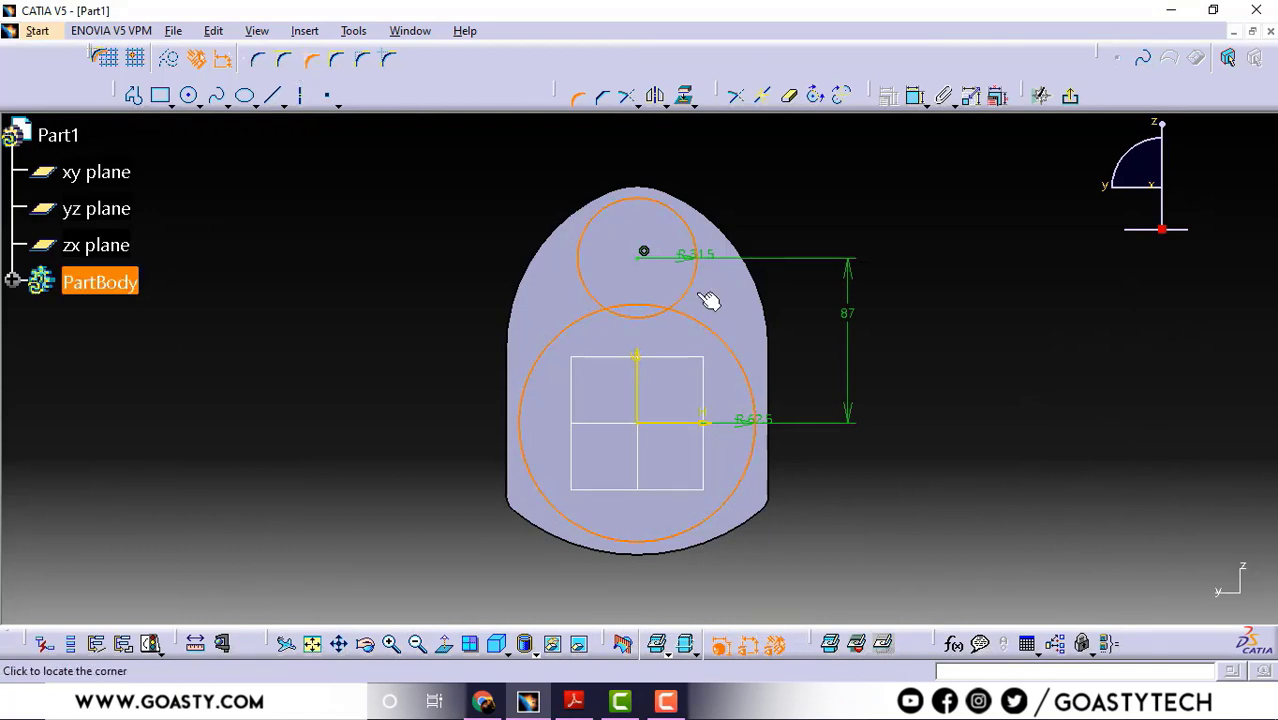
{"action": "double_click", "coordinate": [533, 61]}
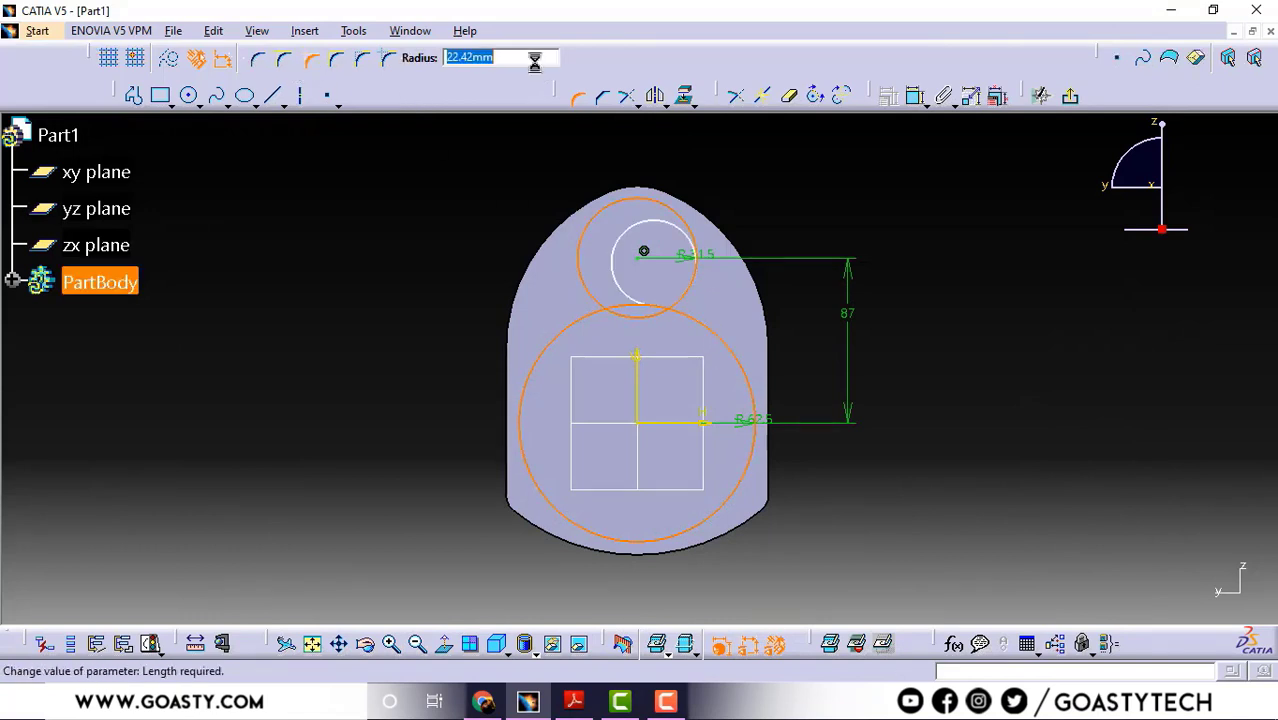
{"action": "type", "text": "80"}
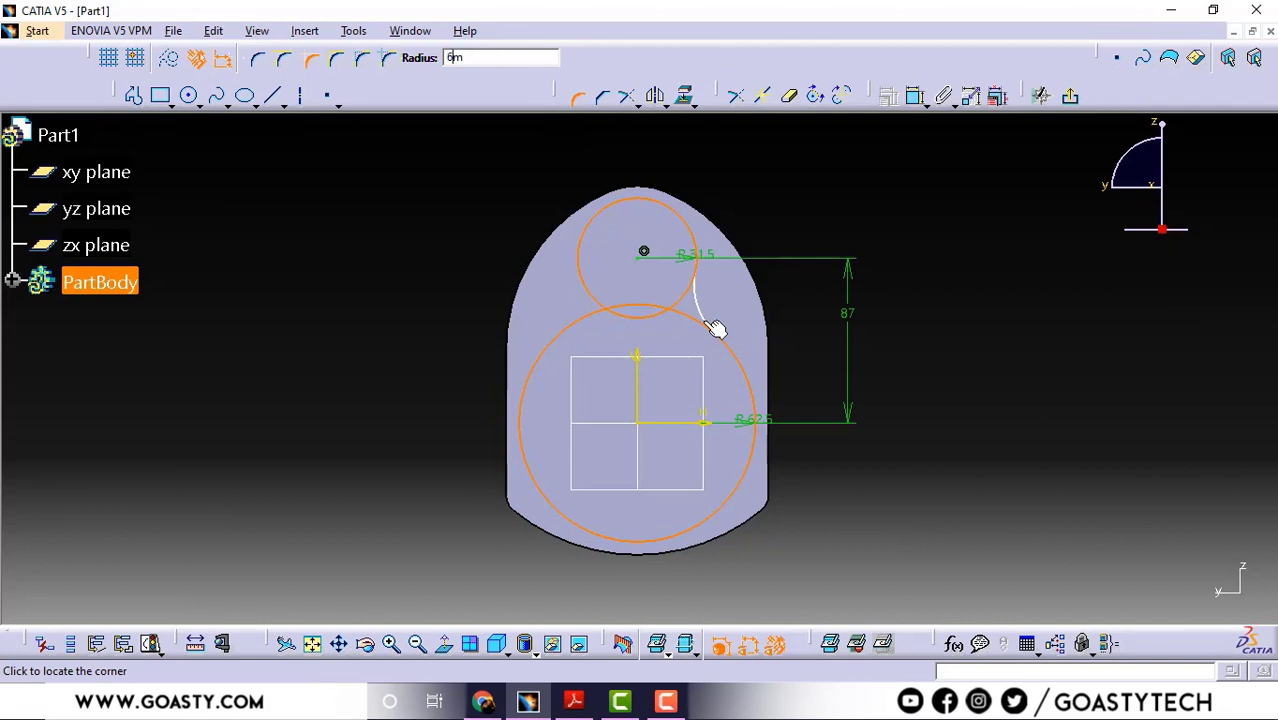
{"action": "key", "text": "Return"}
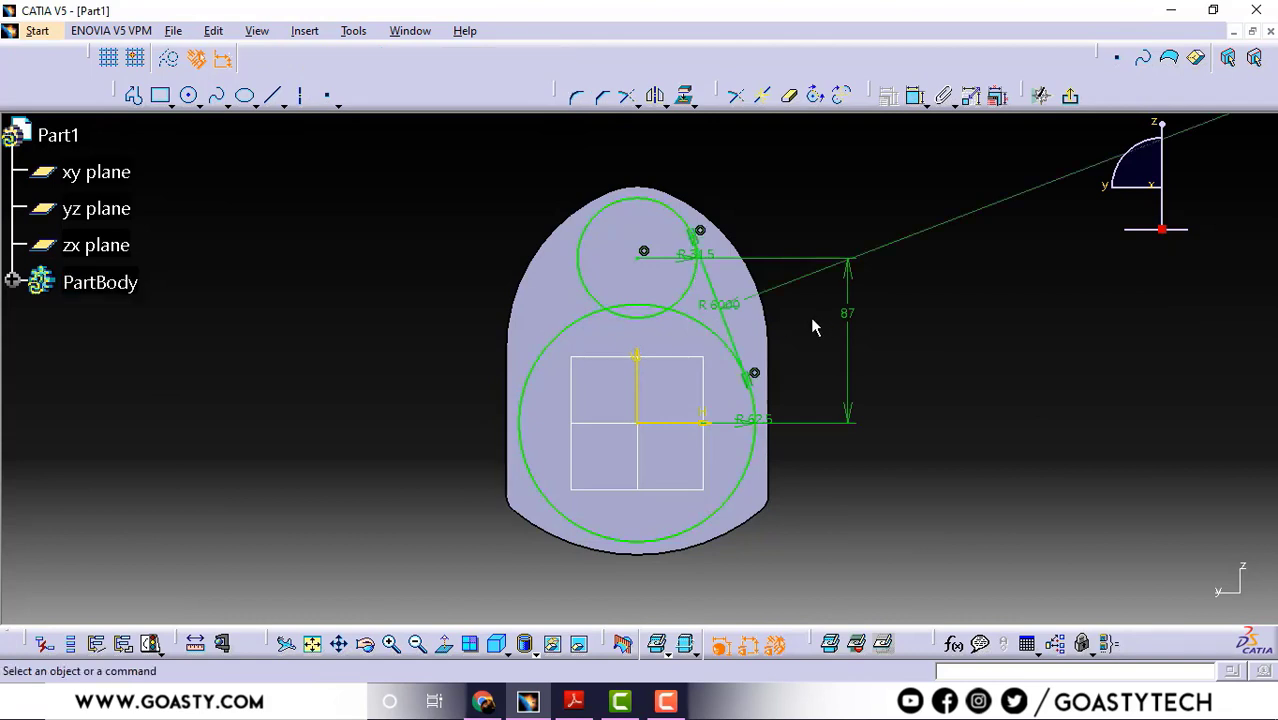
{"action": "double_click", "coordinate": [733, 302]}
{"action": "type", "text": "4"}
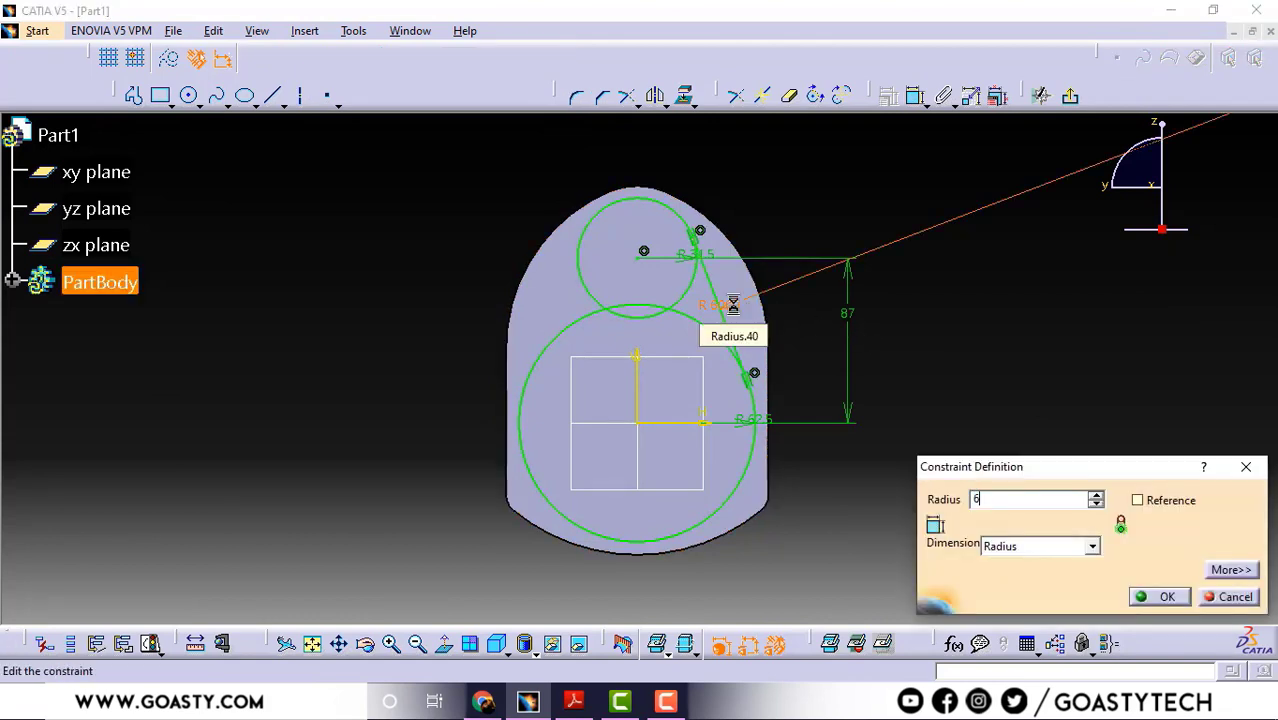
{"action": "key", "text": "Return"}
Add a matching untrimmed 6 mm radius corner between the two circles on the left side.
{"action": "mouse_move", "coordinate": [699, 364]}
{"action": "middle_mouse_down"}
{"action": "mouse_move", "coordinate": [700, 290]}
{"action": "mouse_move", "coordinate": [690, 441]}
{"action": "middle_mouse_up"}
{"action": "left_click", "coordinate": [576, 96]}
{"action": "left_click", "coordinate": [590, 306]}
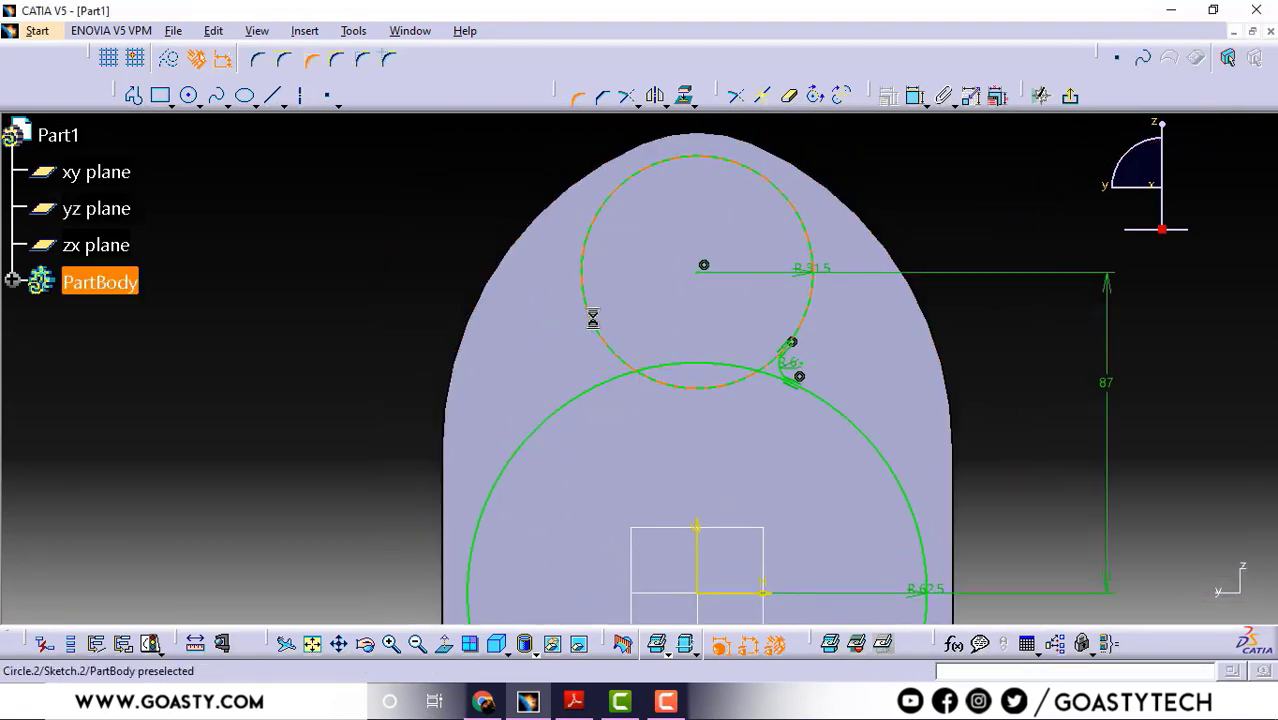
{"action": "left_click", "coordinate": [604, 398]}
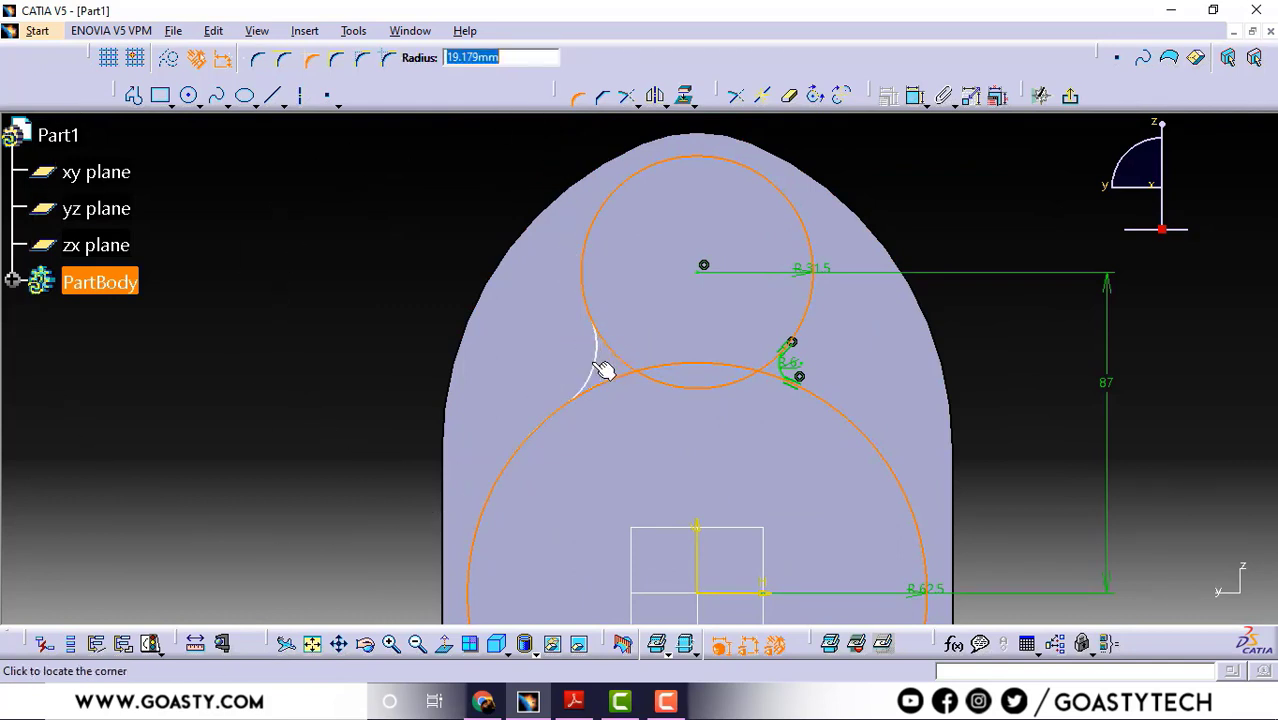
{"action": "left_click", "coordinate": [605, 367]}
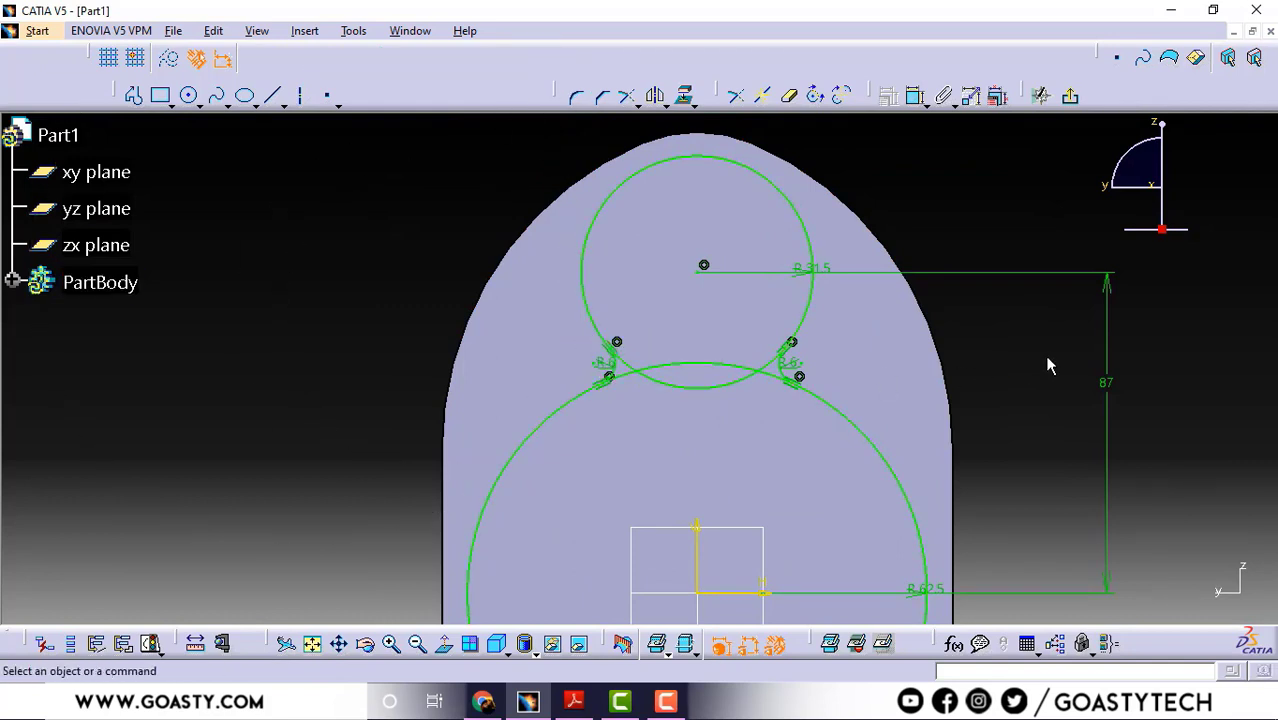
Quick Trim the overlapping arcs between the two circles and the leftover ends beyond both 6 mm corners.
{"action": "middle_click_drag", "start_coordinate": [1062, 326], "coordinate": [1062, 300]}
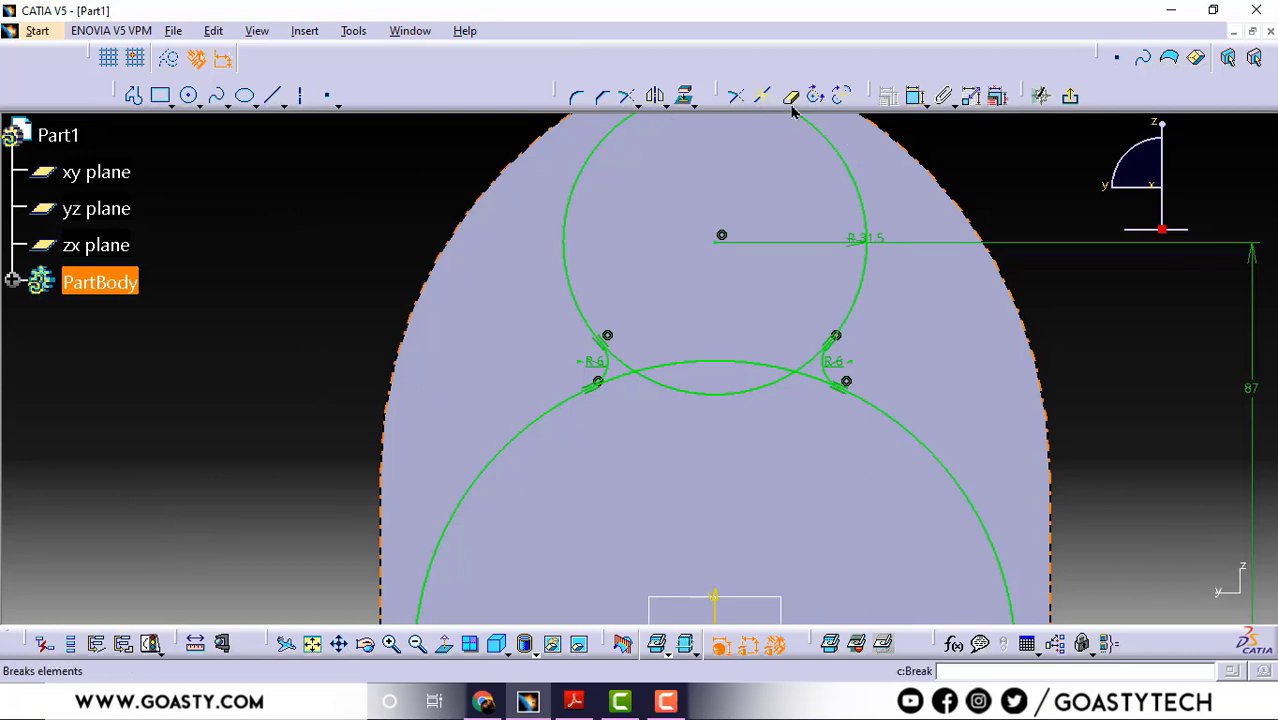
{"action": "left_click", "coordinate": [789, 95]}
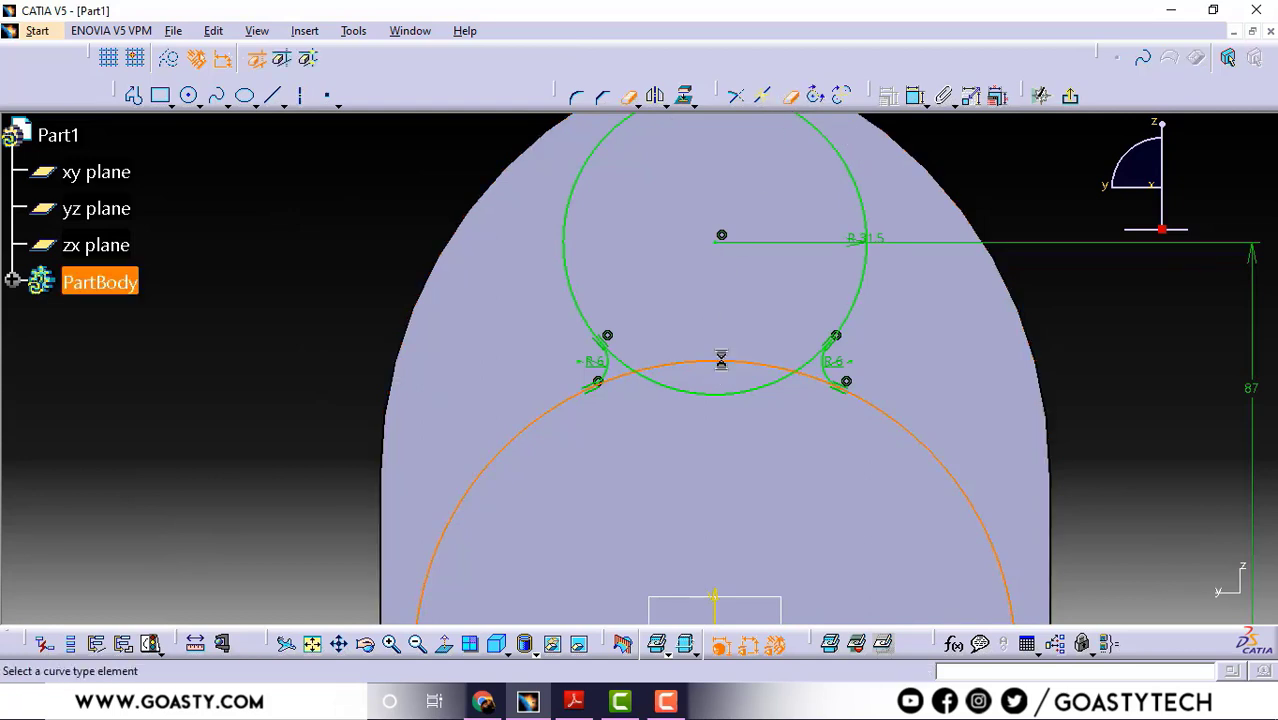
{"action": "left_click", "coordinate": [721, 362]}
{"action": "left_click", "coordinate": [753, 395]}
{"action": "left_click", "coordinate": [805, 357]}
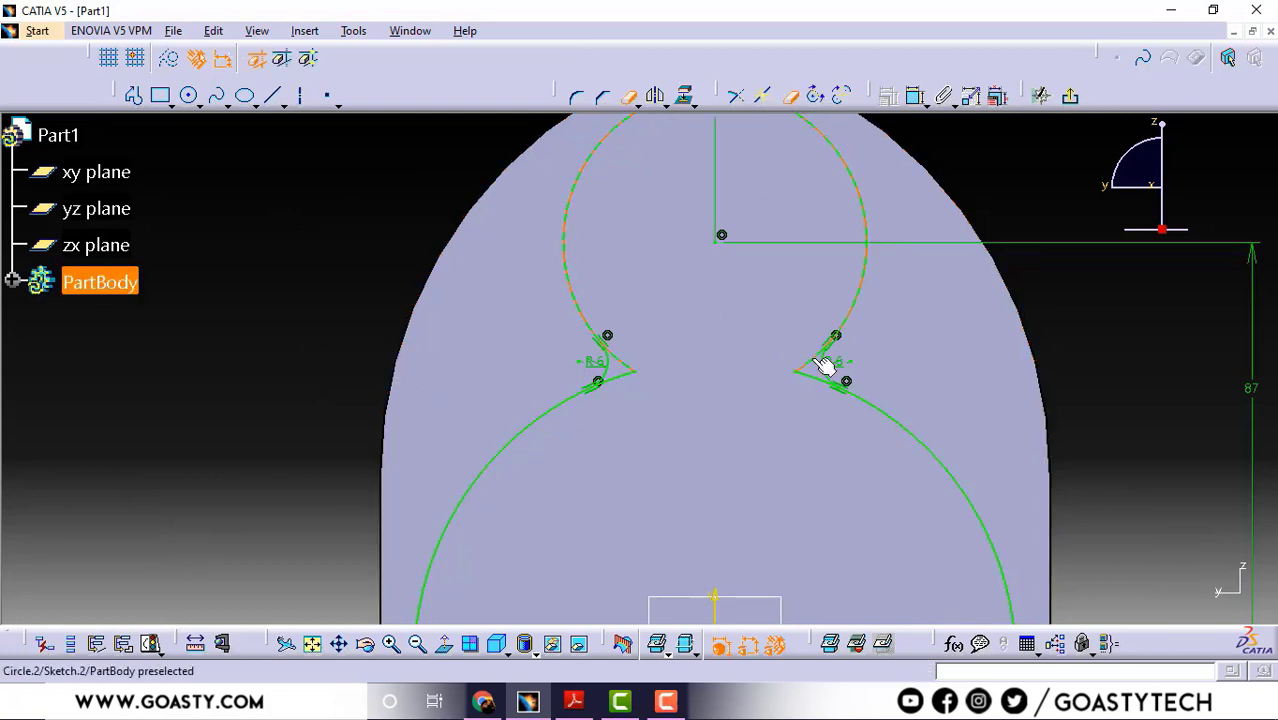
{"action": "left_click", "coordinate": [826, 378]}
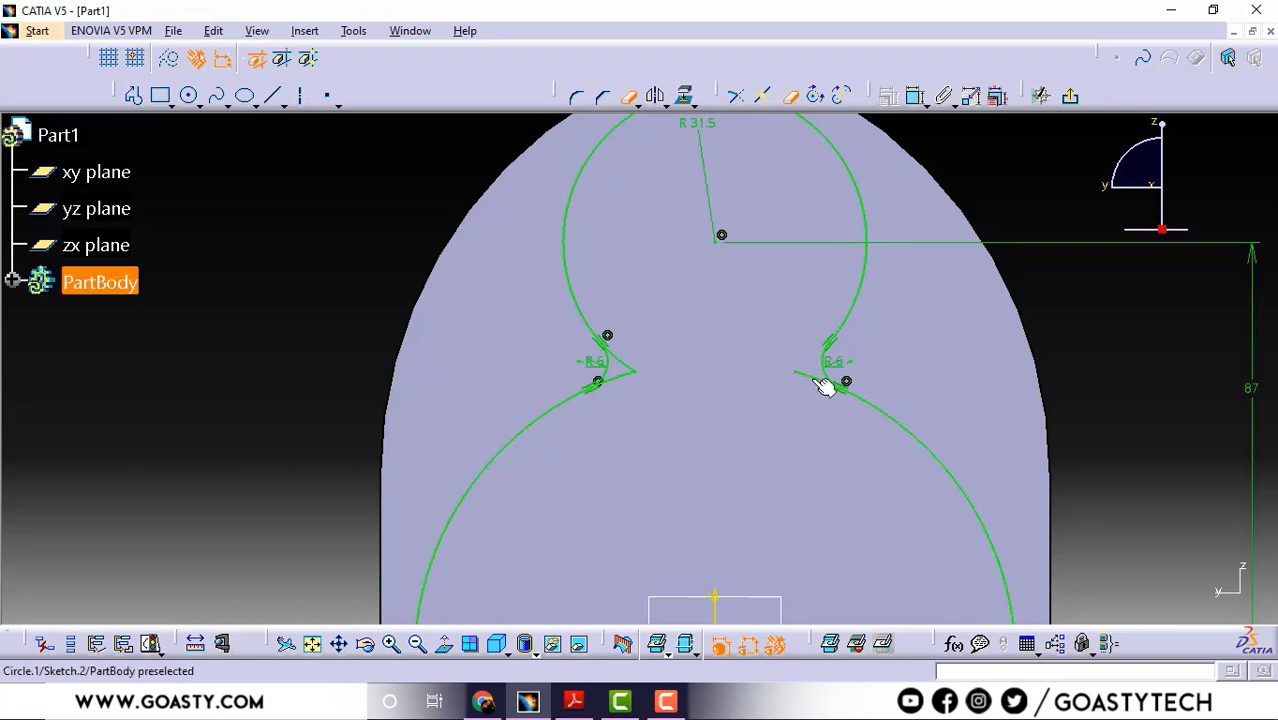
{"action": "left_click", "coordinate": [624, 377]}
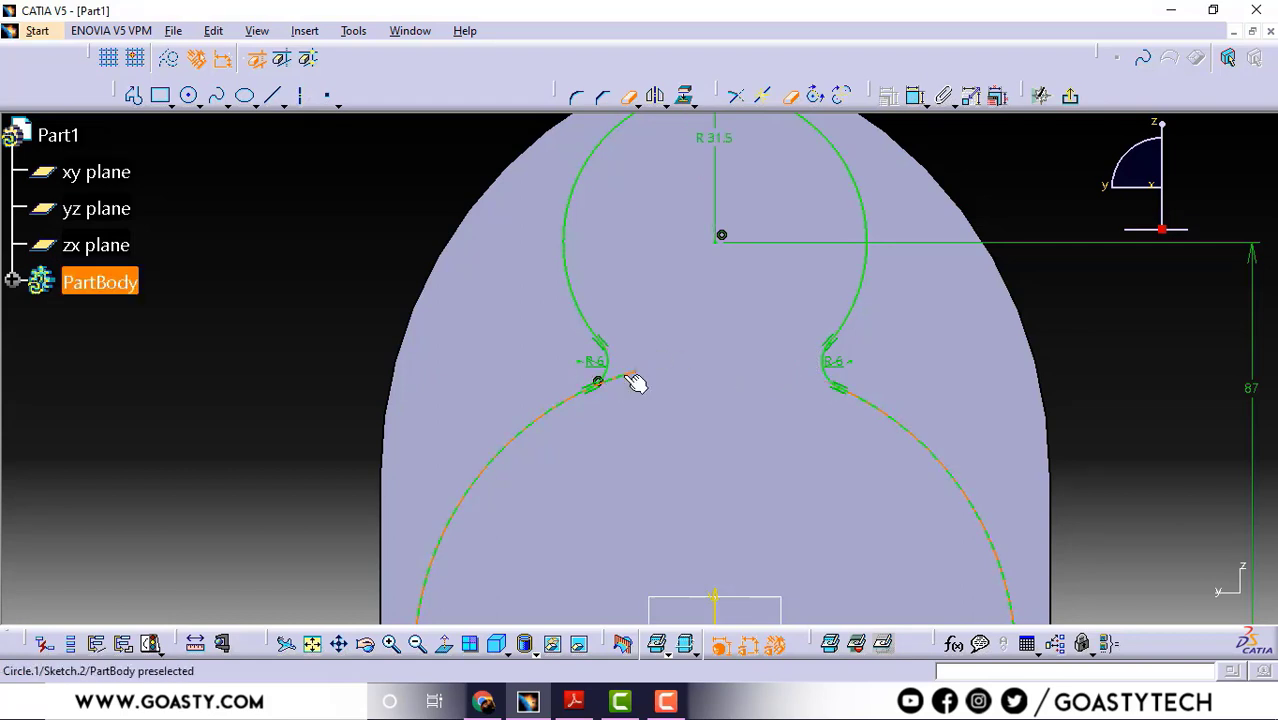
Exit the sketch and cut its profile into the plate as a pocket 18 mm deep.
{"action": "mouse_move", "coordinate": [787, 297]}
{"action": "middle_mouse_down"}
{"action": "mouse_move", "coordinate": [790, 283]}
{"action": "mouse_move", "coordinate": [836, 351]}
{"action": "middle_mouse_up"}
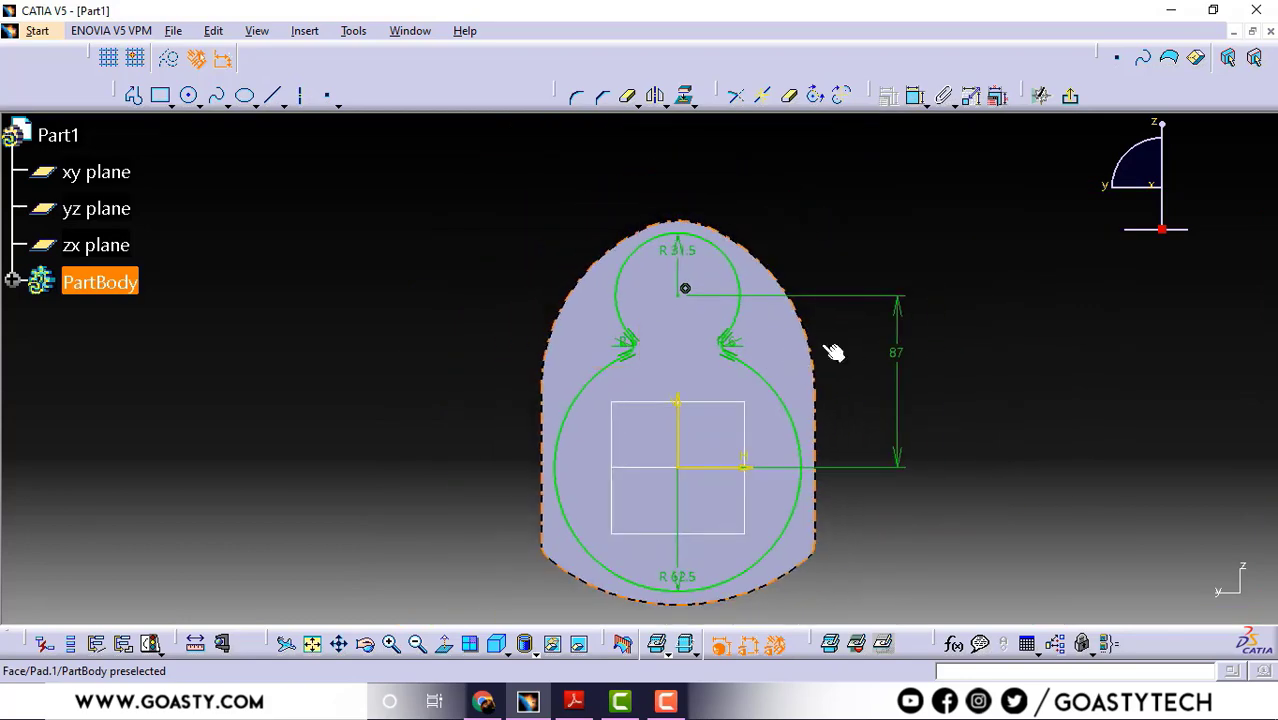
{"action": "left_click", "coordinate": [1075, 94]}
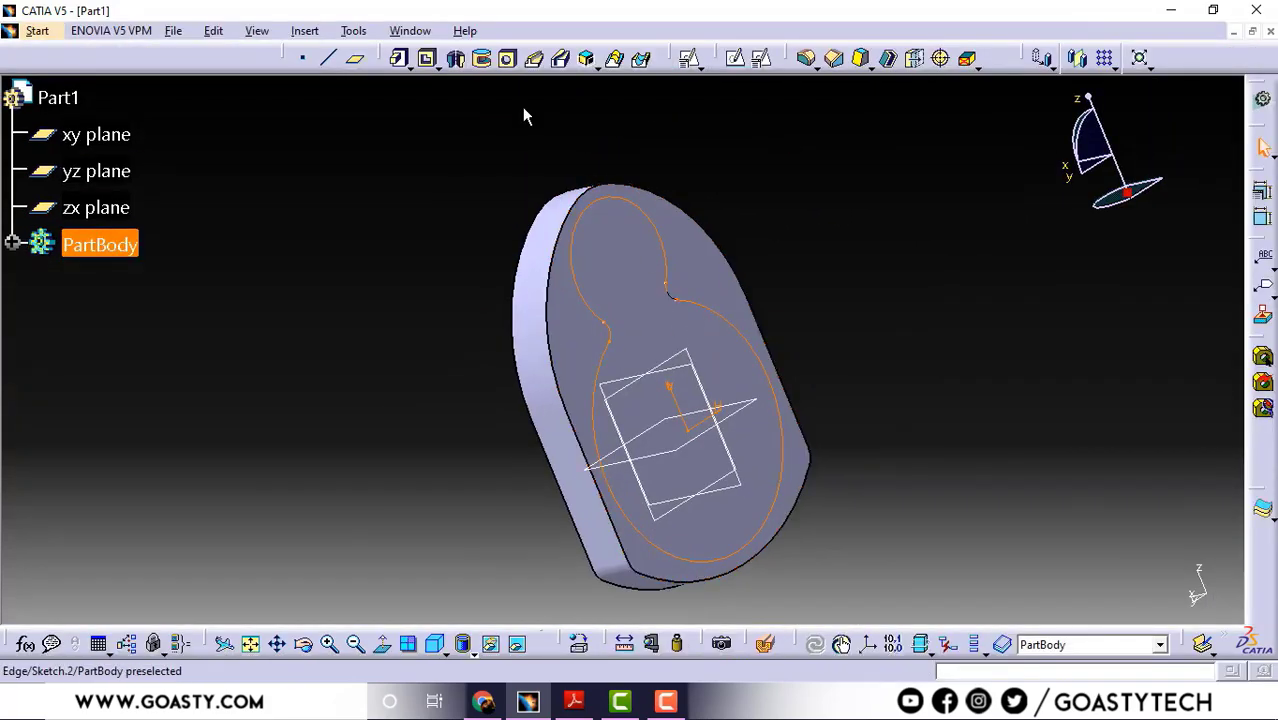
{"action": "left_click", "coordinate": [428, 58]}
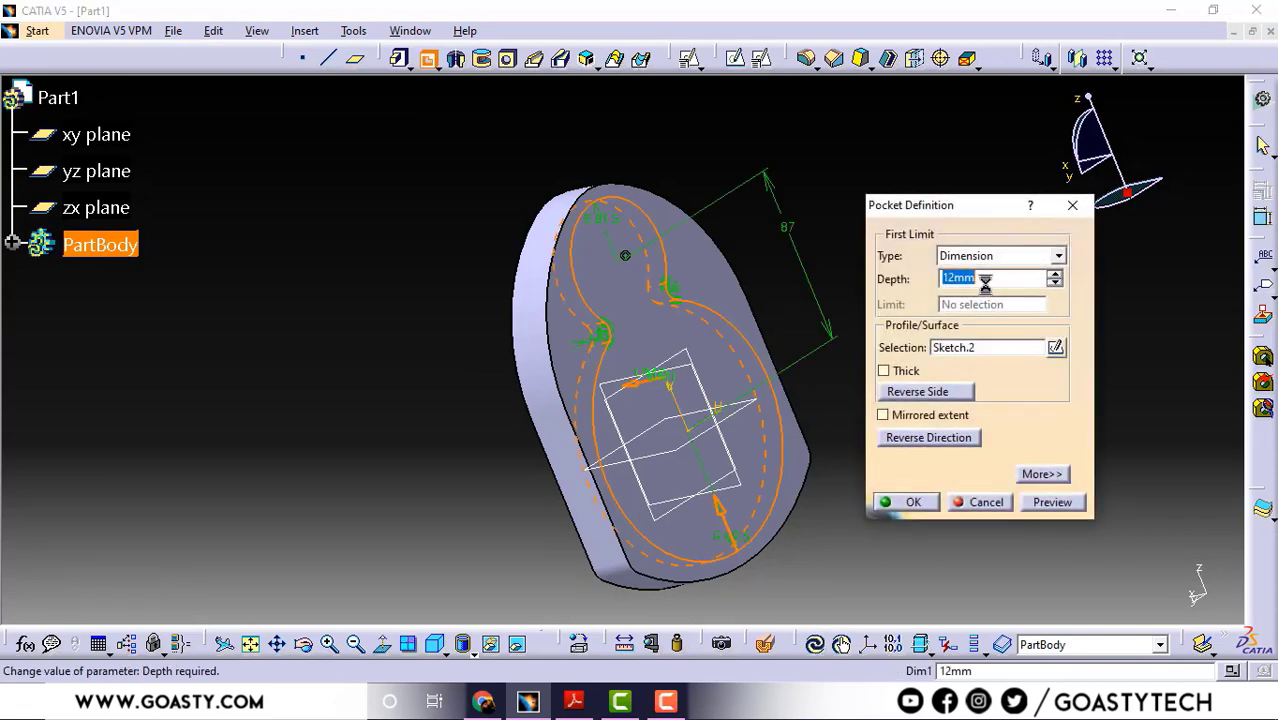
{"action": "type", "text": "18"}
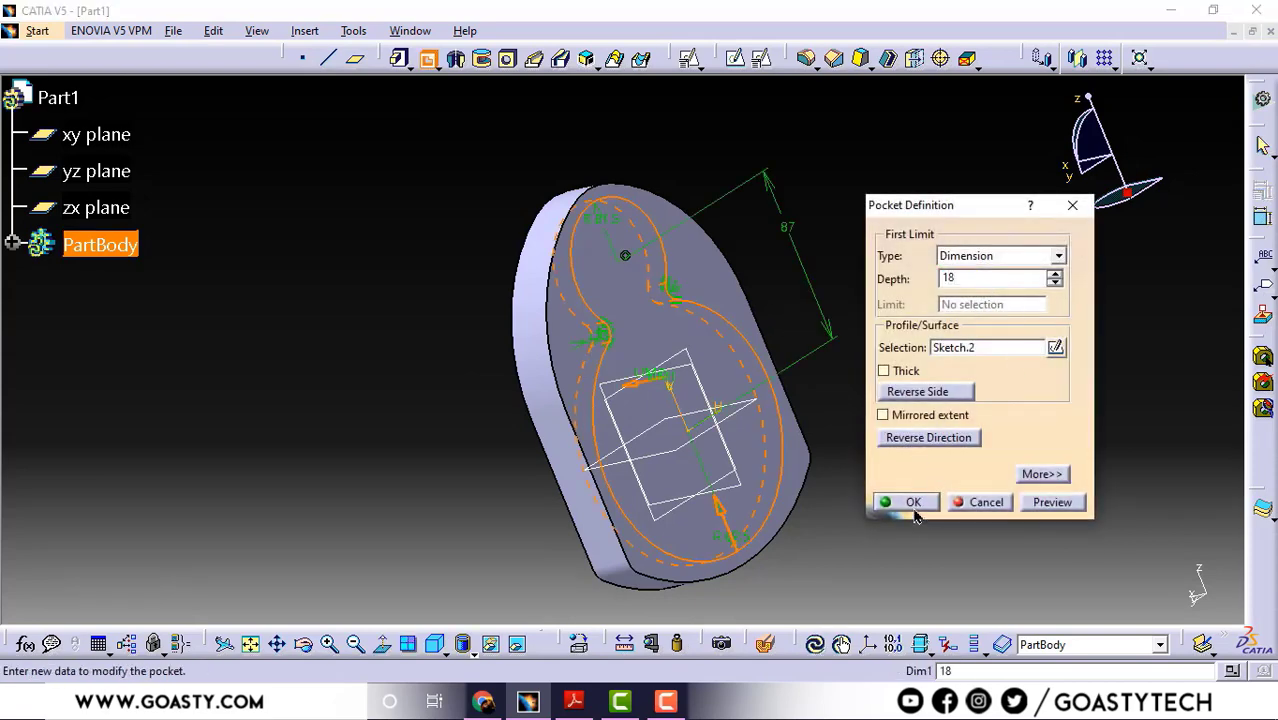
{"action": "left_click", "coordinate": [913, 502]}
Consult the PDF drawing, then open a positioned sketch on the plate's flat face opposite the pocket.
{"action": "middle_click_drag", "start_coordinate": [862, 320], "coordinate": [815, 348]}
{"action": "left_click", "coordinate": [573, 700]}
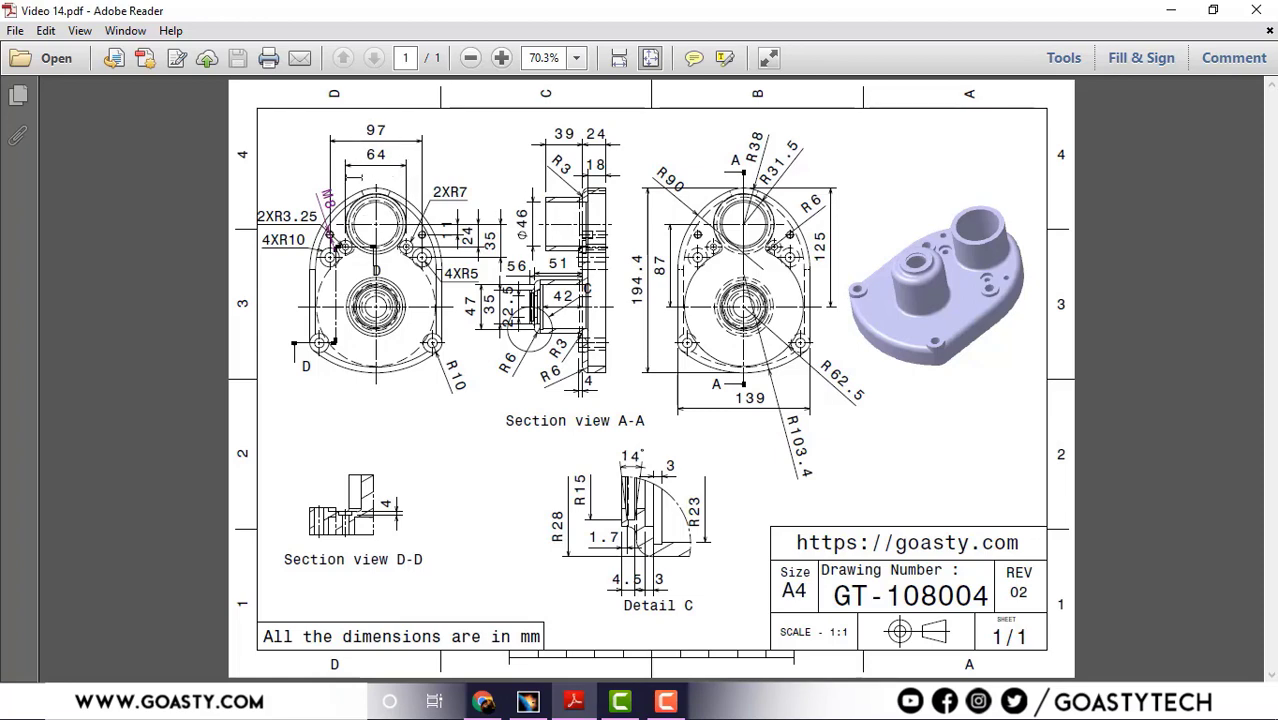
{"action": "left_click", "coordinate": [1170, 10]}
{"action": "middle_click_drag", "start_coordinate": [662, 329], "coordinate": [655, 410]}
{"action": "left_click", "coordinate": [762, 58]}
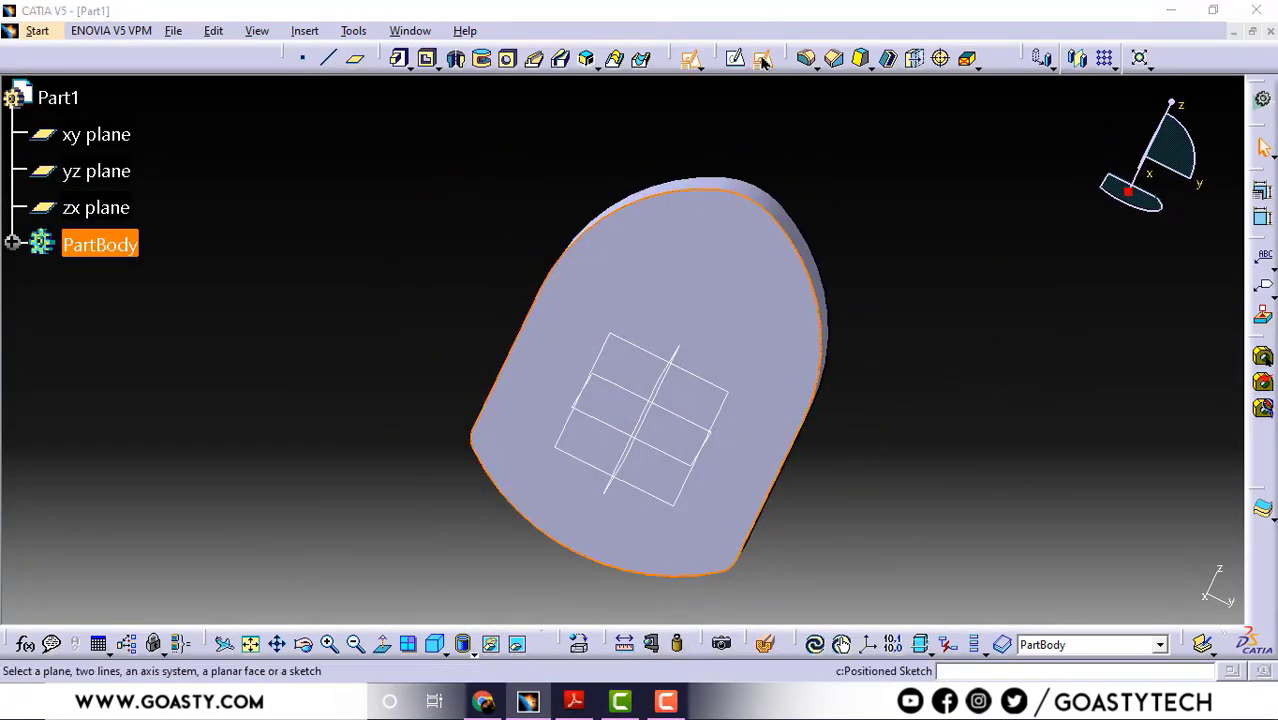
{"action": "left_click", "coordinate": [805, 315]}
{"action": "left_click", "coordinate": [1063, 553]}
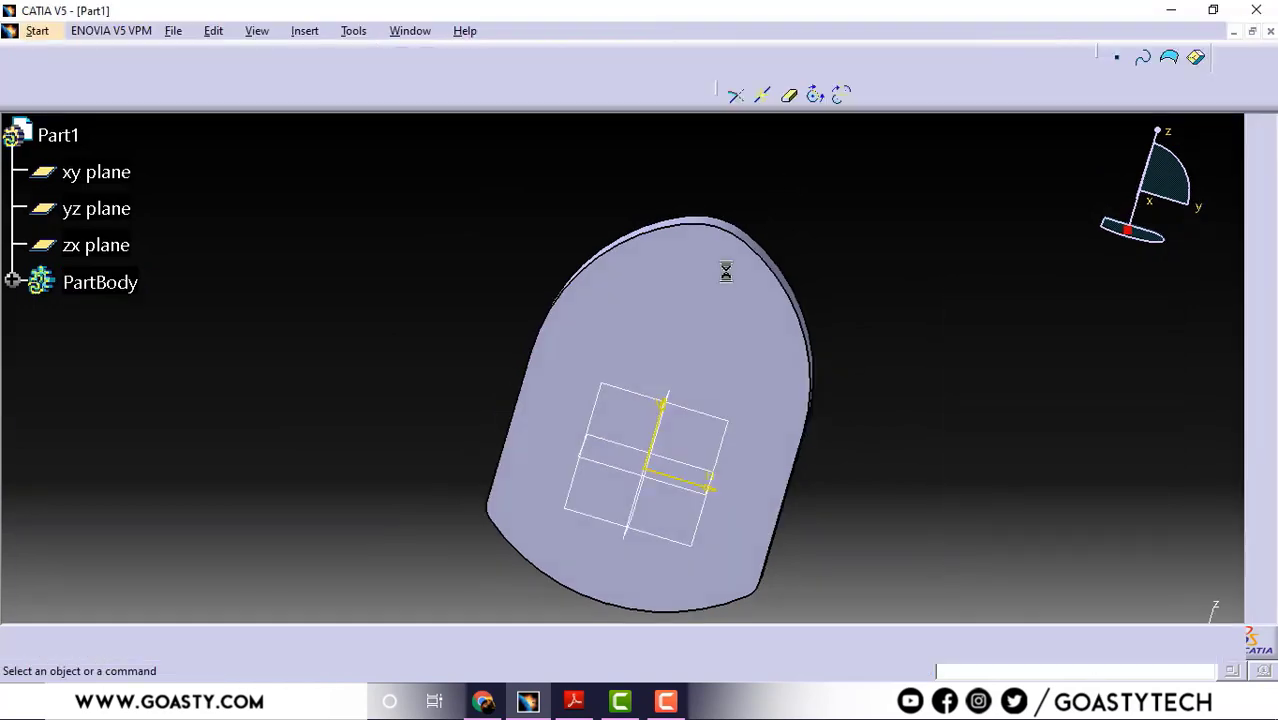
Sketch a circle of 32 mm radius centred on the vertical axis in the upper part of the plate.
{"action": "left_click", "coordinate": [190, 95]}
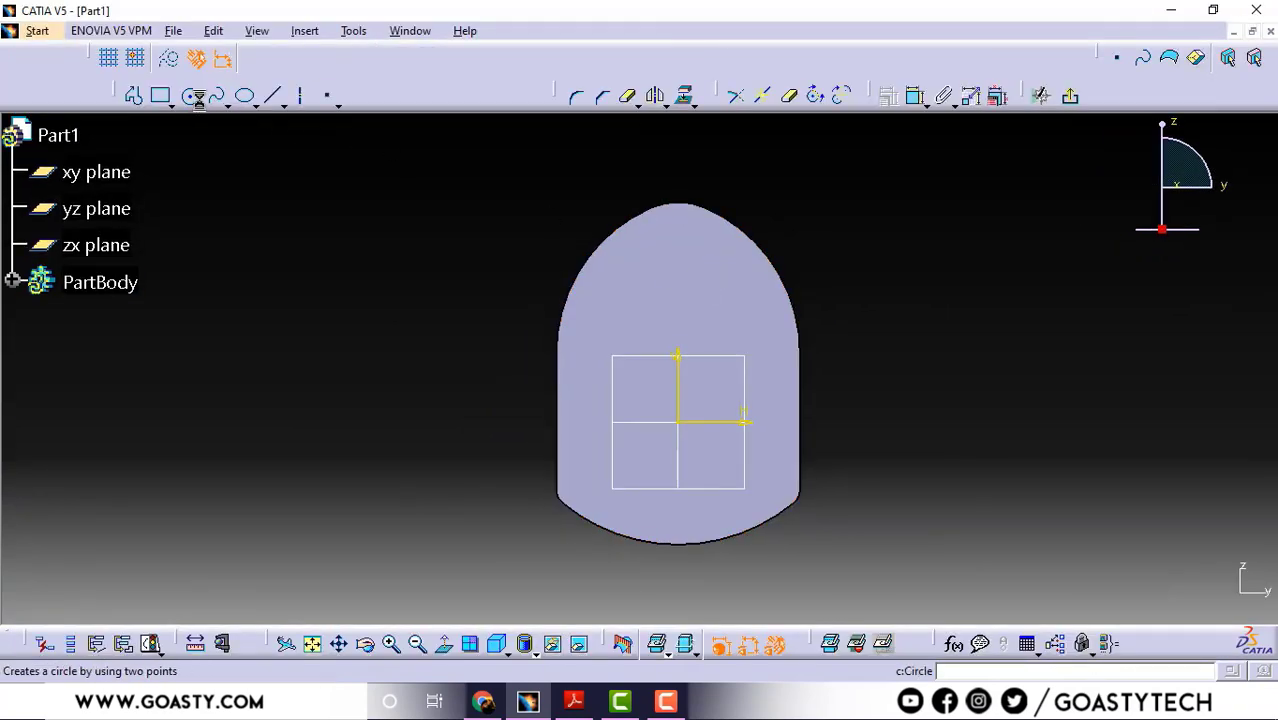
{"action": "left_click", "coordinate": [690, 284]}
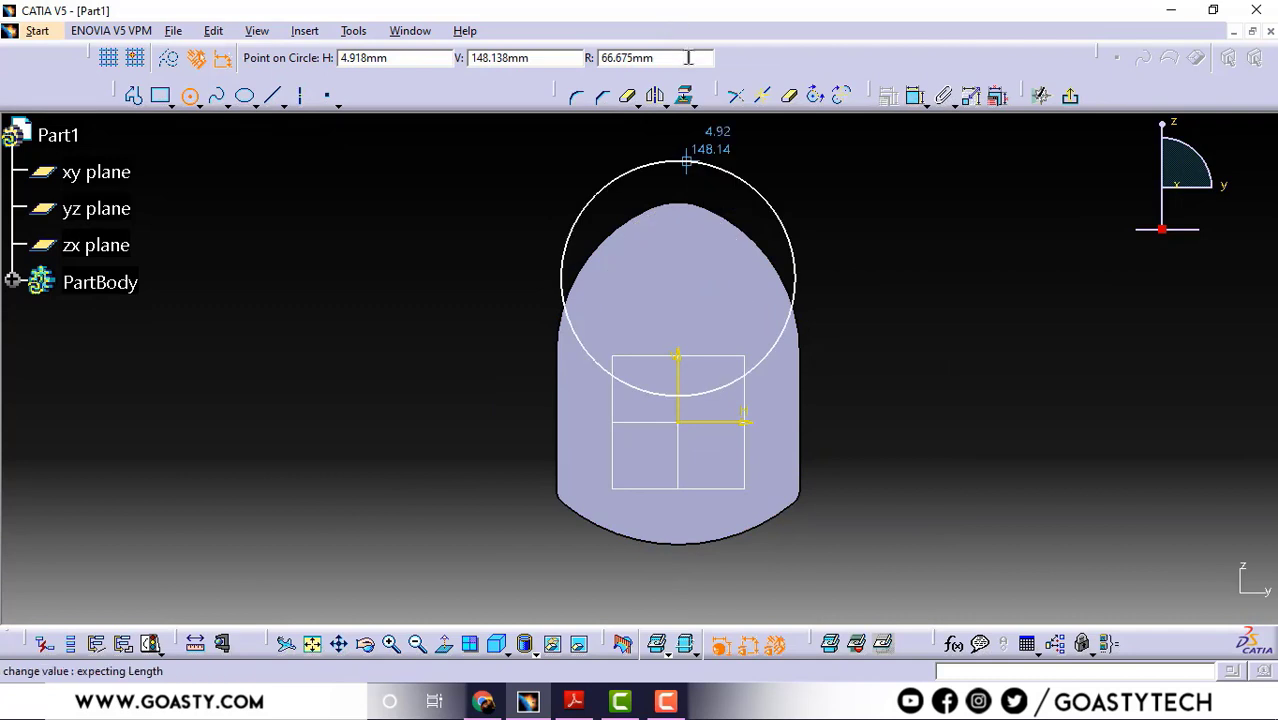
{"action": "left_click", "coordinate": [688, 58]}
{"action": "type", "text": "32"}
{"action": "key", "text": "Return"}
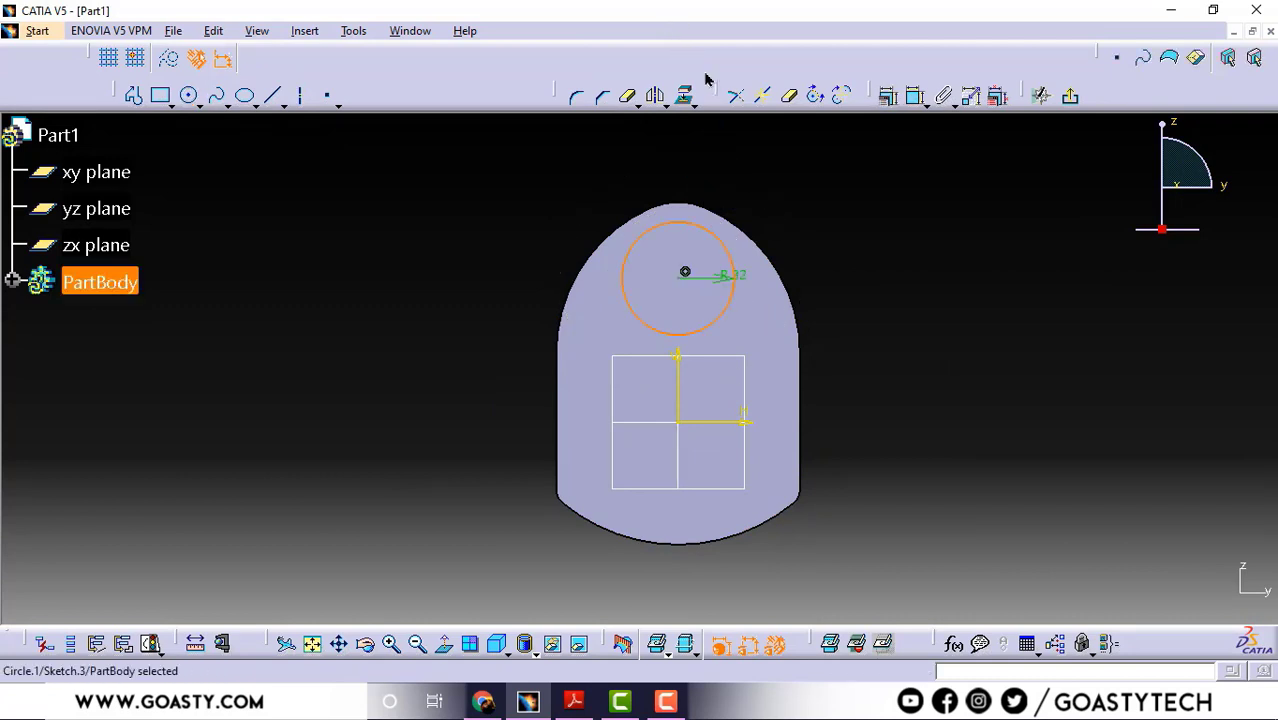
Make the circle concentric with the plate's small top arc and exit the sketch.
{"action": "left_click", "coordinate": [695, 208]}
{"action": "left_click", "coordinate": [728, 238], "text": "ctrl"}
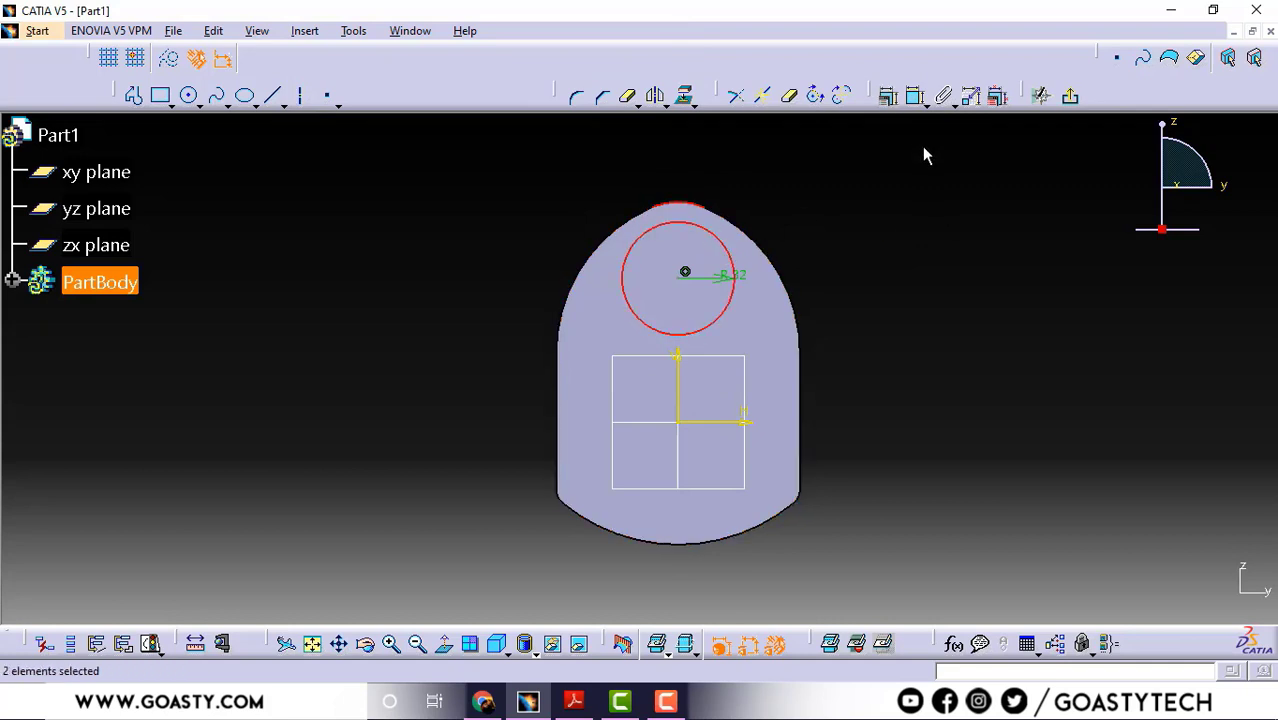
{"action": "left_click", "coordinate": [887, 96]}
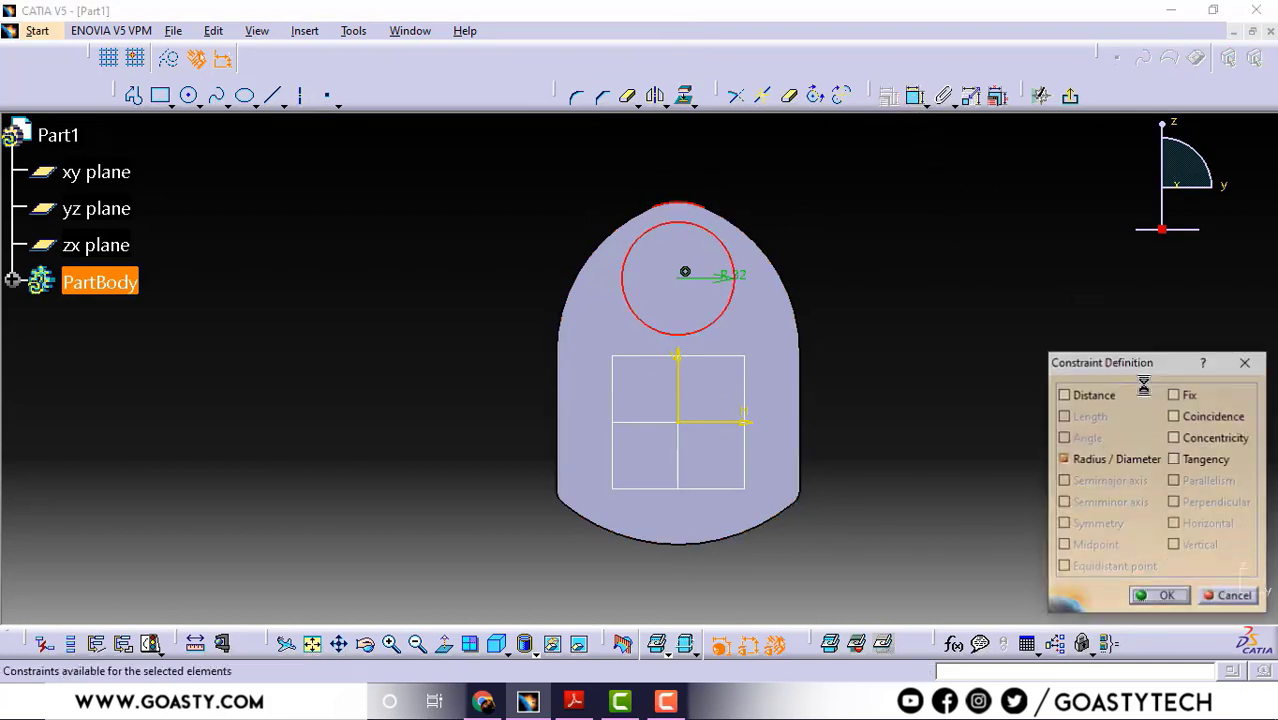
{"action": "left_click", "coordinate": [1222, 437]}
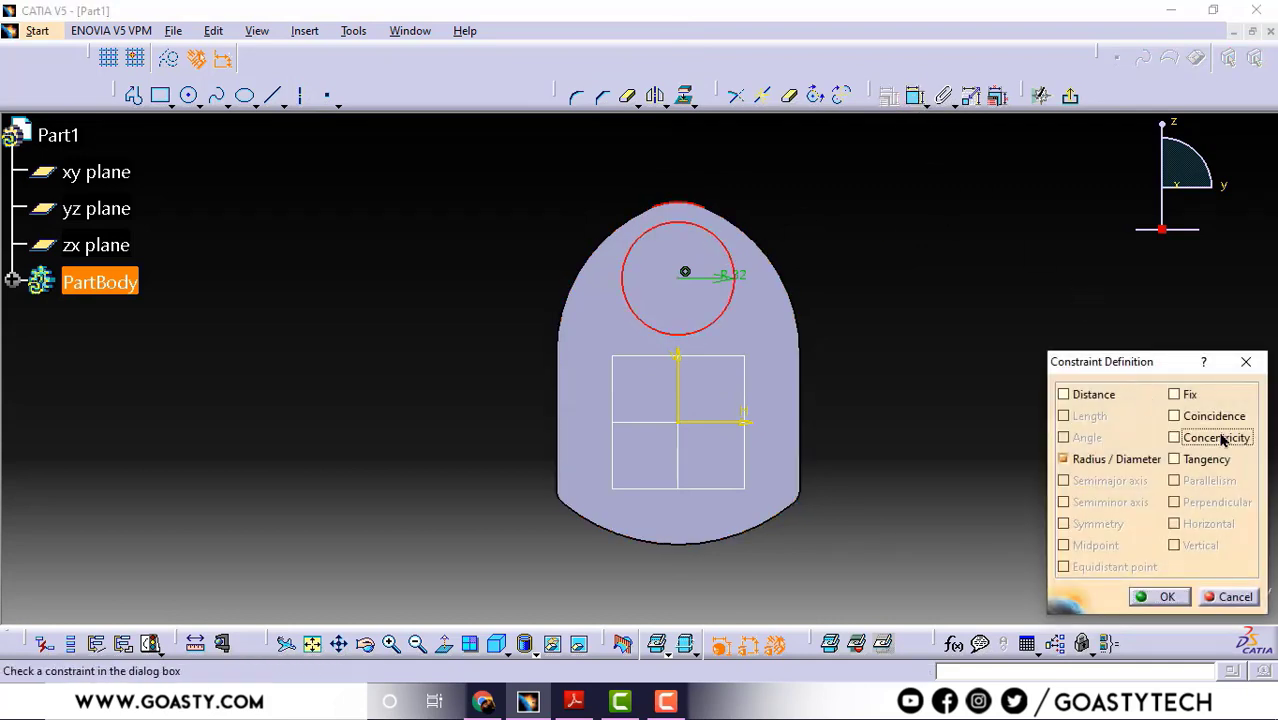
{"action": "left_click", "coordinate": [1166, 597]}
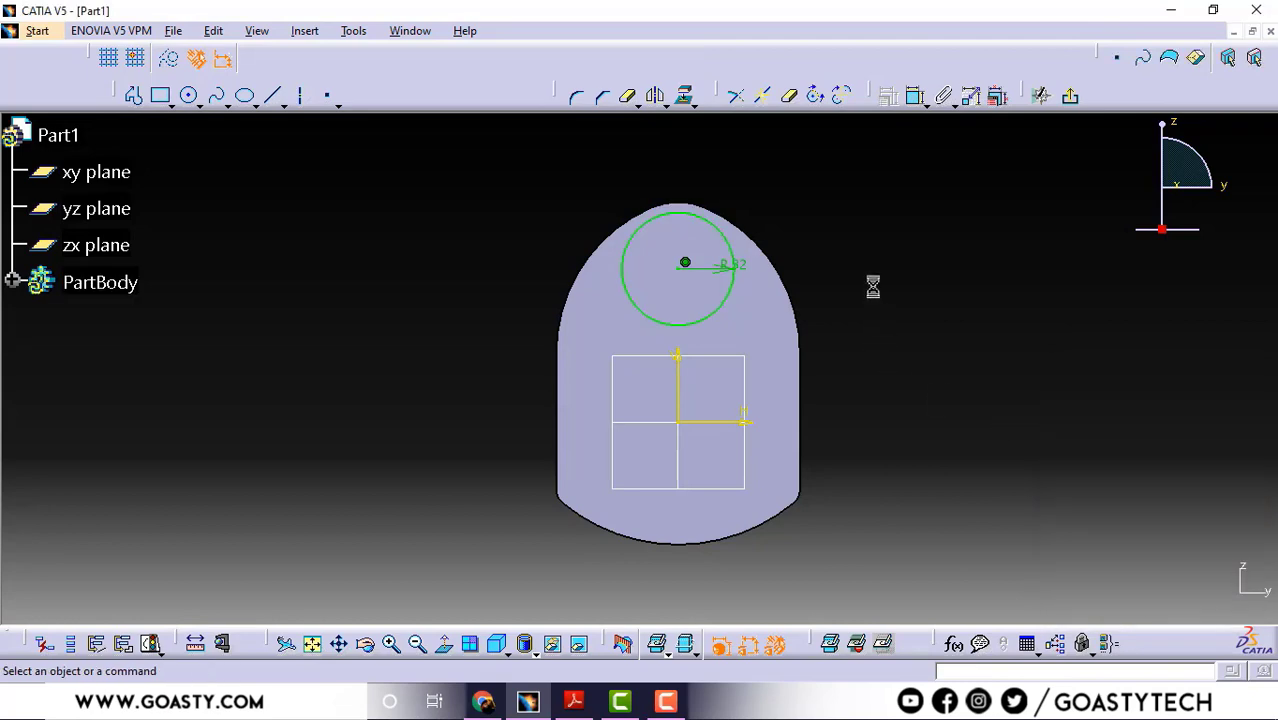
{"action": "left_click", "coordinate": [1073, 100]}
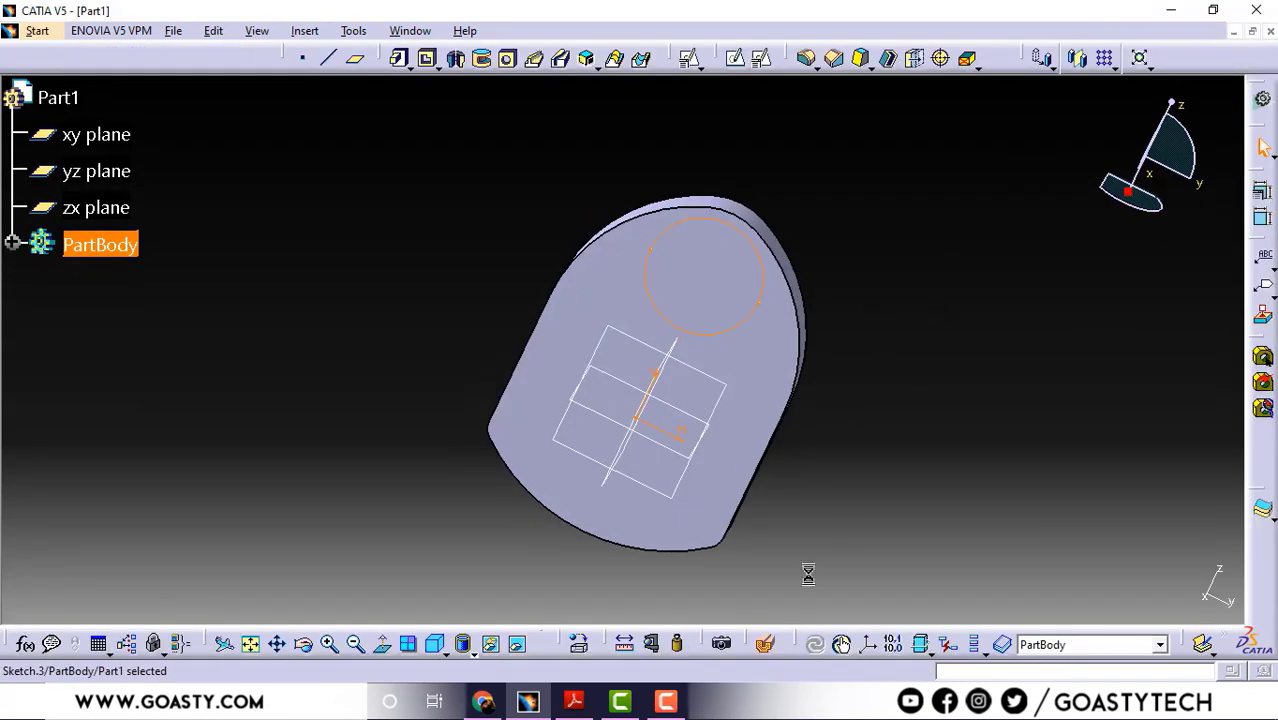
Check the upper boss height in the PDF drawing and pad the circle 39 mm outward from the plate's face.
{"action": "left_click", "coordinate": [574, 701]}
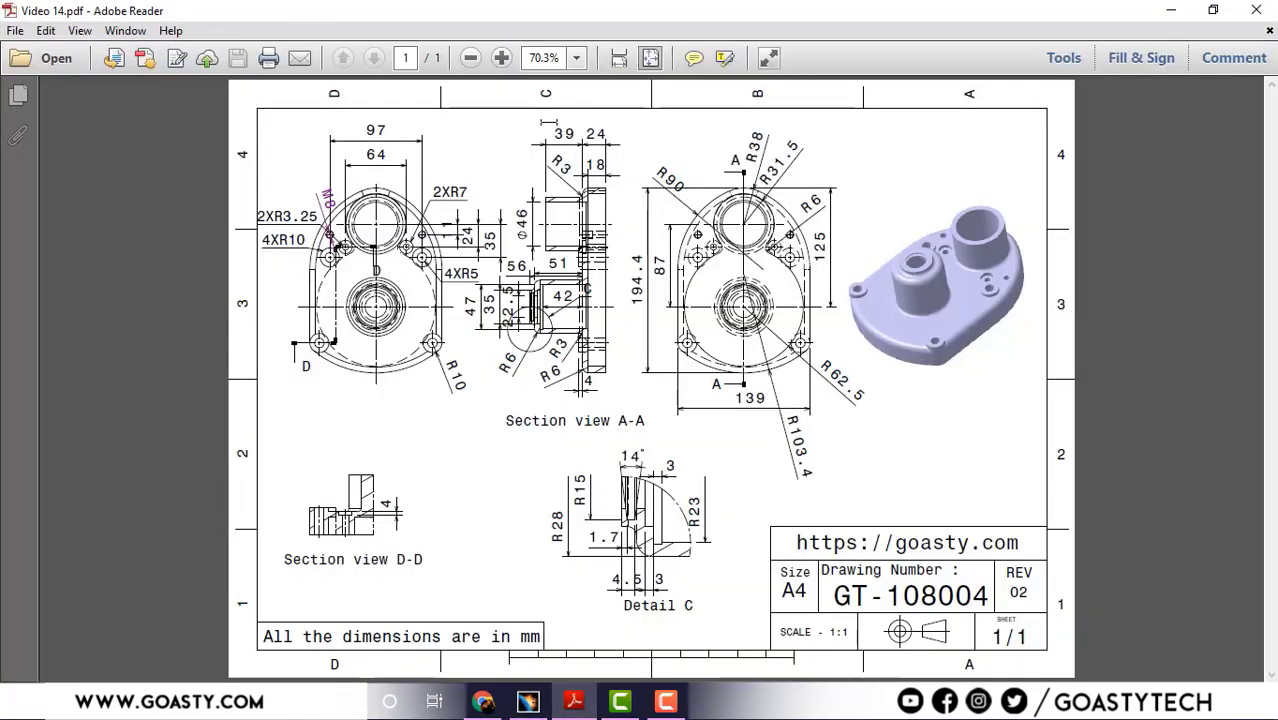
{"action": "left_click", "coordinate": [1171, 9]}
{"action": "middle_click_drag", "start_coordinate": [1038, 157], "coordinate": [768, 219]}
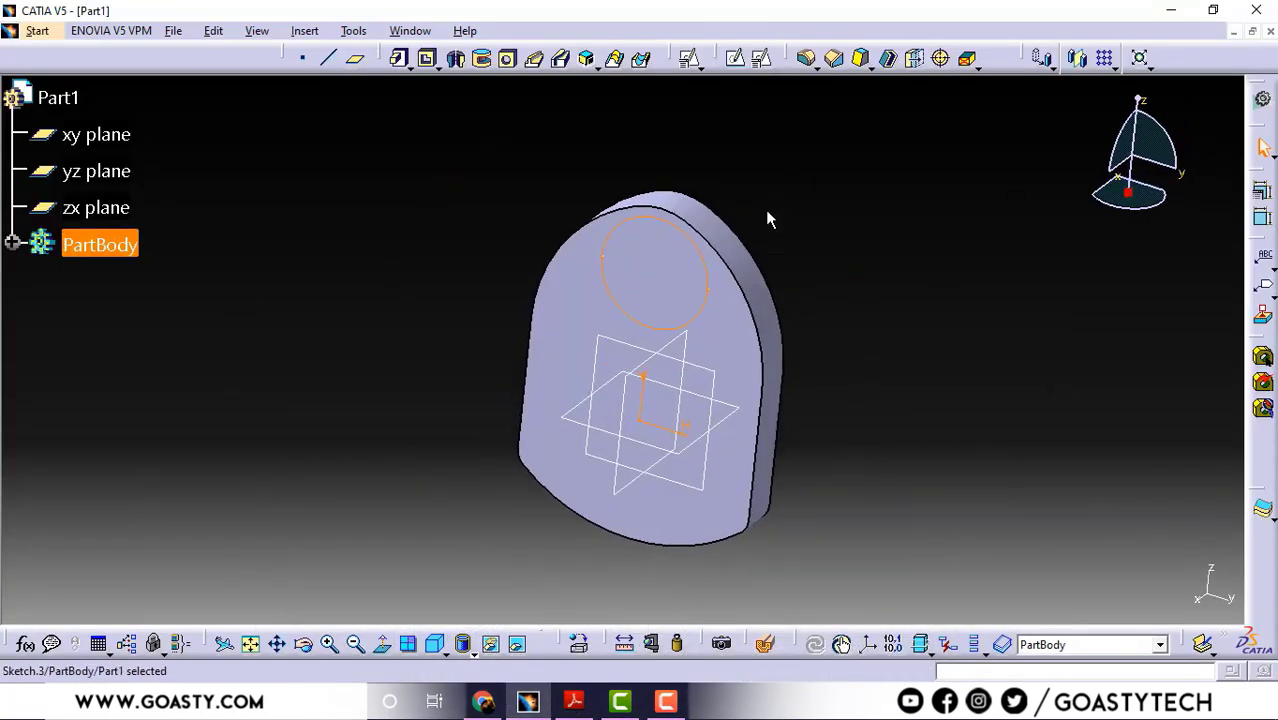
{"action": "left_click", "coordinate": [399, 57]}
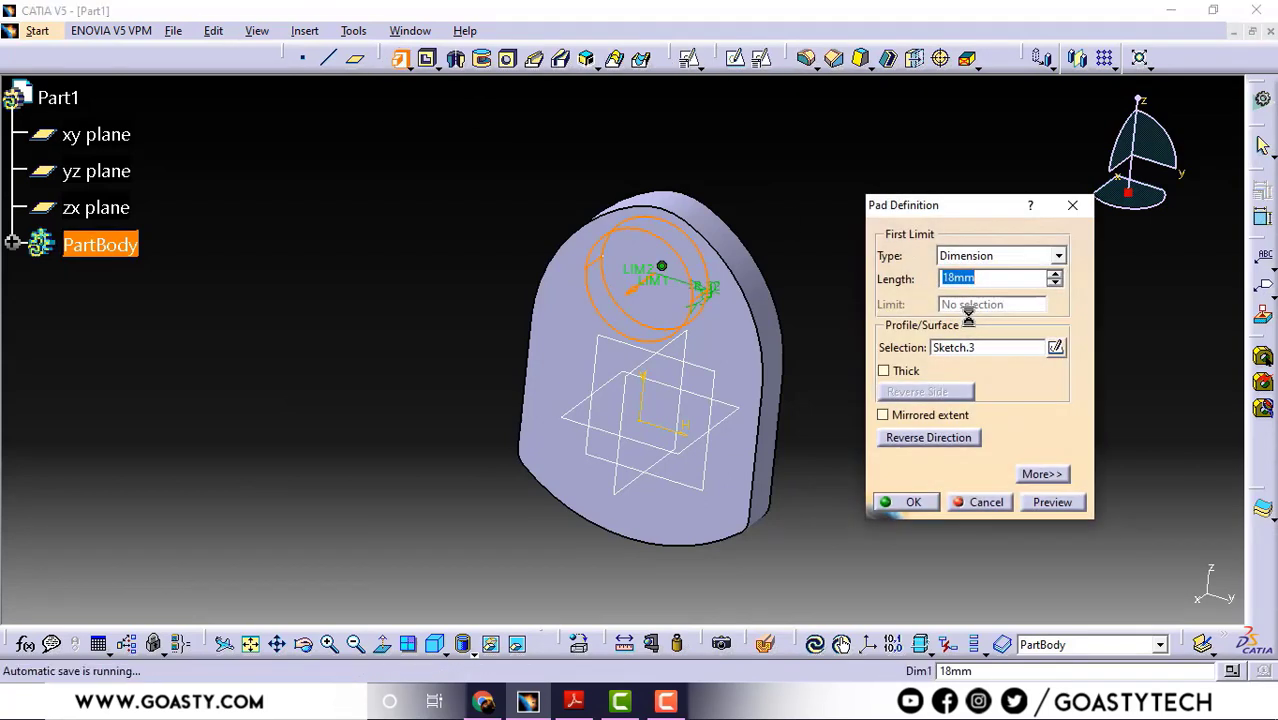
{"action": "type", "text": "39"}
{"action": "left_click", "coordinate": [912, 503]}
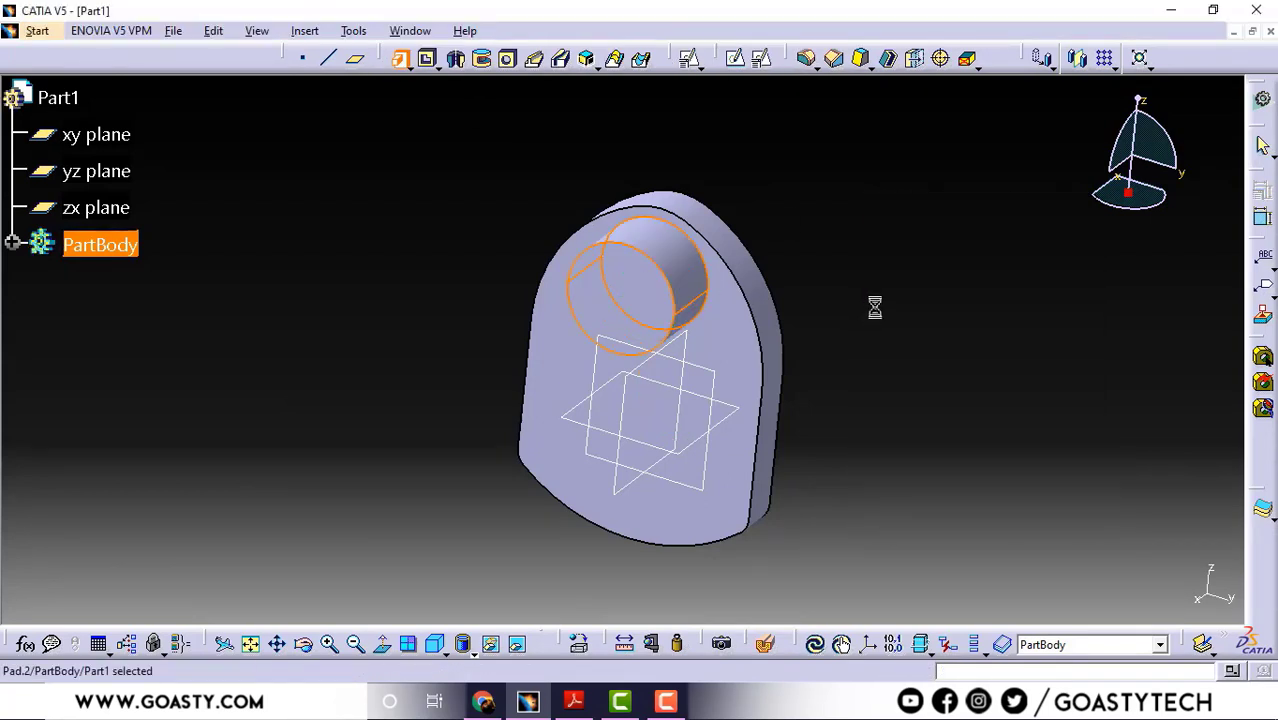
Open a positioned sketch on the zx plane with implicit origin and orientation.
{"action": "middle_click_drag", "start_coordinate": [913, 548], "coordinate": [656, 448]}
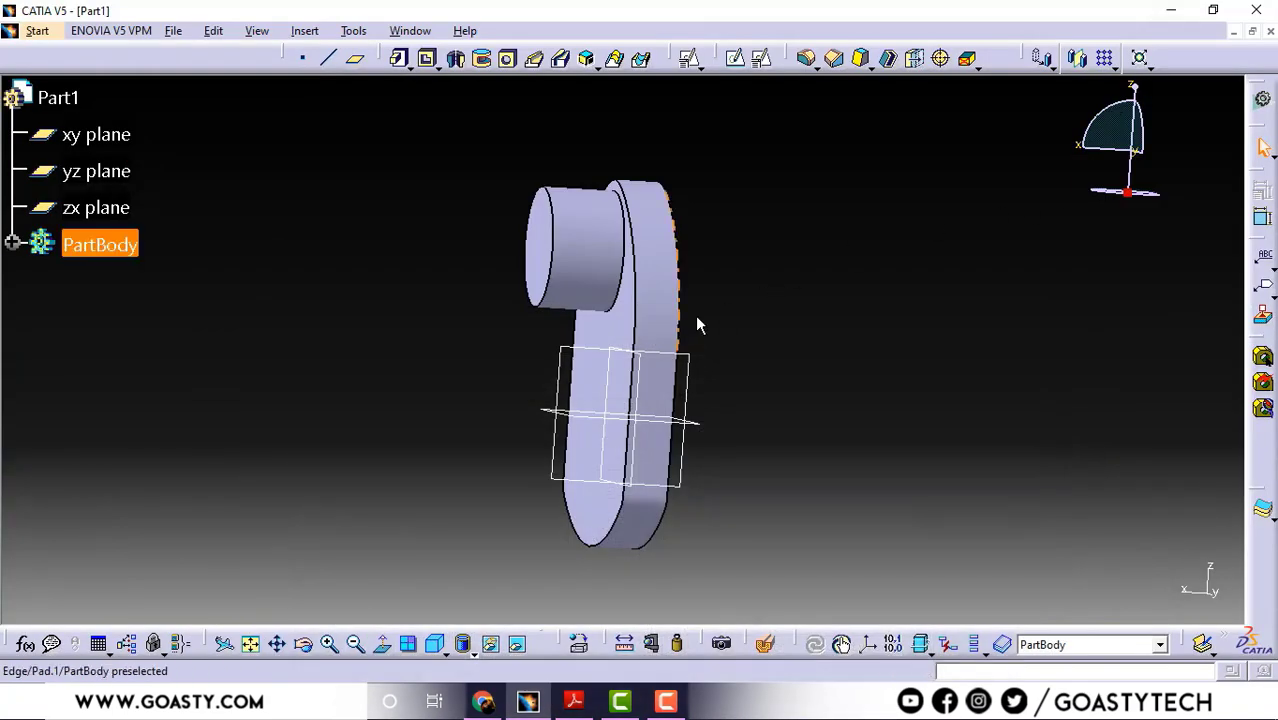
{"action": "mouse_move", "coordinate": [695, 315]}
{"action": "middle_mouse_down"}
{"action": "mouse_move", "coordinate": [820, 394]}
{"action": "mouse_move", "coordinate": [802, 389]}
{"action": "middle_mouse_up"}
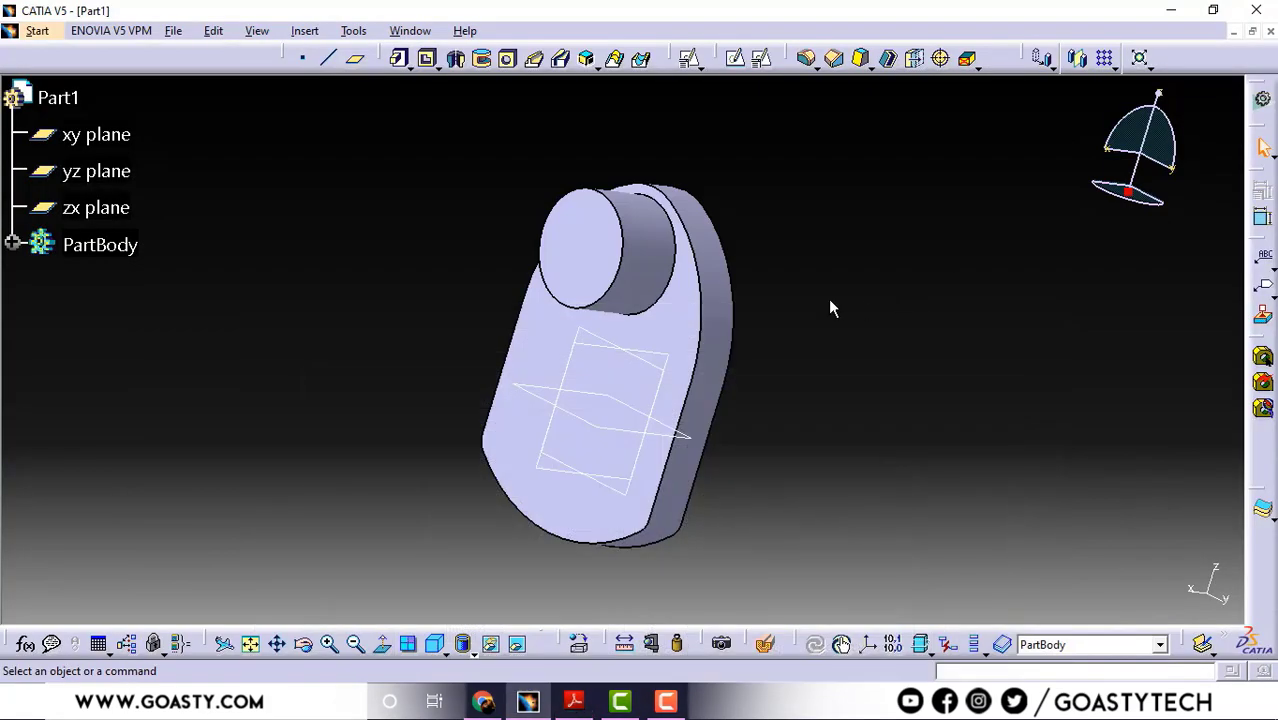
{"action": "mouse_move", "coordinate": [828, 299]}
{"action": "middle_mouse_down"}
{"action": "mouse_move", "coordinate": [740, 172]}
{"action": "mouse_move", "coordinate": [733, 379]}
{"action": "mouse_move", "coordinate": [656, 200]}
{"action": "mouse_move", "coordinate": [603, 405]}
{"action": "middle_mouse_up"}
{"action": "left_click", "coordinate": [565, 391]}
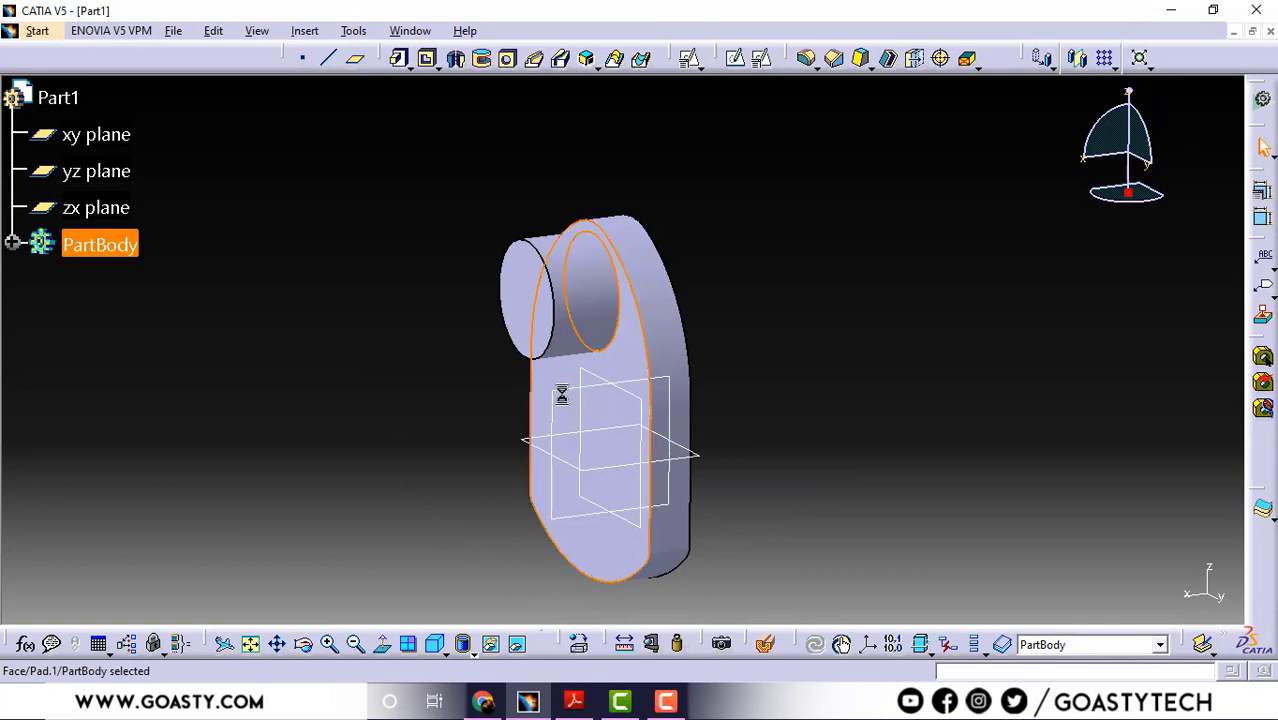
{"action": "left_click", "coordinate": [571, 400]}
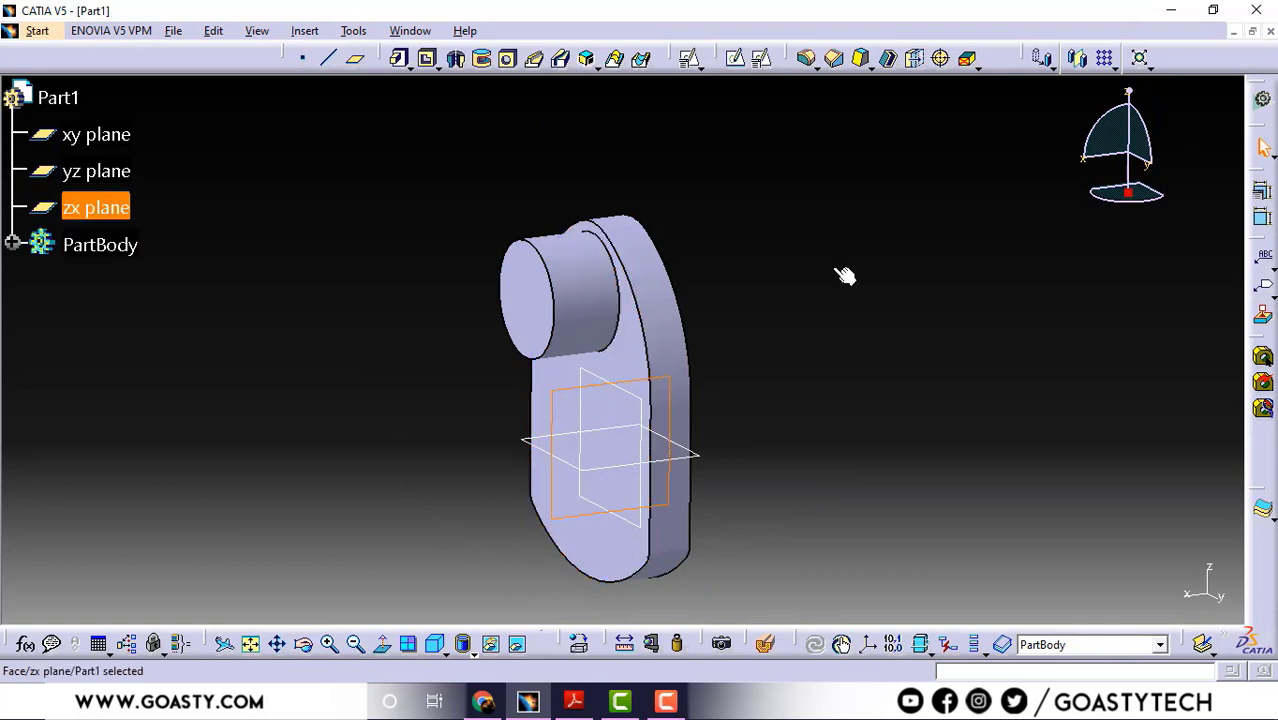
{"action": "left_click", "coordinate": [762, 58]}
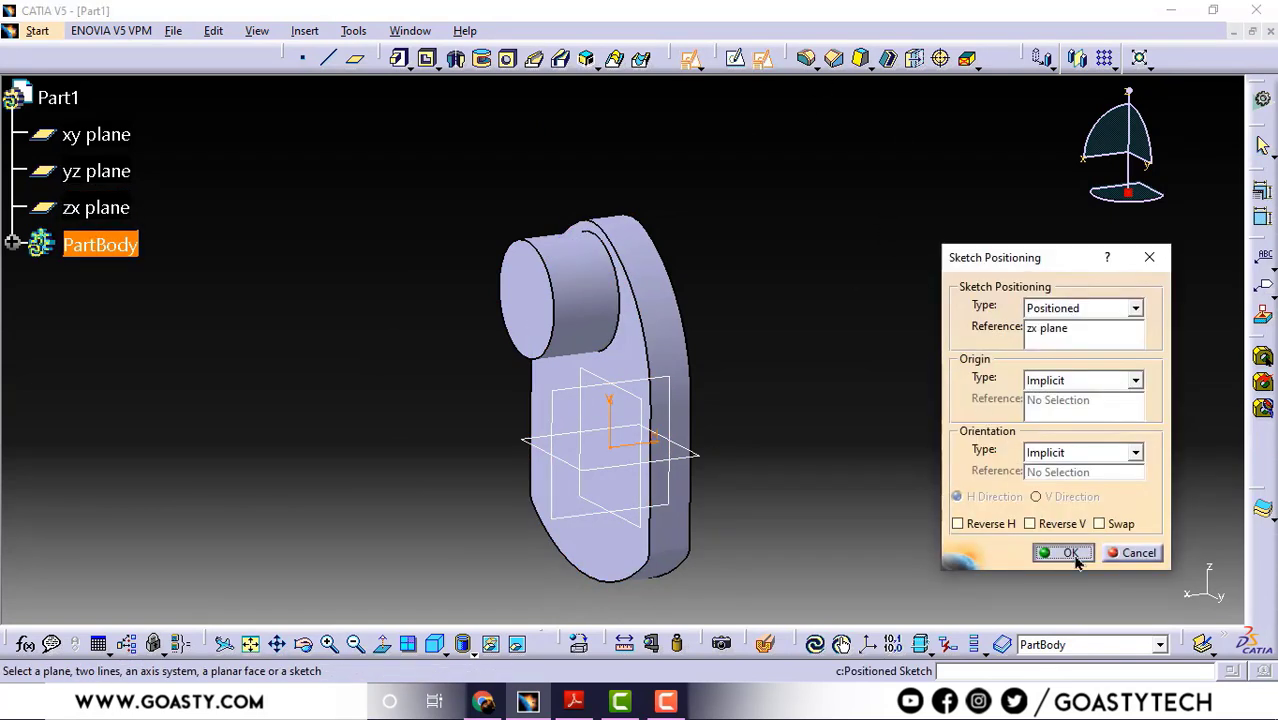
{"action": "left_click", "coordinate": [1070, 553]}
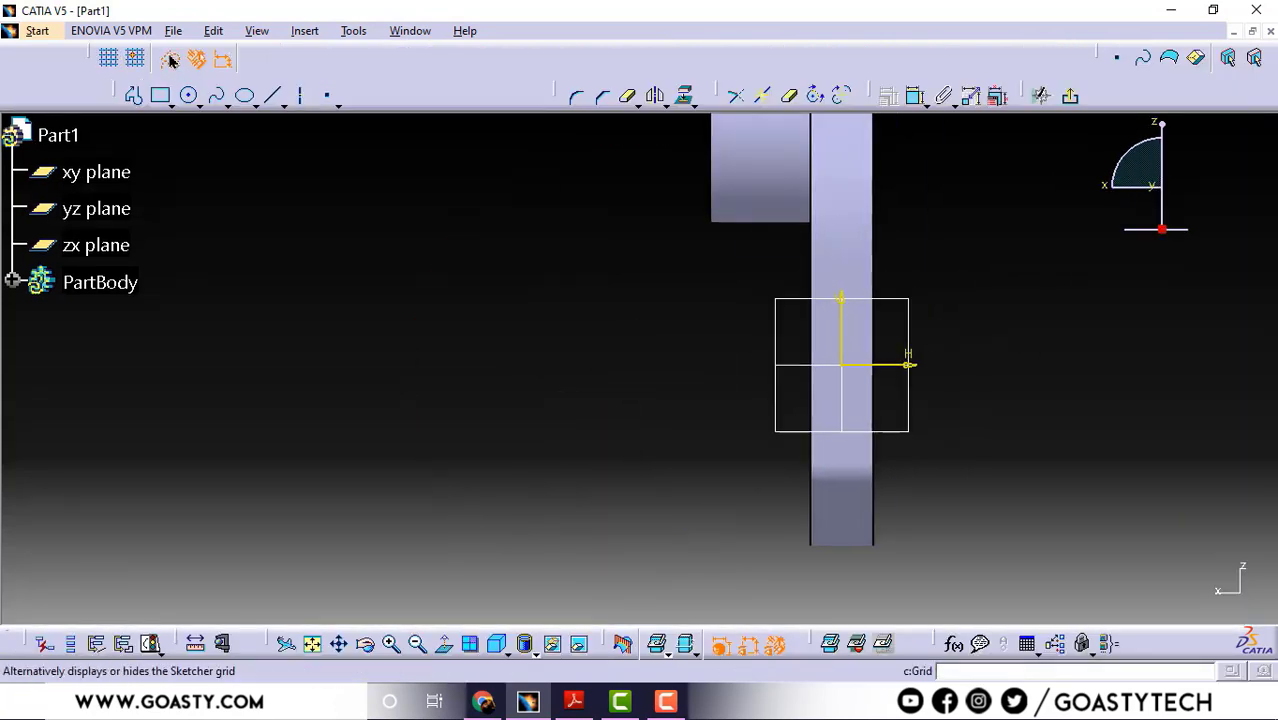
Draw a horizontal infinite construction line through the sketch origin.
{"action": "left_click", "coordinate": [284, 104]}
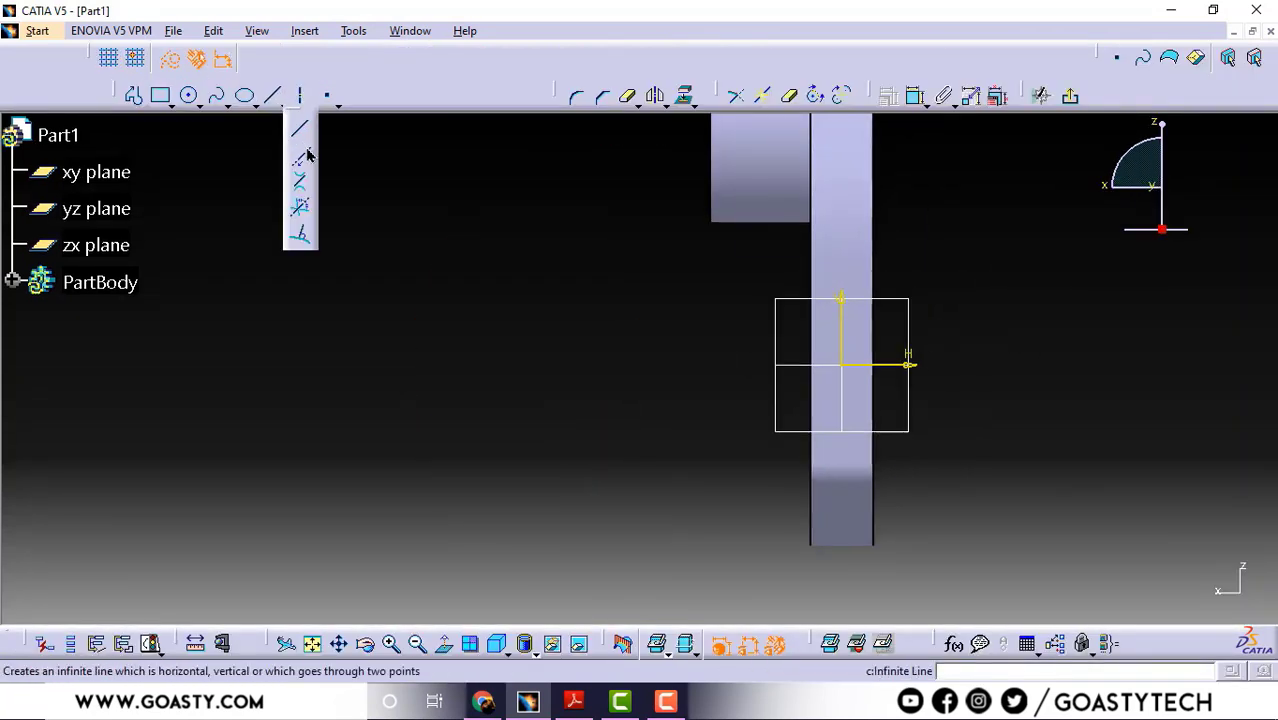
{"action": "left_click", "coordinate": [301, 155]}
{"action": "left_click", "coordinate": [257, 57]}
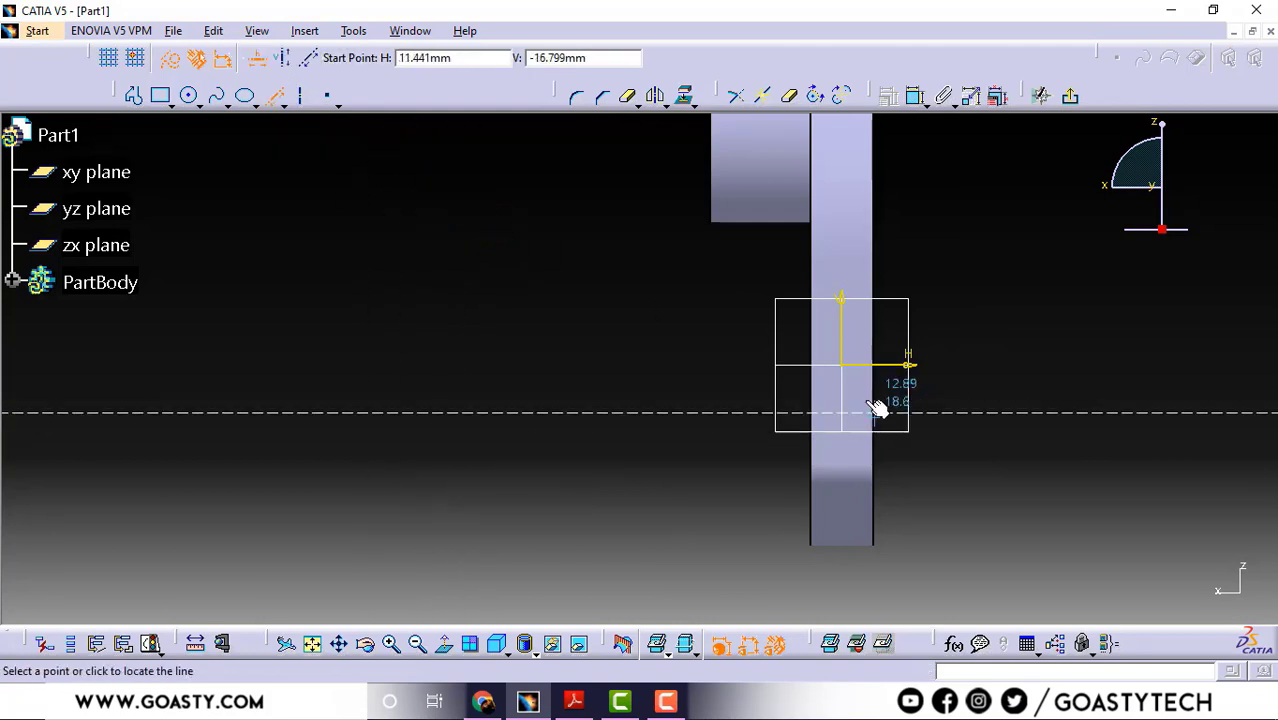
{"action": "left_click", "coordinate": [848, 364]}
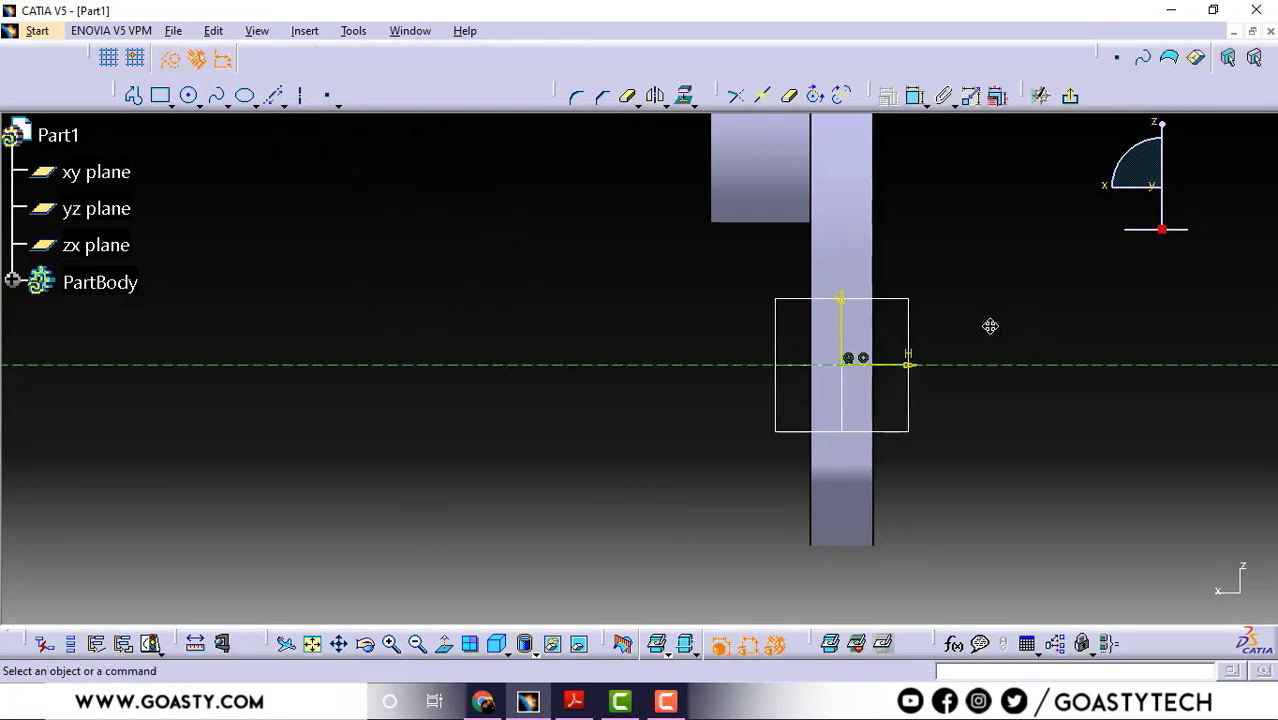
Project the plate's two long side edges into the sketch as construction elements.
{"action": "middle_click_drag", "start_coordinate": [990, 326], "coordinate": [964, 354]}
{"action": "left_click", "coordinate": [768, 124]}
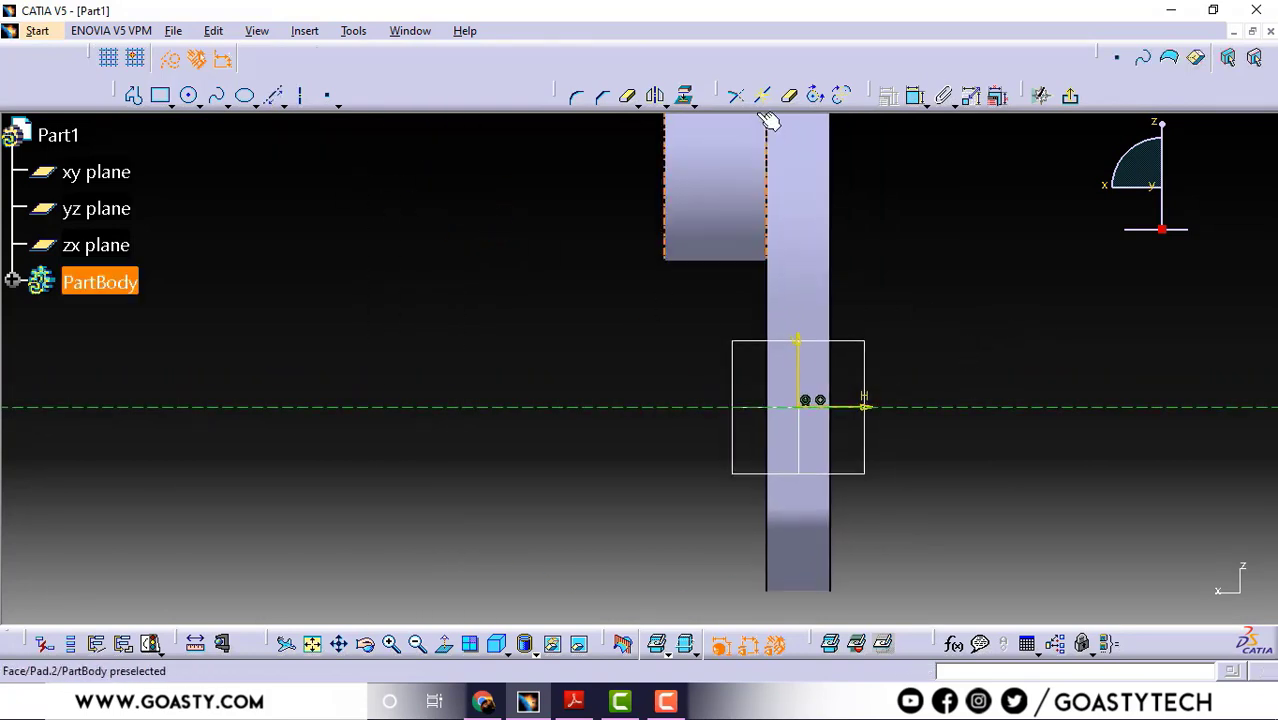
{"action": "left_click", "coordinate": [686, 95]}
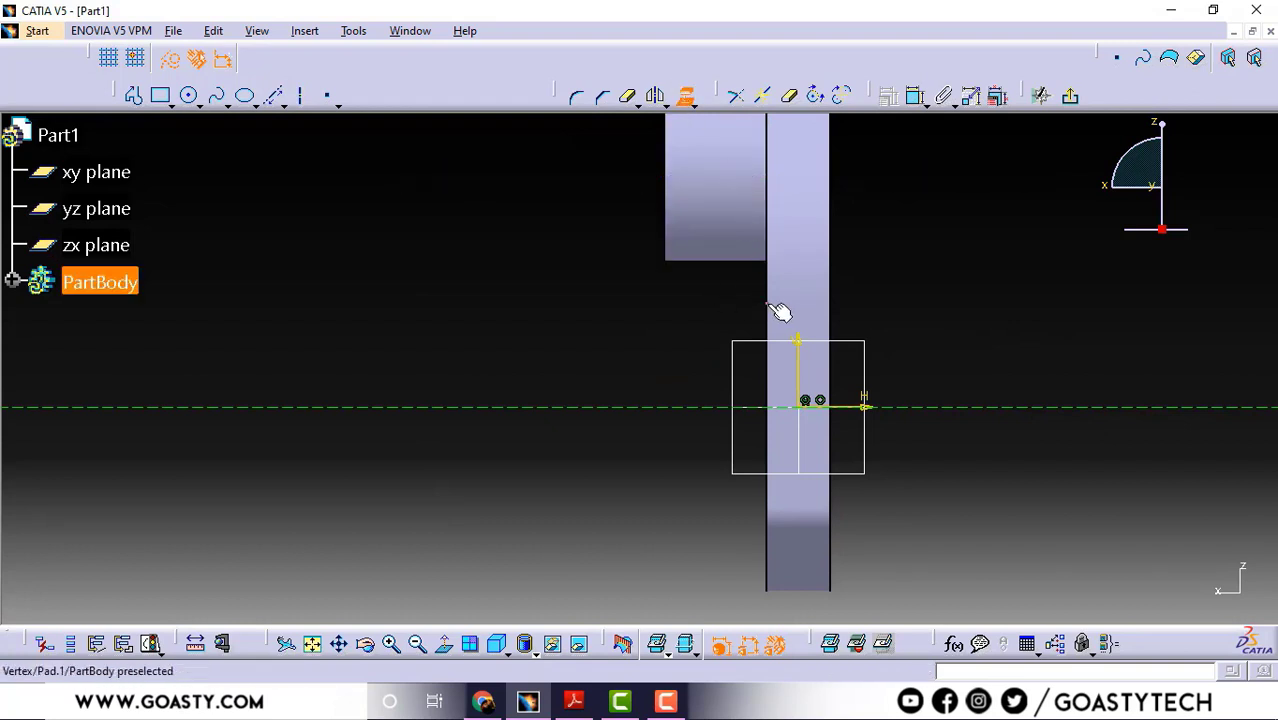
{"action": "left_click", "coordinate": [768, 334]}
{"action": "middle_click_drag", "start_coordinate": [918, 359], "coordinate": [870, 327]}
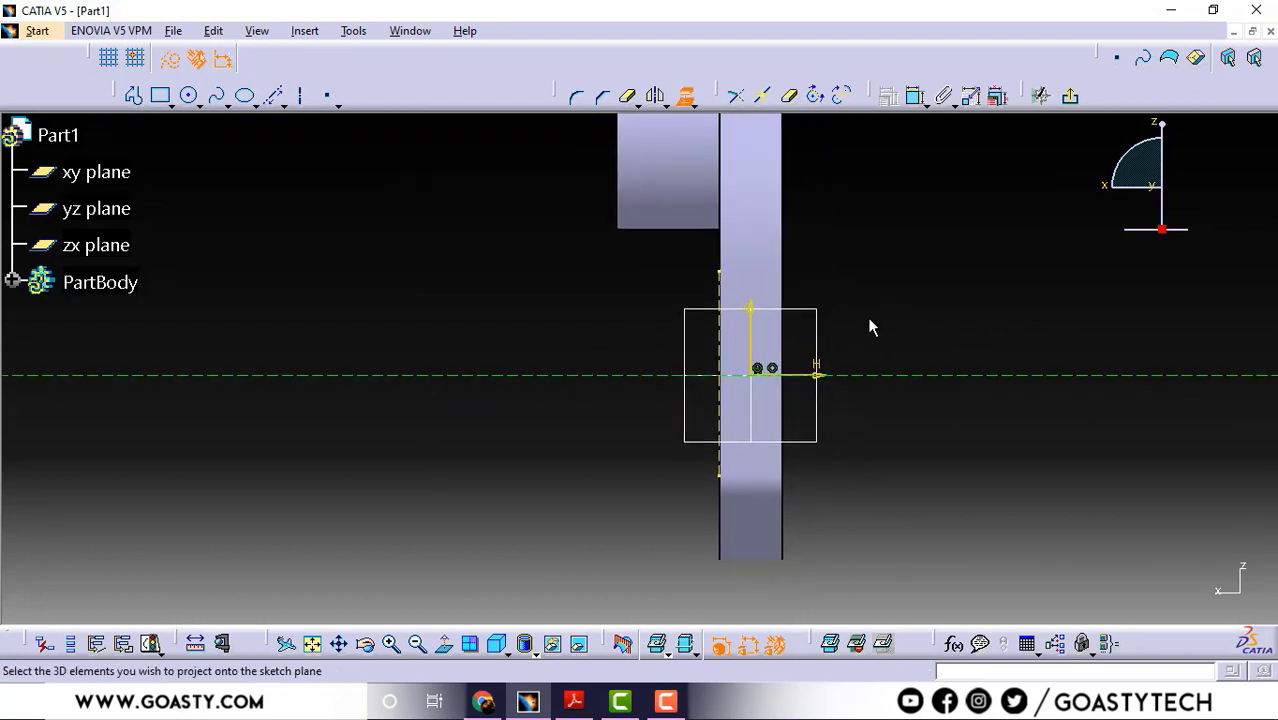
{"action": "left_click", "coordinate": [786, 292]}
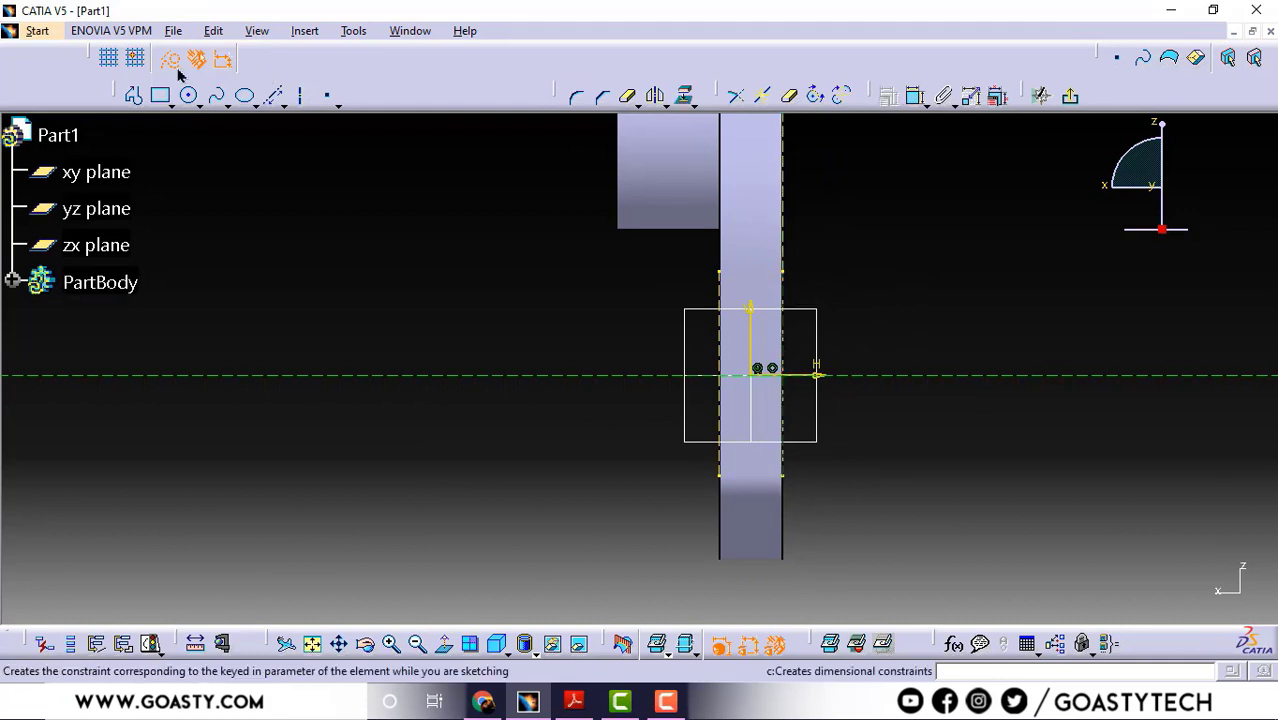
Consult section view A-A in the PDF, then sketch an open stepped profile from the boss-side plate edge, about 54 mm long, down to the axis.
{"action": "left_click", "coordinate": [574, 701]}
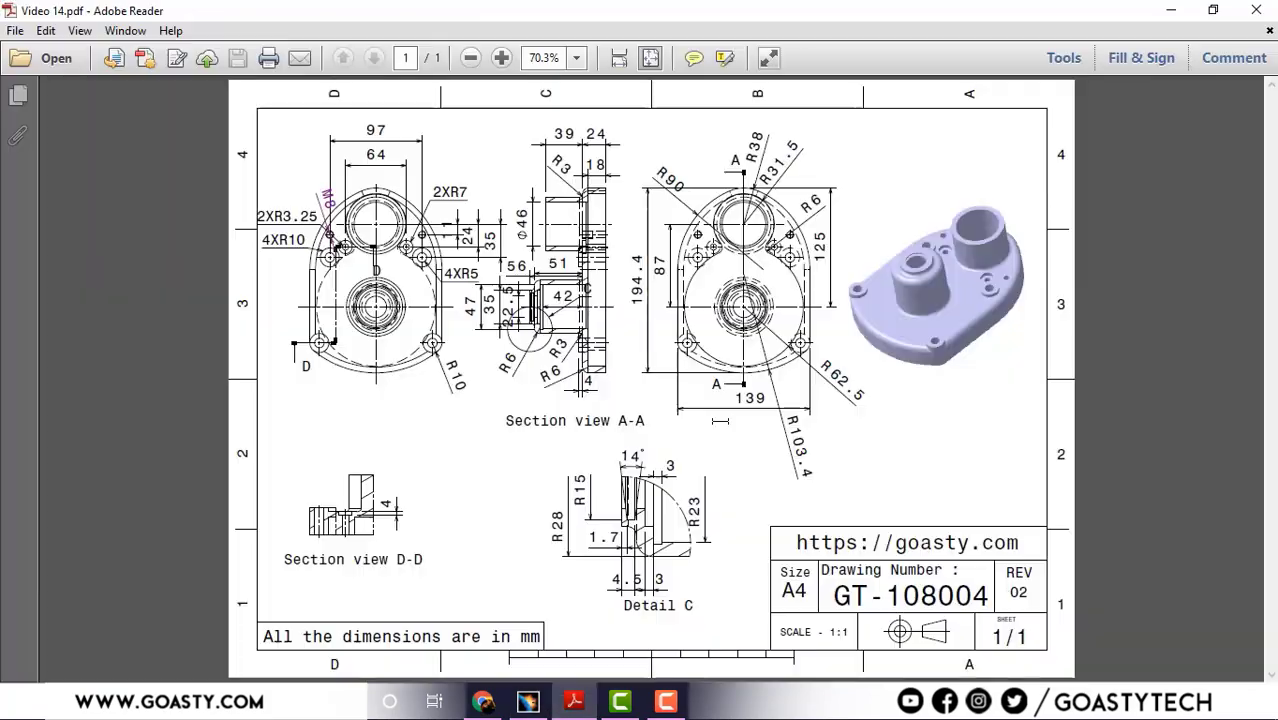
{"action": "left_click", "coordinate": [501, 58]}
{"action": "left_click", "coordinate": [501, 58]}
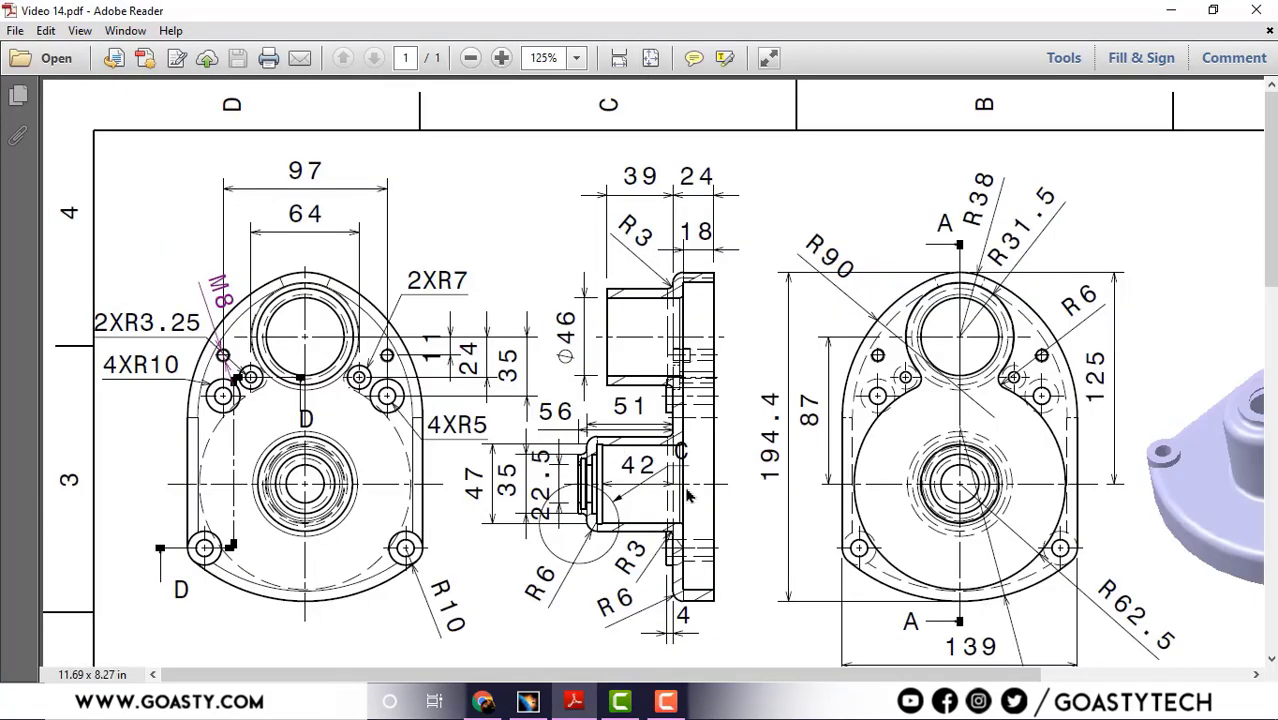
{"action": "middle_click_drag", "start_coordinate": [723, 505], "coordinate": [693, 489]}
{"action": "mouse_move", "coordinate": [394, 357]}
{"action": "middle_mouse_down"}
{"action": "mouse_move", "coordinate": [398, 468]}
{"action": "mouse_move", "coordinate": [415, 465]}
{"action": "middle_mouse_up"}
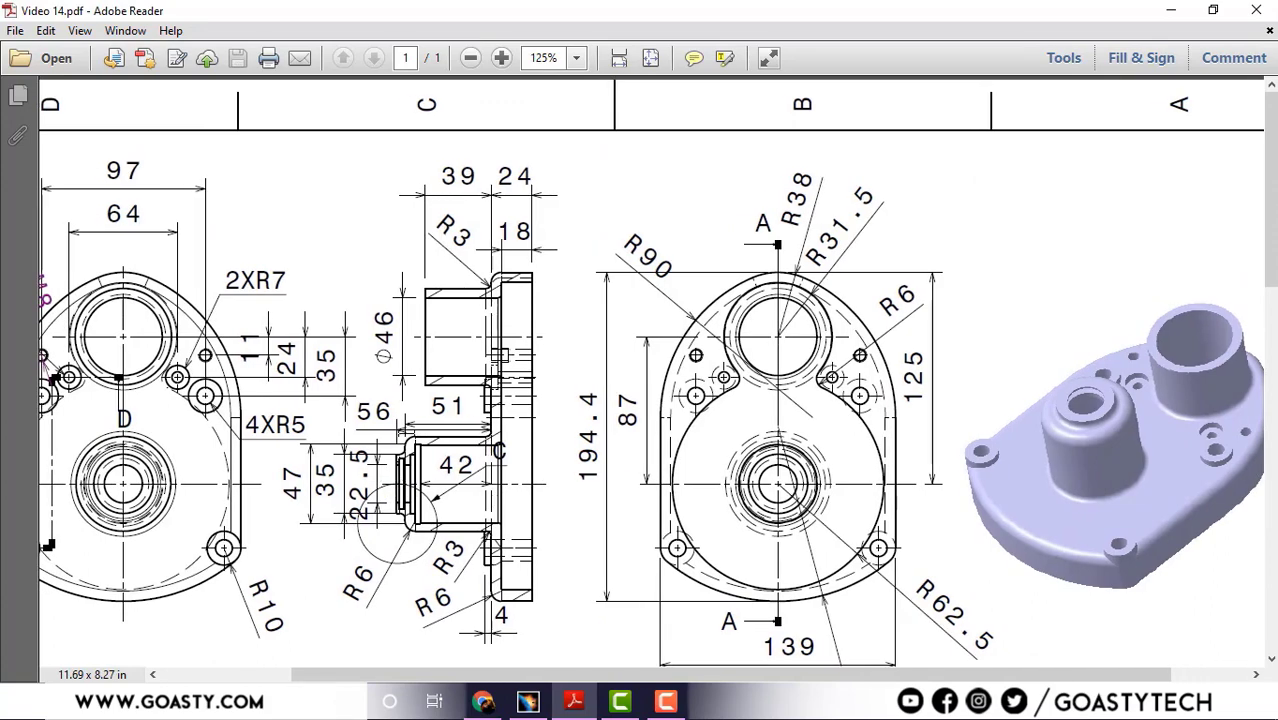
{"action": "left_click", "coordinate": [1171, 10]}
{"action": "left_click", "coordinate": [134, 95]}
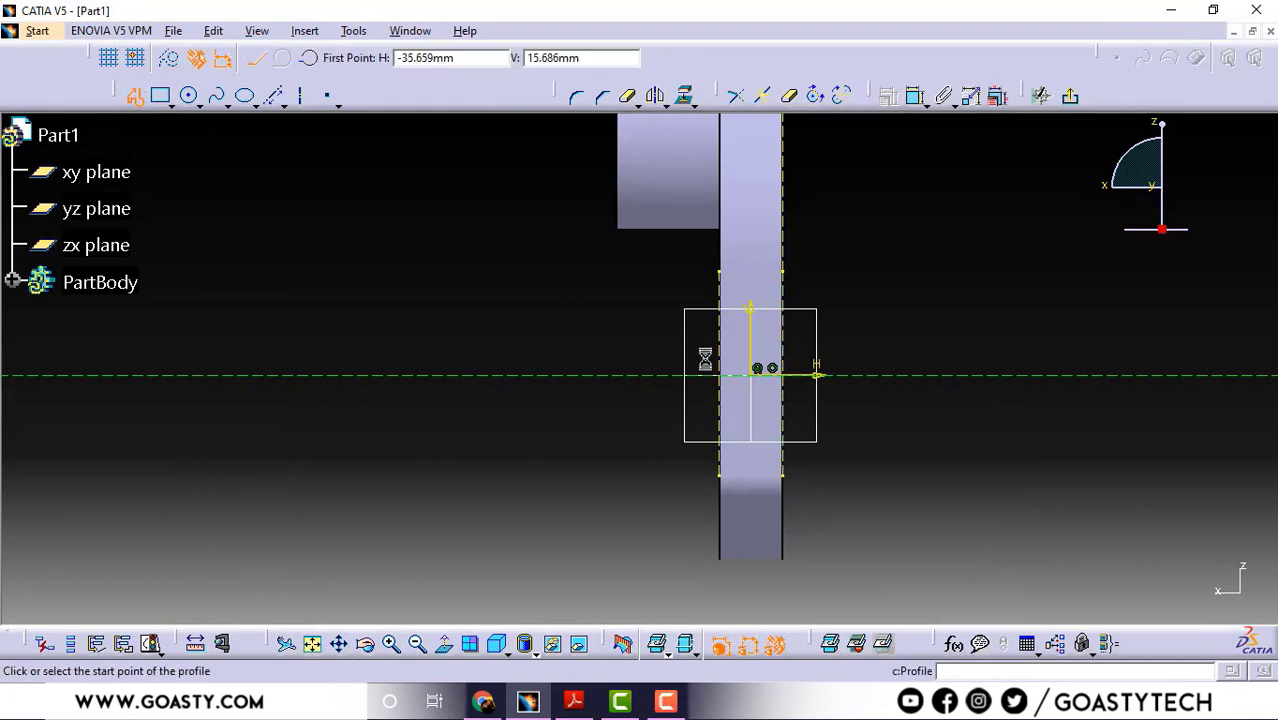
{"action": "left_click", "coordinate": [727, 311]}
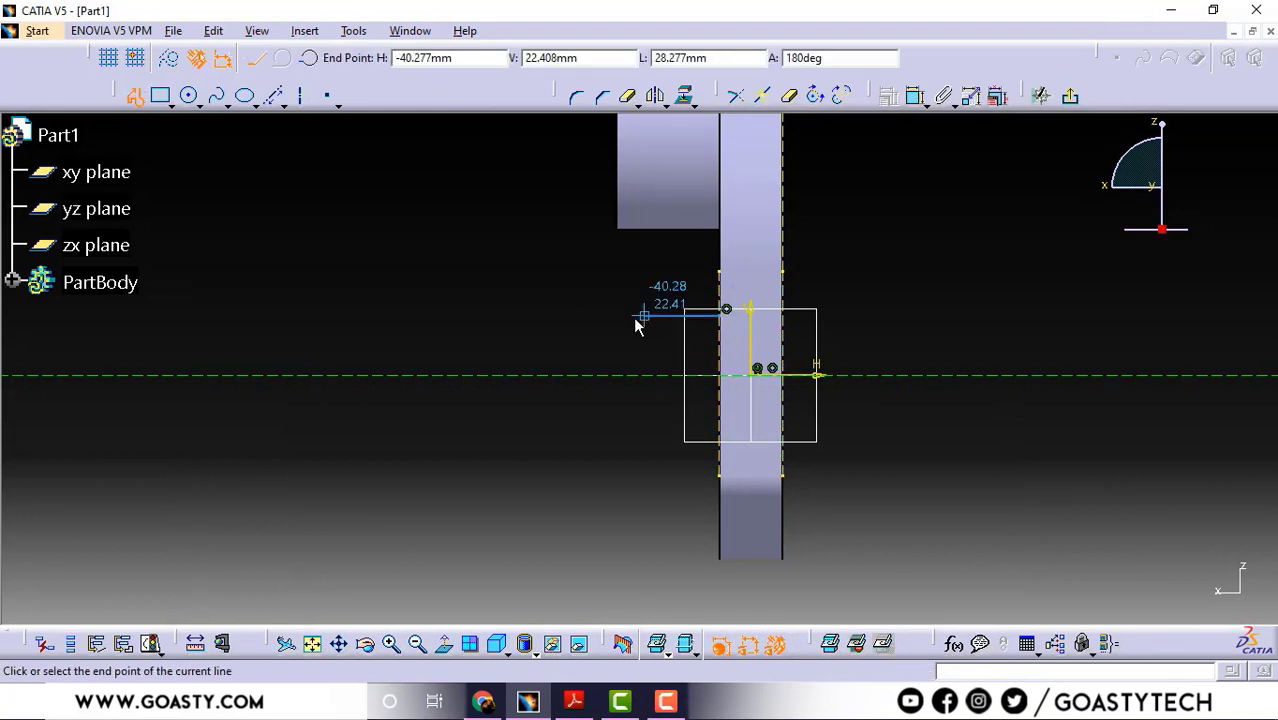
{"action": "left_click", "coordinate": [578, 315]}
{"action": "left_click", "coordinate": [577, 341]}
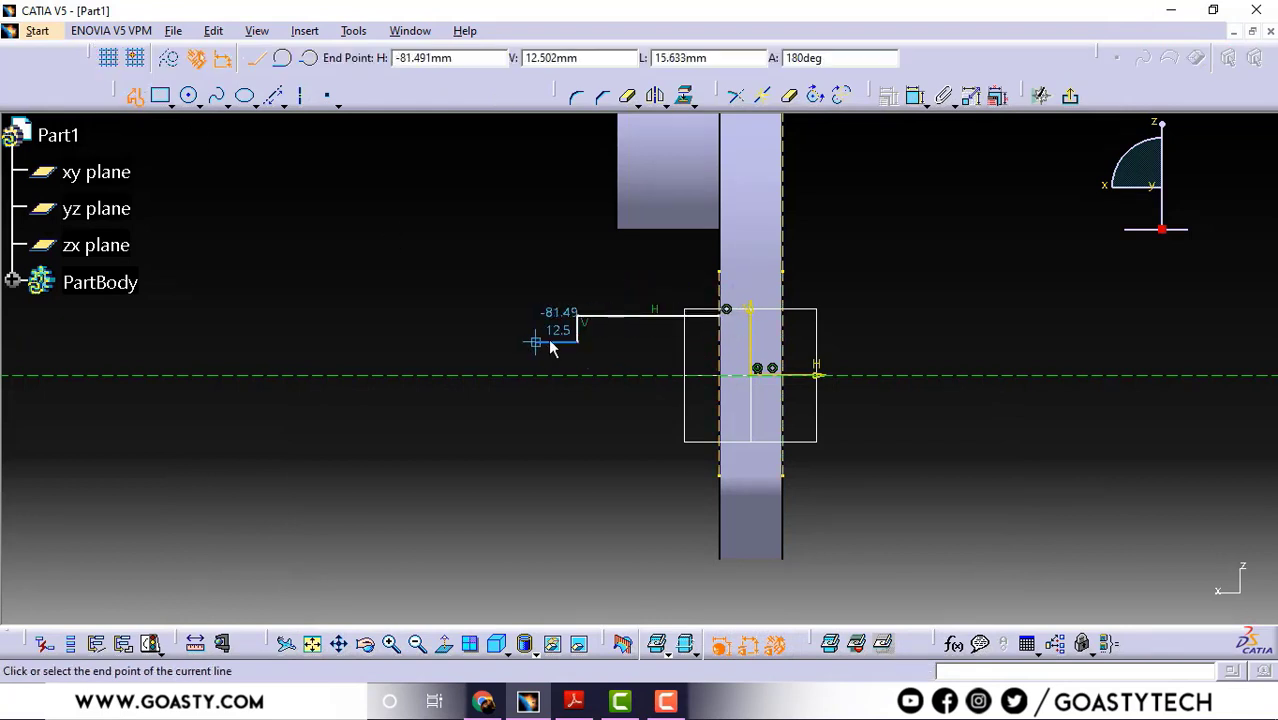
{"action": "left_click", "coordinate": [549, 341]}
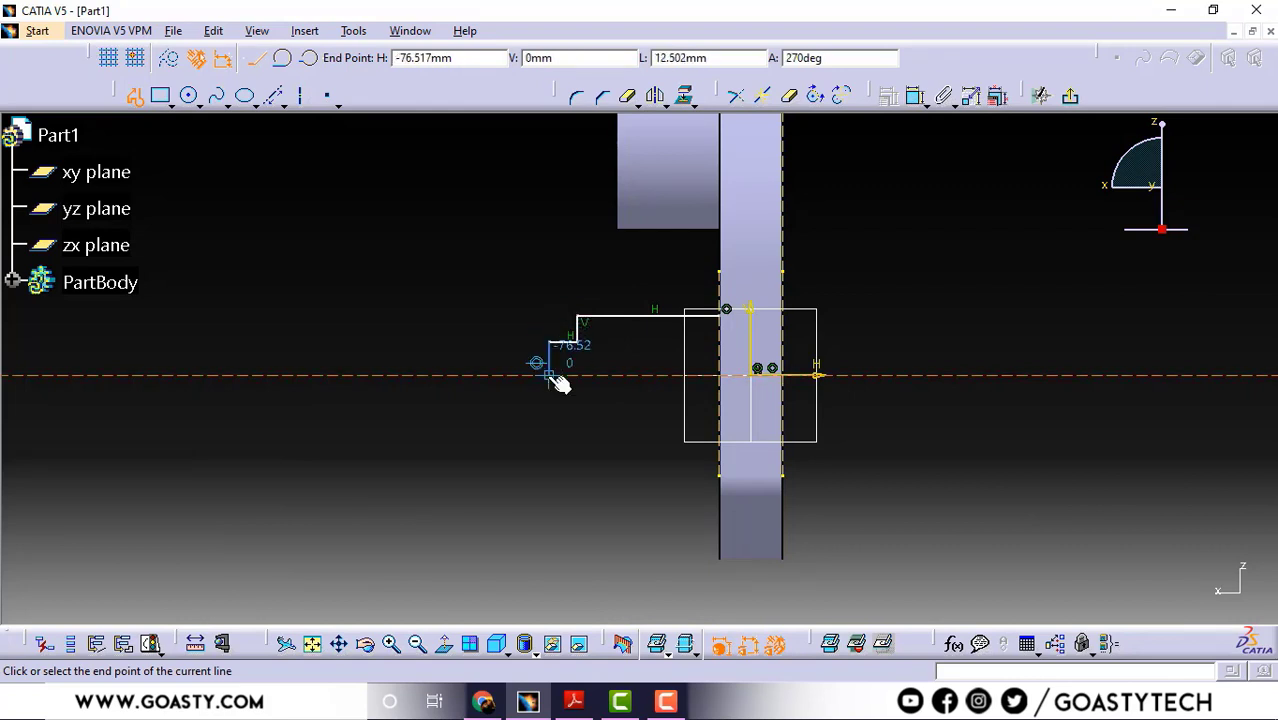
{"action": "left_click", "coordinate": [551, 375]}
{"action": "key", "text": "Escape"}
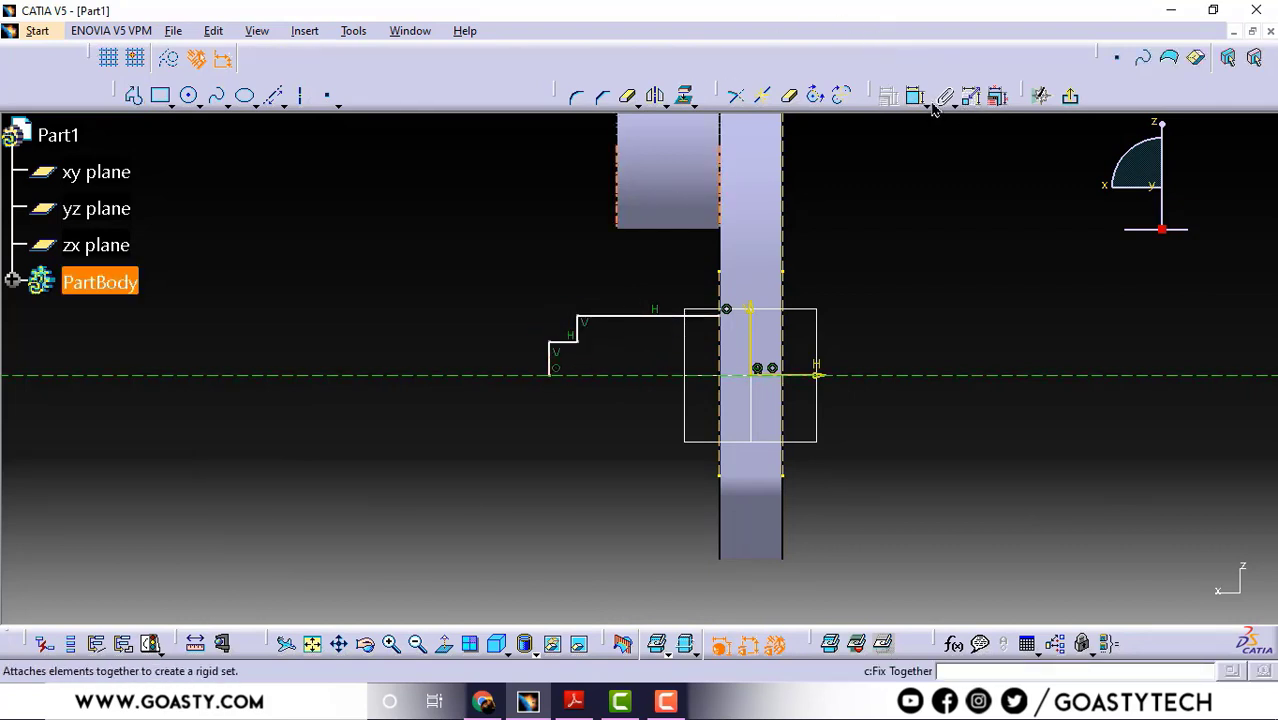
Dimension the profile's long horizontal line and set its length to 51 mm.
{"action": "left_click", "coordinate": [914, 96]}
{"action": "left_click", "coordinate": [625, 318]}
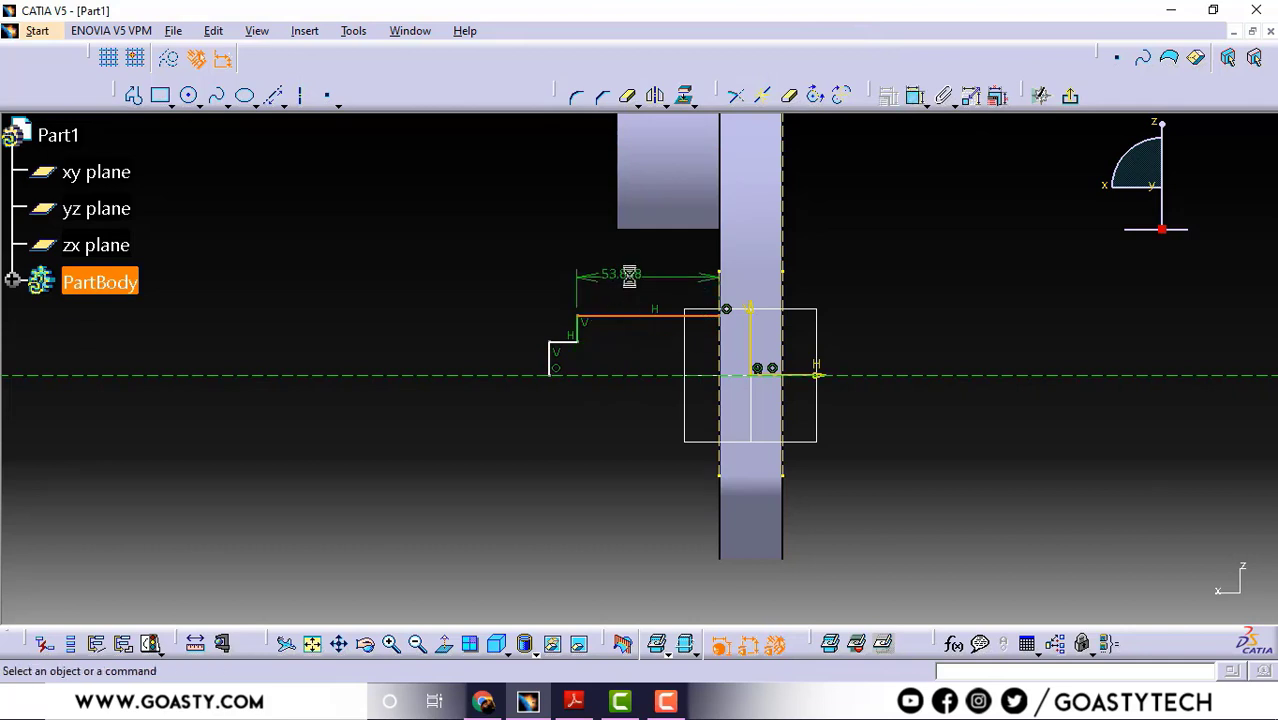
{"action": "left_click", "coordinate": [630, 274]}
{"action": "double_click", "coordinate": [630, 274]}
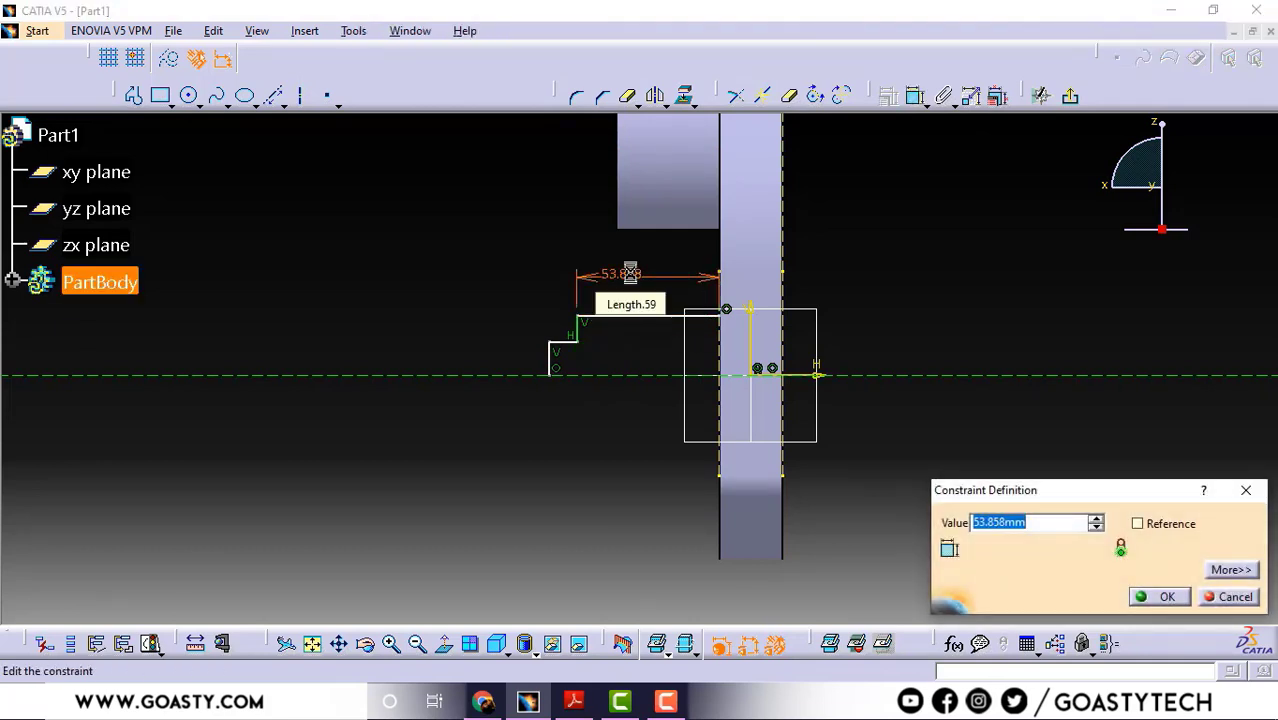
{"action": "type", "text": "51"}
{"action": "key", "text": "Return"}
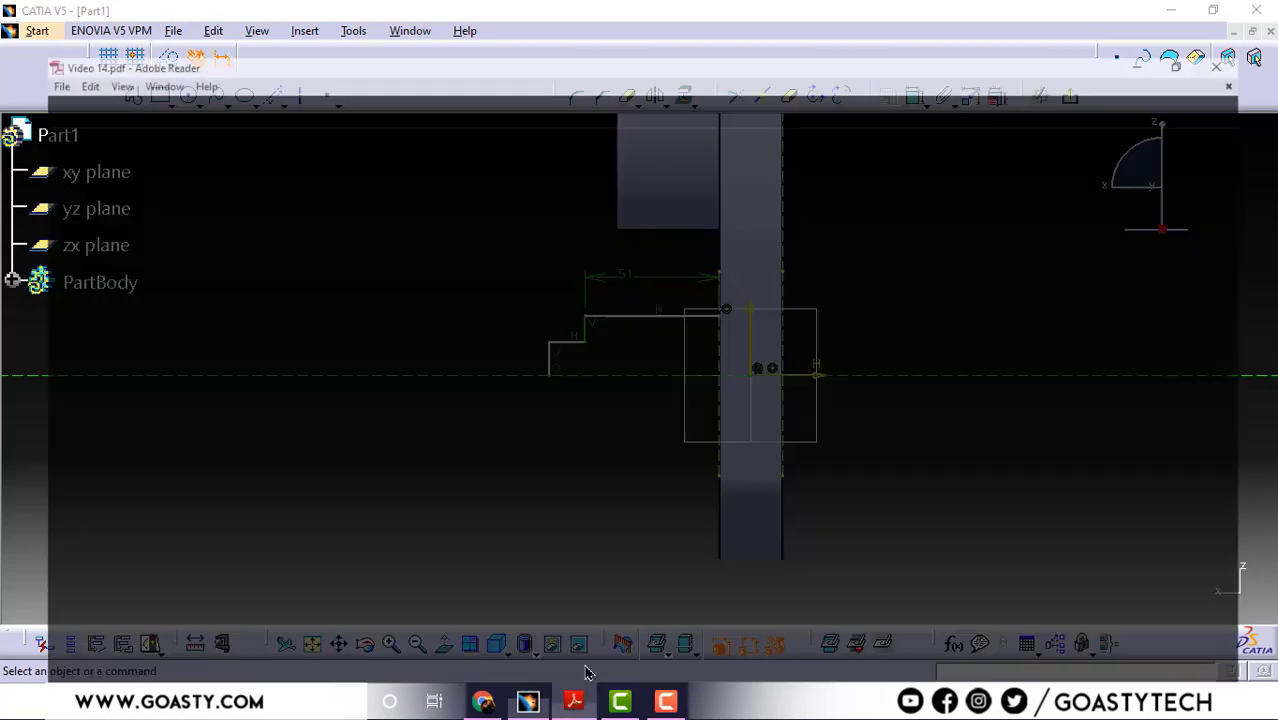
Consult section view A-A and Detail C in the PDF, then dimension the short outer step's height above the axis as 22.5 mm.
{"action": "left_click", "coordinate": [577, 701]}
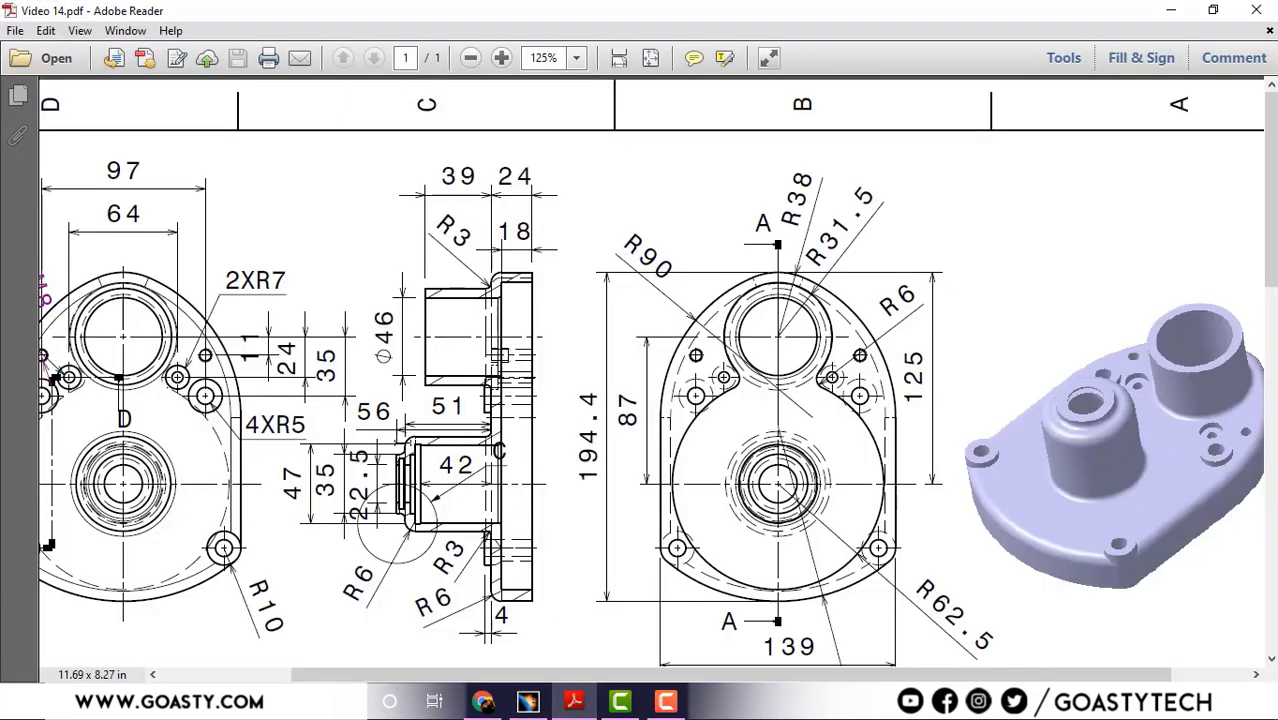
{"action": "scroll", "coordinate": [410, 456], "scroll_direction": "down", "scroll_amount": 5}
{"action": "scroll", "coordinate": [410, 456], "scroll_direction": "right", "scroll_amount": 2}
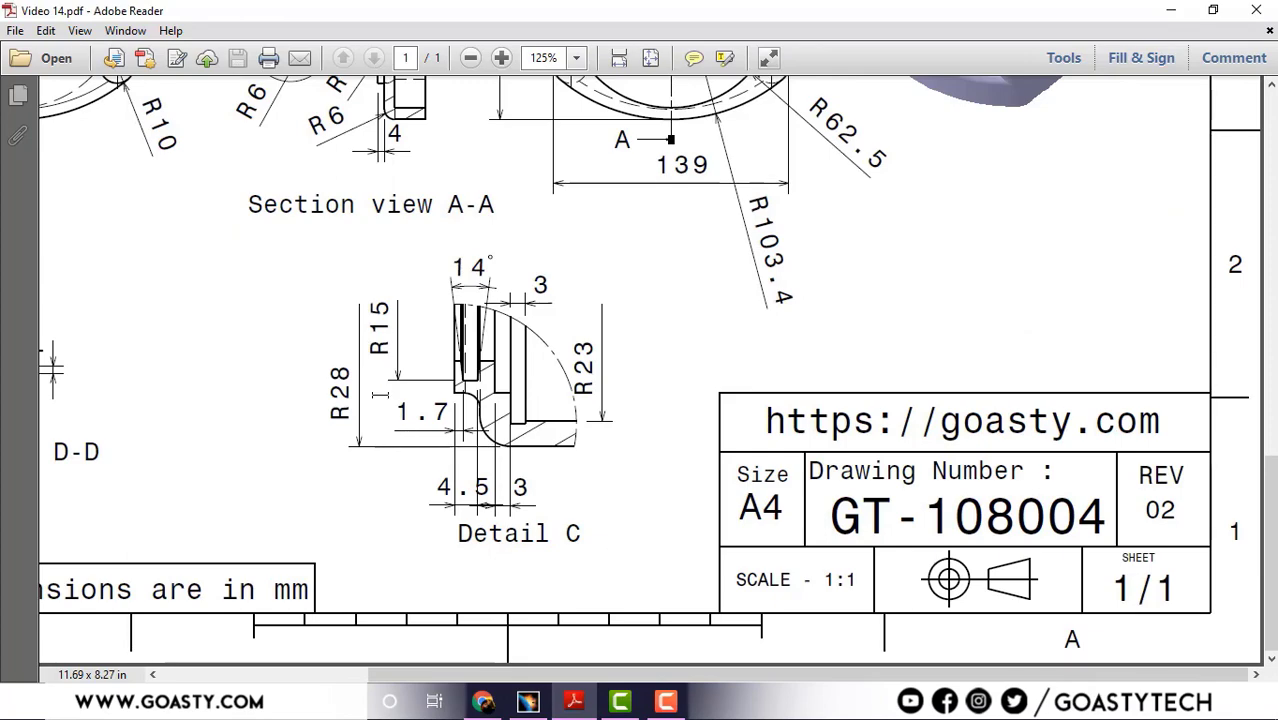
{"action": "scroll", "coordinate": [401, 410], "scroll_direction": "up", "scroll_amount": 5}
{"action": "scroll", "coordinate": [401, 410], "scroll_direction": "left", "scroll_amount": 2}
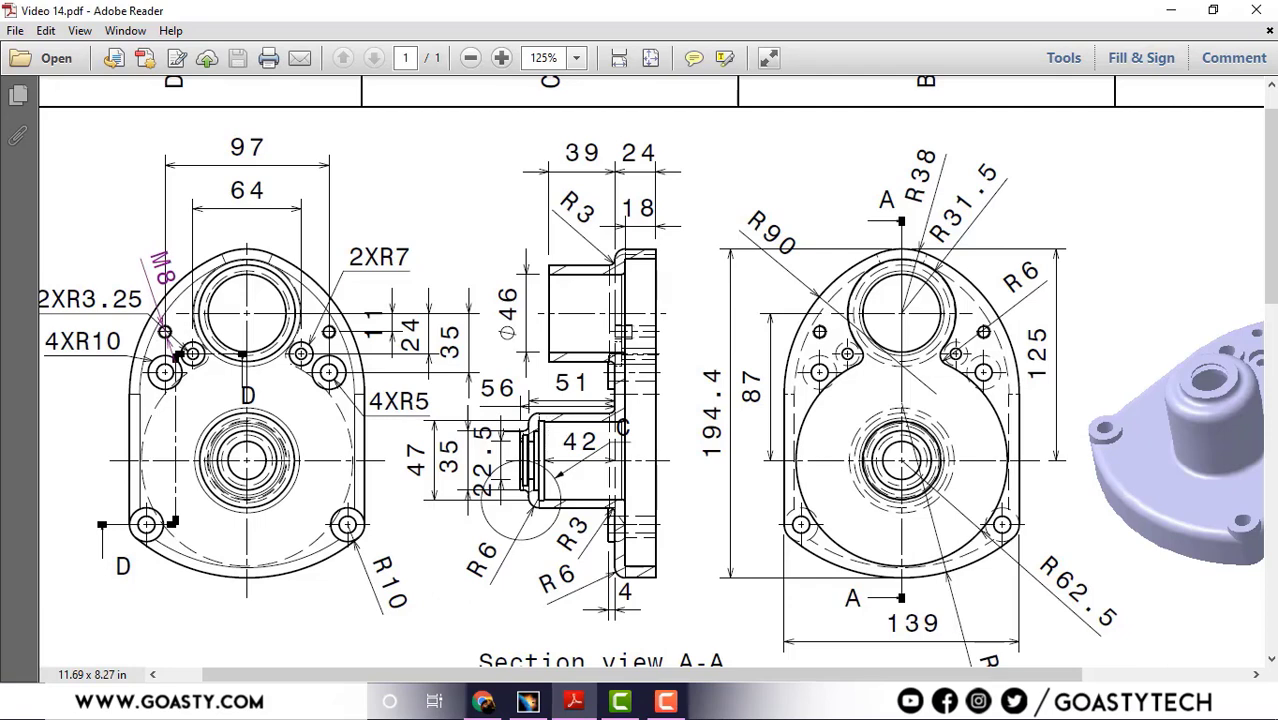
{"action": "left_click", "coordinate": [1171, 10]}
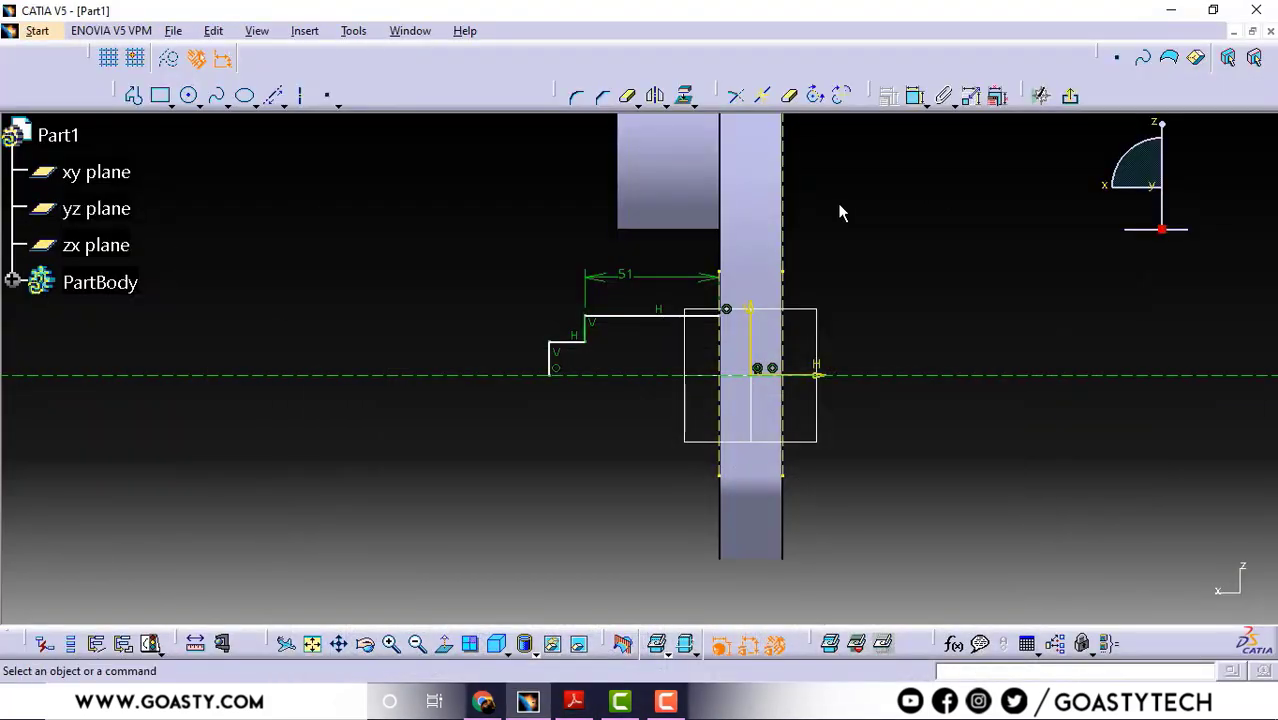
{"action": "left_click", "coordinate": [914, 95]}
{"action": "left_click", "coordinate": [593, 380]}
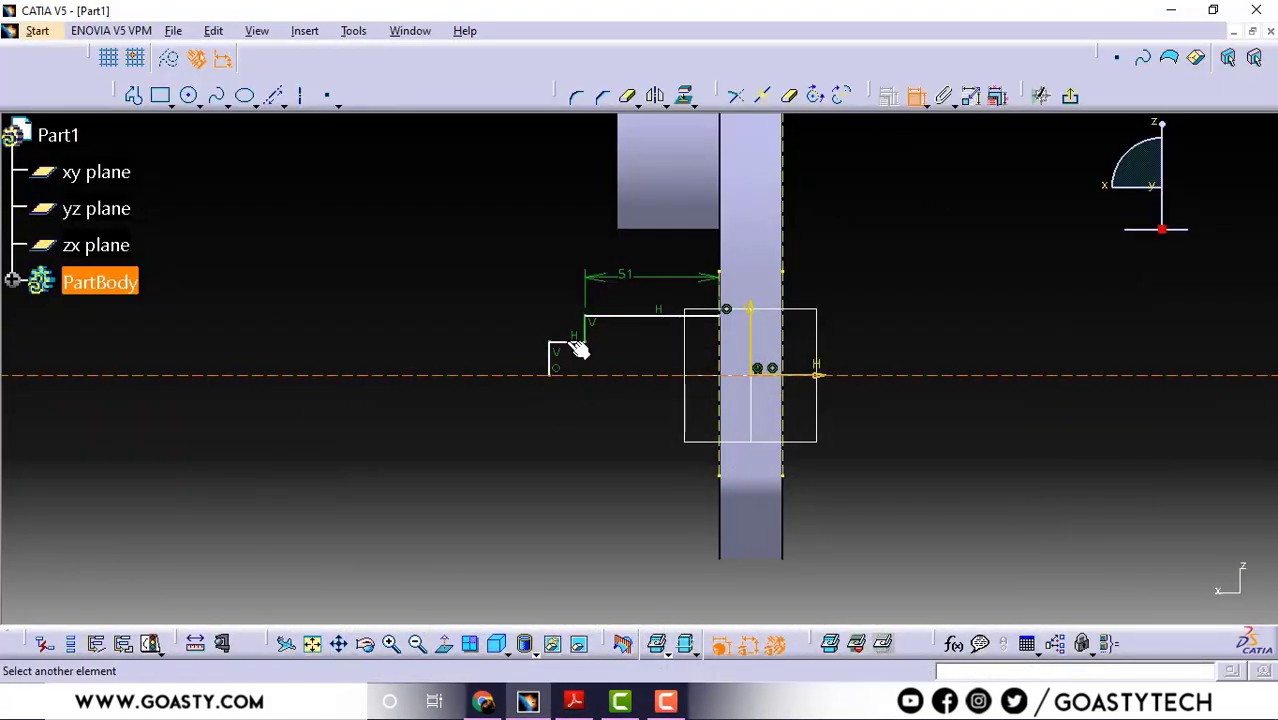
{"action": "left_click", "coordinate": [568, 344]}
{"action": "left_click", "coordinate": [462, 292]}
{"action": "double_click", "coordinate": [481, 293]}
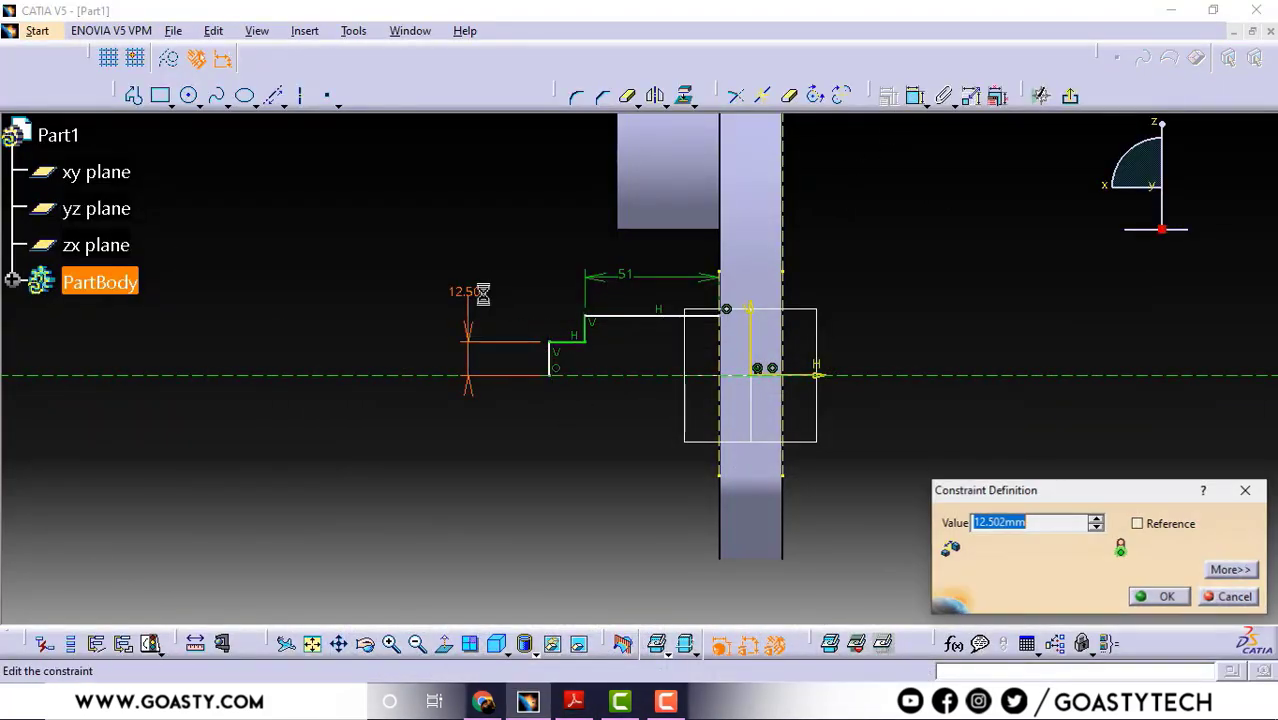
{"action": "type", "text": "22"}
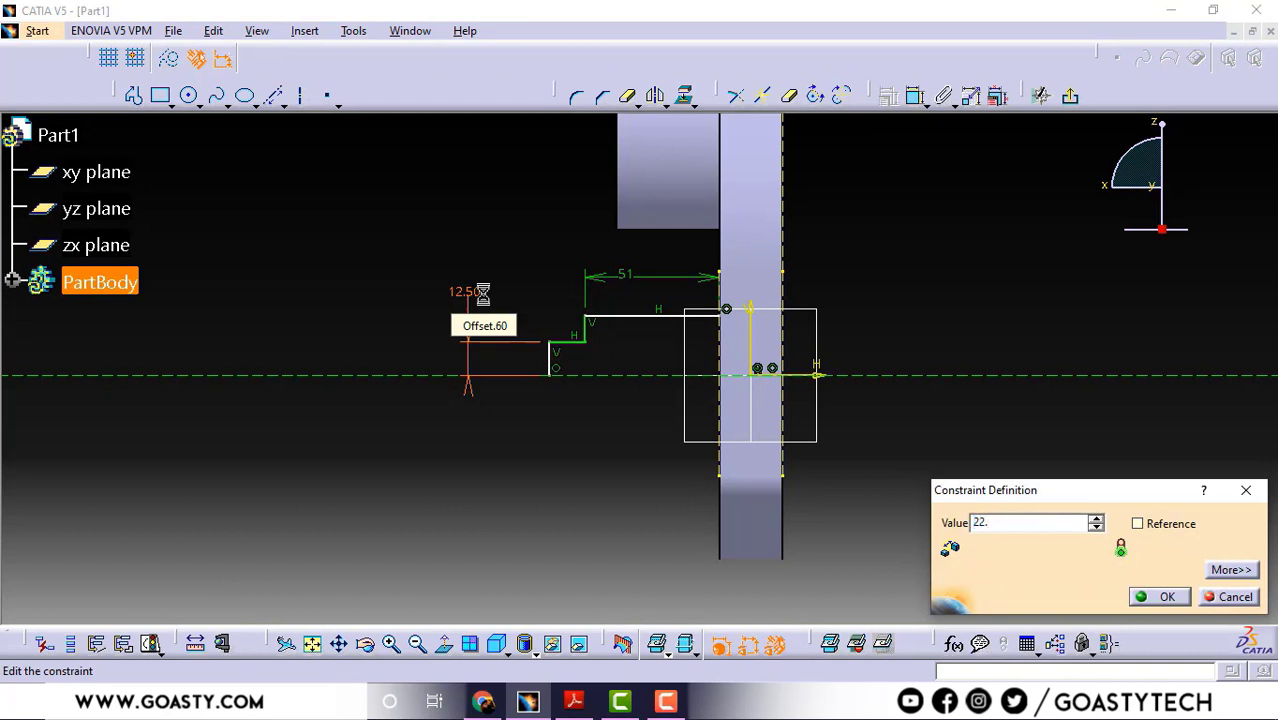
{"action": "type", "text": ".5"}
{"action": "key", "text": "Return"}
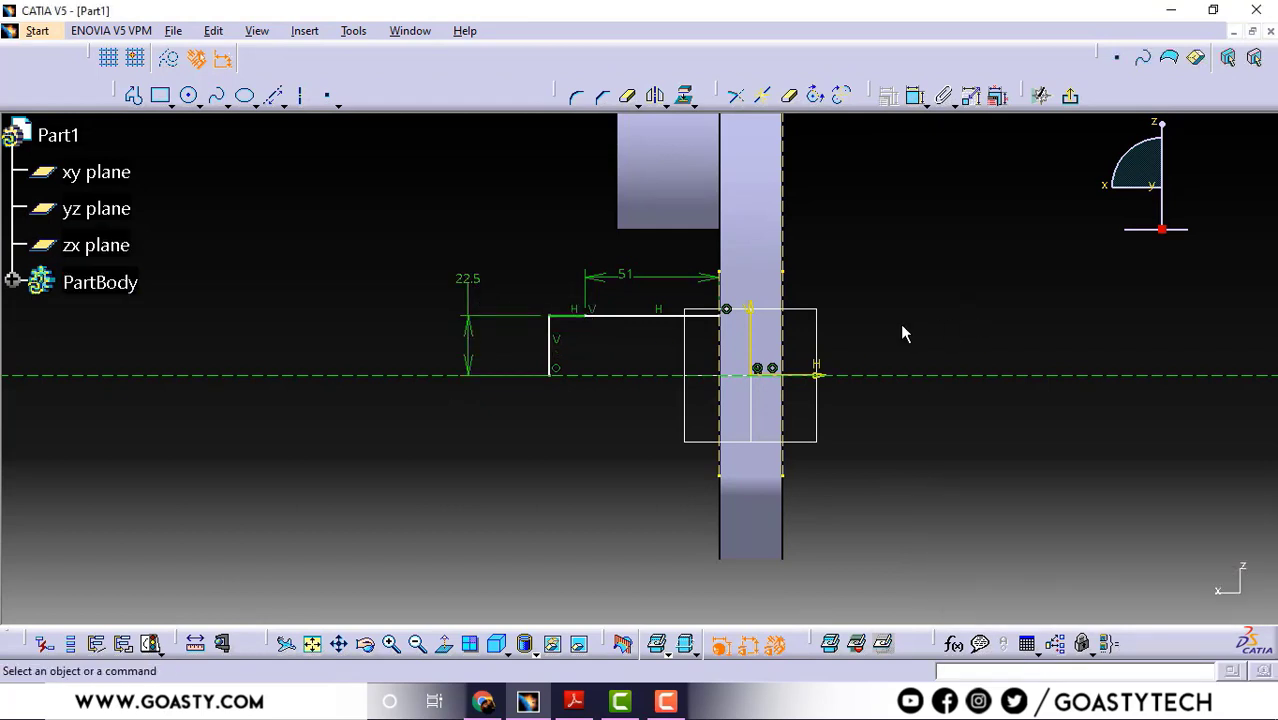
Recheck section view A-A in the PDF and set the short outer step's height above the axis to 11.25 mm.
{"action": "left_click", "coordinate": [575, 700]}
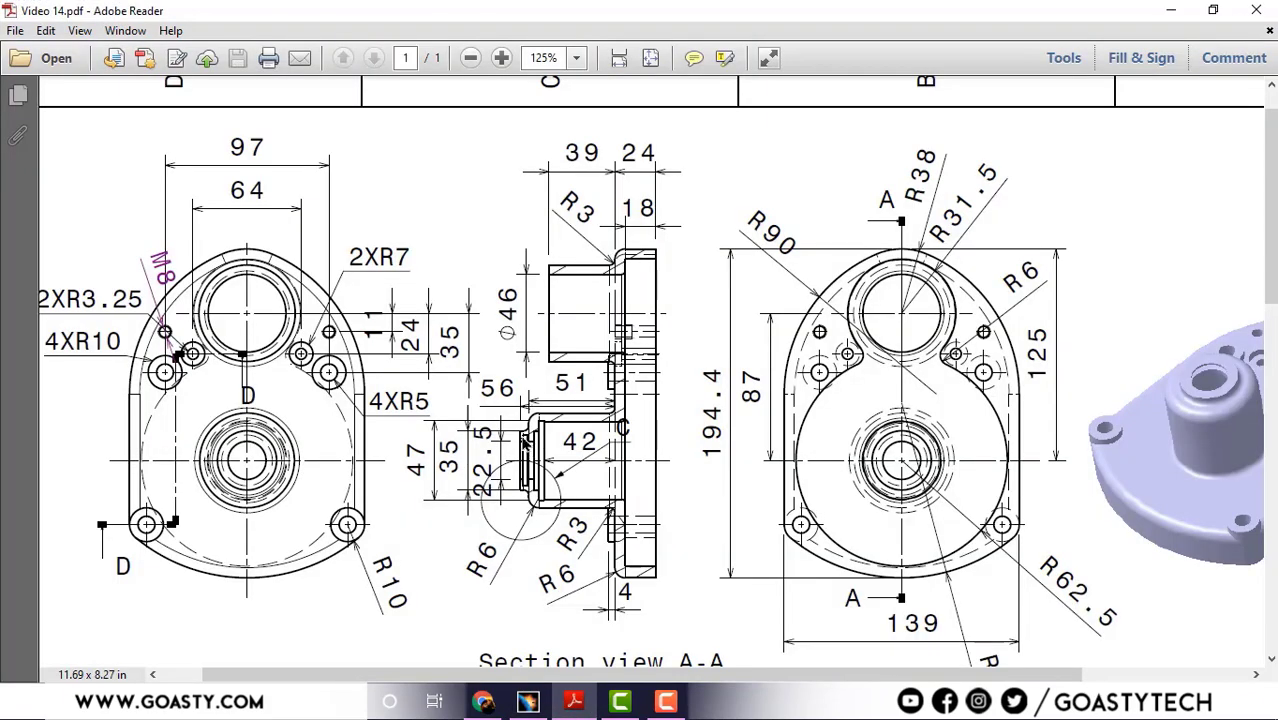
{"action": "left_click", "coordinate": [1171, 9]}
{"action": "double_click", "coordinate": [476, 282]}
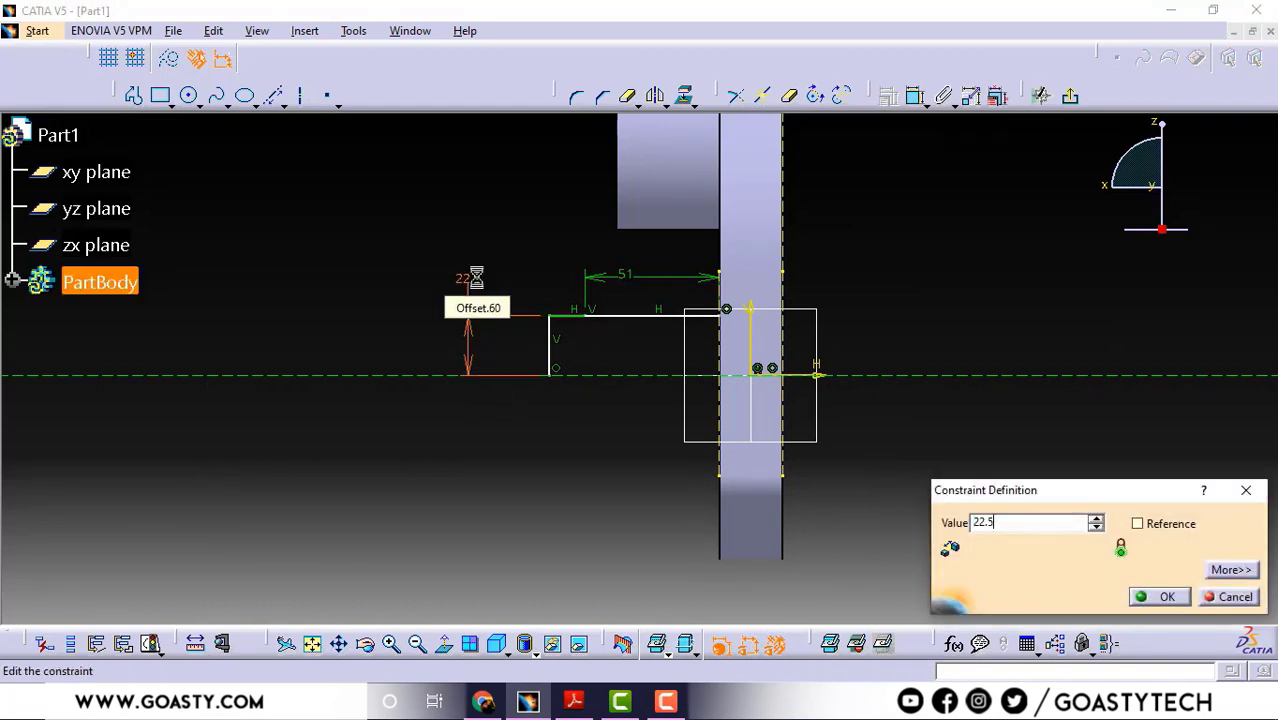
{"action": "key", "text": "Return"}
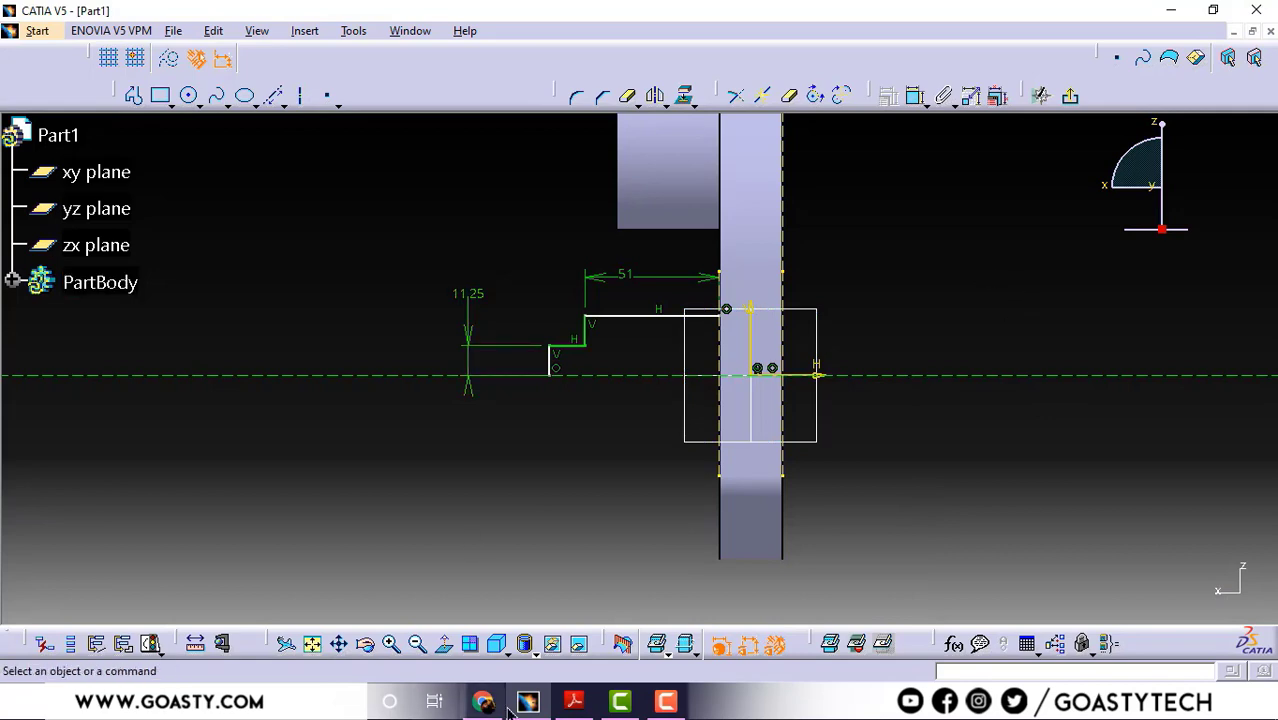
Consult Detail C in the PDF, then dimension the long horizontal line's distance from the axis and set it to 23 mm.
{"action": "left_click", "coordinate": [574, 701]}
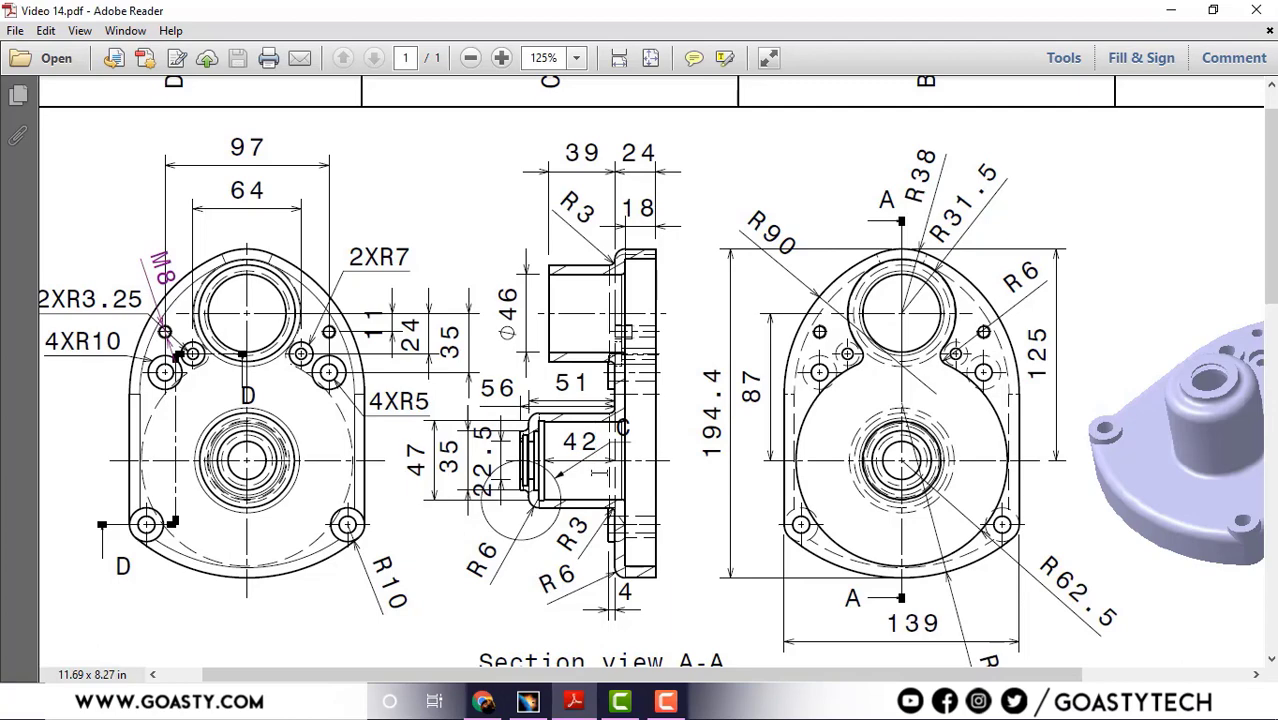
{"action": "scroll", "coordinate": [790, 482], "scroll_direction": "down", "scroll_amount": 5}
{"action": "scroll", "coordinate": [790, 482], "scroll_direction": "right", "scroll_amount": 2}
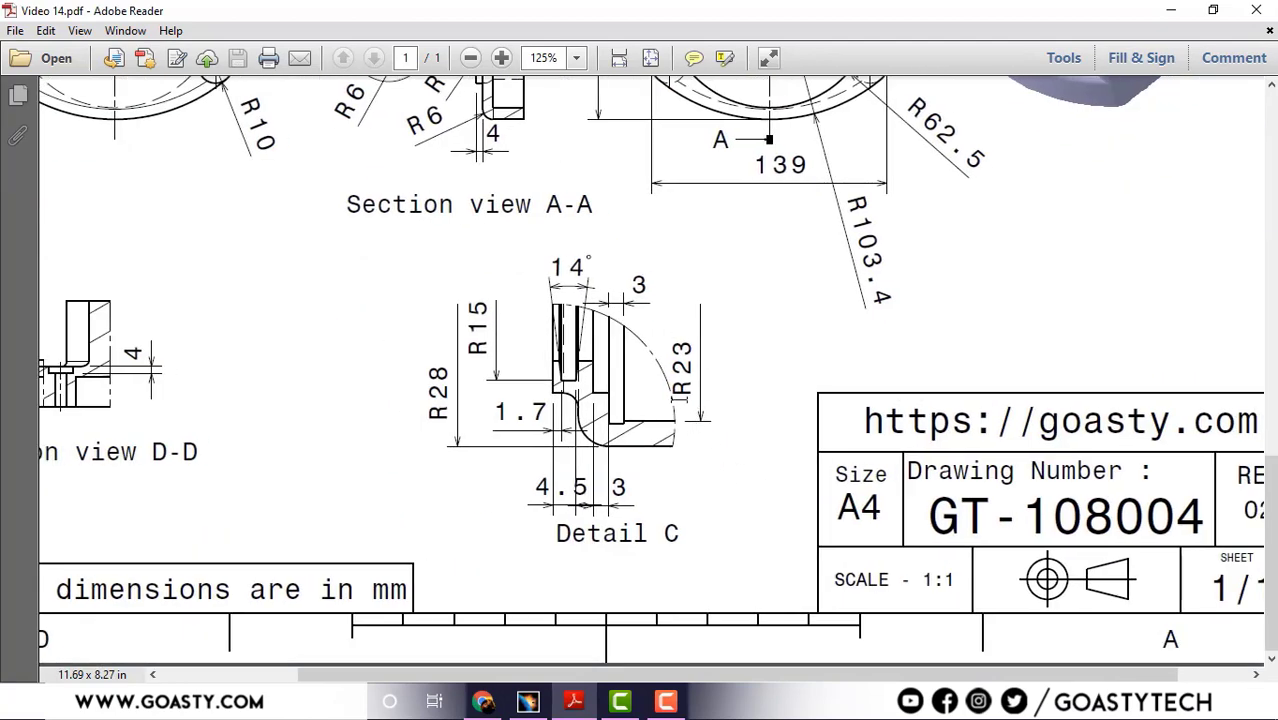
{"action": "left_click", "coordinate": [1171, 10]}
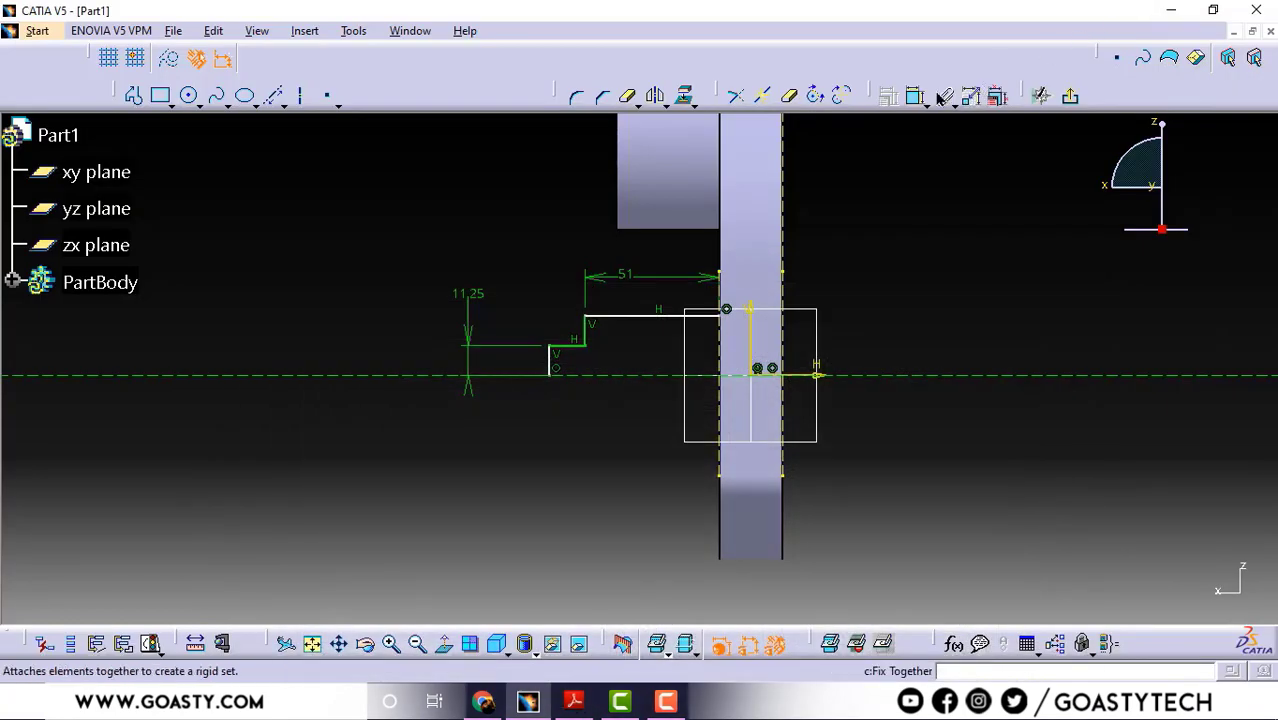
{"action": "left_click", "coordinate": [921, 97]}
{"action": "left_click", "coordinate": [667, 376]}
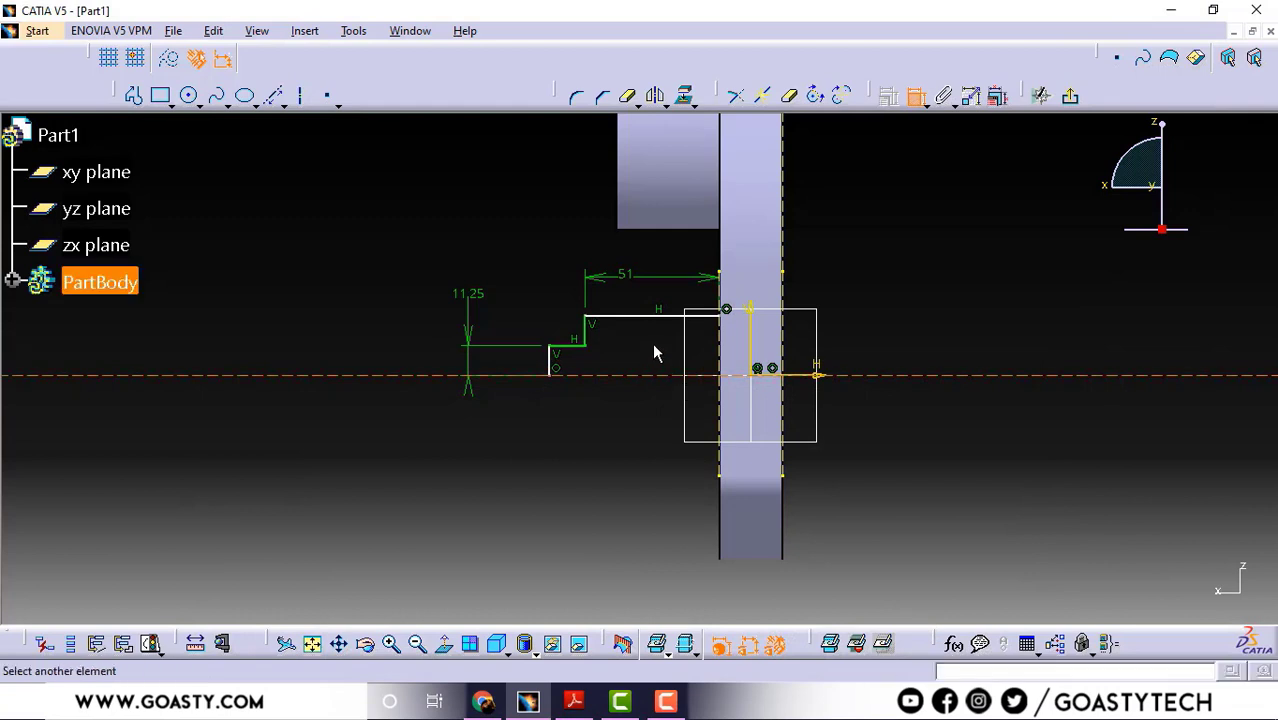
{"action": "left_click", "coordinate": [667, 322]}
{"action": "left_click", "coordinate": [664, 344]}
{"action": "double_click", "coordinate": [668, 348]}
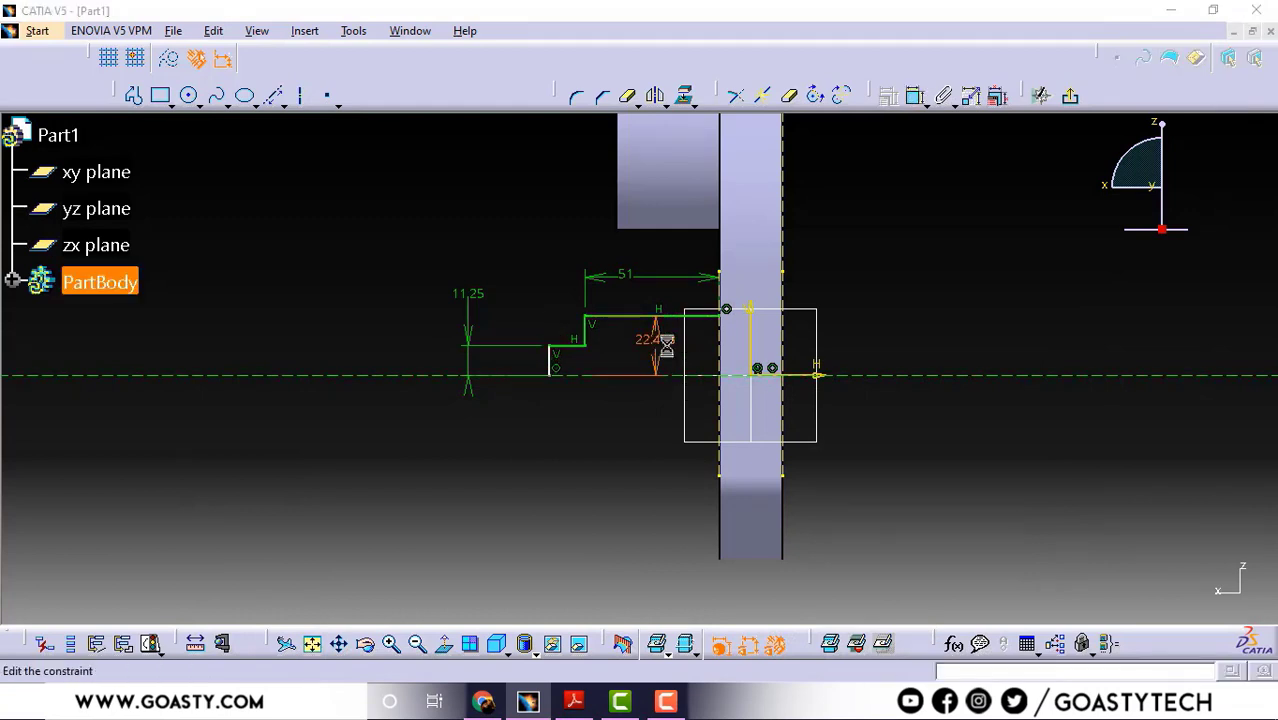
{"action": "type", "text": "23"}
{"action": "key", "text": "Return"}
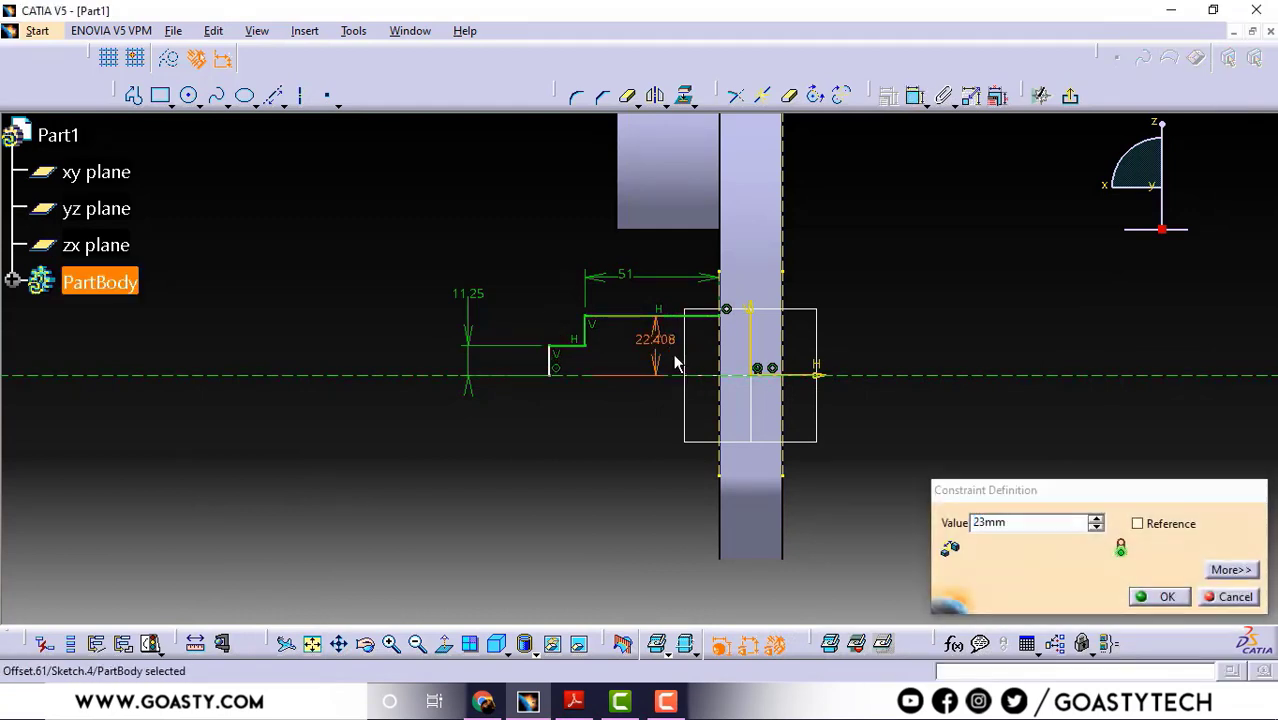
Check the boss length in section view A-A, then dimension the outermost vertical line from the boss-side plate edge as 56 mm.
{"action": "left_click", "coordinate": [574, 701]}
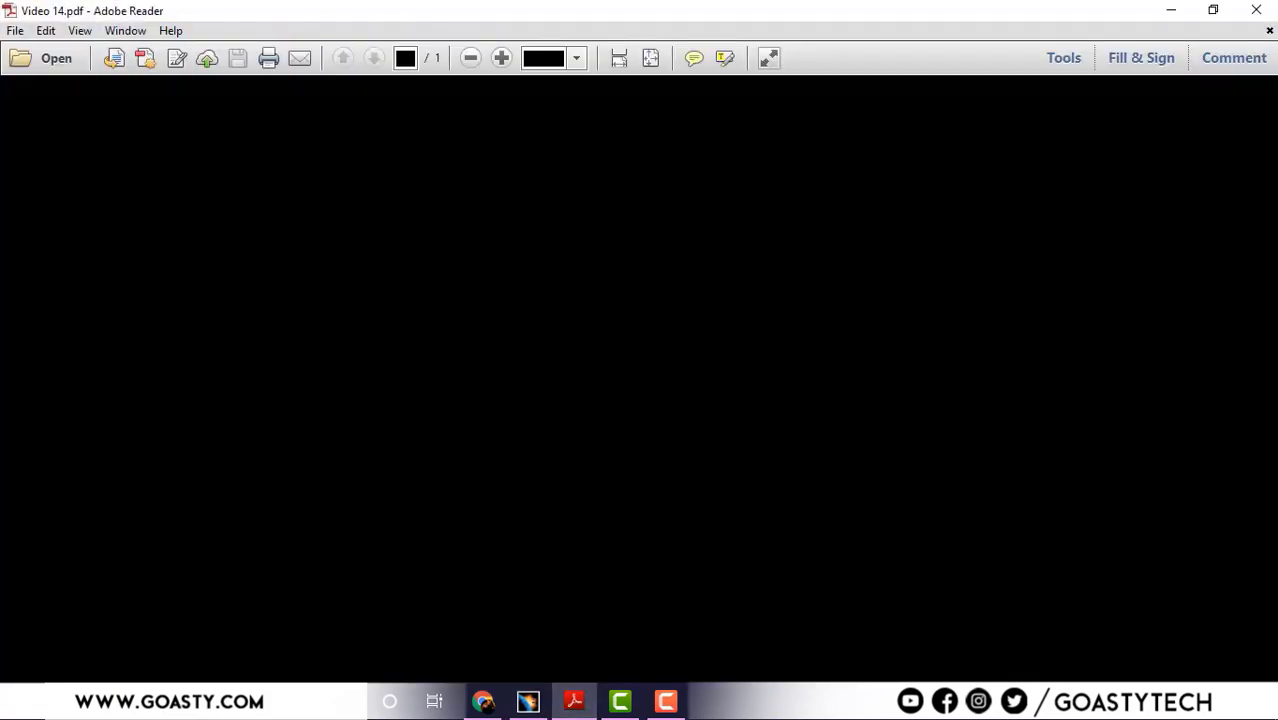
{"action": "scroll", "coordinate": [448, 397], "scroll_direction": "up", "scroll_amount": 10}
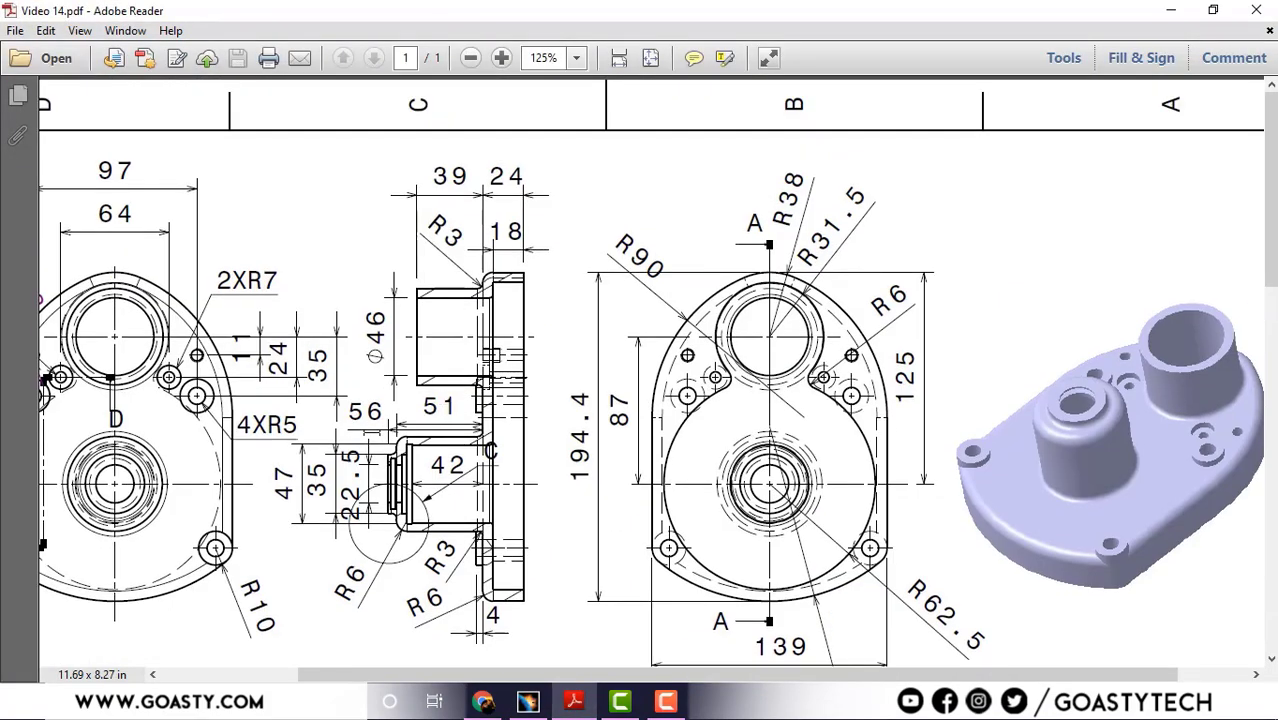
{"action": "left_click", "coordinate": [1170, 11]}
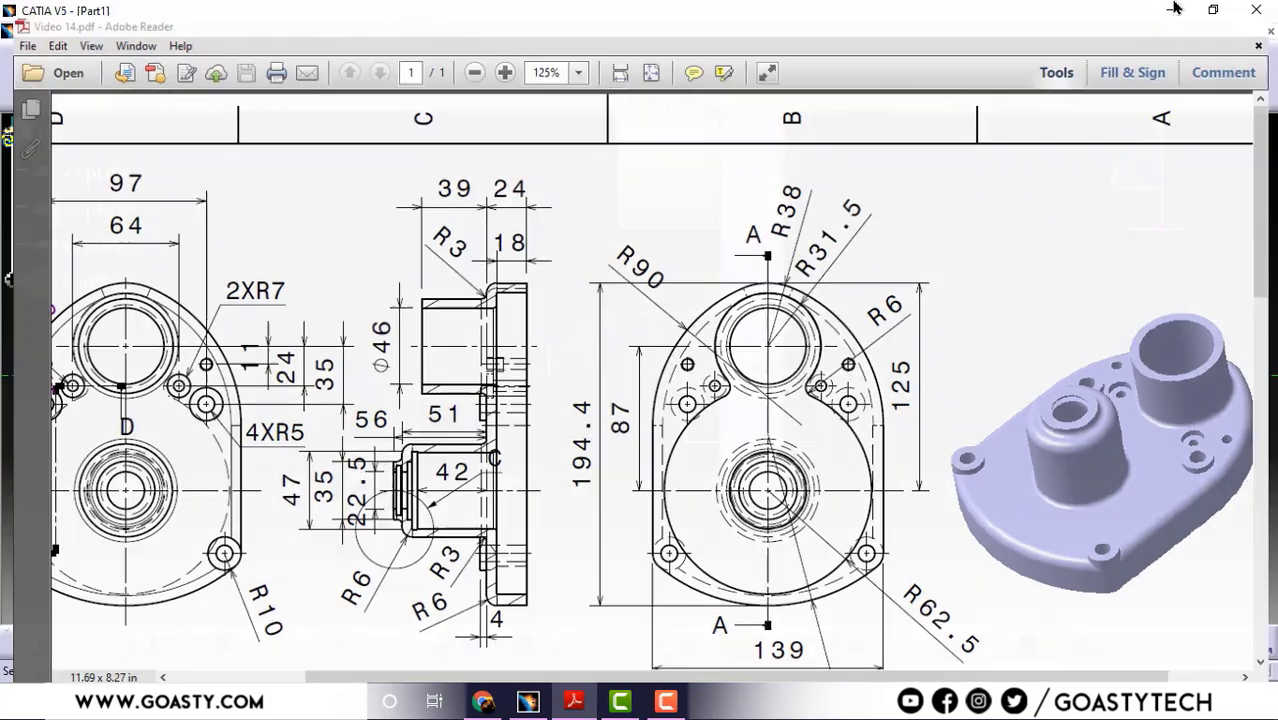
{"action": "left_click", "coordinate": [912, 98]}
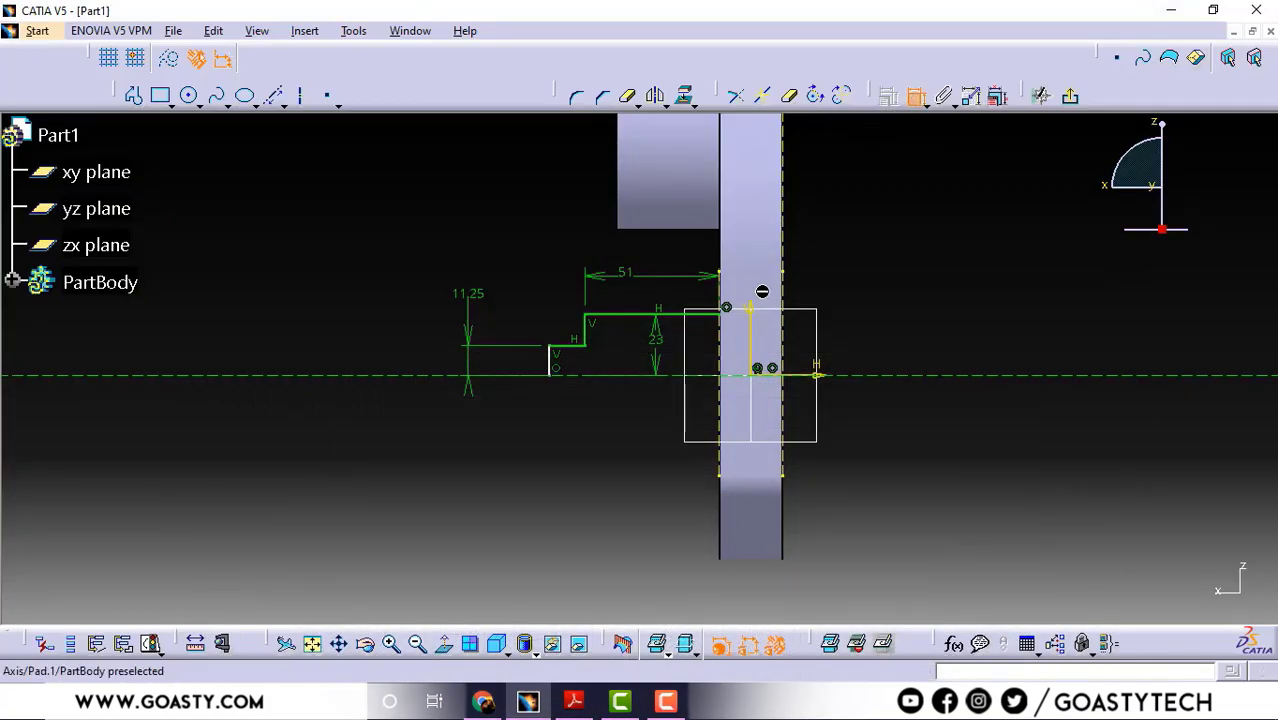
{"action": "left_click", "coordinate": [720, 345]}
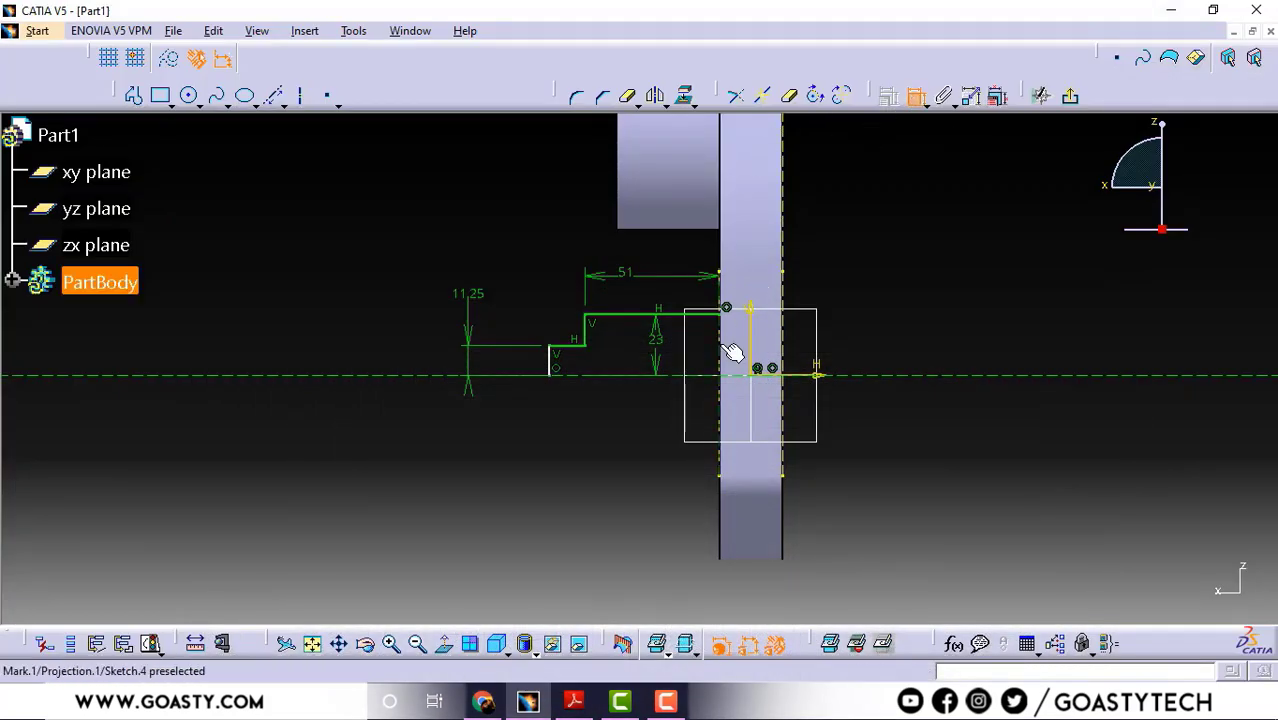
{"action": "left_click", "coordinate": [550, 358]}
{"action": "left_click", "coordinate": [520, 228]}
{"action": "double_click", "coordinate": [518, 228]}
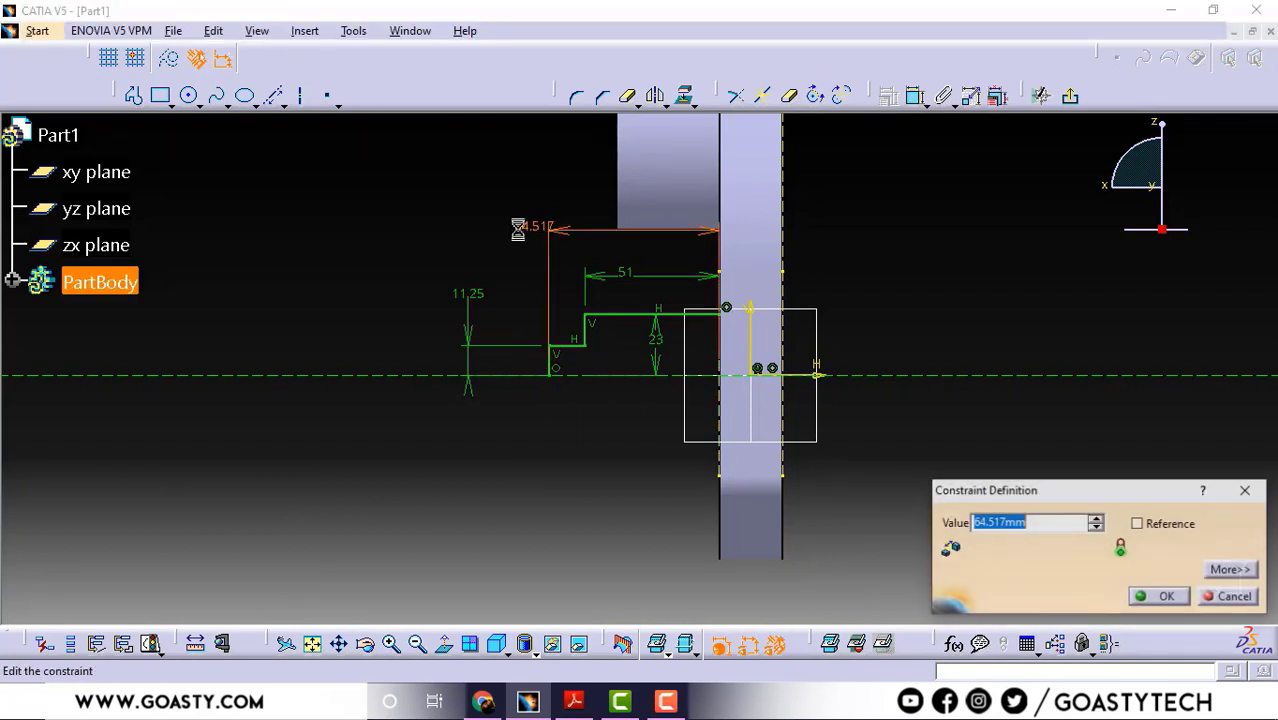
{"action": "type", "text": "56"}
{"action": "key", "text": "Return"}
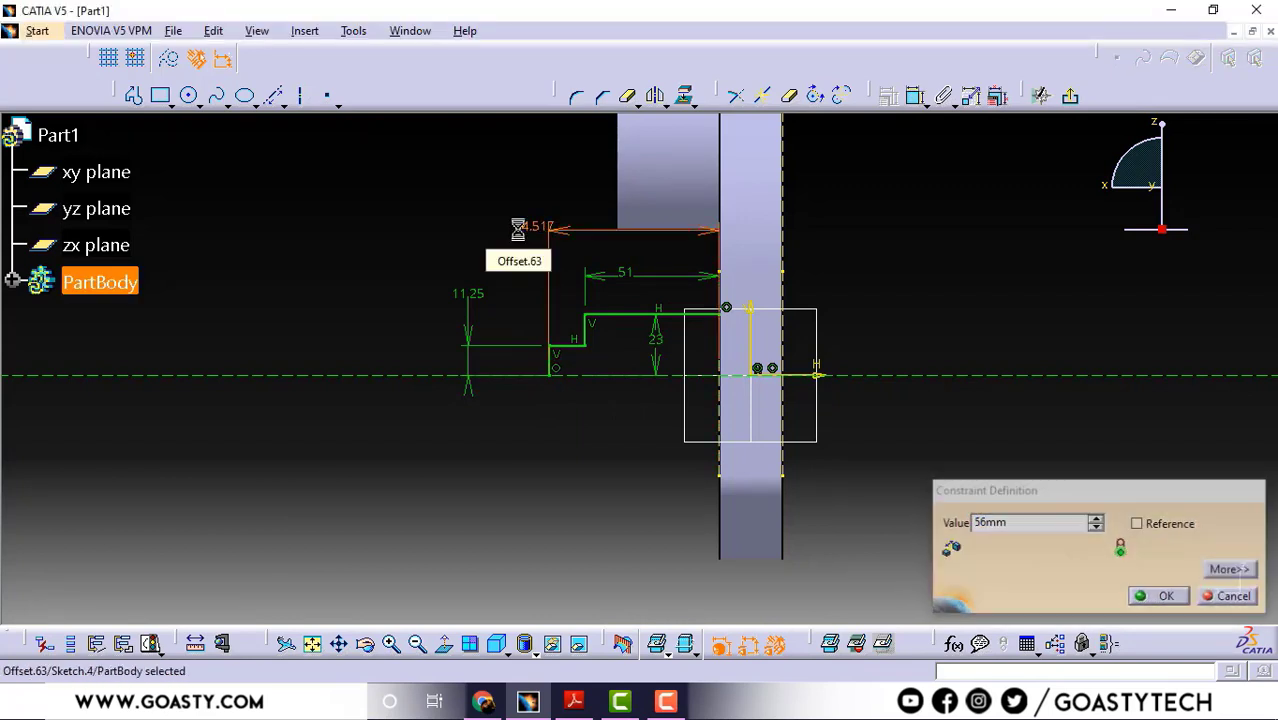
Review section view A-A and Detail C in the PDF, then set the long horizontal line's distance from the axis to 28 mm.
{"action": "left_click", "coordinate": [573, 700]}
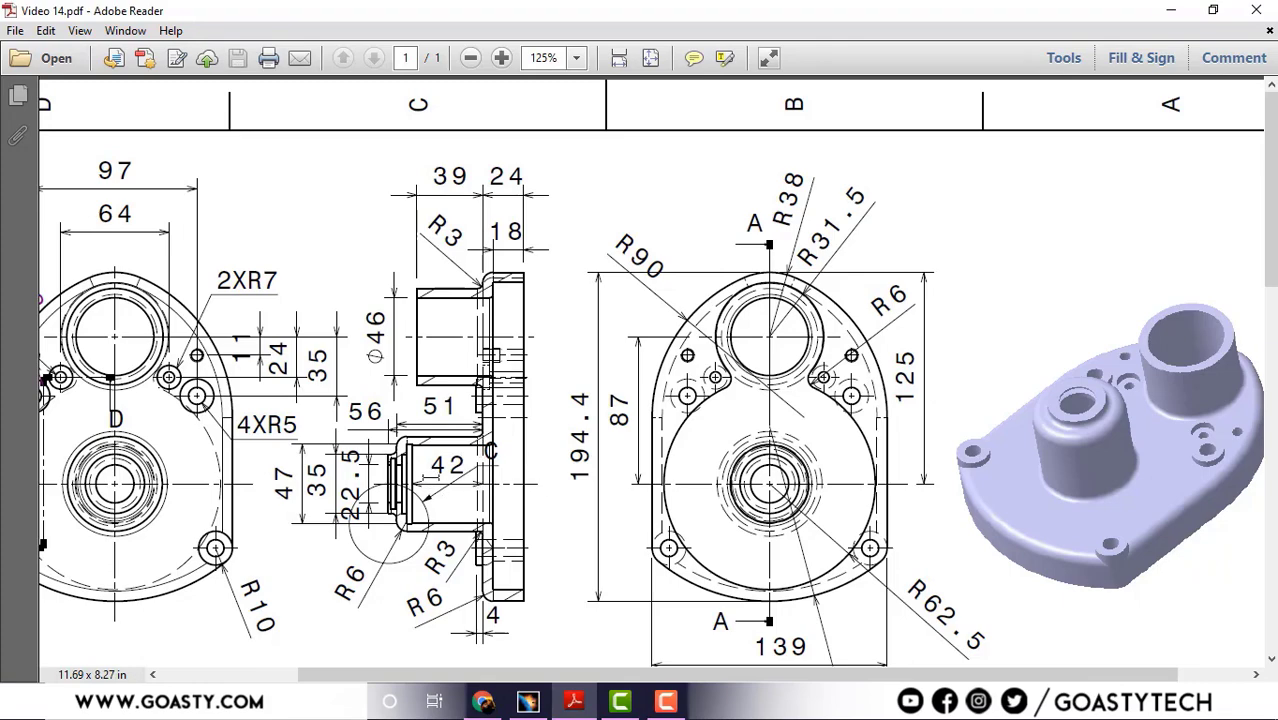
{"action": "left_click_drag", "start_coordinate": [467, 492], "coordinate": [372, 10]}
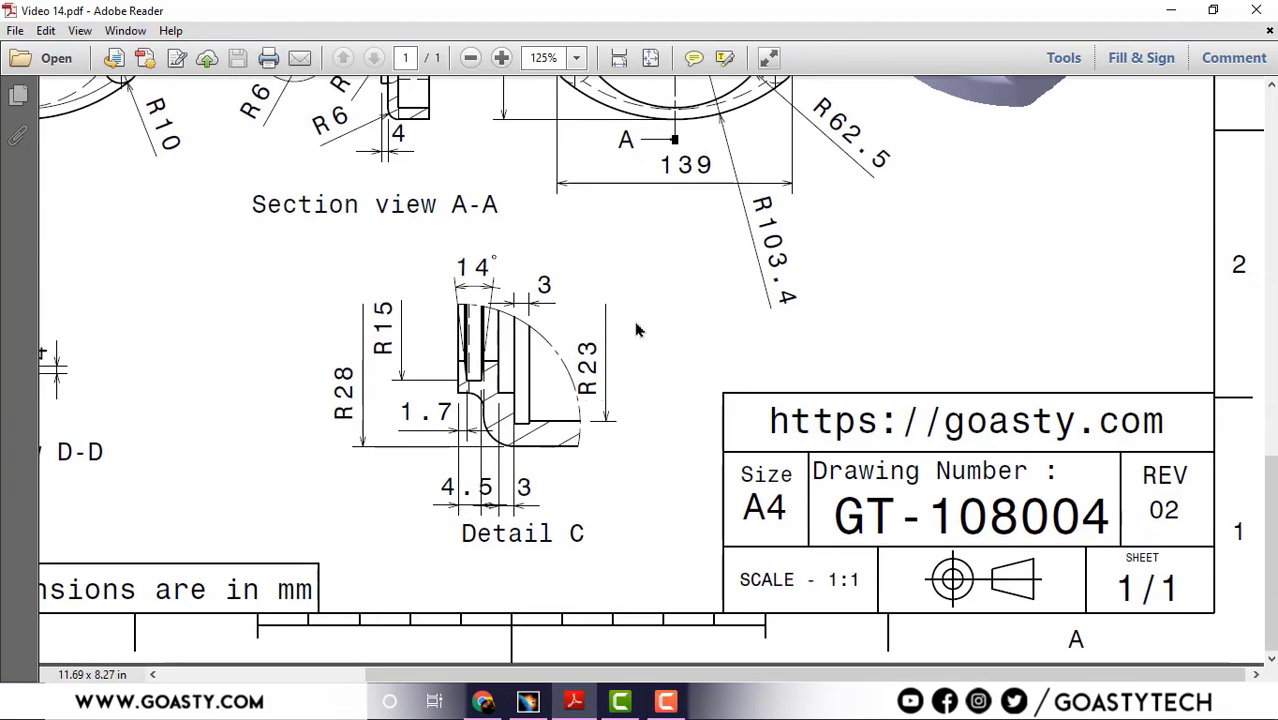
{"action": "left_click", "coordinate": [1170, 9]}
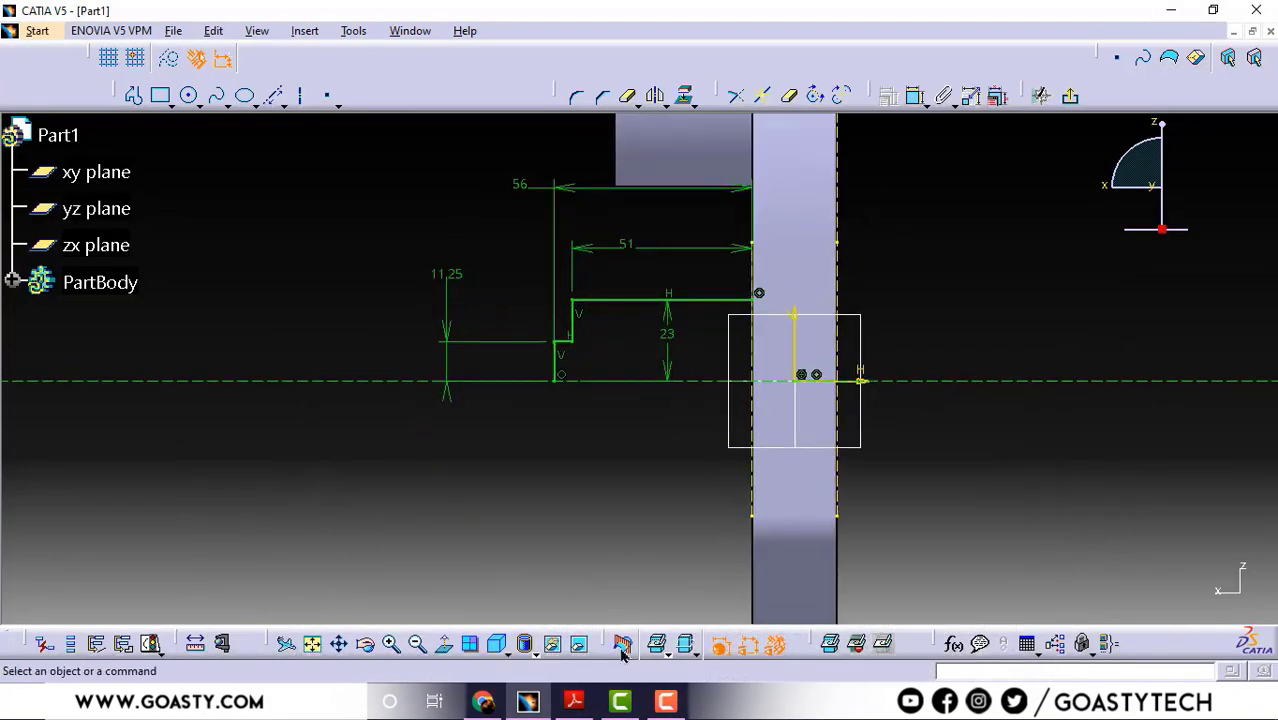
{"action": "left_click", "coordinate": [574, 701]}
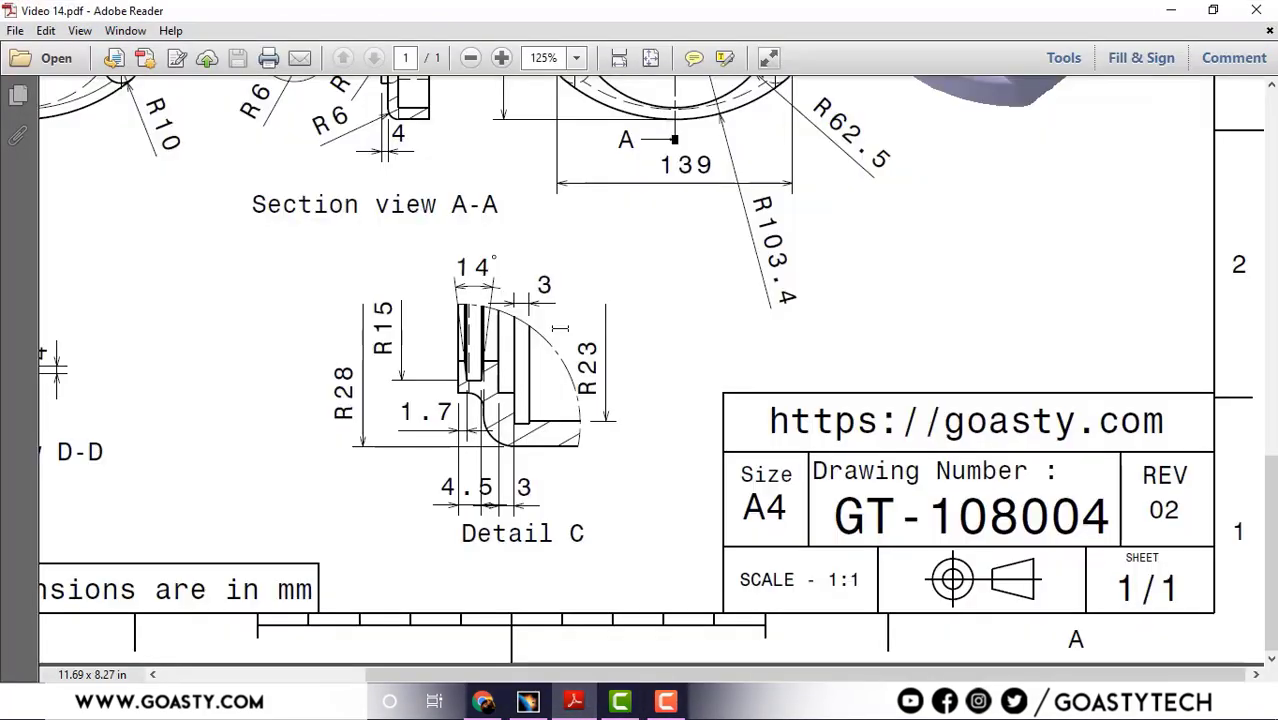
{"action": "mouse_move", "coordinate": [355, 378]}
{"action": "middle_mouse_down"}
{"action": "mouse_move", "coordinate": [334, 348]}
{"action": "mouse_move", "coordinate": [378, 358]}
{"action": "middle_mouse_up"}
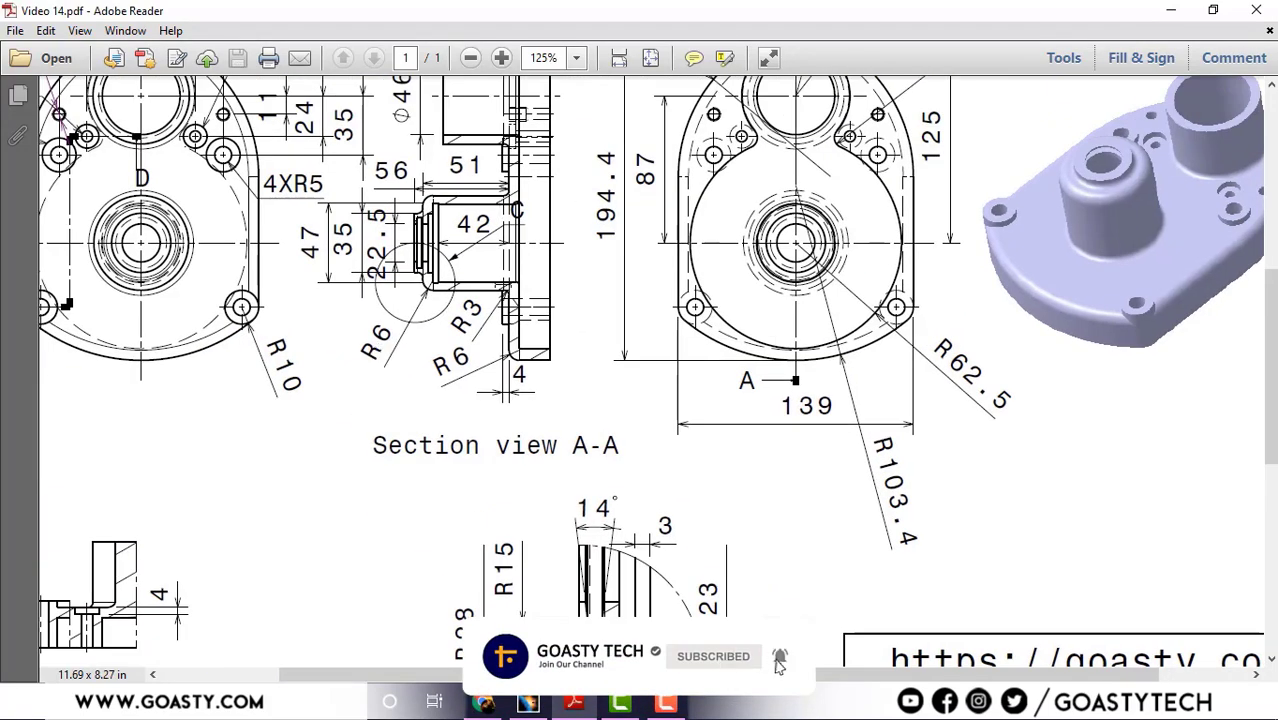
{"action": "mouse_move", "coordinate": [373, 348]}
{"action": "middle_mouse_down"}
{"action": "mouse_move", "coordinate": [362, 354]}
{"action": "mouse_move", "coordinate": [377, 417]}
{"action": "mouse_move", "coordinate": [390, 418]}
{"action": "middle_mouse_up"}
{"action": "middle_click_drag", "start_coordinate": [569, 429], "coordinate": [590, 150]}
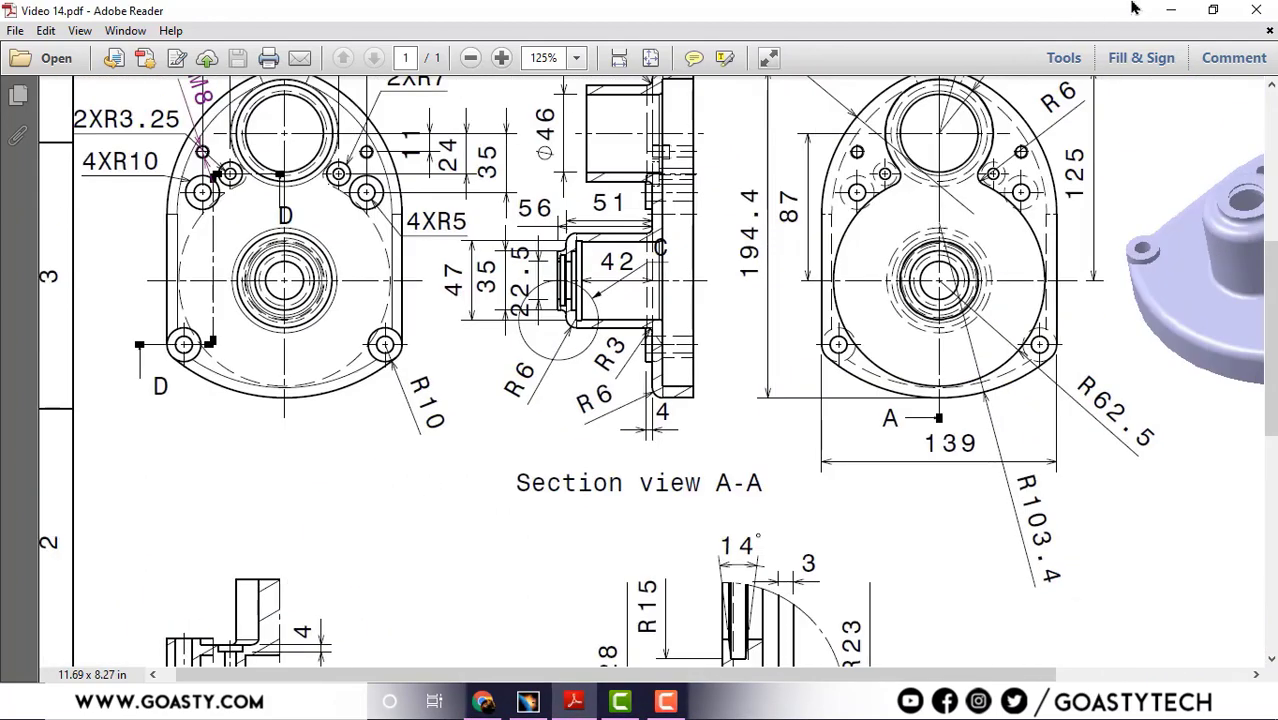
{"action": "left_click", "coordinate": [1166, 10]}
{"action": "double_click", "coordinate": [668, 335]}
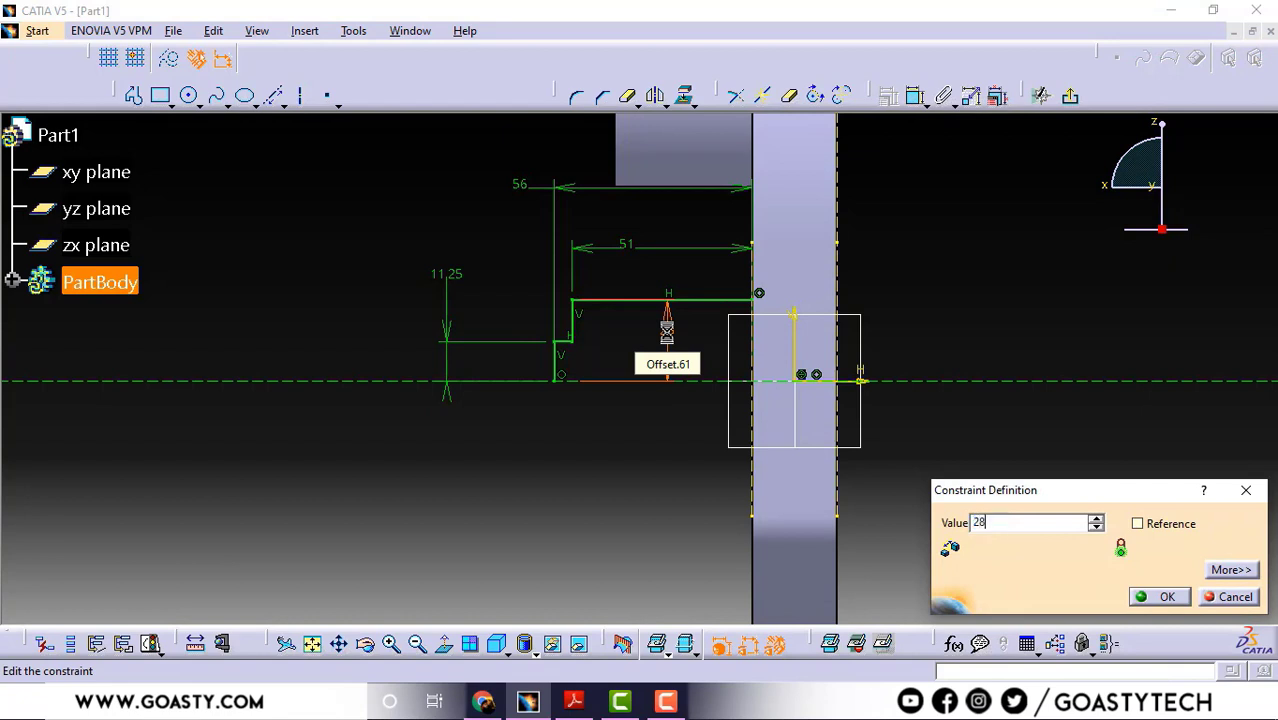
{"action": "type", "text": "28"}
{"action": "key", "text": "Return"}
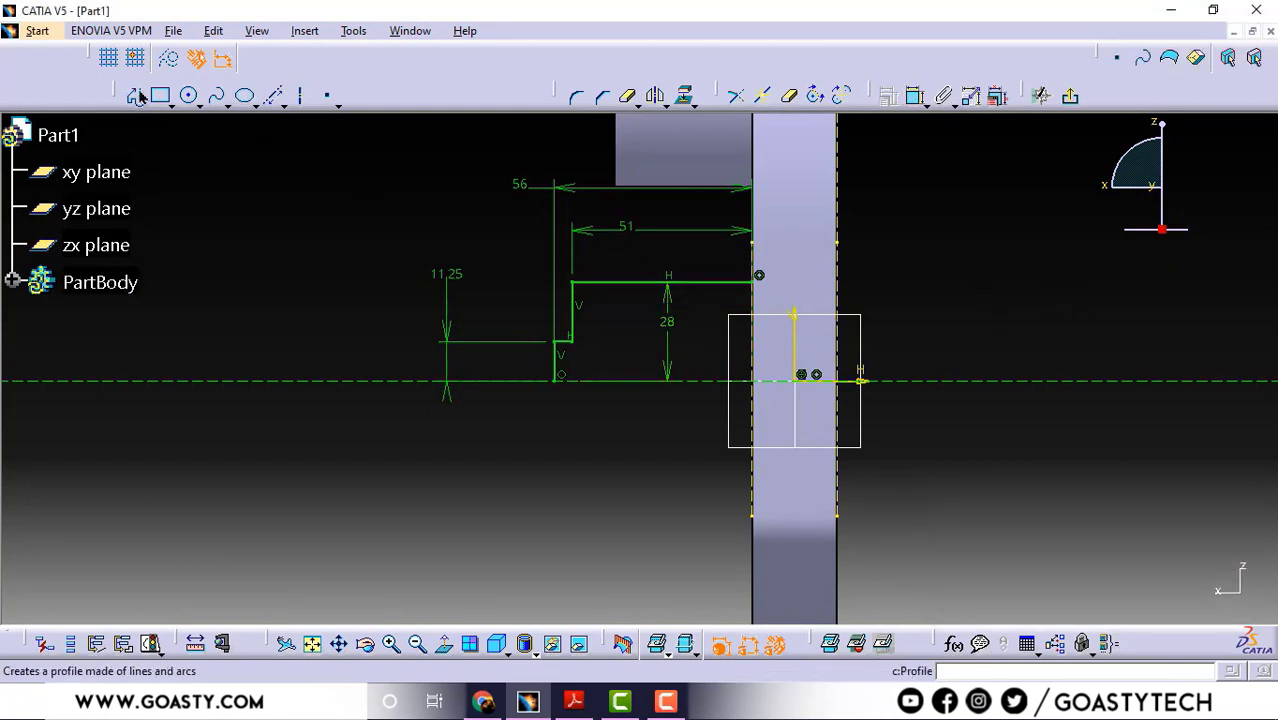
Sketch a horizontal inner bore line about 39 mm long from the plate's boss-side edge, about 21 mm above the axis.
{"action": "left_click", "coordinate": [137, 95]}
{"action": "left_click", "coordinate": [750, 303]}
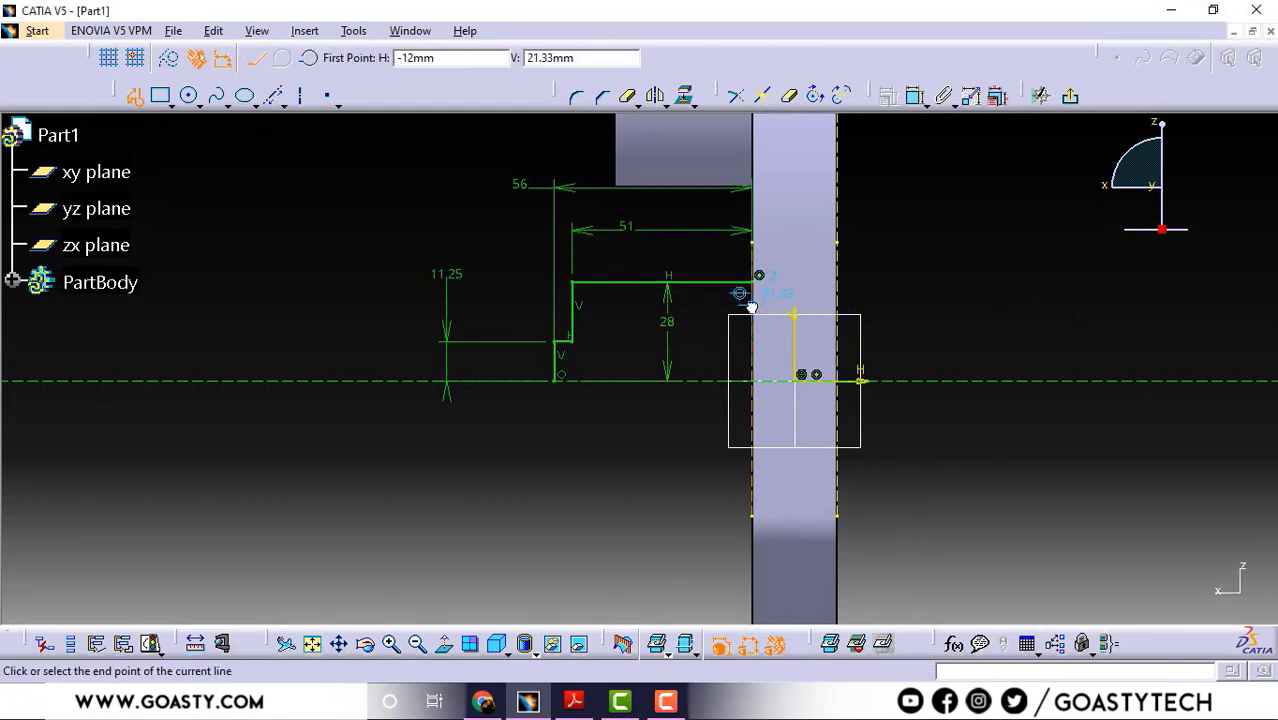
{"action": "double_click", "coordinate": [614, 305]}
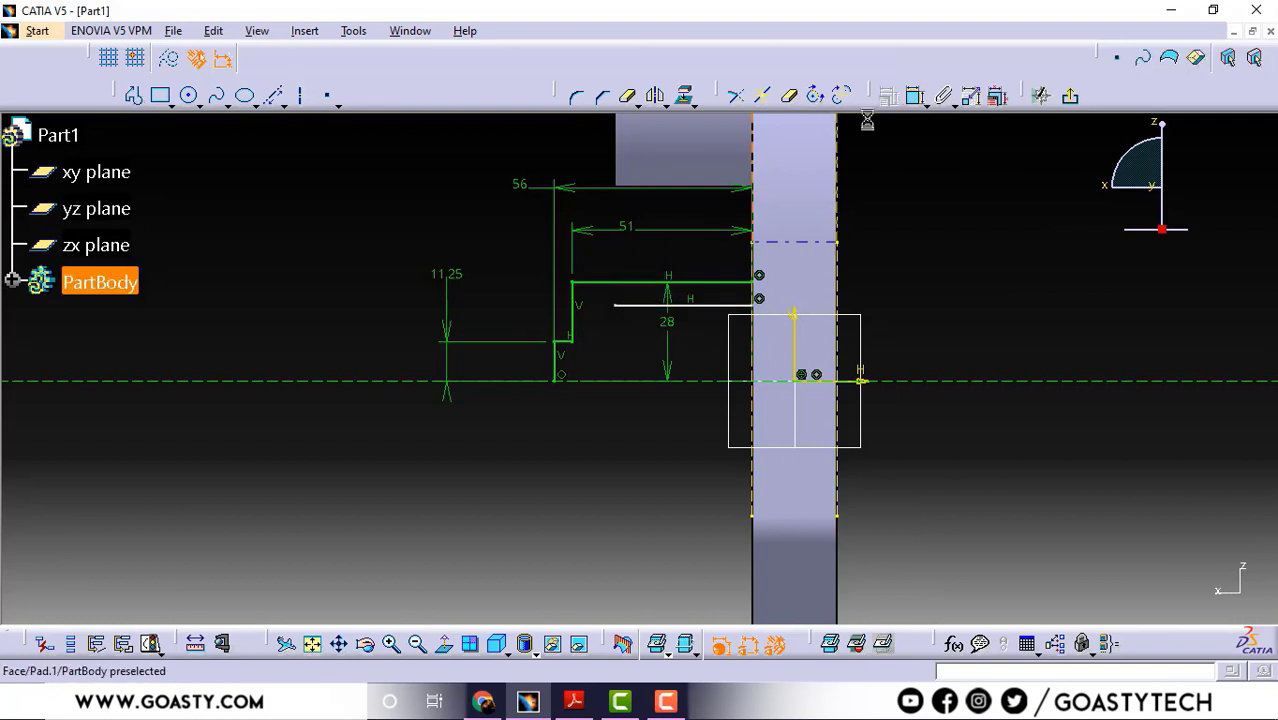
Dimension the inner bore line's distance from the axis and set it to 23 mm.
{"action": "left_click", "coordinate": [916, 96]}
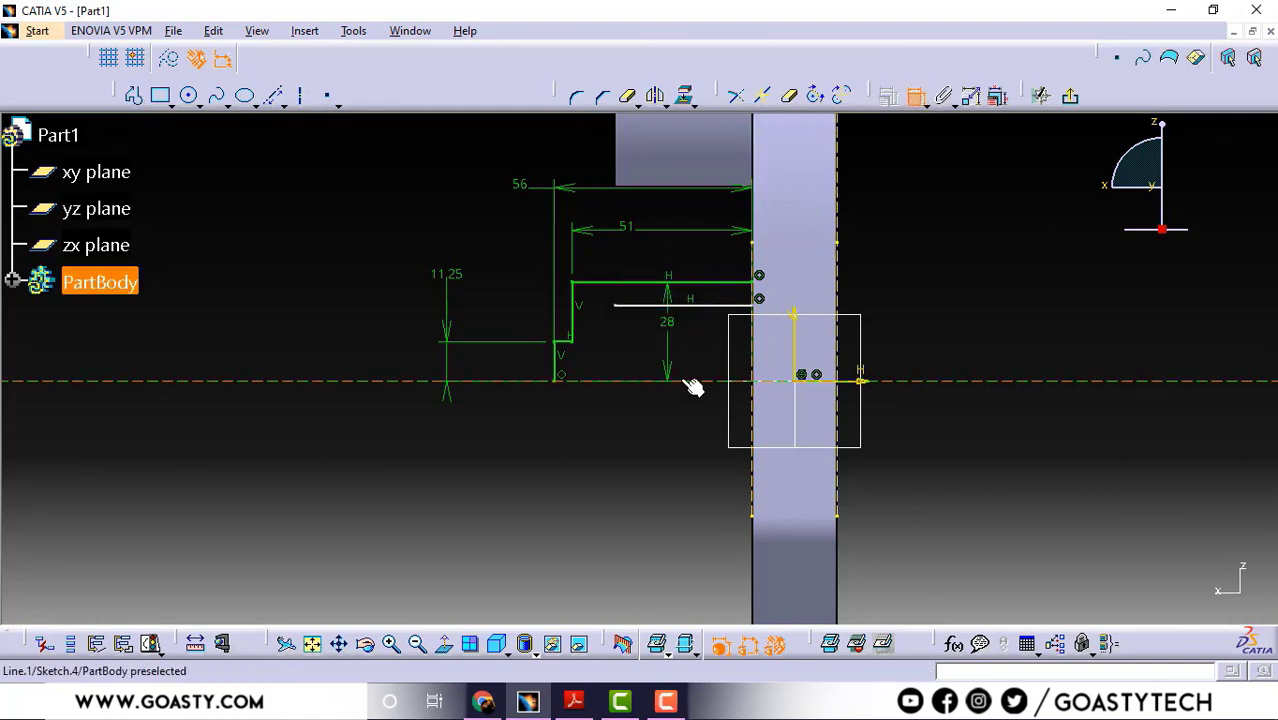
{"action": "left_click", "coordinate": [699, 306]}
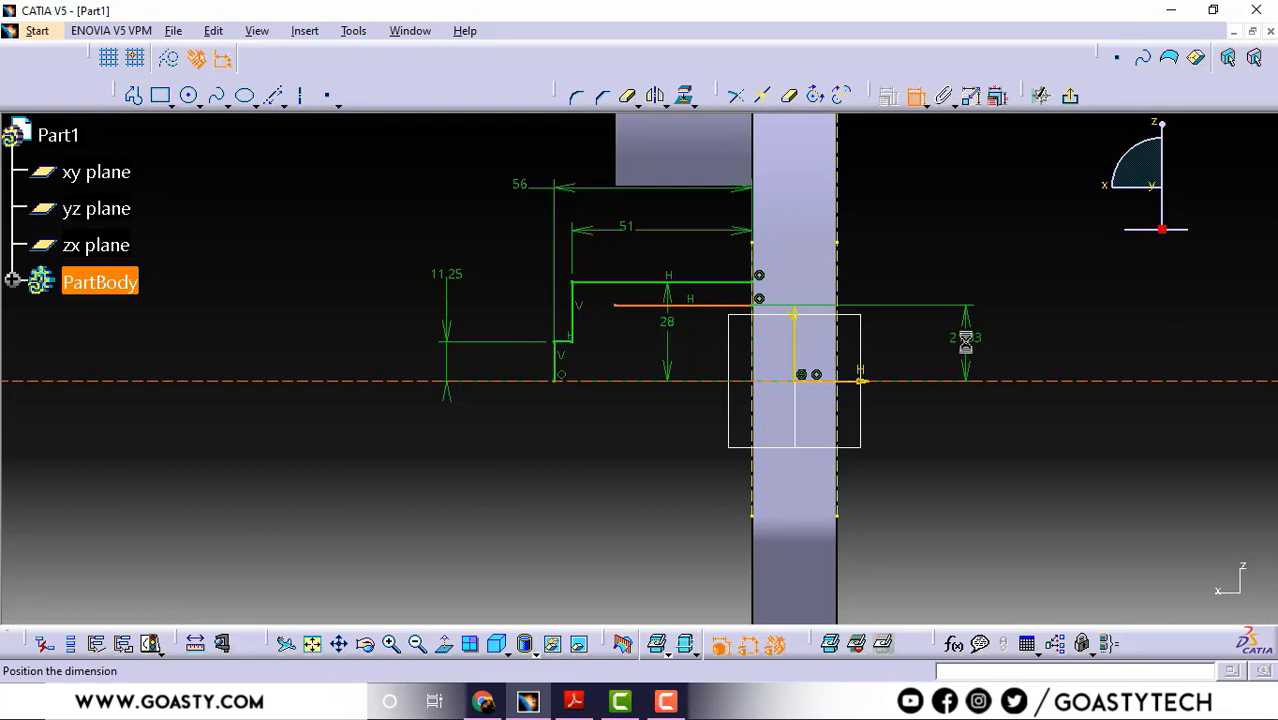
{"action": "left_click", "coordinate": [965, 340]}
{"action": "double_click", "coordinate": [968, 338]}
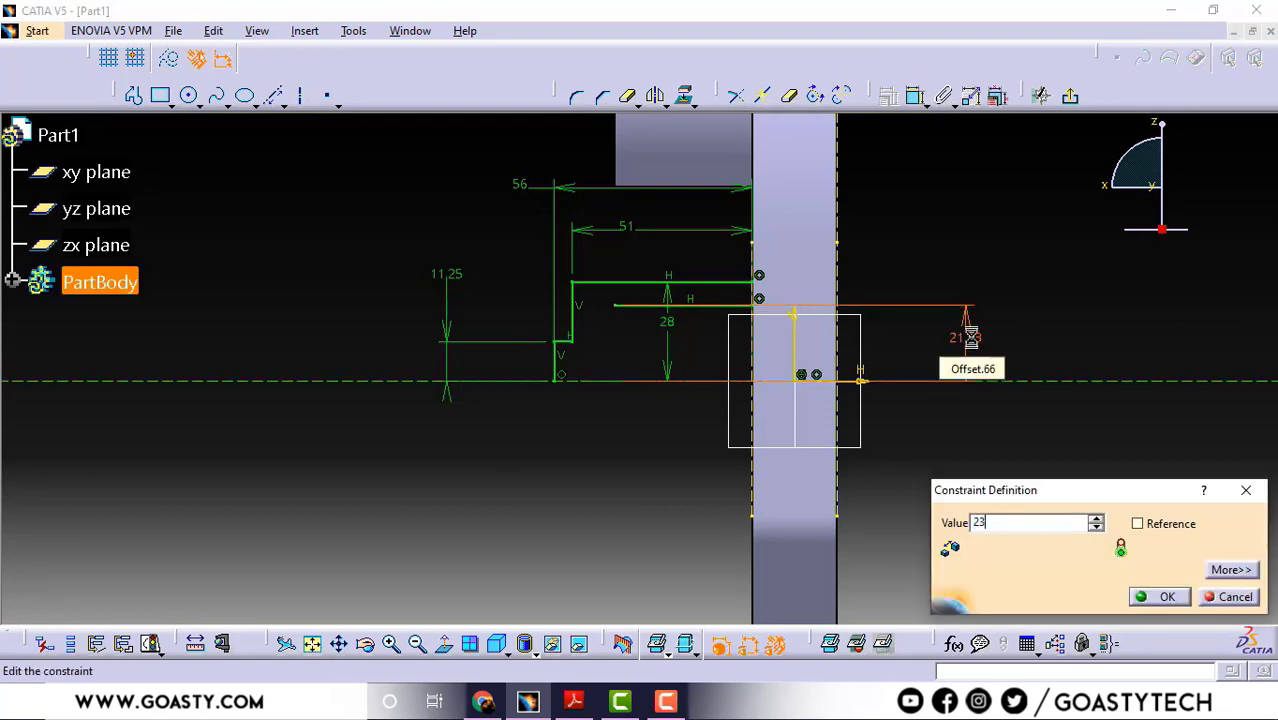
{"action": "key", "text": "Return"}
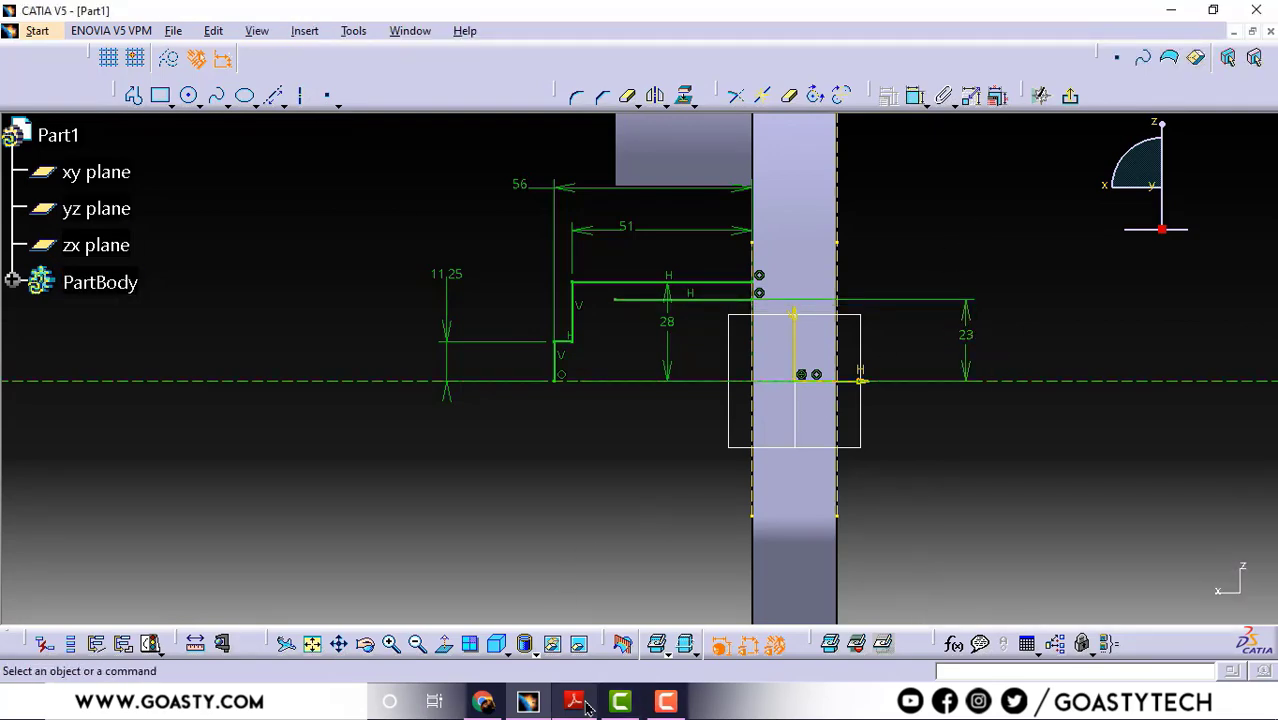
Check the bore depth in section view A-A of the PDF, then dimension the inner bore line's length as 42 mm.
{"action": "left_click", "coordinate": [575, 702]}
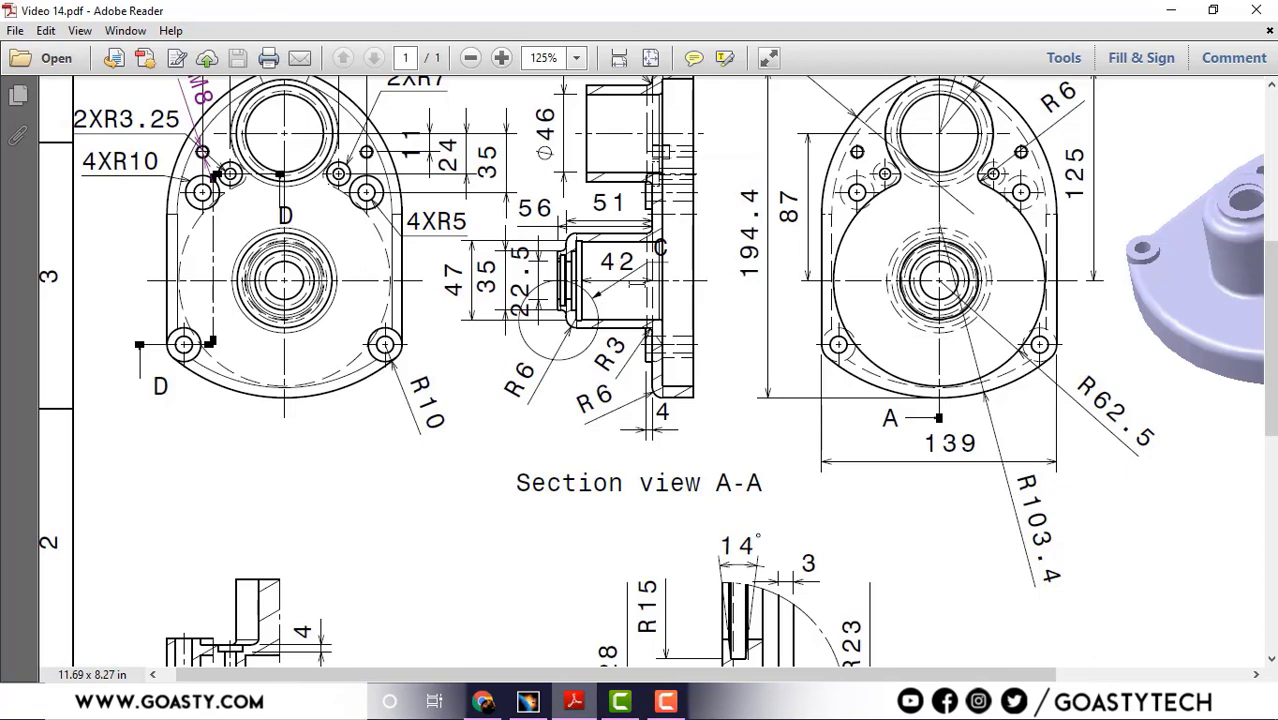
{"action": "left_click", "coordinate": [1160, 9]}
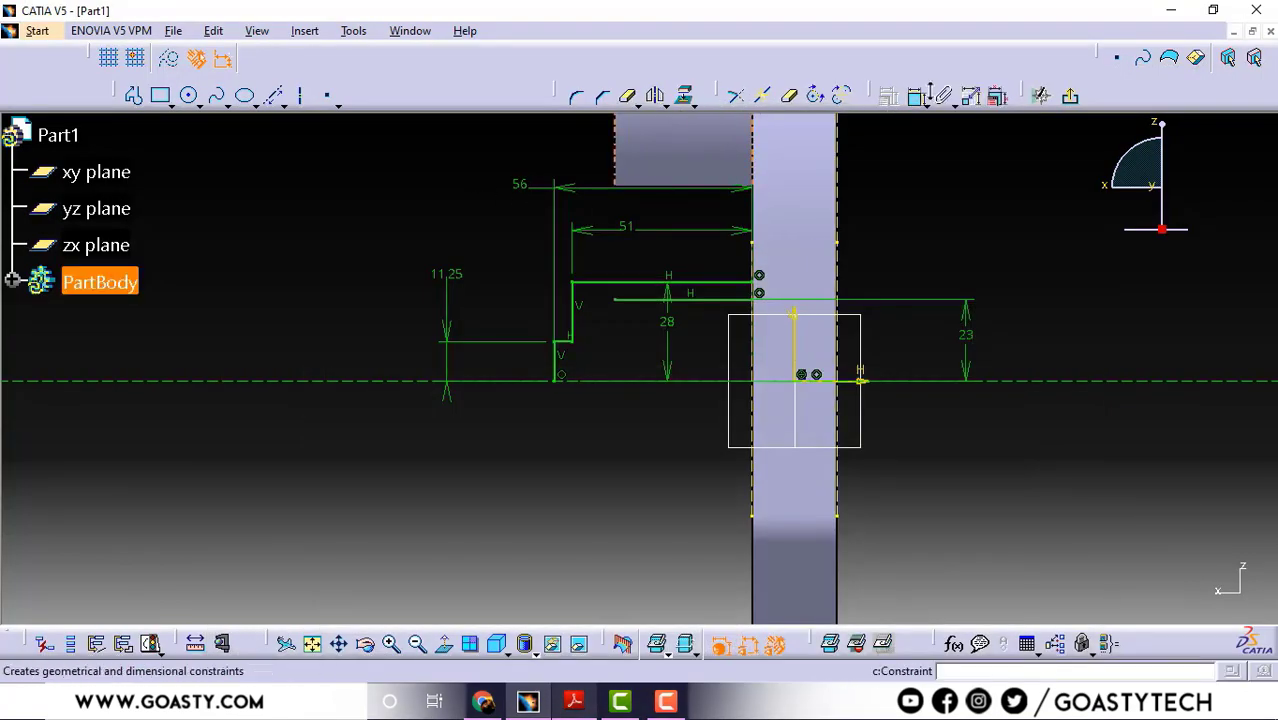
{"action": "left_click", "coordinate": [916, 95]}
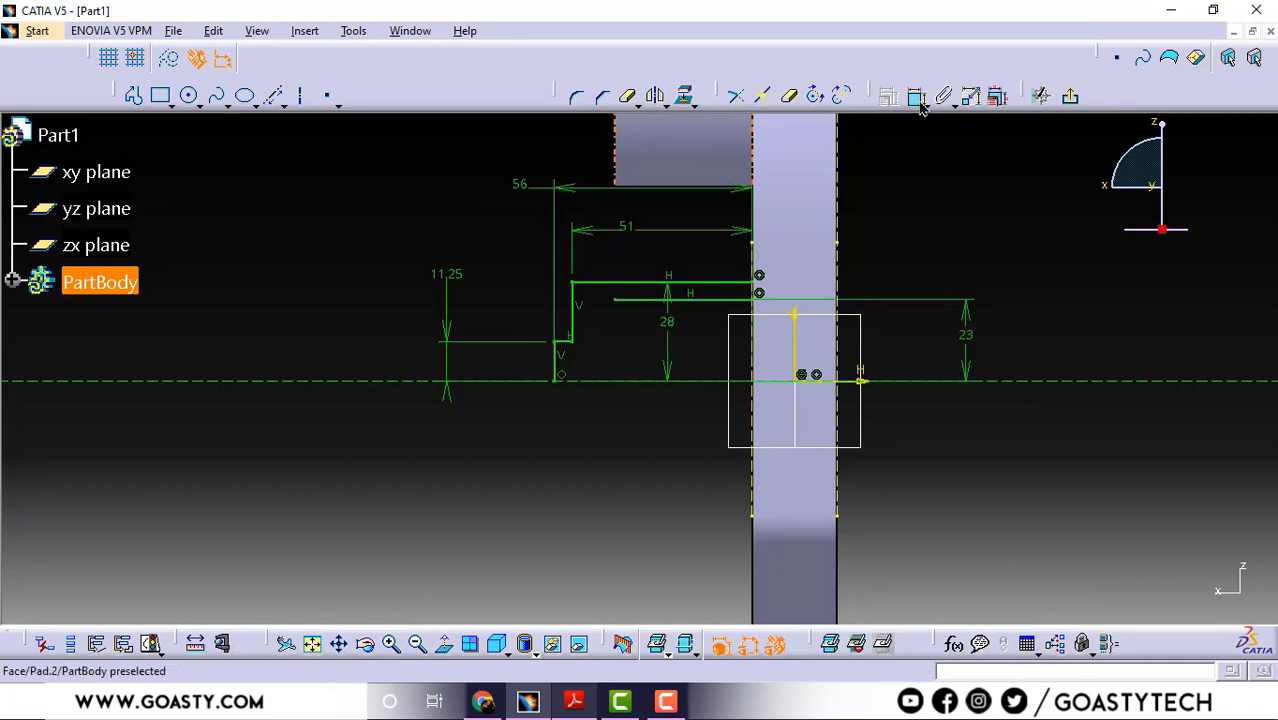
{"action": "left_click", "coordinate": [701, 299]}
{"action": "double_click", "coordinate": [906, 247]}
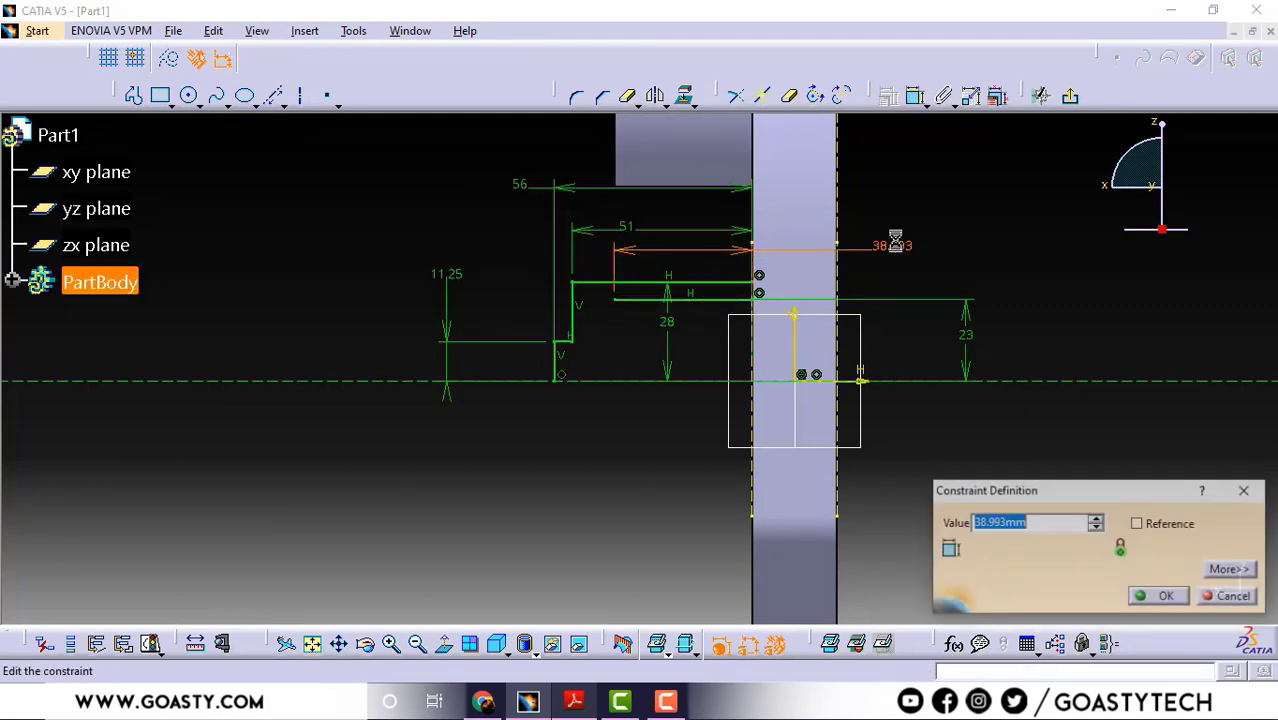
{"action": "type", "text": "42"}
{"action": "key", "text": "Return"}
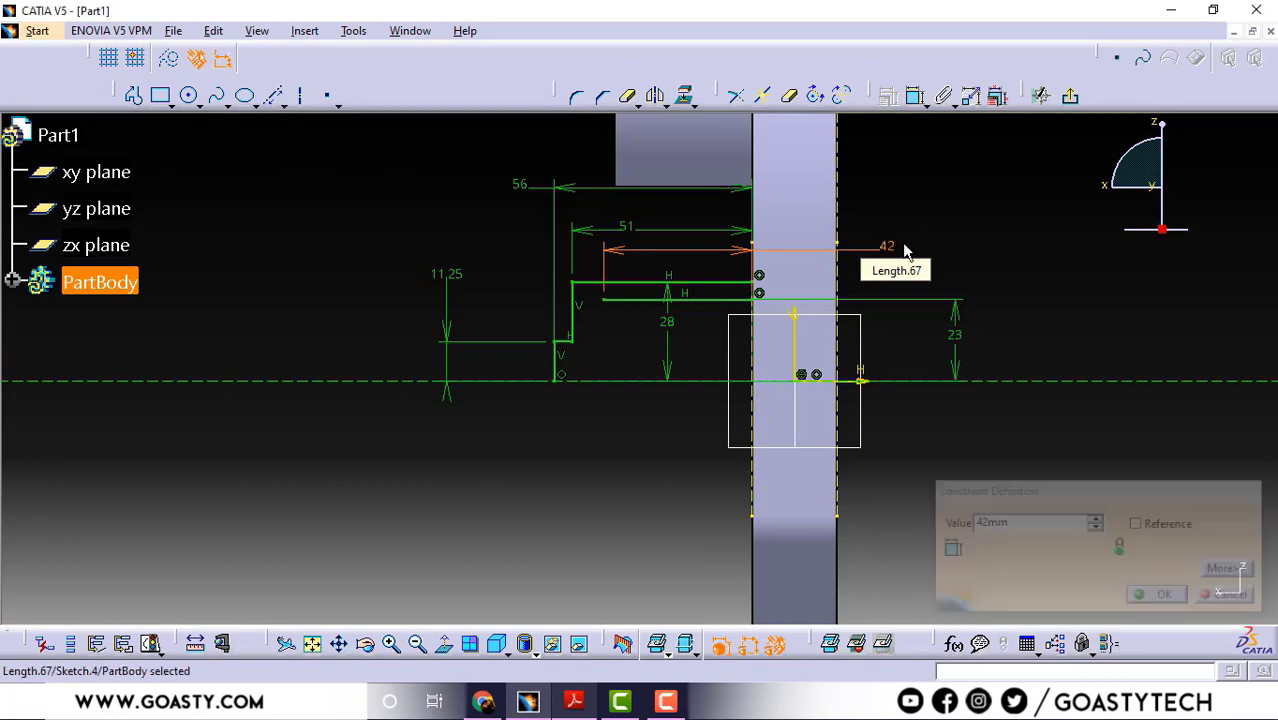
Extend the bore line's free end with a profile about 2.4 mm up, 3.3 mm outward and 4.7 mm down towards the axis.
{"action": "middle_click_drag", "start_coordinate": [594, 380], "coordinate": [628, 345]}
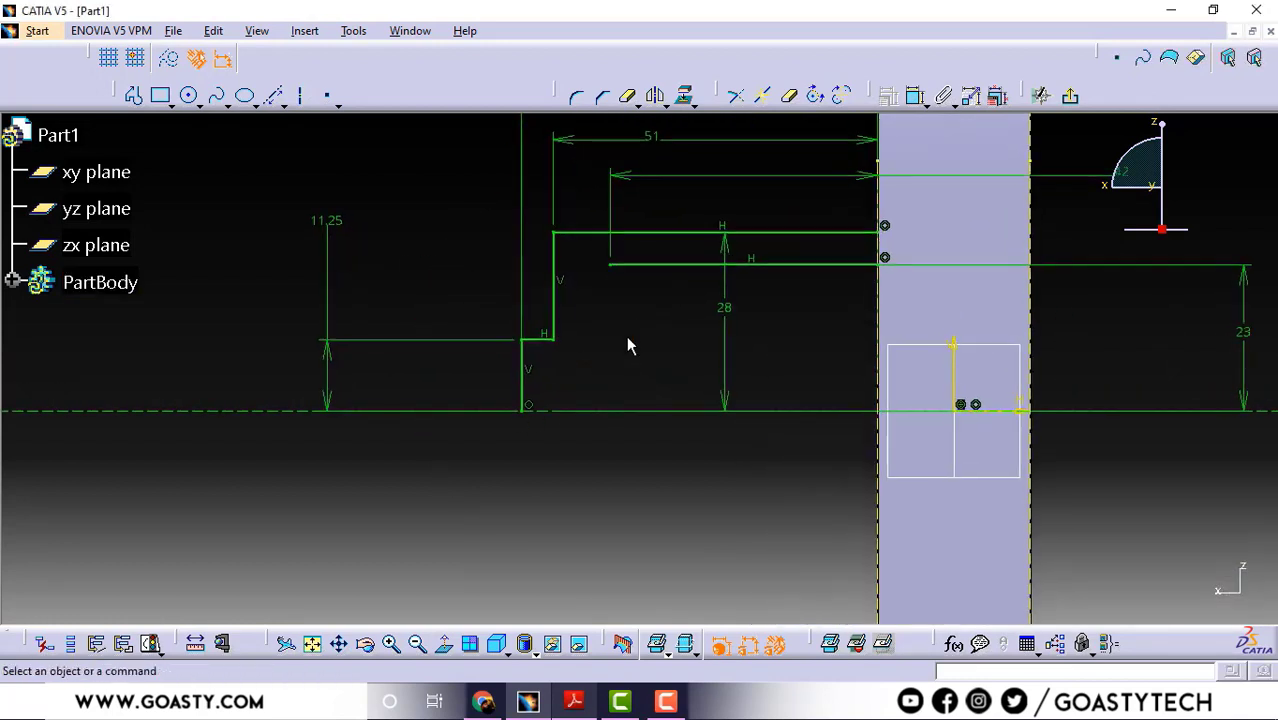
{"action": "left_click", "coordinate": [133, 95]}
{"action": "middle_click_drag", "start_coordinate": [568, 317], "coordinate": [605, 368]}
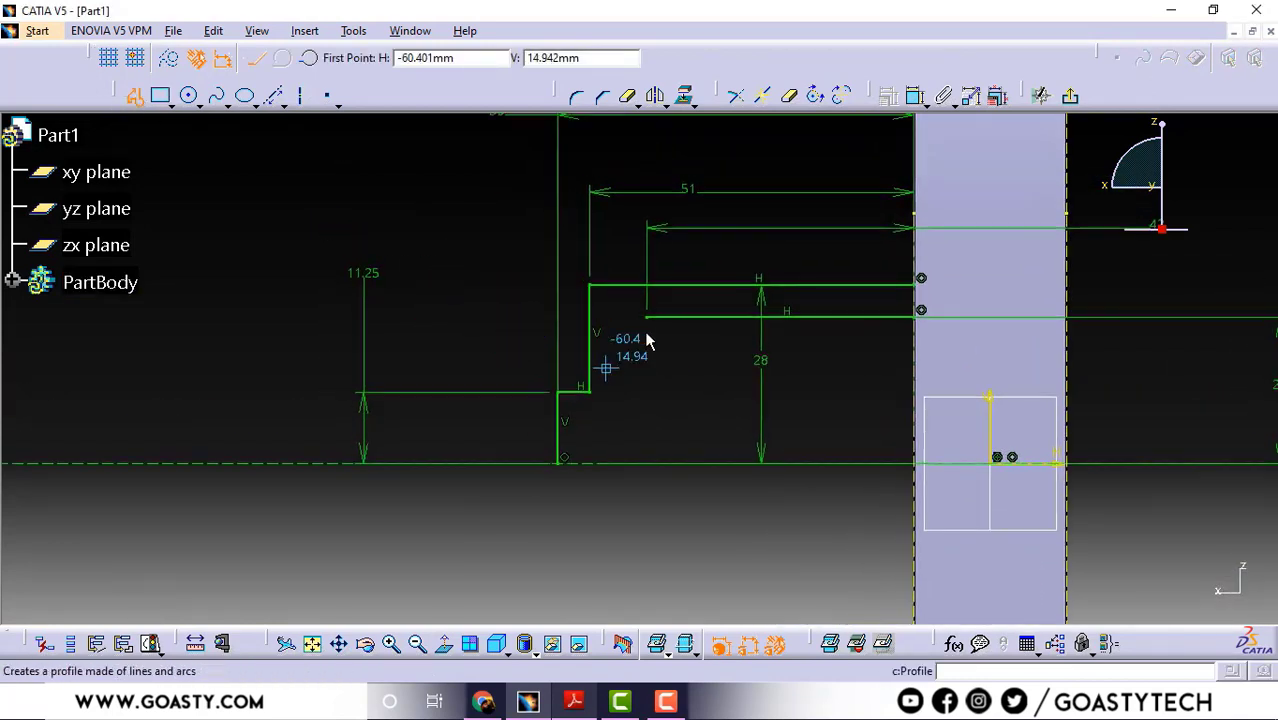
{"action": "left_click", "coordinate": [647, 317]}
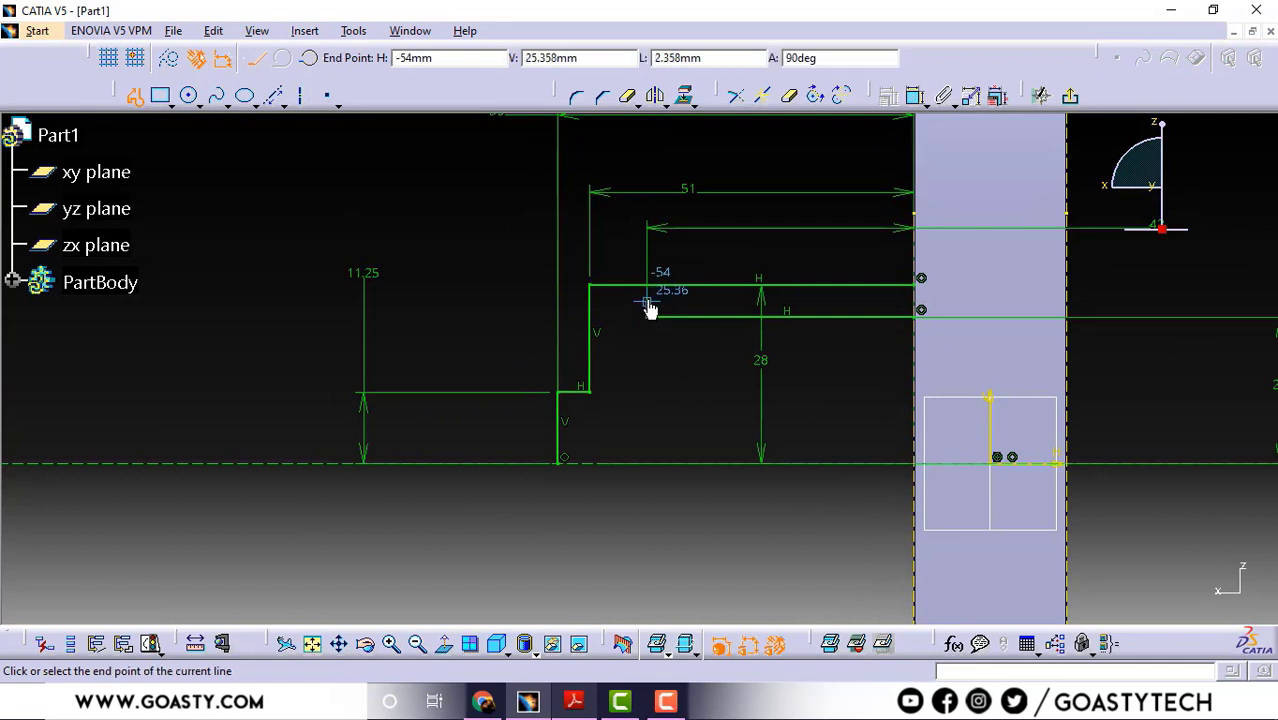
{"action": "left_click", "coordinate": [627, 302]}
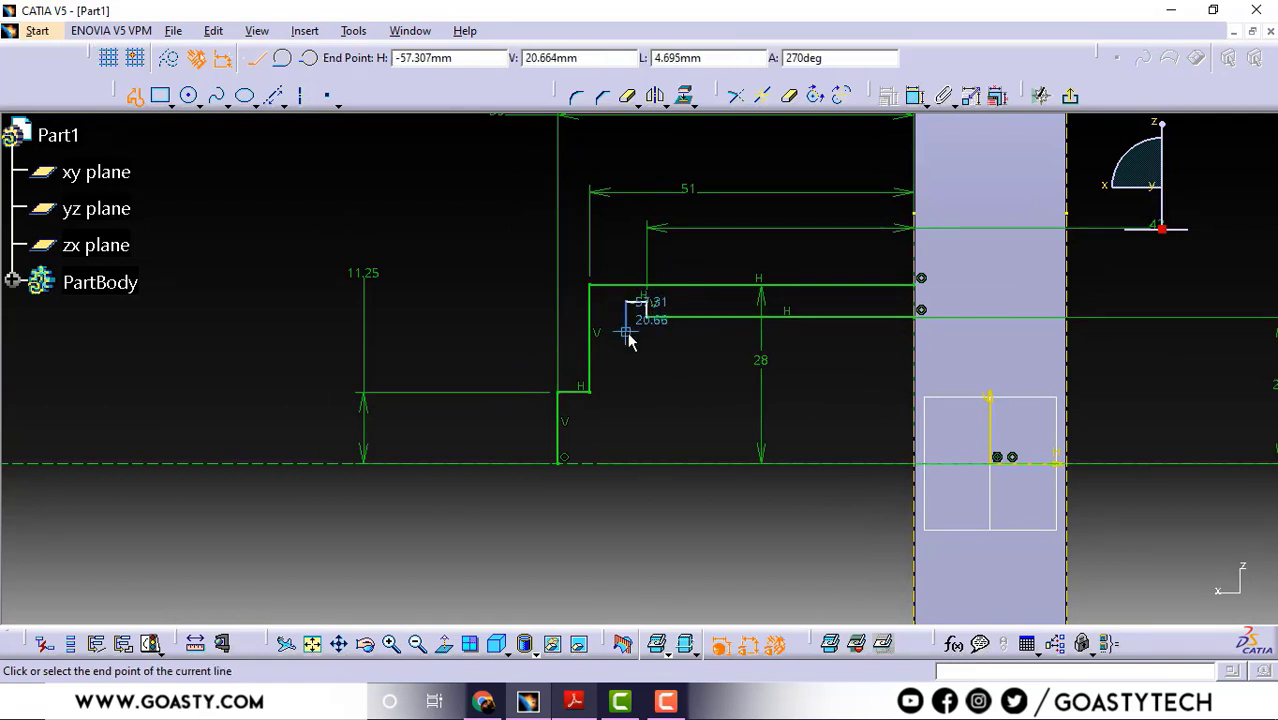
{"action": "double_click", "coordinate": [626, 331]}
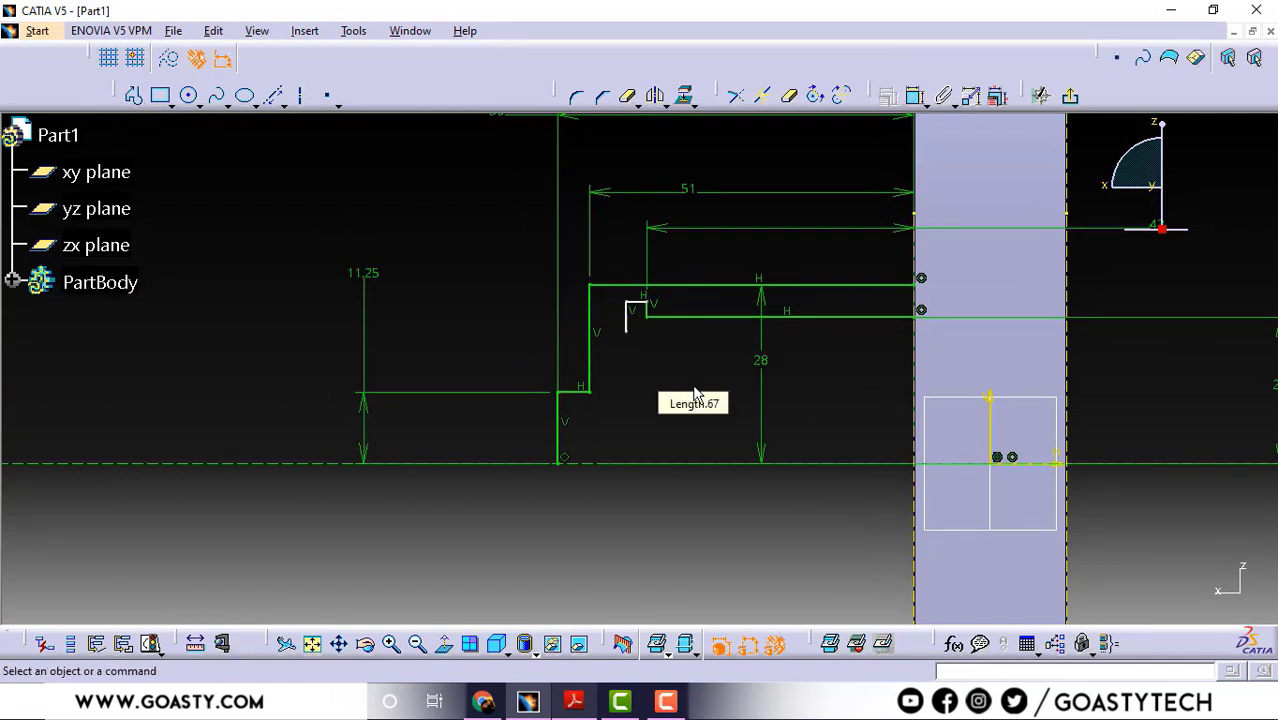
Consult section view A-A and Detail C in the PDF, then set the short groove line's distance from the axis to 47/2 mm.
{"action": "left_click", "coordinate": [573, 701]}
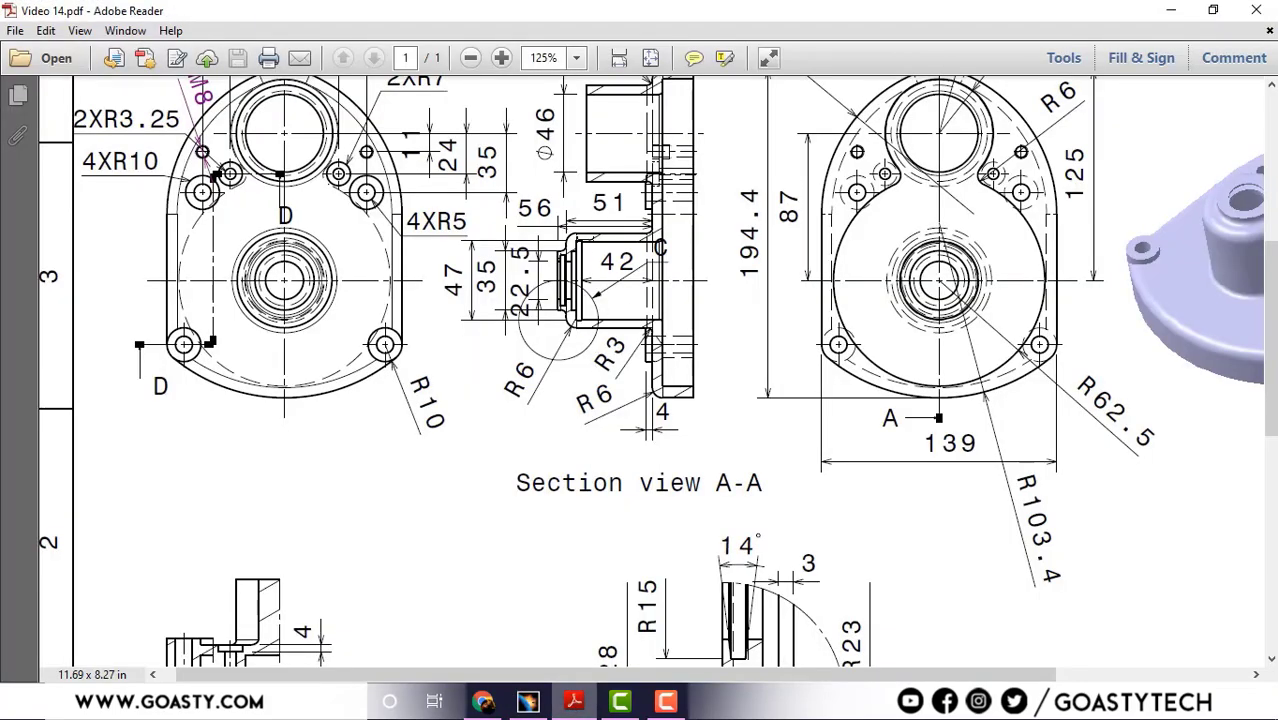
{"action": "scroll", "coordinate": [705, 400], "scroll_direction": "down", "scroll_amount": 5}
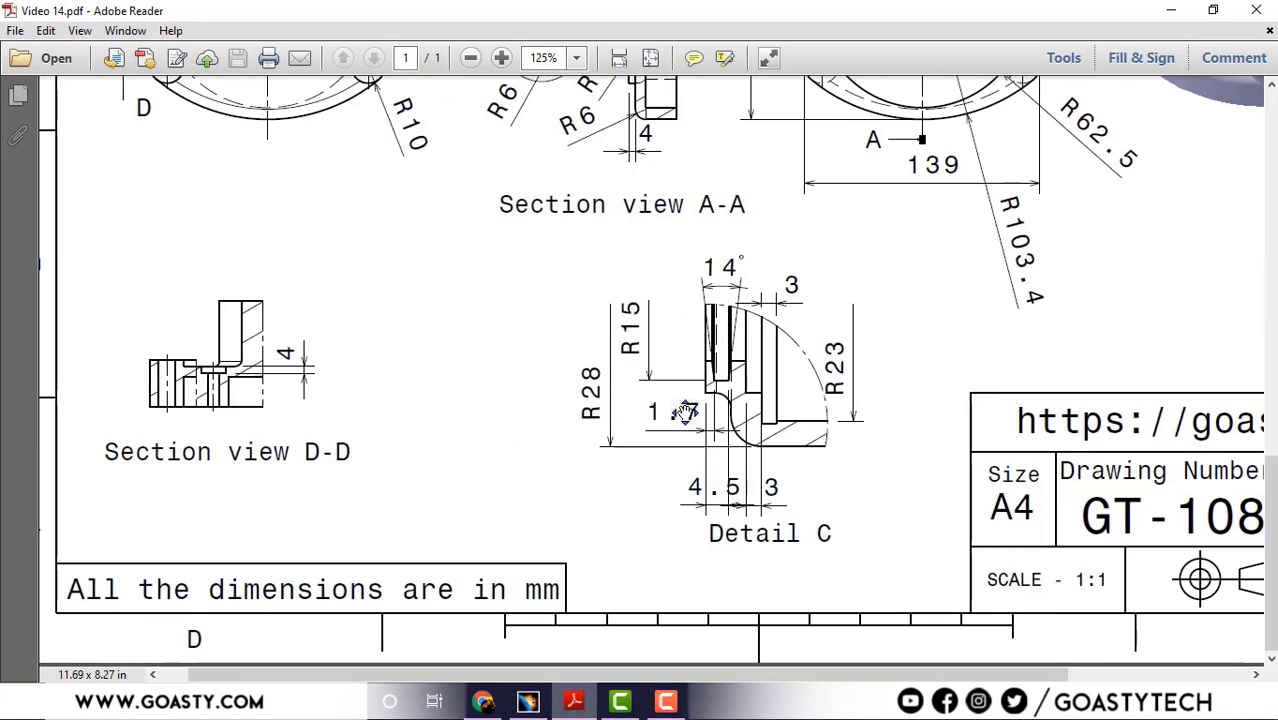
{"action": "scroll", "coordinate": [437, 285], "scroll_direction": "up", "scroll_amount": 4}
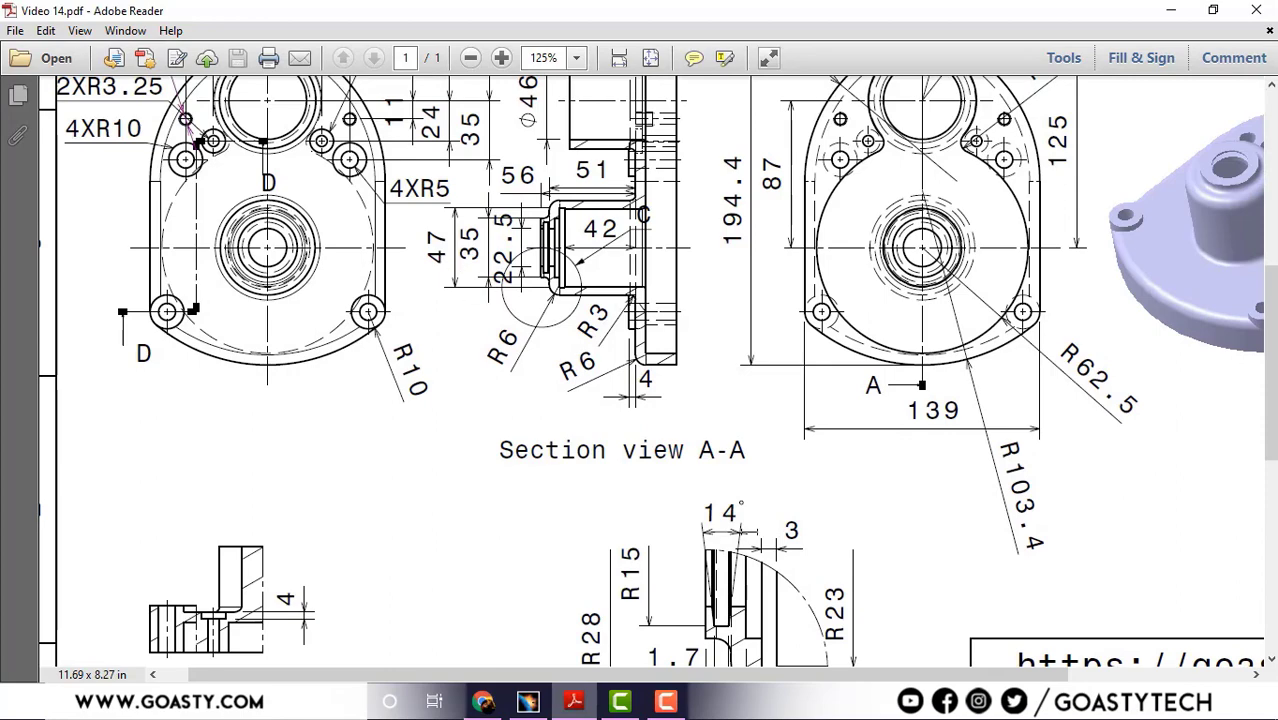
{"action": "scroll", "coordinate": [719, 552], "scroll_direction": "down", "scroll_amount": 4}
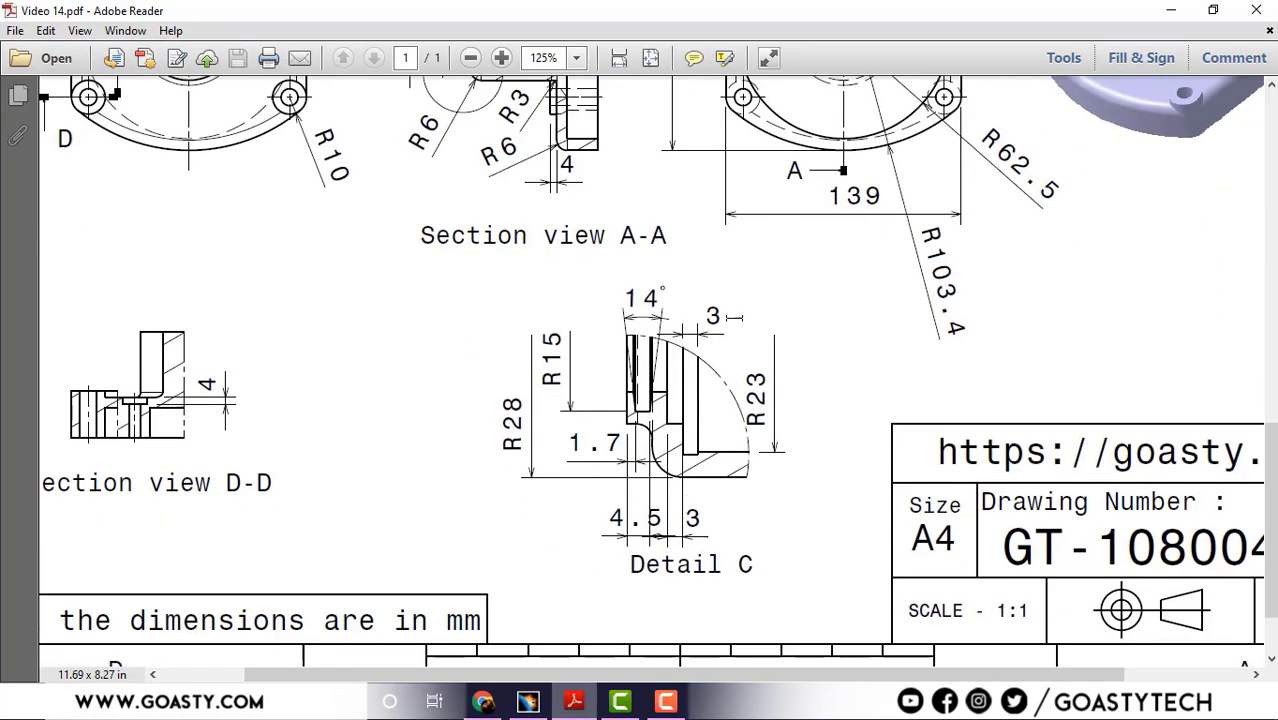
{"action": "left_click", "coordinate": [1171, 10]}
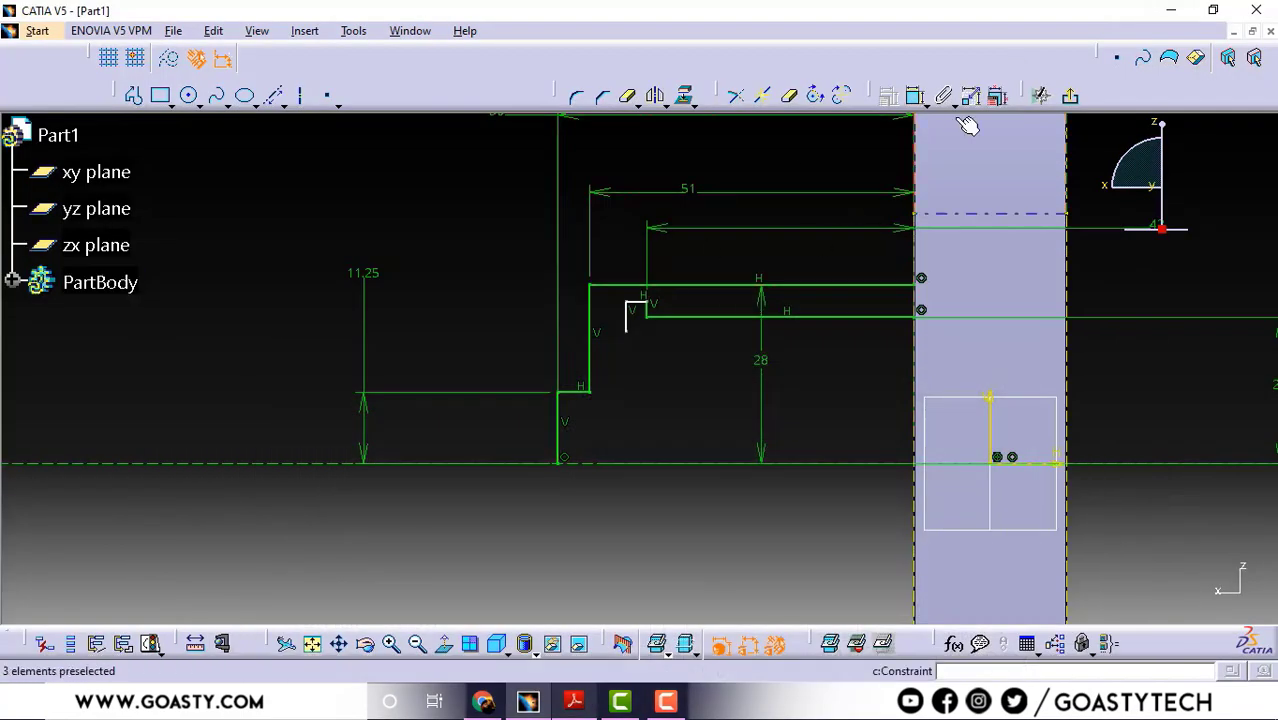
{"action": "left_click", "coordinate": [915, 95]}
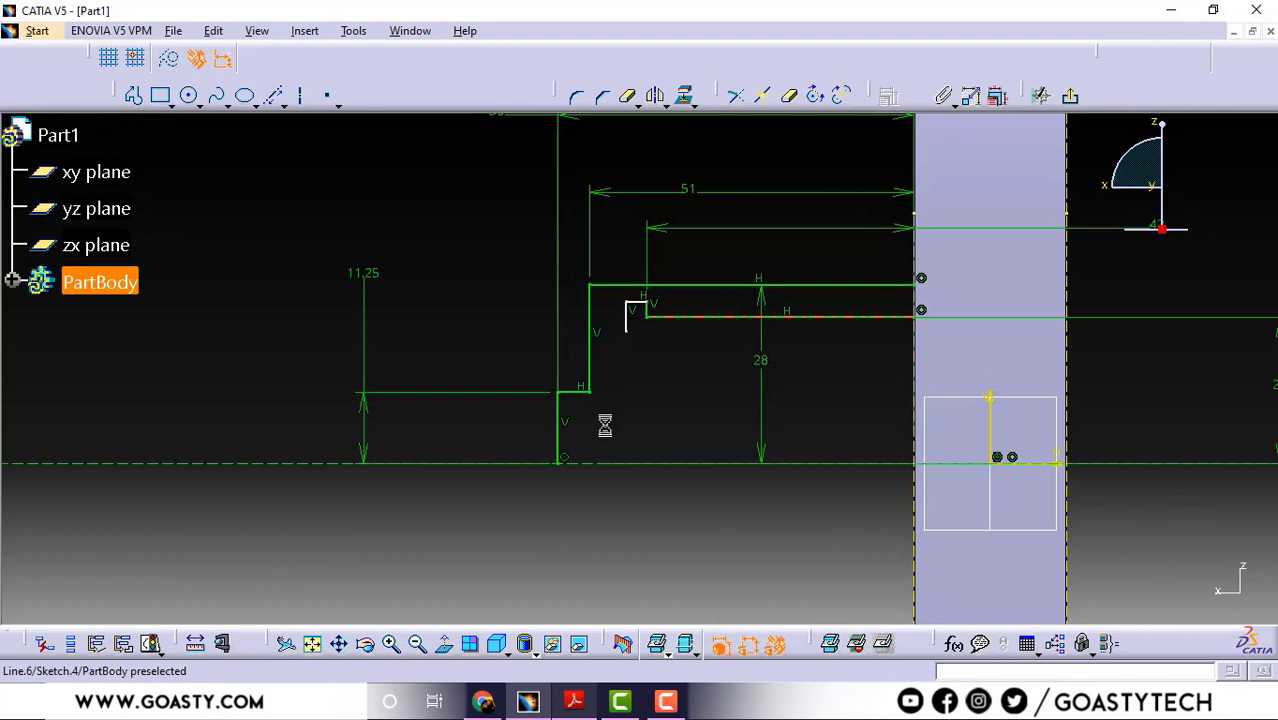
{"action": "left_click", "coordinate": [678, 466]}
{"action": "left_click", "coordinate": [640, 303]}
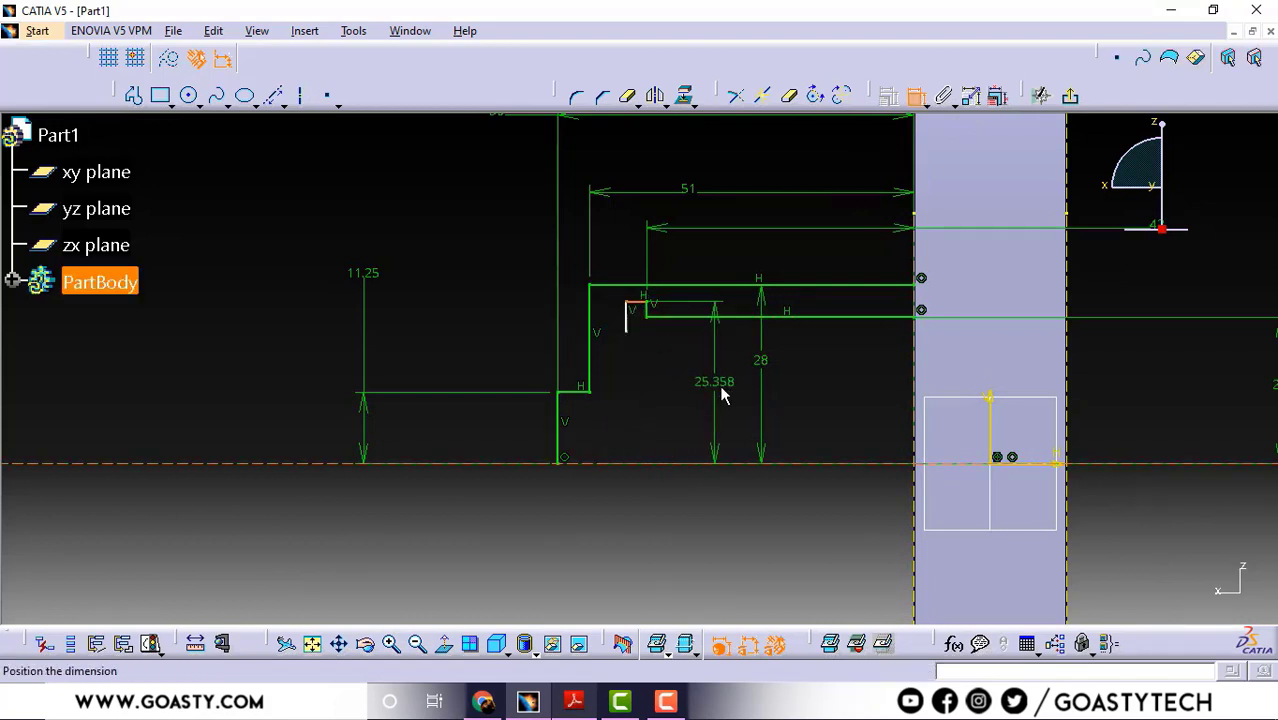
{"action": "left_click", "coordinate": [724, 395]}
{"action": "double_click", "coordinate": [722, 382]}
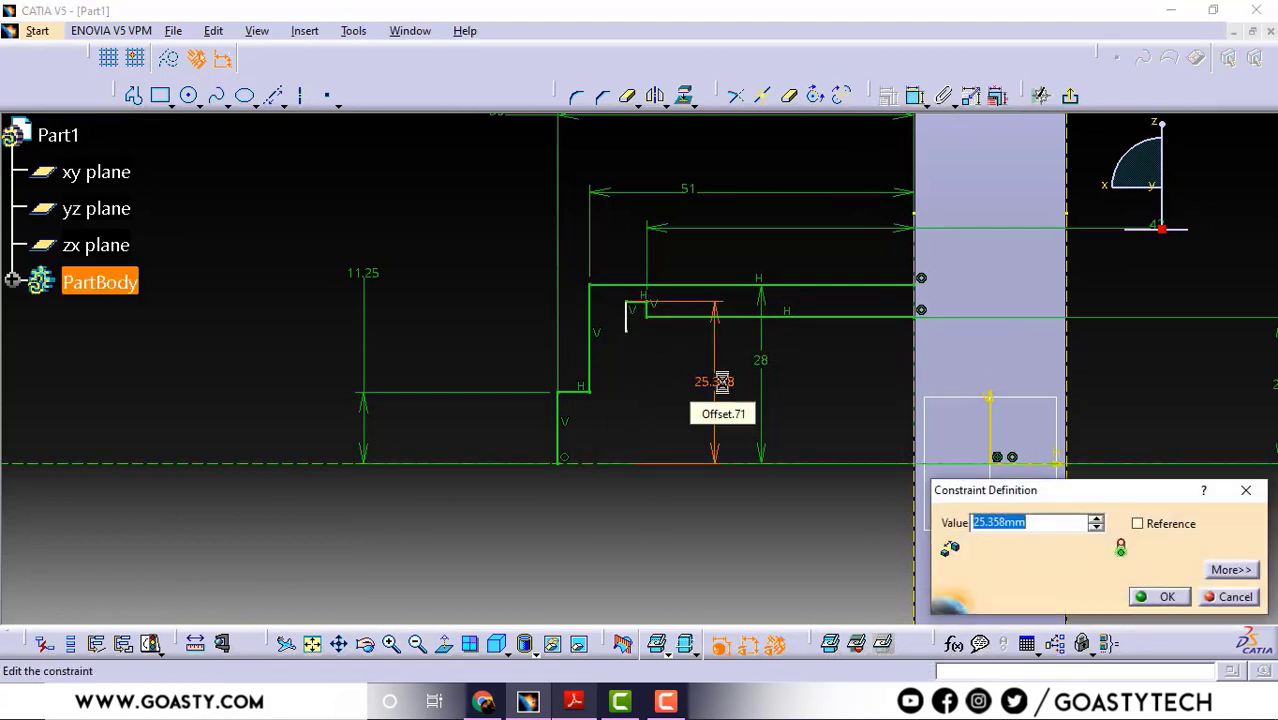
{"action": "type", "text": "47/2"}
{"action": "key", "text": "Return"}
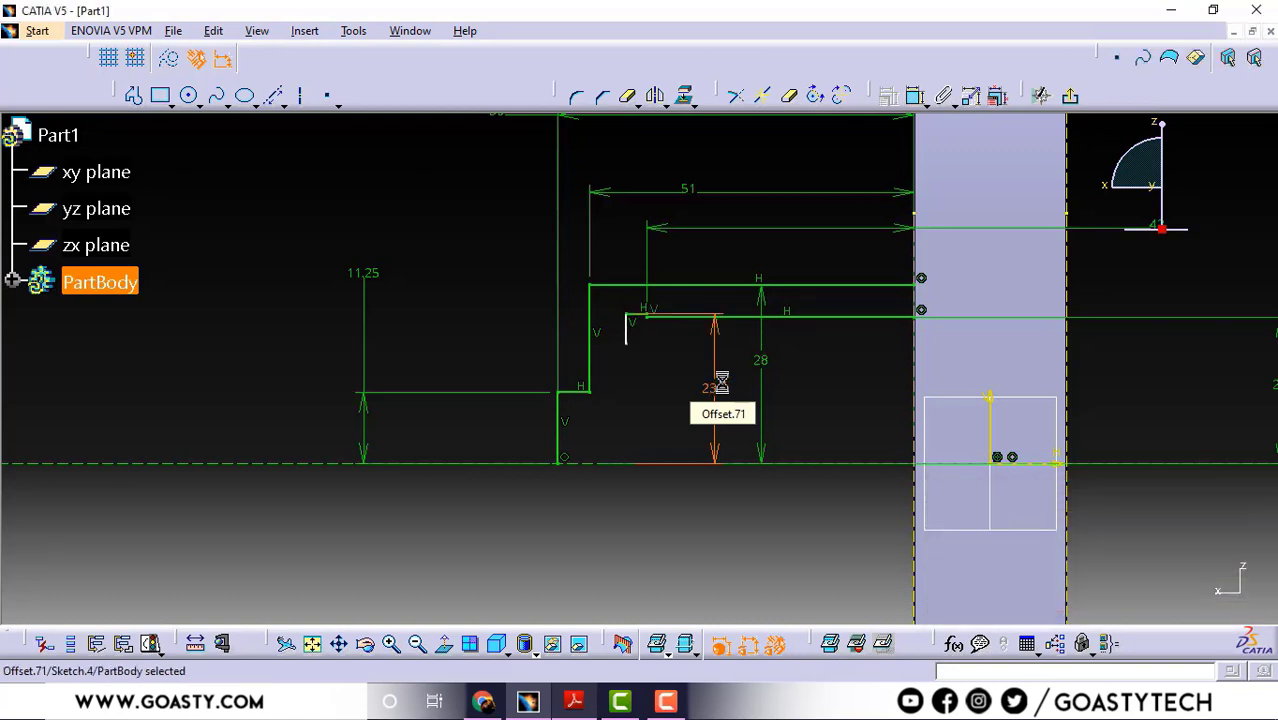
Dimension the short horizontal groove line's length and set it to 3 mm.
{"action": "left_click", "coordinate": [648, 436]}
{"action": "mouse_move", "coordinate": [700, 350]}
{"action": "middle_mouse_down"}
{"action": "mouse_move", "coordinate": [685, 385]}
{"action": "mouse_move", "coordinate": [740, 410]}
{"action": "middle_mouse_up"}
{"action": "left_click", "coordinate": [914, 98]}
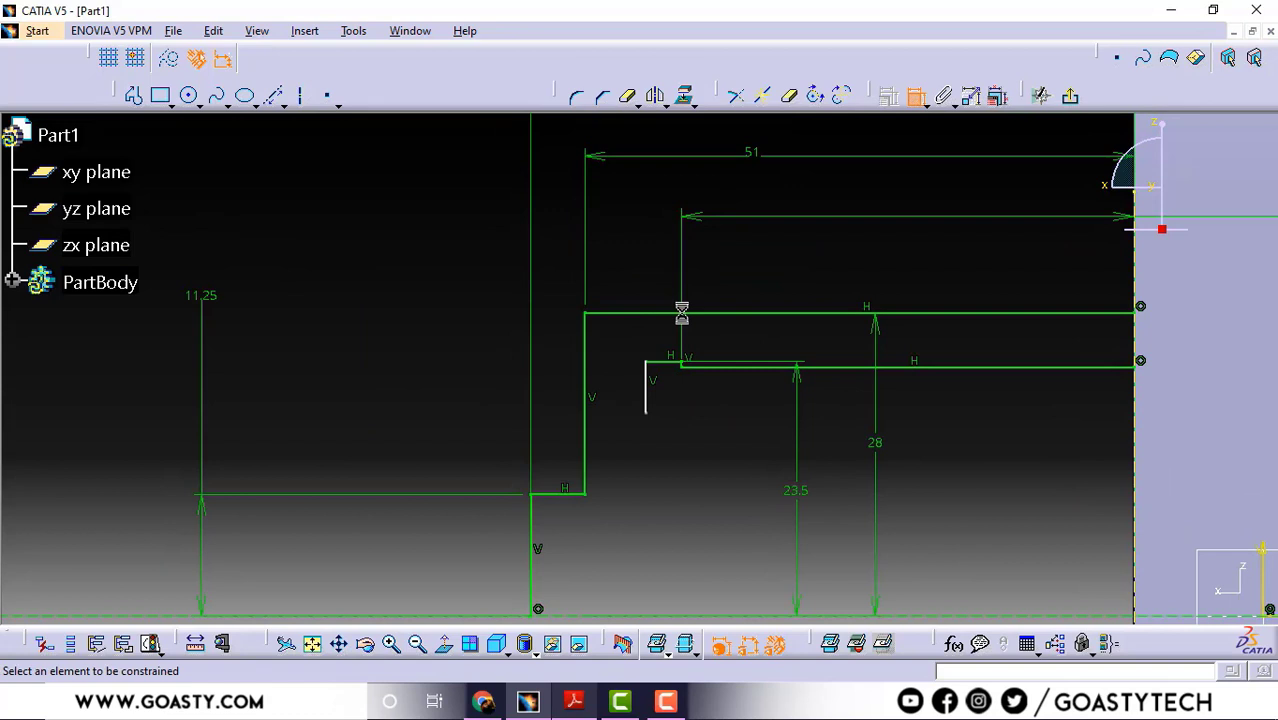
{"action": "left_click", "coordinate": [674, 364]}
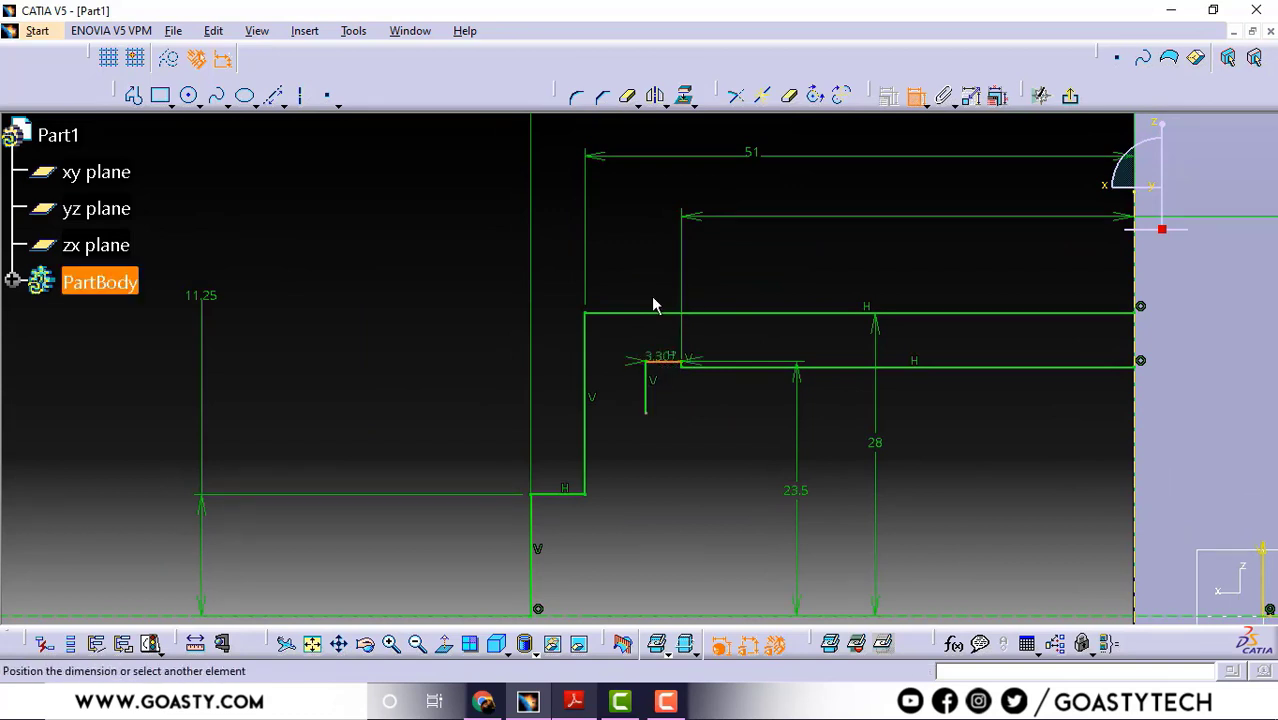
{"action": "left_click", "coordinate": [652, 270]}
{"action": "double_click", "coordinate": [657, 268]}
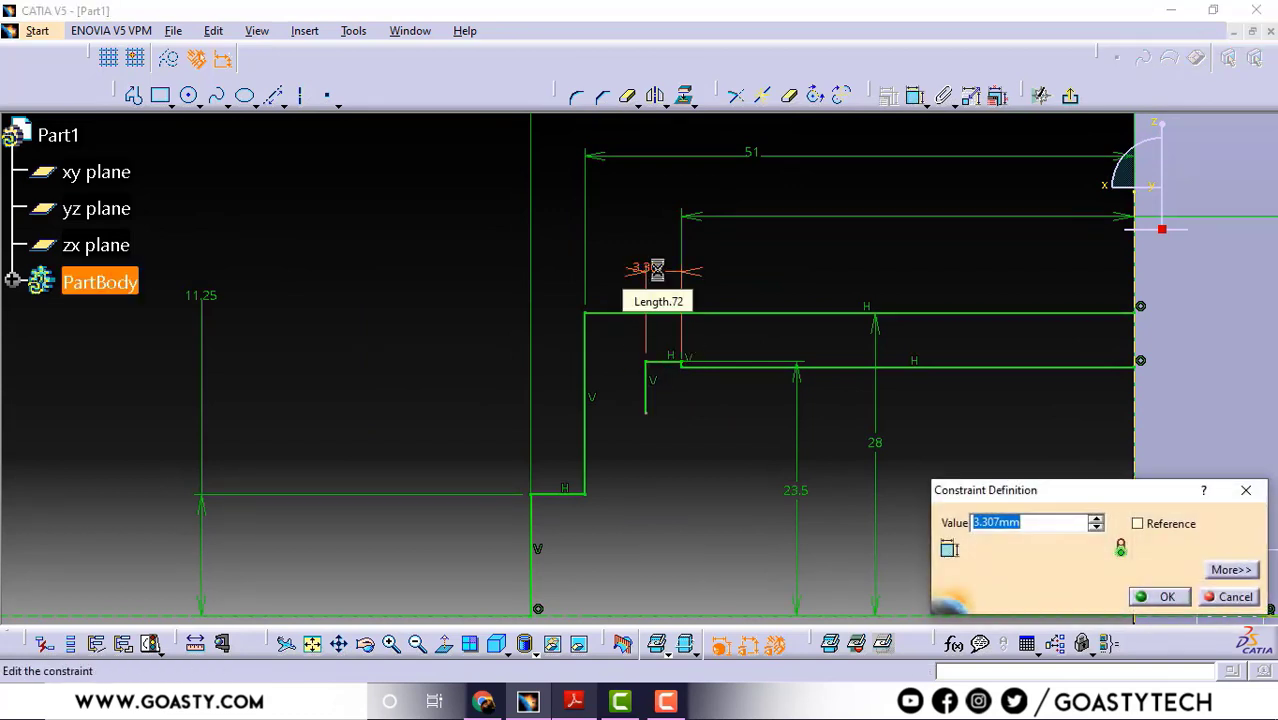
{"action": "type", "text": "3"}
{"action": "key", "text": "Return"}
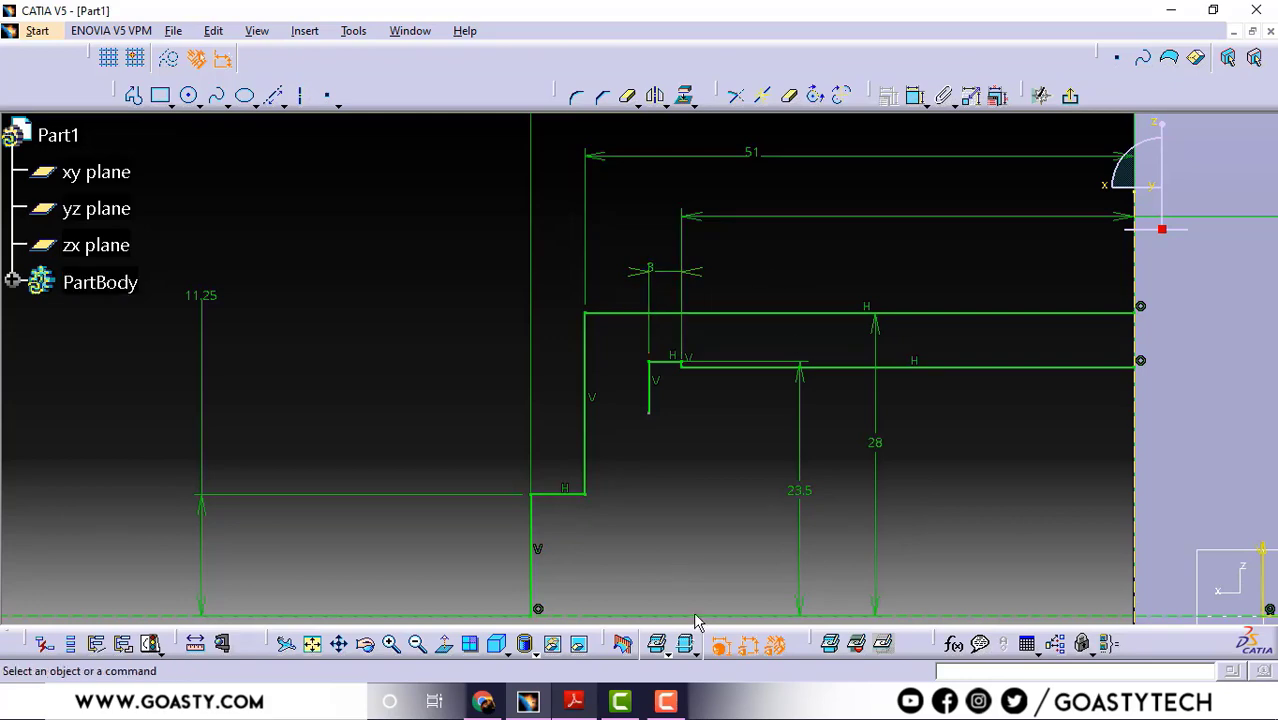
Consult section view A-A in the PDF, then set the distance from the axis to the inner vertical line's free end to 35/2 mm.
{"action": "left_click", "coordinate": [574, 701]}
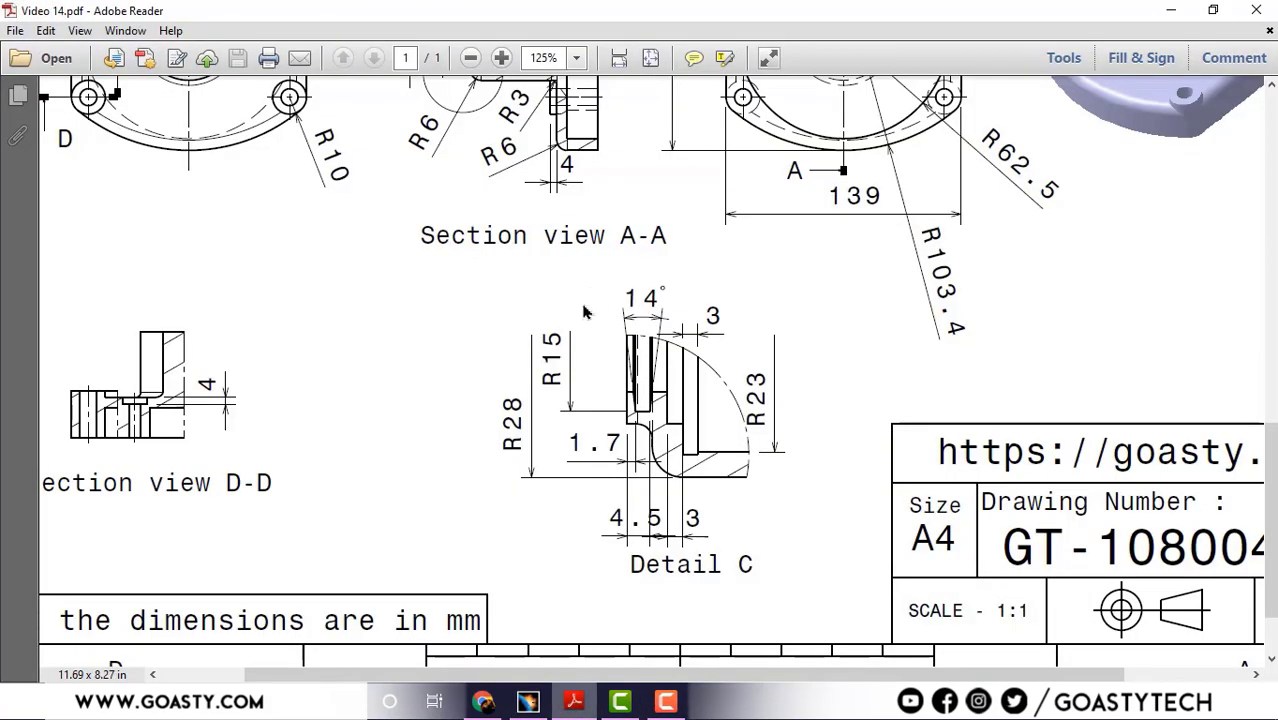
{"action": "scroll", "coordinate": [499, 228], "scroll_direction": "up", "scroll_amount": 5}
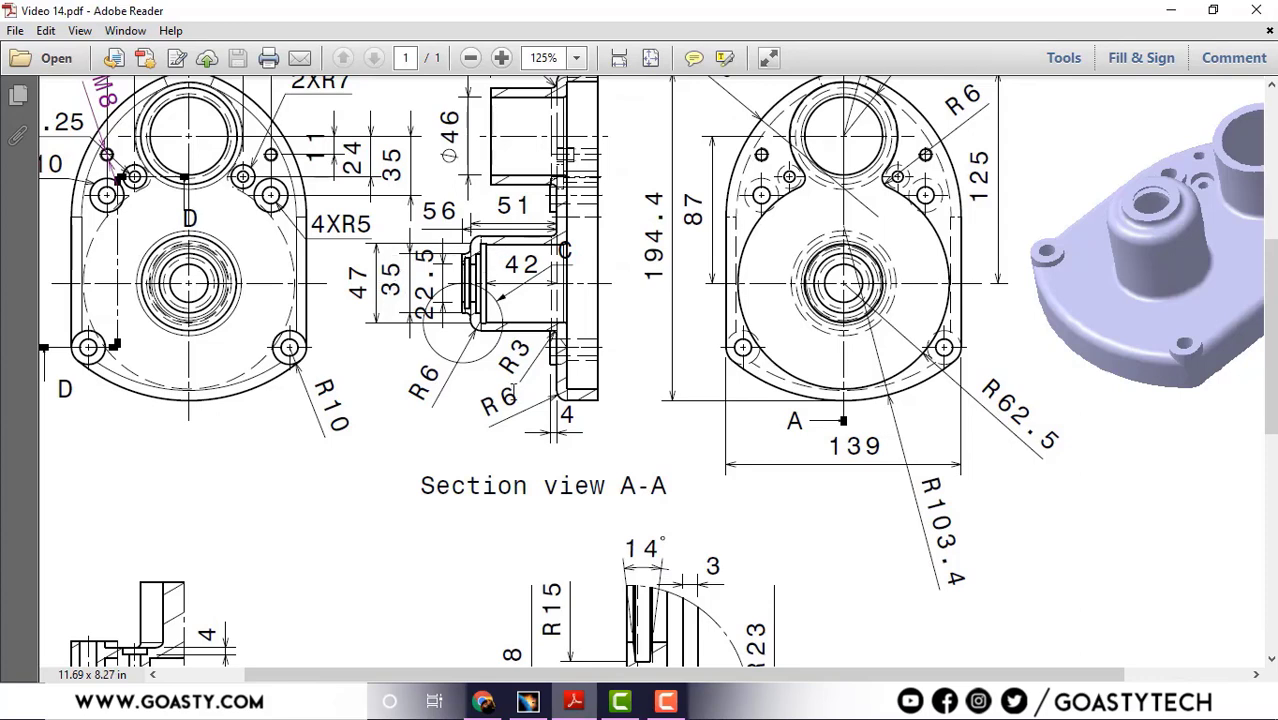
{"action": "left_click", "coordinate": [1171, 9]}
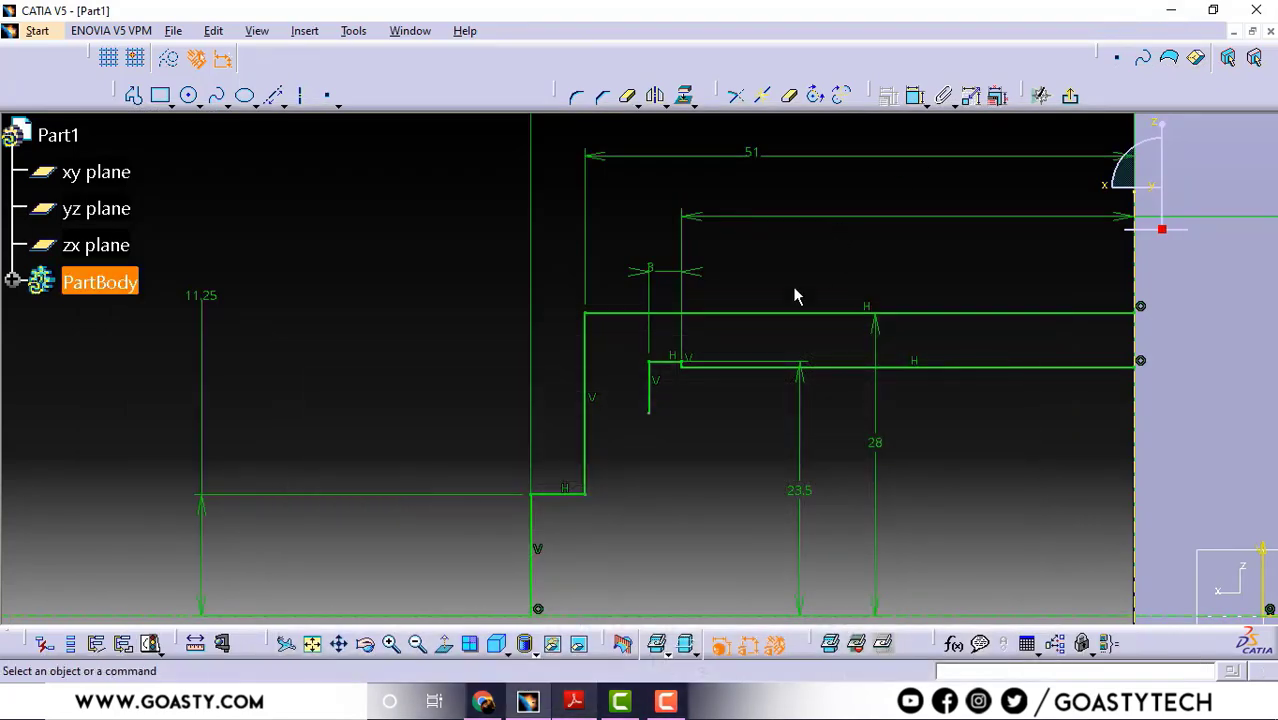
{"action": "left_click", "coordinate": [914, 98]}
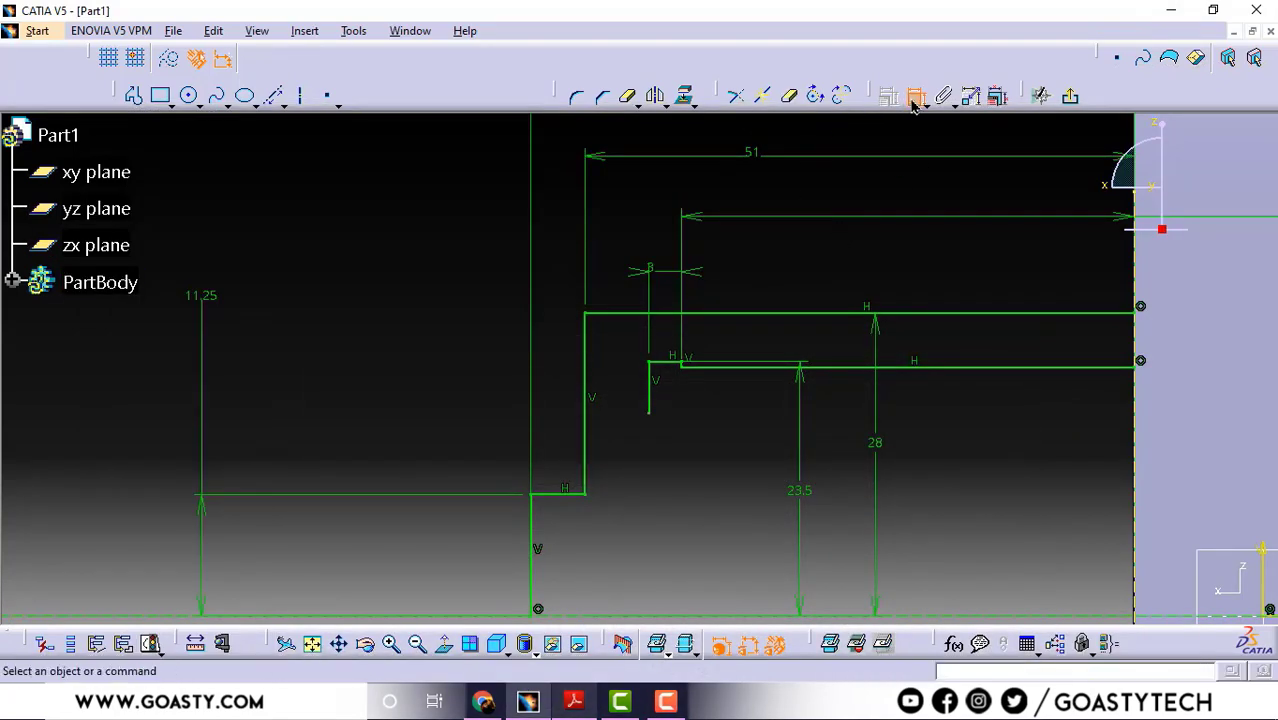
{"action": "left_click", "coordinate": [653, 417]}
{"action": "middle_click_drag", "start_coordinate": [685, 427], "coordinate": [706, 317]}
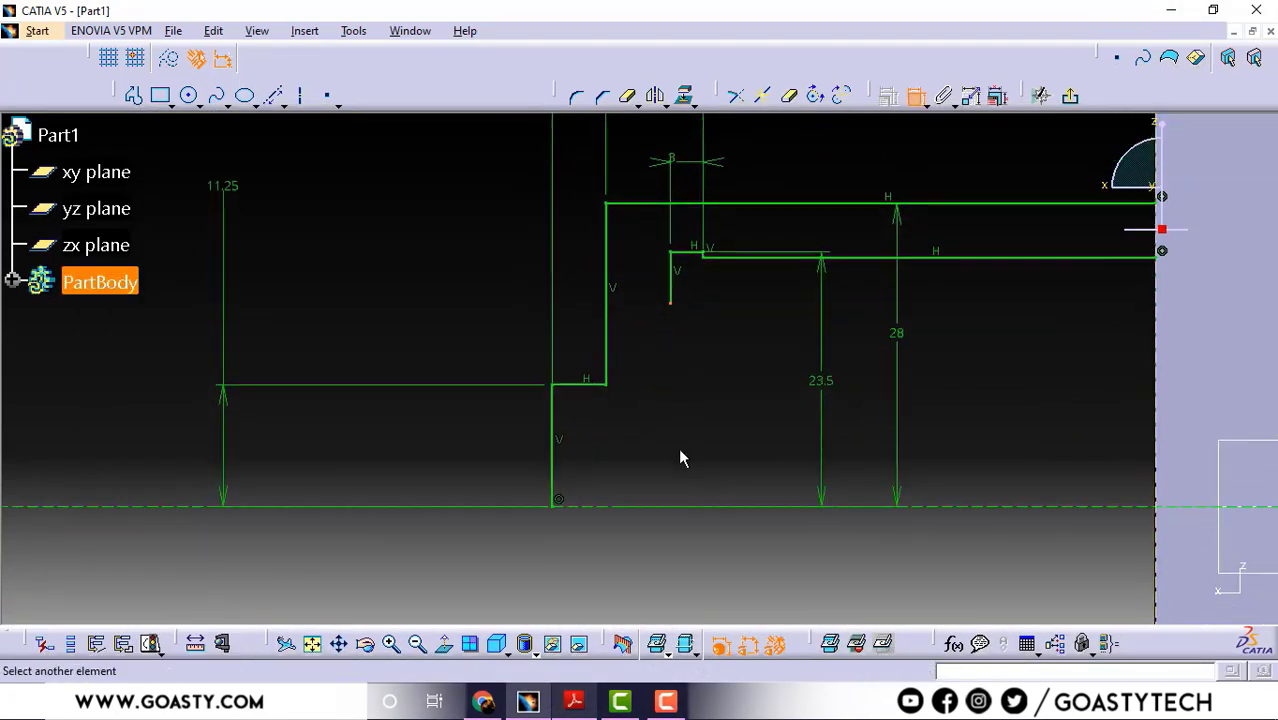
{"action": "left_click", "coordinate": [736, 510]}
{"action": "left_click", "coordinate": [375, 262]}
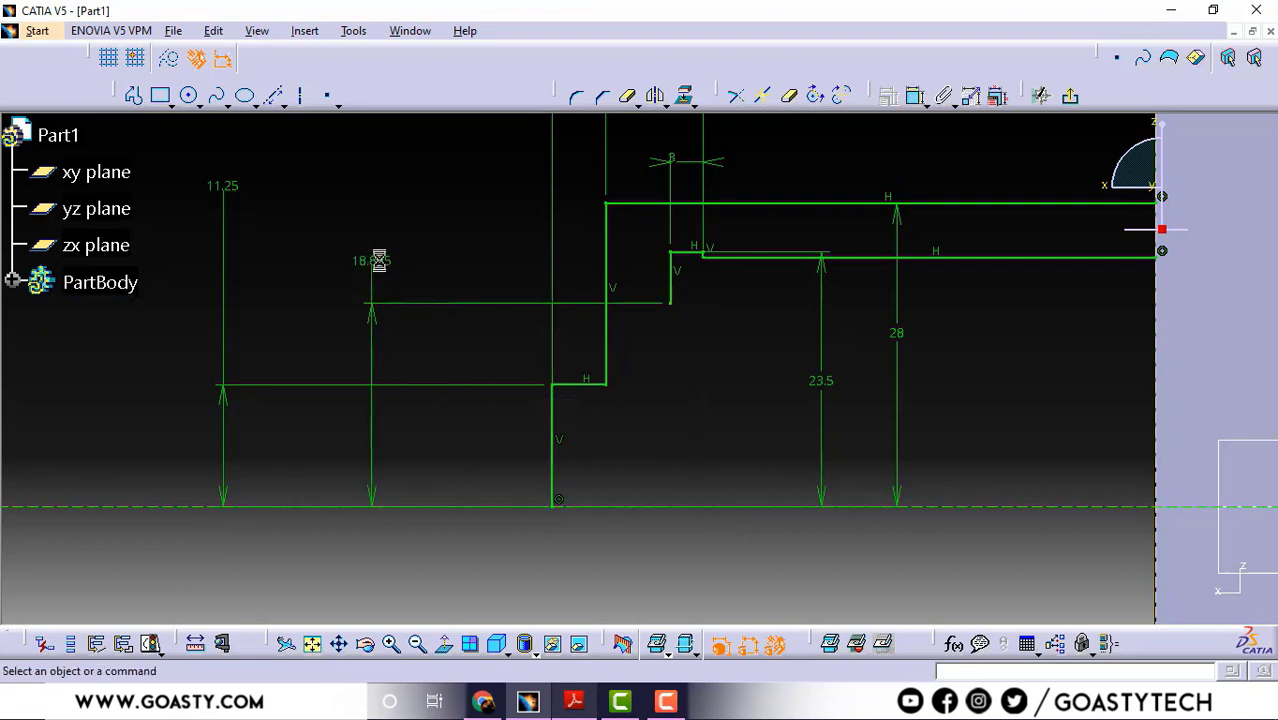
{"action": "double_click", "coordinate": [378, 260]}
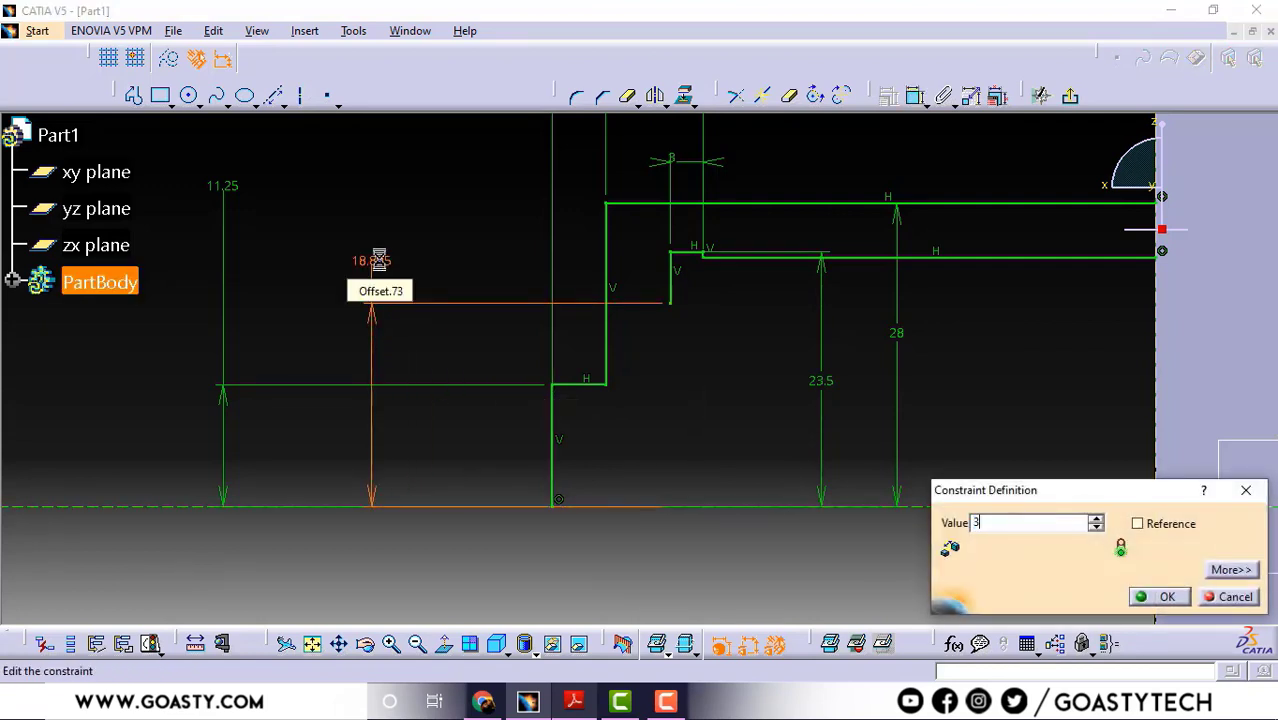
{"action": "type", "text": "35/2"}
{"action": "key", "text": "Return"}
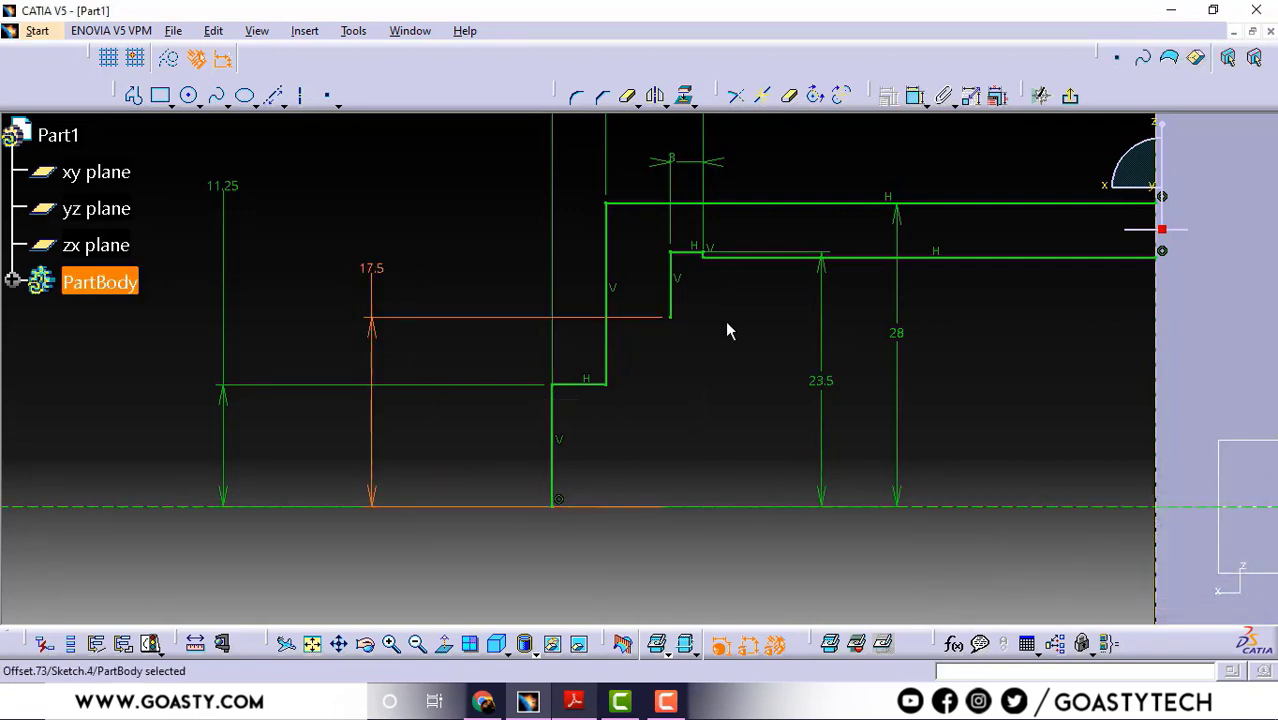
{"action": "left_click", "coordinate": [728, 283]}
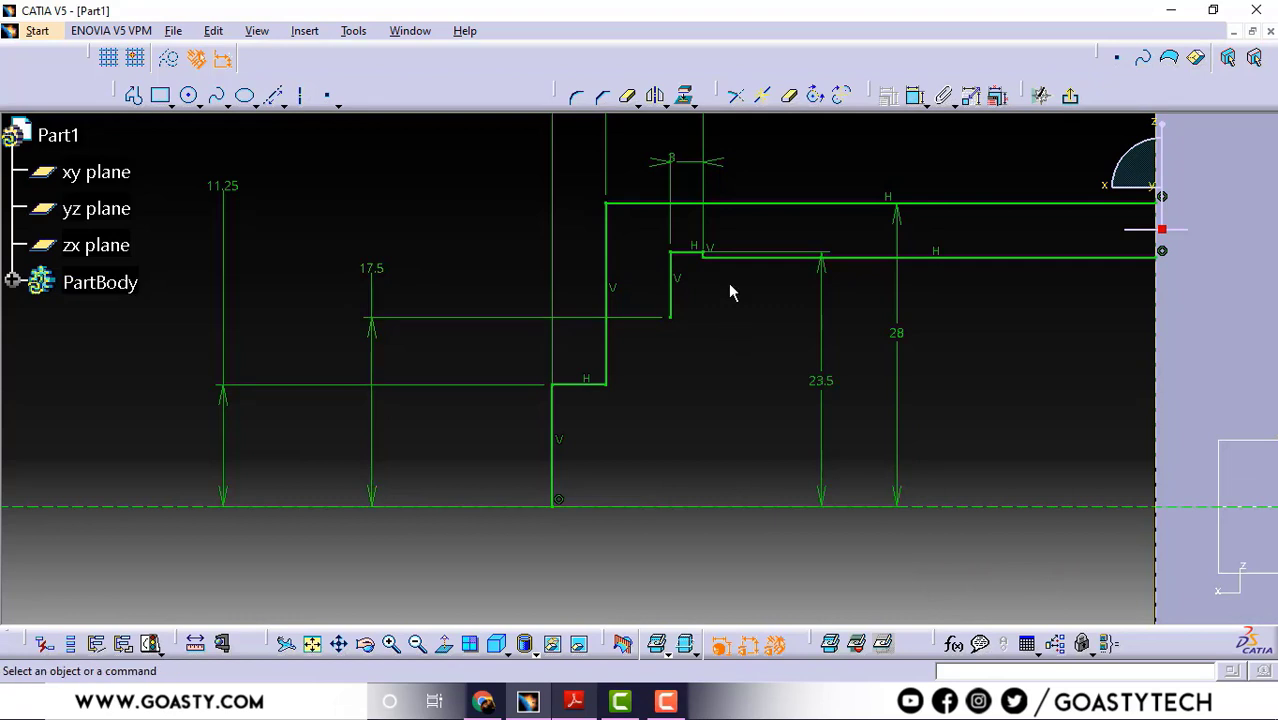
Sketch a 3 mm long line outward from the inner vertical line's free end, slightly off horizontal.
{"action": "left_click", "coordinate": [133, 95]}
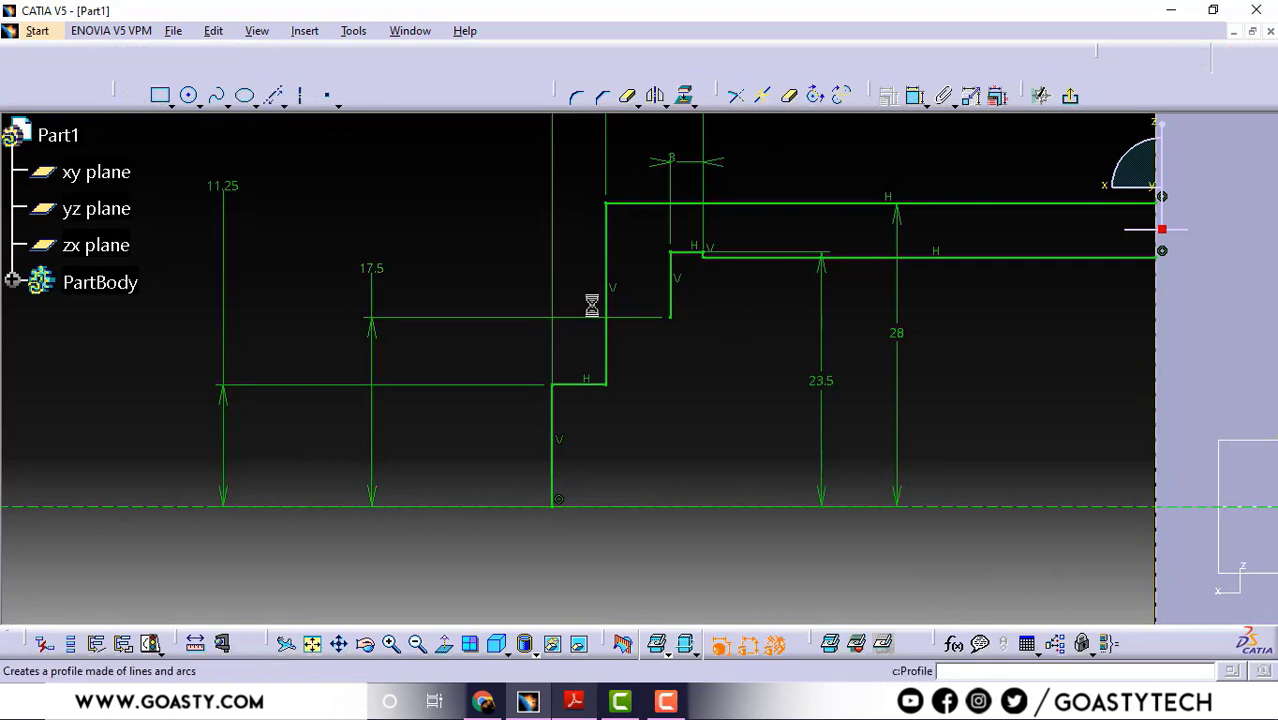
{"action": "left_click", "coordinate": [670, 318]}
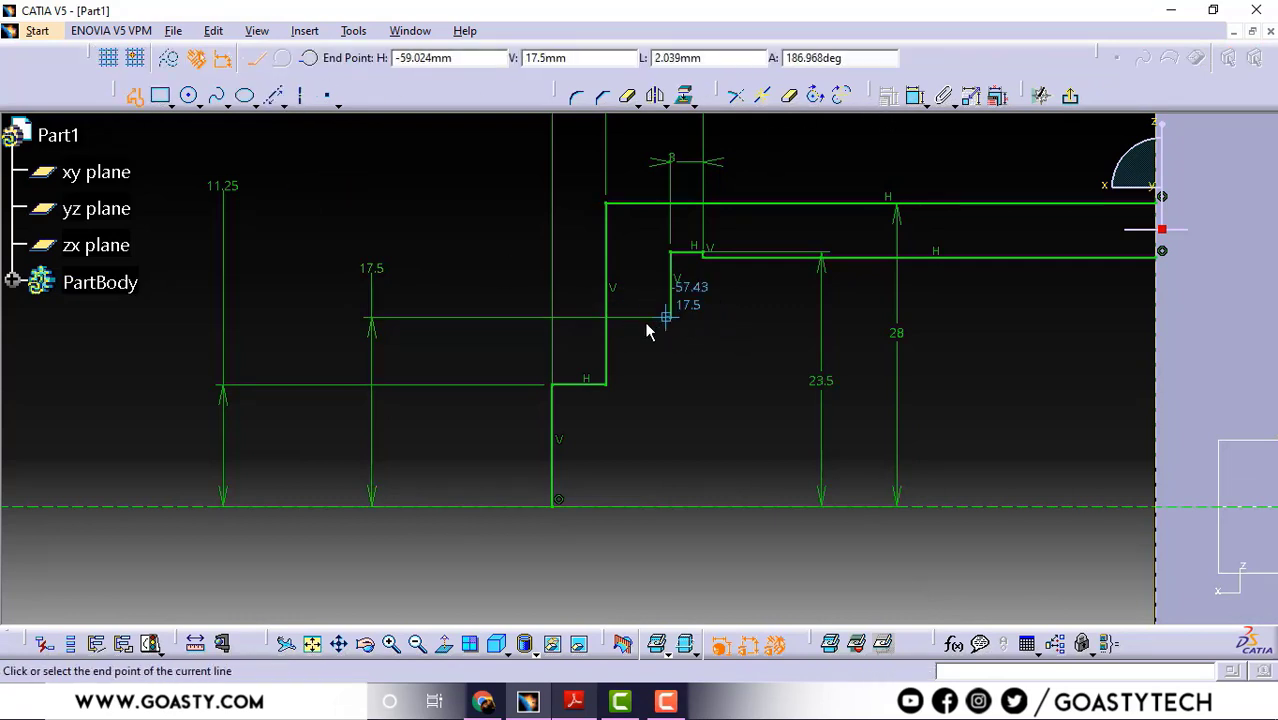
{"action": "left_click", "coordinate": [728, 60]}
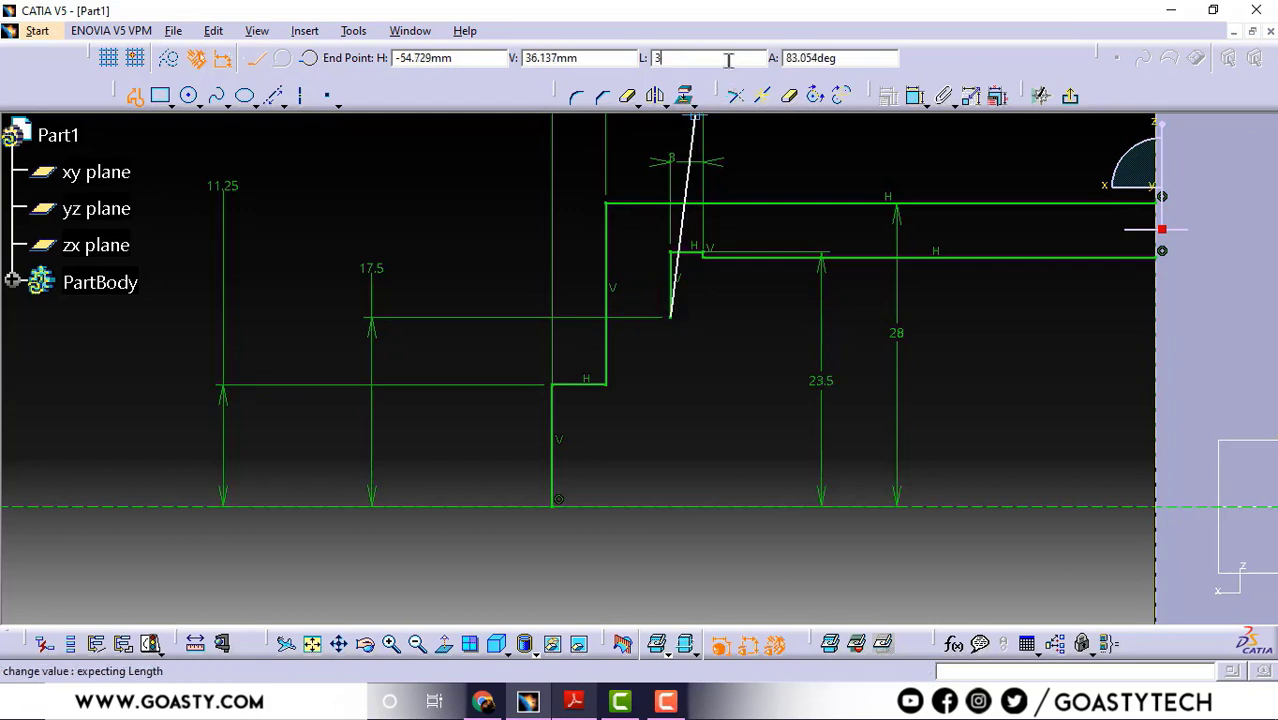
{"action": "key", "text": "Return"}
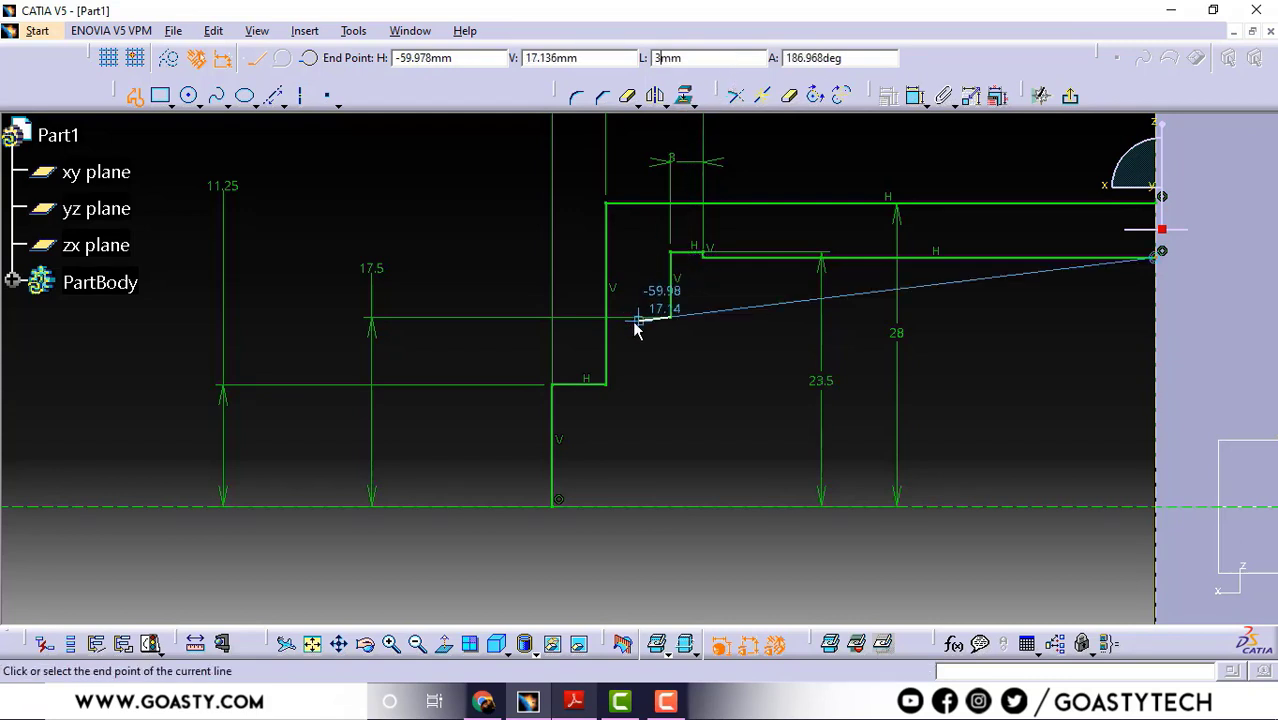
{"action": "left_click", "coordinate": [636, 314]}
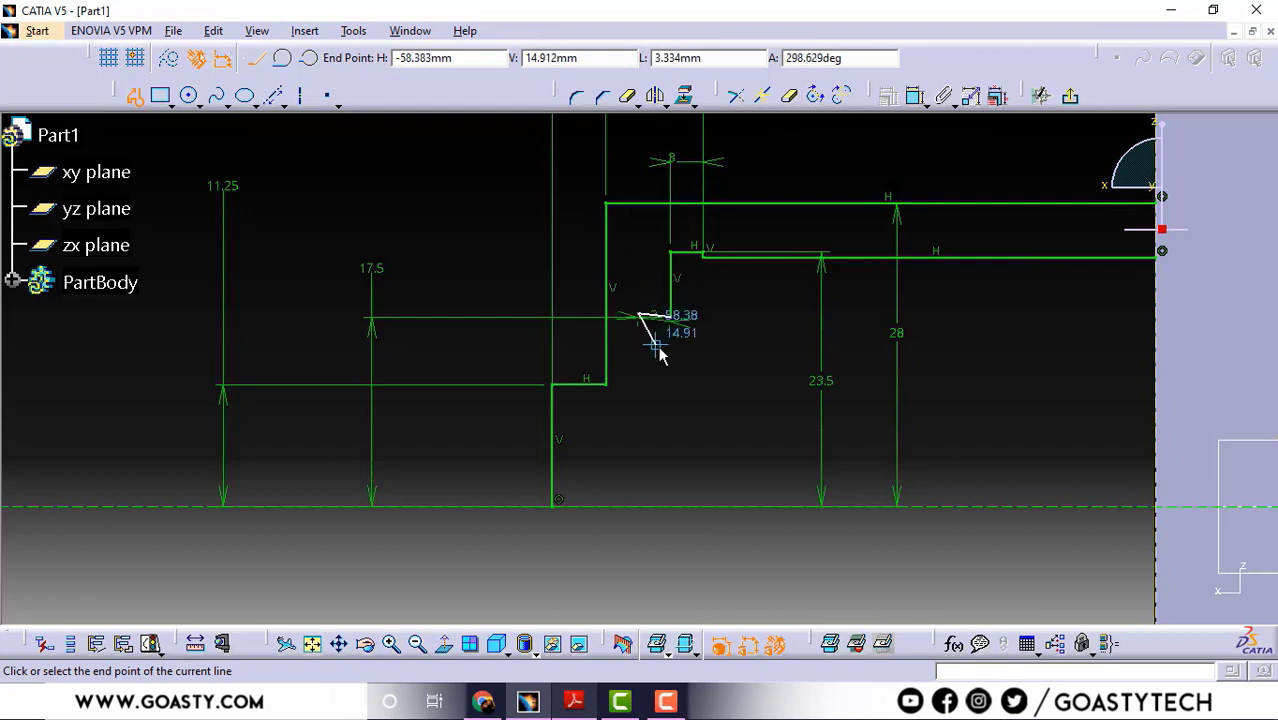
{"action": "key", "text": "Escape"}
Apply a horizontal constraint to the new 3 mm line.
{"action": "middle_click_drag", "start_coordinate": [658, 348], "coordinate": [739, 264], "text": "ctrl"}
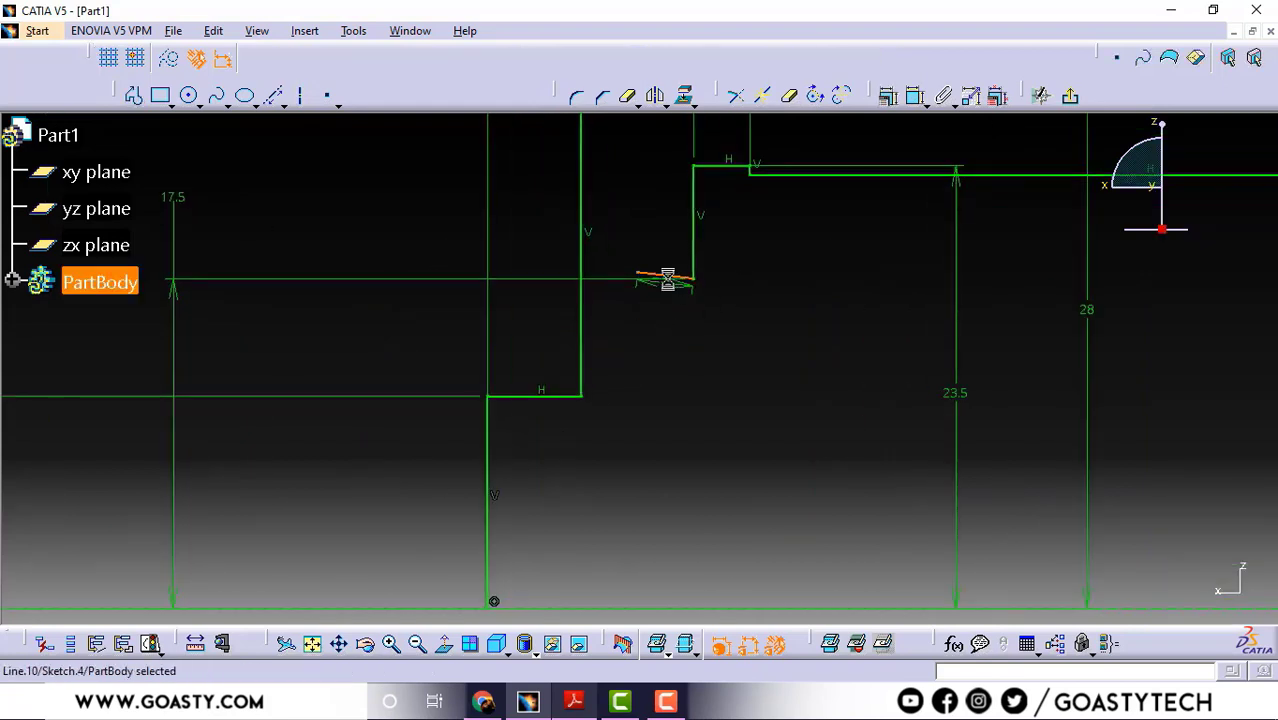
{"action": "right_click", "coordinate": [668, 280]}
{"action": "mouse_move", "coordinate": [800, 565]}
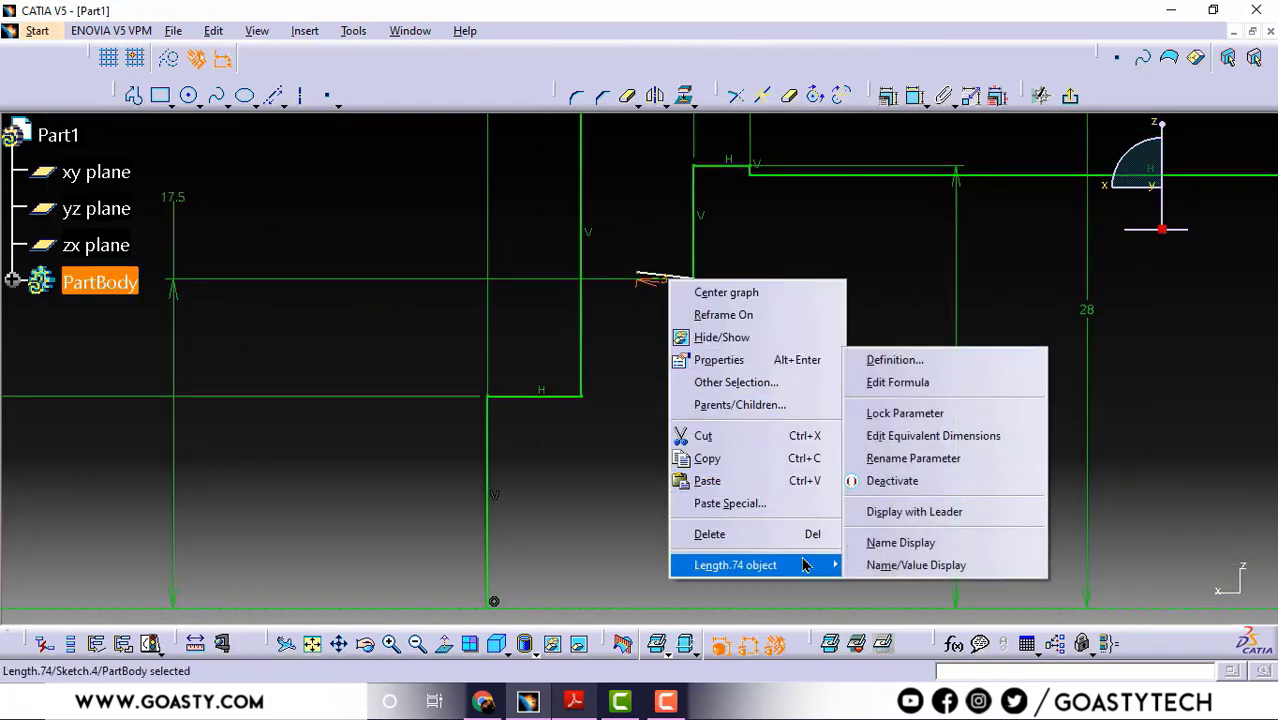
{"action": "left_click", "coordinate": [921, 540]}
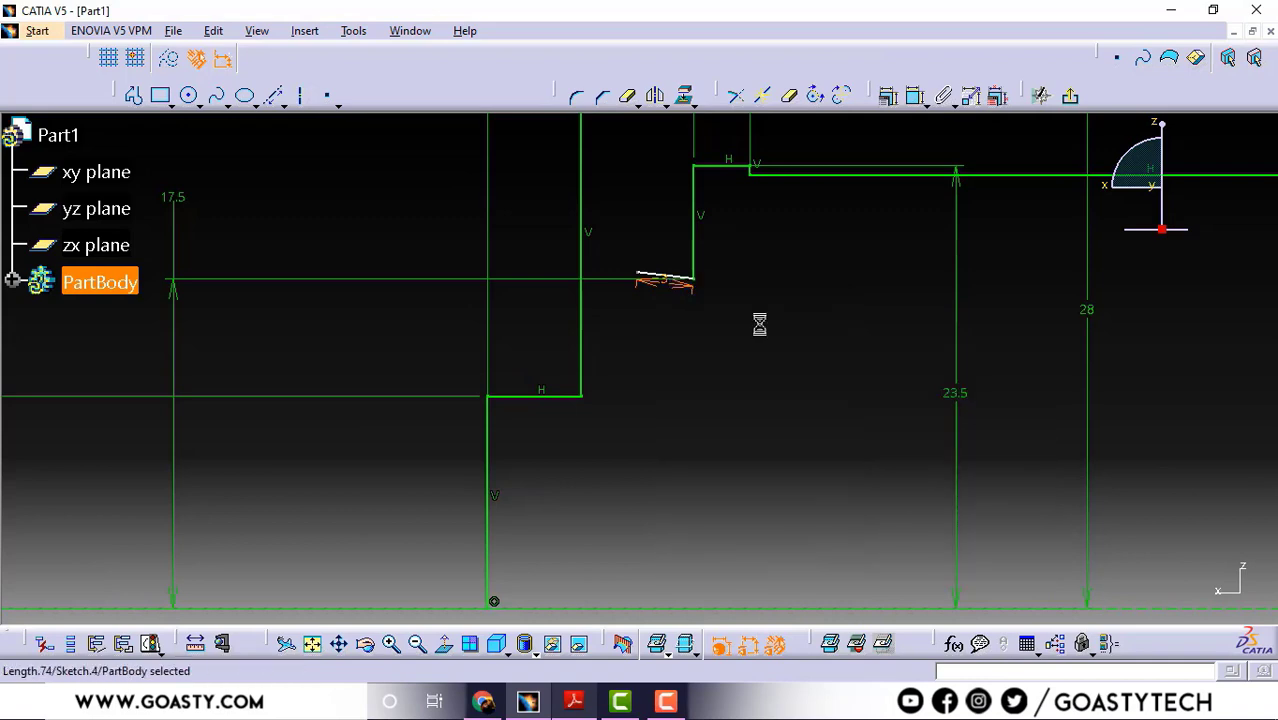
{"action": "left_click", "coordinate": [660, 281]}
{"action": "left_click", "coordinate": [887, 95]}
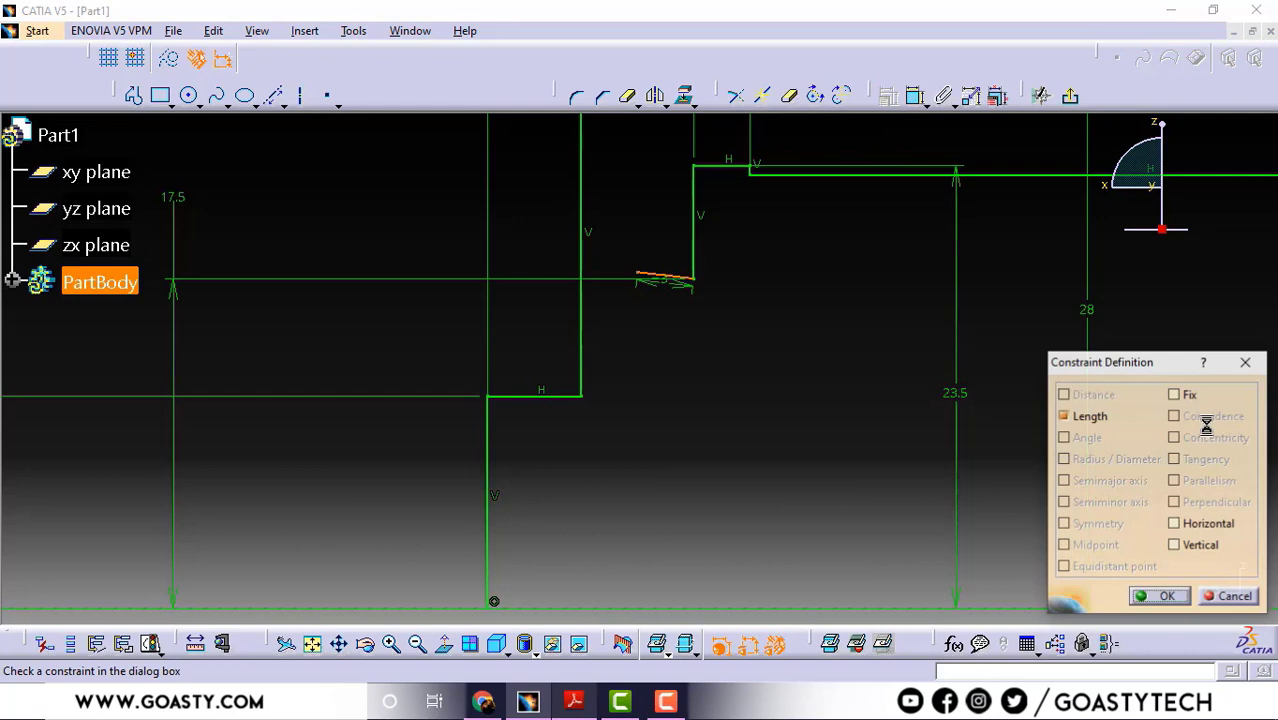
{"action": "left_click", "coordinate": [1211, 531]}
{"action": "left_click", "coordinate": [1160, 596]}
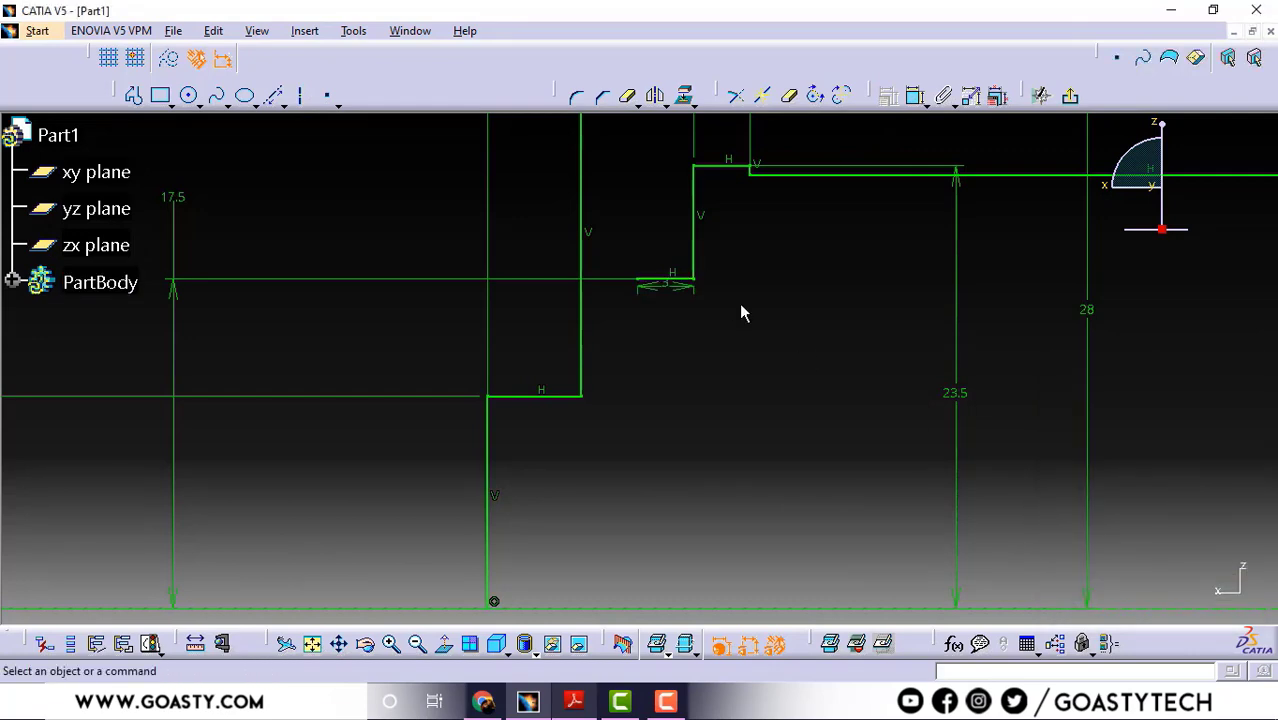
Check the boss diameters in section view A-A of the PDF, then set the outer step line's distance from the axis to 35/2 mm.
{"action": "left_click", "coordinate": [578, 705]}
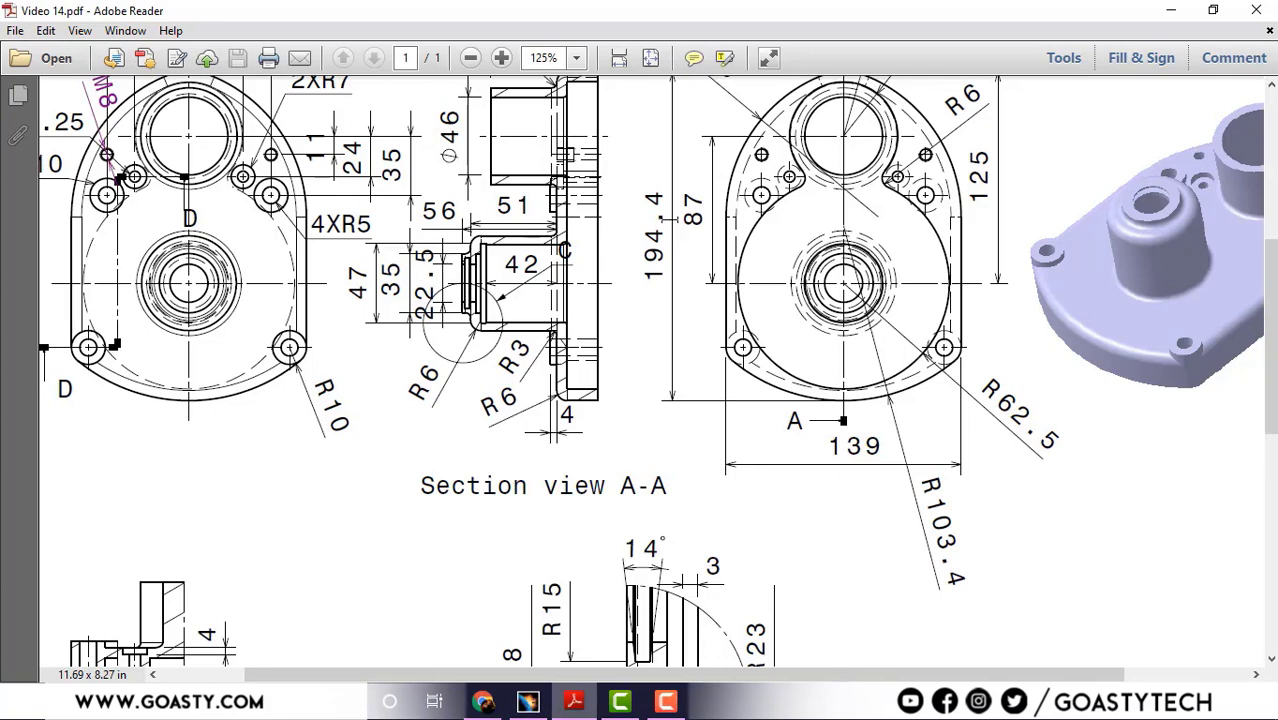
{"action": "left_click", "coordinate": [1172, 8]}
{"action": "mouse_move", "coordinate": [648, 303]}
{"action": "middle_mouse_down"}
{"action": "mouse_move", "coordinate": [833, 254]}
{"action": "mouse_move", "coordinate": [822, 362]}
{"action": "middle_mouse_up"}
{"action": "middle_click_drag", "start_coordinate": [822, 348], "coordinate": [796, 360]}
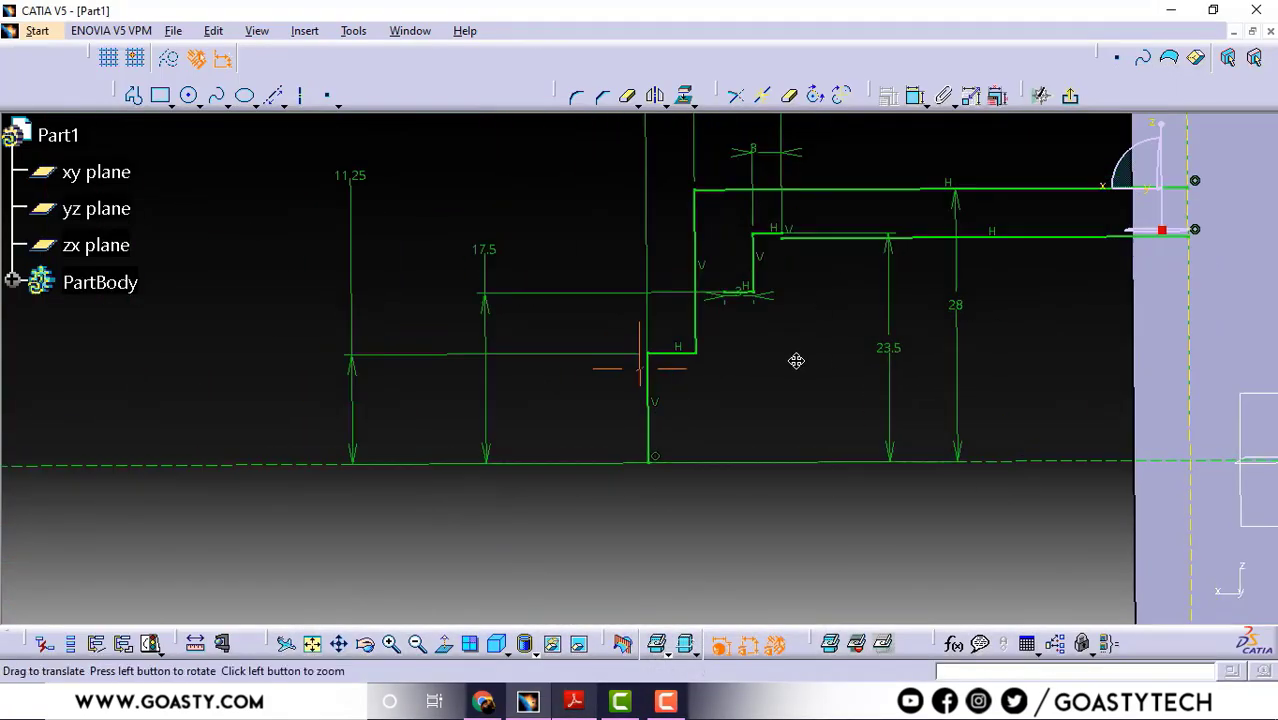
{"action": "middle_click_drag", "start_coordinate": [718, 394], "coordinate": [604, 373]}
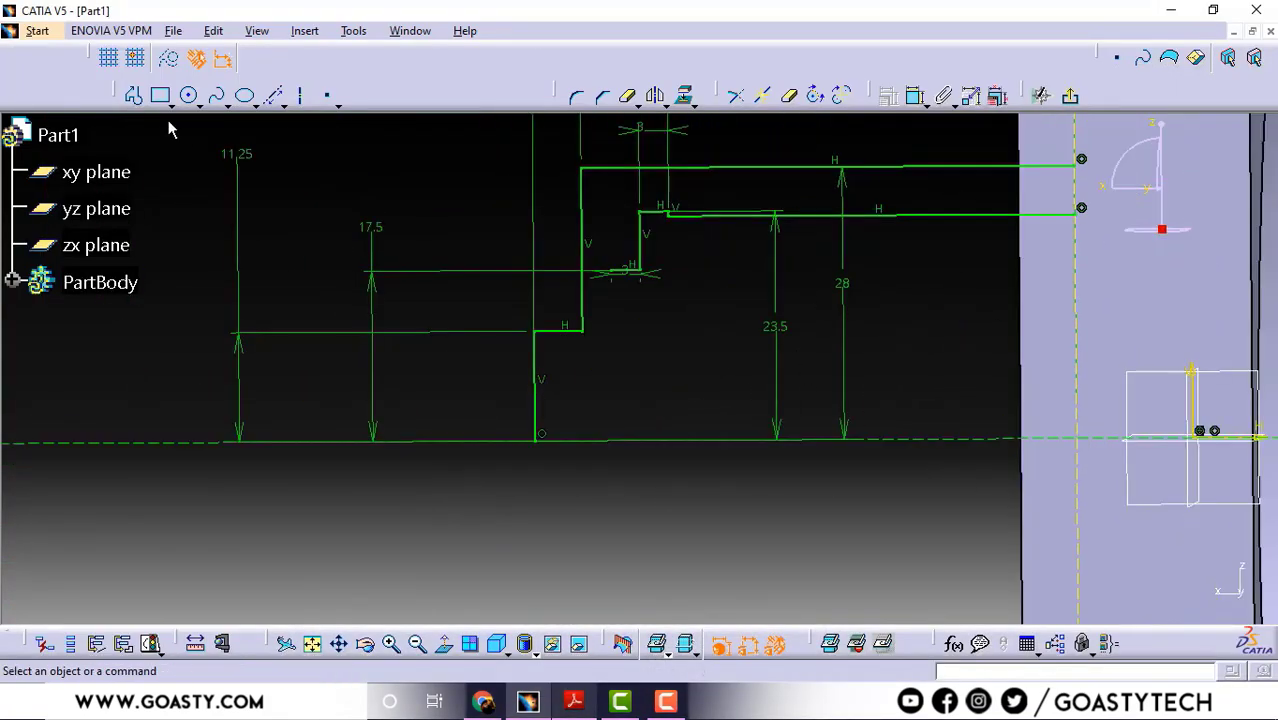
{"action": "double_click", "coordinate": [245, 160]}
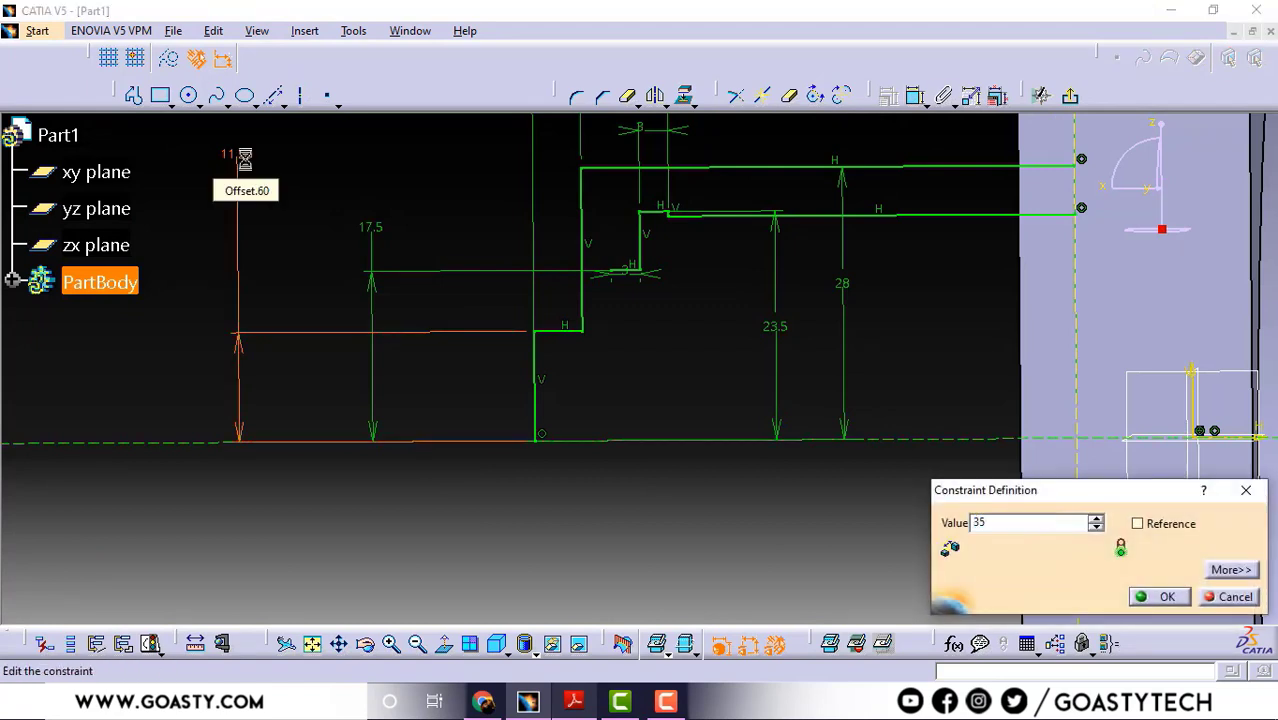
{"action": "type", "text": "35/2"}
{"action": "key", "text": "Return"}
{"action": "left_click", "coordinate": [462, 161]}
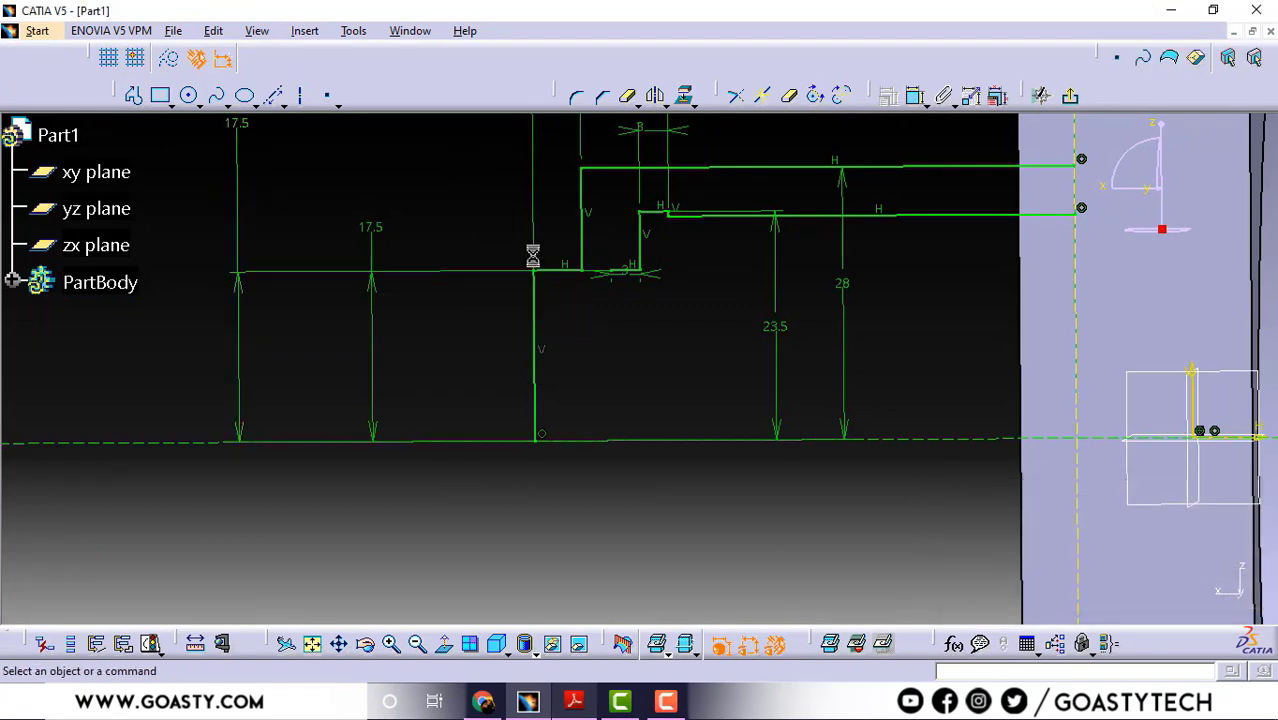
Draw a vertical line from the 3 mm line's free end towards the axis, ending about 10.6 mm from it.
{"action": "middle_click_drag", "start_coordinate": [636, 344], "coordinate": [640, 300]}
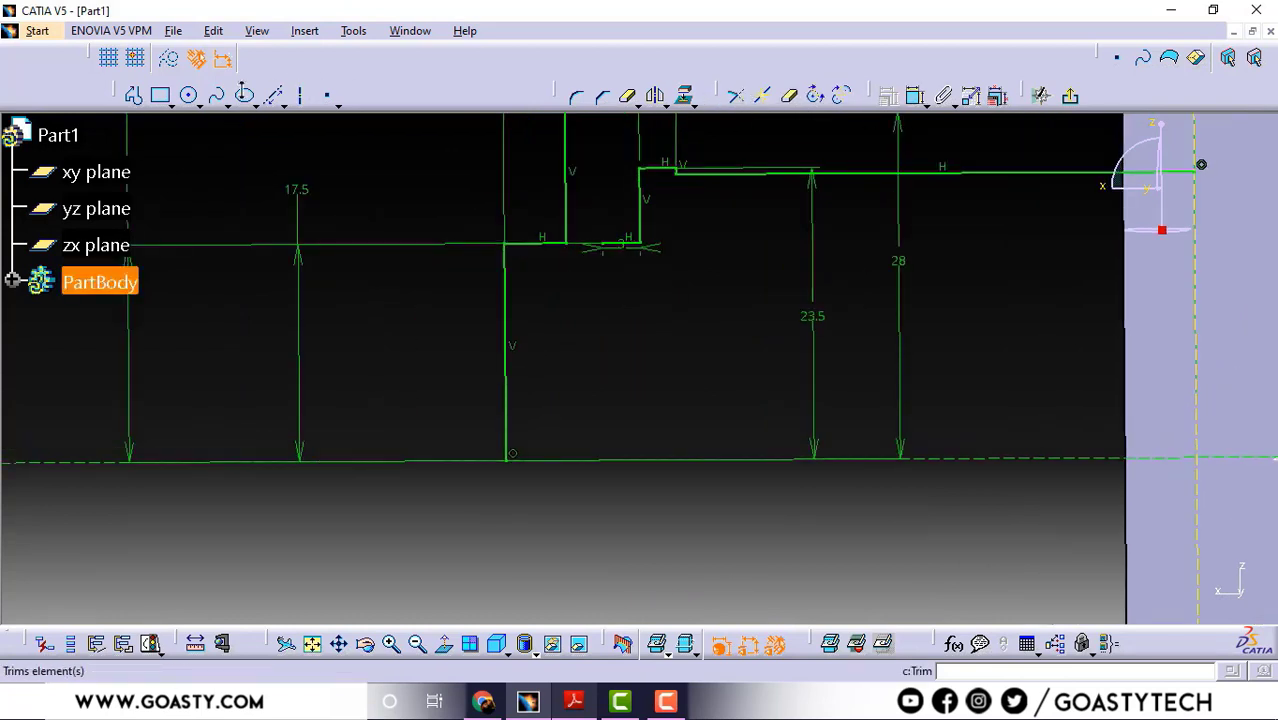
{"action": "left_click", "coordinate": [134, 98]}
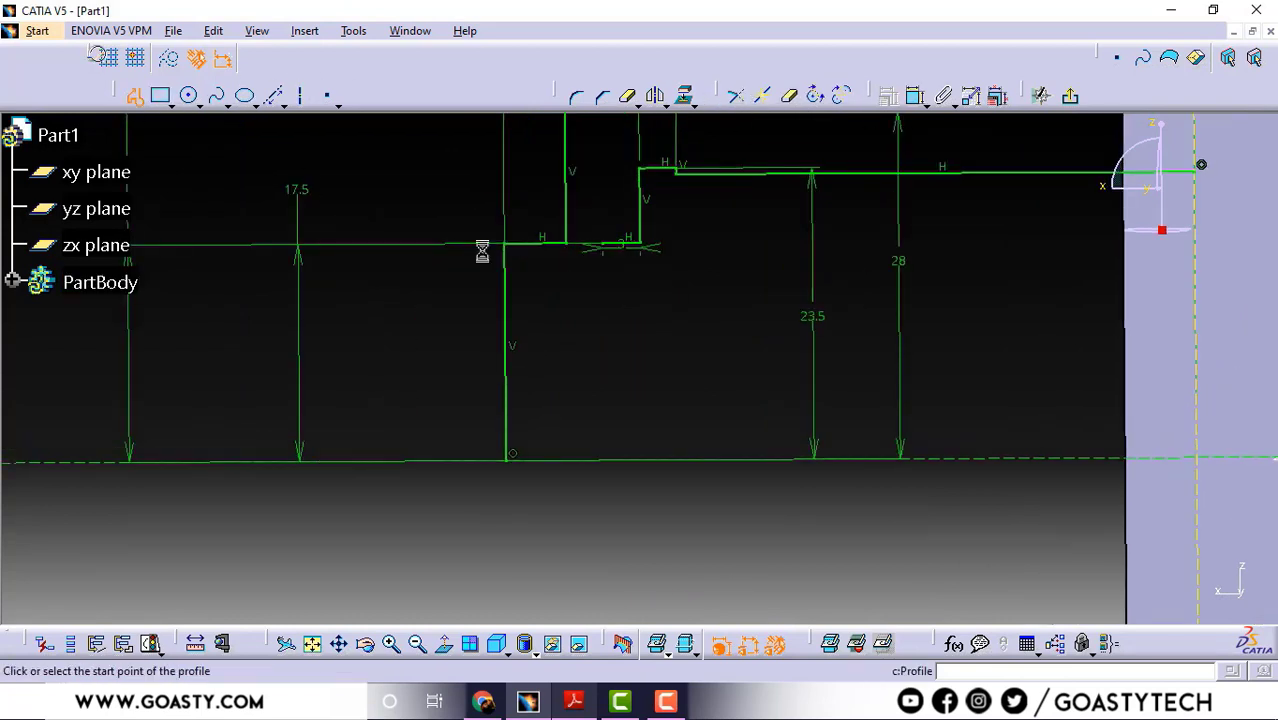
{"action": "left_click", "coordinate": [603, 244]}
{"action": "double_click", "coordinate": [603, 328]}
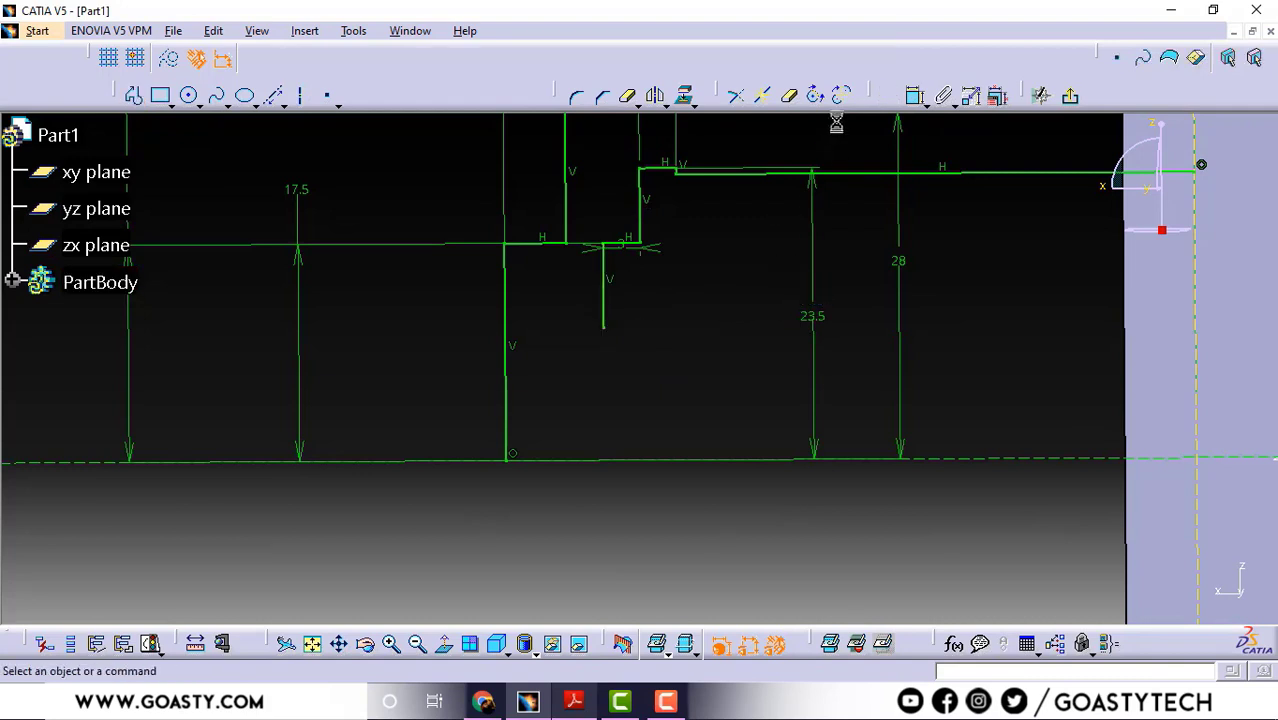
Dimension the distance between the axis and the new vertical line's lower end and set it to 22.5/2 mm.
{"action": "left_click", "coordinate": [916, 95]}
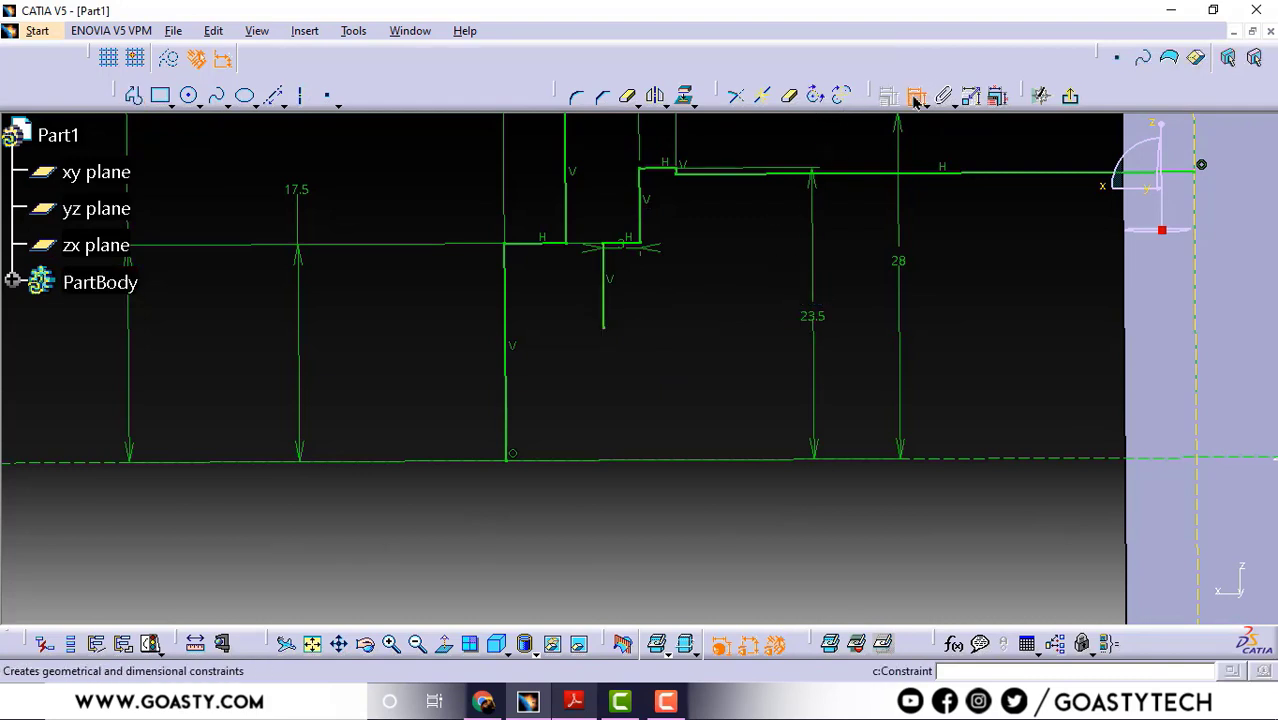
{"action": "left_click", "coordinate": [688, 461]}
{"action": "left_click", "coordinate": [607, 327]}
{"action": "left_click", "coordinate": [739, 276]}
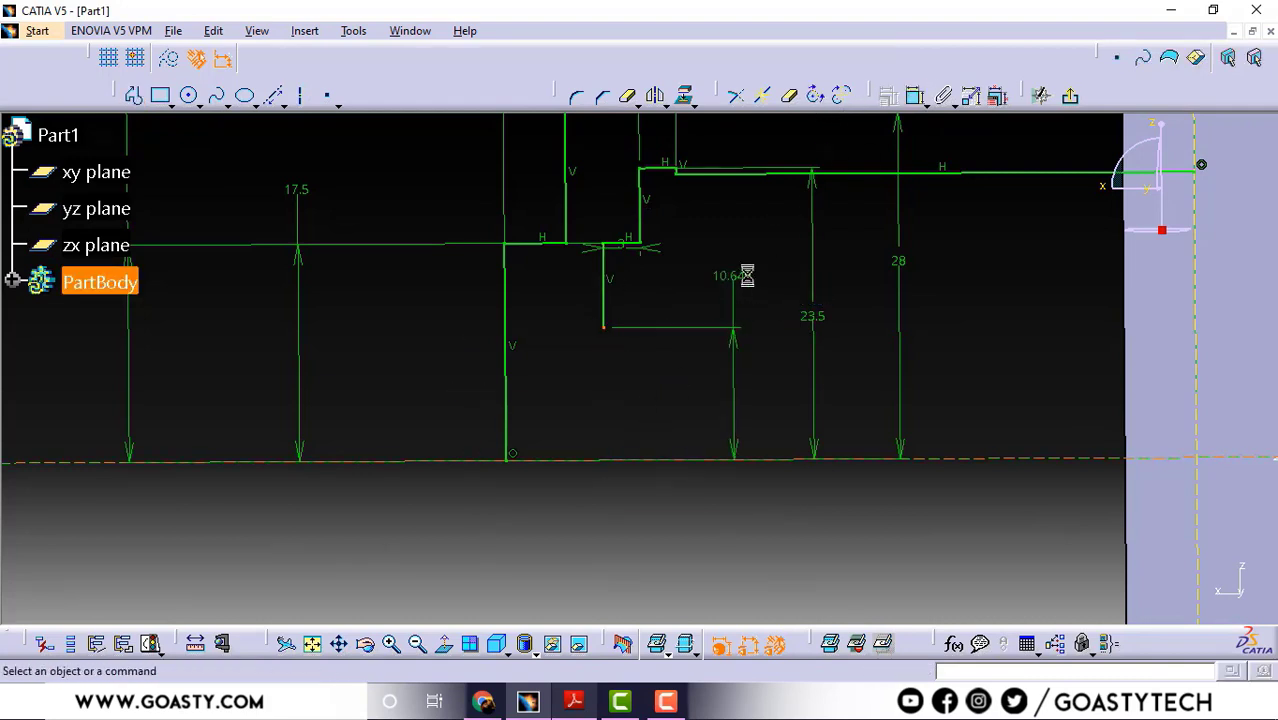
{"action": "double_click", "coordinate": [739, 276]}
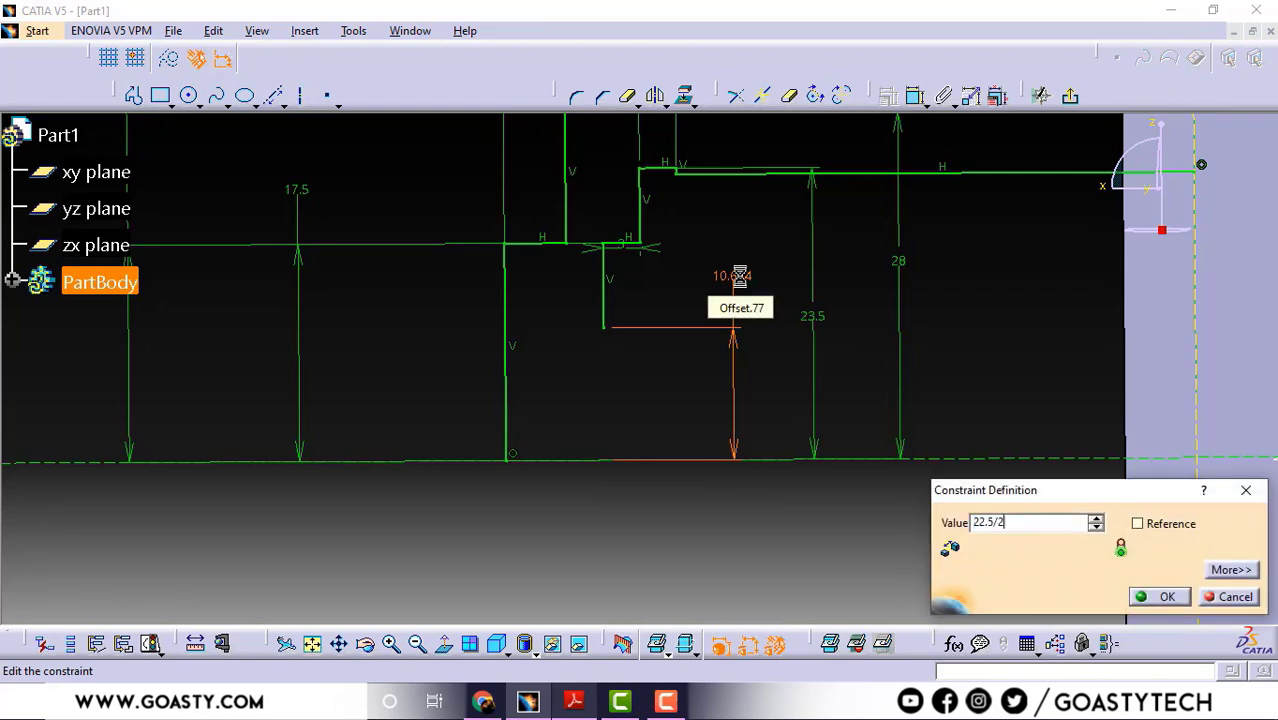
{"action": "key", "text": "Return"}
{"action": "left_click", "coordinate": [766, 212]}
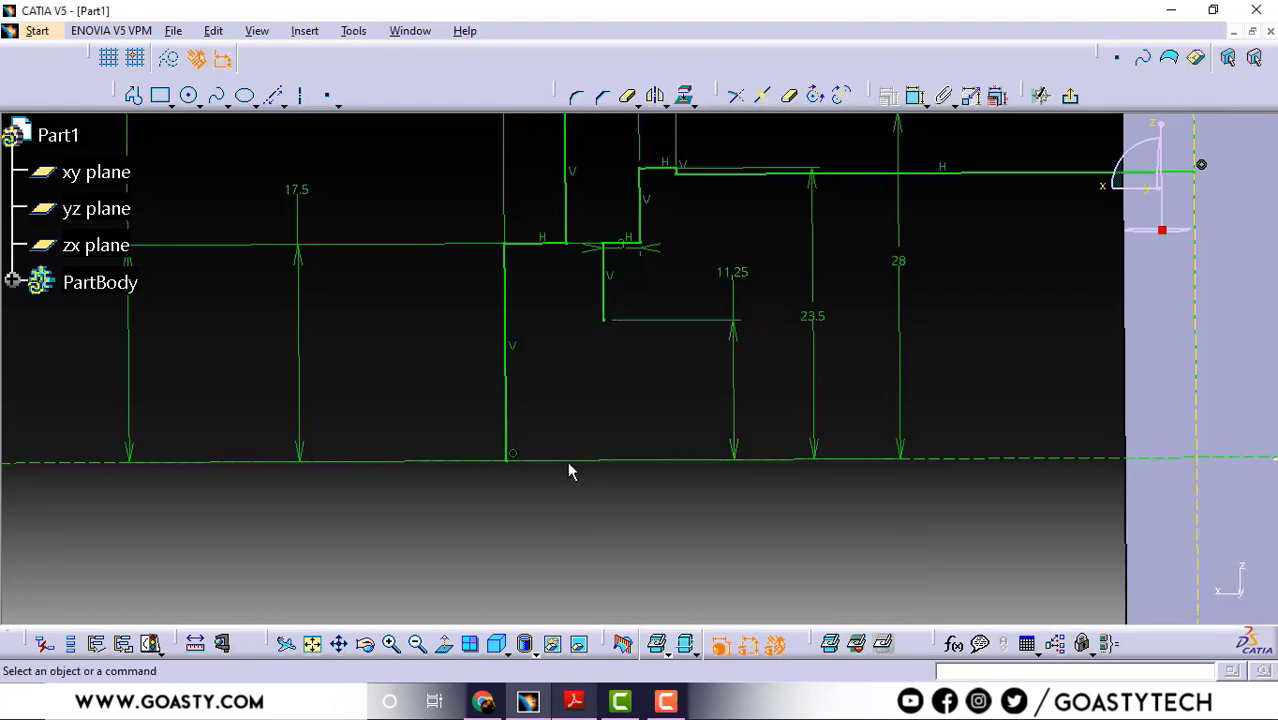
Examine the groove in Detail C of the PDF, then extend the vertical line's lower end with a profile segment about 1.9 mm outward.
{"action": "left_click", "coordinate": [573, 701]}
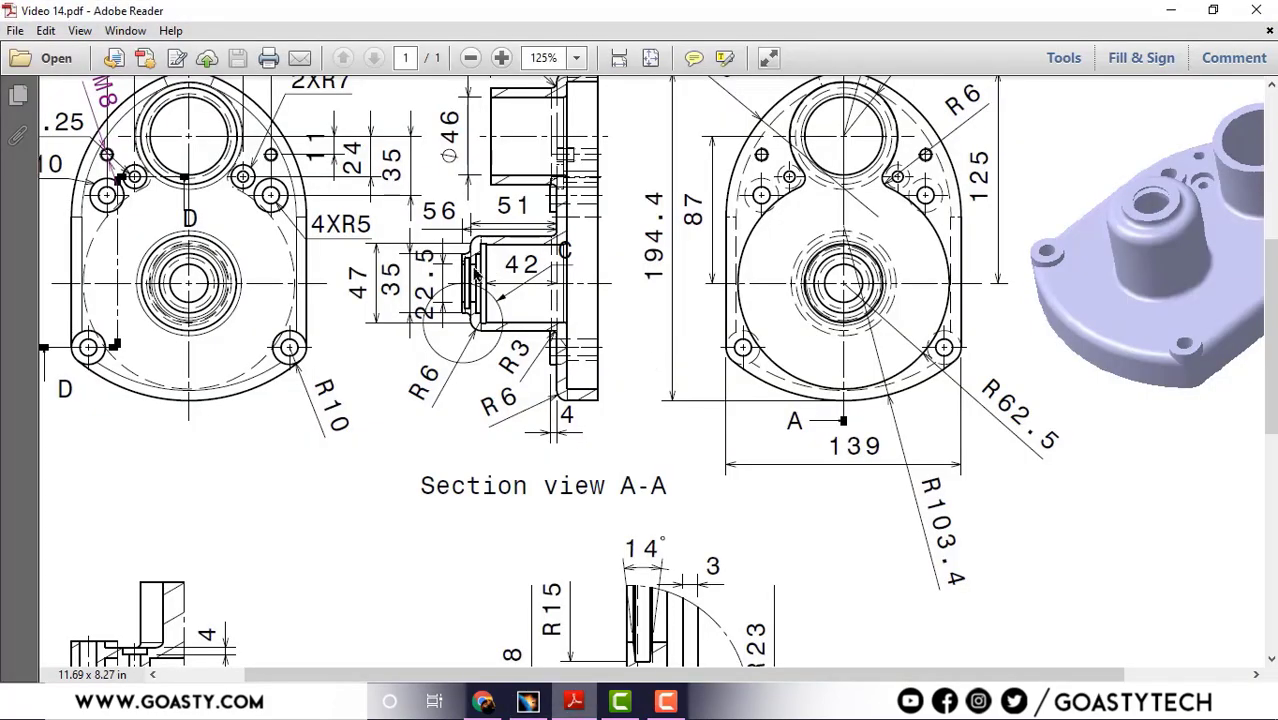
{"action": "scroll", "coordinate": [614, 524], "scroll_direction": "down", "scroll_amount": 5}
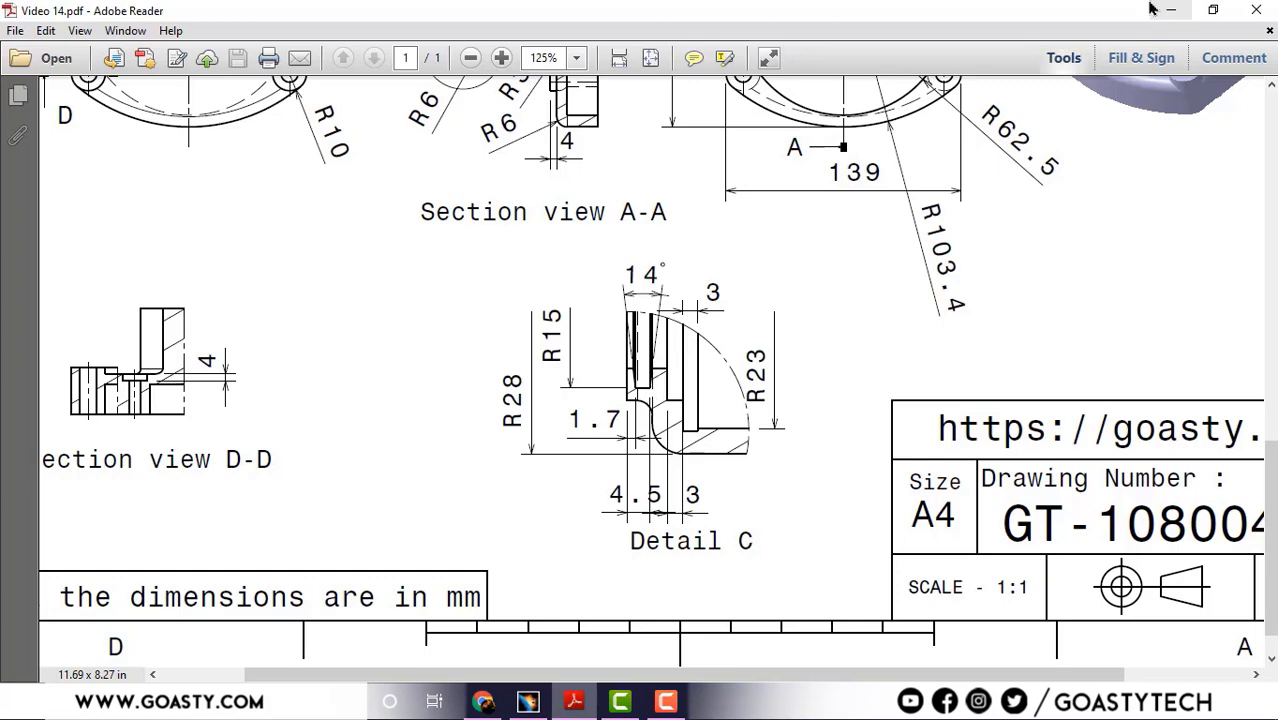
{"action": "left_click", "coordinate": [1175, 16]}
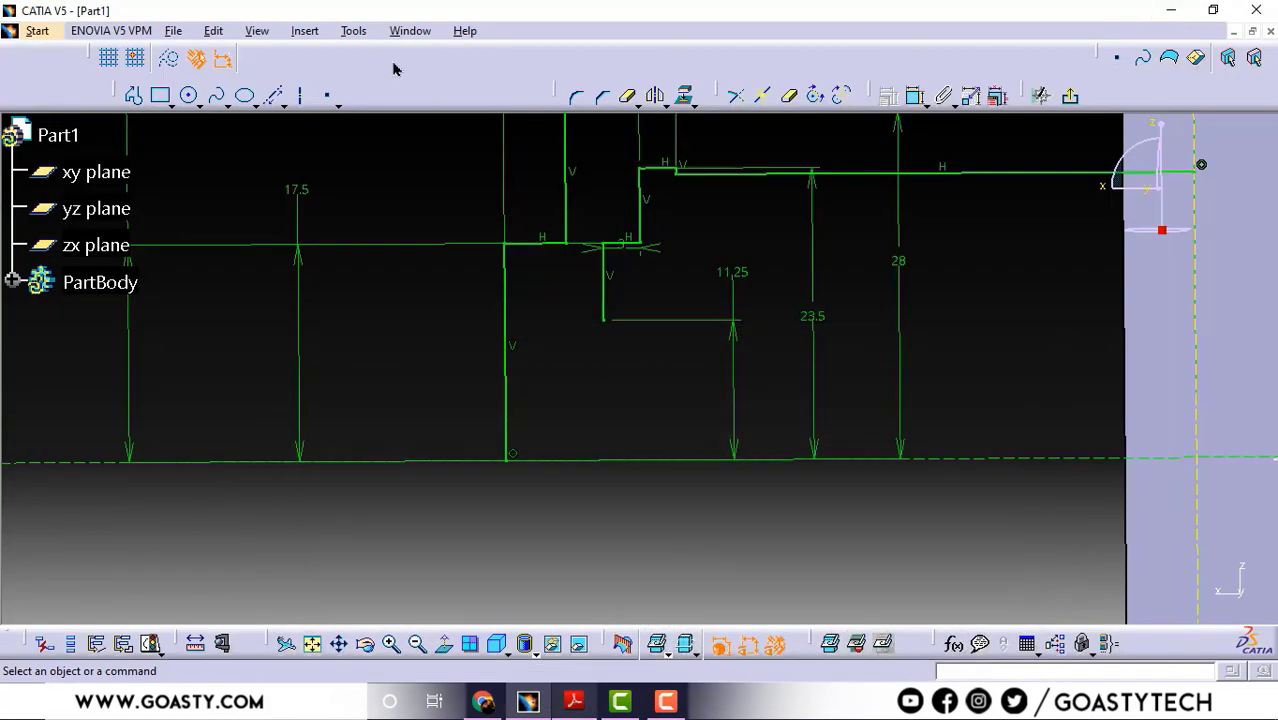
{"action": "left_click", "coordinate": [132, 96]}
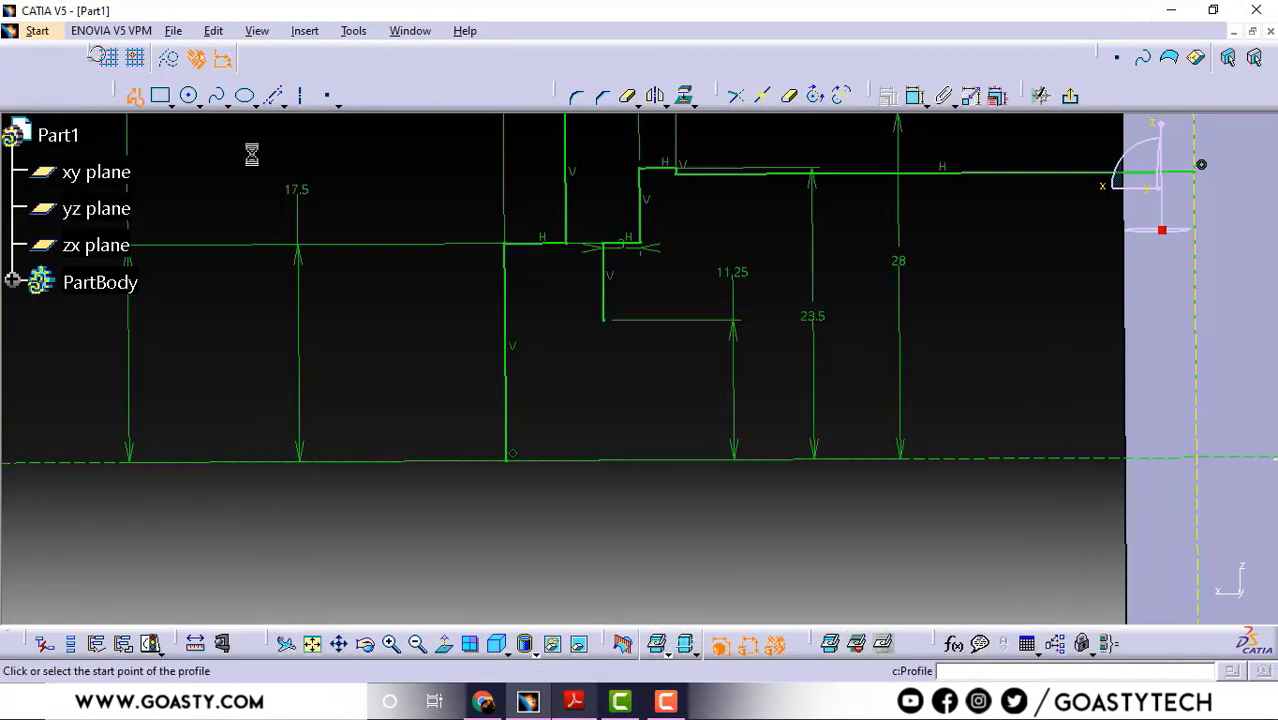
{"action": "left_click", "coordinate": [604, 320]}
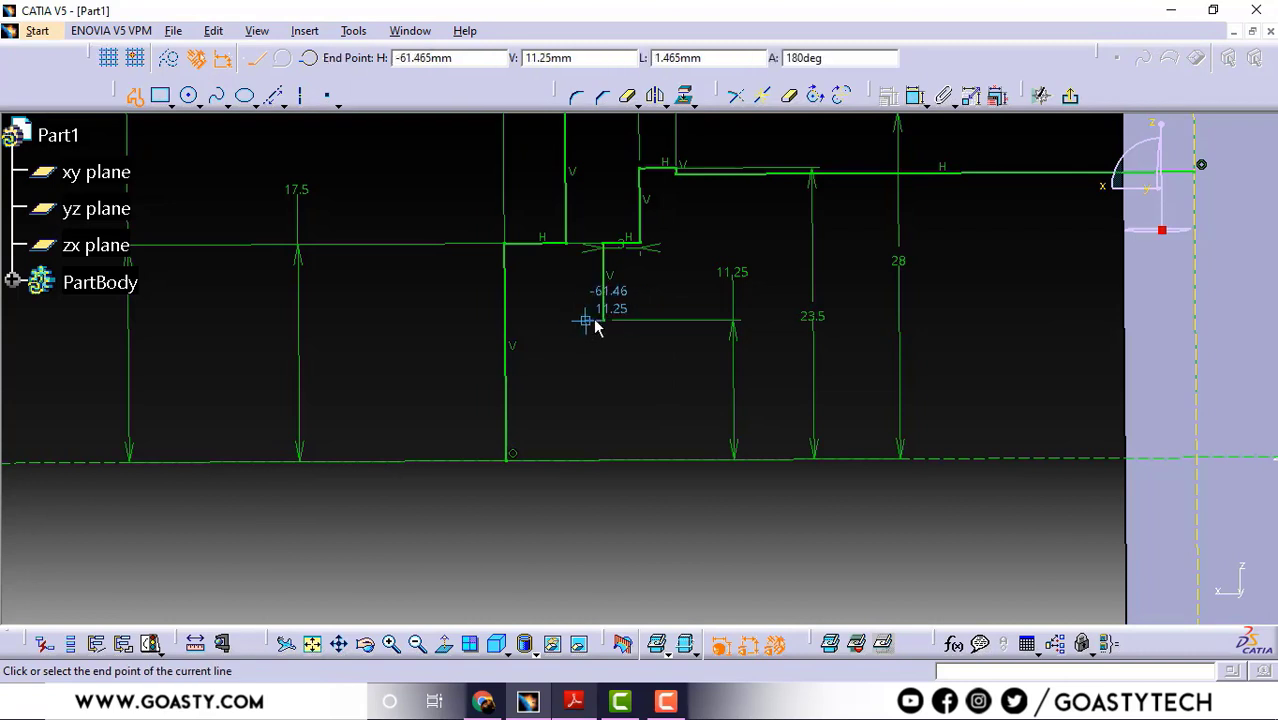
{"action": "left_click", "coordinate": [580, 320]}
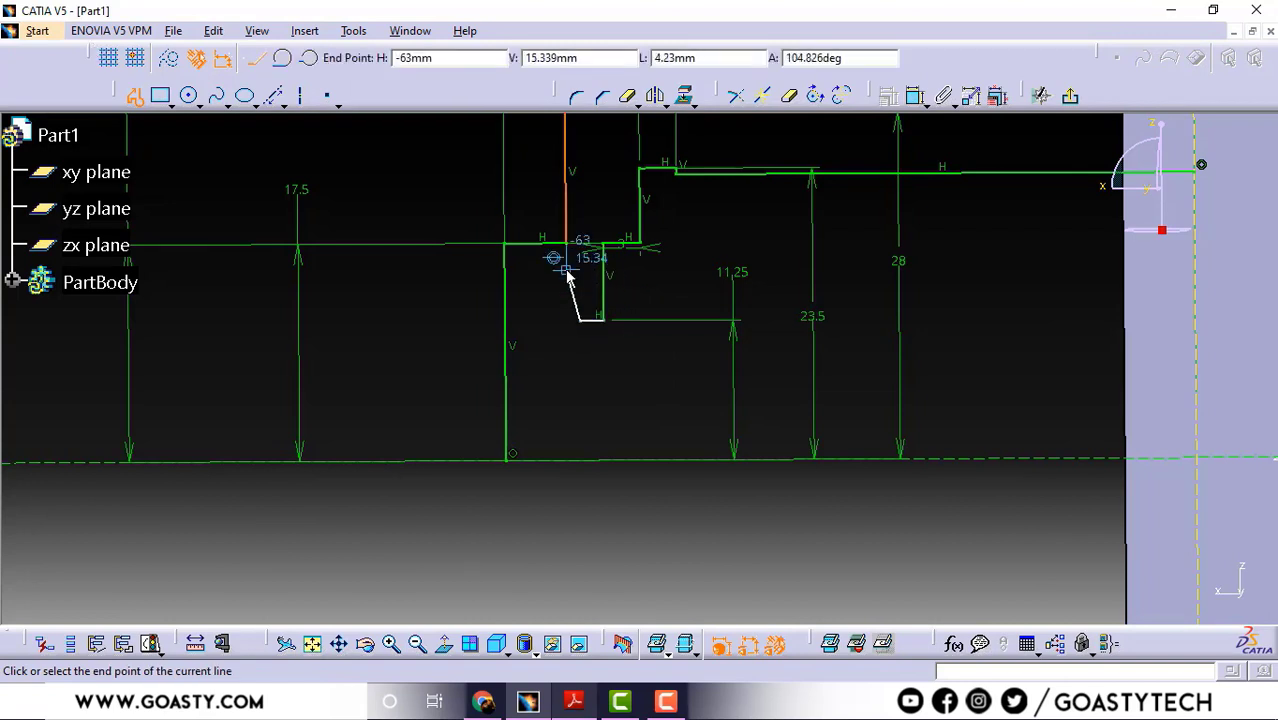
Sketch the rest of the trapezoidal groove, about 4 mm high, ending with a horizontal line on the left vertical edge.
{"action": "left_click", "coordinate": [565, 270]}
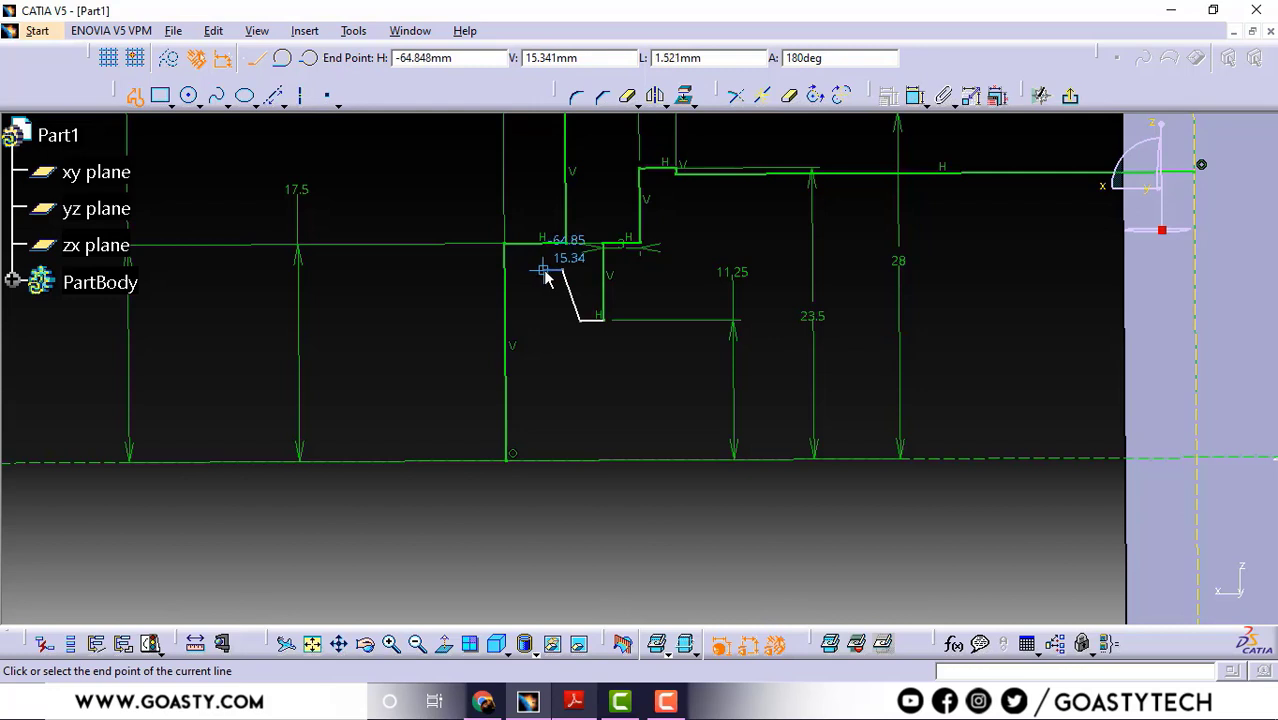
{"action": "left_click", "coordinate": [546, 270]}
{"action": "left_click", "coordinate": [528, 320]}
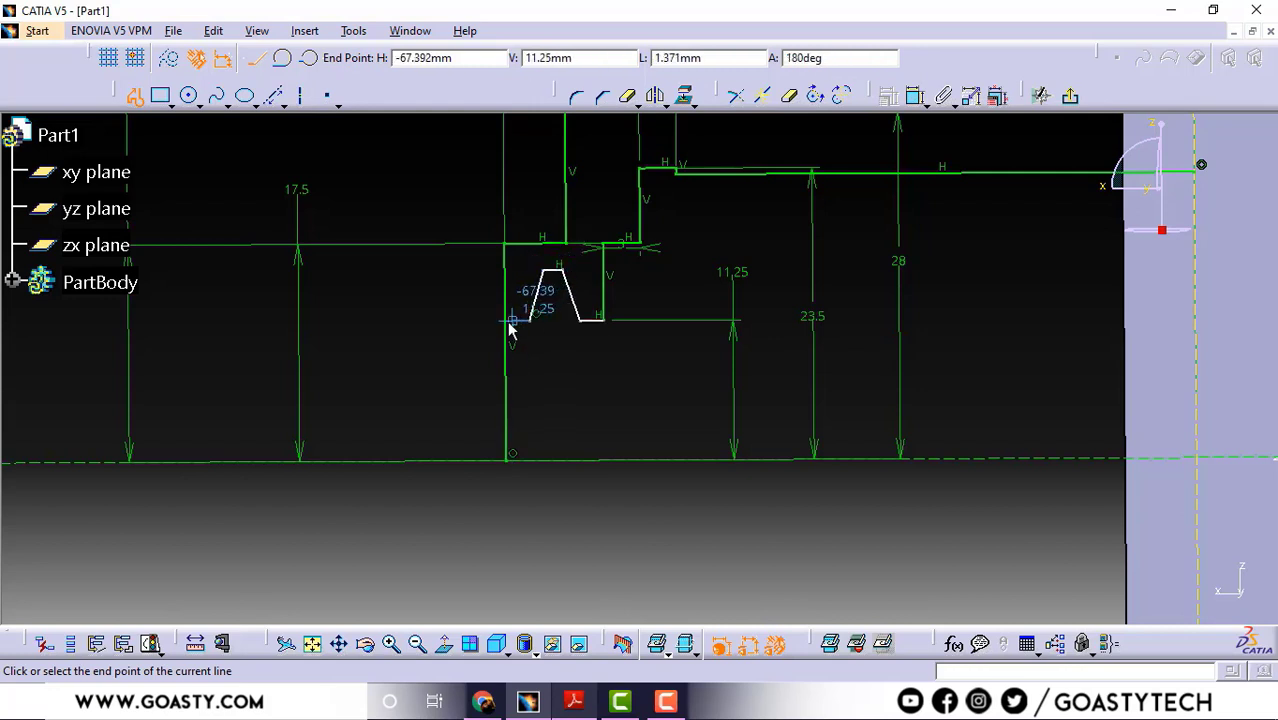
{"action": "left_click", "coordinate": [506, 320]}
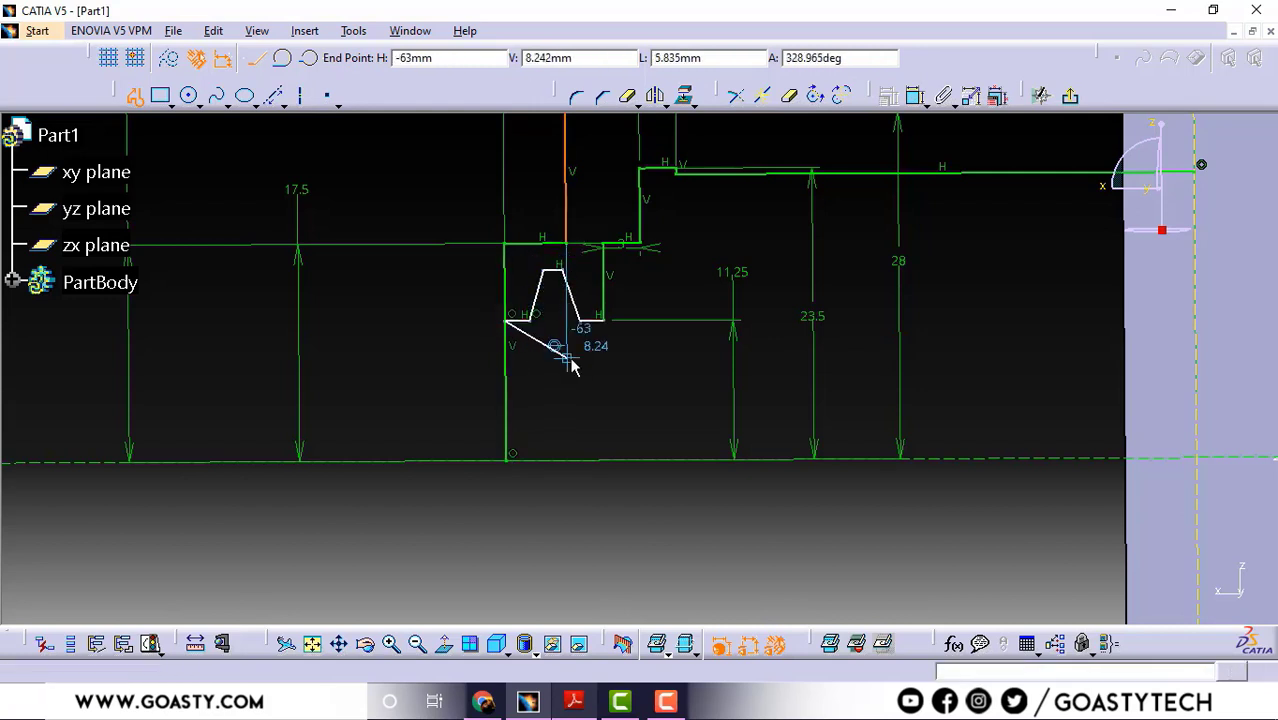
{"action": "key", "text": "Escape"}
Trim away the part of the left vertical edge below the groove's bottom line.
{"action": "left_click", "coordinate": [790, 97]}
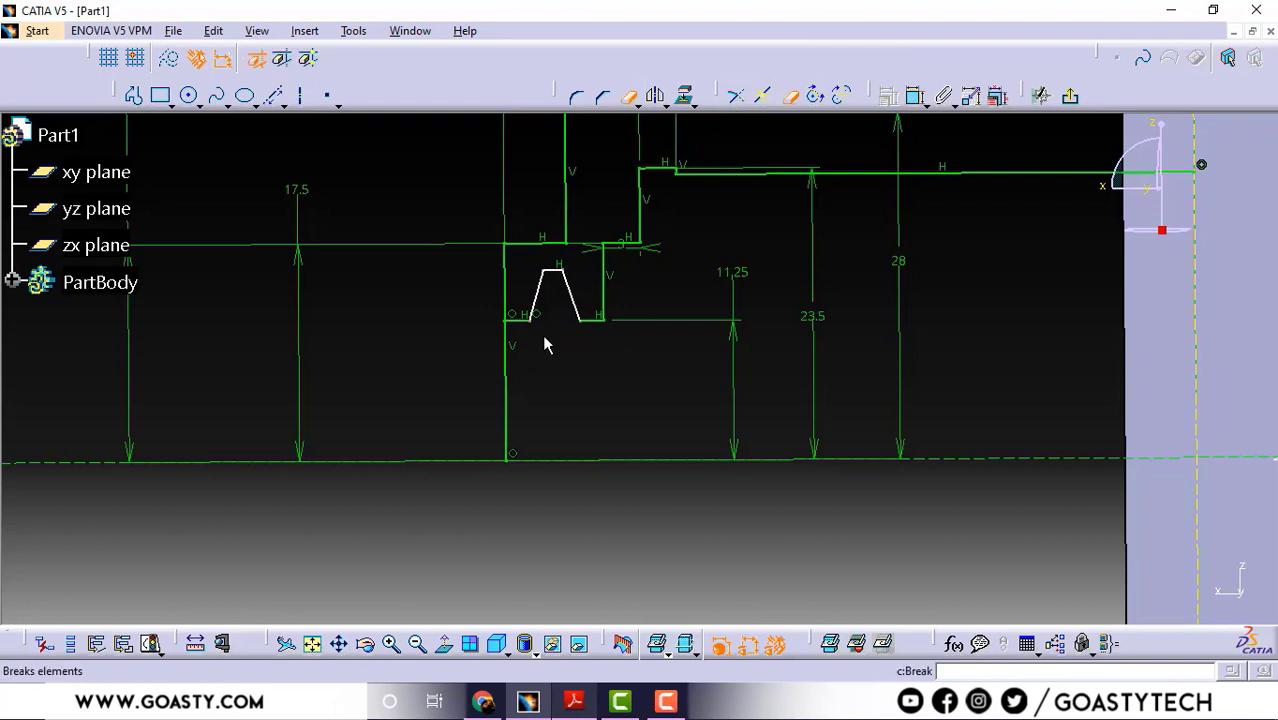
{"action": "left_click", "coordinate": [506, 368]}
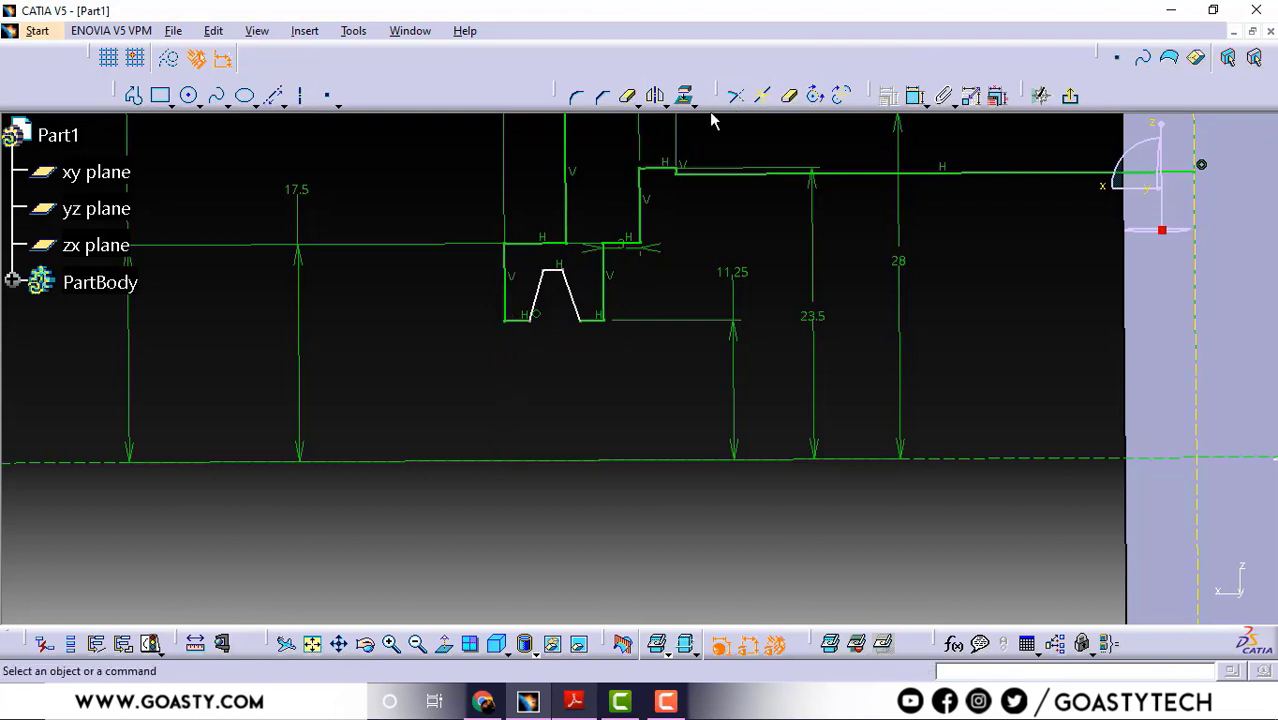
{"action": "left_click", "coordinate": [762, 95]}
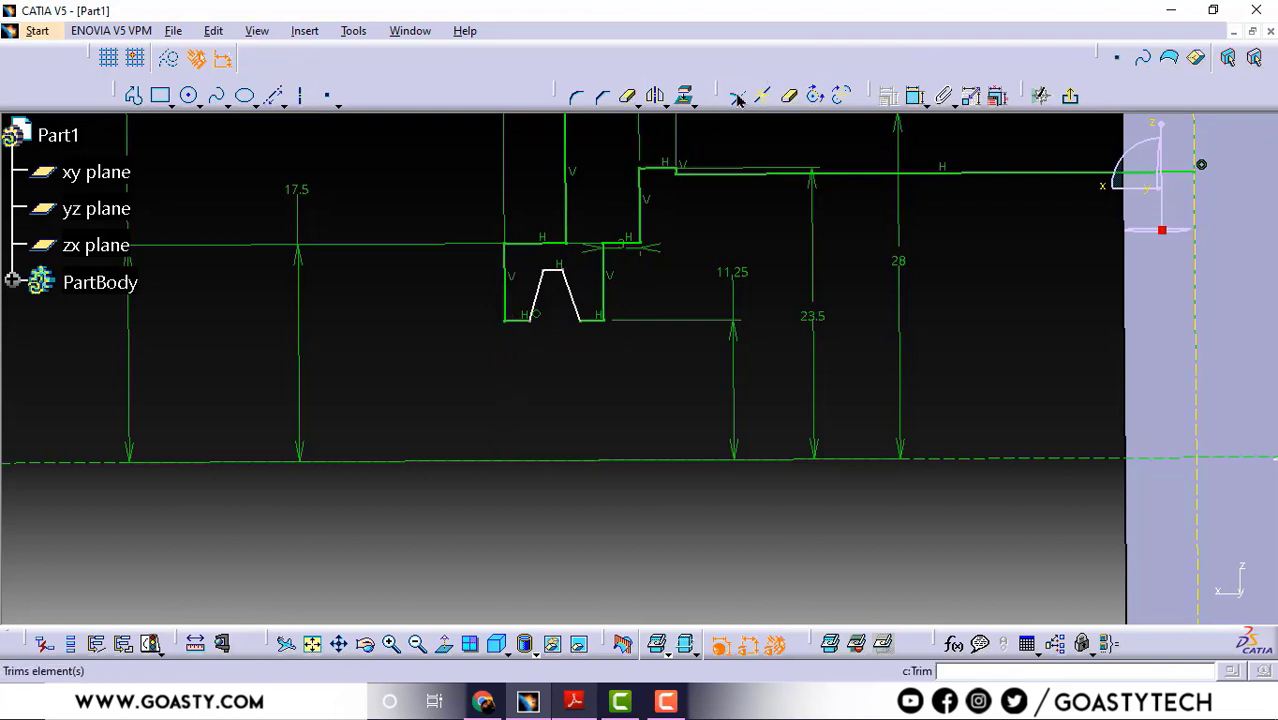
{"action": "left_click", "coordinate": [518, 316]}
{"action": "left_click", "coordinate": [519, 321]}
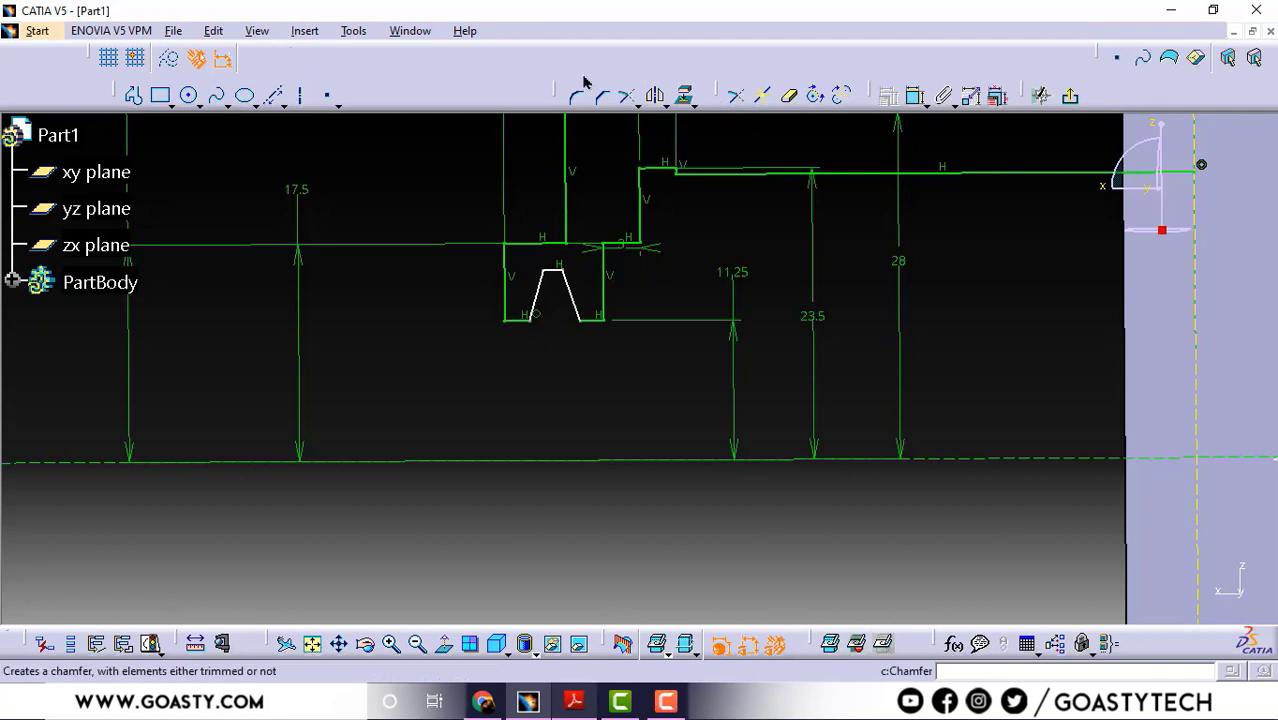
Draw a vertical infinite construction line through the midpoint of the groove's top edge.
{"action": "left_click", "coordinate": [277, 100]}
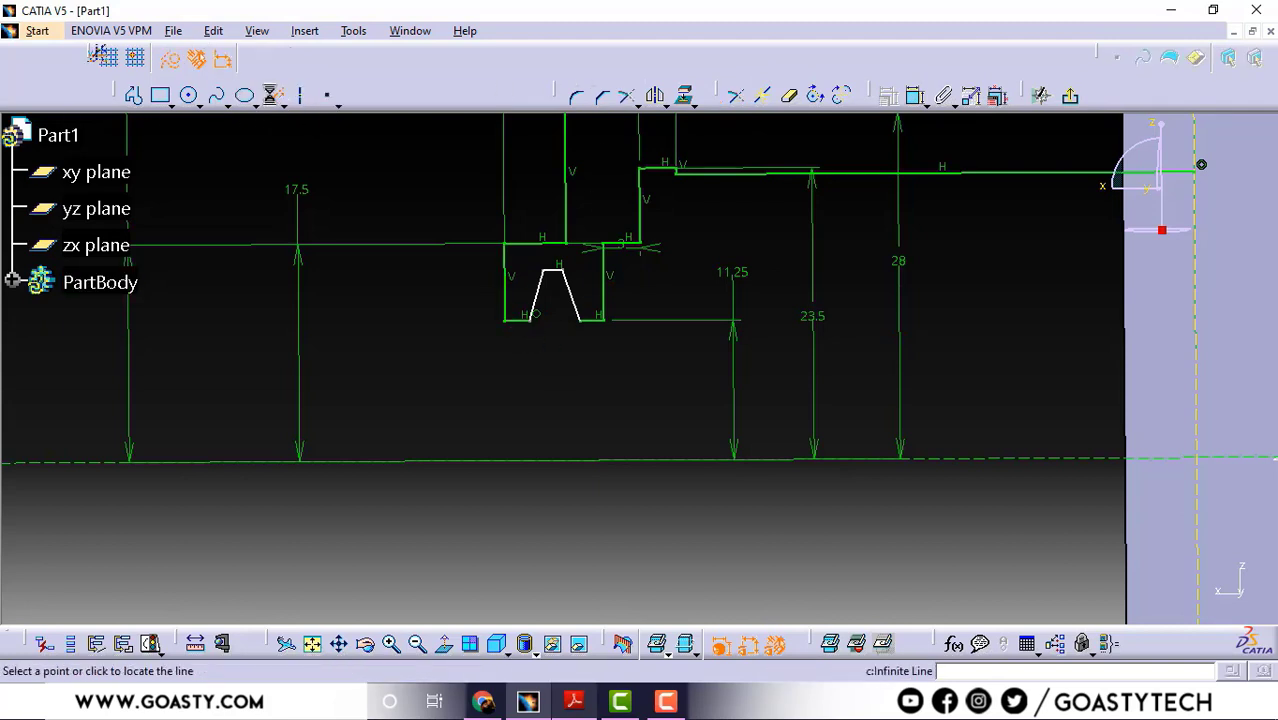
{"action": "left_click", "coordinate": [557, 272]}
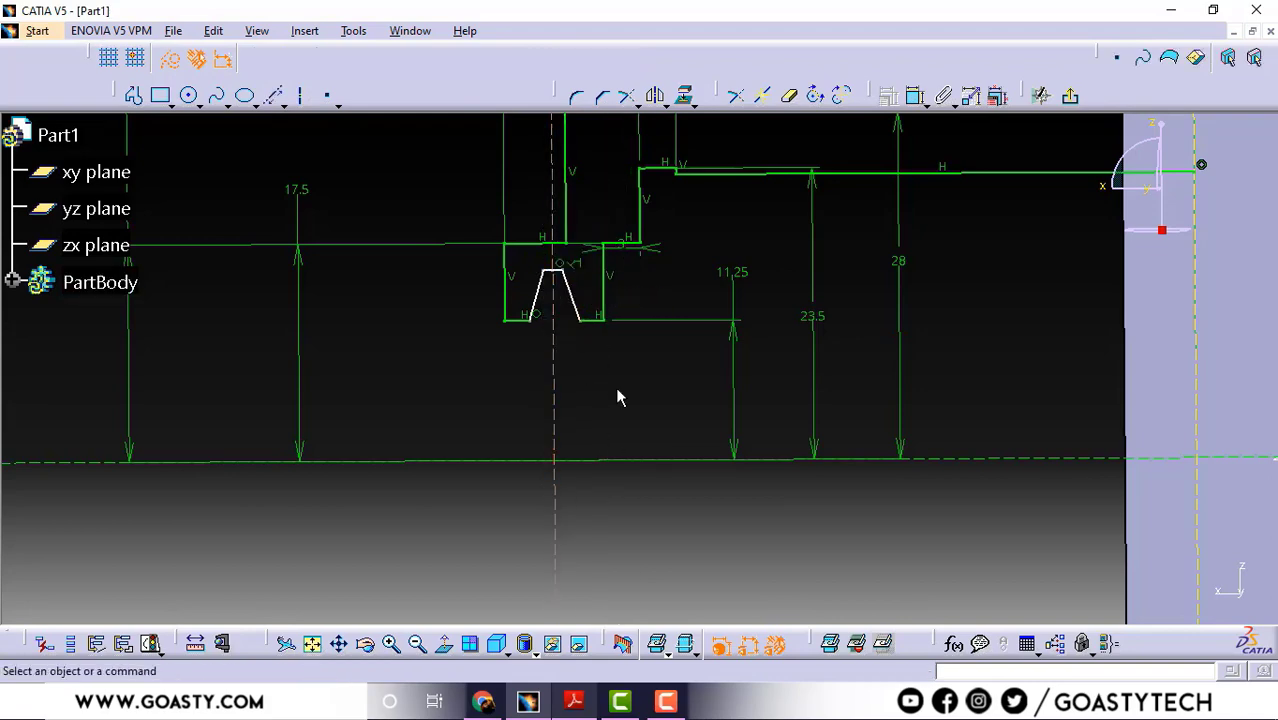
Check Detail C in the PDF drawing and set the distance from the left vertical edge to the groove's lower right corner to 4.5 mm.
{"action": "left_click", "coordinate": [574, 701]}
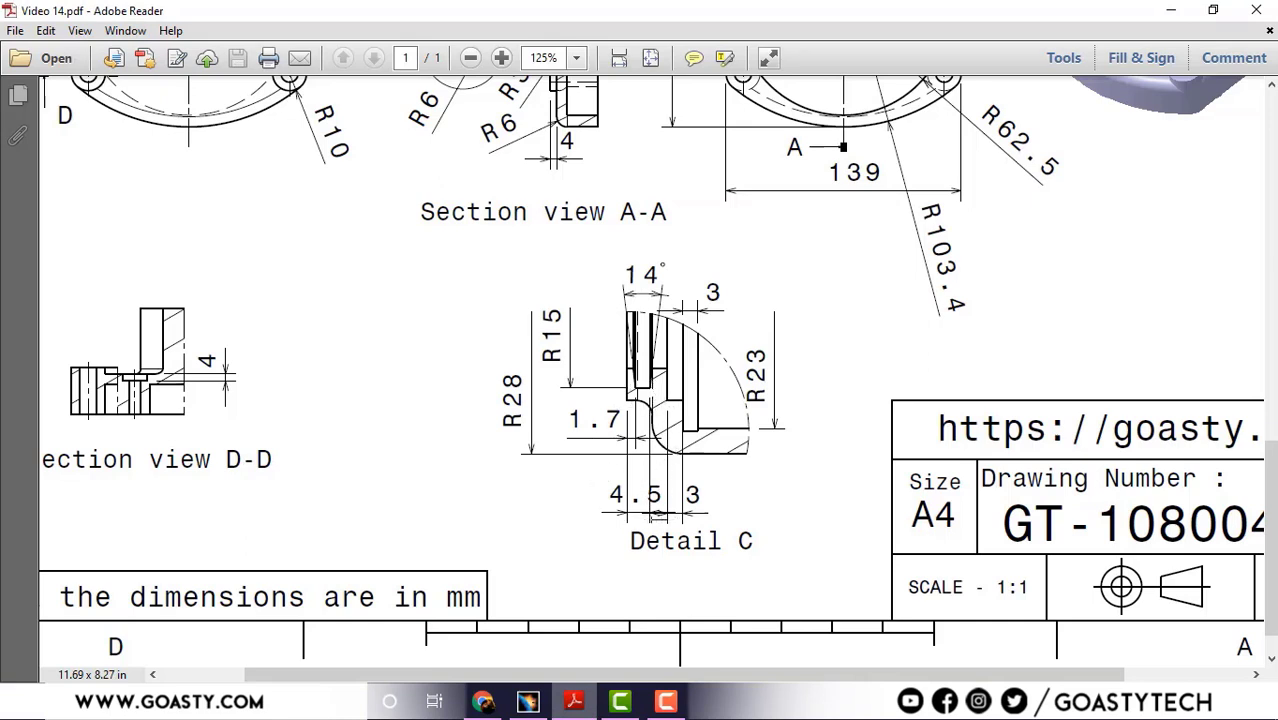
{"action": "left_click", "coordinate": [1163, 8]}
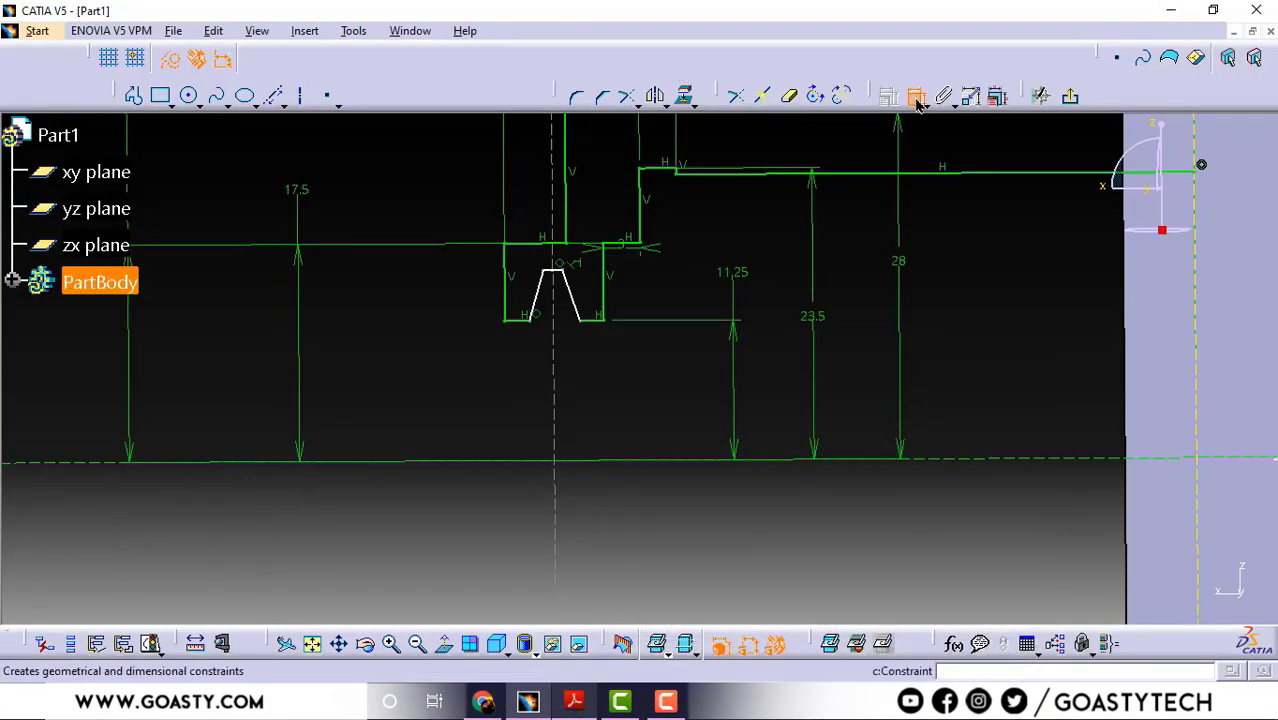
{"action": "left_click", "coordinate": [506, 288]}
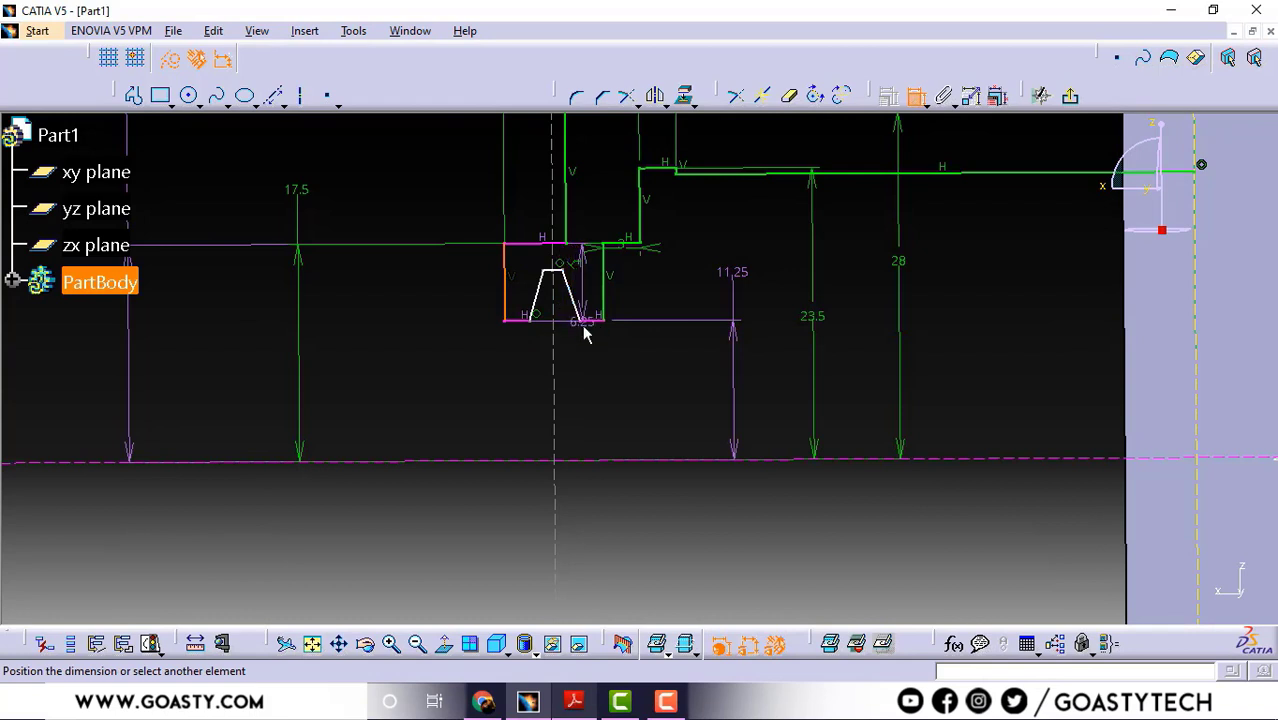
{"action": "left_click", "coordinate": [580, 324]}
{"action": "left_click", "coordinate": [543, 553]}
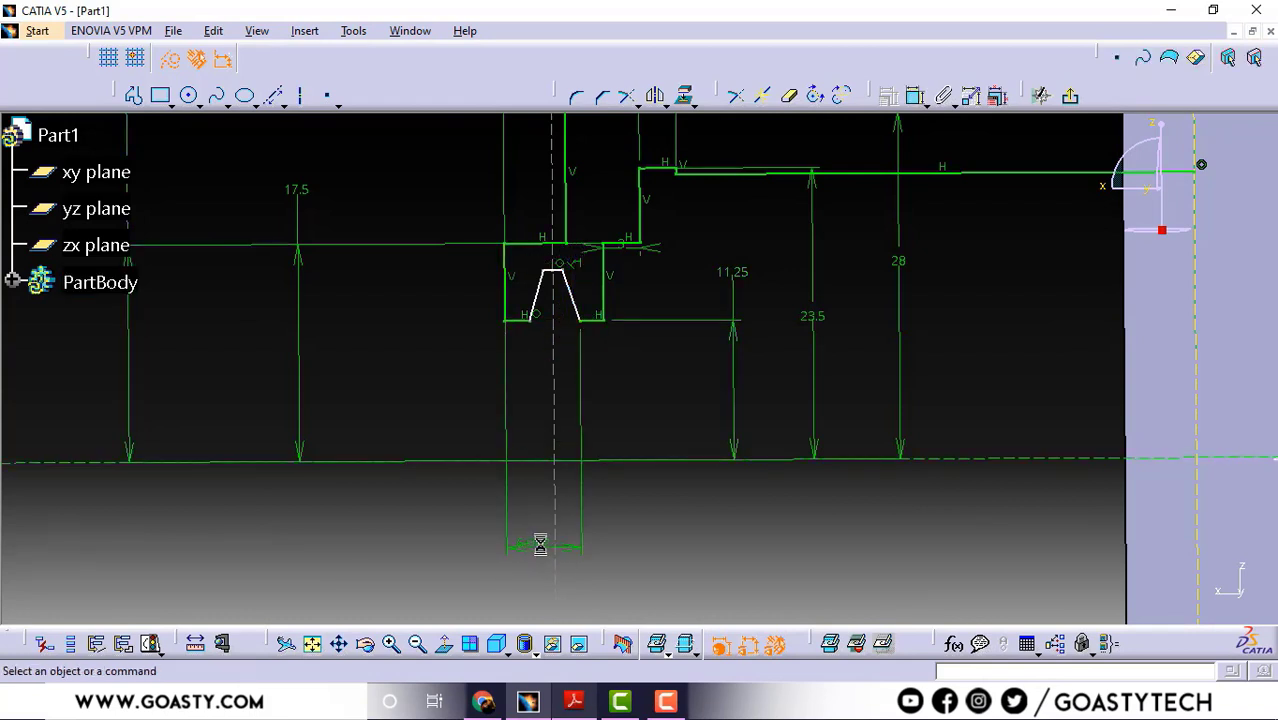
{"action": "double_click", "coordinate": [534, 544]}
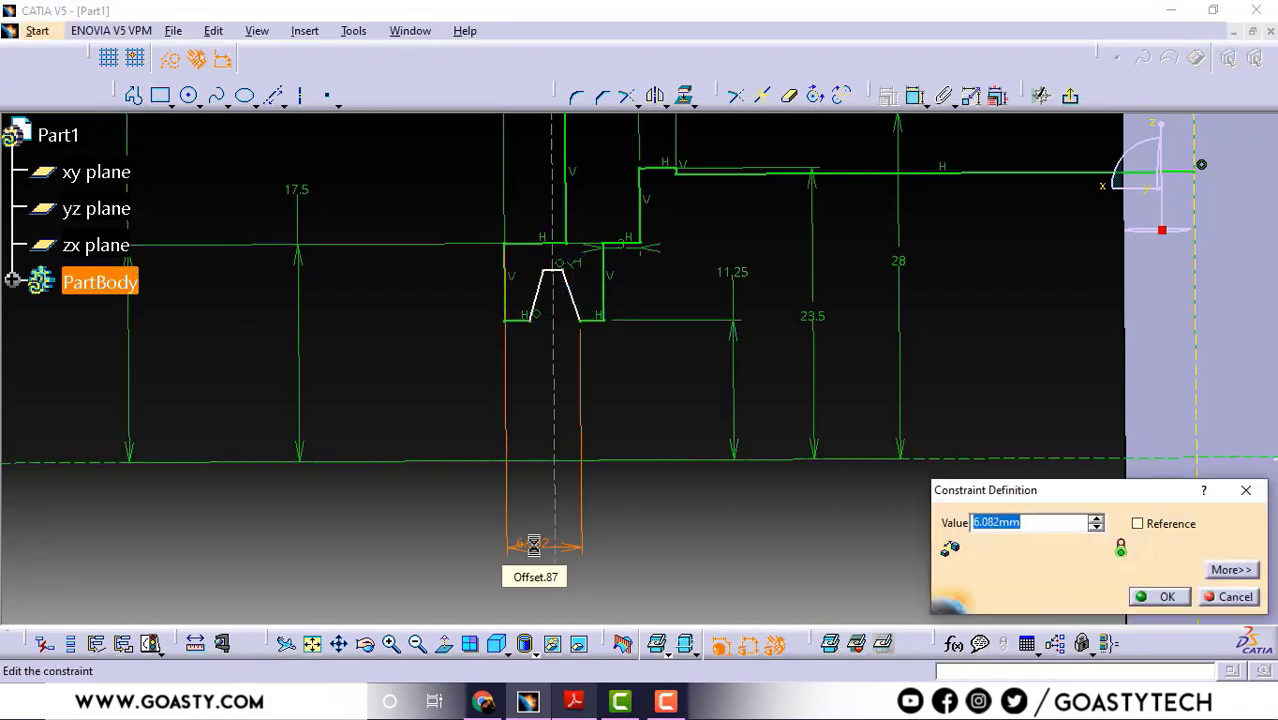
{"action": "type", "text": "4.5"}
{"action": "key", "text": "Return"}
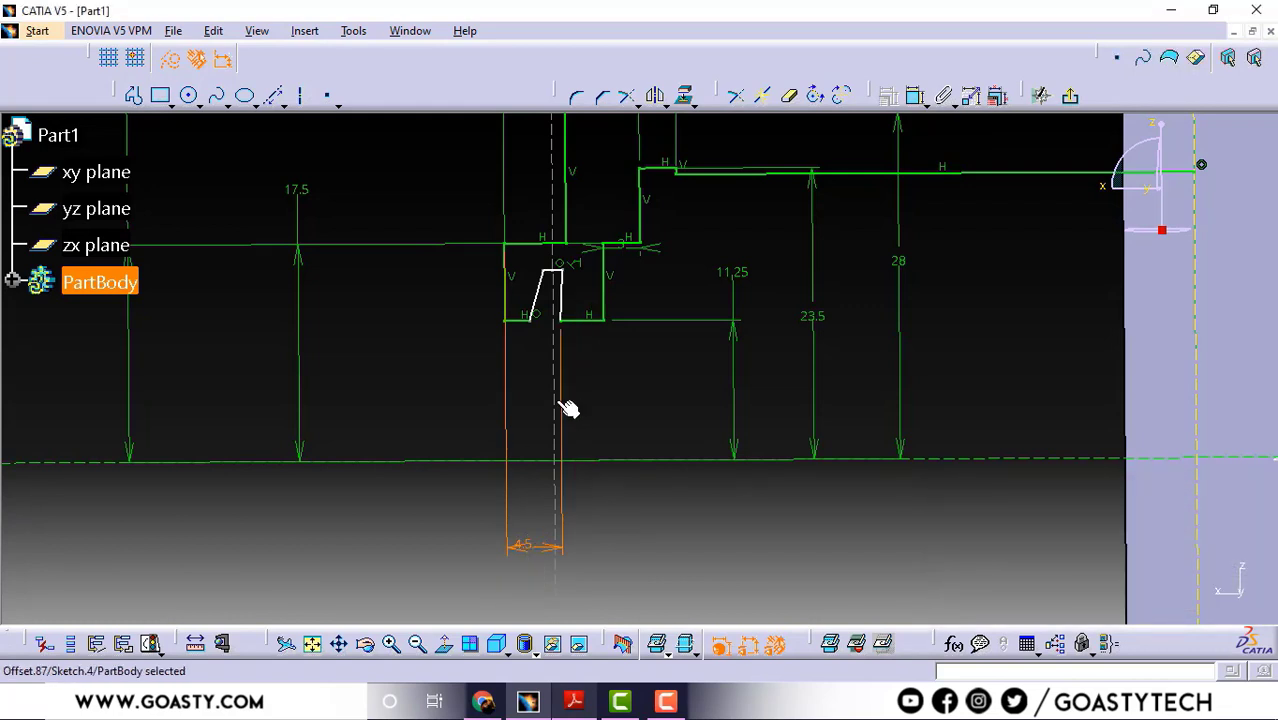
{"action": "left_click", "coordinate": [605, 390]}
Constrain the distance from the left vertical edge to the groove's lower left corner to 1.7 mm.
{"action": "left_click", "coordinate": [916, 96]}
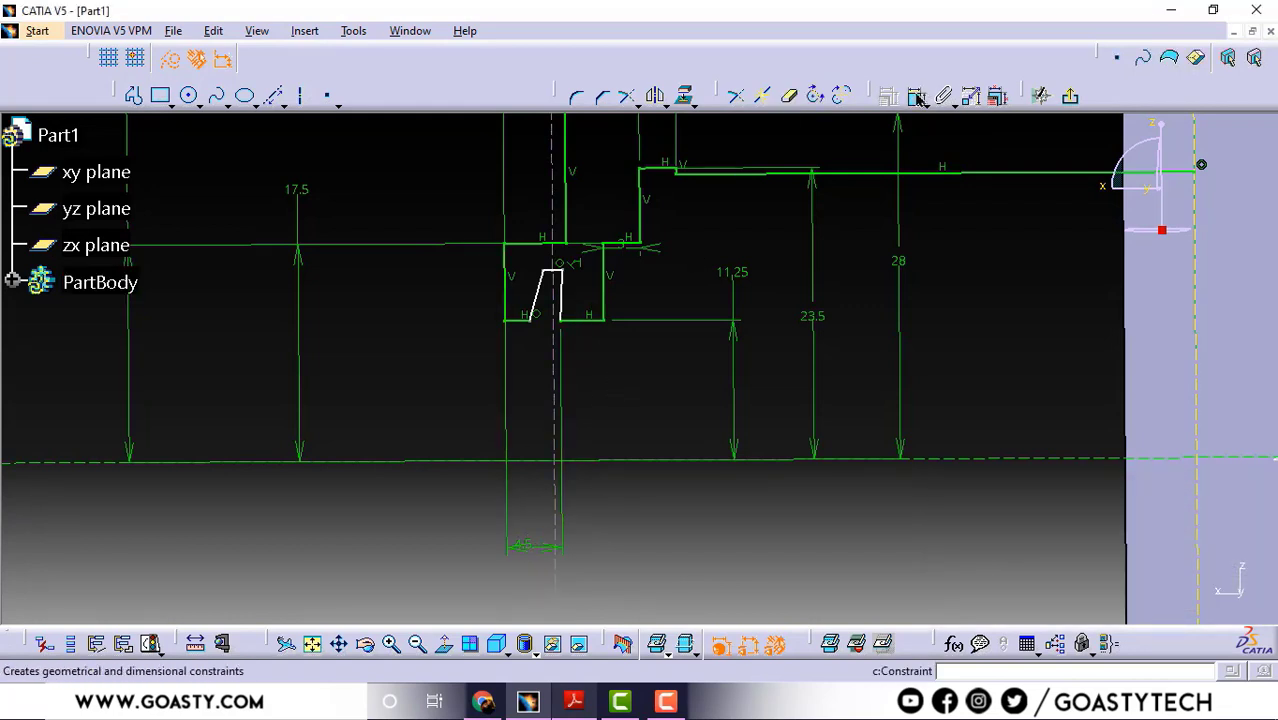
{"action": "left_click", "coordinate": [506, 288]}
{"action": "left_click", "coordinate": [540, 328]}
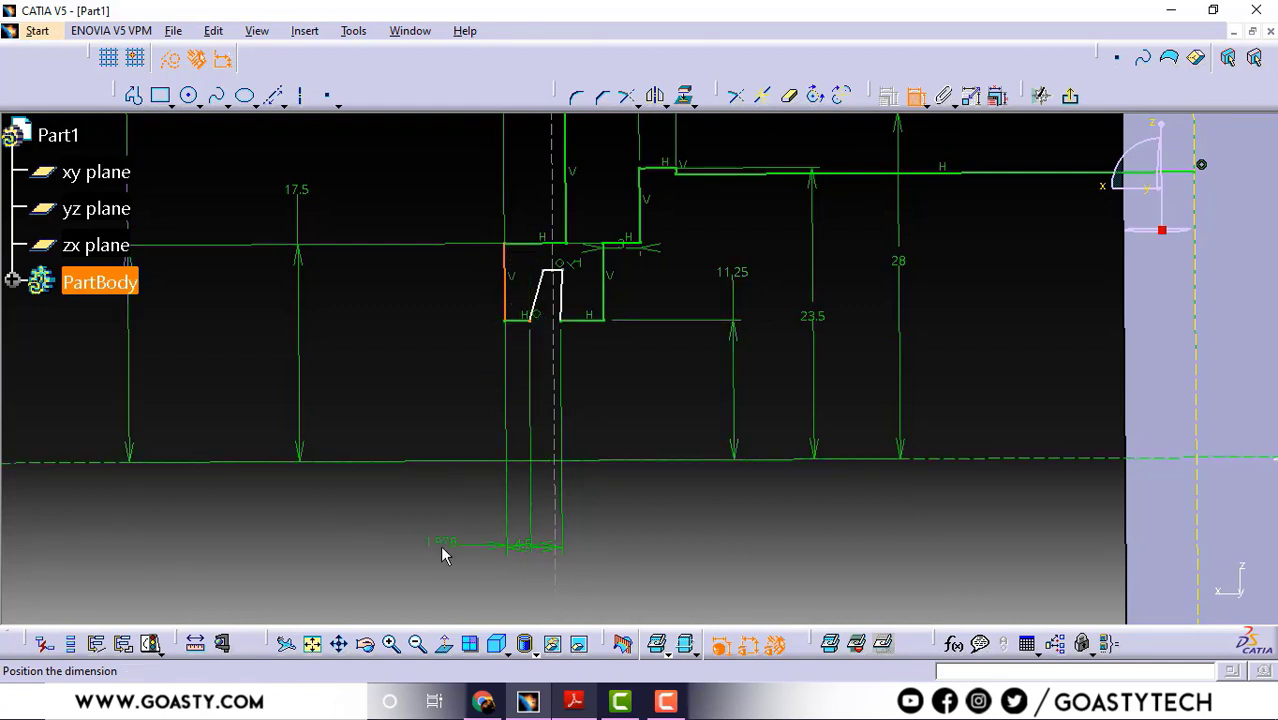
{"action": "double_click", "coordinate": [447, 545]}
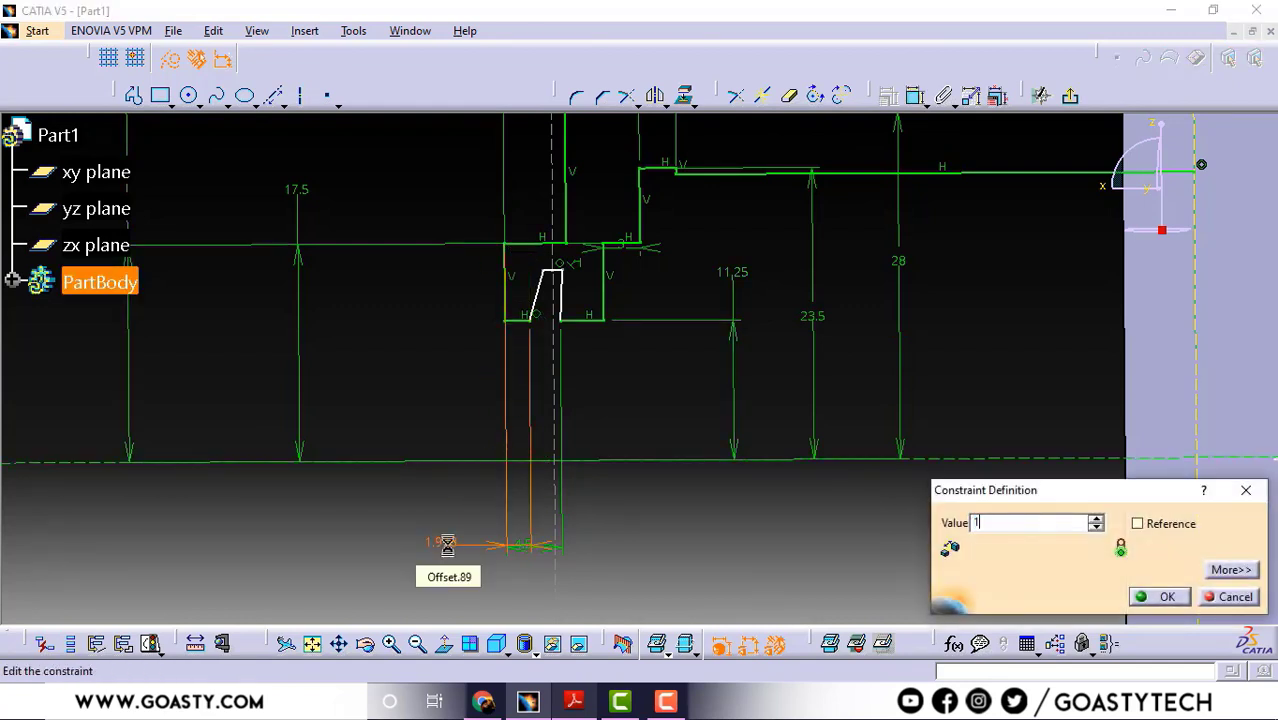
{"action": "key", "text": "Return"}
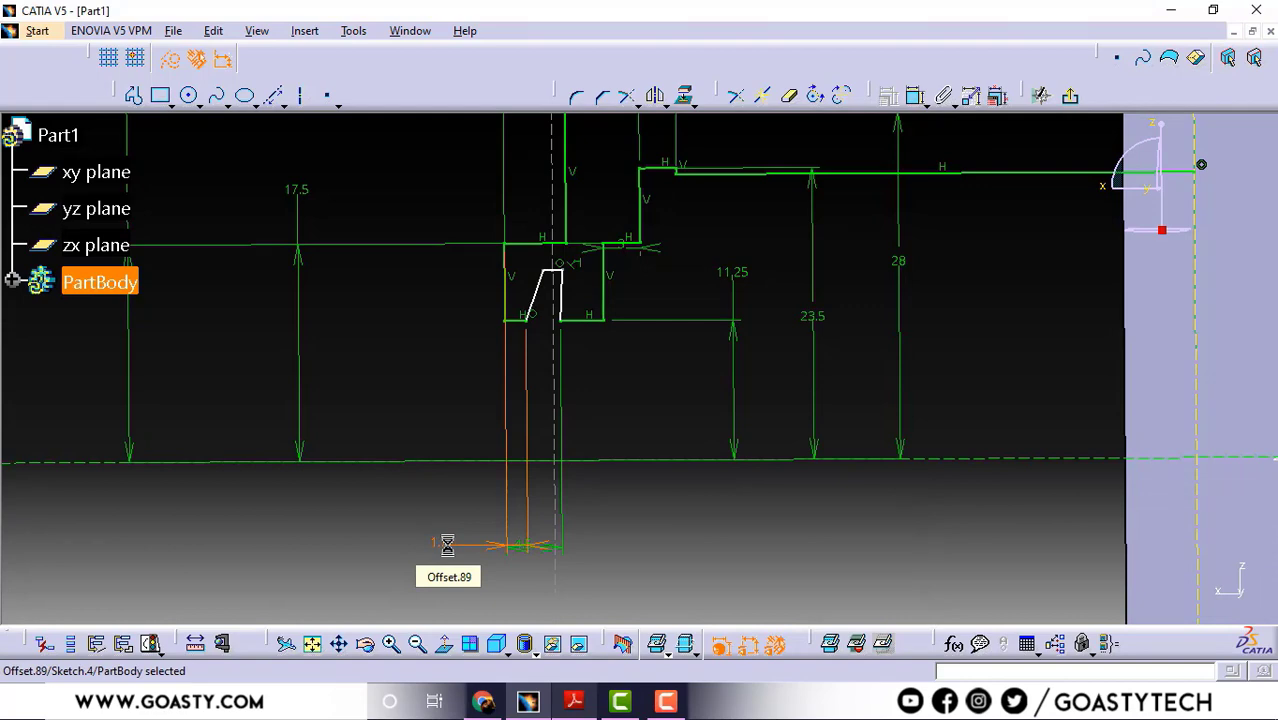
{"action": "left_click", "coordinate": [605, 412]}
Check the PDF drawing again and constrain the groove's right flank at 7° to the vertical construction line.
{"action": "middle_click_drag", "start_coordinate": [628, 313], "coordinate": [722, 205]}
{"action": "left_click", "coordinate": [570, 699]}
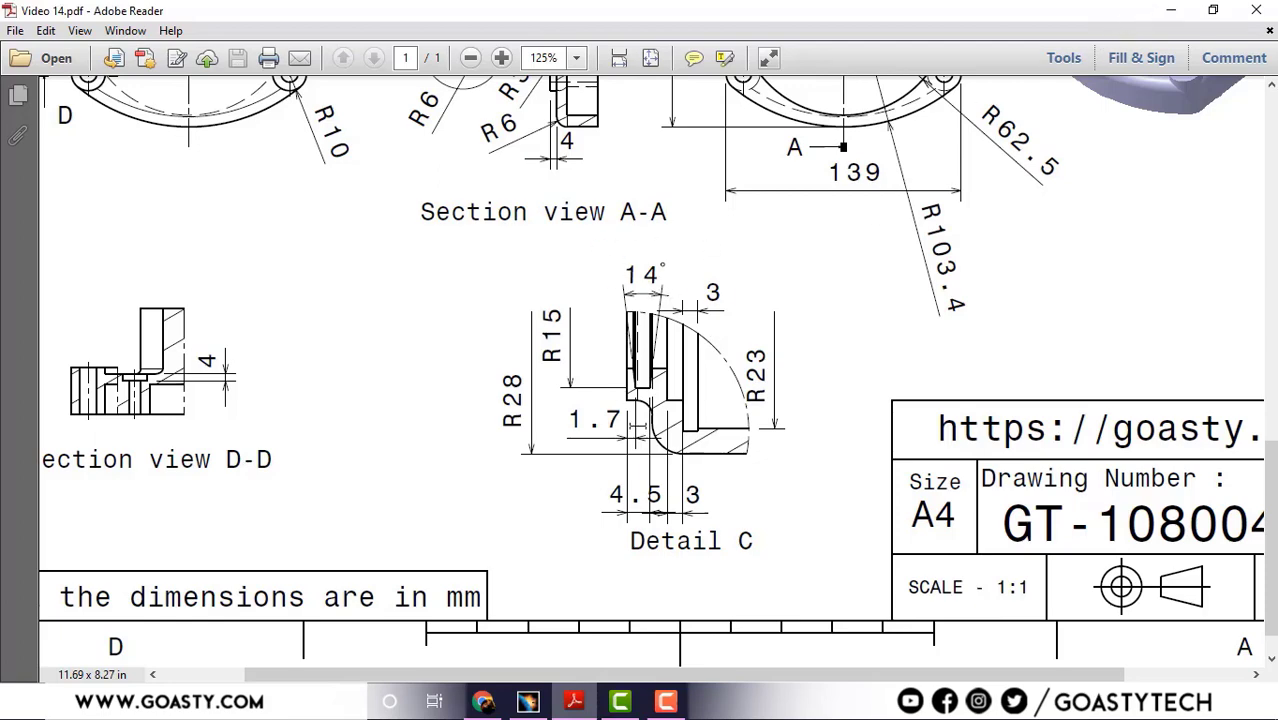
{"action": "middle_click_drag", "start_coordinate": [692, 358], "coordinate": [665, 319]}
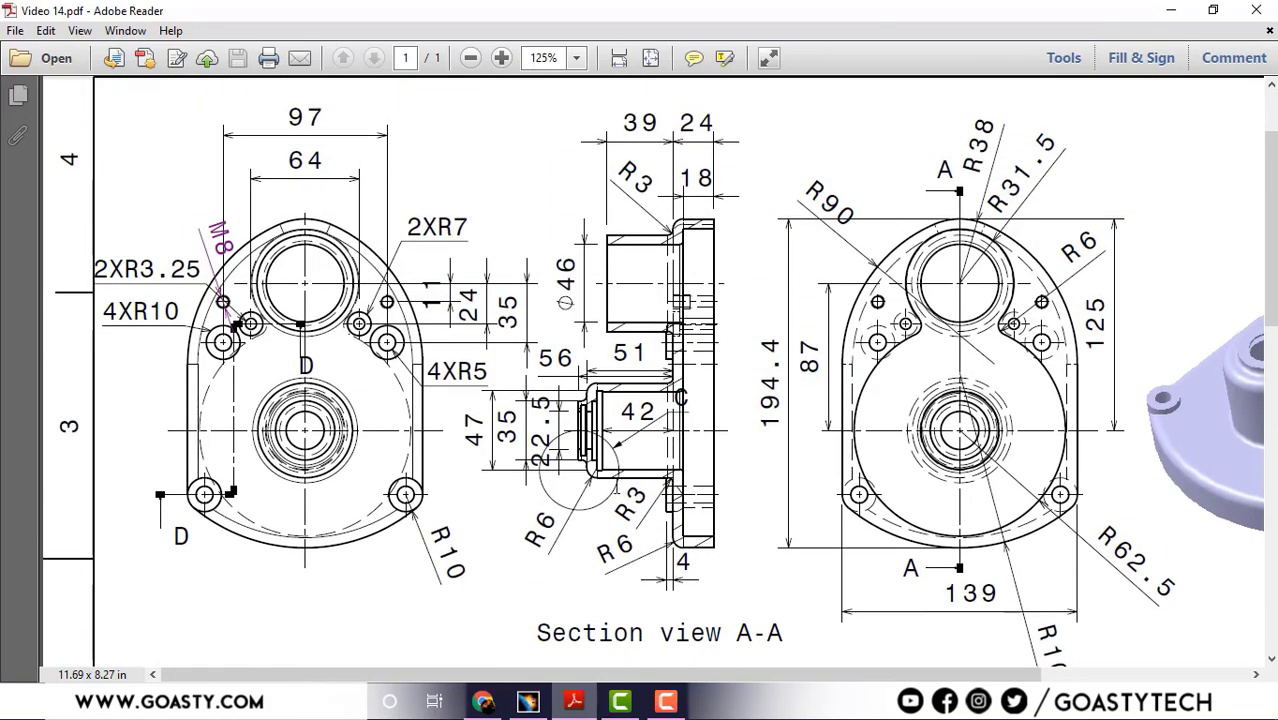
{"action": "left_click", "coordinate": [1170, 11]}
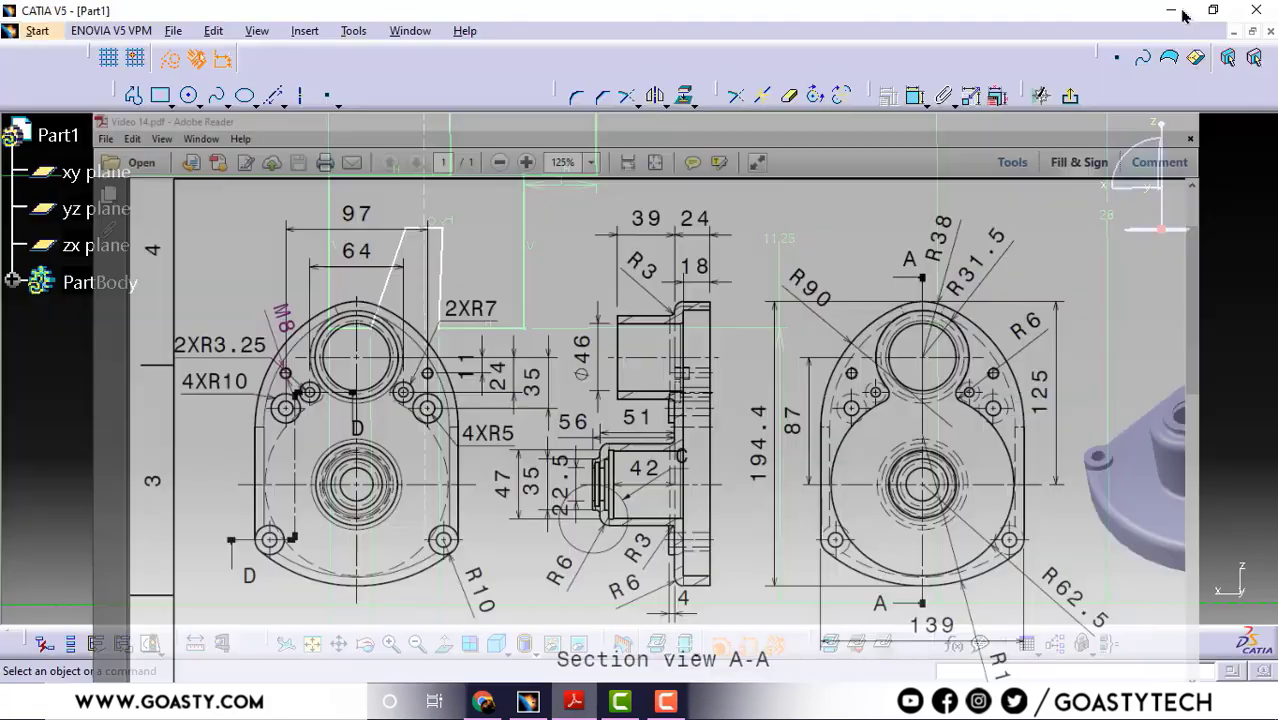
{"action": "left_click", "coordinate": [914, 96]}
{"action": "left_click", "coordinate": [497, 300]}
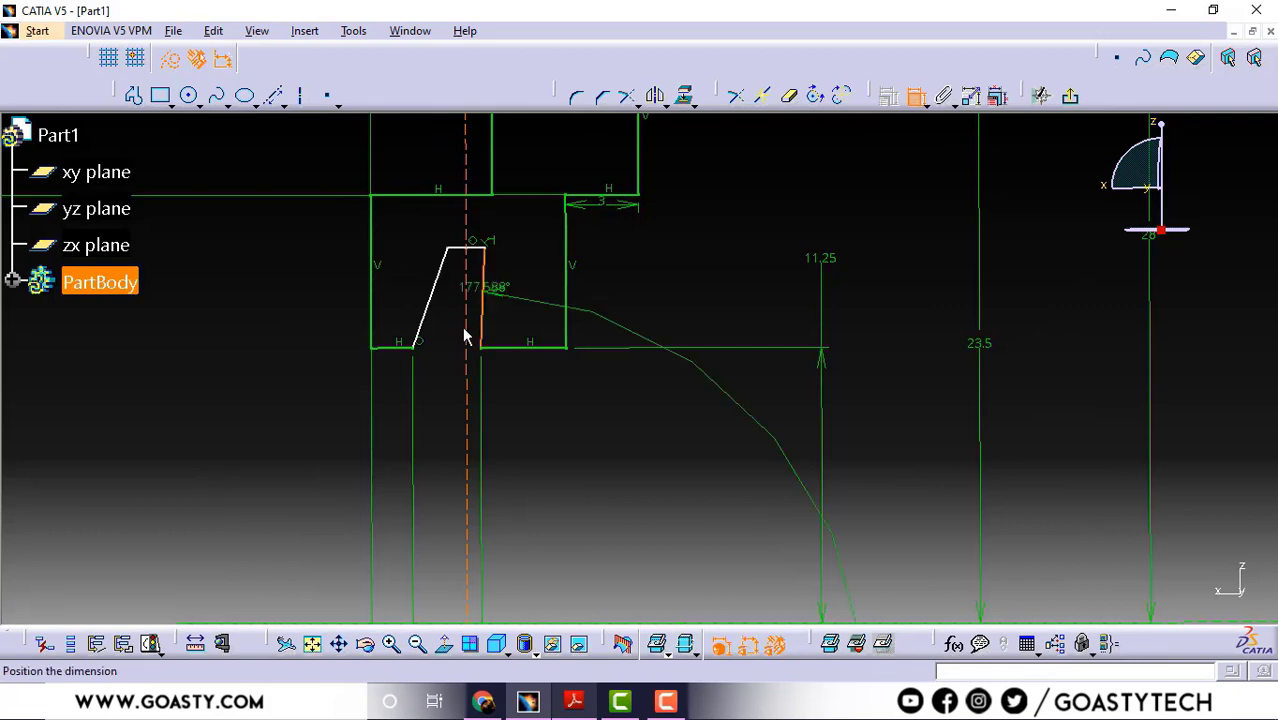
{"action": "left_click", "coordinate": [479, 385]}
{"action": "left_click", "coordinate": [477, 382]}
{"action": "double_click", "coordinate": [473, 375]}
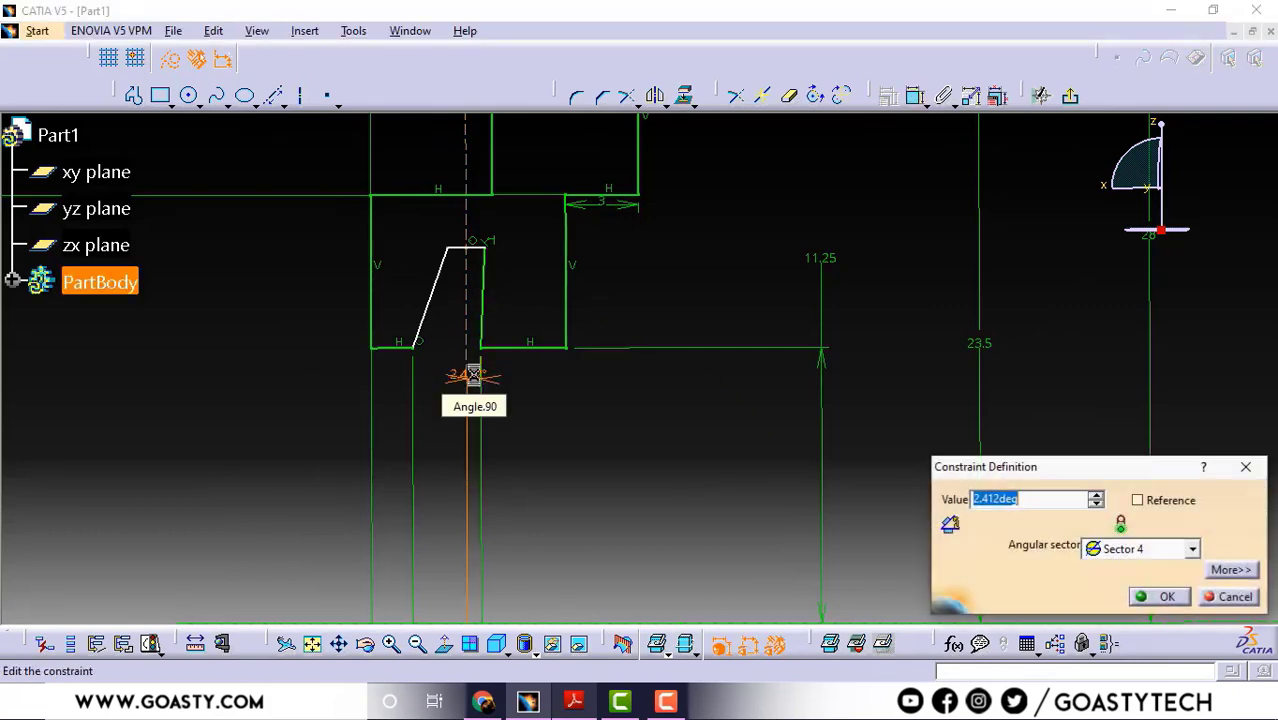
{"action": "type", "text": "5"}
{"action": "key", "text": "Return"}
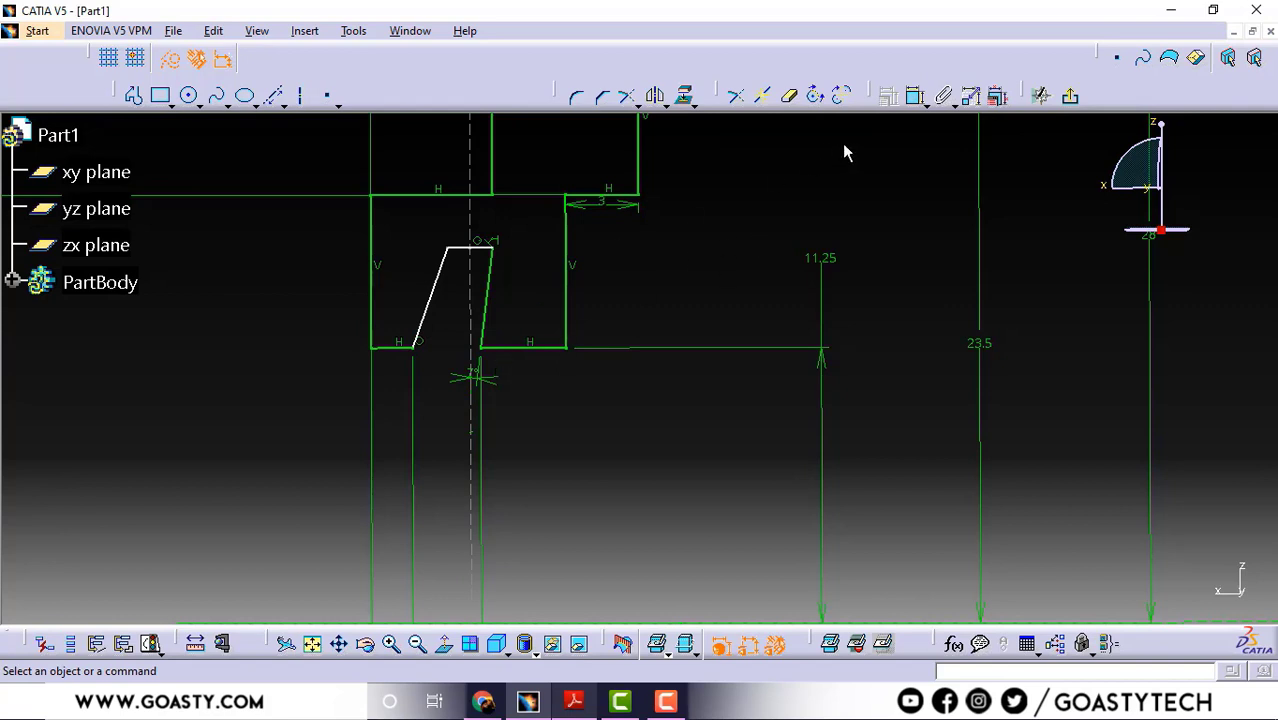
Constrain the angle between the groove's left flank and the vertical construction line to 7°.
{"action": "left_click", "coordinate": [920, 102]}
{"action": "left_click", "coordinate": [939, 123]}
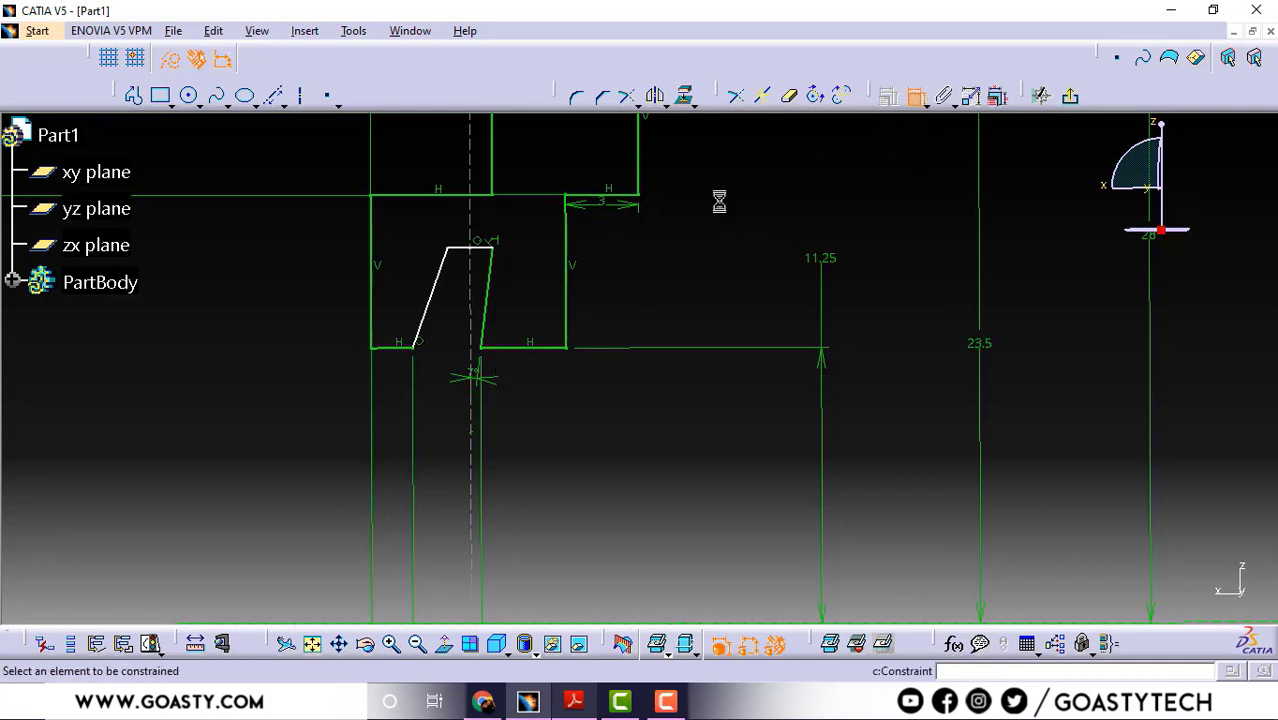
{"action": "left_click", "coordinate": [445, 287]}
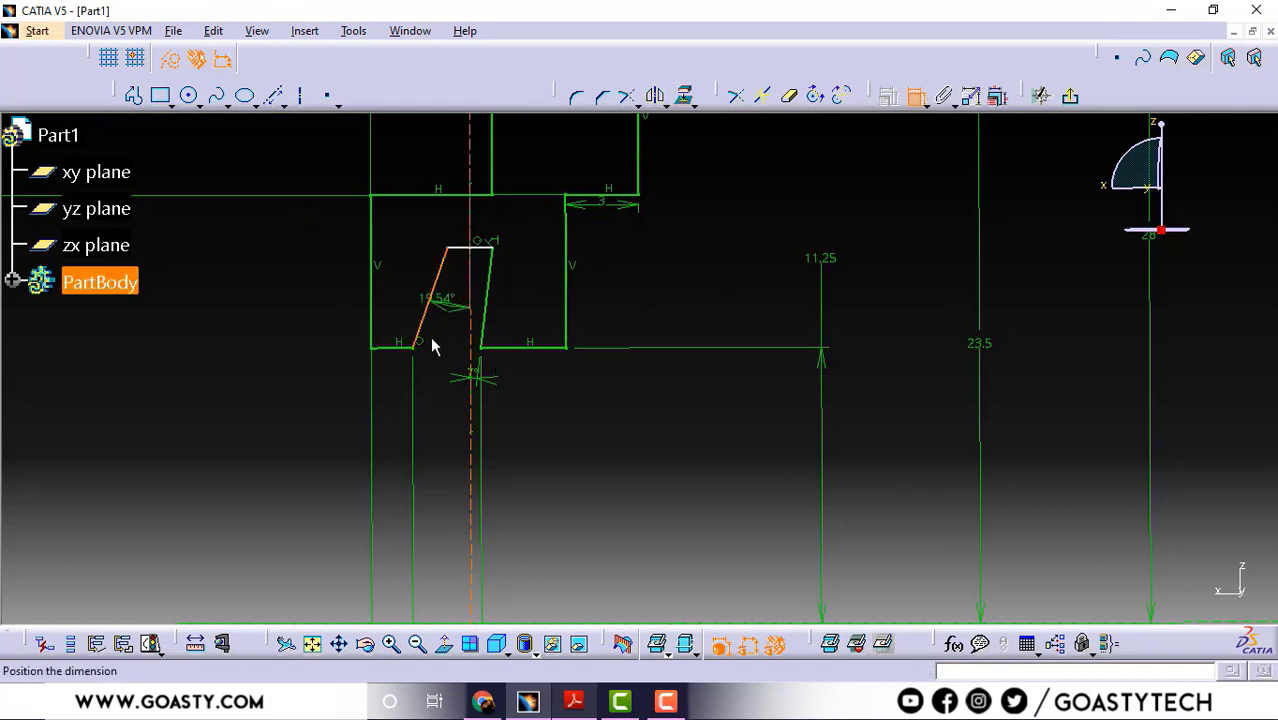
{"action": "left_click", "coordinate": [430, 347]}
{"action": "left_click", "coordinate": [428, 342]}
{"action": "double_click", "coordinate": [437, 344]}
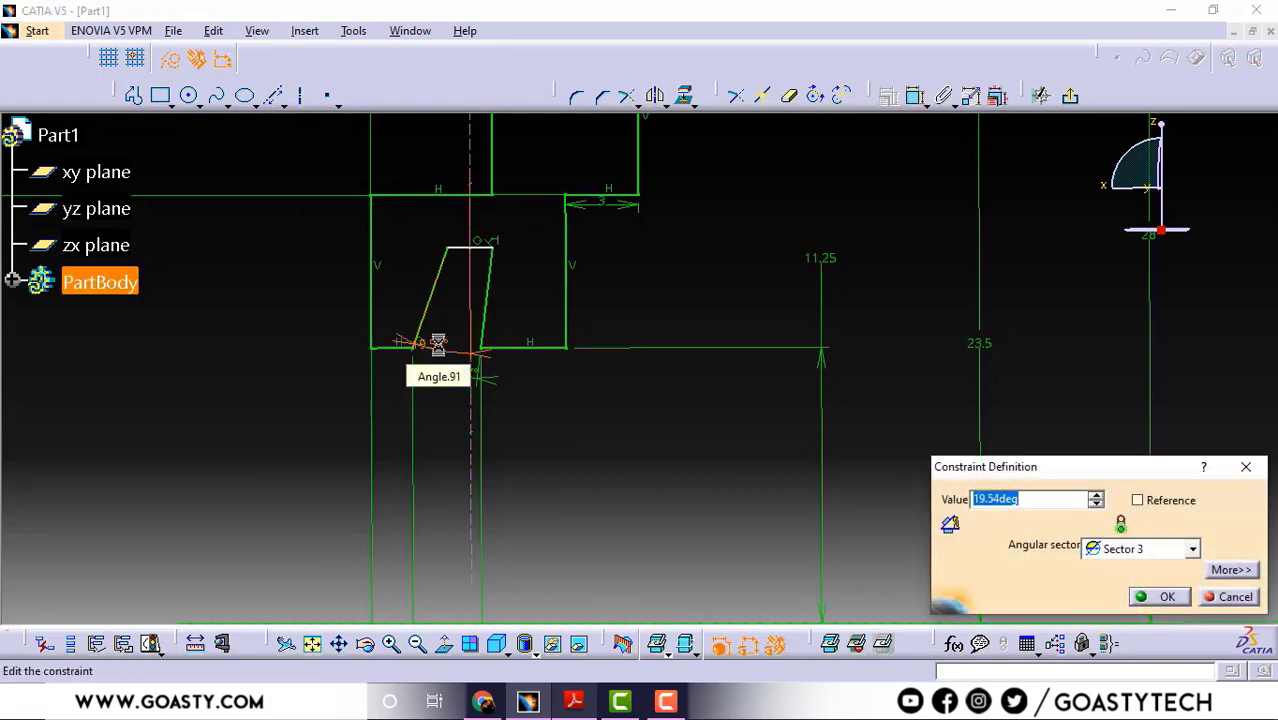
{"action": "type", "text": "7"}
{"action": "key", "text": "Return"}
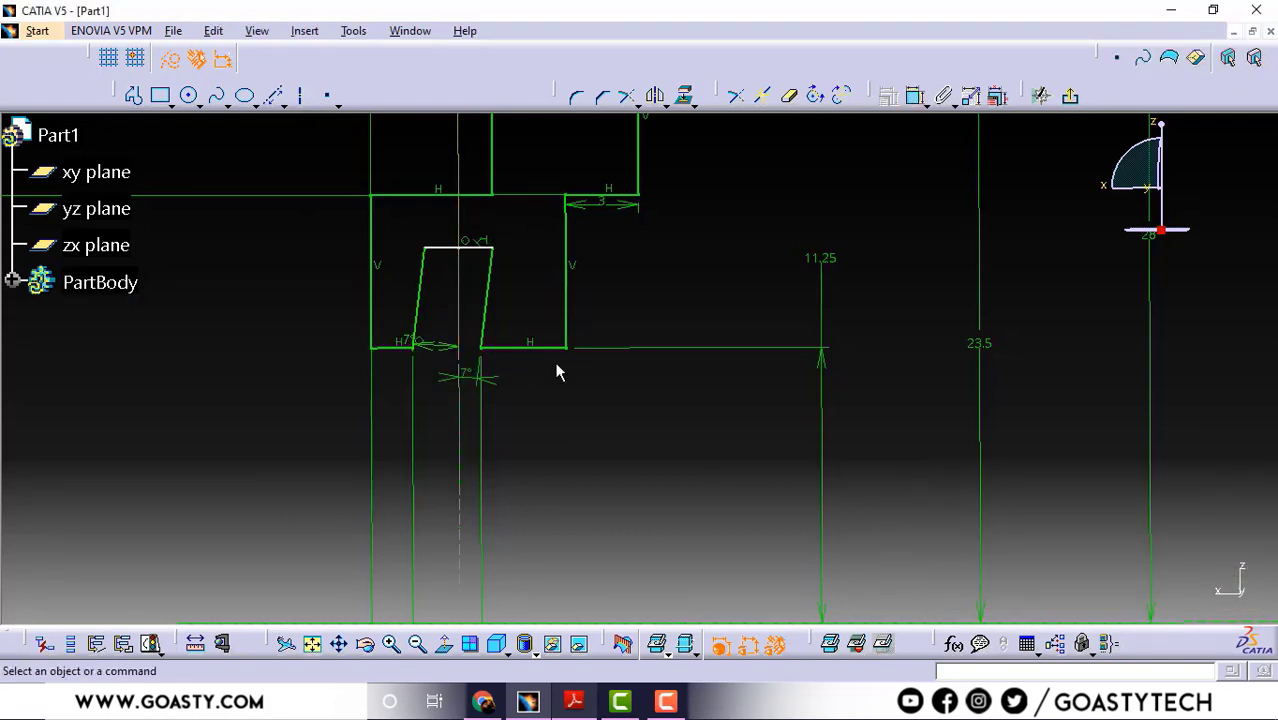
Replace the groove's right flank with a standard line sloping outward from the top edge's right end to below the bottom edge.
{"action": "left_click", "coordinate": [487, 316]}
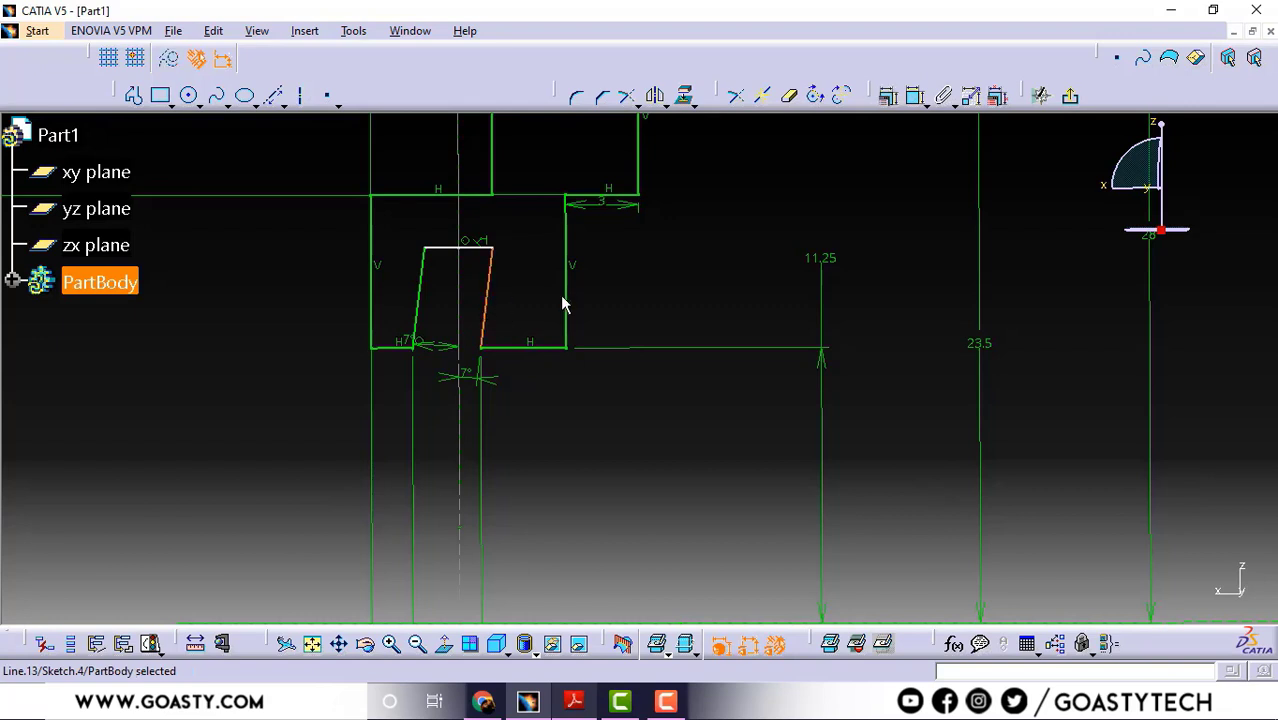
{"action": "key", "text": "Delete"}
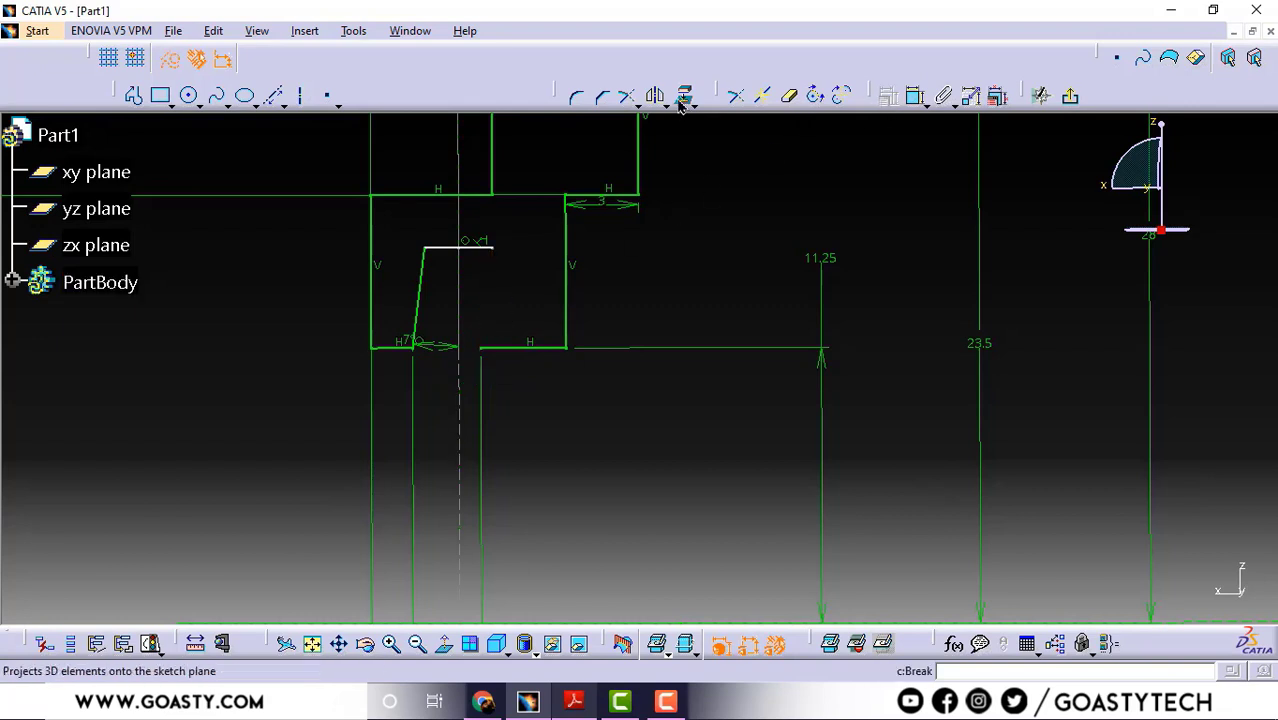
{"action": "left_click", "coordinate": [135, 95]}
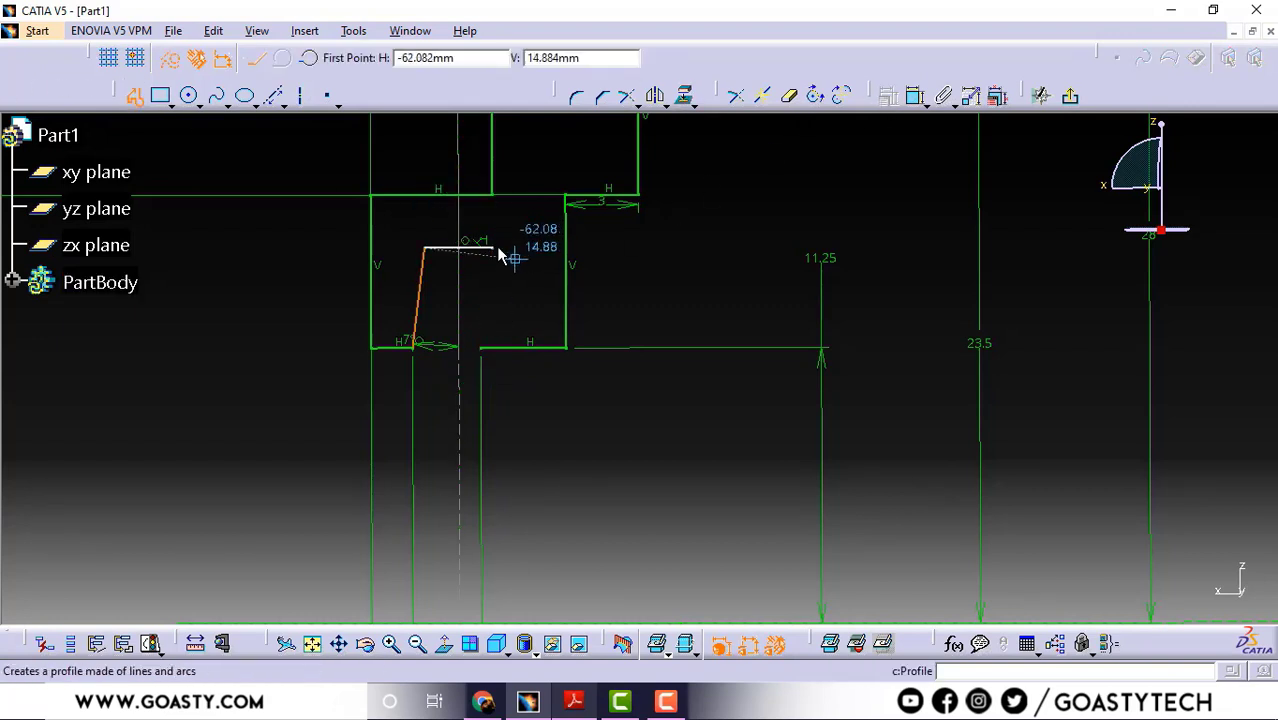
{"action": "left_click", "coordinate": [492, 247]}
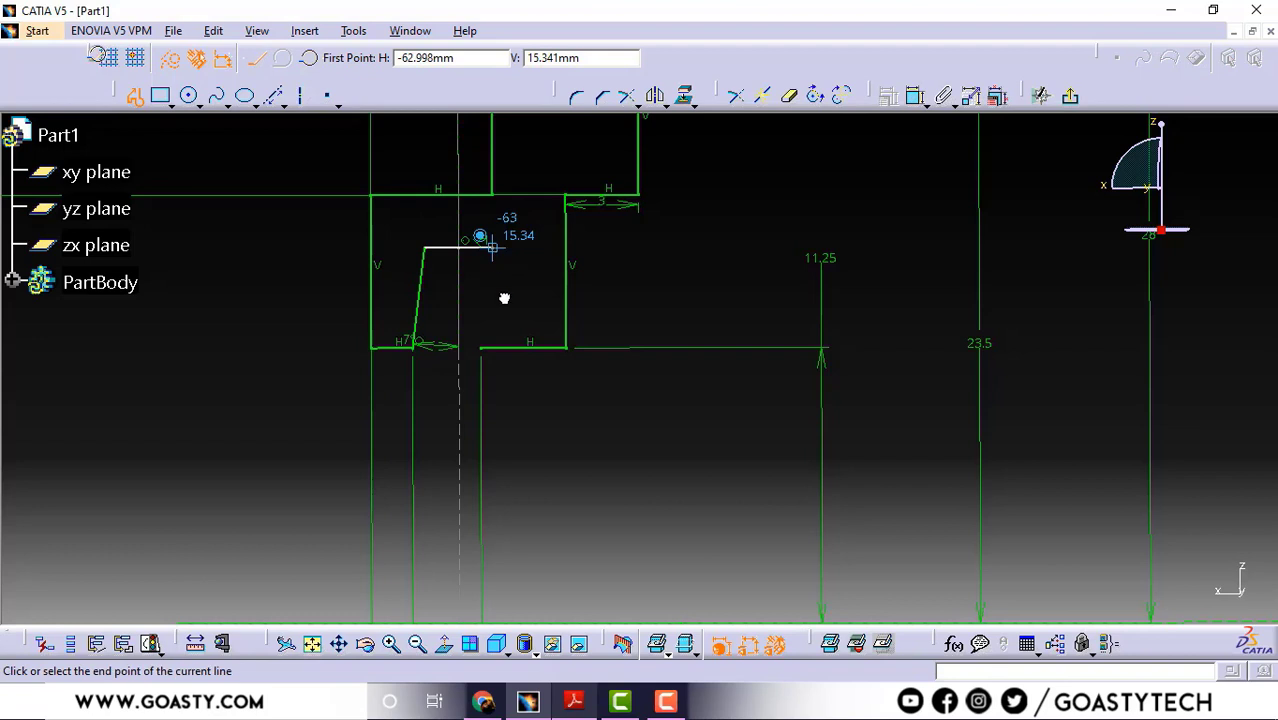
{"action": "left_click", "coordinate": [513, 377]}
{"action": "left_click", "coordinate": [135, 95]}
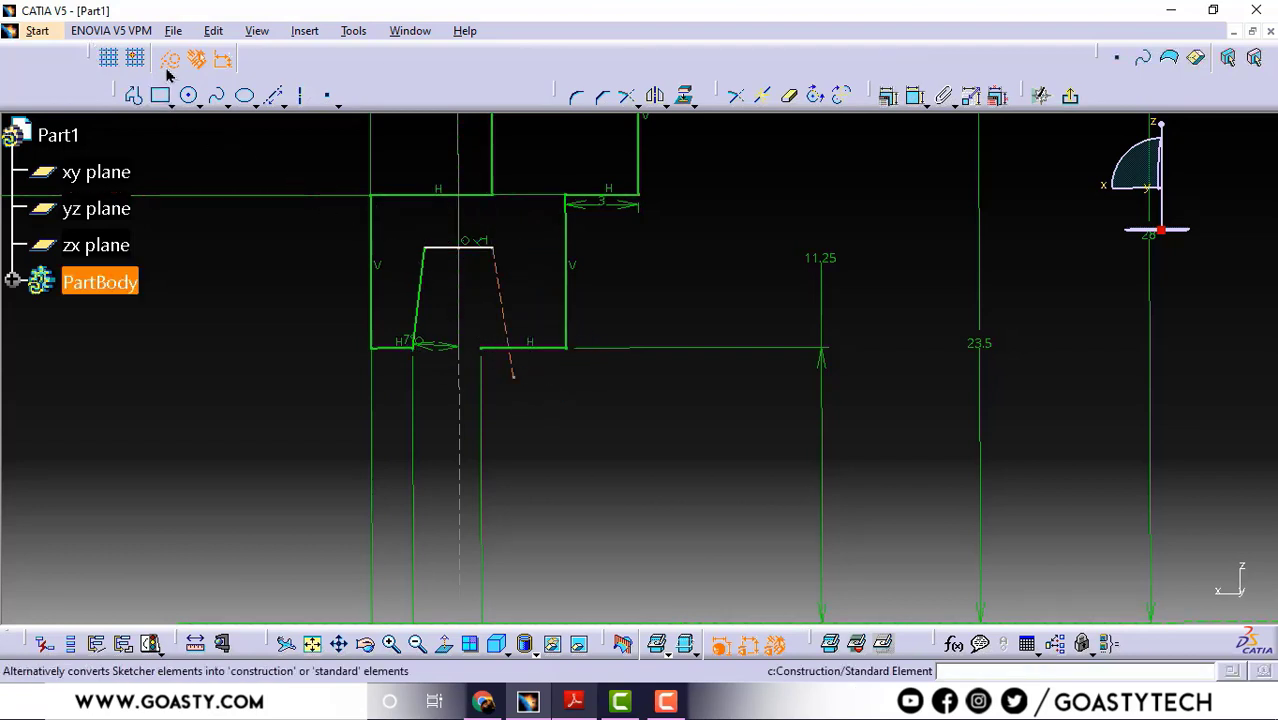
{"action": "left_click", "coordinate": [170, 64]}
{"action": "left_click", "coordinate": [916, 95]}
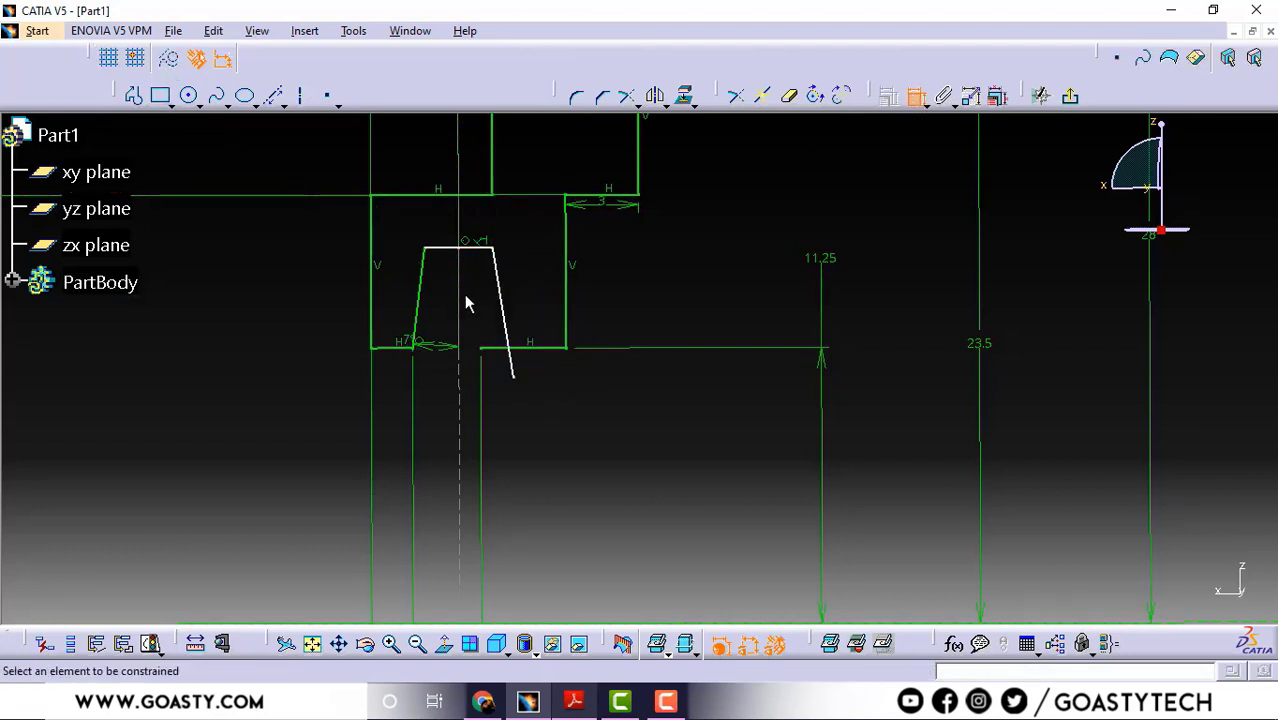
{"action": "left_click", "coordinate": [461, 302]}
{"action": "left_click", "coordinate": [507, 328]}
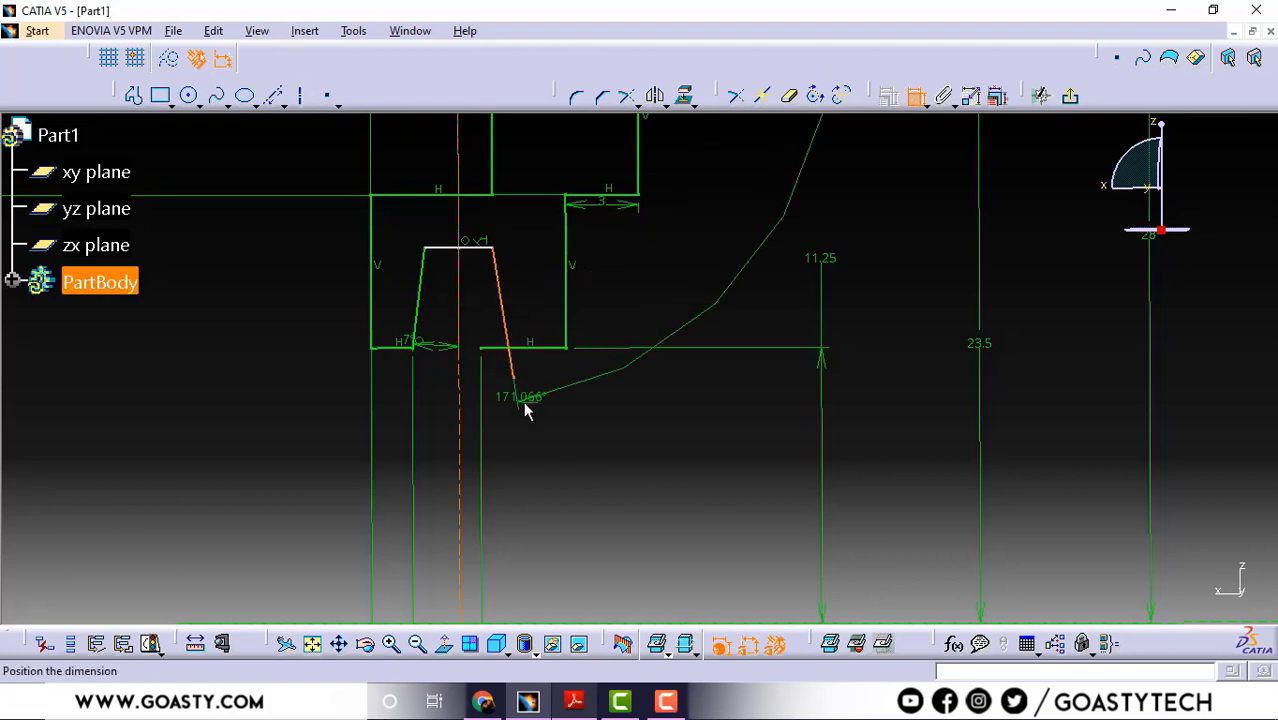
{"action": "left_click", "coordinate": [523, 405]}
{"action": "double_click", "coordinate": [548, 397]}
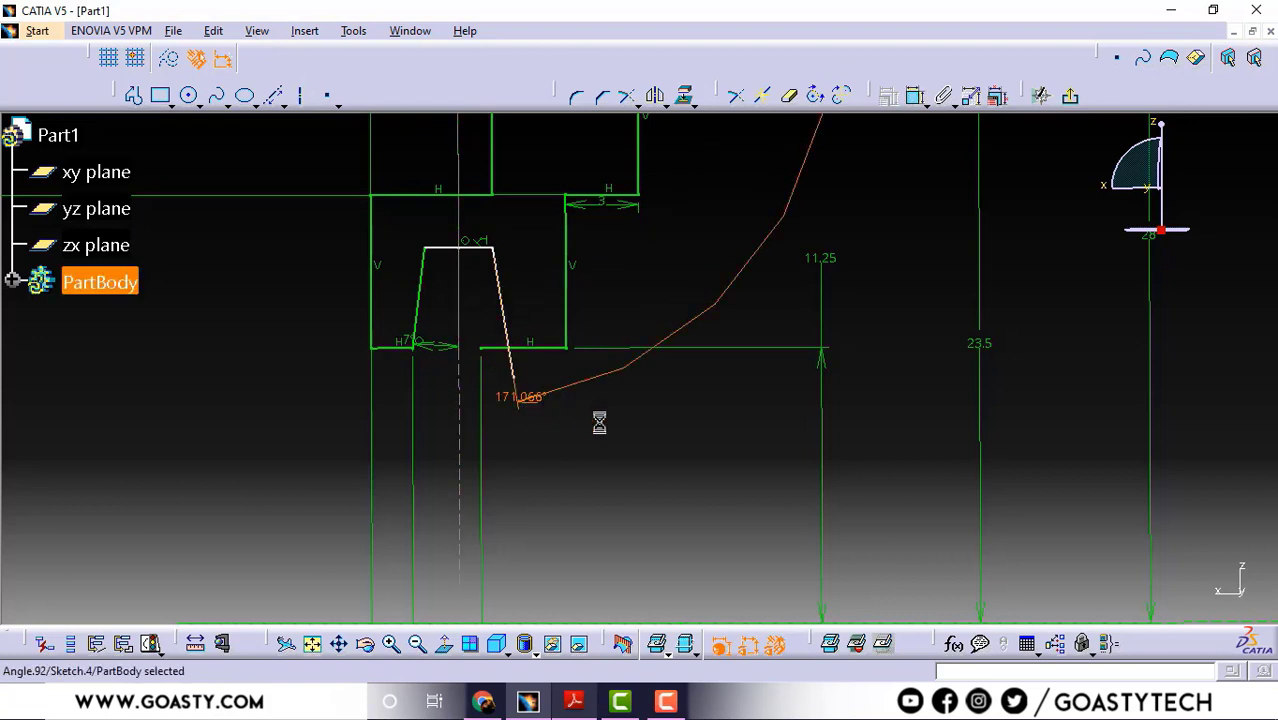
{"action": "key", "text": "Delete"}
Constrain the acute angle between the groove's right flank and the vertical construction line to 7°.
{"action": "left_click", "coordinate": [916, 95]}
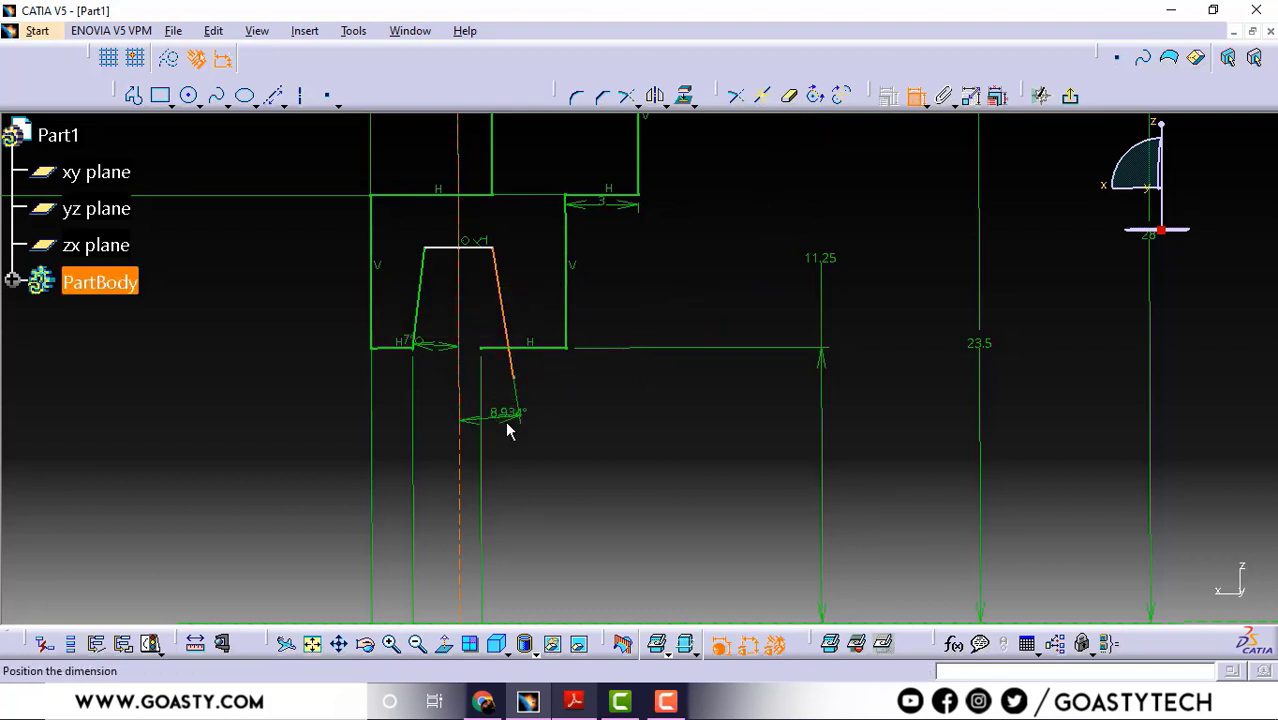
{"action": "left_click", "coordinate": [508, 413]}
{"action": "double_click", "coordinate": [508, 413]}
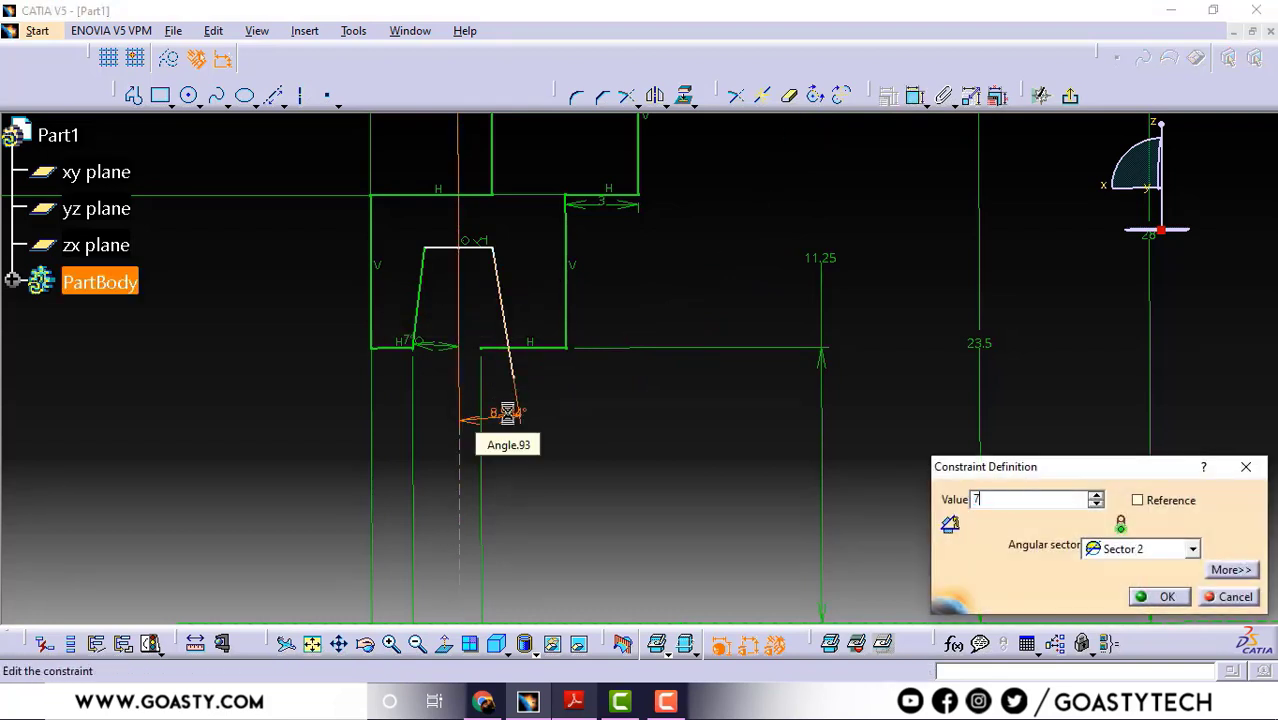
{"action": "type", "text": "7"}
{"action": "key", "text": "Return"}
{"action": "left_click", "coordinate": [643, 430]}
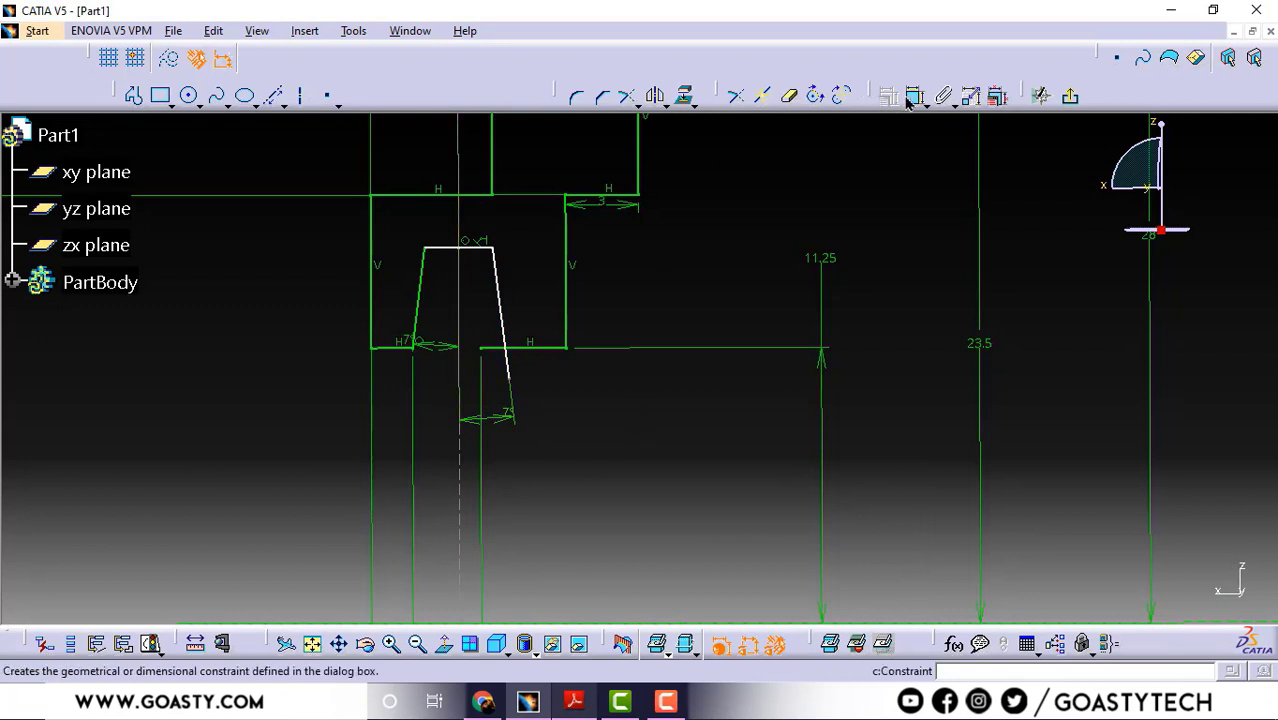
Trim away the bottom edge segment inside the groove and the part of the right flank extending below the bottom edge.
{"action": "left_click", "coordinate": [792, 95]}
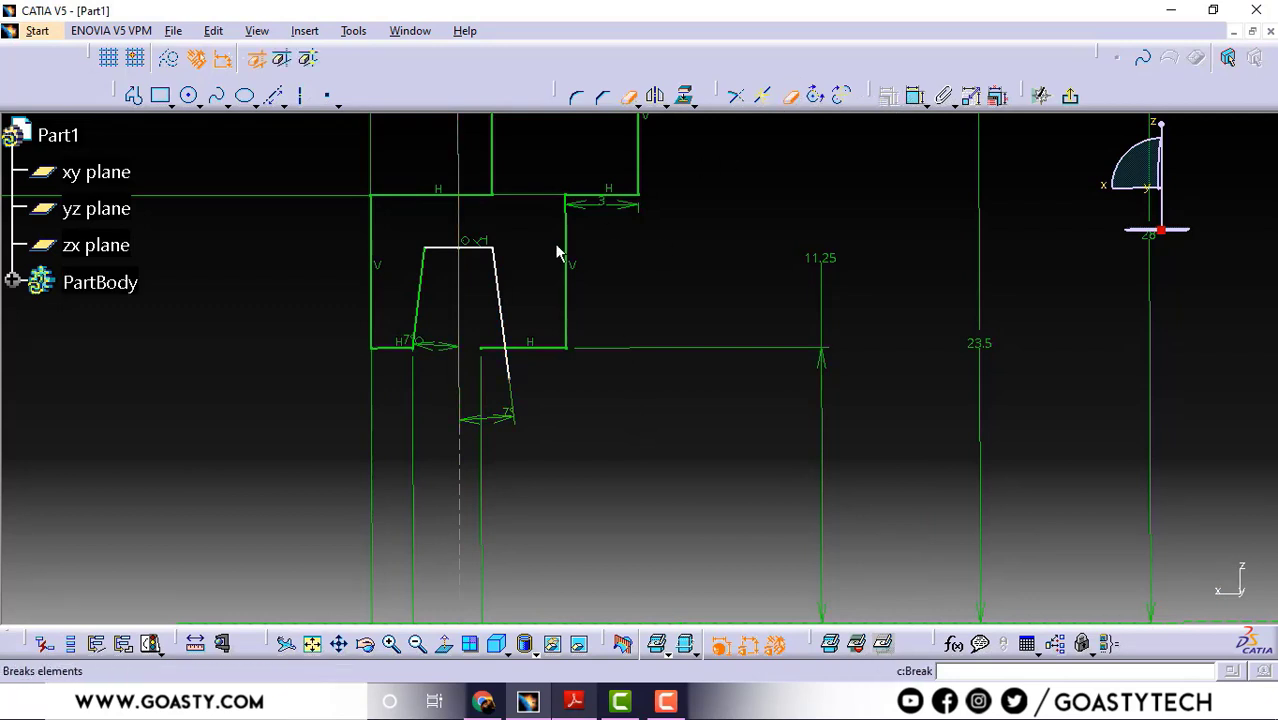
{"action": "left_click", "coordinate": [494, 348]}
{"action": "left_click", "coordinate": [507, 364]}
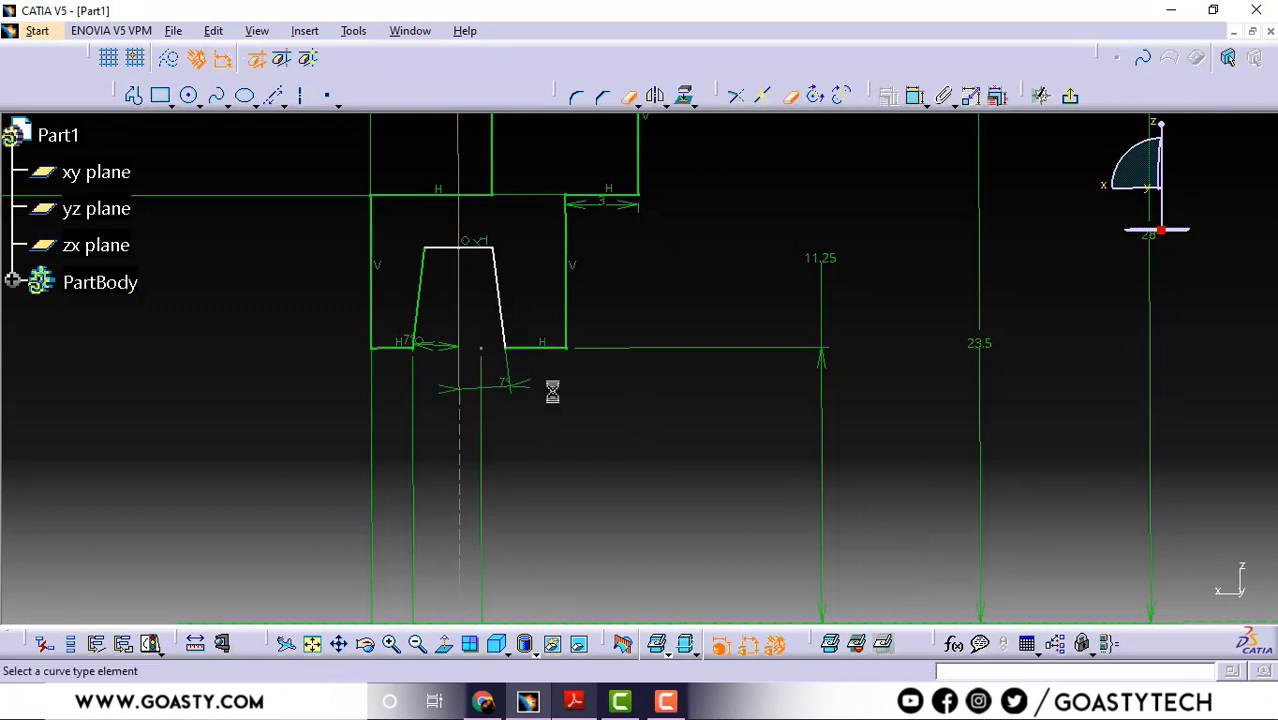
Delete the 4.5 mm dimension that refers to the leftover point inside the groove.
{"action": "mouse_move", "coordinate": [562, 397]}
{"action": "middle_mouse_down"}
{"action": "mouse_move", "coordinate": [571, 231]}
{"action": "mouse_move", "coordinate": [575, 418]}
{"action": "middle_mouse_up"}
{"action": "left_click", "coordinate": [548, 553]}
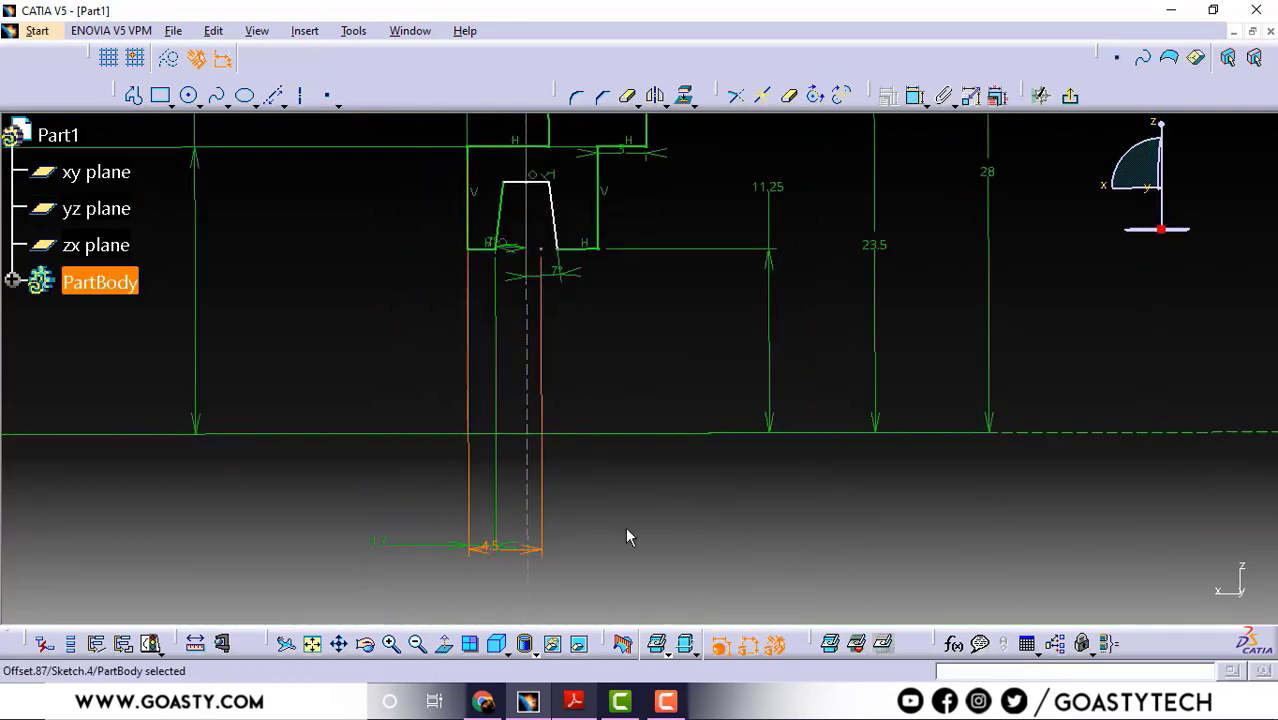
{"action": "key", "text": "Delete"}
{"action": "mouse_move", "coordinate": [627, 537]}
{"action": "middle_mouse_down"}
{"action": "mouse_move", "coordinate": [616, 433]}
{"action": "mouse_move", "coordinate": [628, 416]}
{"action": "middle_mouse_up"}
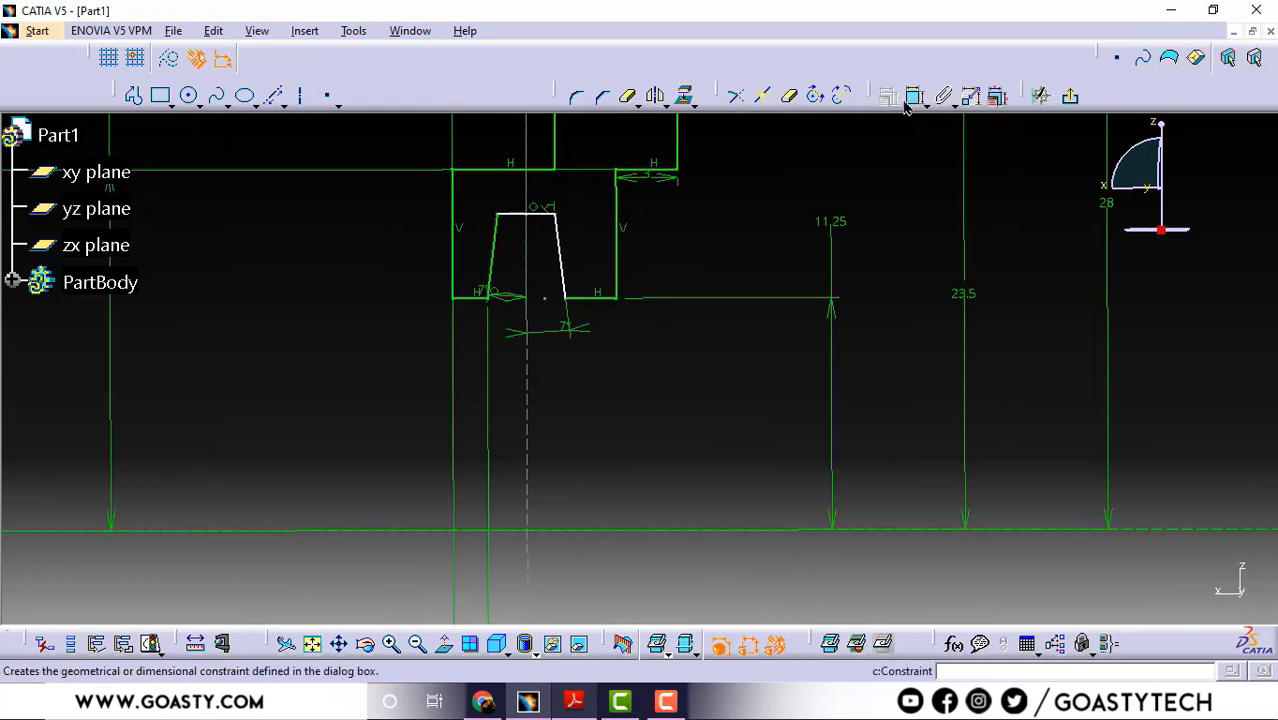
Constrain the distance from the left vertical edge to the groove's lower right corner to 4.5 mm.
{"action": "left_click", "coordinate": [914, 97]}
{"action": "left_click", "coordinate": [456, 263]}
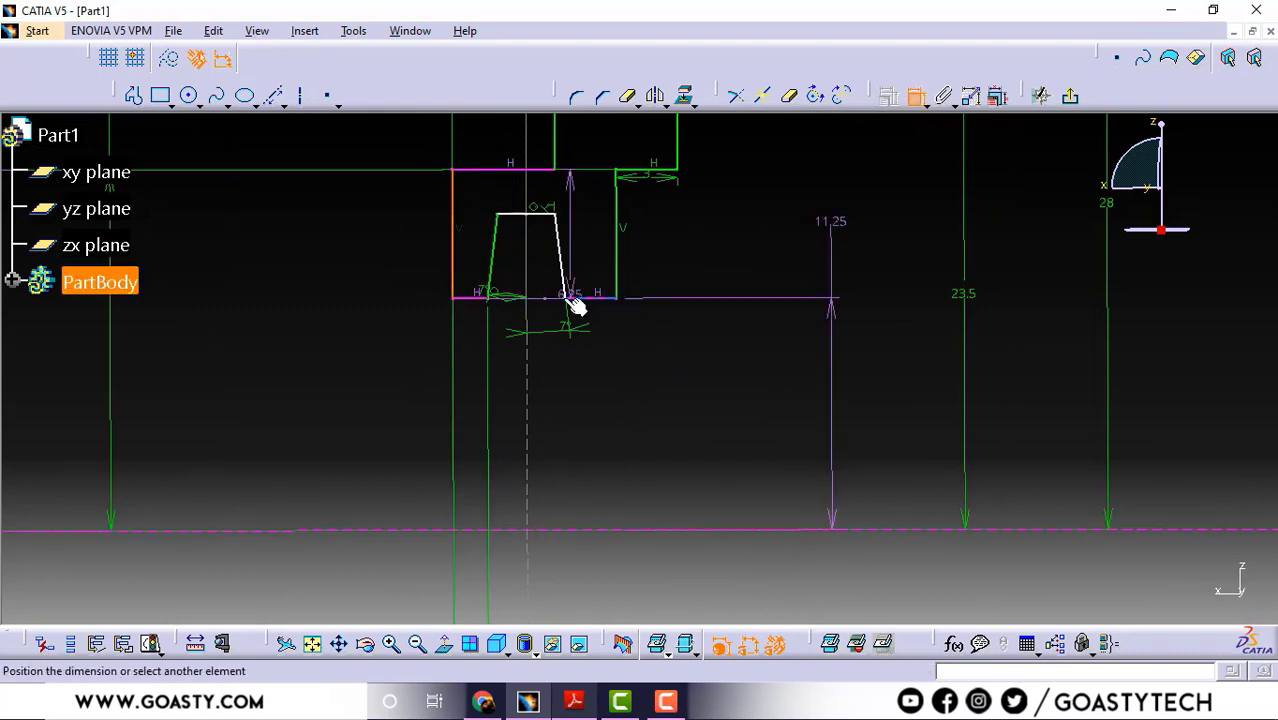
{"action": "left_click", "coordinate": [565, 300]}
{"action": "left_click", "coordinate": [638, 563]}
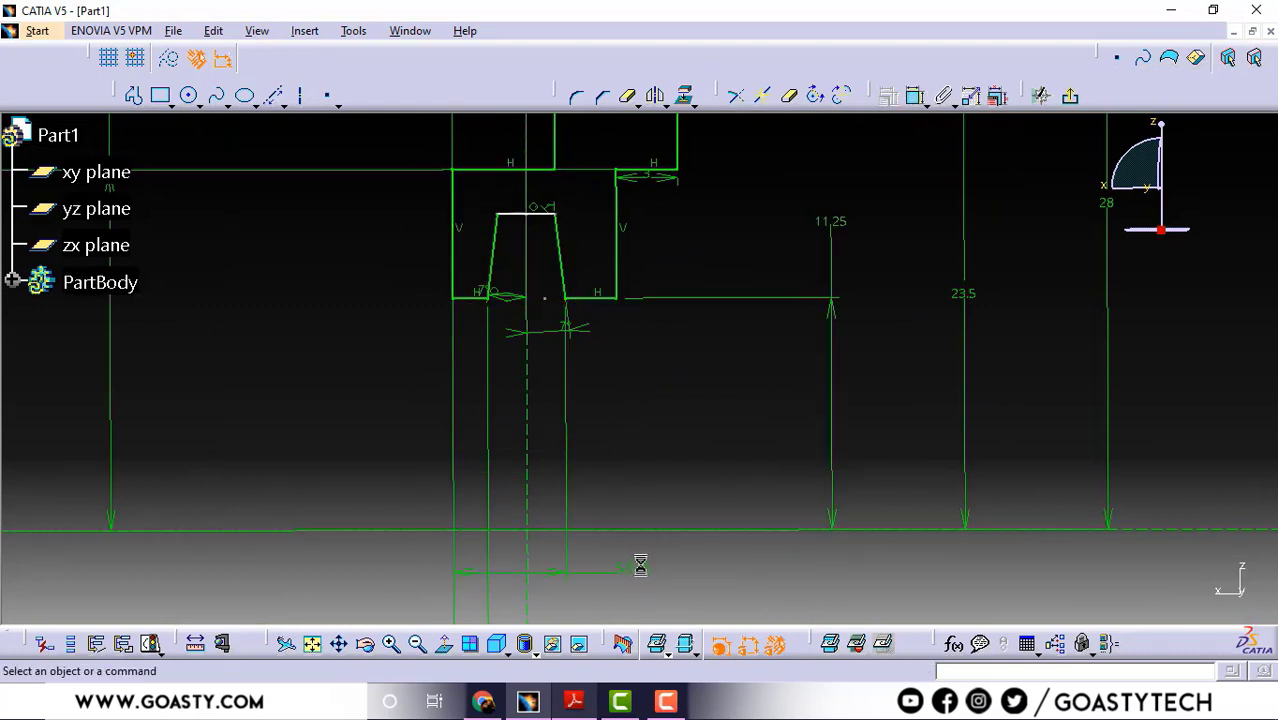
{"action": "double_click", "coordinate": [642, 565]}
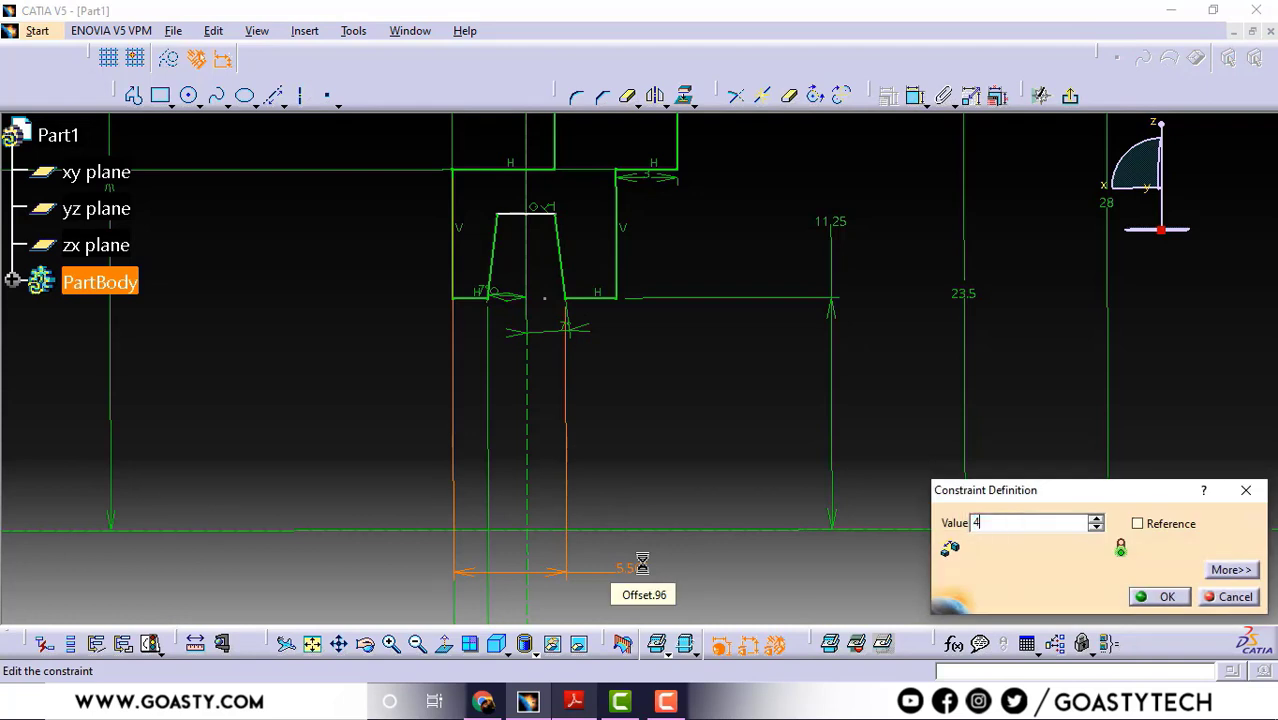
{"action": "key", "text": "Return"}
{"action": "left_click", "coordinate": [688, 389]}
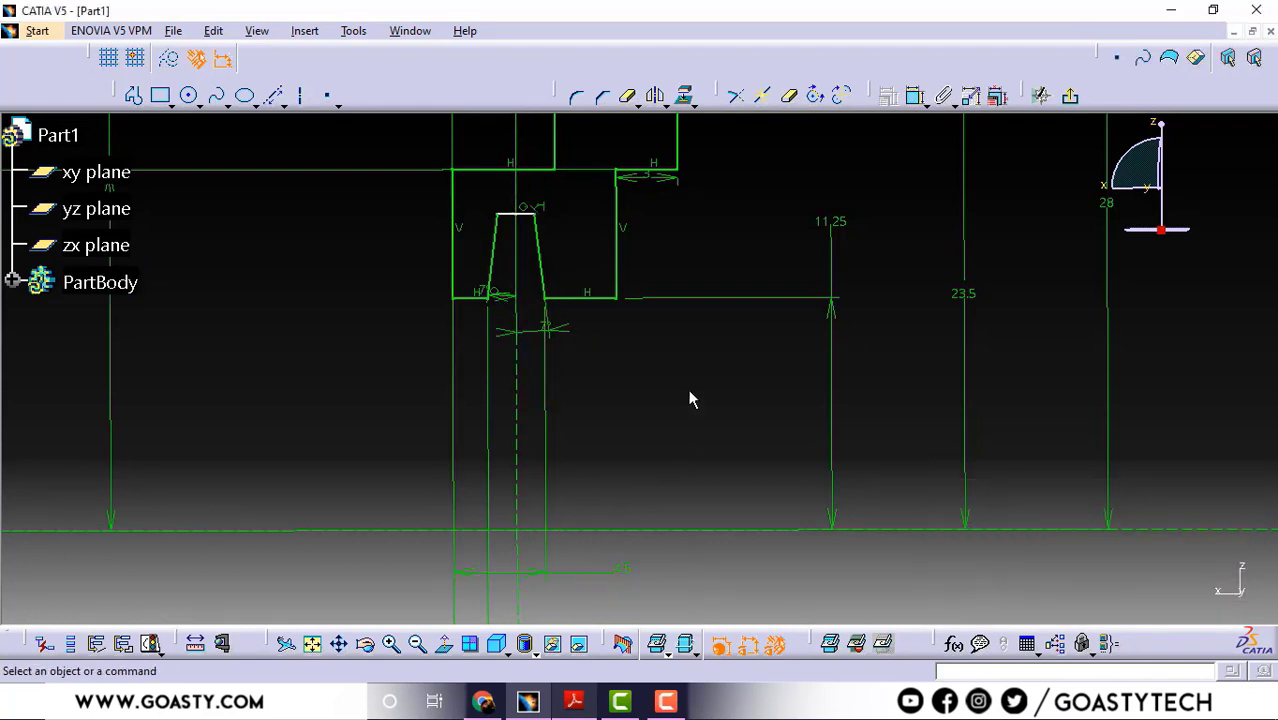
Check Detail C in the PDF drawing and constrain the groove's top edge to 15 mm from the horizontal axis.
{"action": "mouse_move", "coordinate": [654, 375]}
{"action": "middle_mouse_down"}
{"action": "mouse_move", "coordinate": [643, 363]}
{"action": "mouse_move", "coordinate": [643, 402]}
{"action": "middle_mouse_up"}
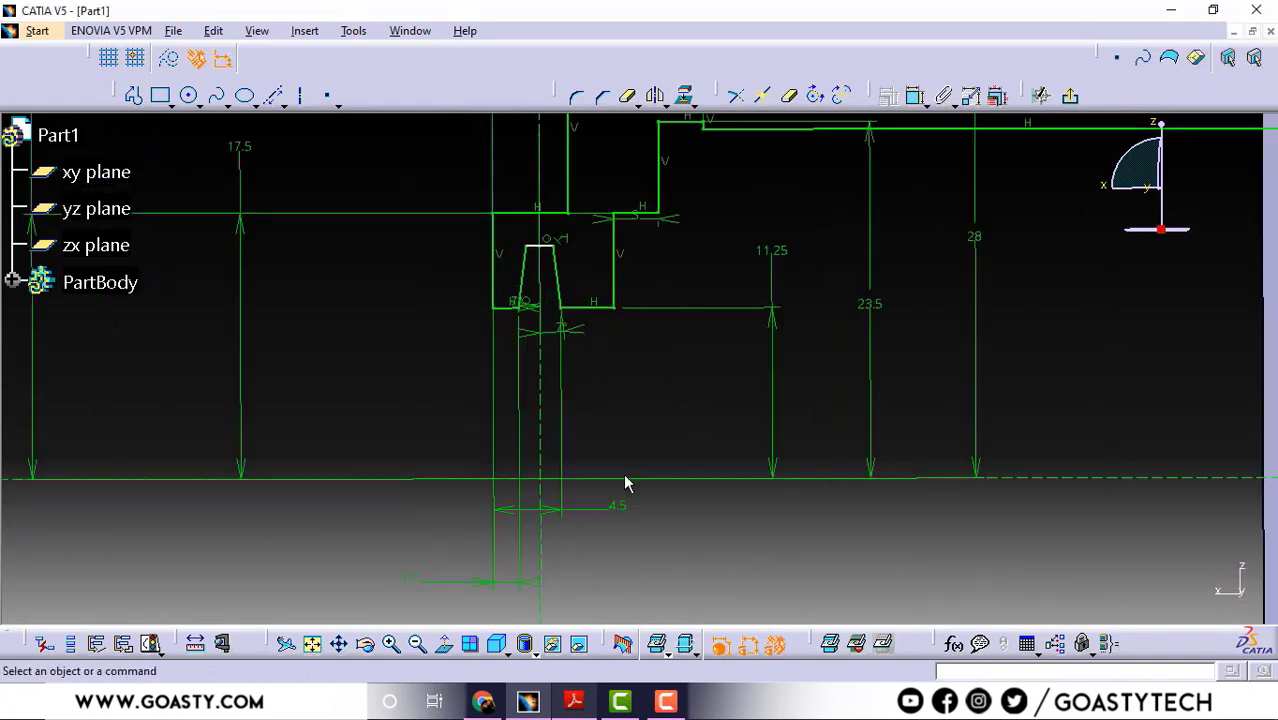
{"action": "left_click", "coordinate": [573, 701]}
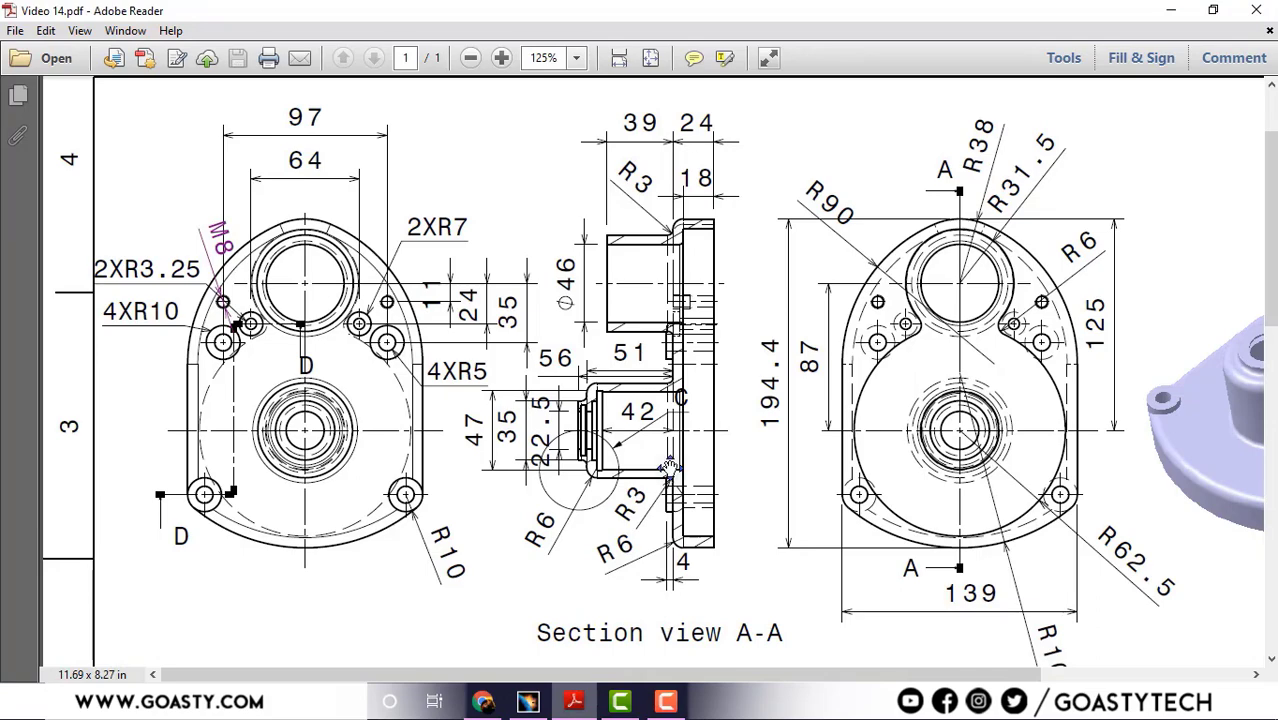
{"action": "scroll", "coordinate": [668, 466], "scroll_direction": "down", "scroll_amount": 10}
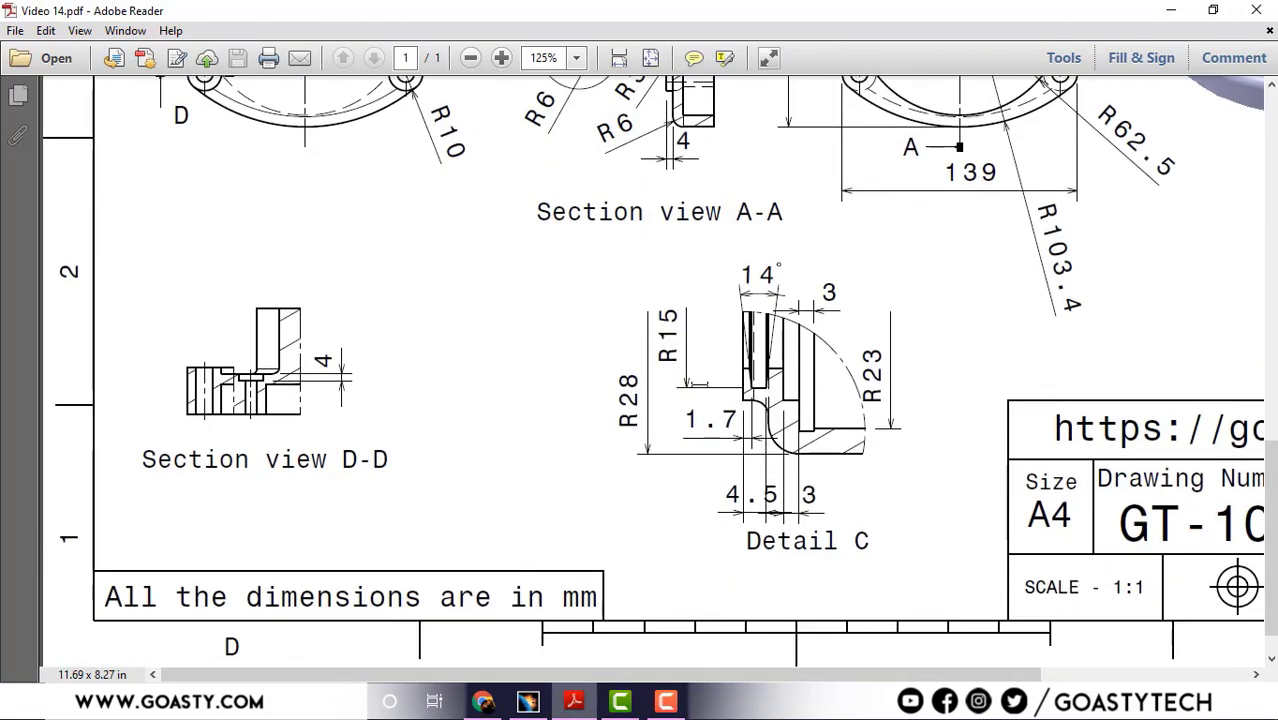
{"action": "left_click", "coordinate": [1171, 10]}
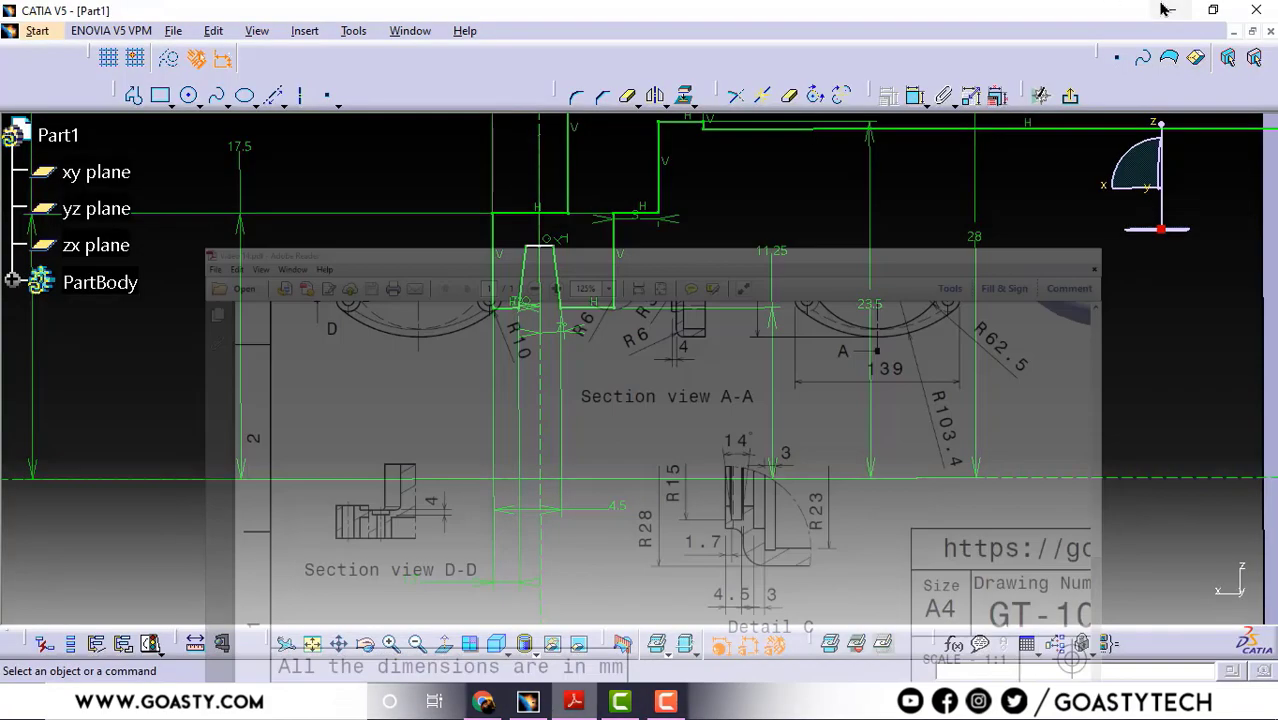
{"action": "left_click", "coordinate": [913, 93]}
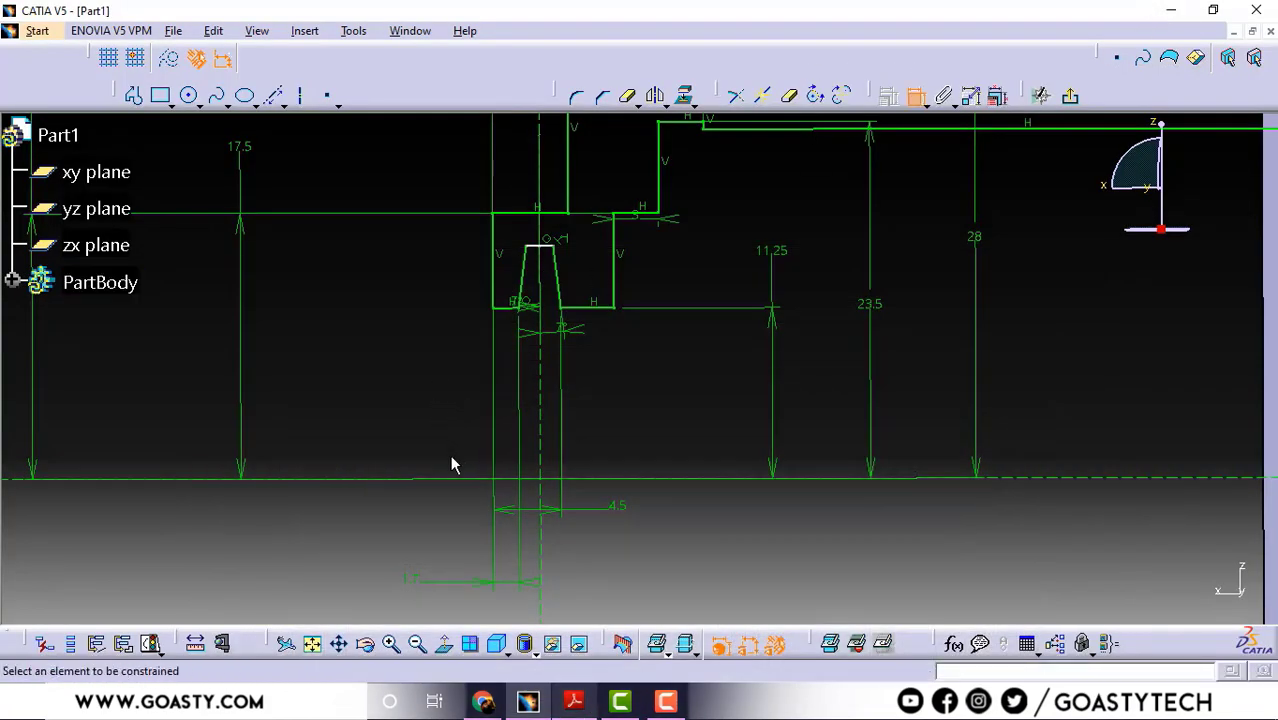
{"action": "left_click", "coordinate": [543, 246]}
{"action": "left_click", "coordinate": [380, 322]}
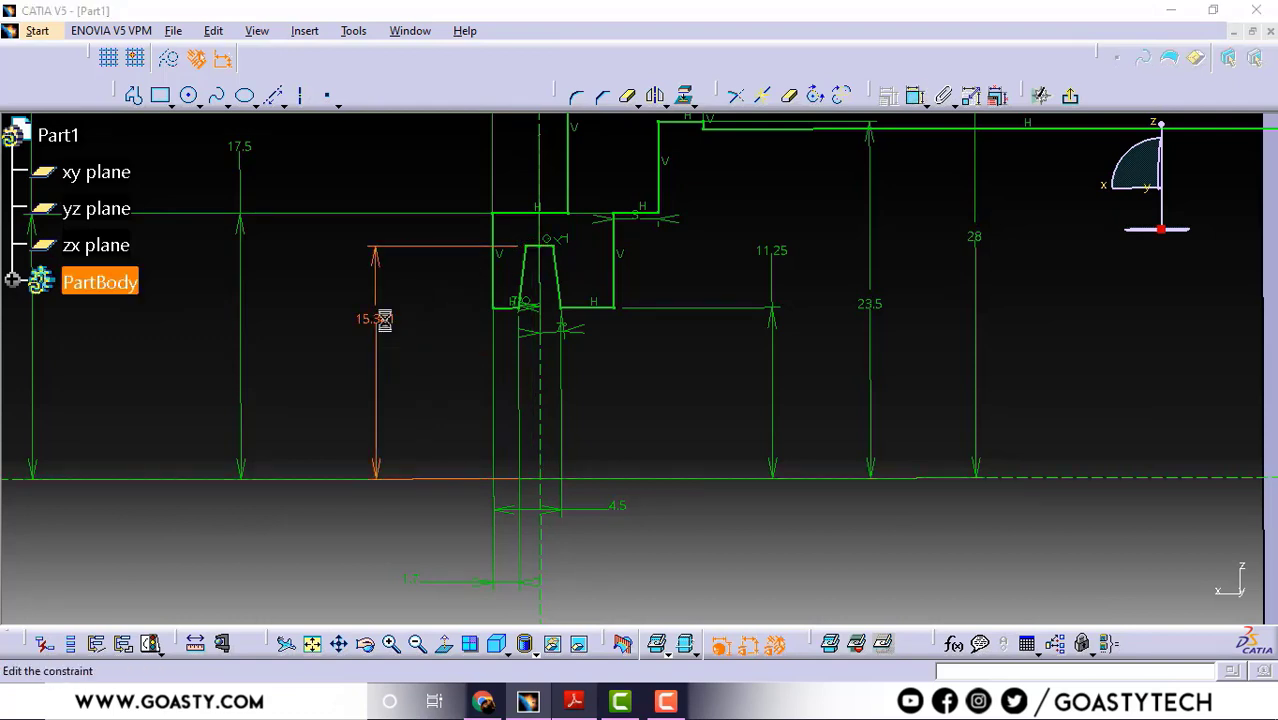
{"action": "double_click", "coordinate": [383, 319]}
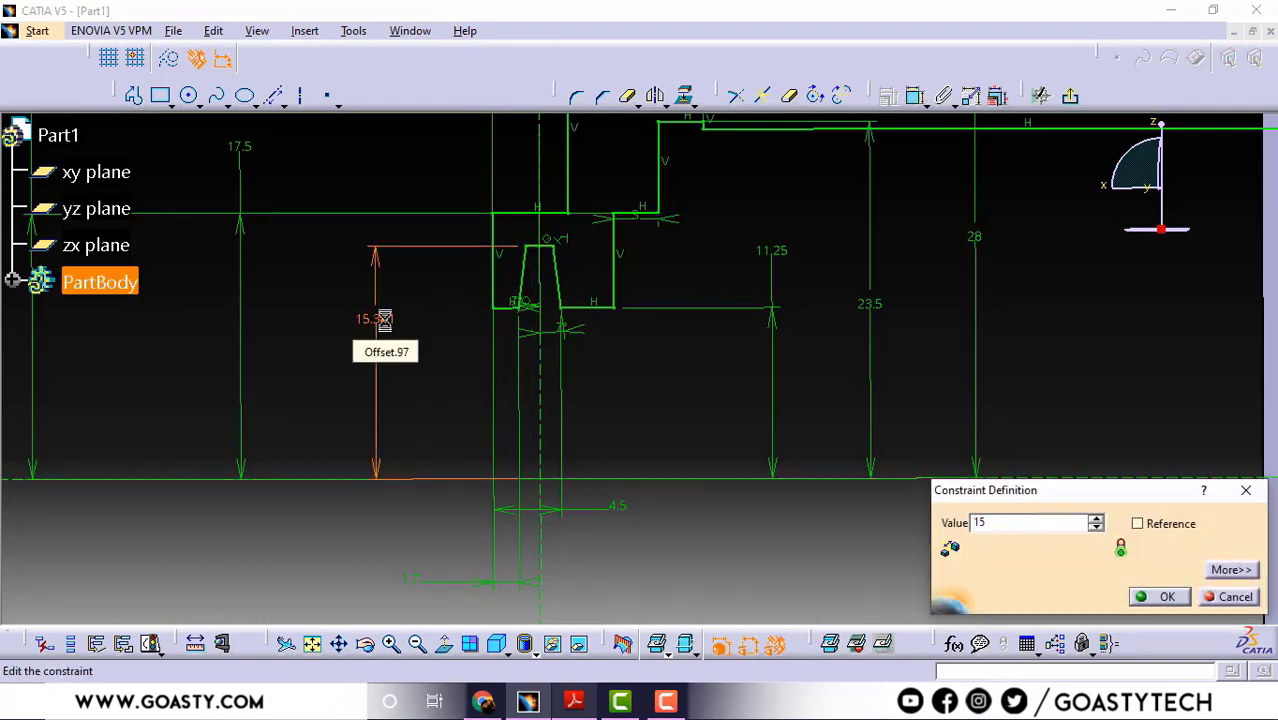
{"action": "key", "text": "Return"}
{"action": "left_click", "coordinate": [1018, 337]}
Close the profile at the plate face with a vertical line joining the right ends of its two long horizontal lines.
{"action": "mouse_move", "coordinate": [865, 333]}
{"action": "middle_mouse_down"}
{"action": "mouse_move", "coordinate": [572, 372]}
{"action": "mouse_move", "coordinate": [533, 433]}
{"action": "middle_mouse_up"}
{"action": "left_click", "coordinate": [458, 373]}
{"action": "mouse_move", "coordinate": [604, 353]}
{"action": "middle_mouse_down"}
{"action": "mouse_move", "coordinate": [675, 266]}
{"action": "mouse_move", "coordinate": [619, 388]}
{"action": "mouse_move", "coordinate": [630, 340]}
{"action": "middle_mouse_up"}
{"action": "left_click", "coordinate": [619, 388]}
{"action": "middle_click_drag", "start_coordinate": [633, 393], "coordinate": [603, 465]}
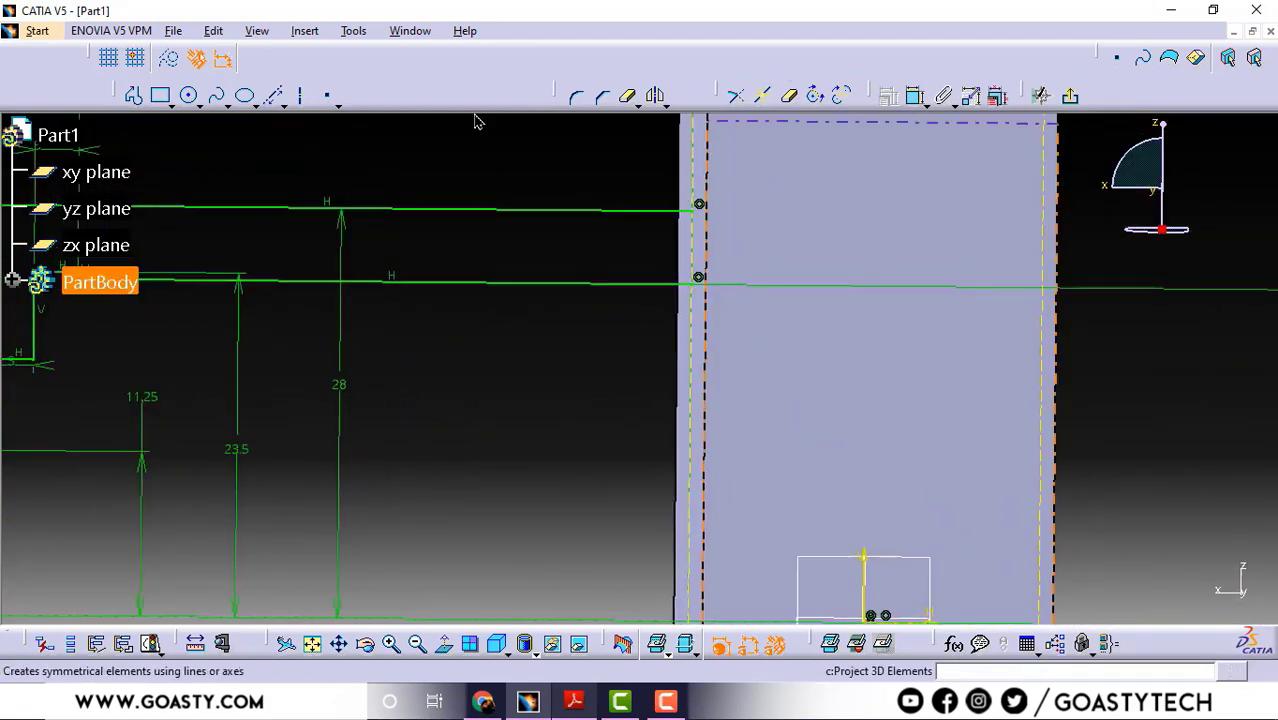
{"action": "left_click", "coordinate": [135, 95]}
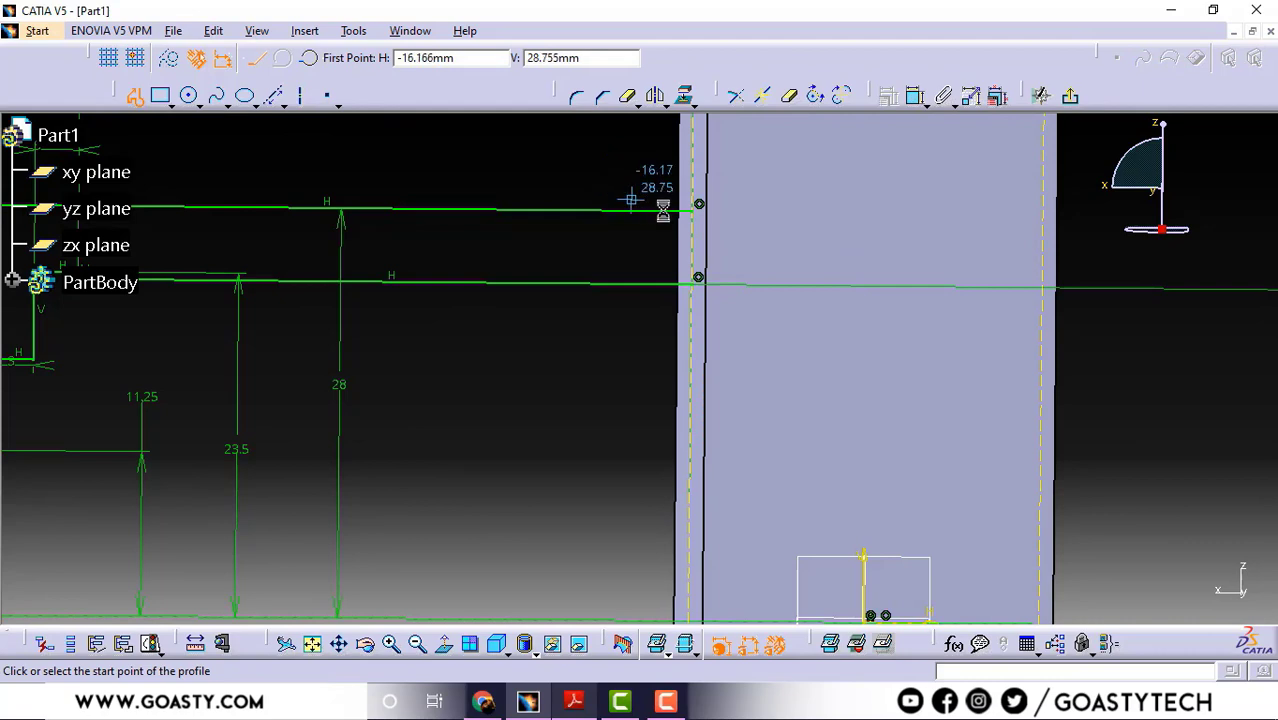
{"action": "left_click", "coordinate": [699, 204]}
{"action": "left_click", "coordinate": [699, 277]}
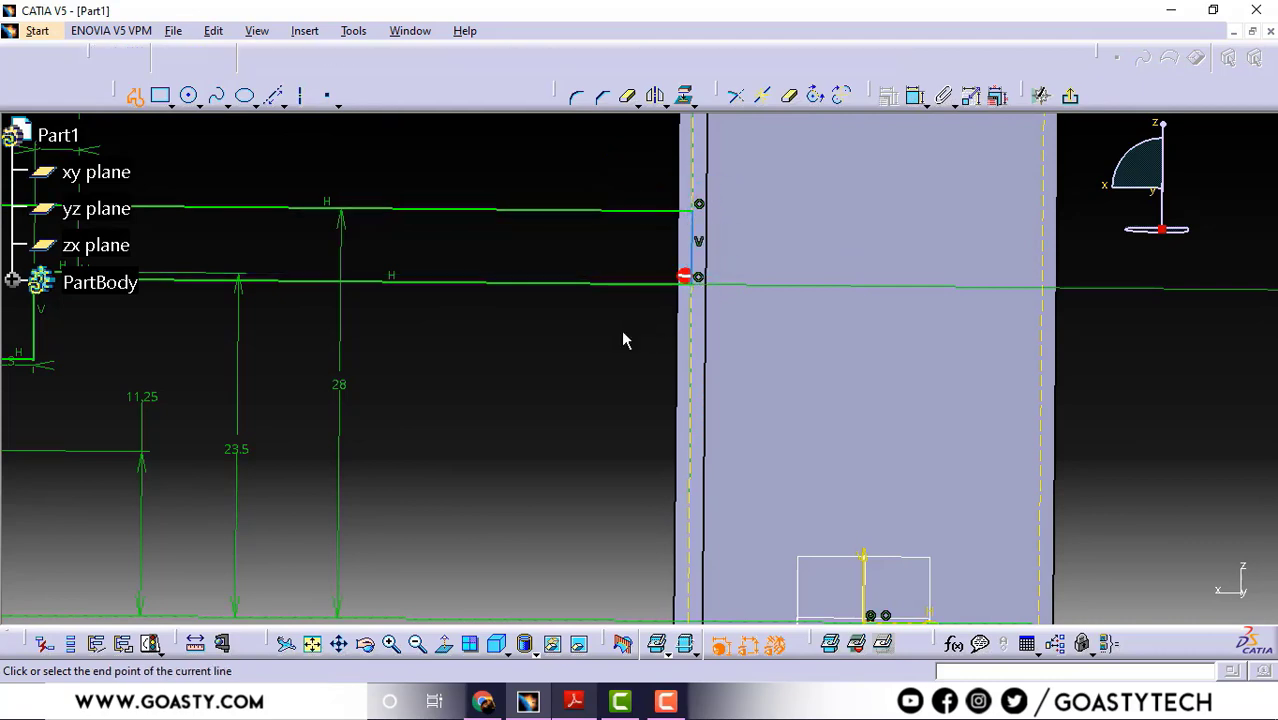
{"action": "key", "text": "Escape"}
Draw a horizontal revolution axis along the sketch's horizontal reference line, running from beyond the groove to near the origin.
{"action": "mouse_move", "coordinate": [554, 361]}
{"action": "middle_mouse_down"}
{"action": "mouse_move", "coordinate": [662, 329]}
{"action": "mouse_move", "coordinate": [569, 354]}
{"action": "mouse_move", "coordinate": [656, 400]}
{"action": "mouse_move", "coordinate": [635, 365]}
{"action": "middle_mouse_up"}
{"action": "middle_click", "coordinate": [607, 367]}
{"action": "left_click", "coordinate": [302, 98]}
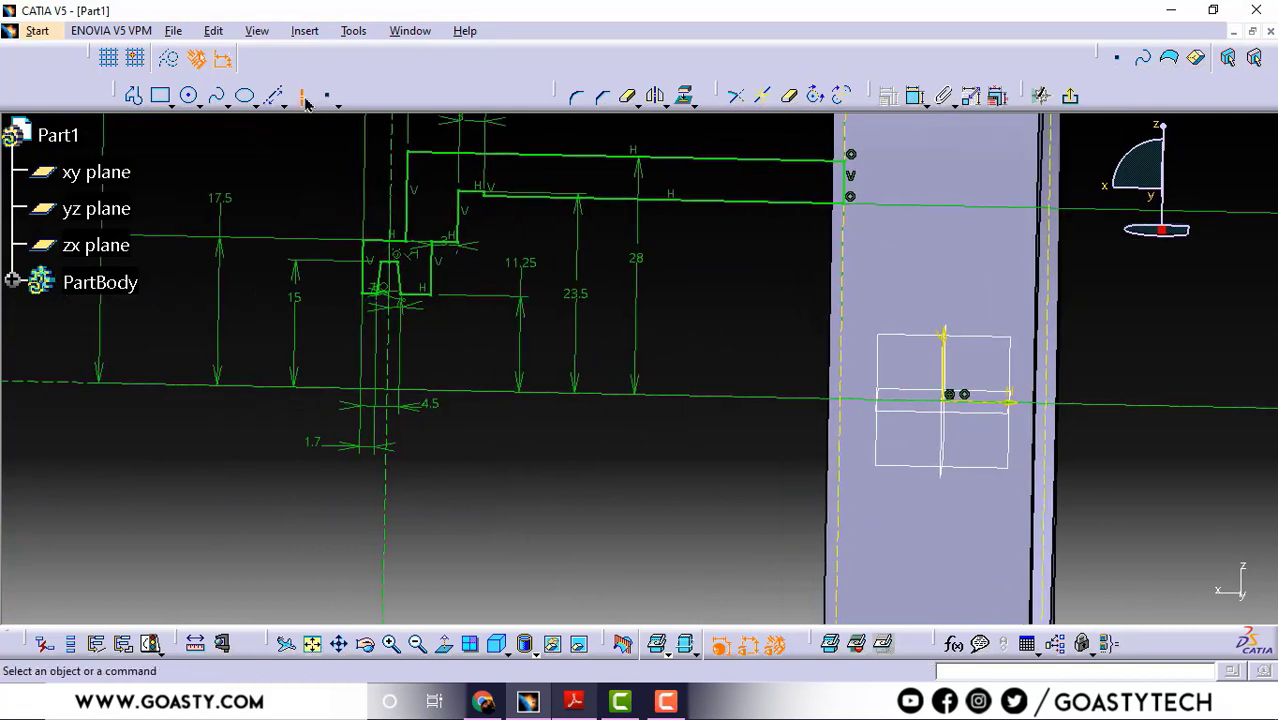
{"action": "left_click", "coordinate": [921, 402]}
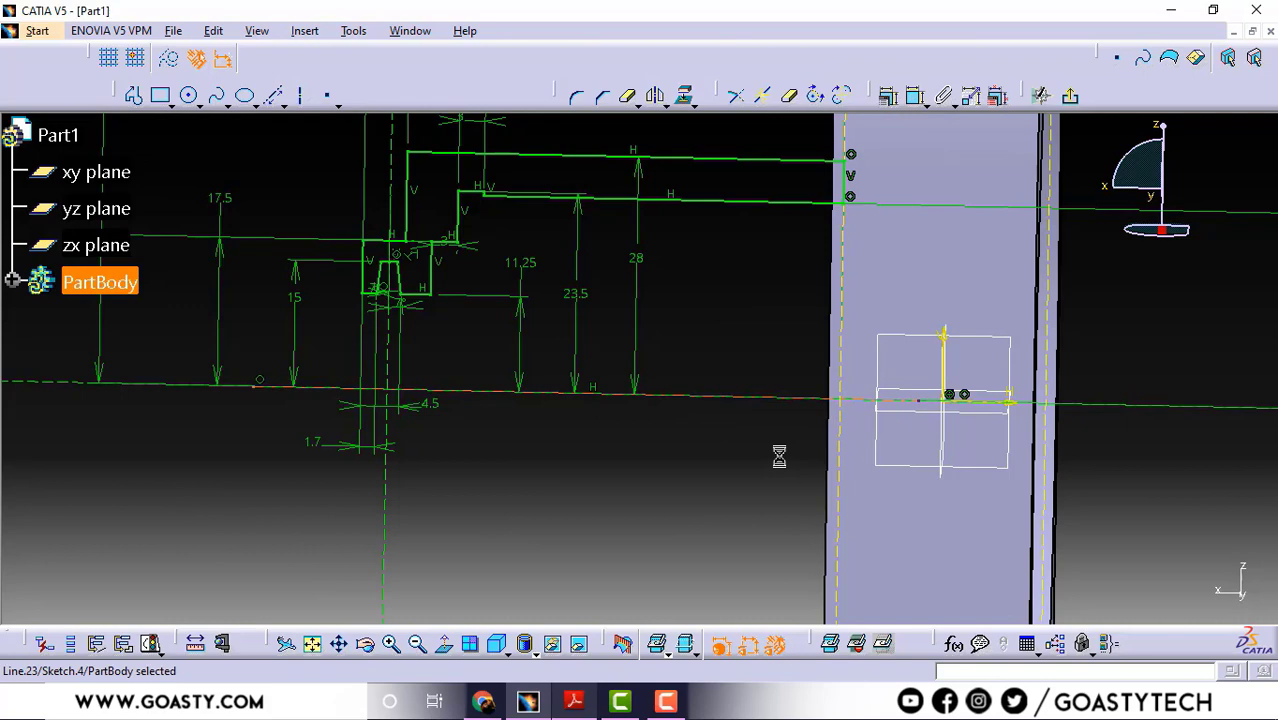
Exit the sketch and revolve the hub profile 360° about the sketch axis with the Shaft feature.
{"action": "left_click", "coordinate": [1072, 97]}
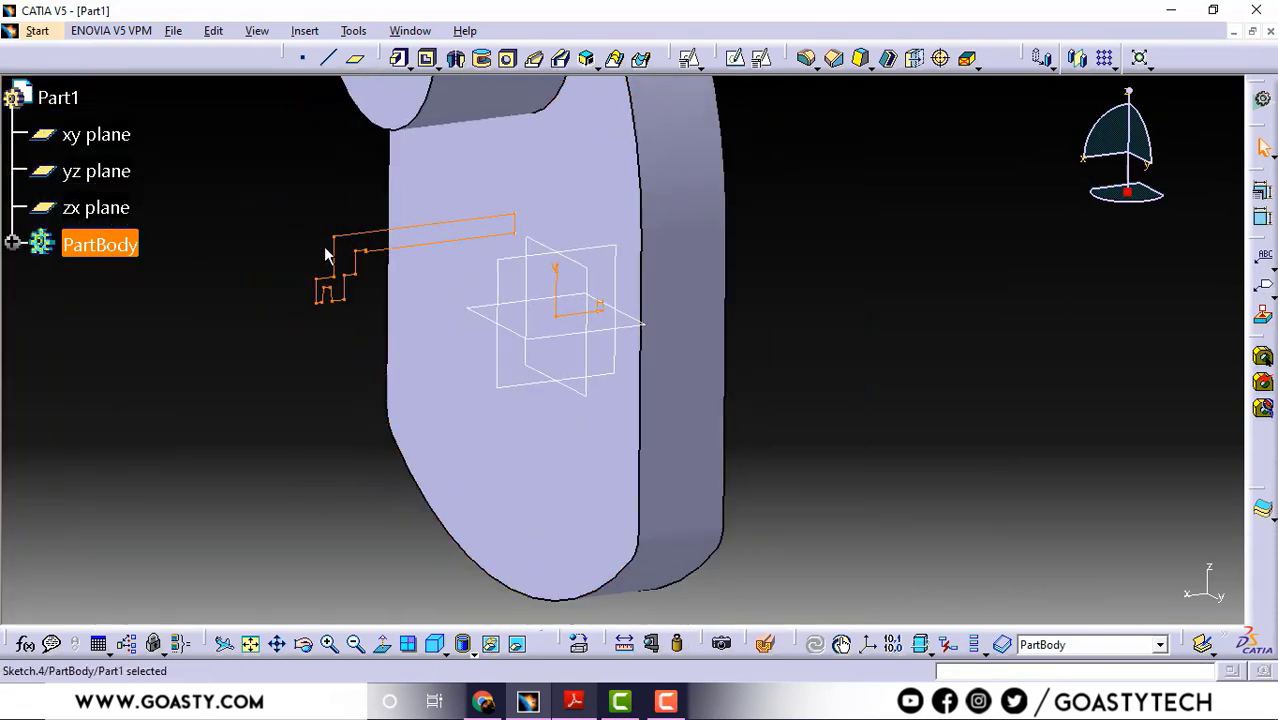
{"action": "left_click", "coordinate": [457, 60]}
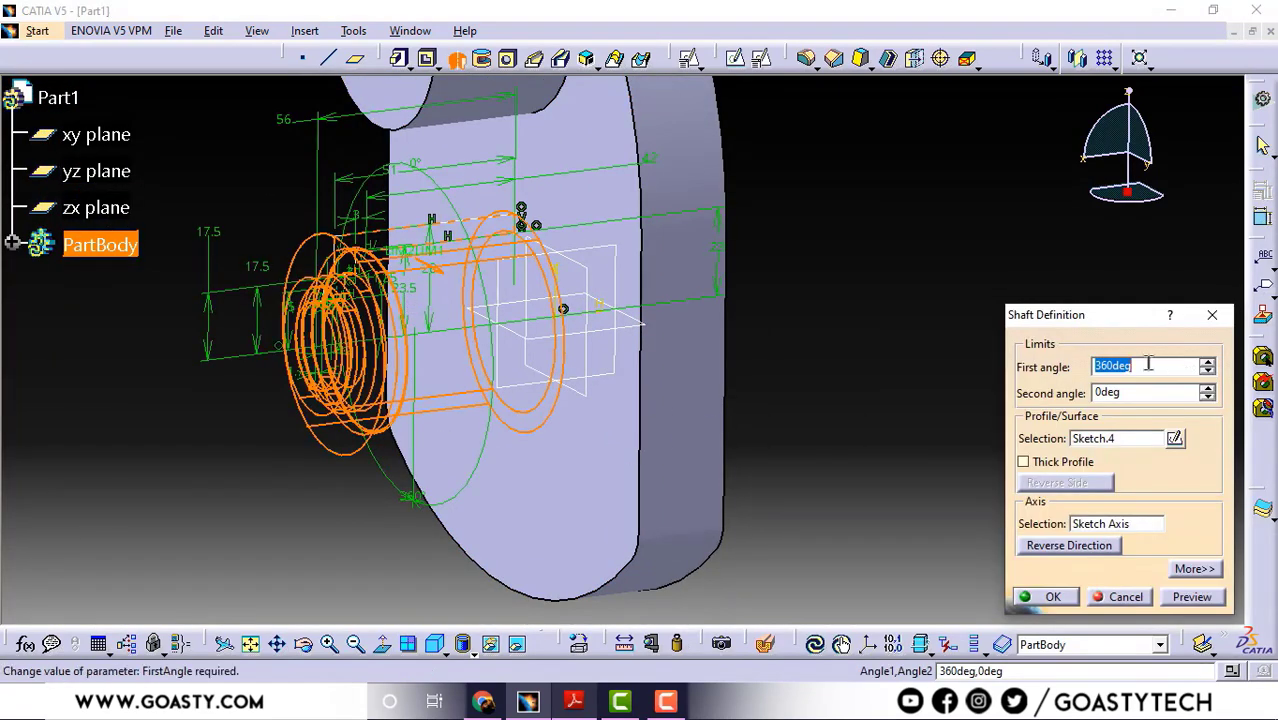
{"action": "left_click", "coordinate": [1053, 596]}
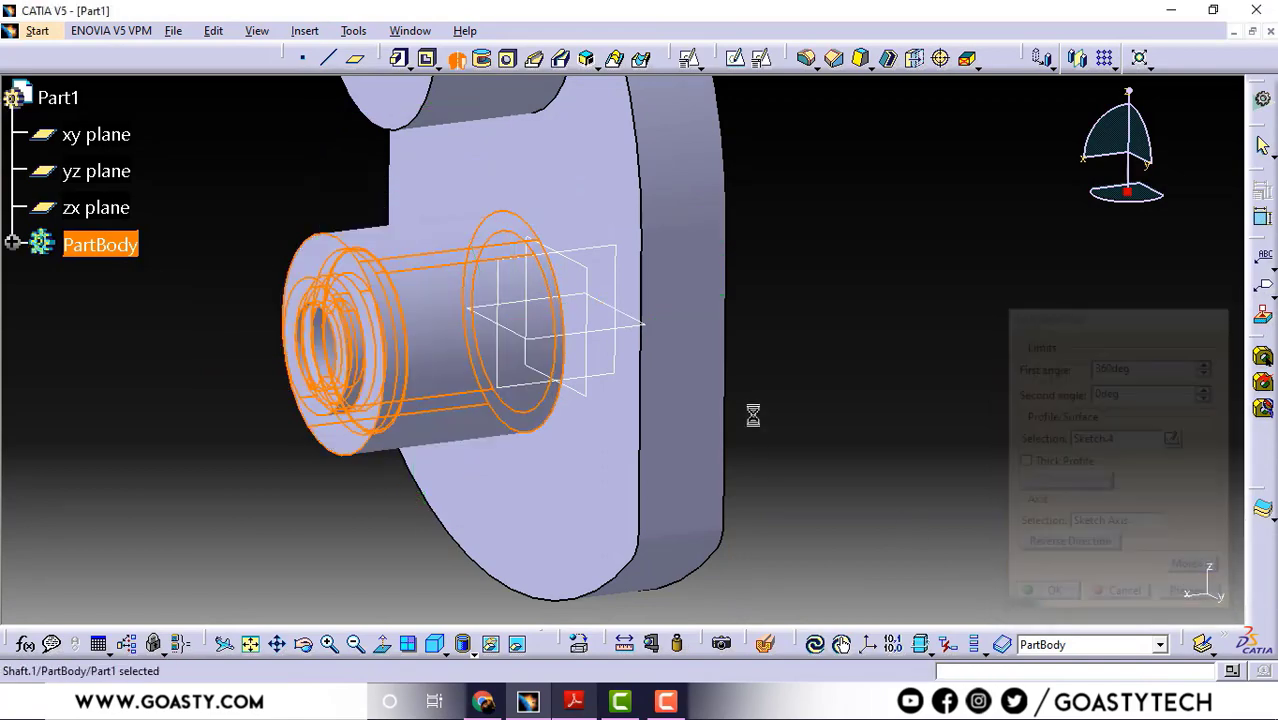
{"action": "middle_click_drag", "start_coordinate": [810, 353], "coordinate": [513, 343]}
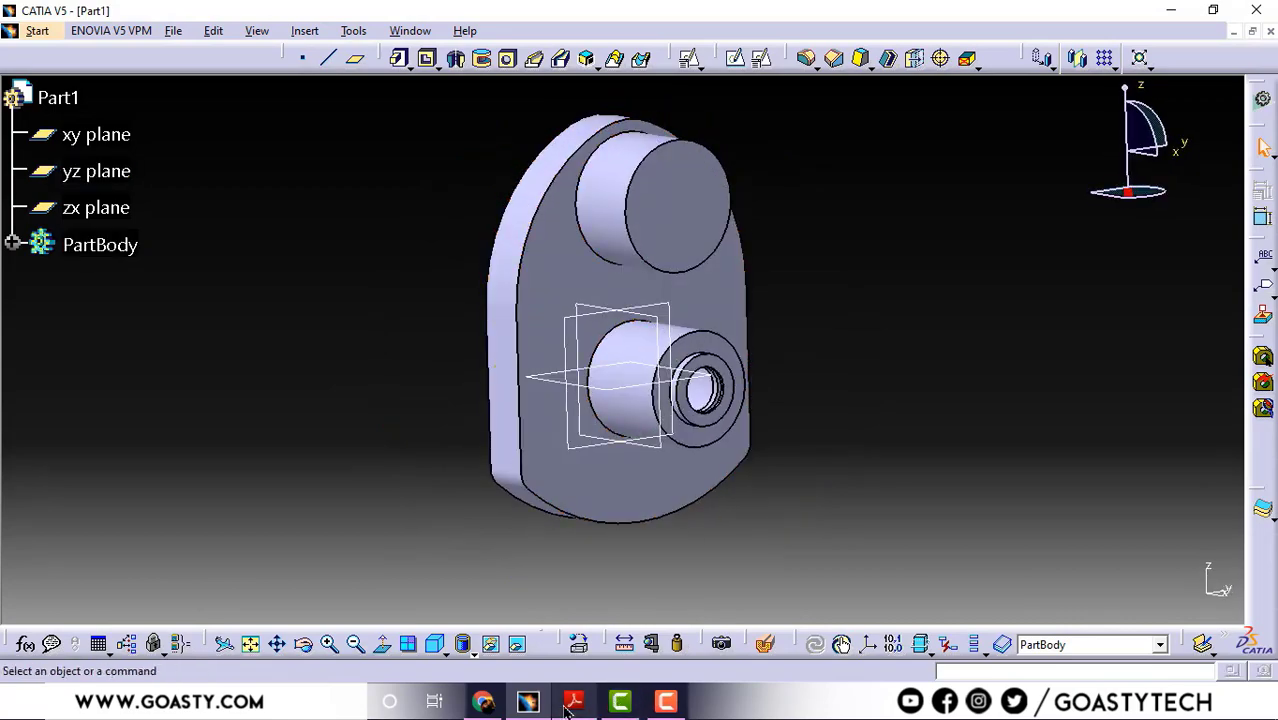
Check the hub's radii in the PDF drawing and round the hub's outer front edge with a 6 mm edge fillet.
{"action": "left_click", "coordinate": [574, 700]}
{"action": "scroll", "coordinate": [620, 360], "scroll_direction": "up", "scroll_amount": 5}
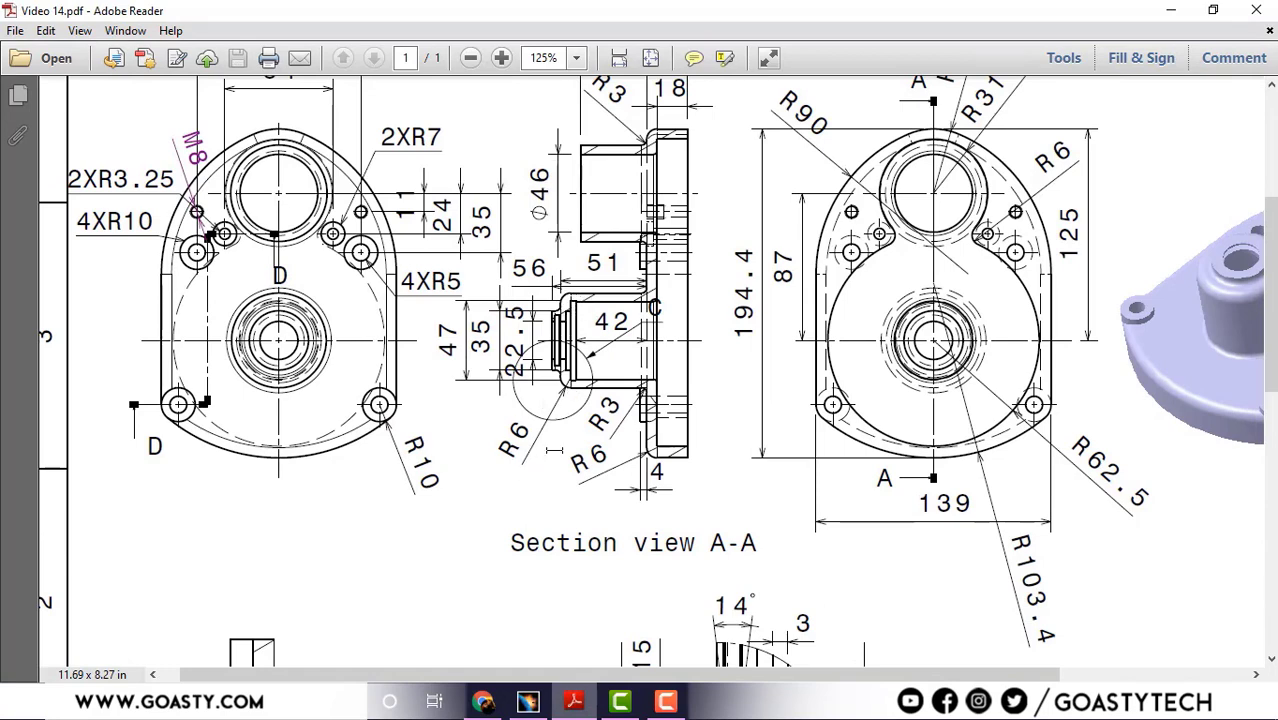
{"action": "scroll", "coordinate": [727, 512], "scroll_direction": "down", "scroll_amount": 5}
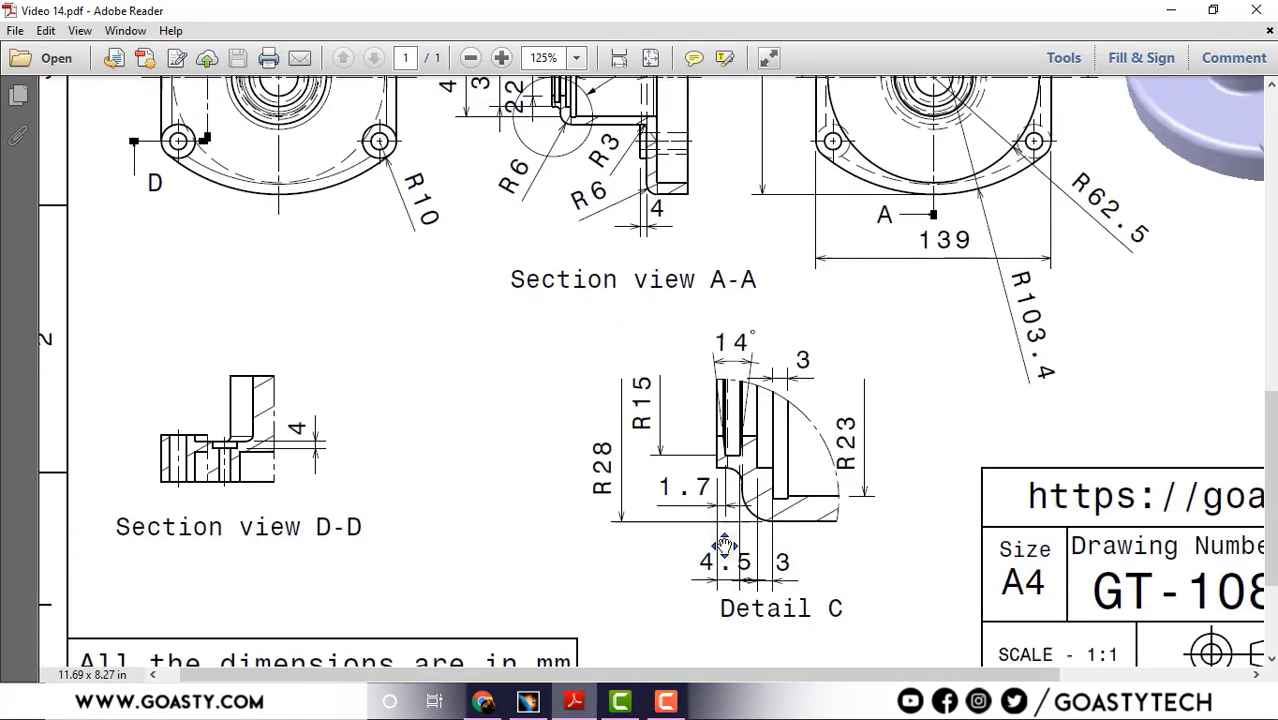
{"action": "left_click", "coordinate": [1176, 10]}
{"action": "middle_click_drag", "start_coordinate": [676, 374], "coordinate": [976, 131]}
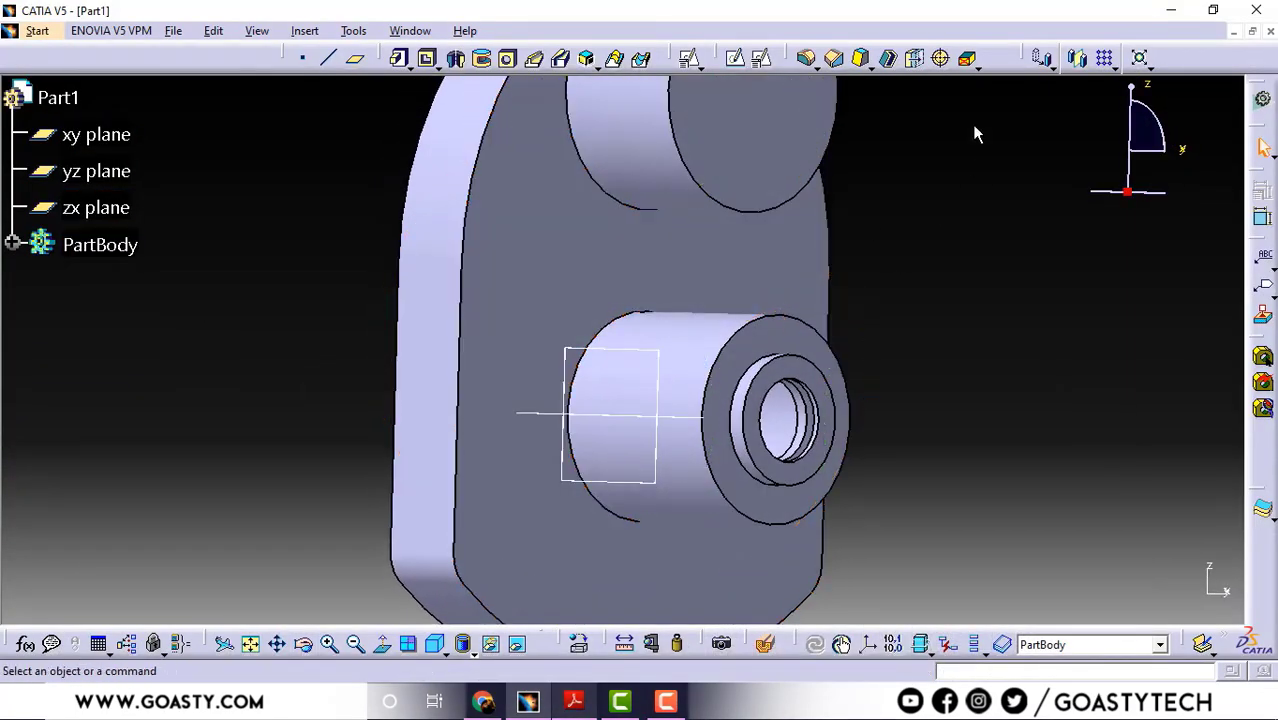
{"action": "left_click", "coordinate": [807, 60]}
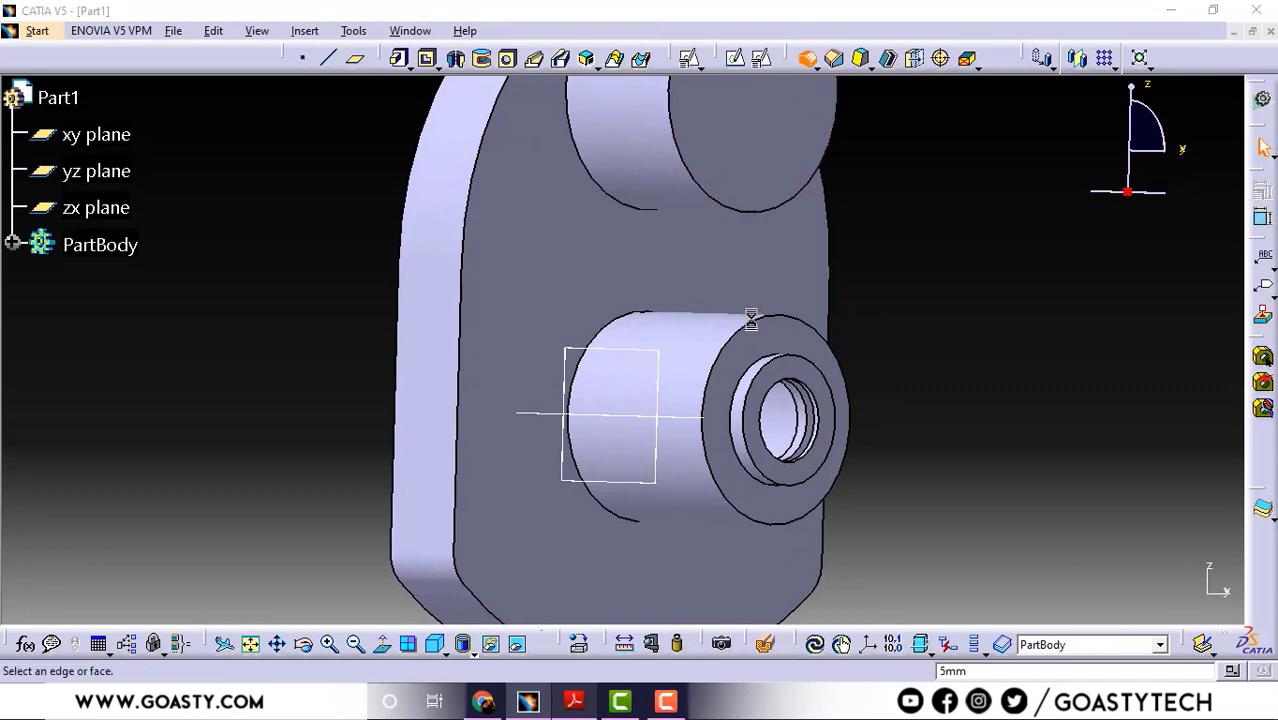
{"action": "left_click", "coordinate": [749, 319]}
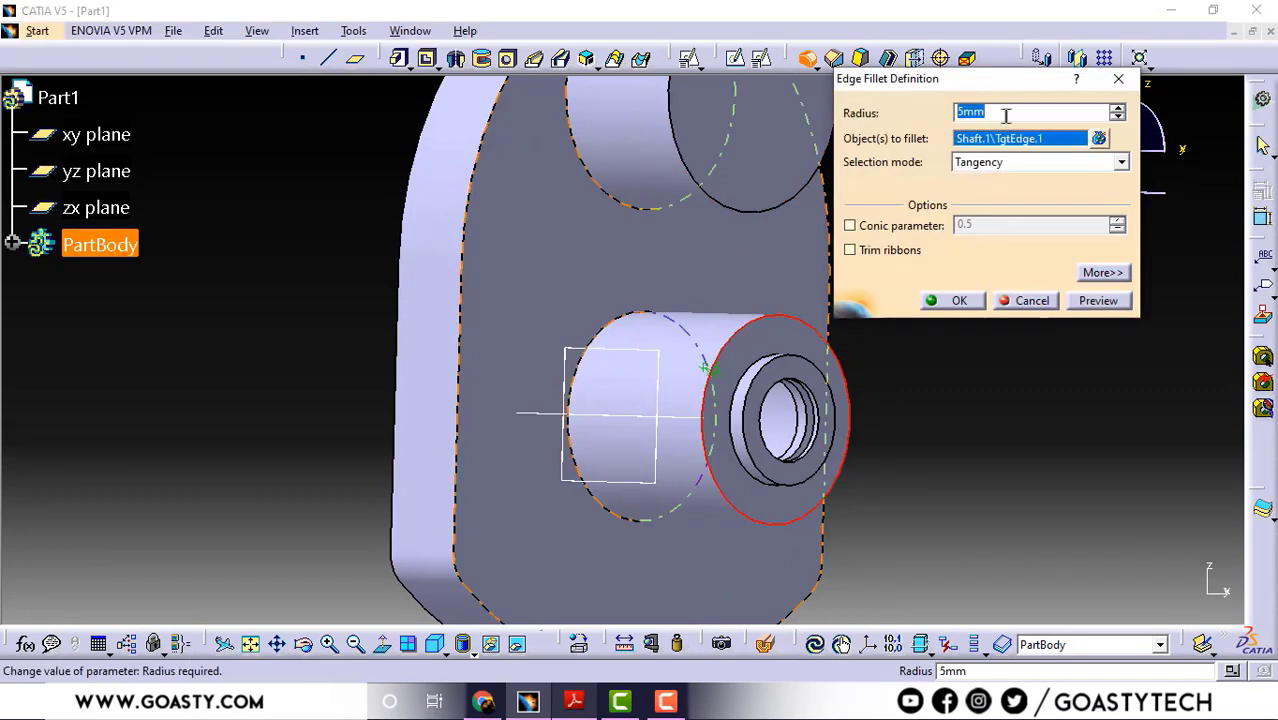
{"action": "type", "text": "6"}
{"action": "left_click", "coordinate": [959, 300]}
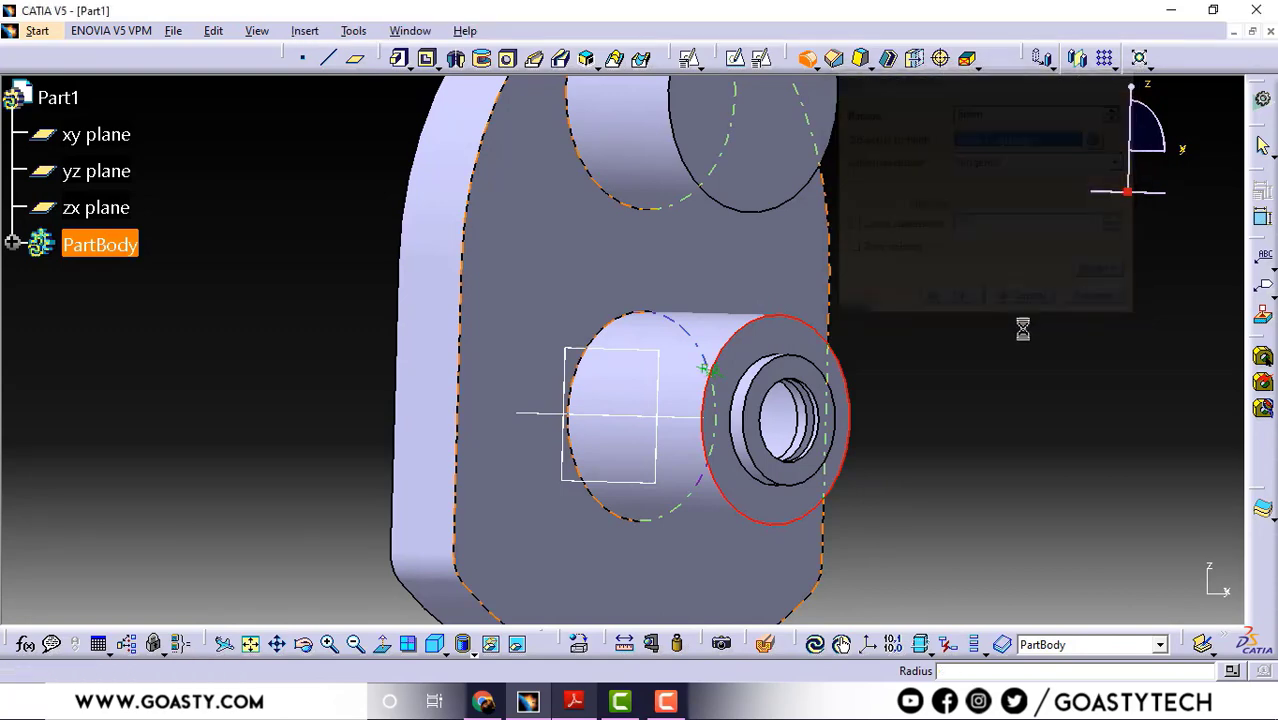
Fillet the base edges of the large boss and the hub, plus the edge where the hub's collar meets its front face, at 3 mm.
{"action": "middle_click_drag", "start_coordinate": [913, 285], "coordinate": [762, 222]}
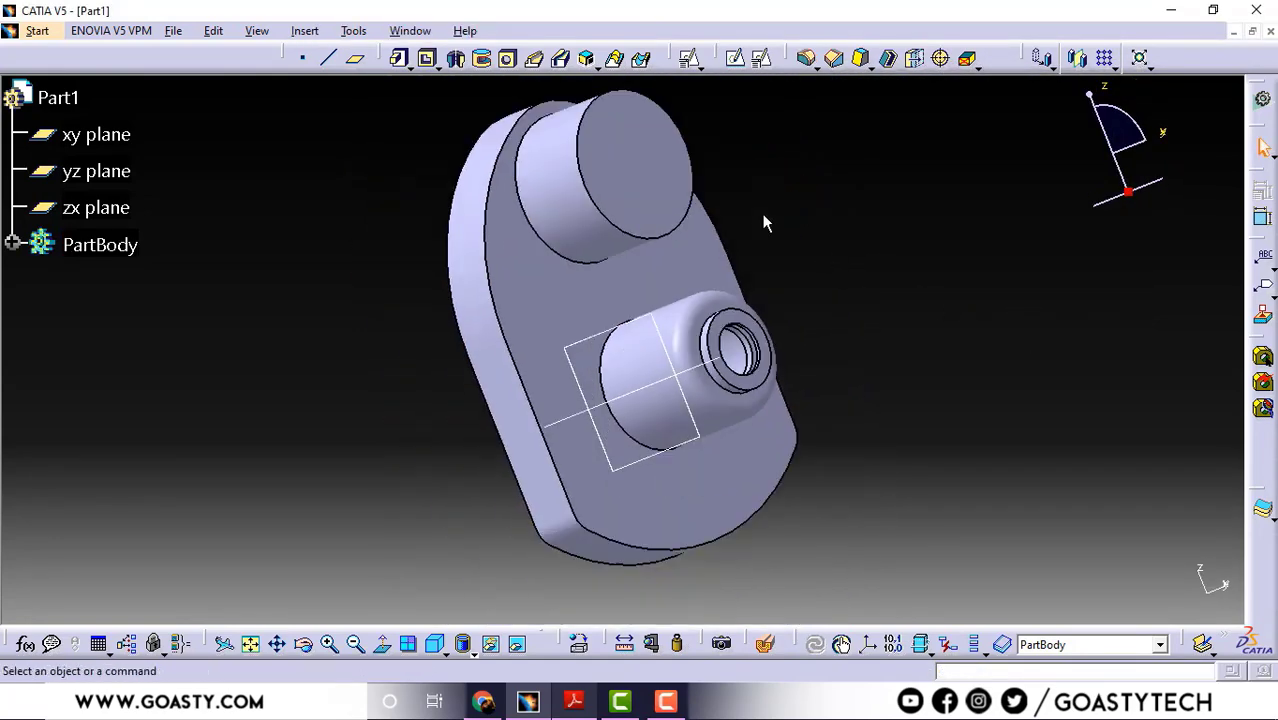
{"action": "left_click", "coordinate": [808, 60]}
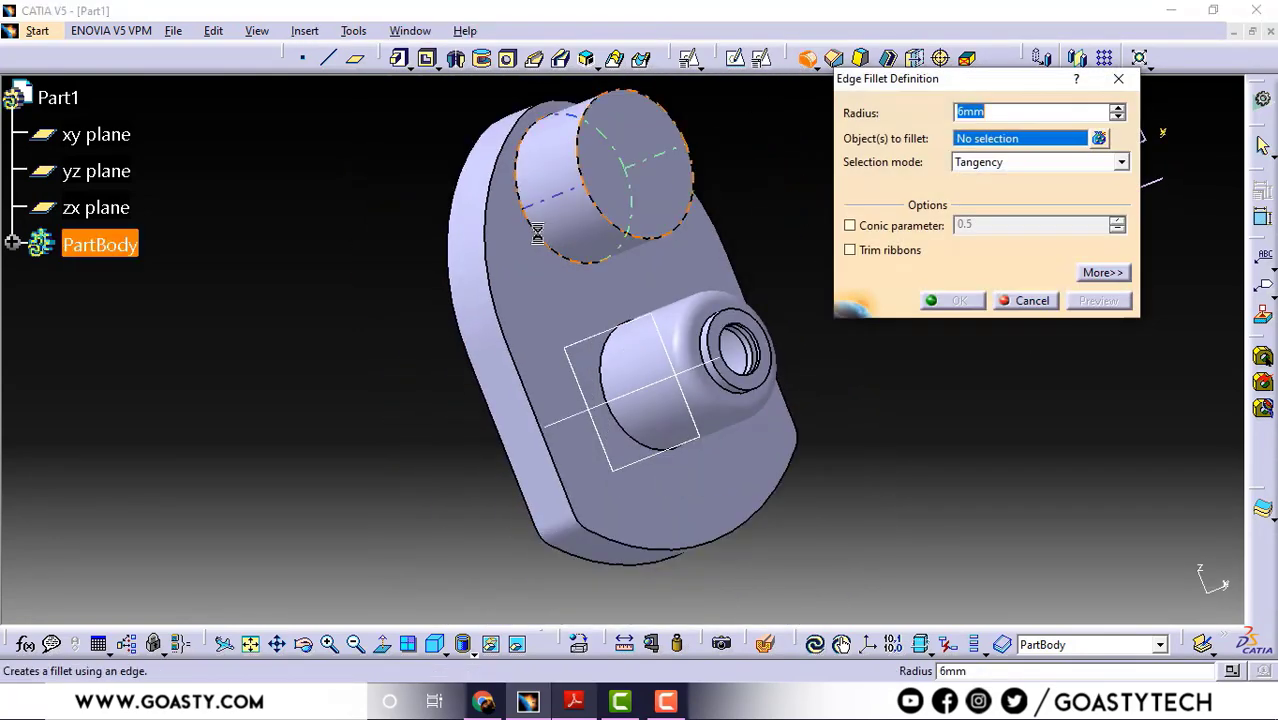
{"action": "left_click", "coordinate": [548, 238]}
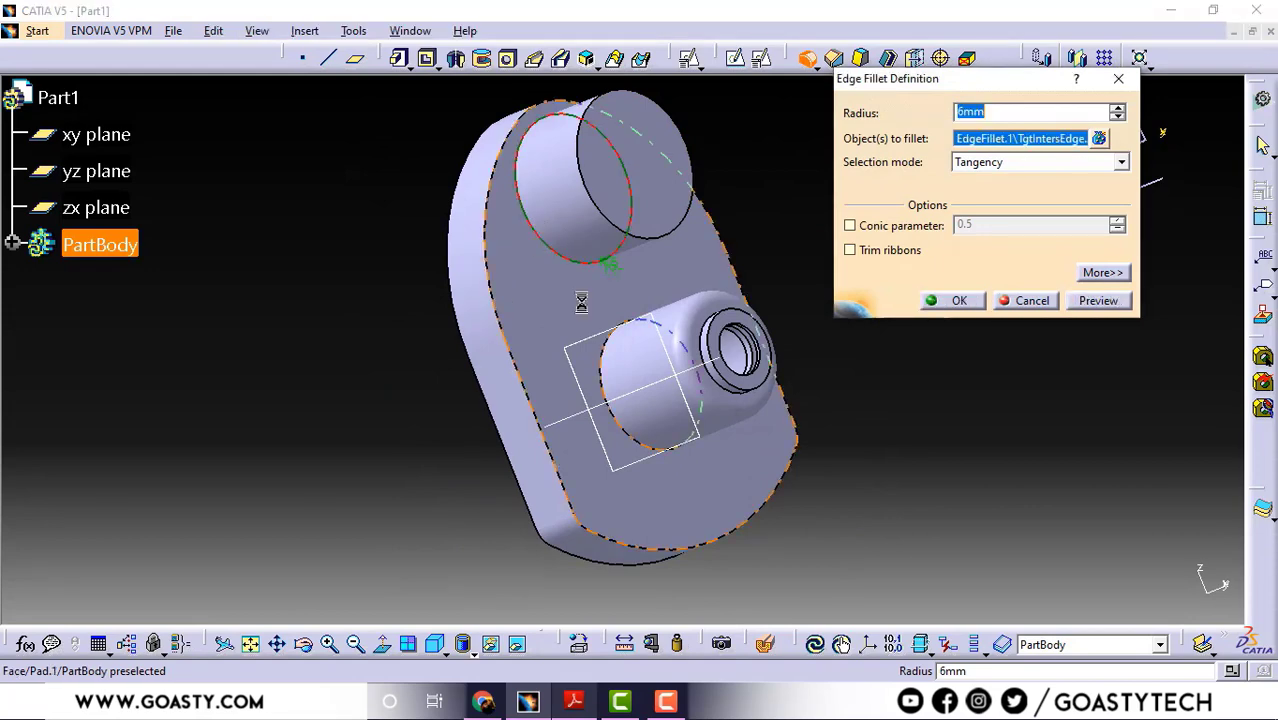
{"action": "left_click", "coordinate": [613, 366]}
{"action": "middle_click_drag", "start_coordinate": [613, 366], "coordinate": [533, 197]}
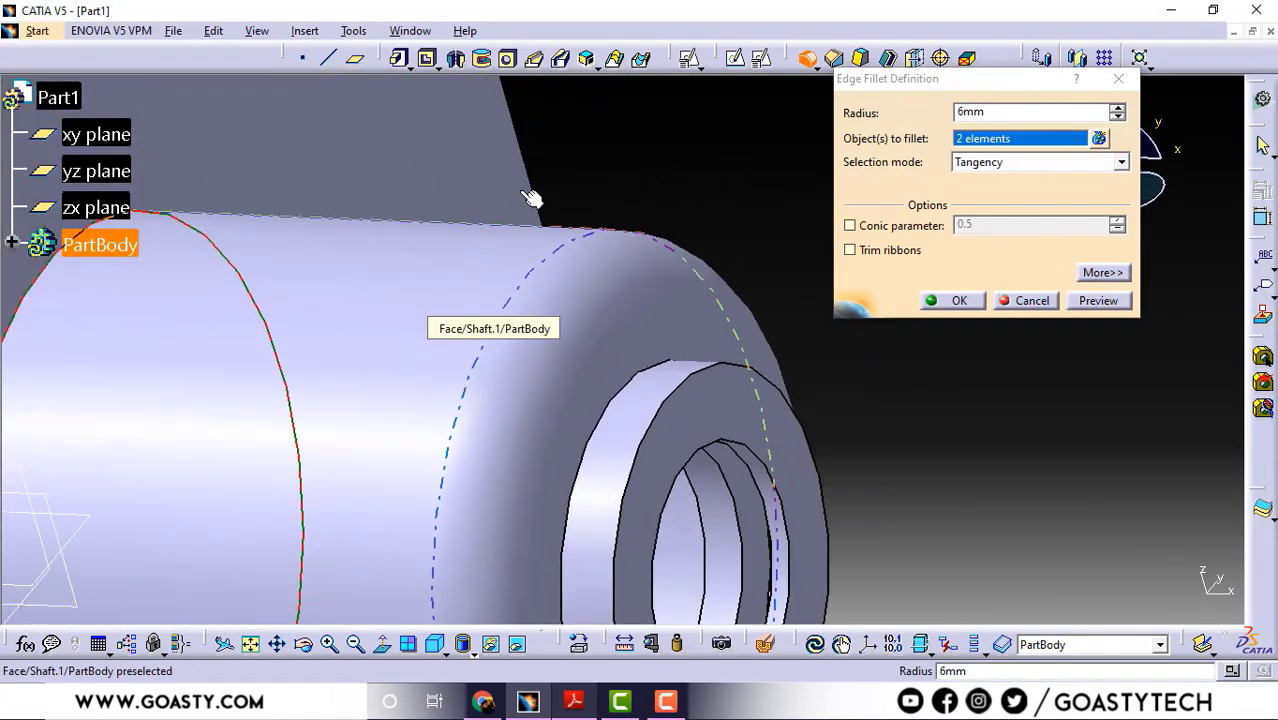
{"action": "left_click", "coordinate": [650, 379]}
{"action": "type", "text": "3"}
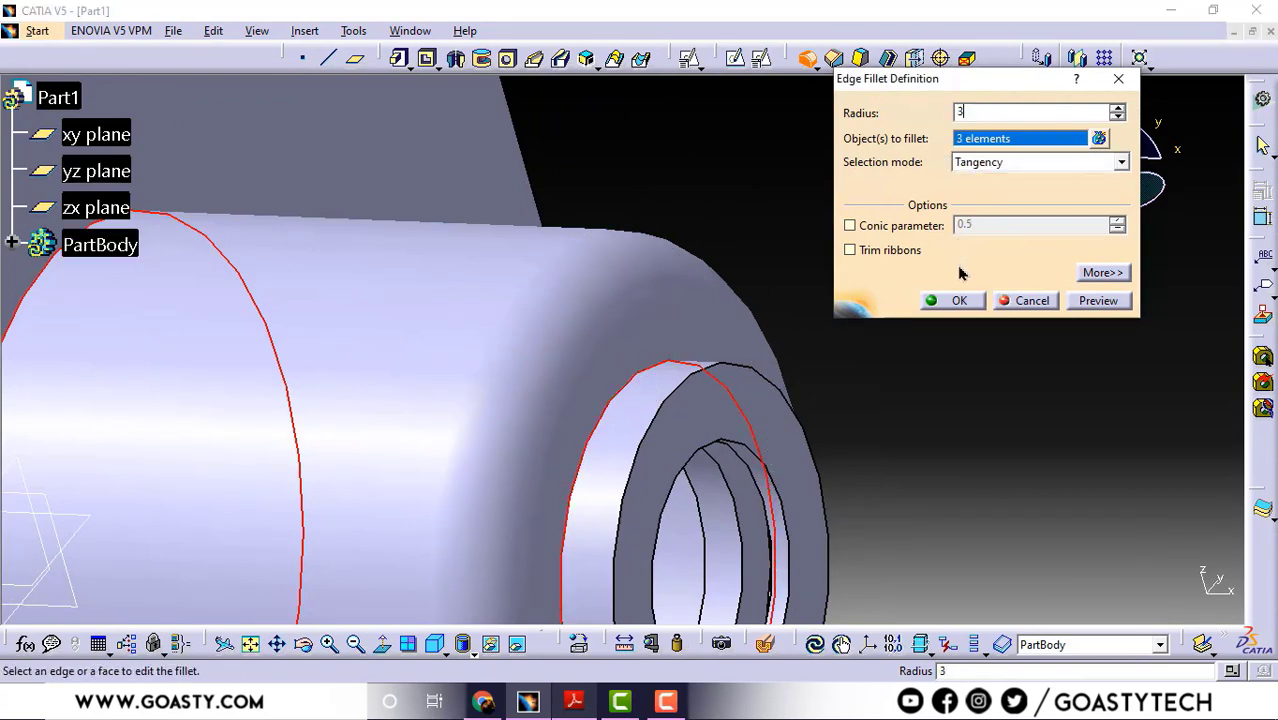
{"action": "left_click", "coordinate": [957, 301]}
Check the mounting bosses in the PDF drawing and start a positioned sketch on the plate's front face.
{"action": "middle_click_drag", "start_coordinate": [824, 168], "coordinate": [673, 517]}
{"action": "left_click", "coordinate": [576, 705]}
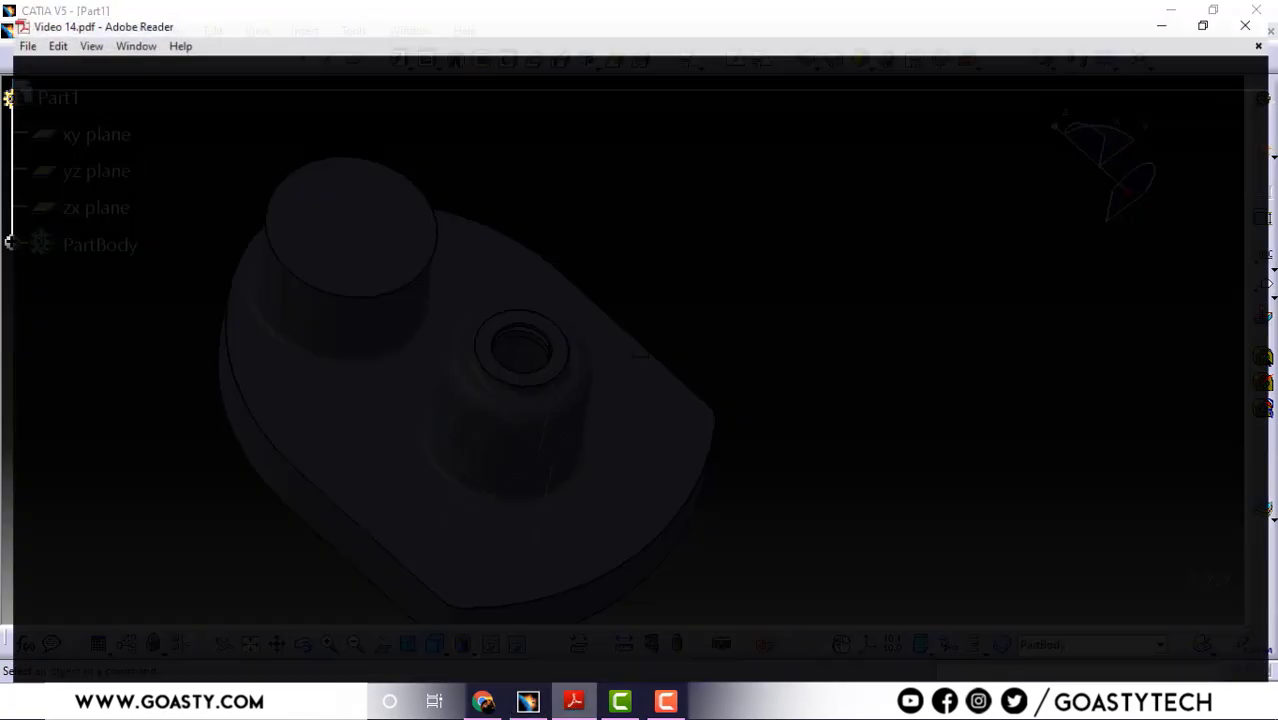
{"action": "scroll", "coordinate": [511, 345], "scroll_direction": "up", "scroll_amount": 6}
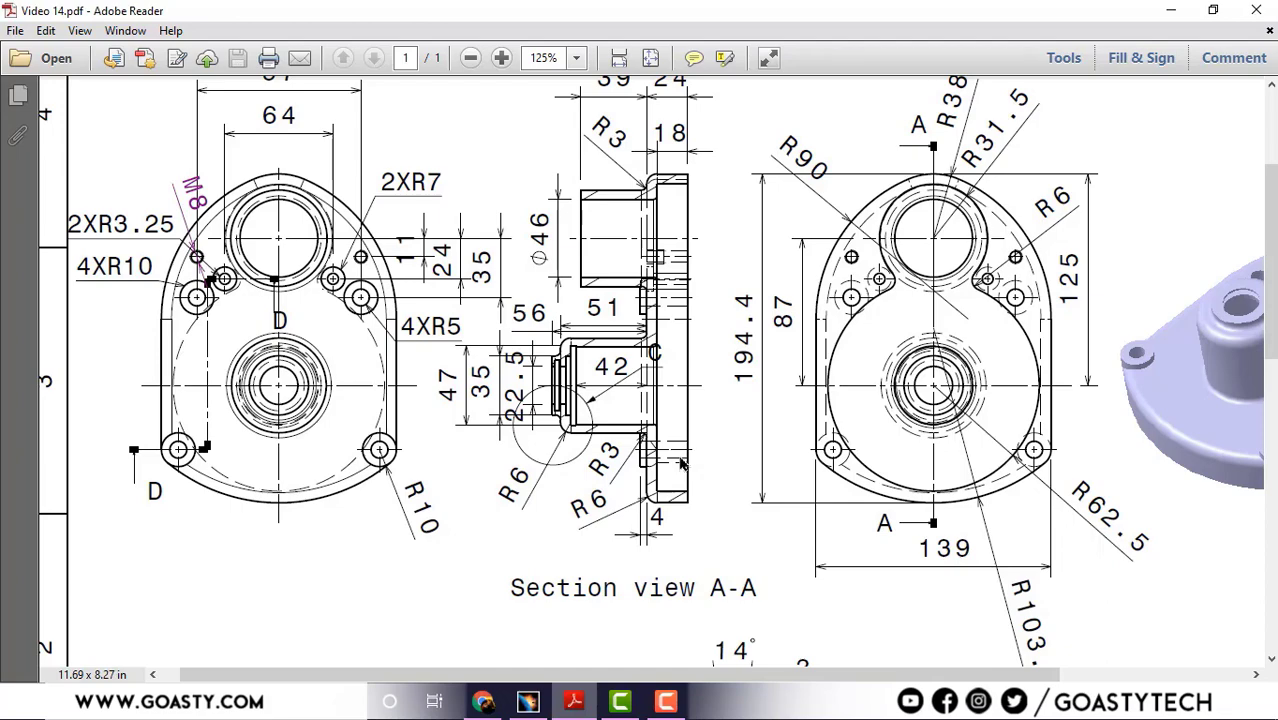
{"action": "left_click", "coordinate": [1171, 10]}
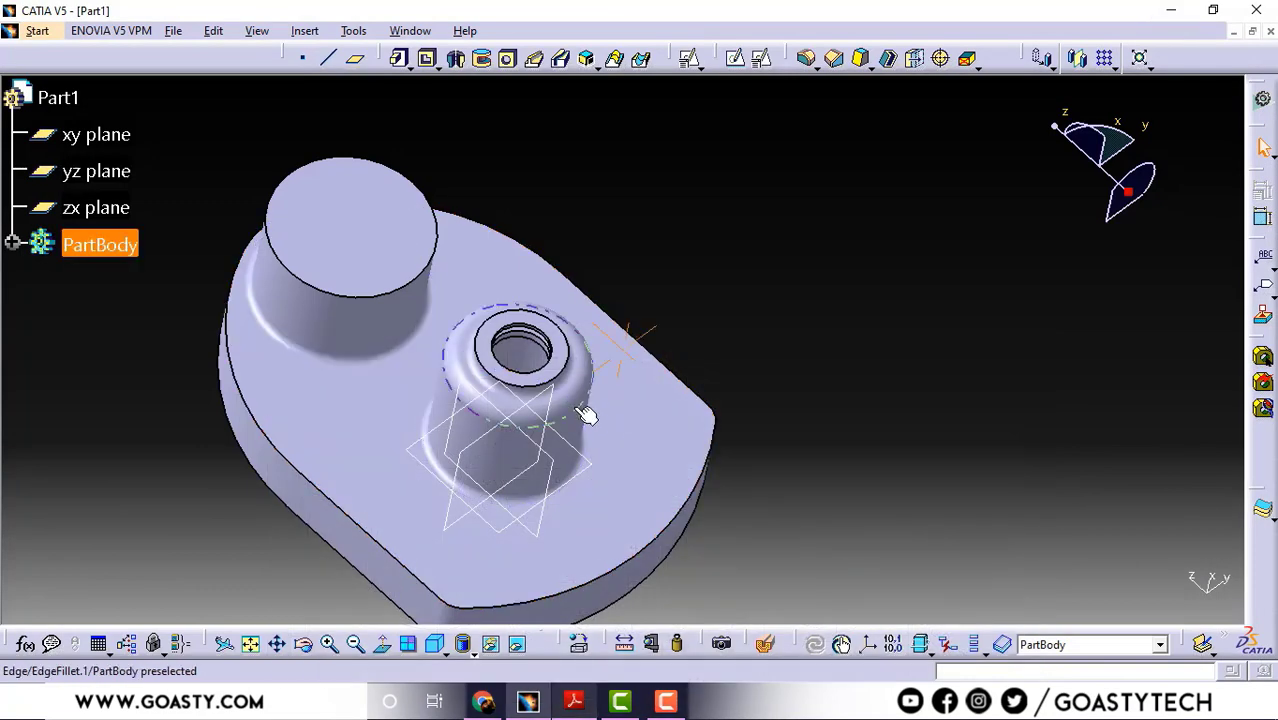
{"action": "left_click", "coordinate": [650, 436]}
{"action": "mouse_move", "coordinate": [650, 436]}
{"action": "middle_mouse_down"}
{"action": "mouse_move", "coordinate": [779, 448]}
{"action": "mouse_move", "coordinate": [778, 420]}
{"action": "middle_mouse_up"}
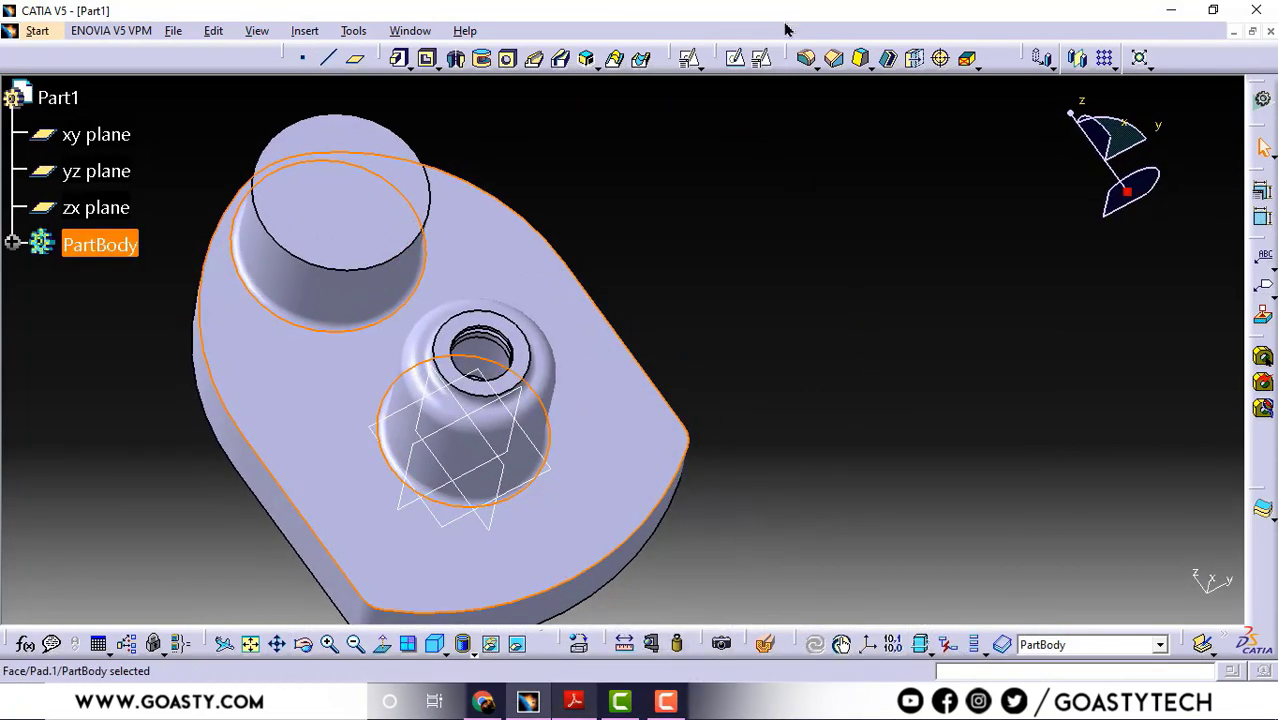
{"action": "left_click", "coordinate": [761, 69]}
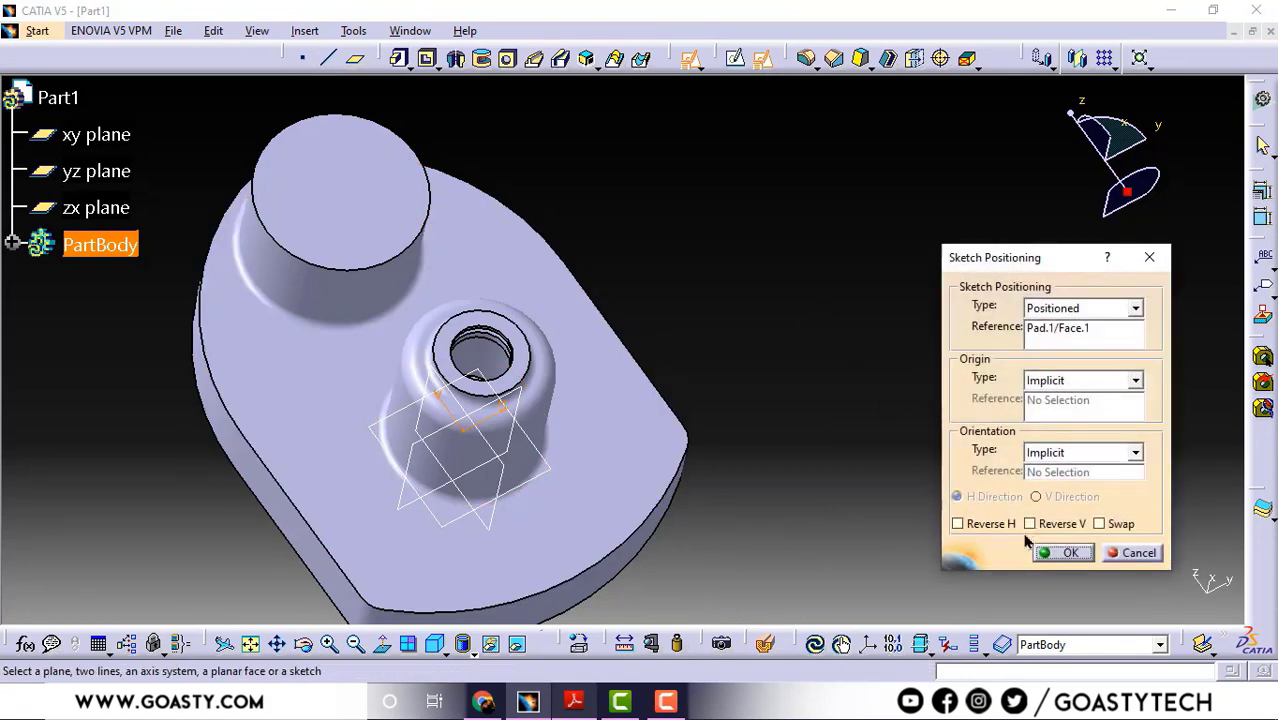
{"action": "left_click", "coordinate": [1063, 553]}
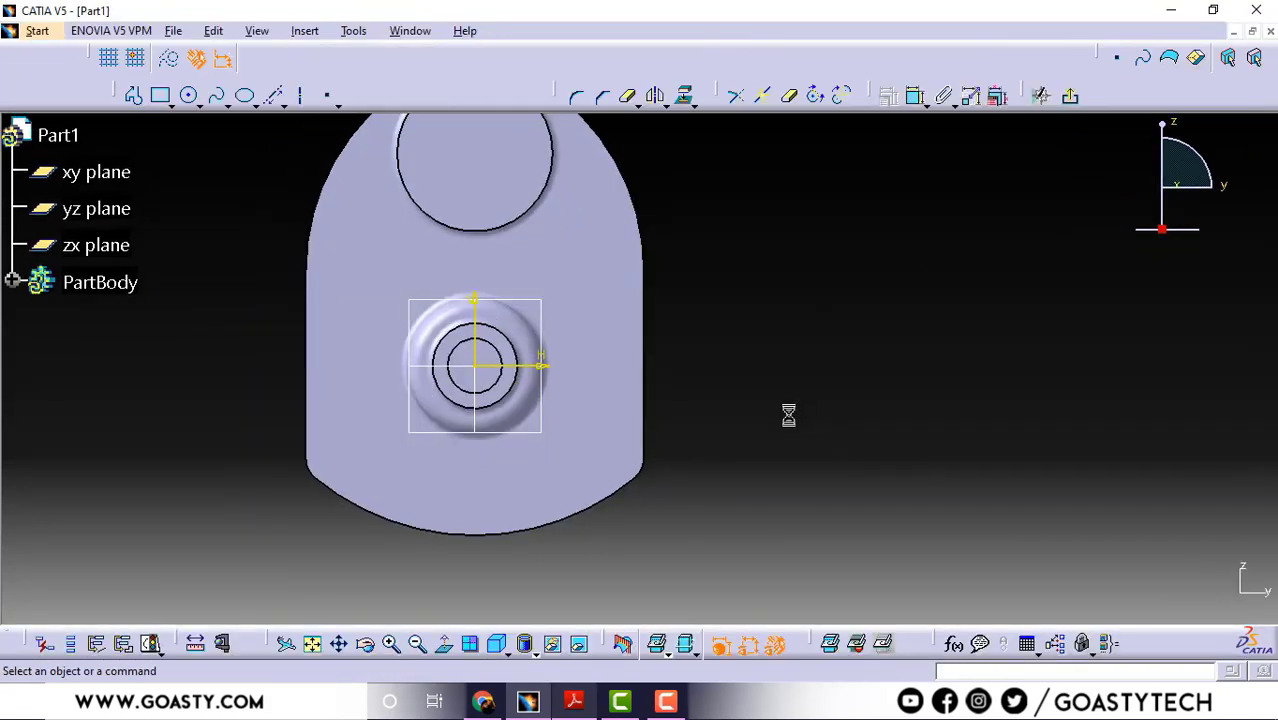
Sketch a circle of radius 10 mm near the plate's lower right corner.
{"action": "left_click", "coordinate": [189, 95]}
{"action": "left_click", "coordinate": [605, 444]}
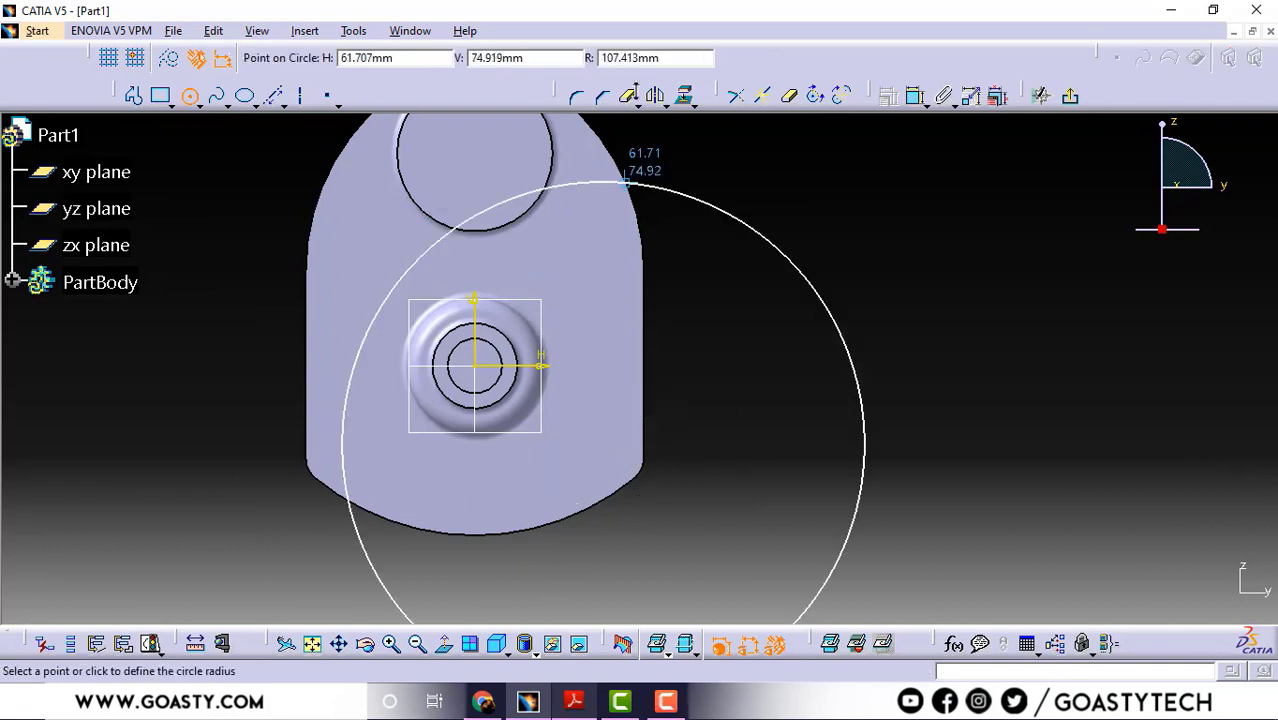
{"action": "left_click", "coordinate": [666, 61]}
{"action": "type", "text": "1"}
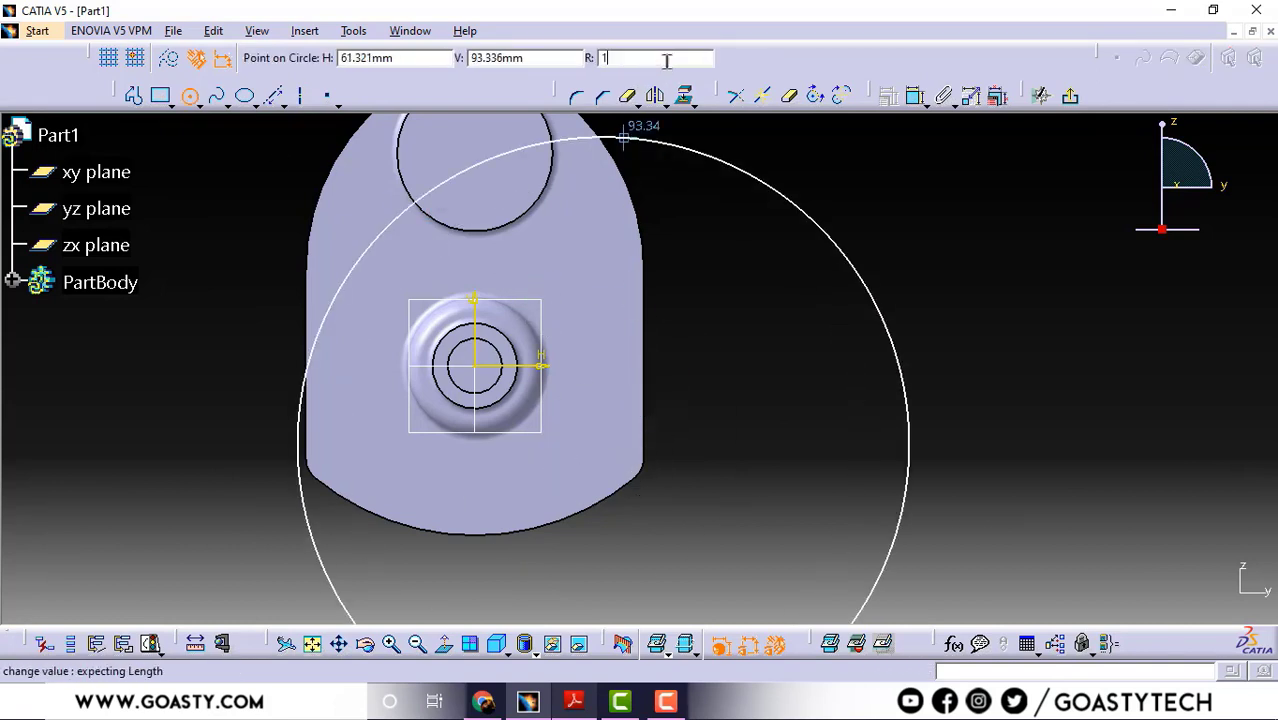
{"action": "type", "text": "0"}
{"action": "key", "text": "Return"}
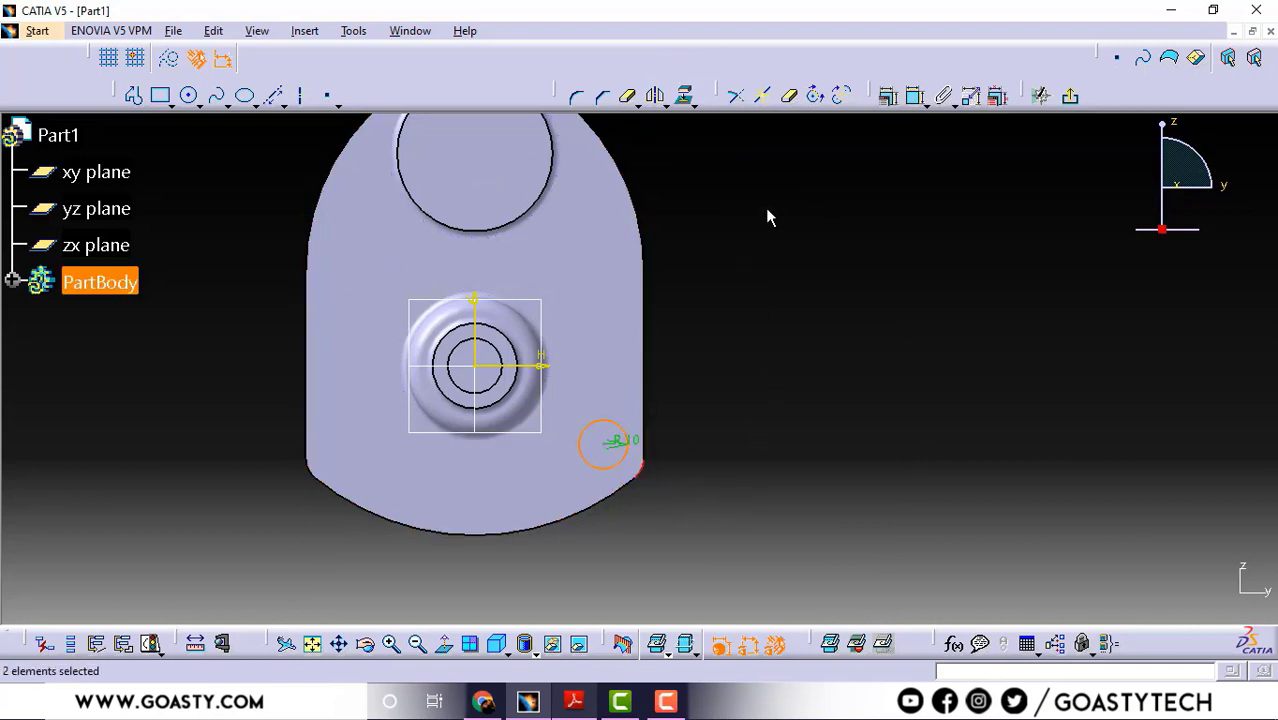
Make the circle concentric with the rounded lower right corner of the plate.
{"action": "left_click", "coordinate": [914, 95]}
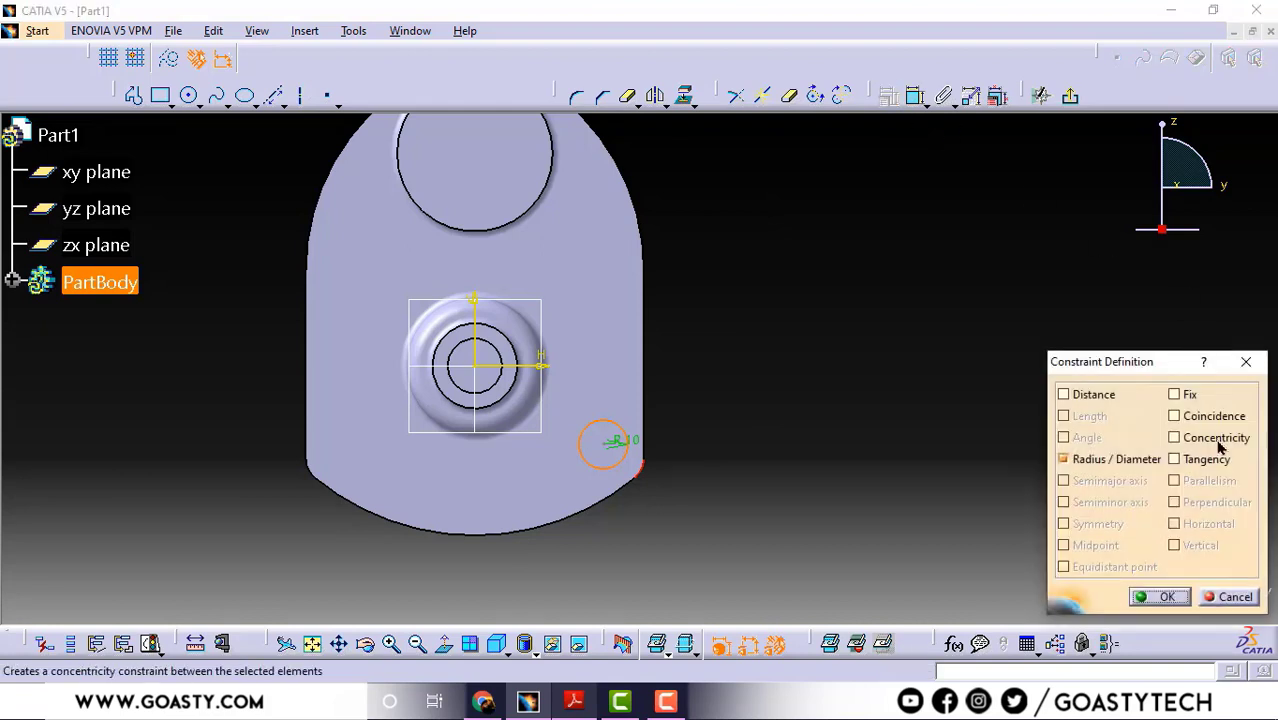
{"action": "left_click", "coordinate": [1174, 437]}
{"action": "left_click", "coordinate": [1160, 596]}
Draw an infinite vertical construction line through the sketch origin.
{"action": "middle_click_drag", "start_coordinate": [864, 405], "coordinate": [744, 432]}
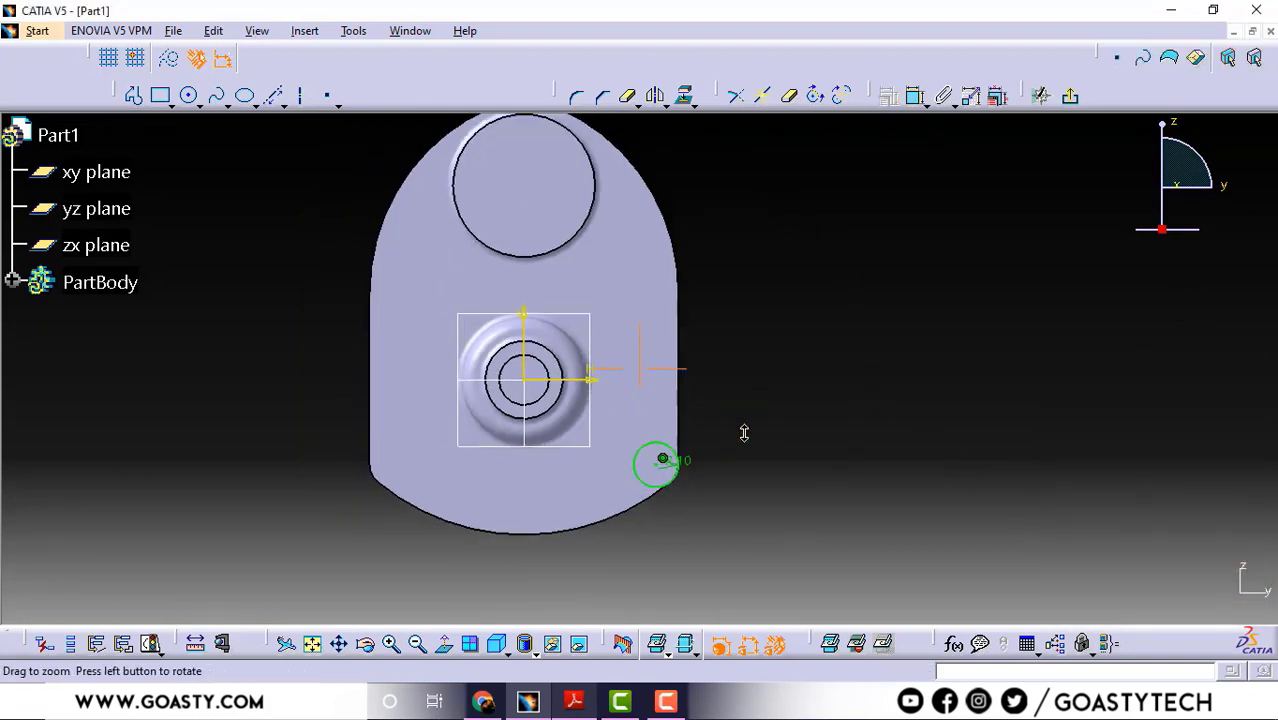
{"action": "left_click", "coordinate": [273, 96]}
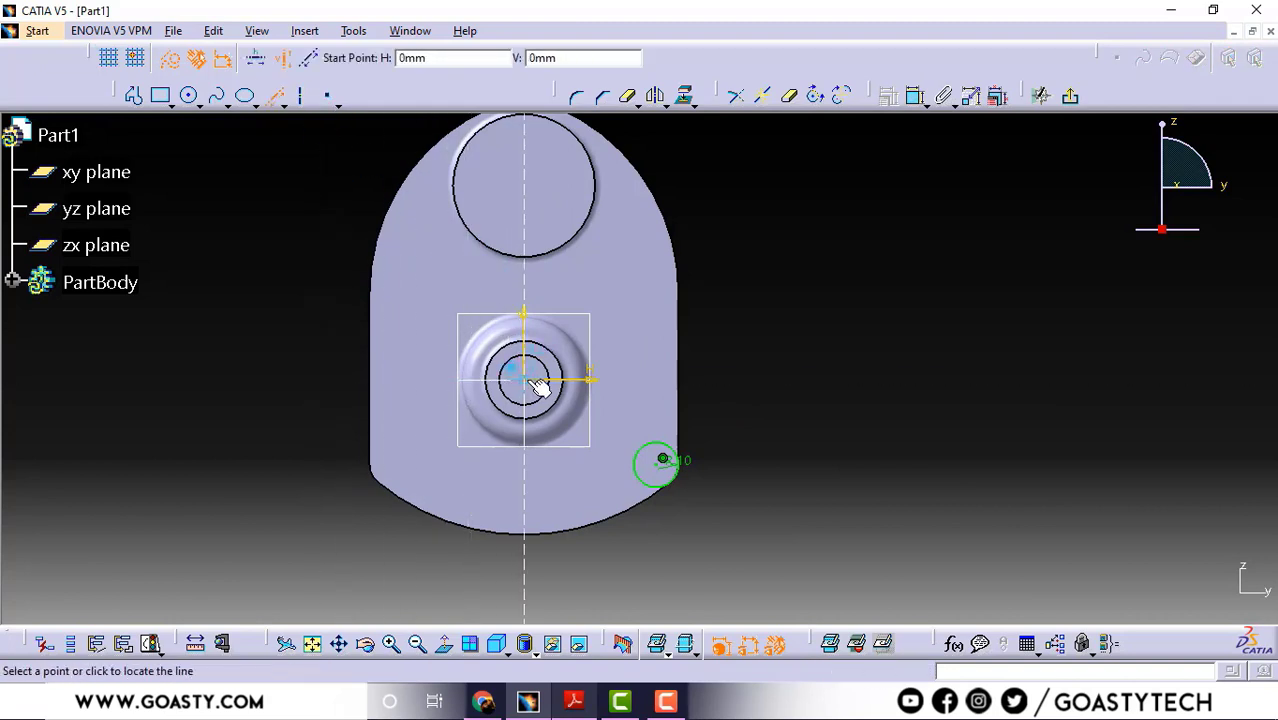
{"action": "left_click", "coordinate": [540, 390]}
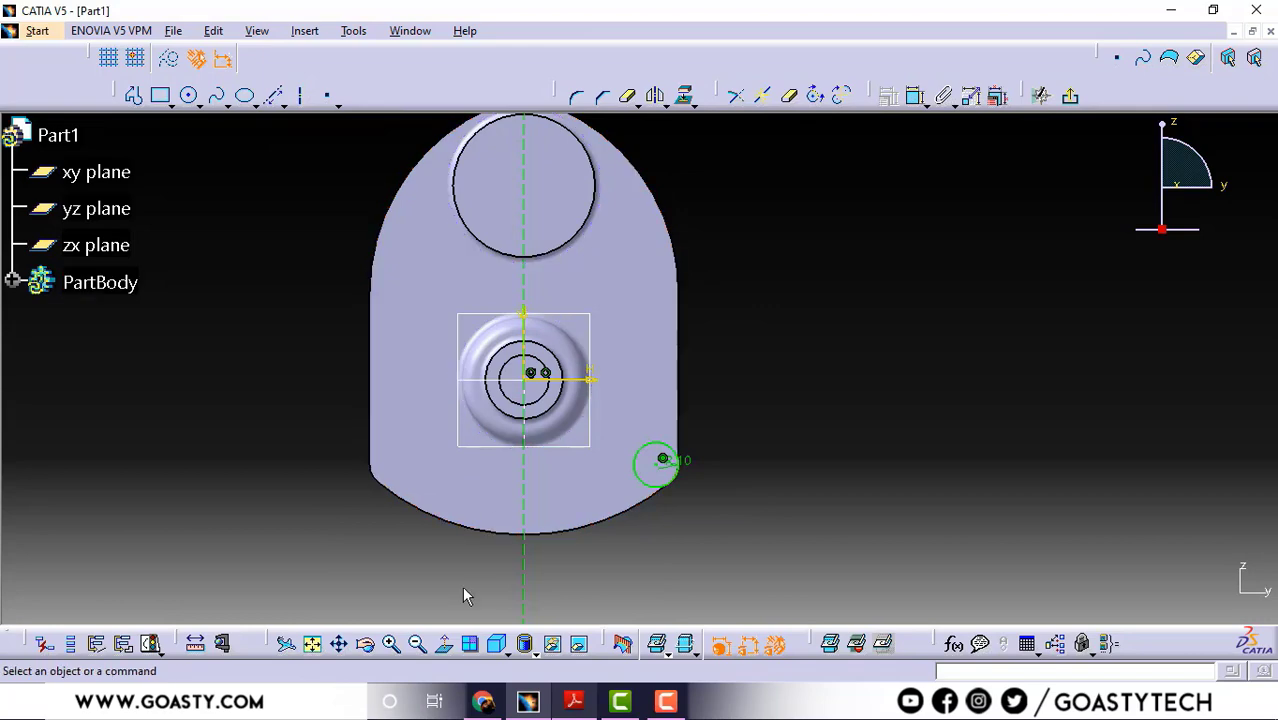
Check the upper bosses in the PDF drawing and sketch a 10 mm radius circle between the large boss and the plate's right edge.
{"action": "left_click", "coordinate": [576, 702]}
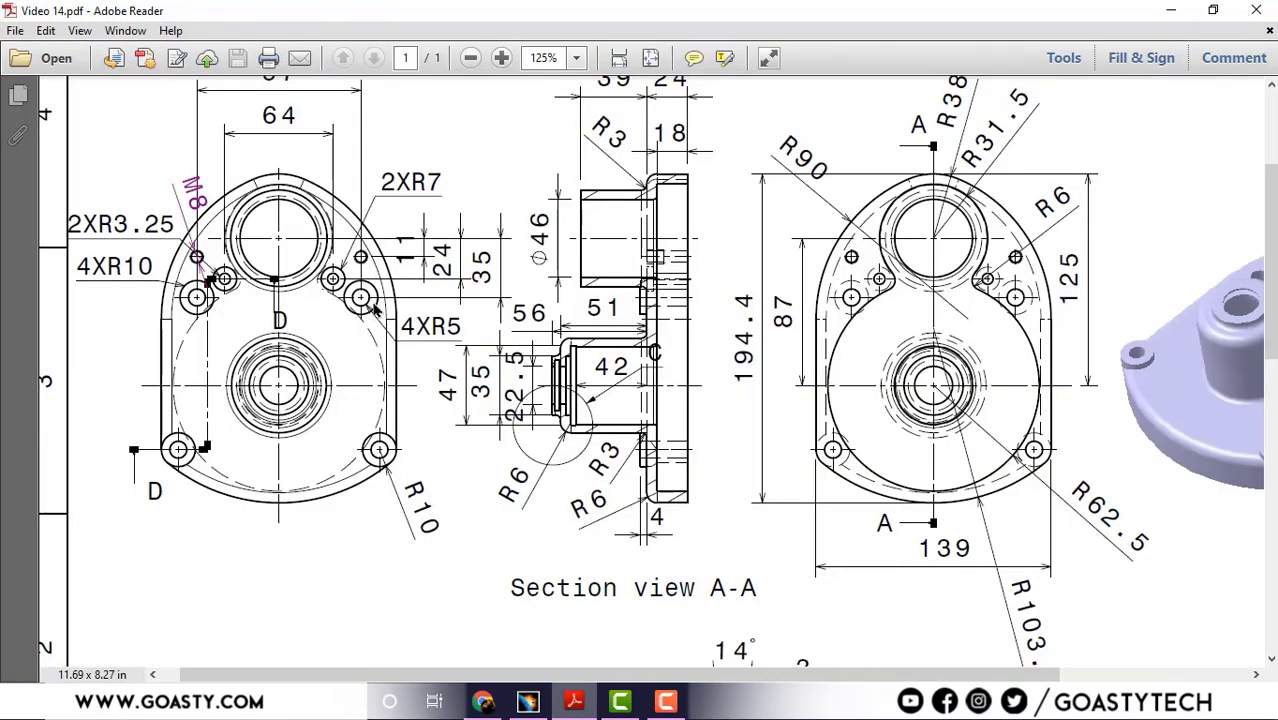
{"action": "left_click", "coordinate": [1168, 12]}
{"action": "left_click", "coordinate": [190, 97]}
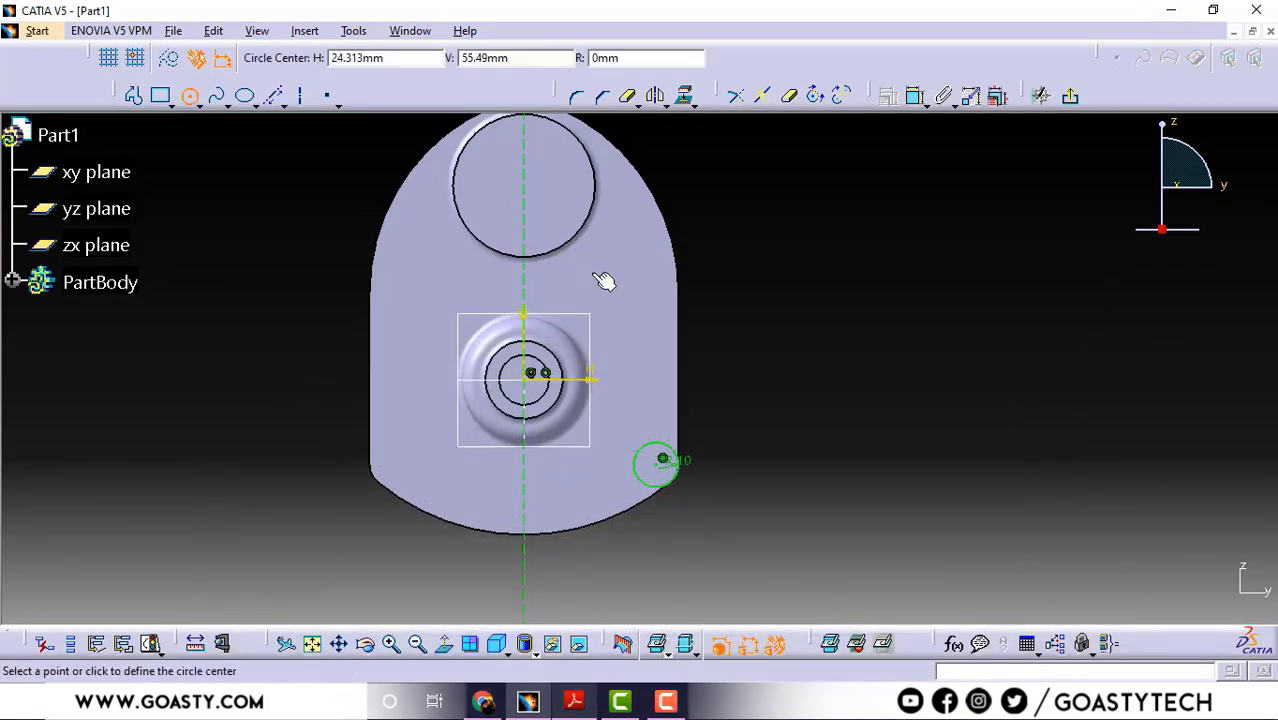
{"action": "left_click", "coordinate": [616, 276]}
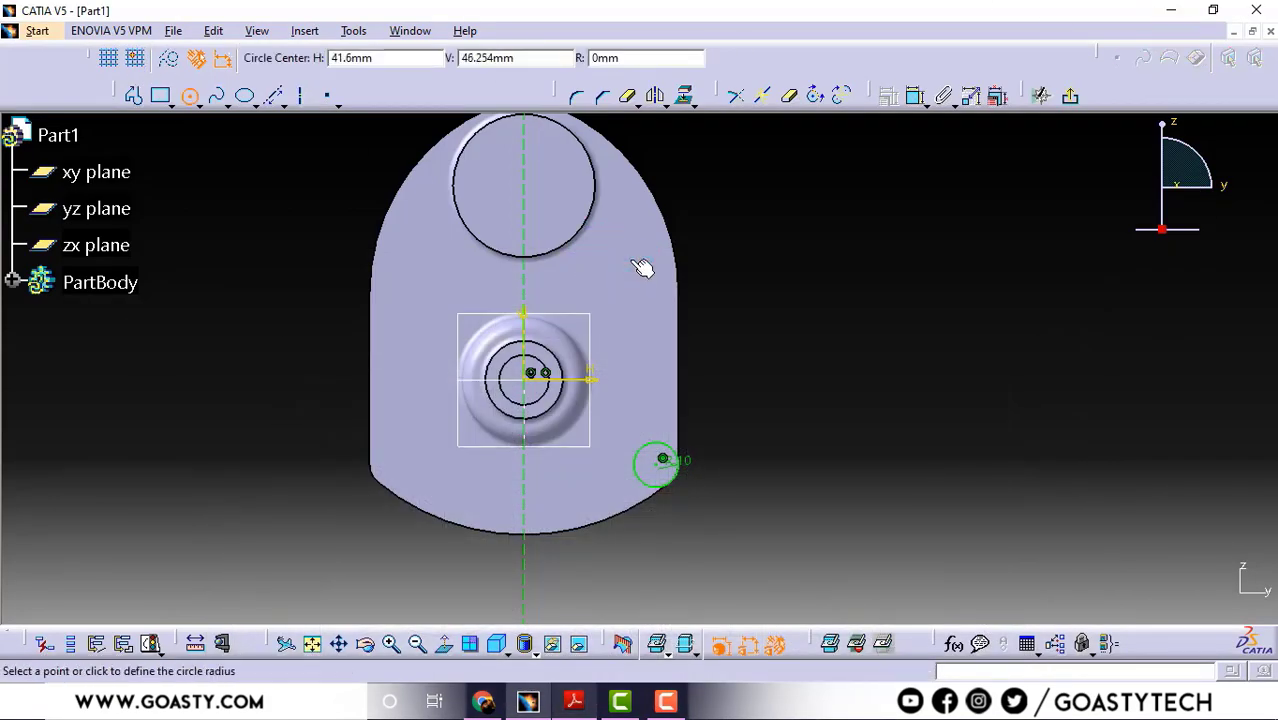
{"action": "left_click", "coordinate": [688, 58]}
{"action": "type", "text": "10"}
{"action": "key", "text": "Return"}
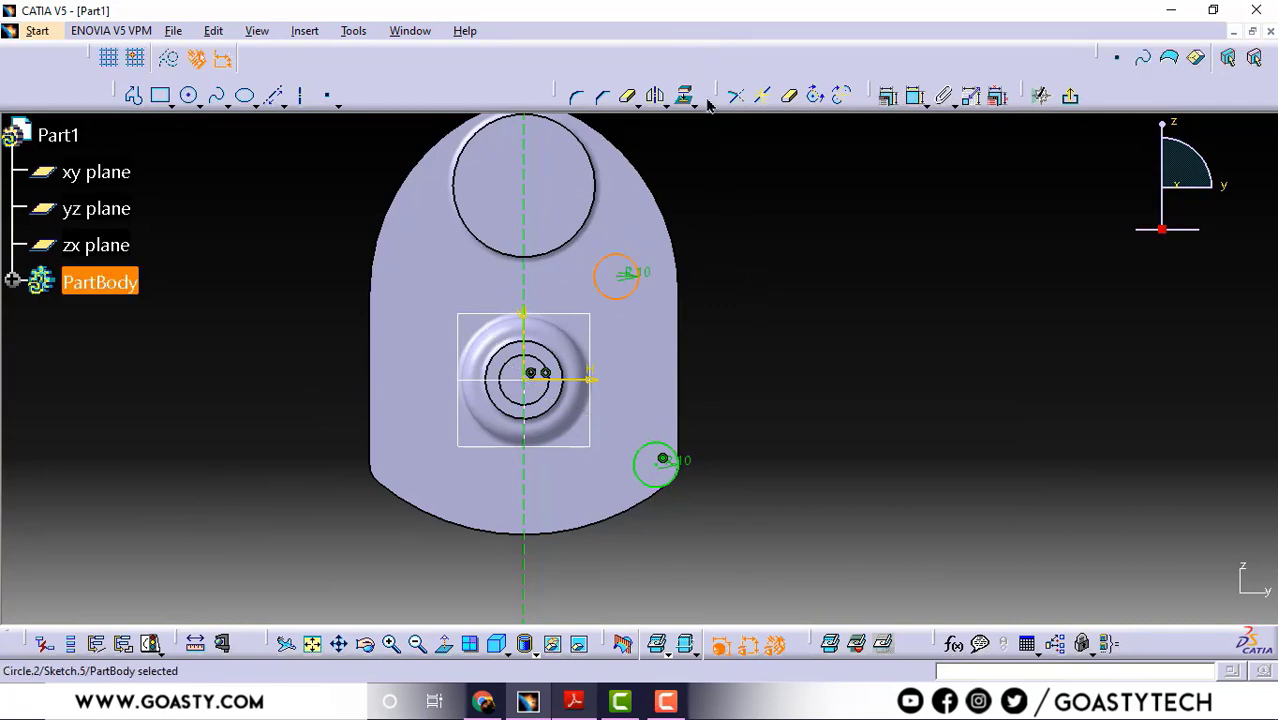
Check the upper bosses' spacing in the PDF drawing and constrain the upper circle's centre 97/2 mm from the vertical construction line.
{"action": "left_click", "coordinate": [573, 701]}
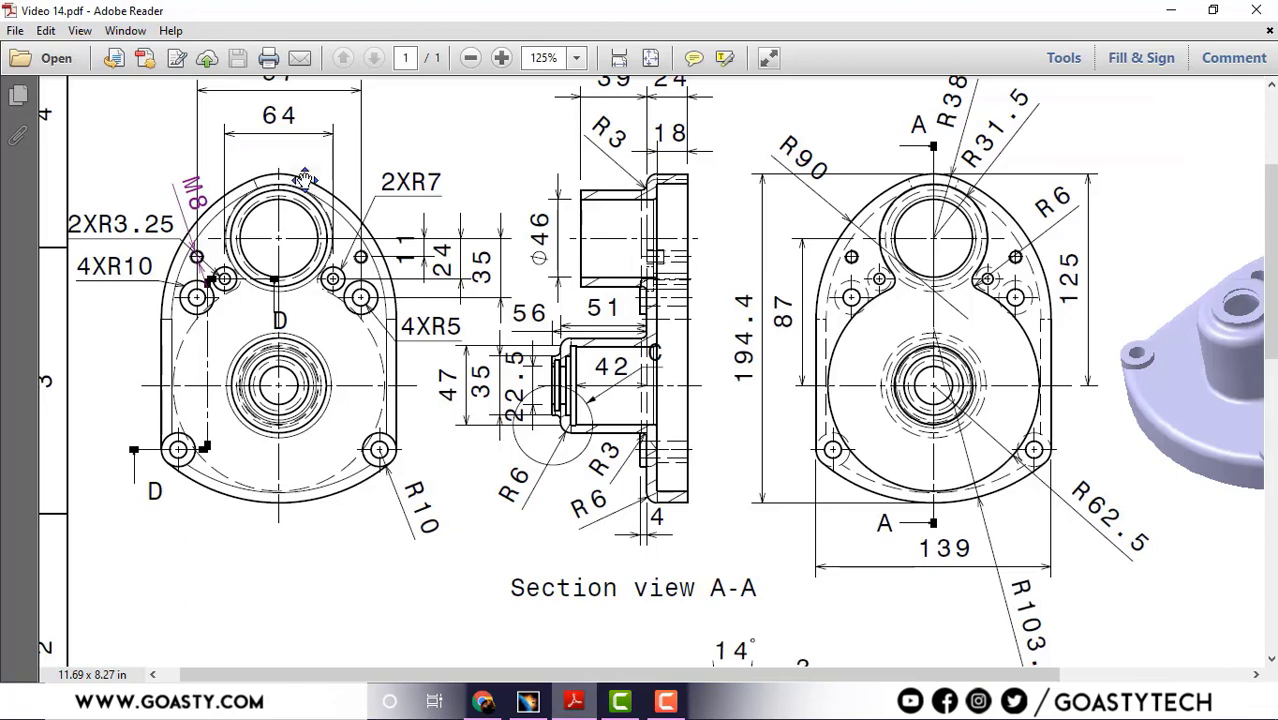
{"action": "scroll", "coordinate": [305, 178], "scroll_direction": "up", "scroll_amount": 1}
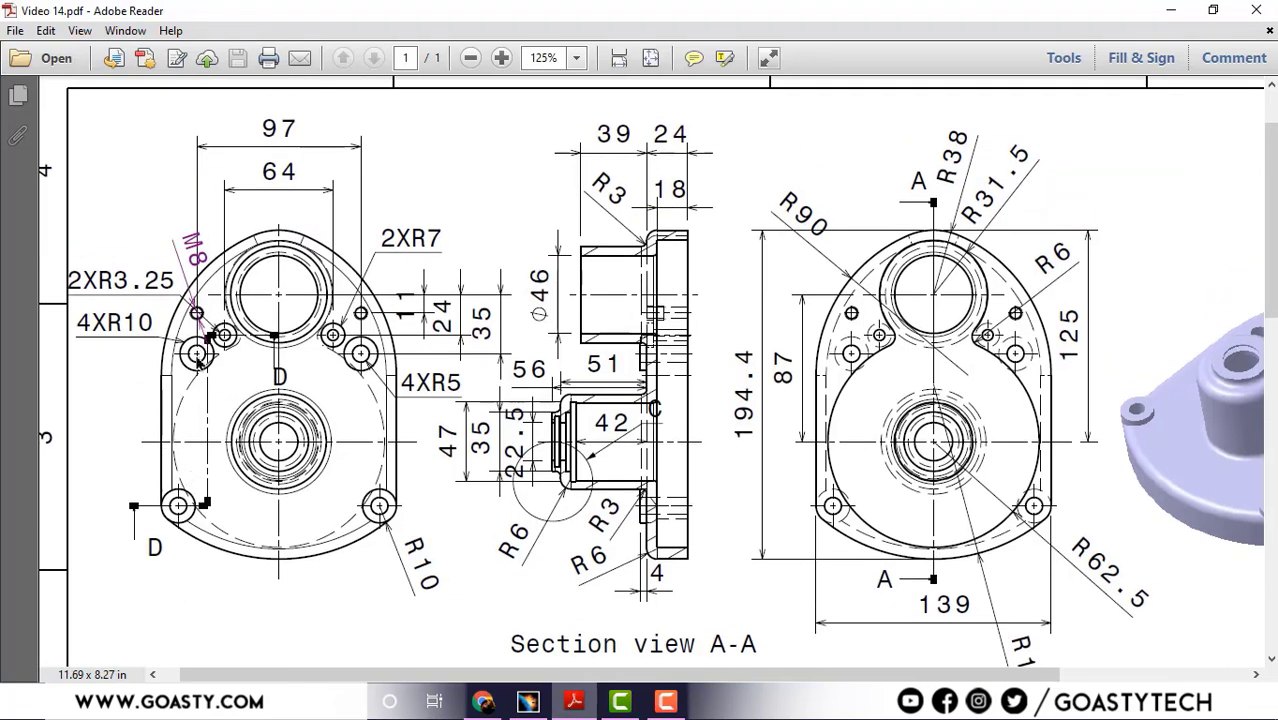
{"action": "left_click", "coordinate": [1170, 10]}
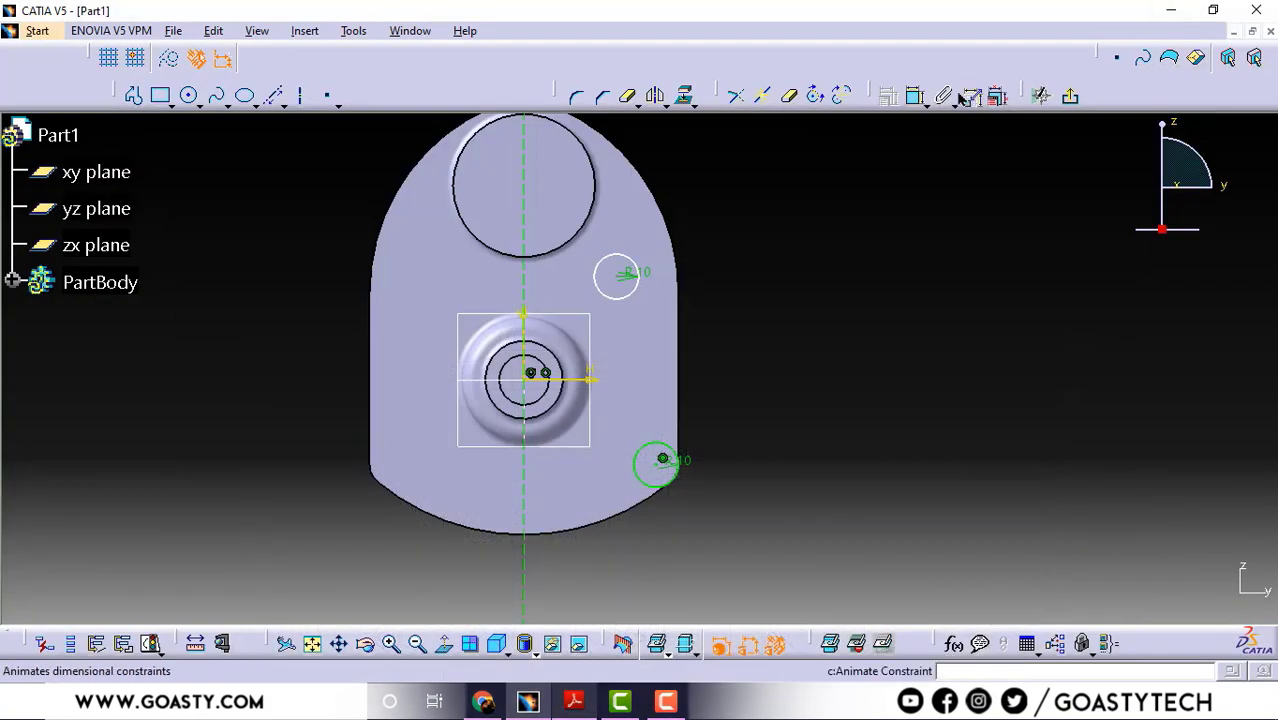
{"action": "left_click", "coordinate": [523, 283]}
{"action": "left_click", "coordinate": [622, 283]}
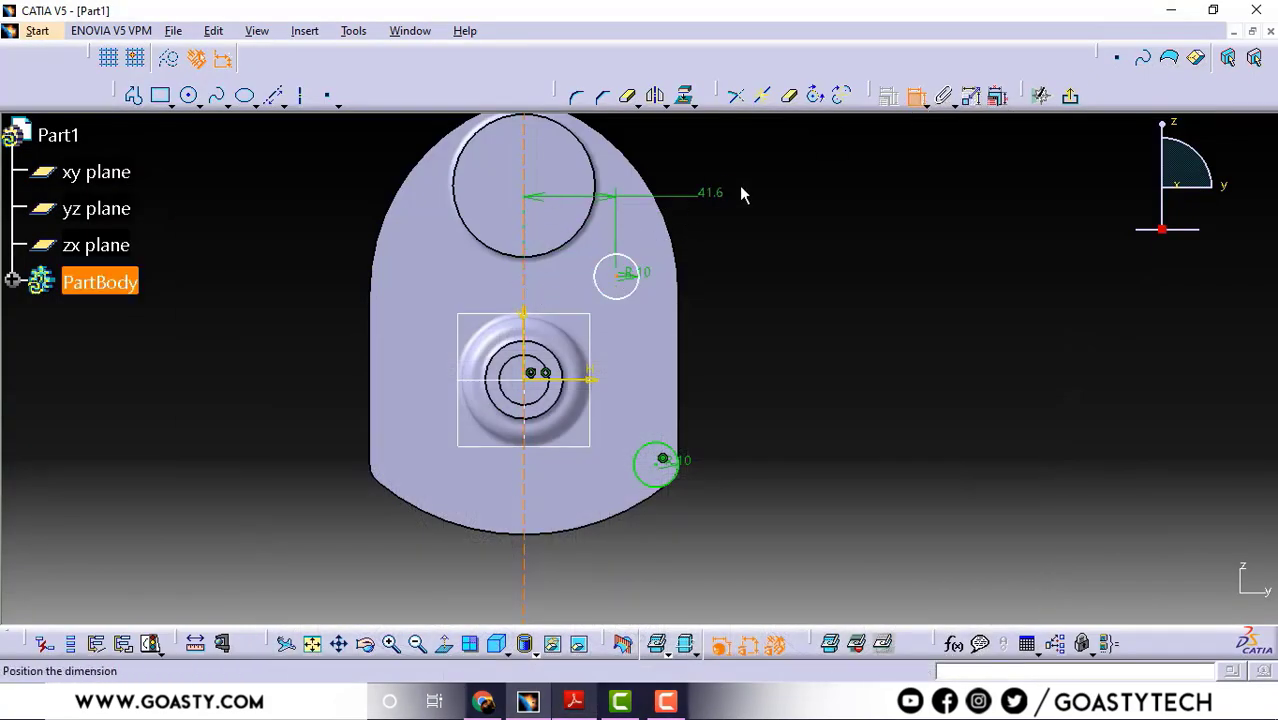
{"action": "left_click", "coordinate": [745, 189]}
{"action": "double_click", "coordinate": [742, 180]}
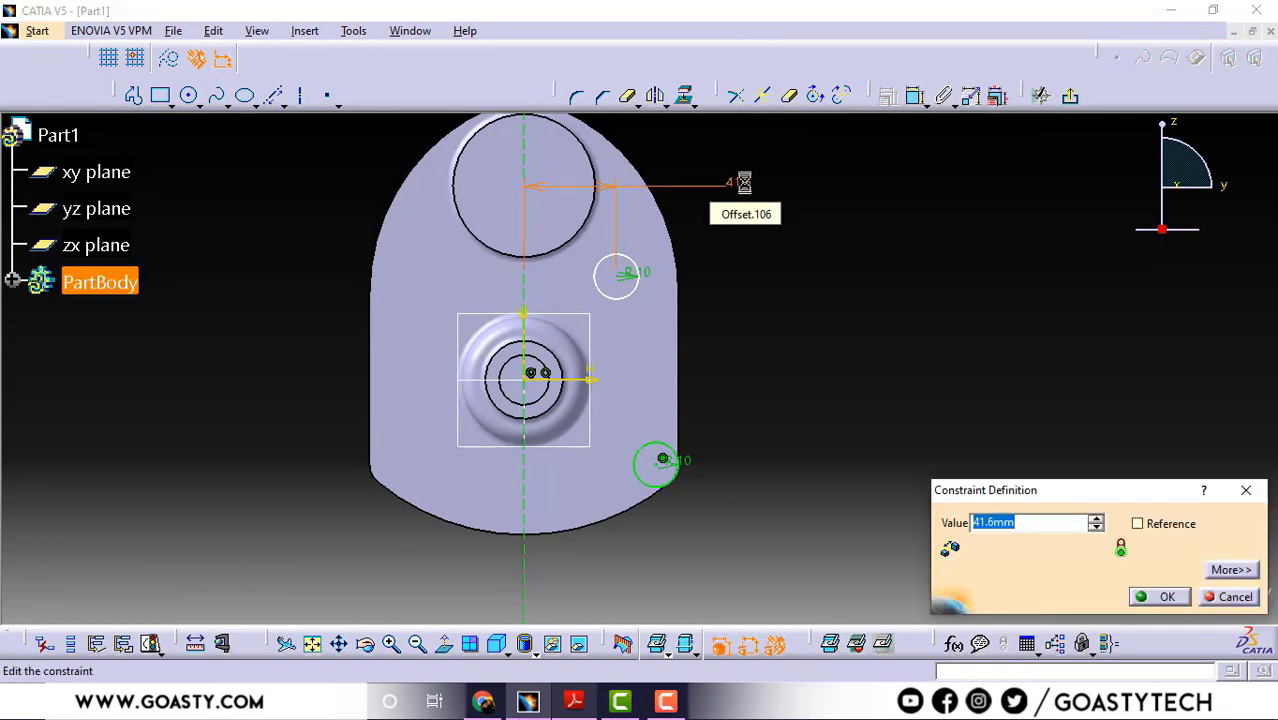
{"action": "type", "text": "97/2"}
{"action": "key", "text": "Return"}
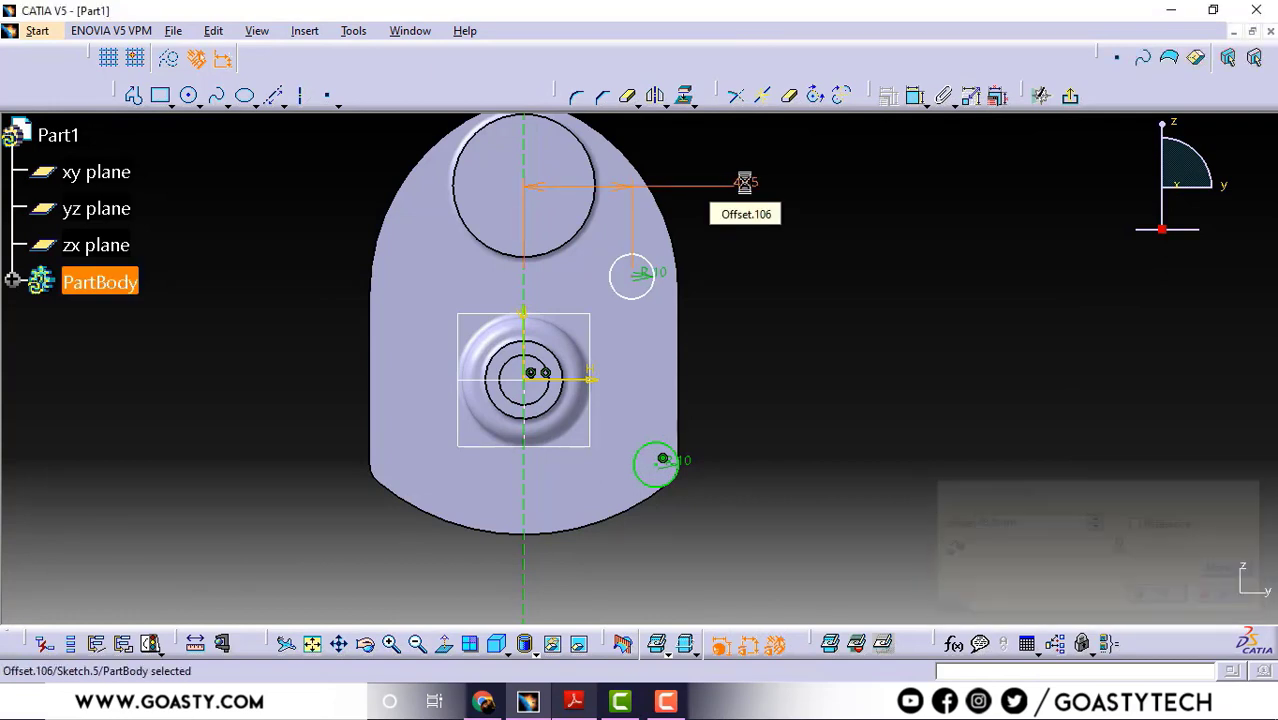
Check the upper bosses' vertical offset in the PDF drawing and project the large boss's circular edge into the sketch as construction geometry.
{"action": "left_click", "coordinate": [576, 700]}
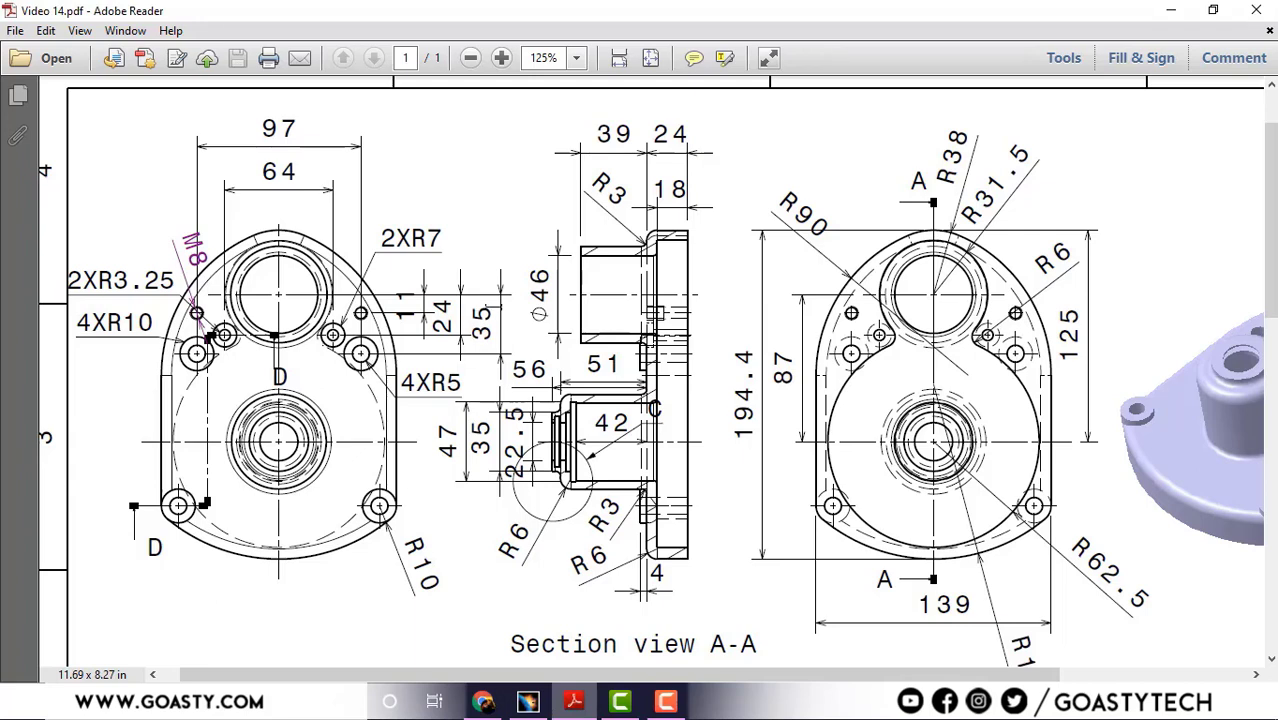
{"action": "left_click", "coordinate": [1176, 12]}
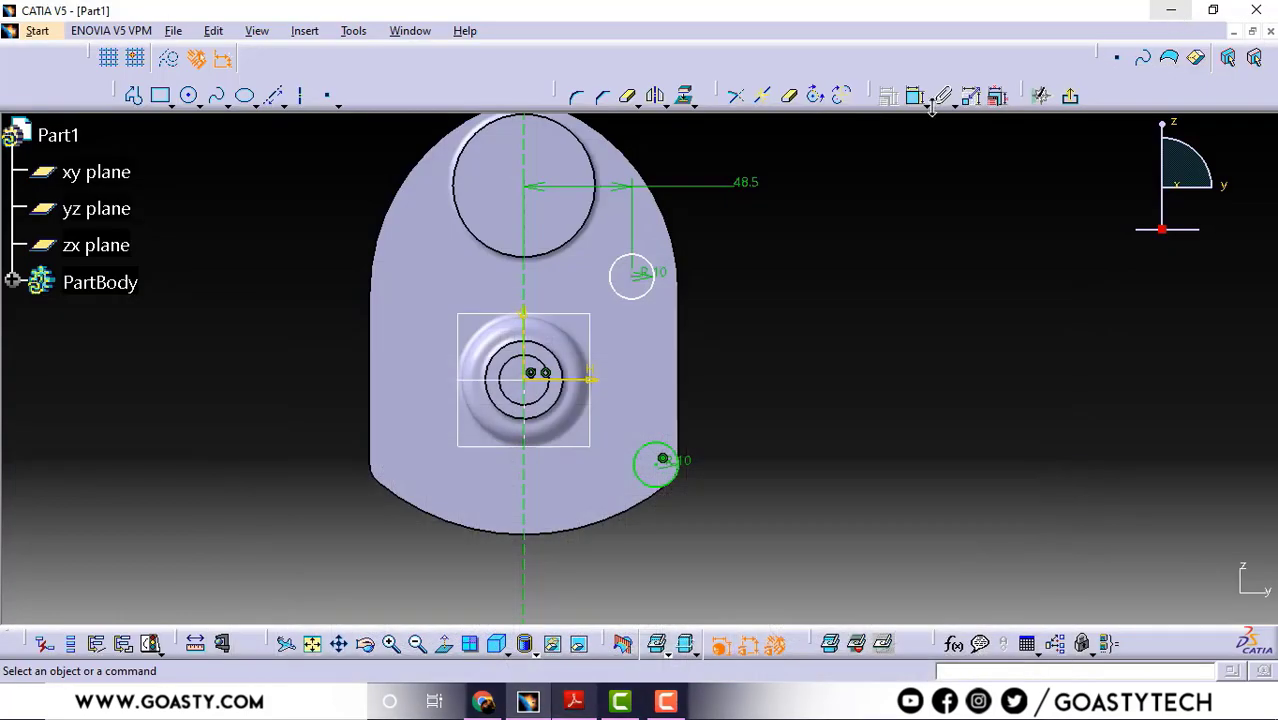
{"action": "middle_click_drag", "start_coordinate": [789, 178], "coordinate": [789, 239]}
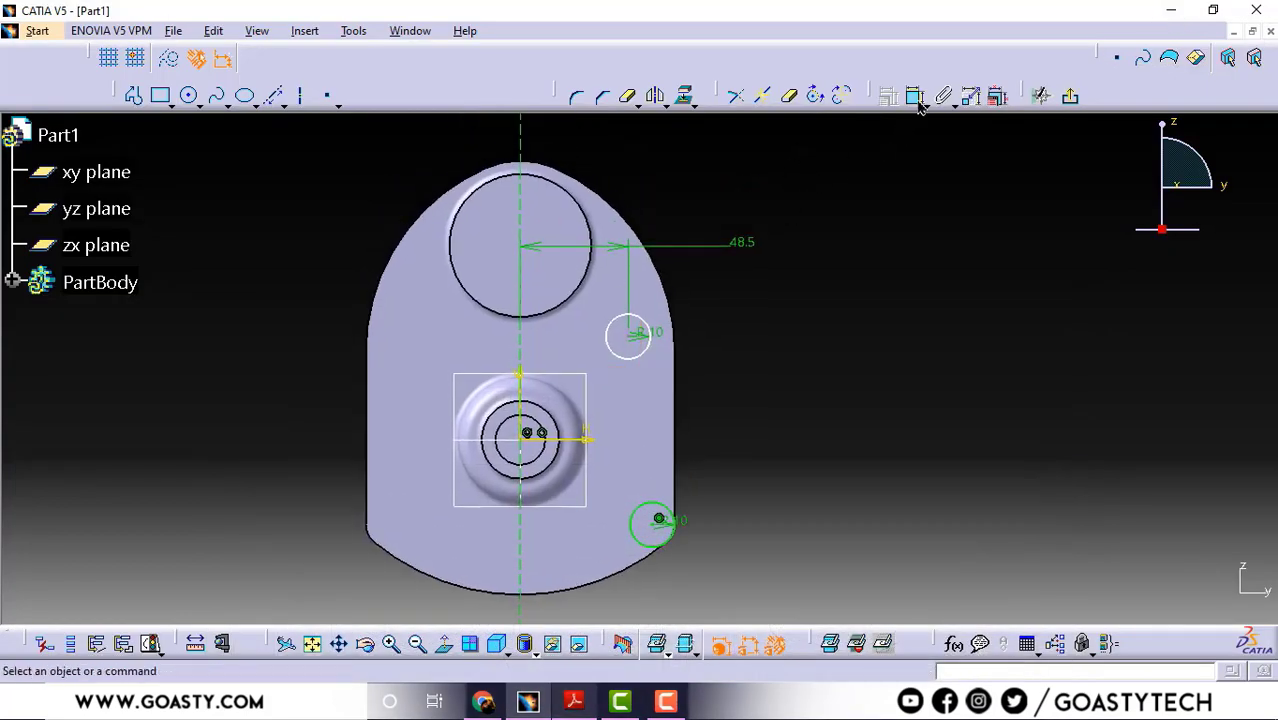
{"action": "left_click", "coordinate": [687, 98]}
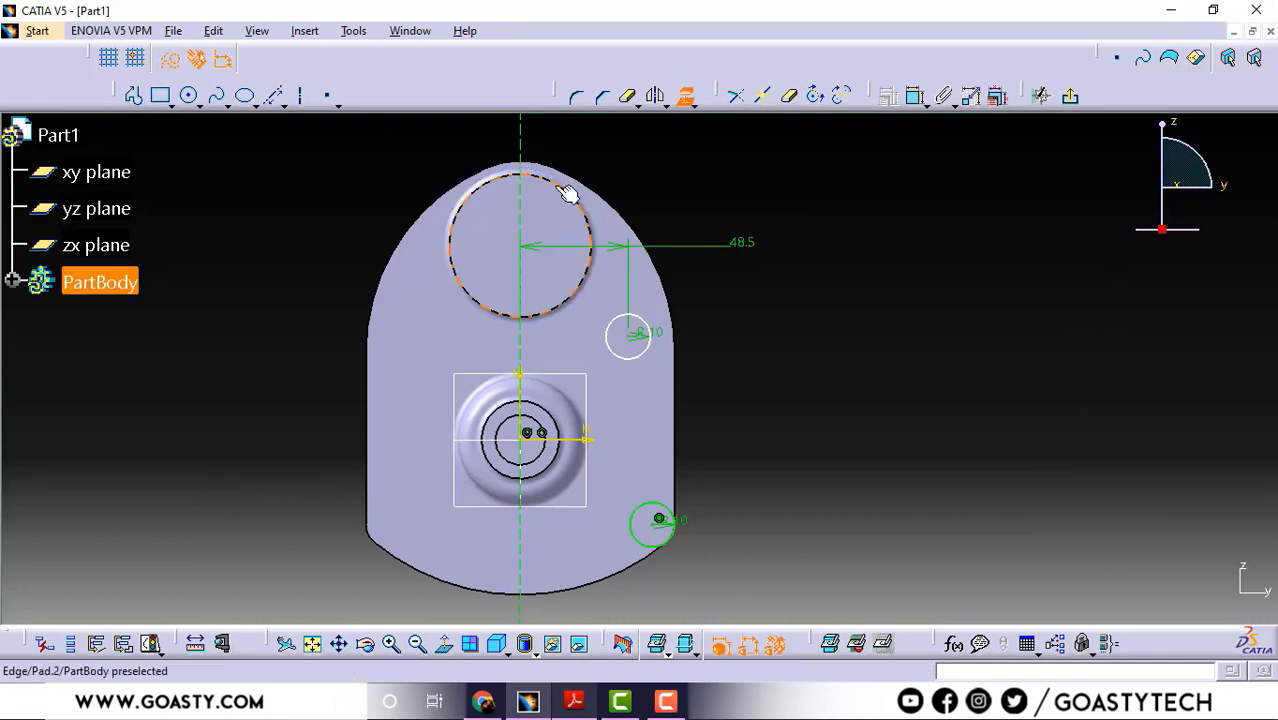
{"action": "left_click", "coordinate": [685, 100]}
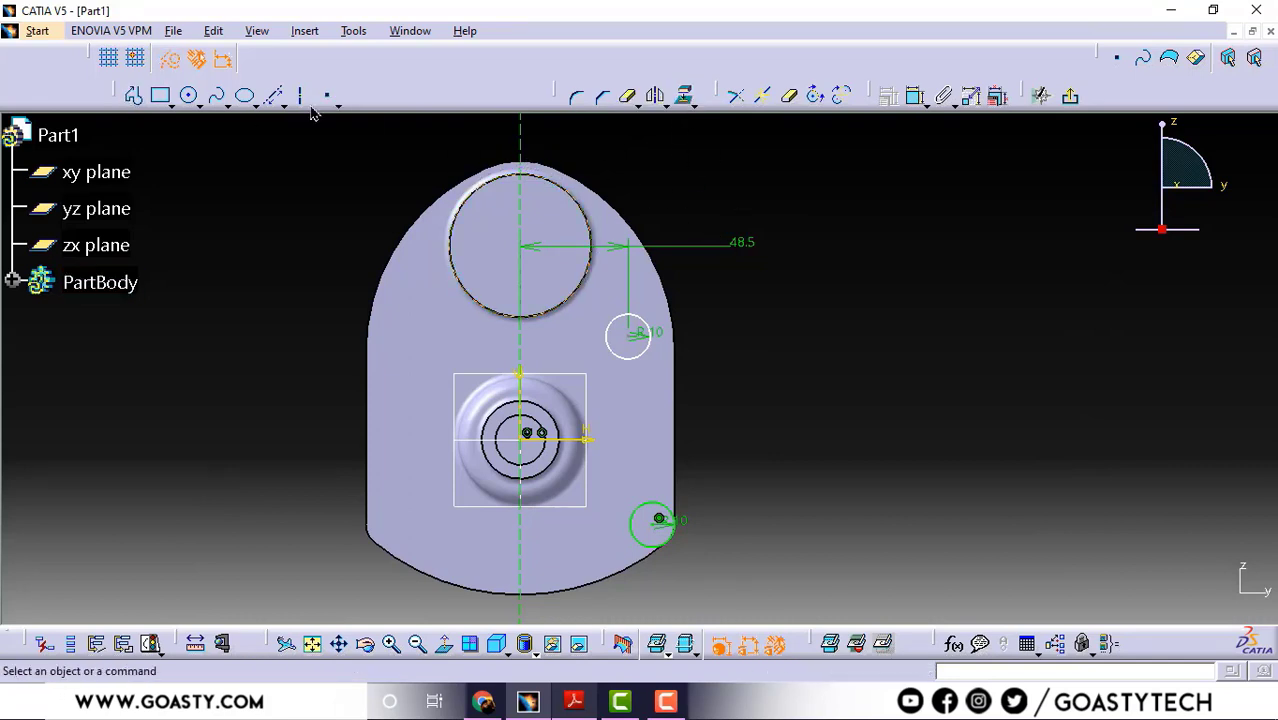
{"action": "left_click", "coordinate": [168, 62]}
{"action": "left_click", "coordinate": [188, 95]}
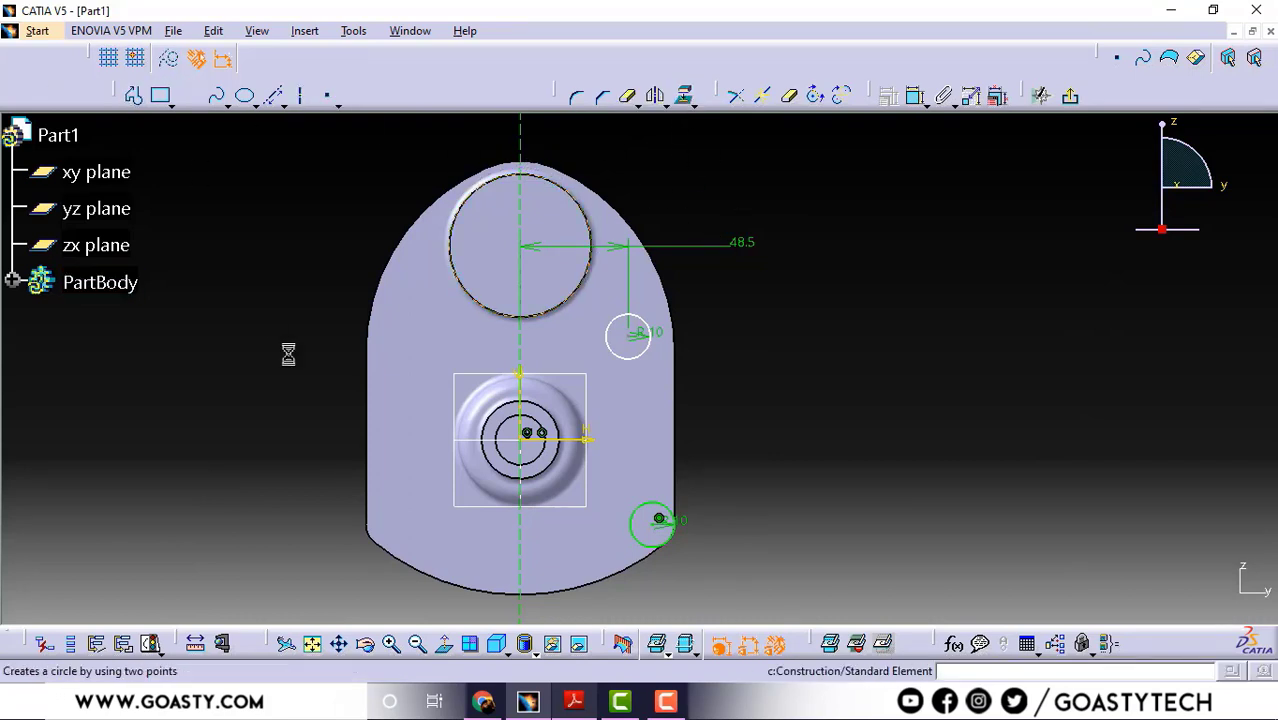
{"action": "left_click", "coordinate": [914, 95]}
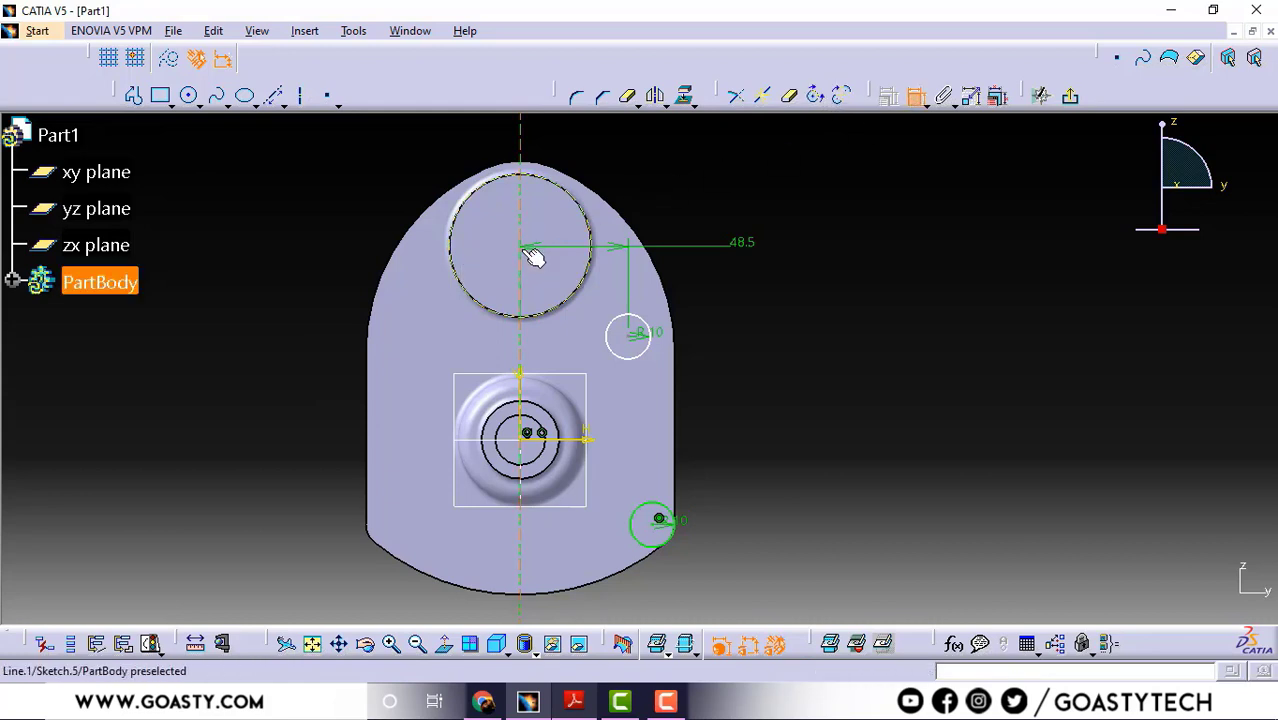
{"action": "left_click", "coordinate": [600, 225]}
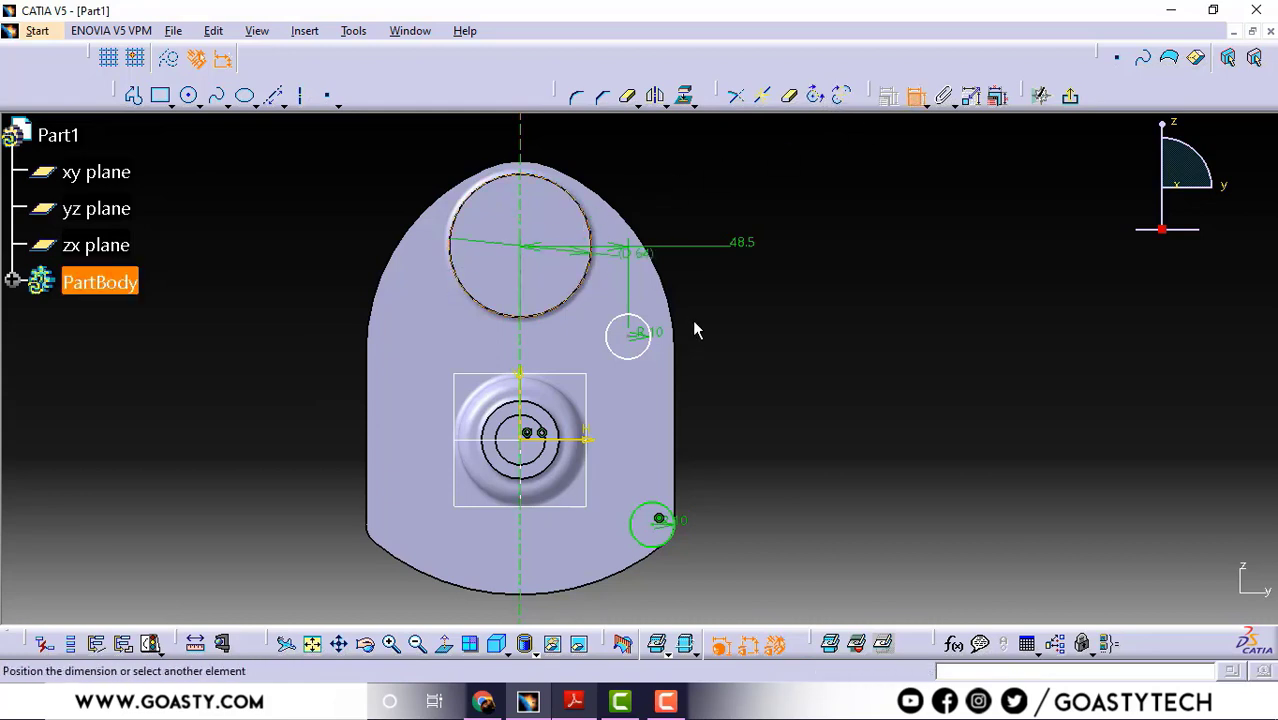
{"action": "left_click", "coordinate": [630, 334]}
{"action": "right_click", "coordinate": [817, 192]}
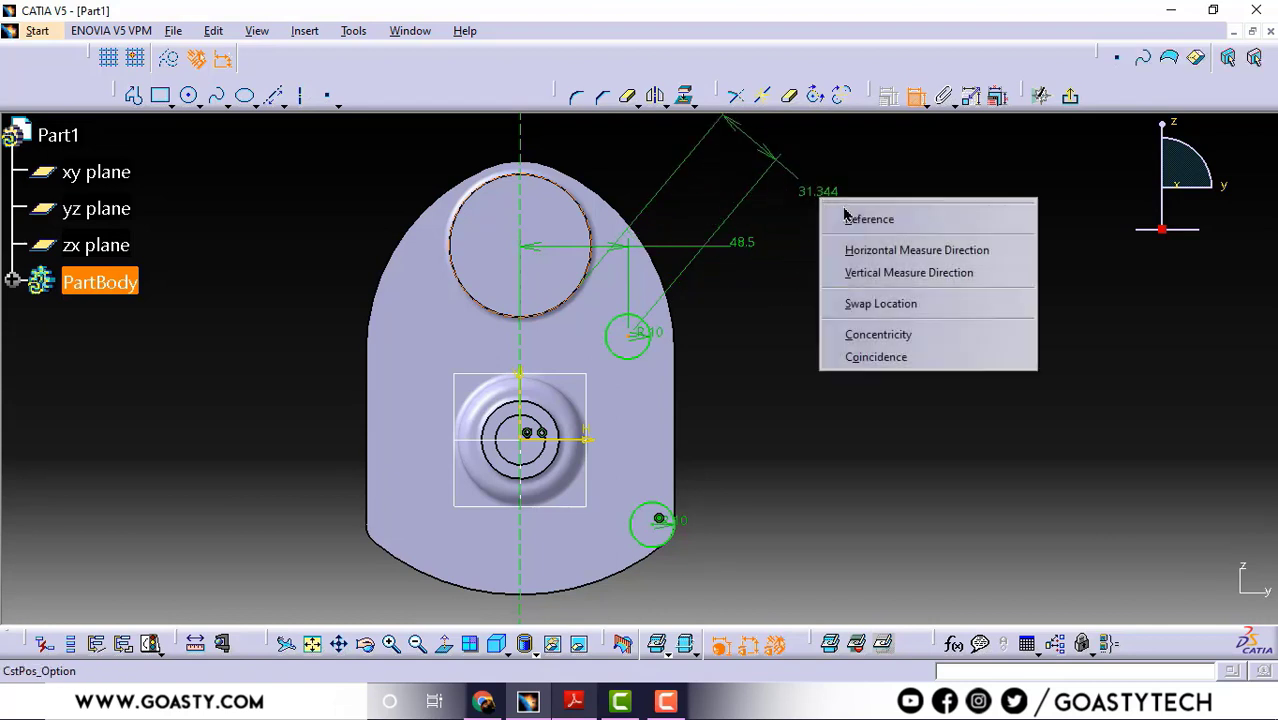
{"action": "left_click", "coordinate": [858, 251]}
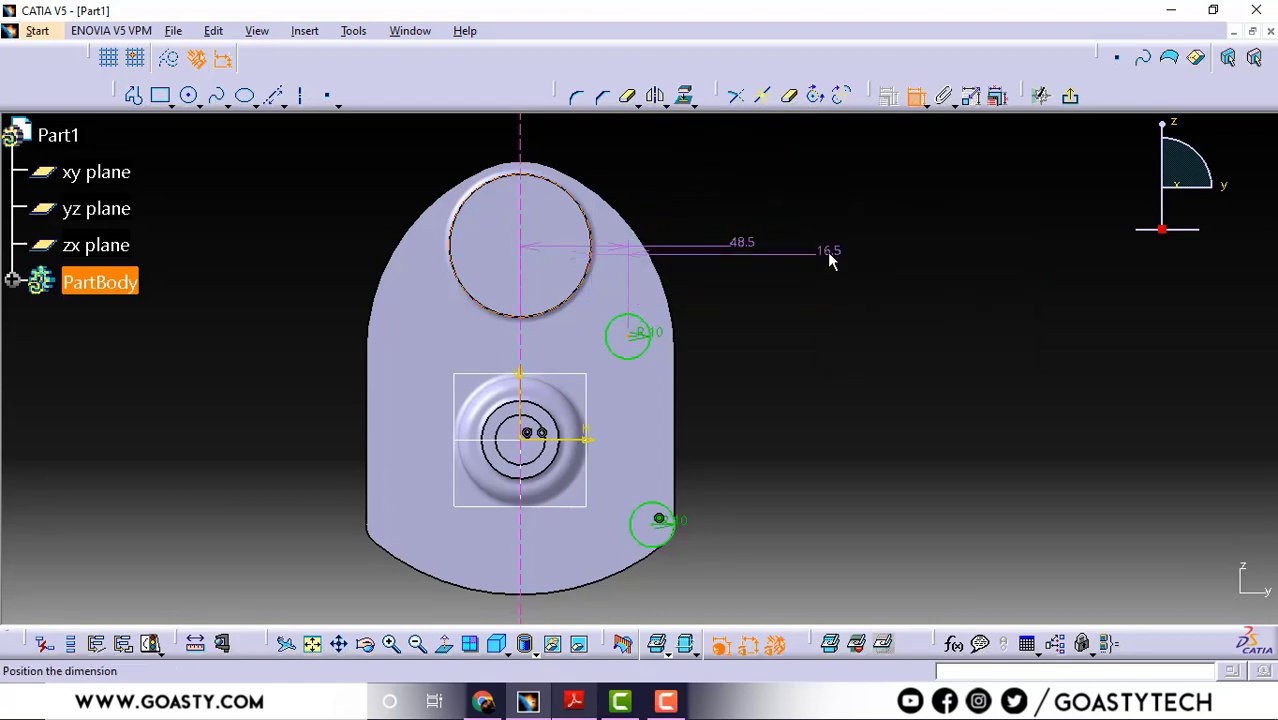
{"action": "right_click", "coordinate": [830, 254]}
{"action": "left_click", "coordinate": [933, 337]}
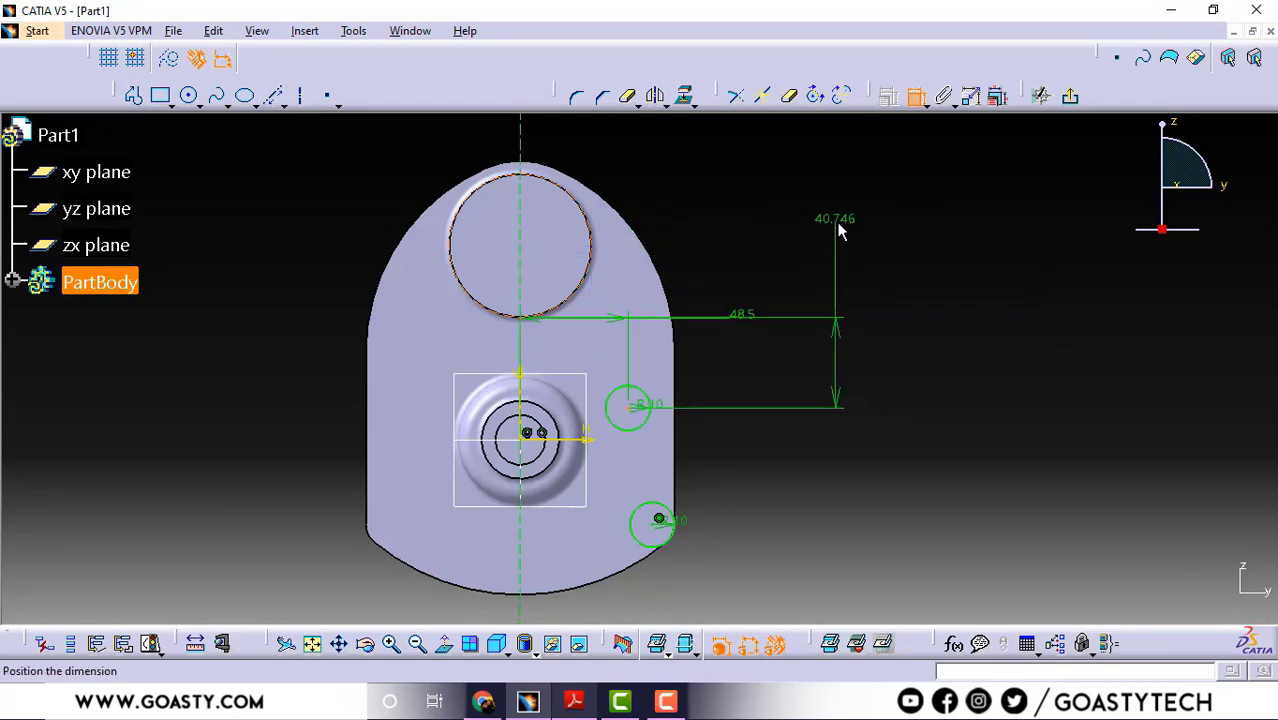
{"action": "key", "text": "Escape"}
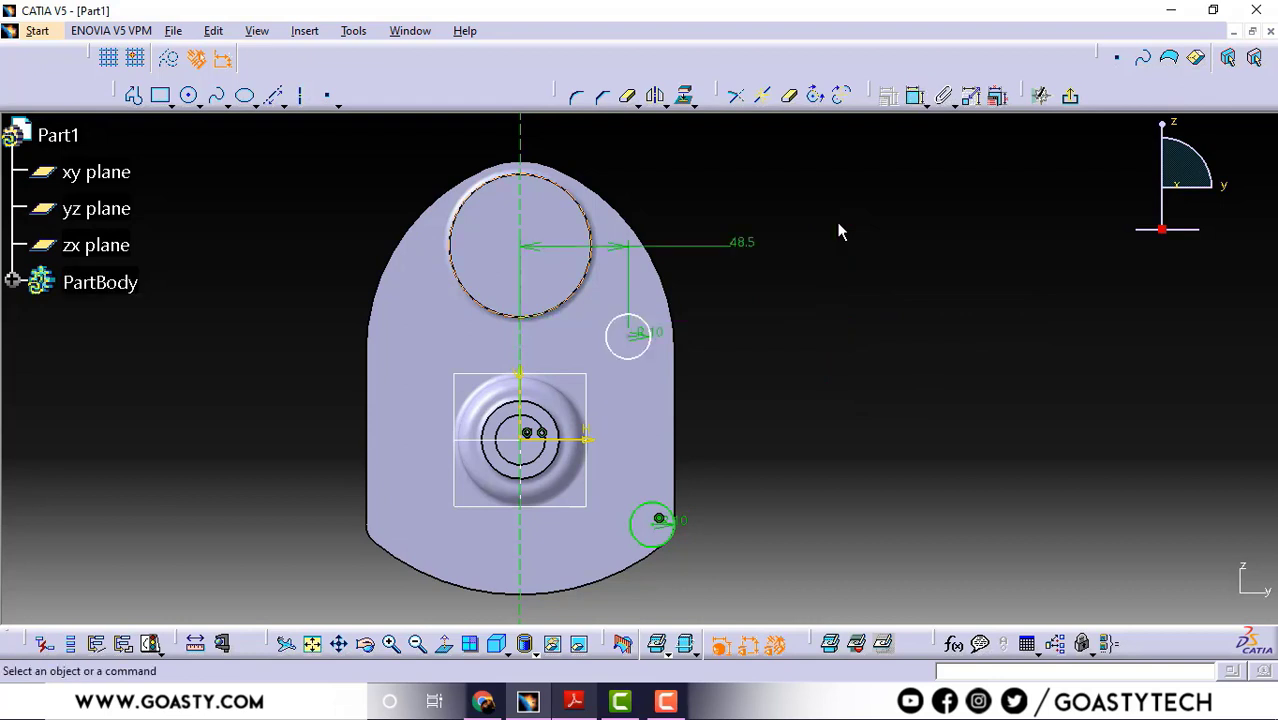
Draw a horizontal construction line from the large boss's centre out past the plate's right edge.
{"action": "left_click", "coordinate": [168, 64]}
{"action": "left_click", "coordinate": [133, 95]}
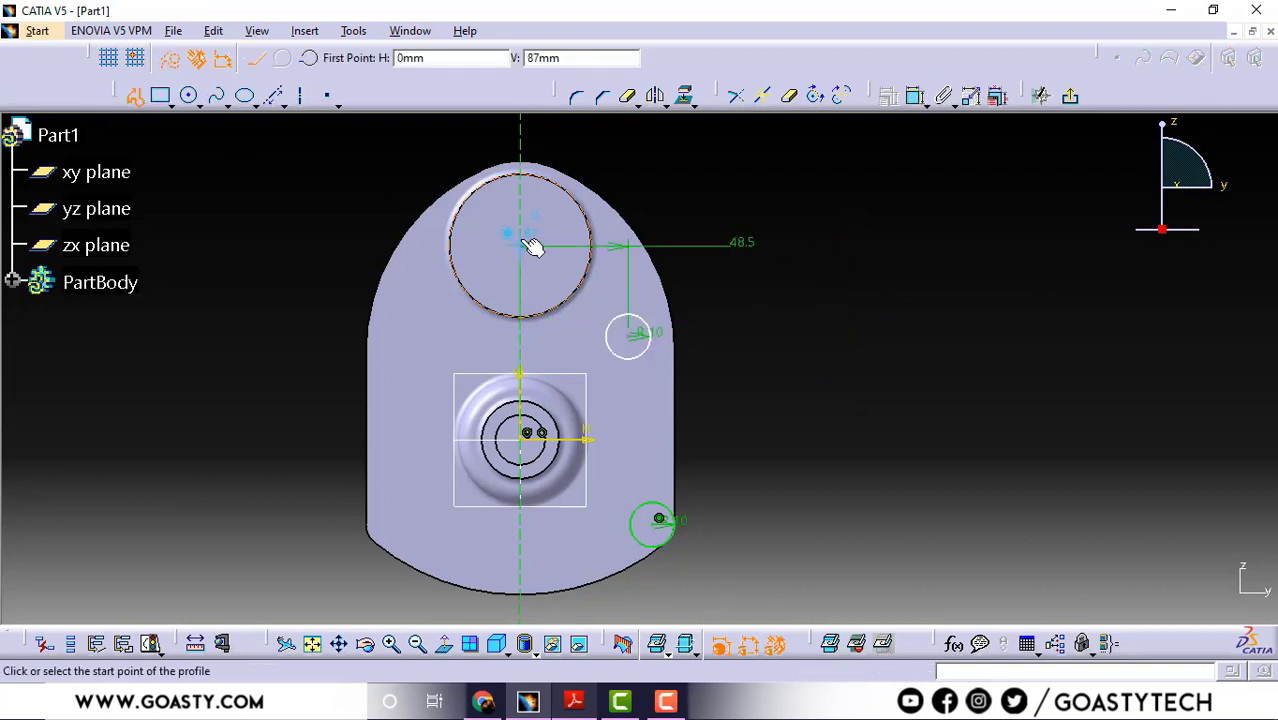
{"action": "left_click", "coordinate": [529, 244]}
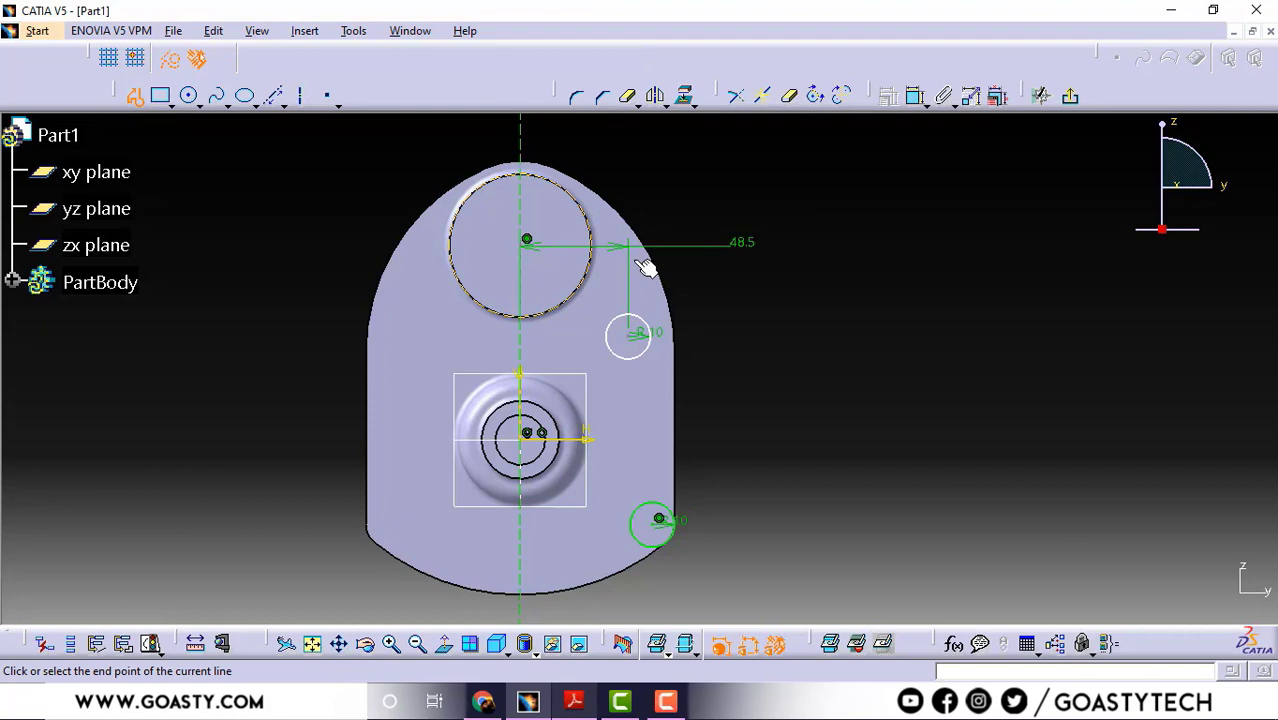
{"action": "double_click", "coordinate": [834, 245]}
Constrain the upper circle's centre 35 mm below the horizontal construction line.
{"action": "left_click", "coordinate": [913, 96]}
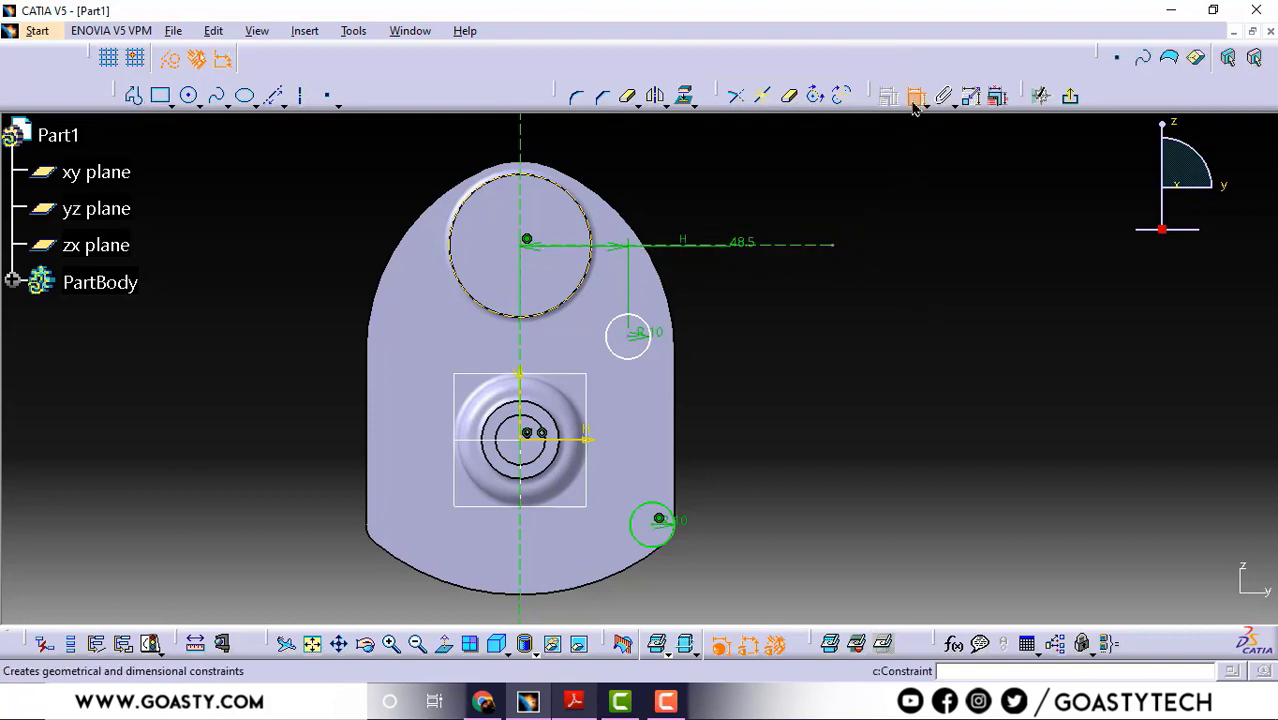
{"action": "left_click", "coordinate": [792, 245]}
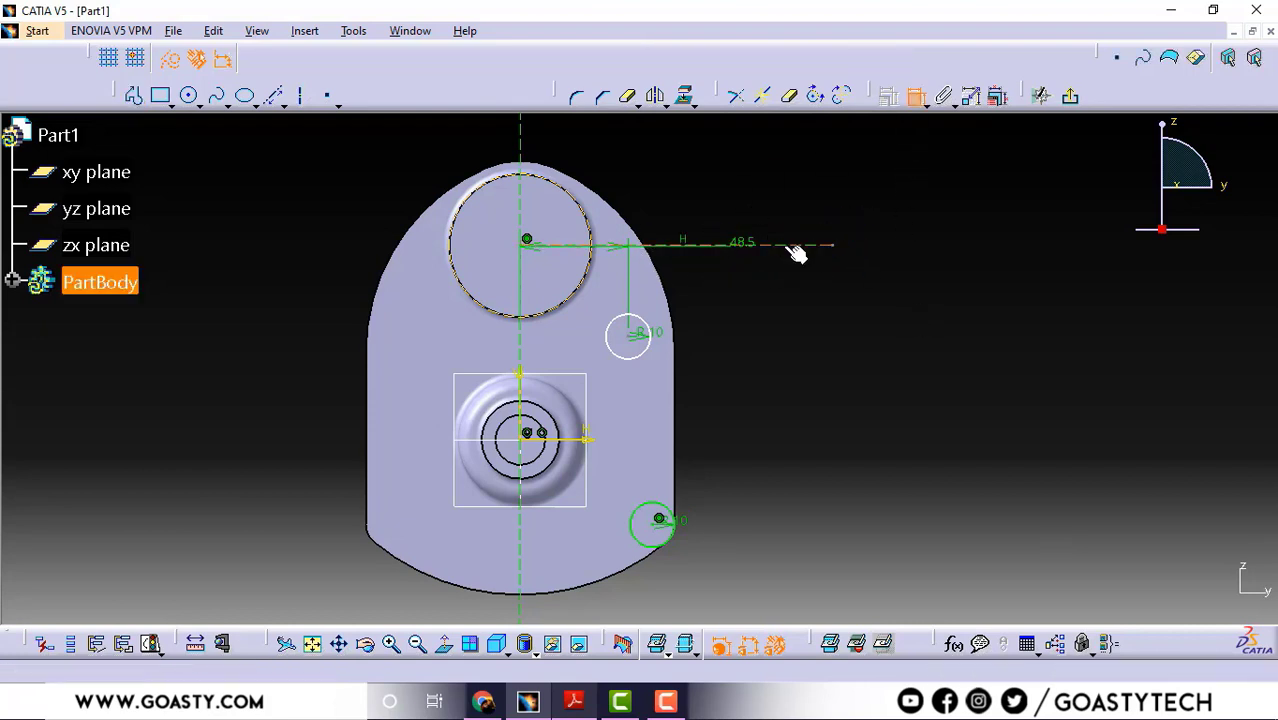
{"action": "left_click", "coordinate": [632, 334]}
{"action": "left_click", "coordinate": [848, 305]}
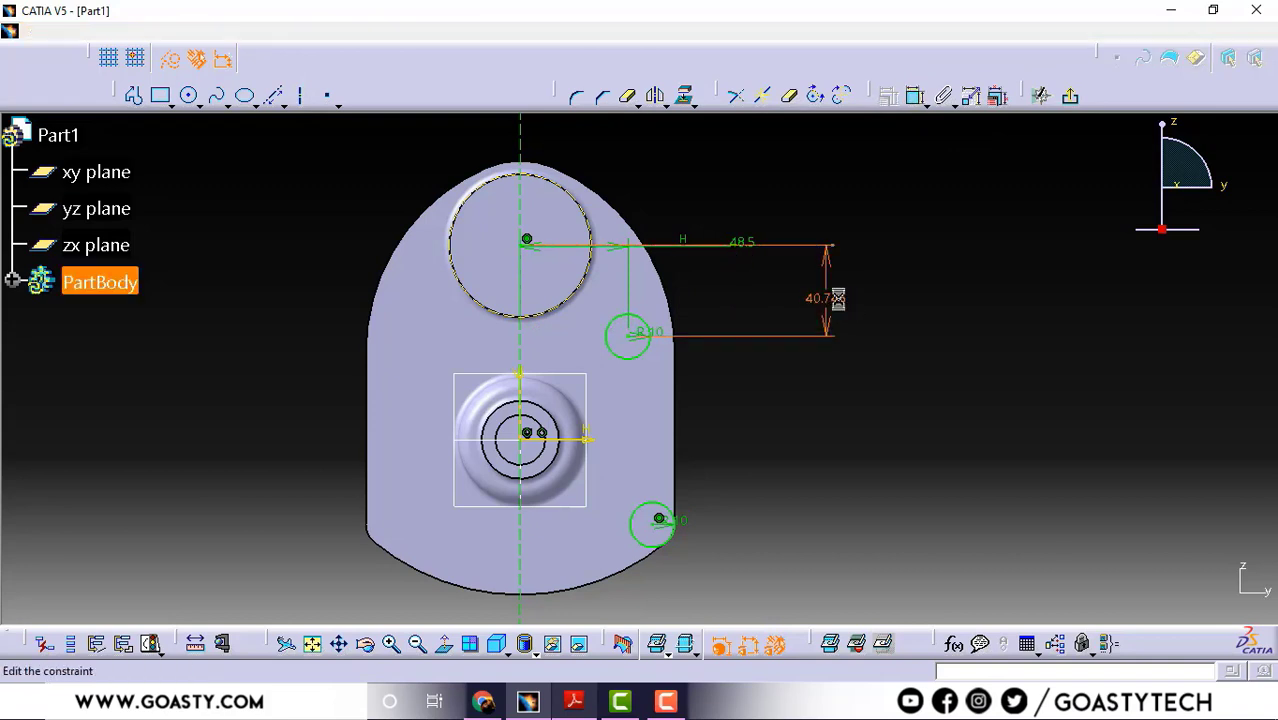
{"action": "double_click", "coordinate": [838, 298]}
{"action": "type", "text": "35"}
{"action": "key", "text": "Return"}
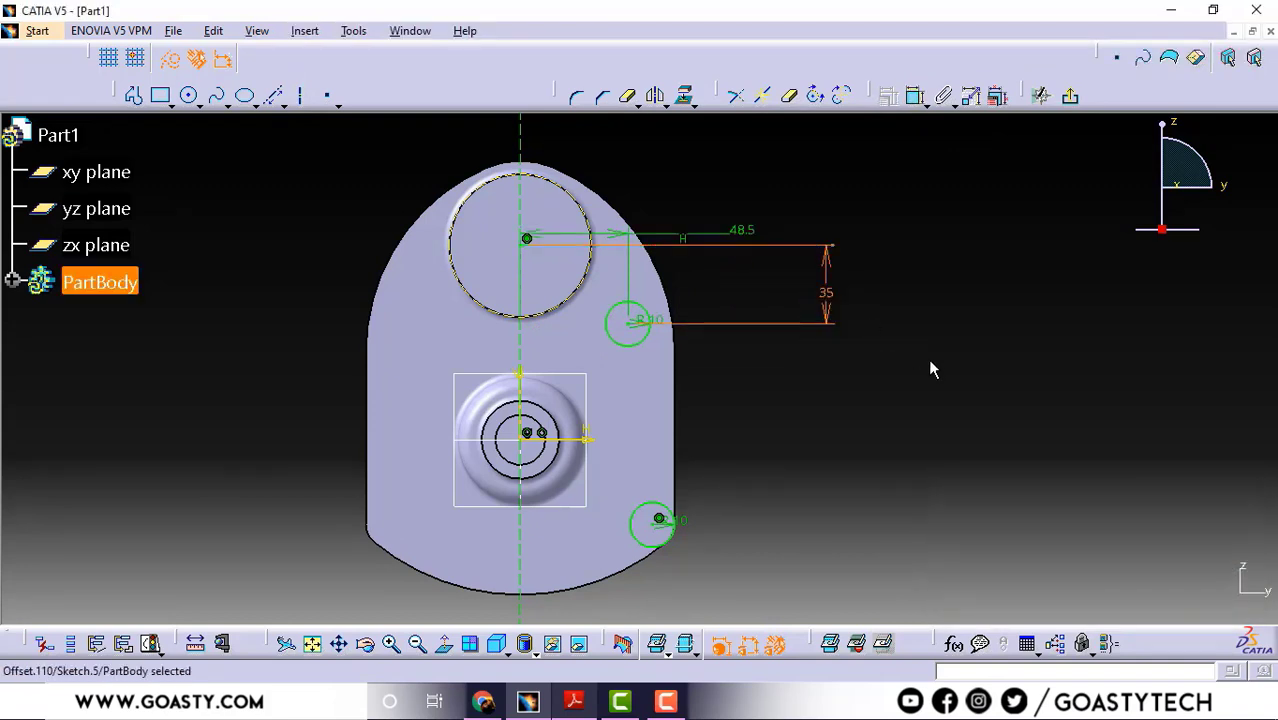
Mirror both R10 circles about the vertical construction line and exit the sketch.
{"action": "left_click", "coordinate": [635, 340]}
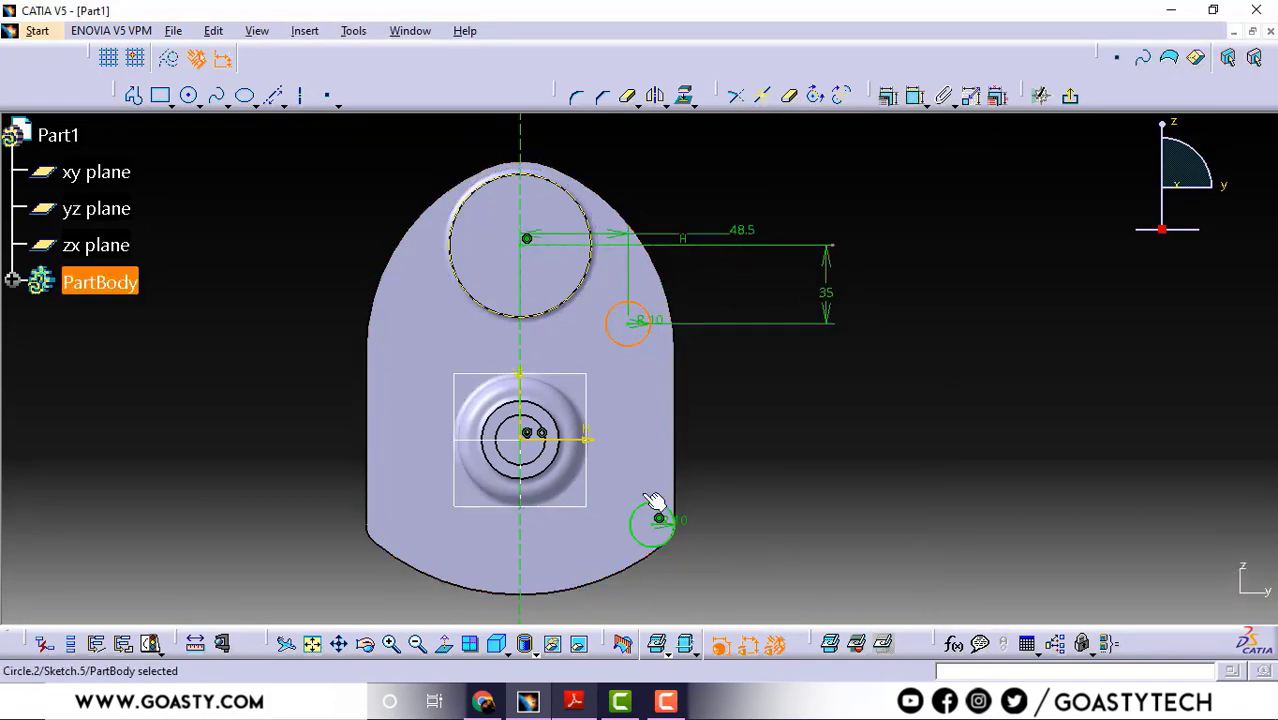
{"action": "left_click", "coordinate": [660, 492], "text": "ctrl"}
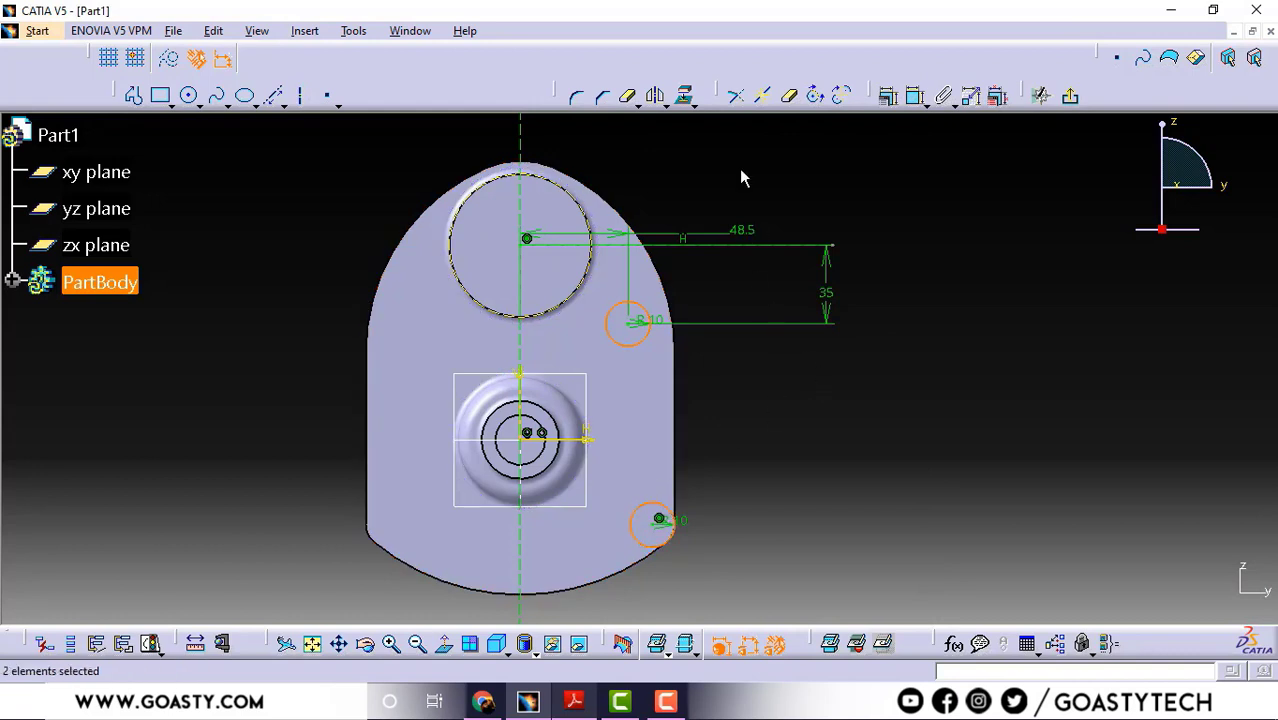
{"action": "left_click", "coordinate": [655, 95]}
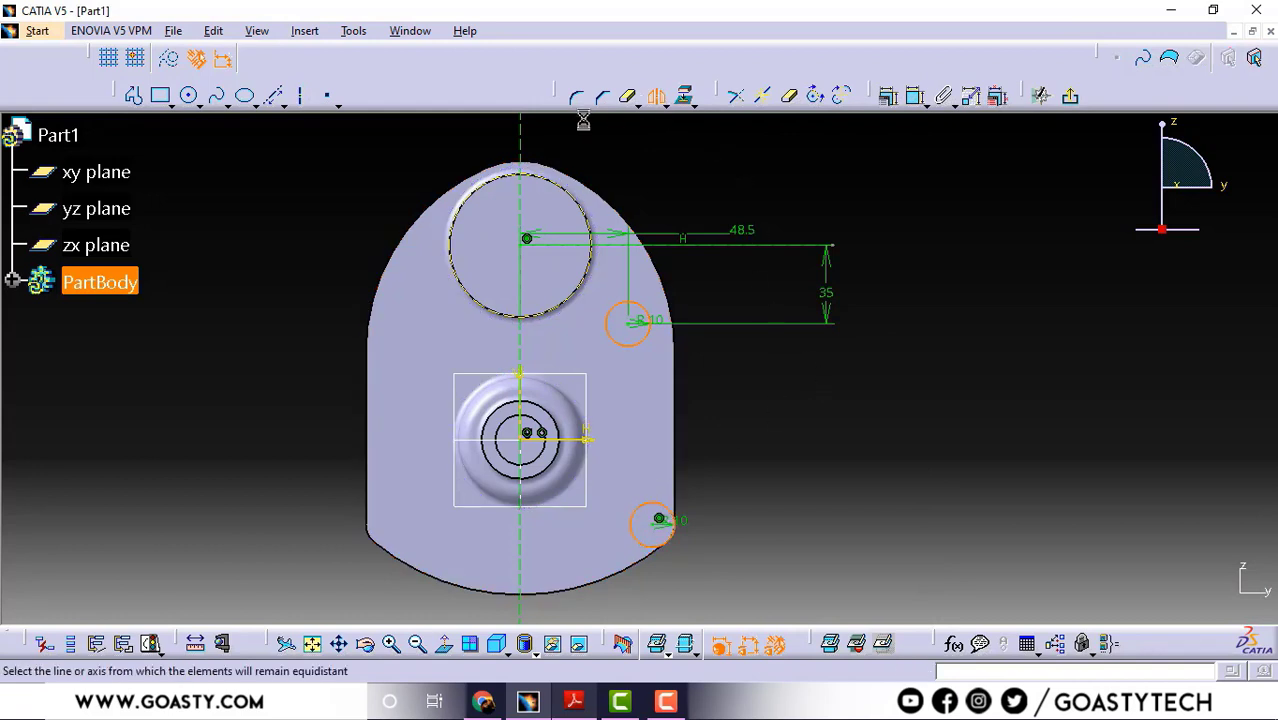
{"action": "left_click", "coordinate": [524, 137]}
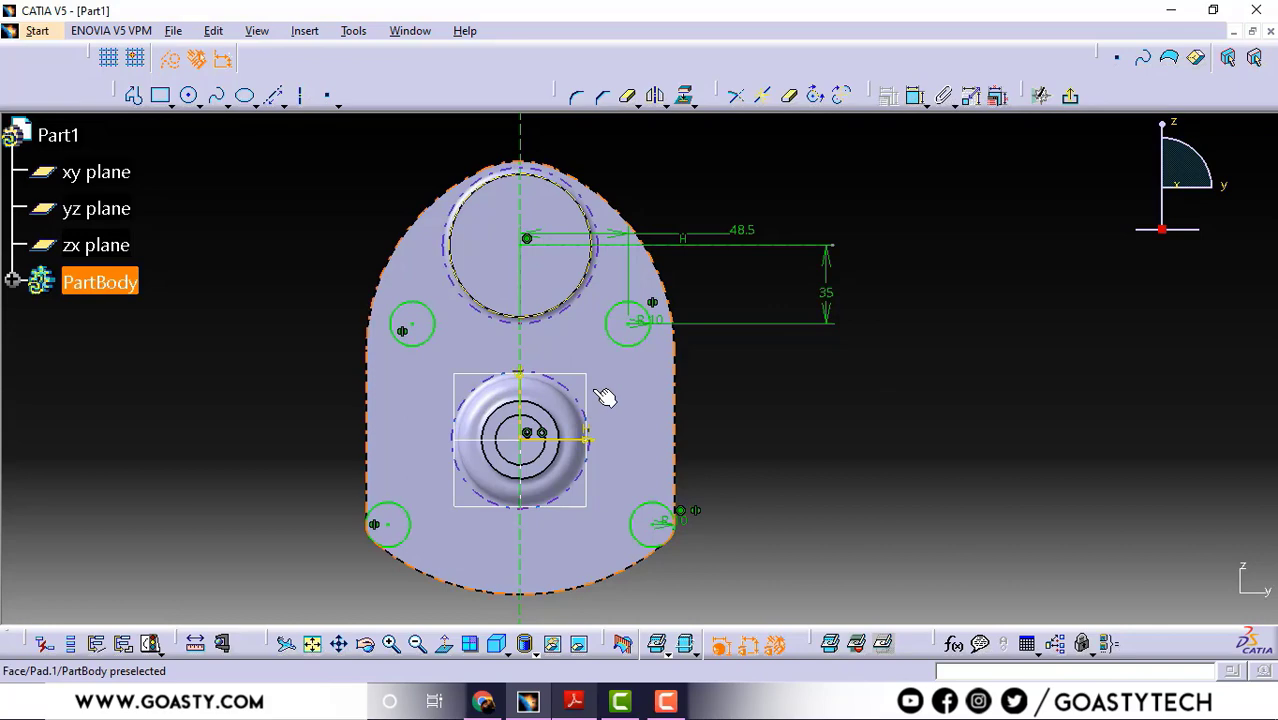
{"action": "left_click", "coordinate": [1070, 95]}
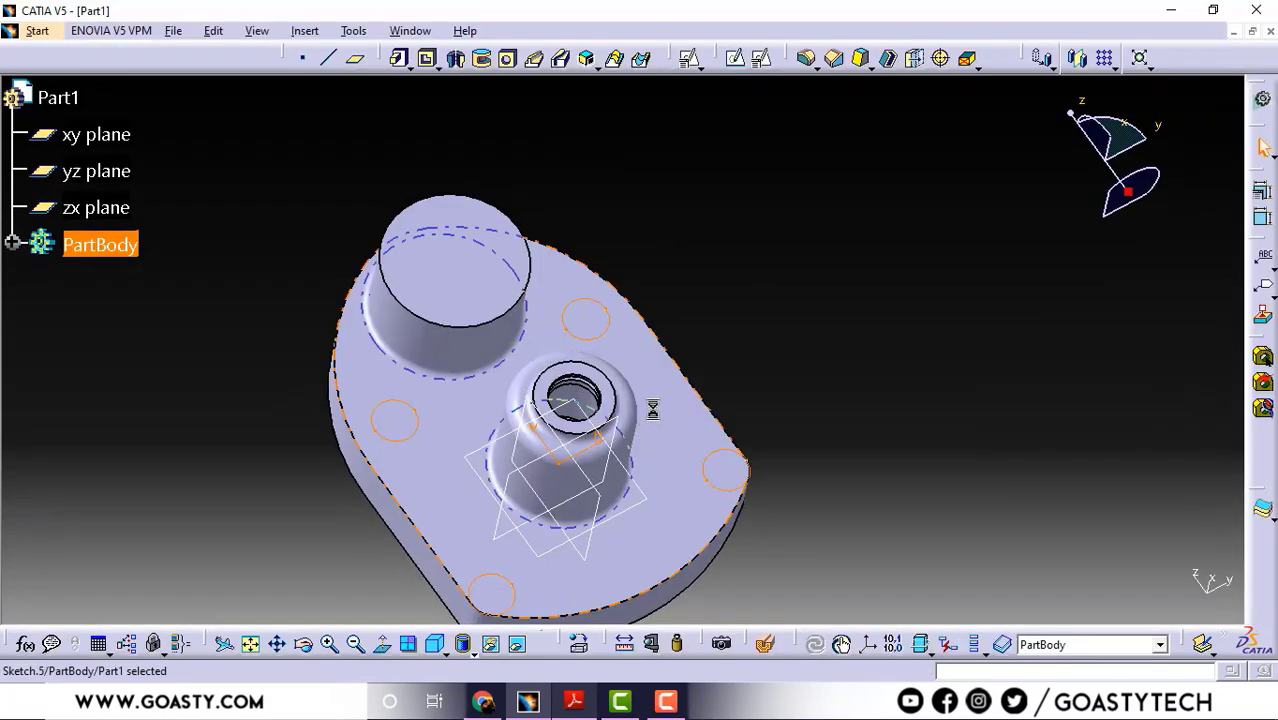
Check the mounting bosses' height in the PDF drawing and pad the four-circle sketch by 4 mm.
{"action": "middle_click_drag", "start_coordinate": [676, 342], "coordinate": [699, 277]}
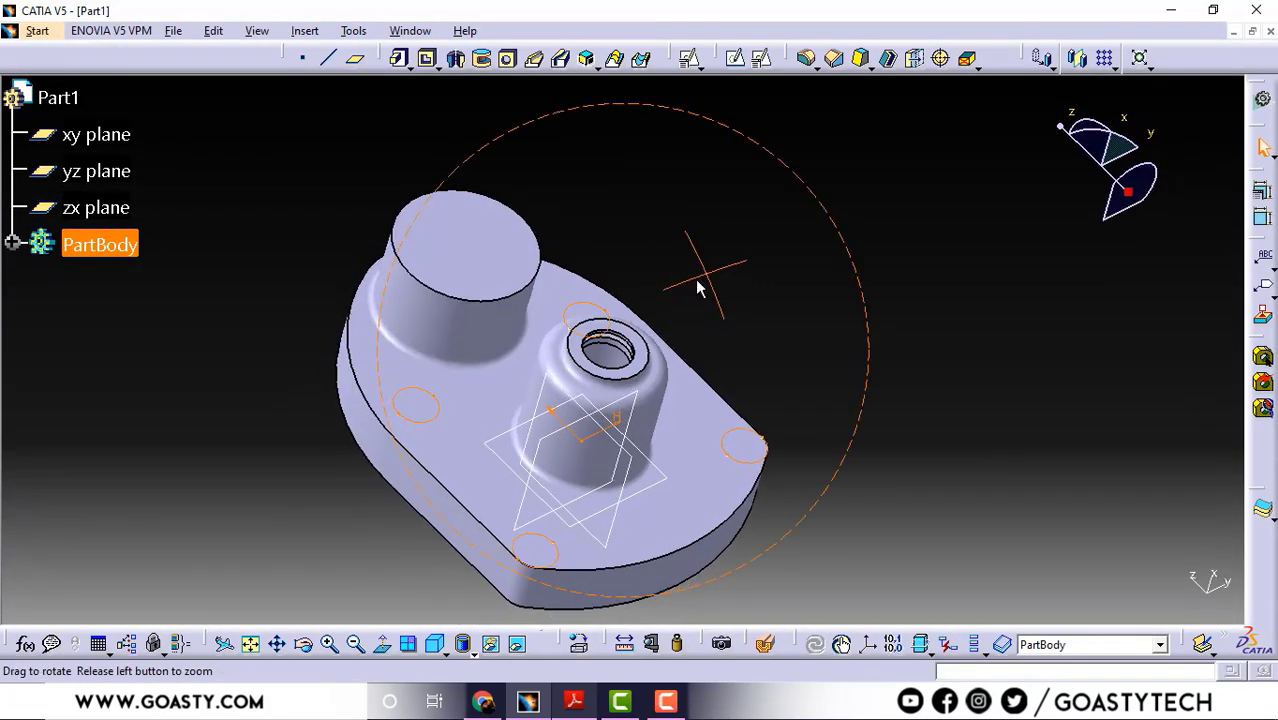
{"action": "left_click", "coordinate": [574, 702]}
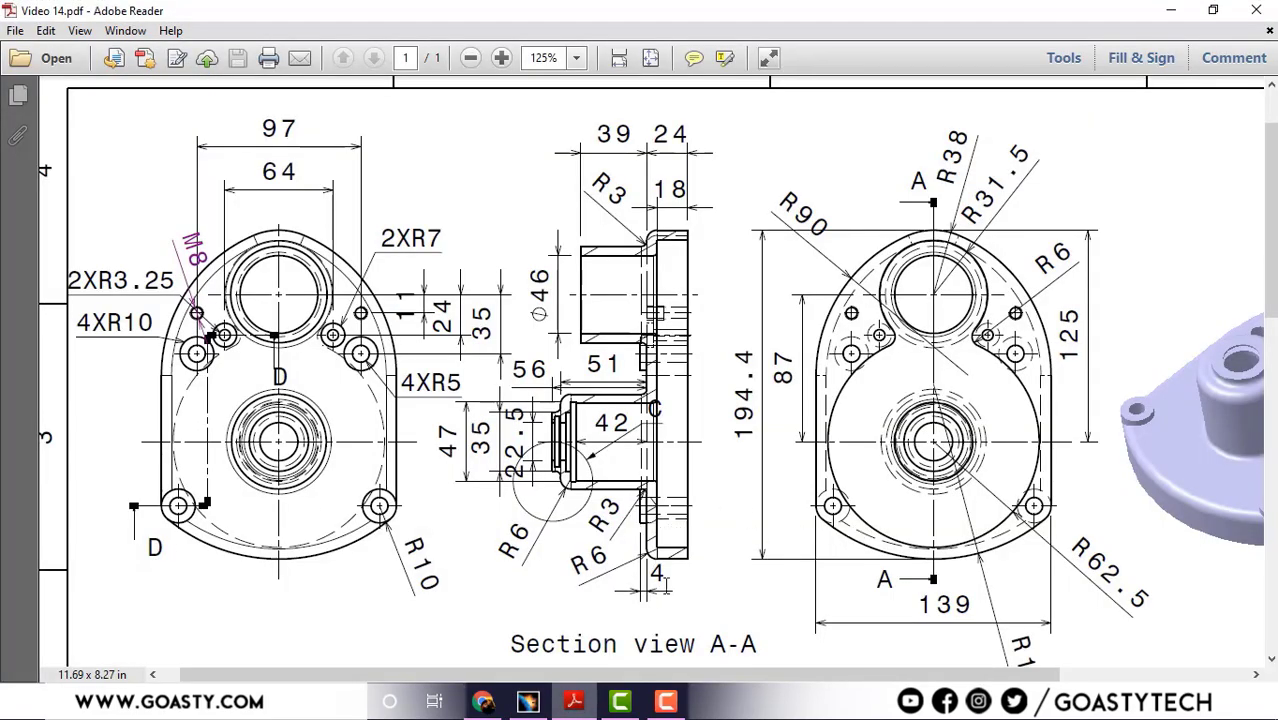
{"action": "left_click", "coordinate": [1170, 10]}
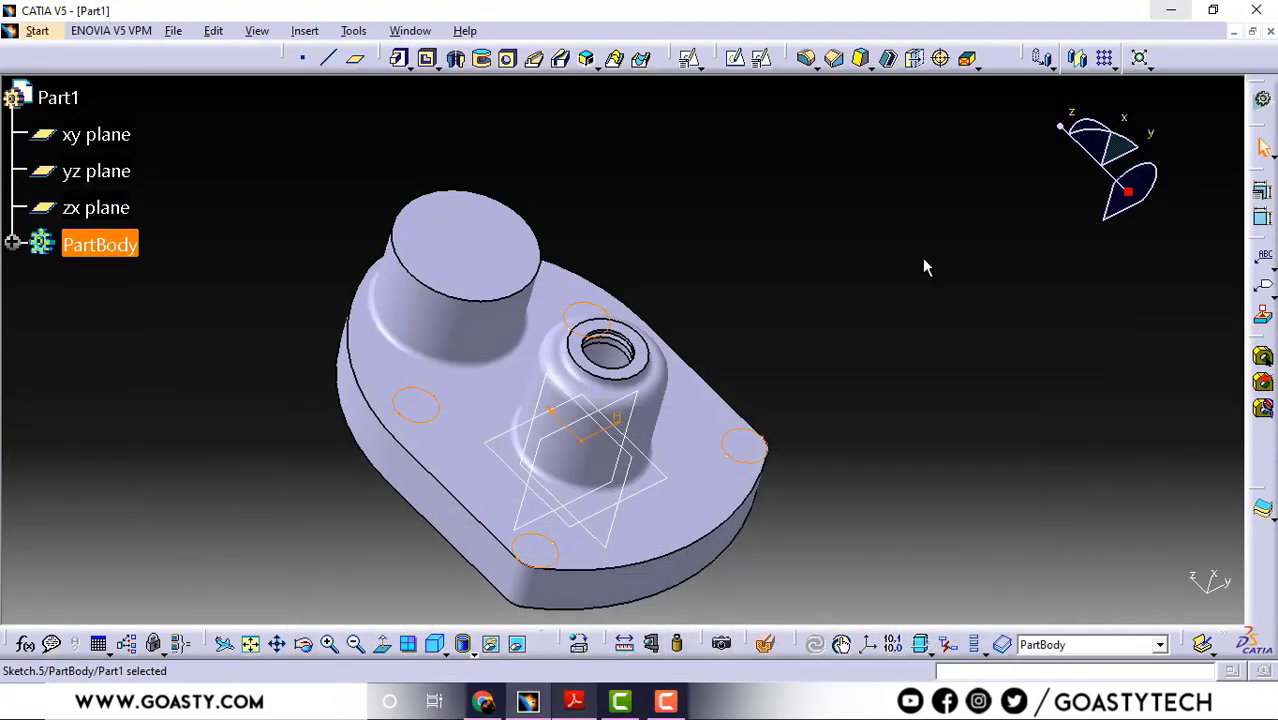
{"action": "left_click", "coordinate": [399, 58]}
{"action": "middle_click_drag", "start_coordinate": [612, 487], "coordinate": [686, 441]}
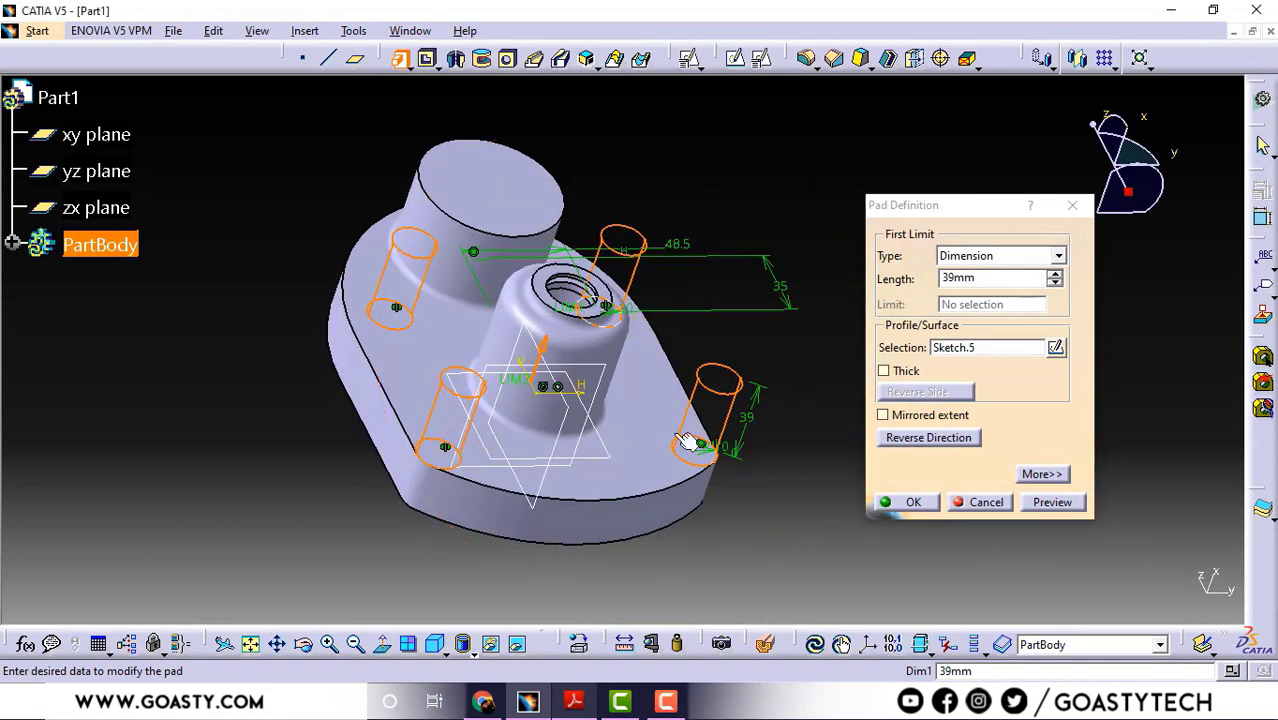
{"action": "left_click", "coordinate": [991, 272]}
{"action": "type", "text": "4"}
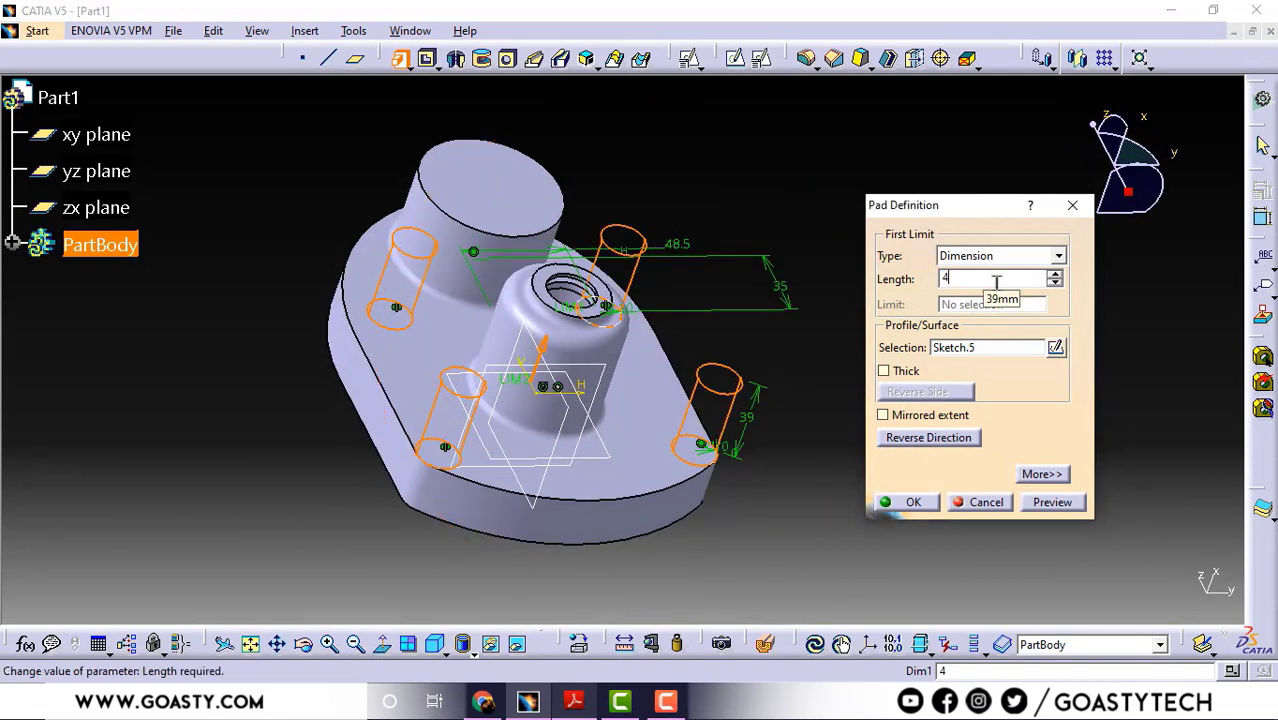
{"action": "left_click", "coordinate": [1061, 508]}
{"action": "middle_click_drag", "start_coordinate": [531, 430], "coordinate": [530, 284]}
{"action": "left_click", "coordinate": [889, 509]}
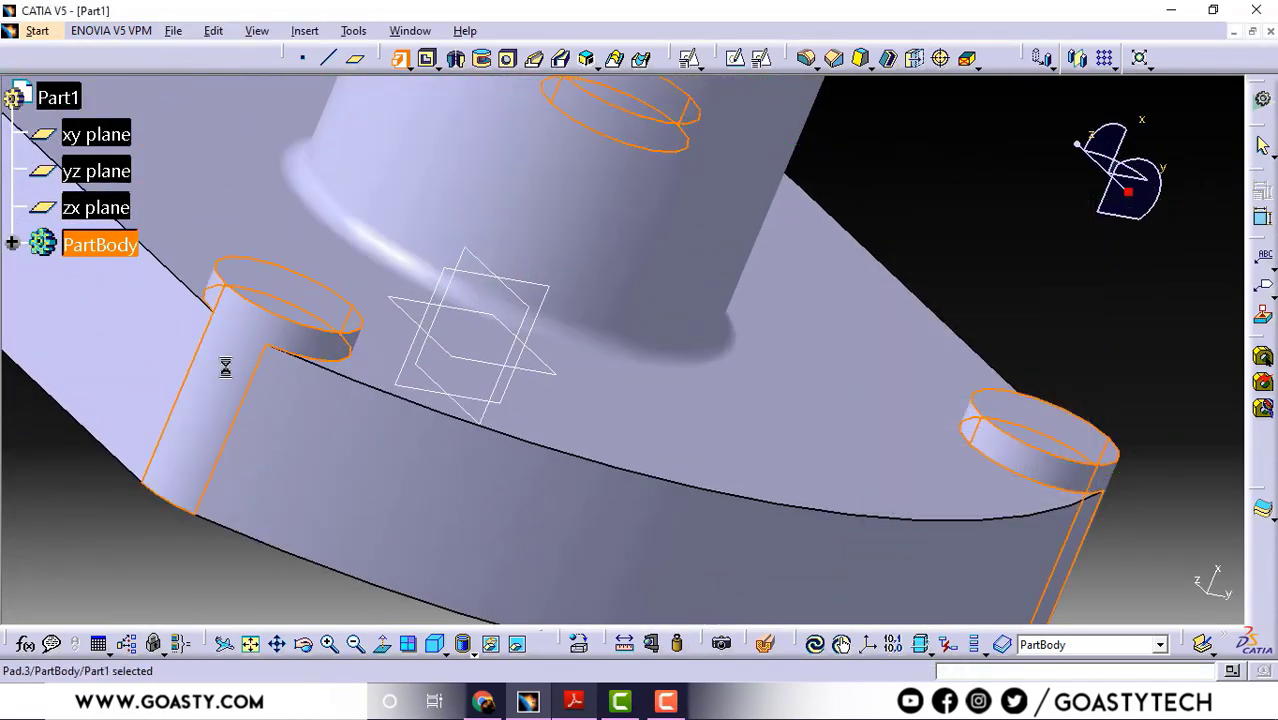
{"action": "middle_click_drag", "start_coordinate": [430, 250], "coordinate": [818, 400]}
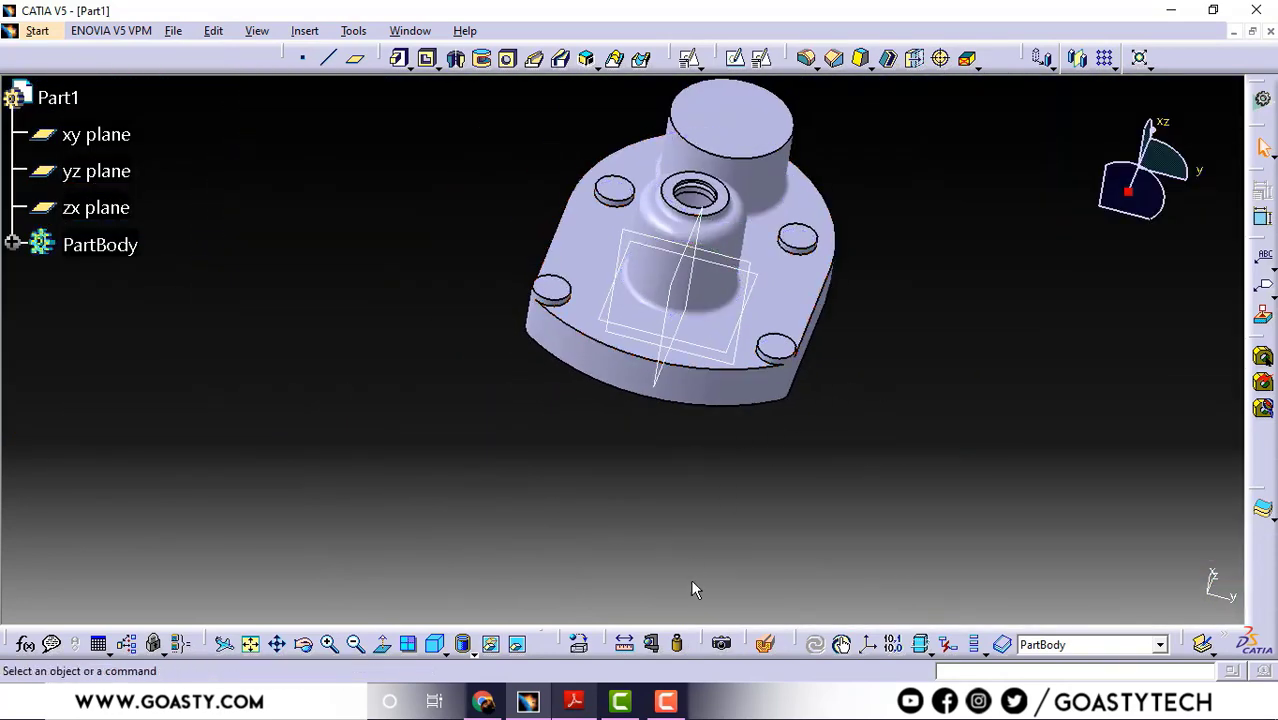
Check the boss hole radius in the PDF drawing and start a 10 mm hole on the lower-right mounting boss.
{"action": "left_click", "coordinate": [573, 701]}
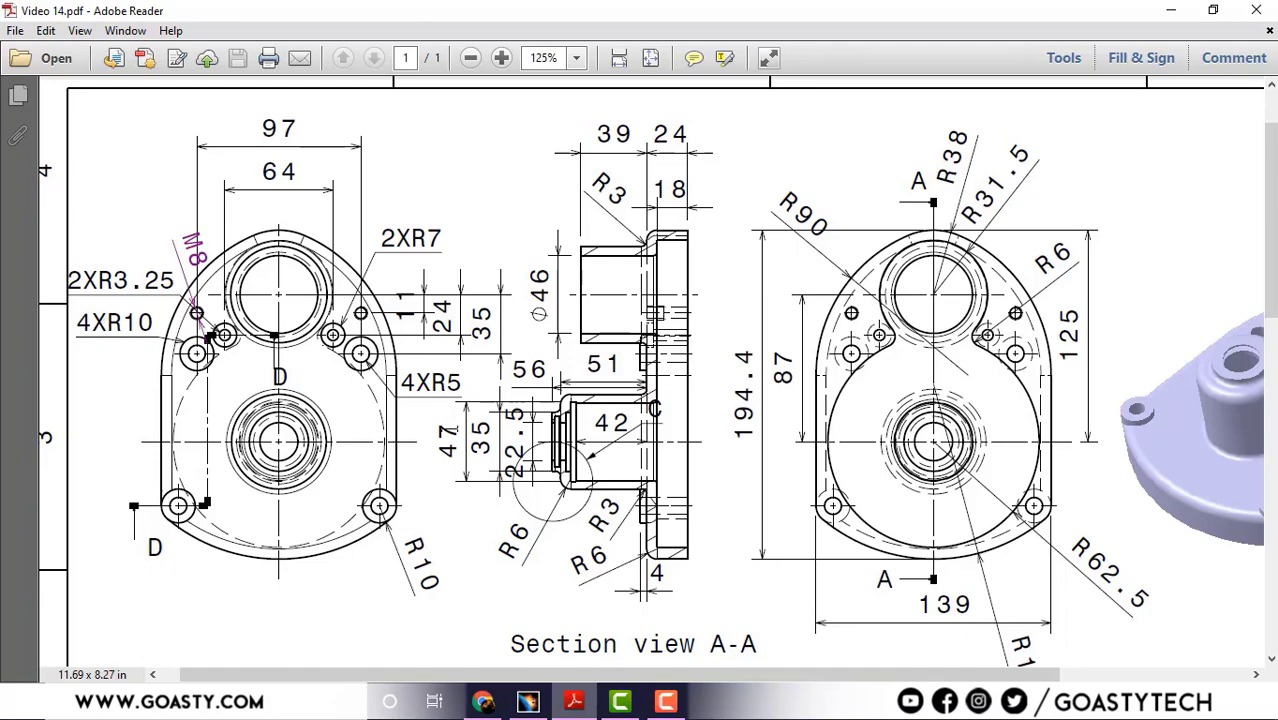
{"action": "left_click", "coordinate": [1170, 11]}
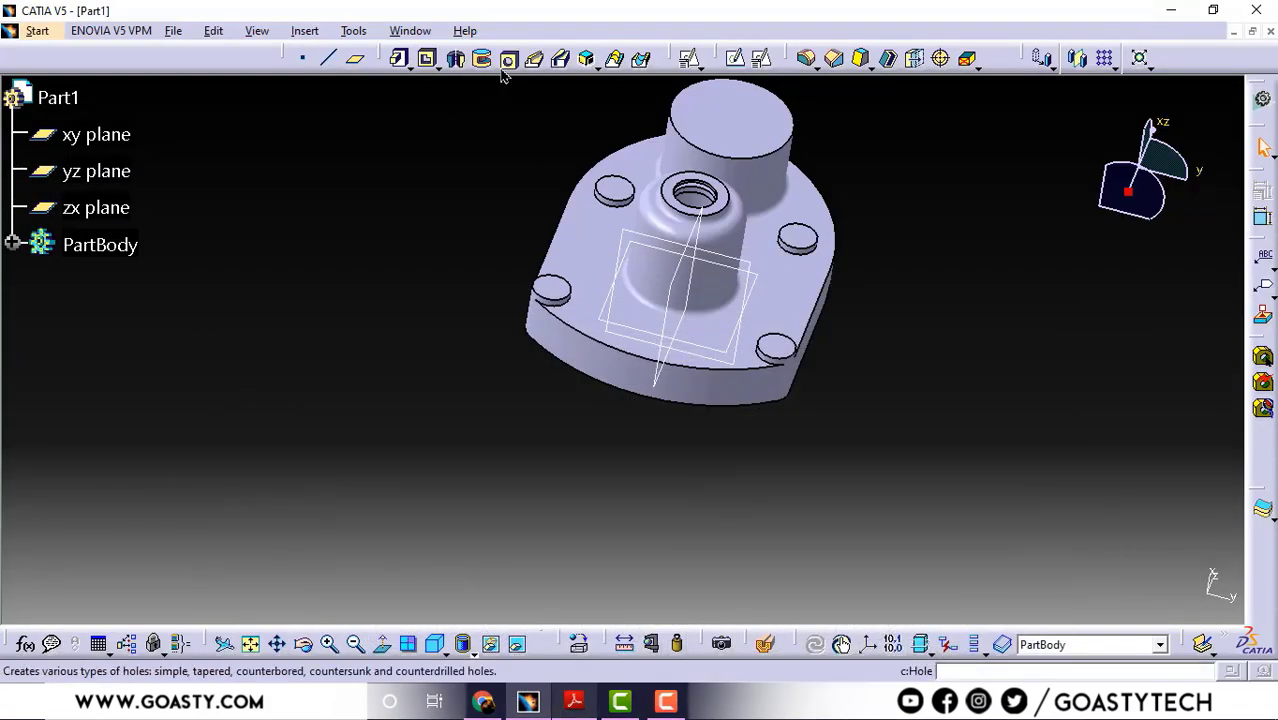
{"action": "left_click", "coordinate": [506, 61]}
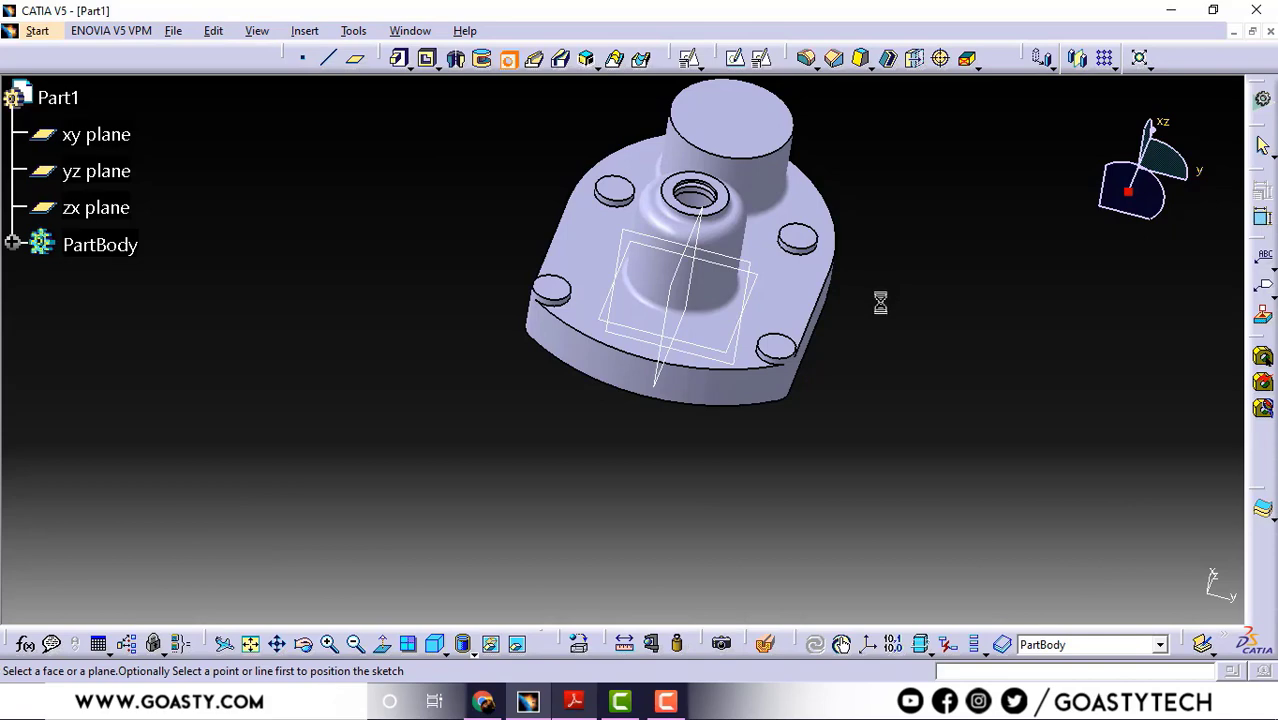
{"action": "left_click", "coordinate": [786, 345]}
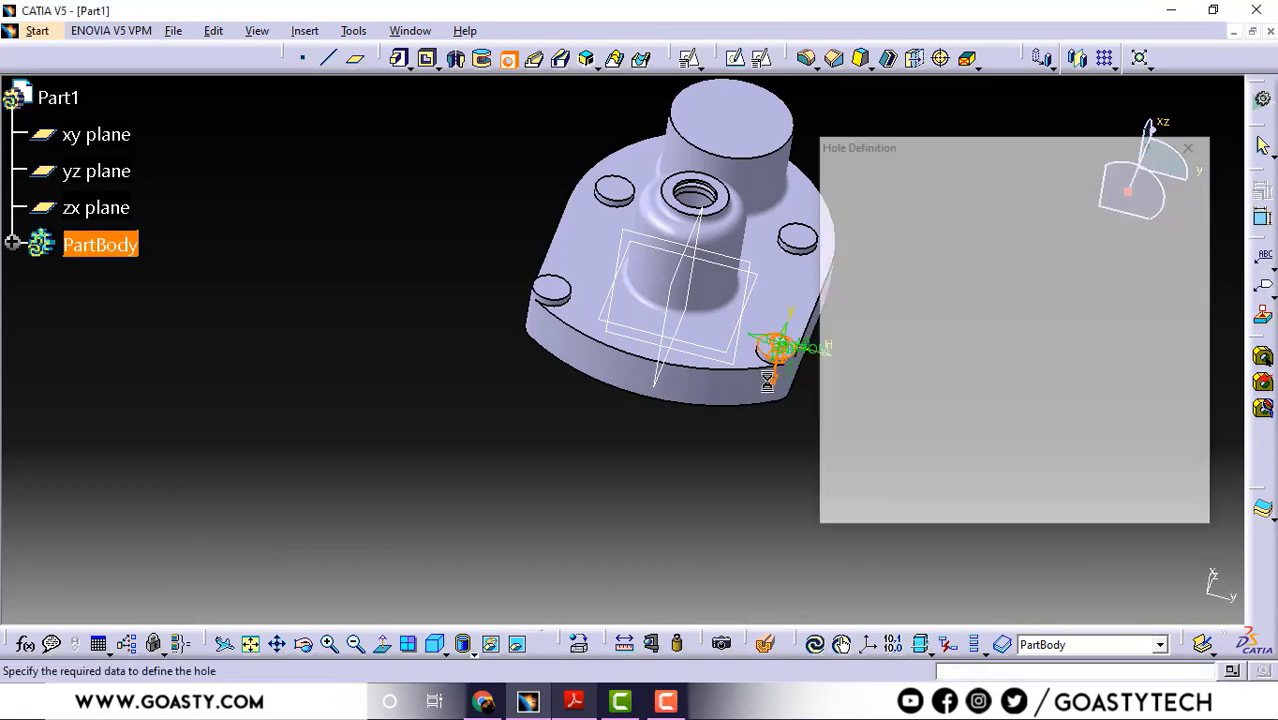
{"action": "middle_click_drag", "start_coordinate": [754, 385], "coordinate": [757, 287]}
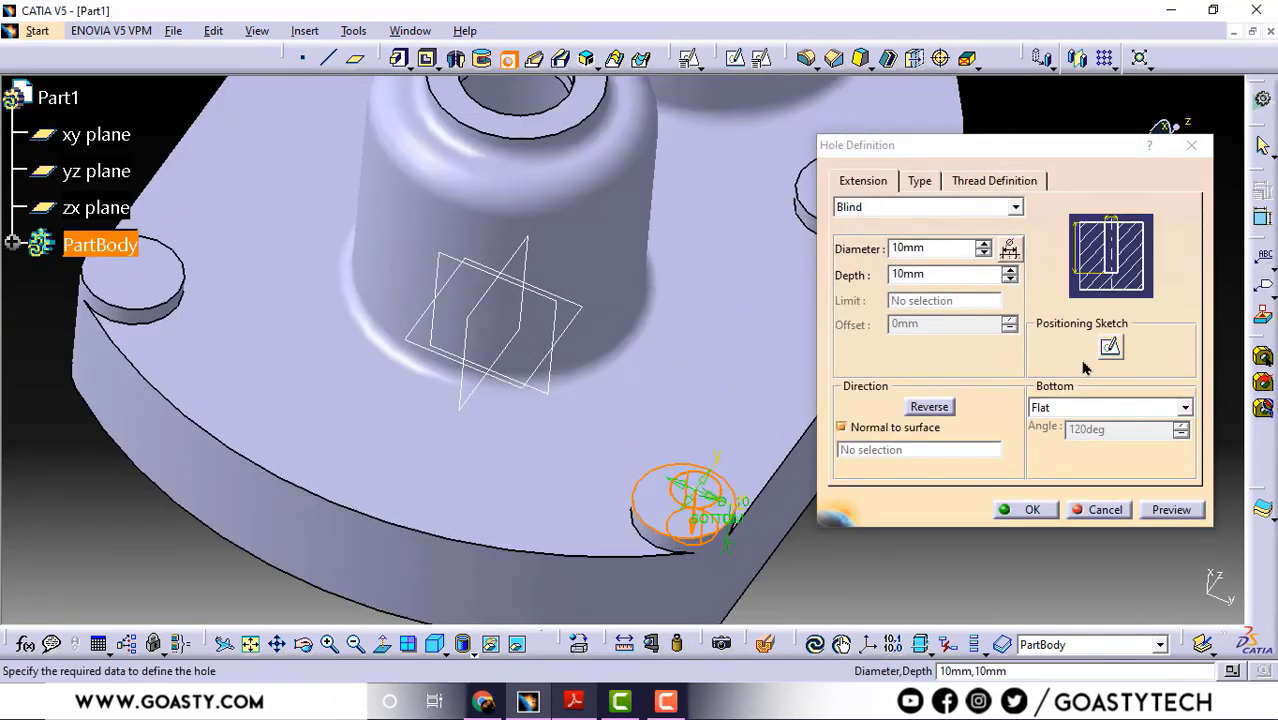
Make the hole's centre point concentric with the boss's circular edge in the positioning sketch and exit it.
{"action": "left_click", "coordinate": [1110, 347]}
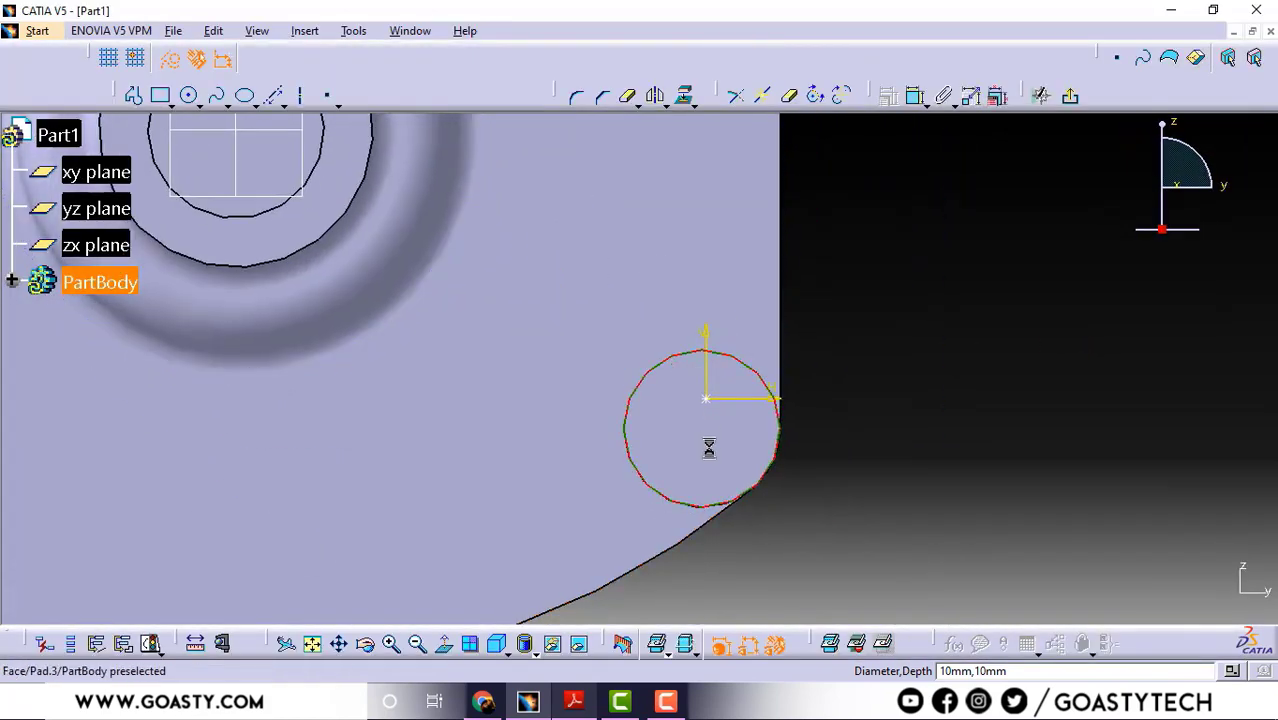
{"action": "left_click", "coordinate": [708, 399], "text": "ctrl"}
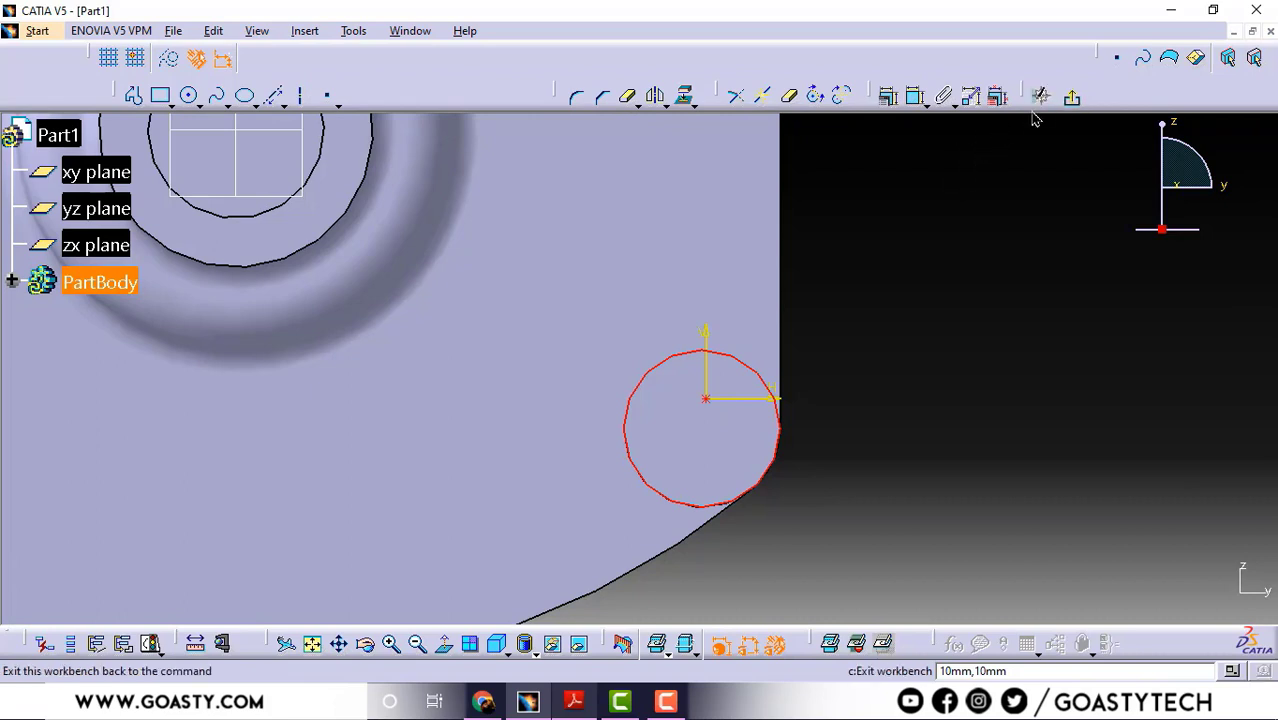
{"action": "left_click", "coordinate": [894, 100]}
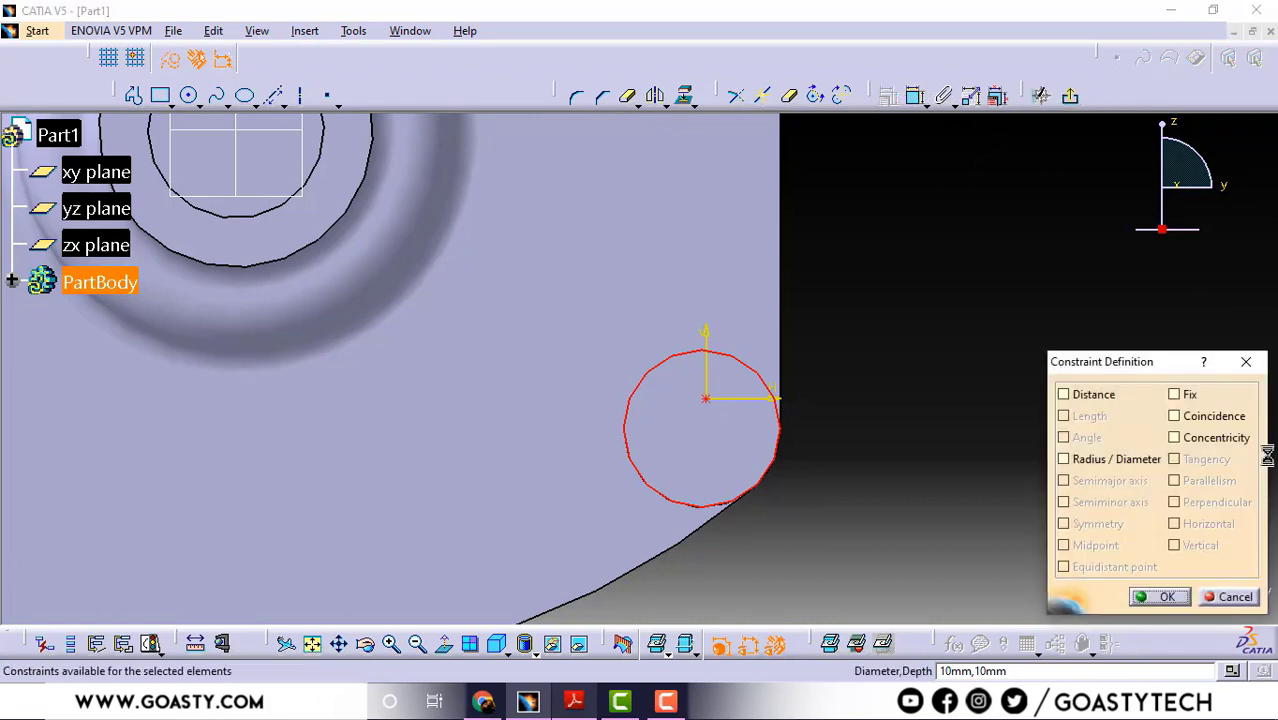
{"action": "left_click", "coordinate": [1230, 437]}
{"action": "left_click", "coordinate": [1160, 596]}
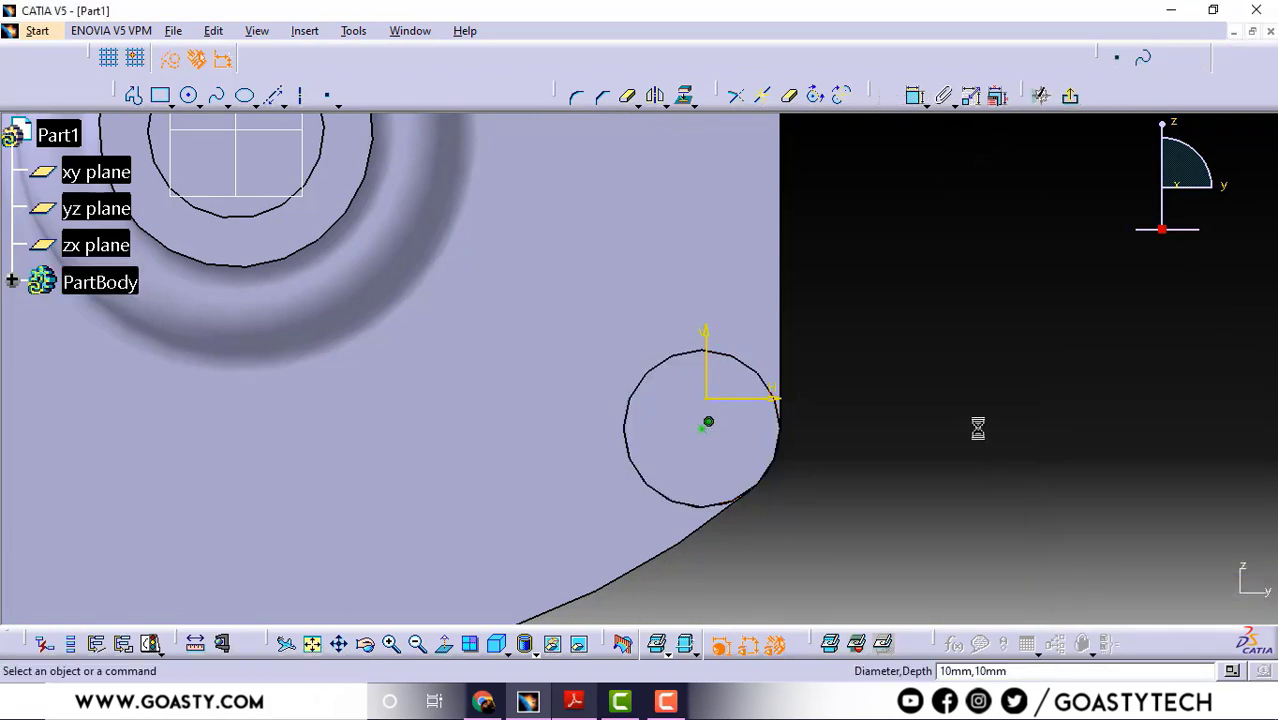
{"action": "left_click", "coordinate": [1073, 97]}
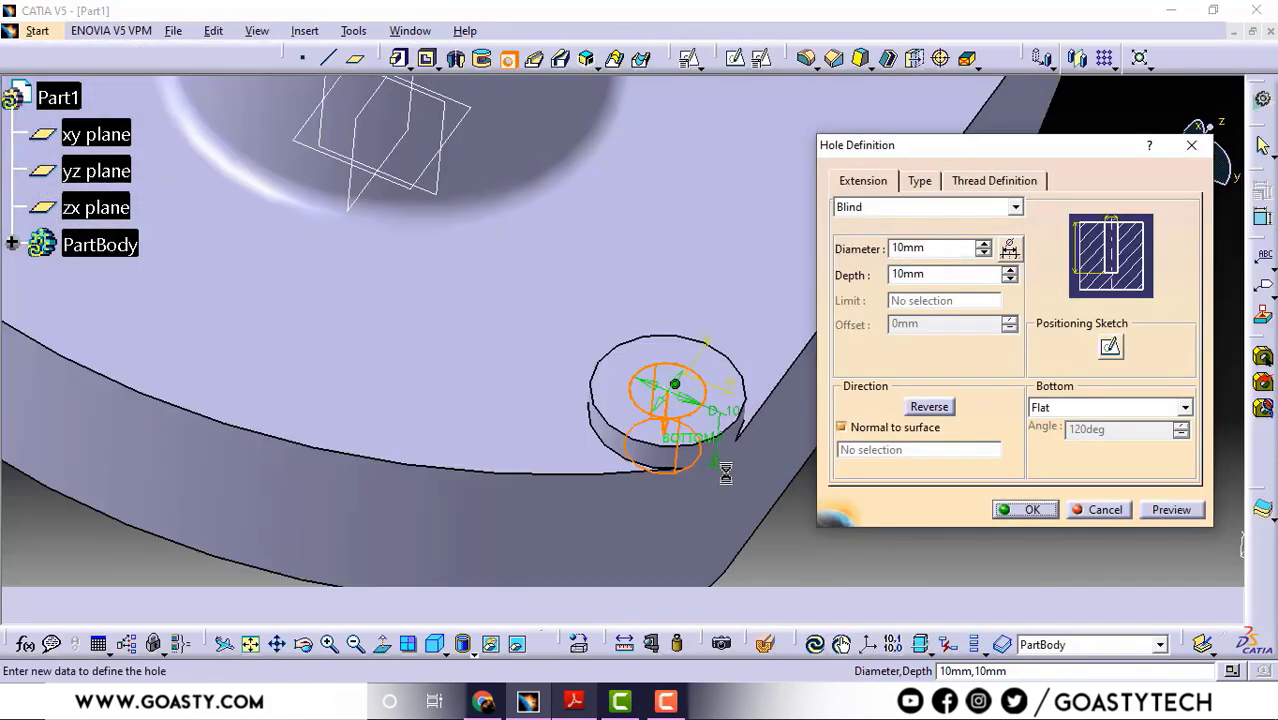
Set the 10 mm hole's extension to Up To Last and create it through the lower-right boss.
{"action": "middle_click_drag", "start_coordinate": [726, 474], "coordinate": [806, 310]}
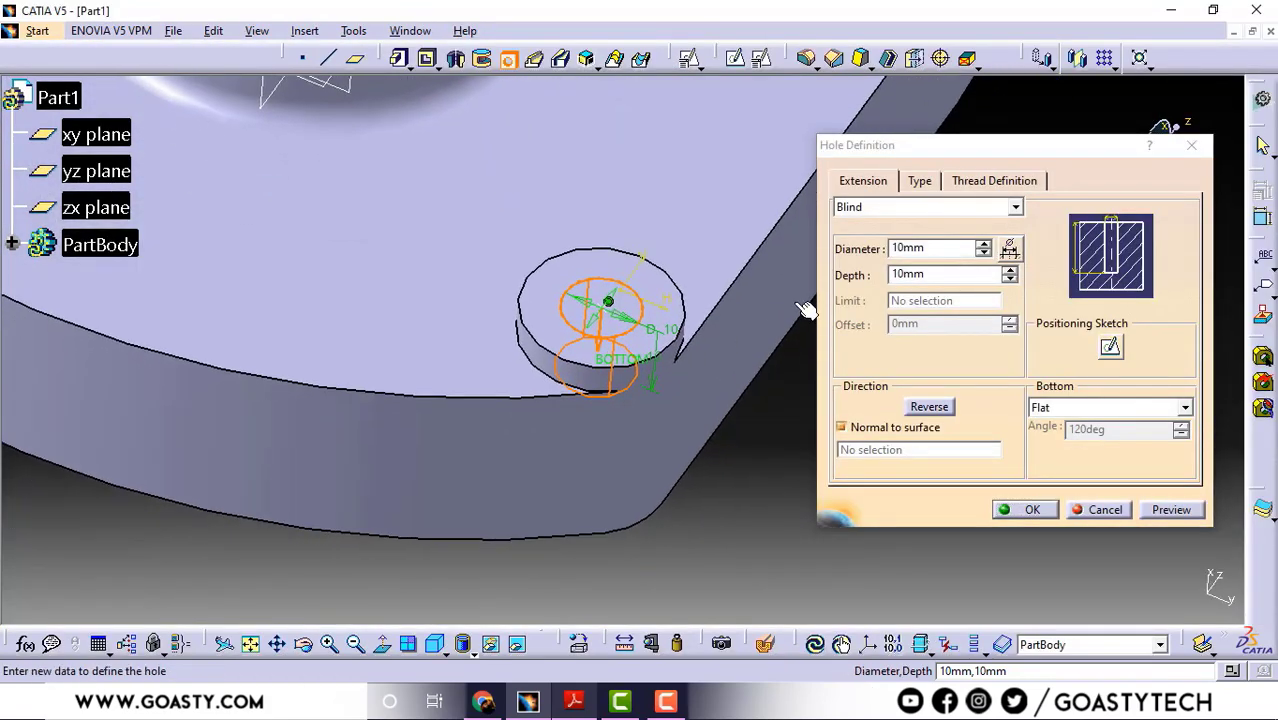
{"action": "left_click", "coordinate": [893, 207]}
{"action": "left_click", "coordinate": [900, 256]}
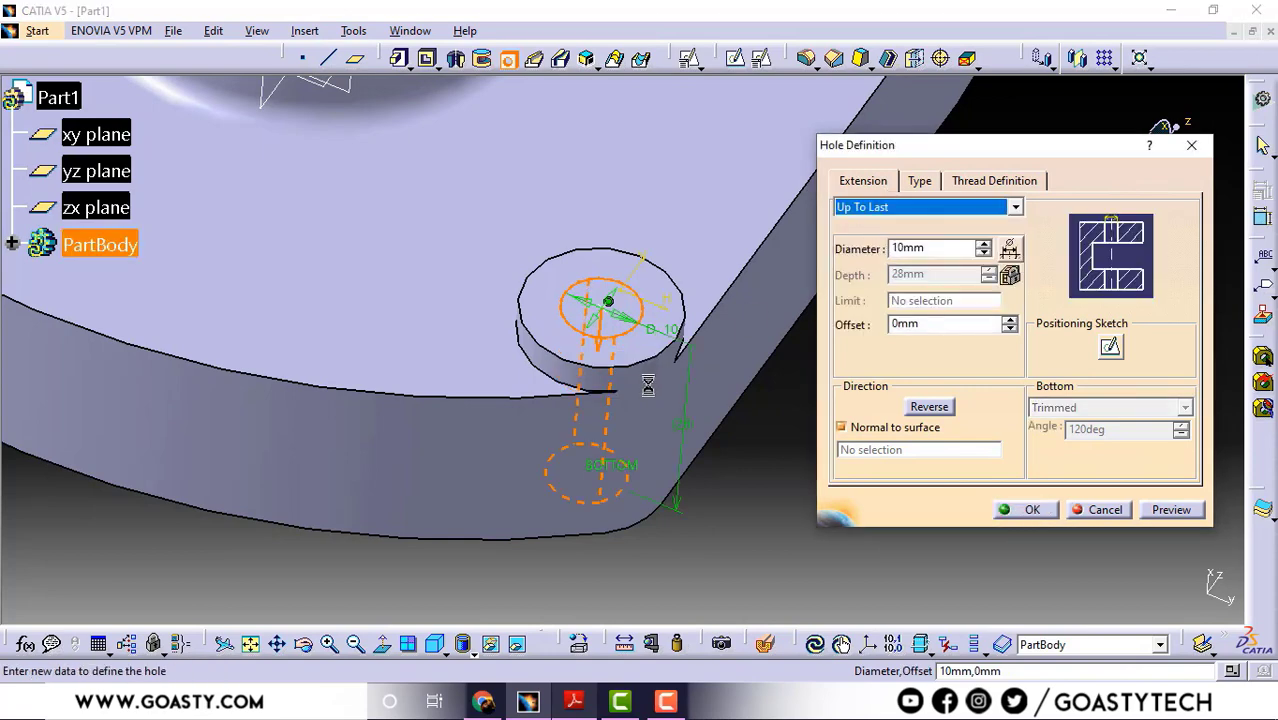
{"action": "left_click", "coordinate": [1040, 510]}
{"action": "middle_click_drag", "start_coordinate": [779, 509], "coordinate": [928, 463]}
{"action": "left_click", "coordinate": [928, 463]}
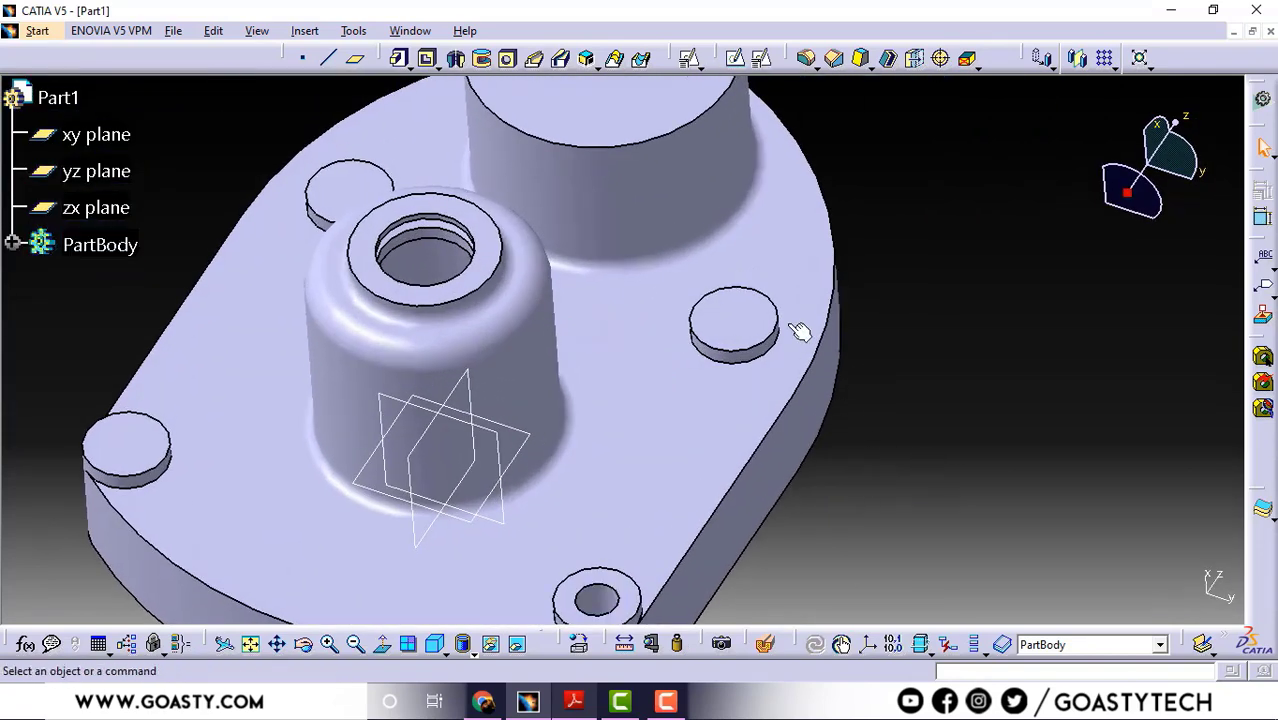
Add a 10 mm Up To Last hole centred on the upper-right mounting boss.
{"action": "left_click", "coordinate": [510, 60]}
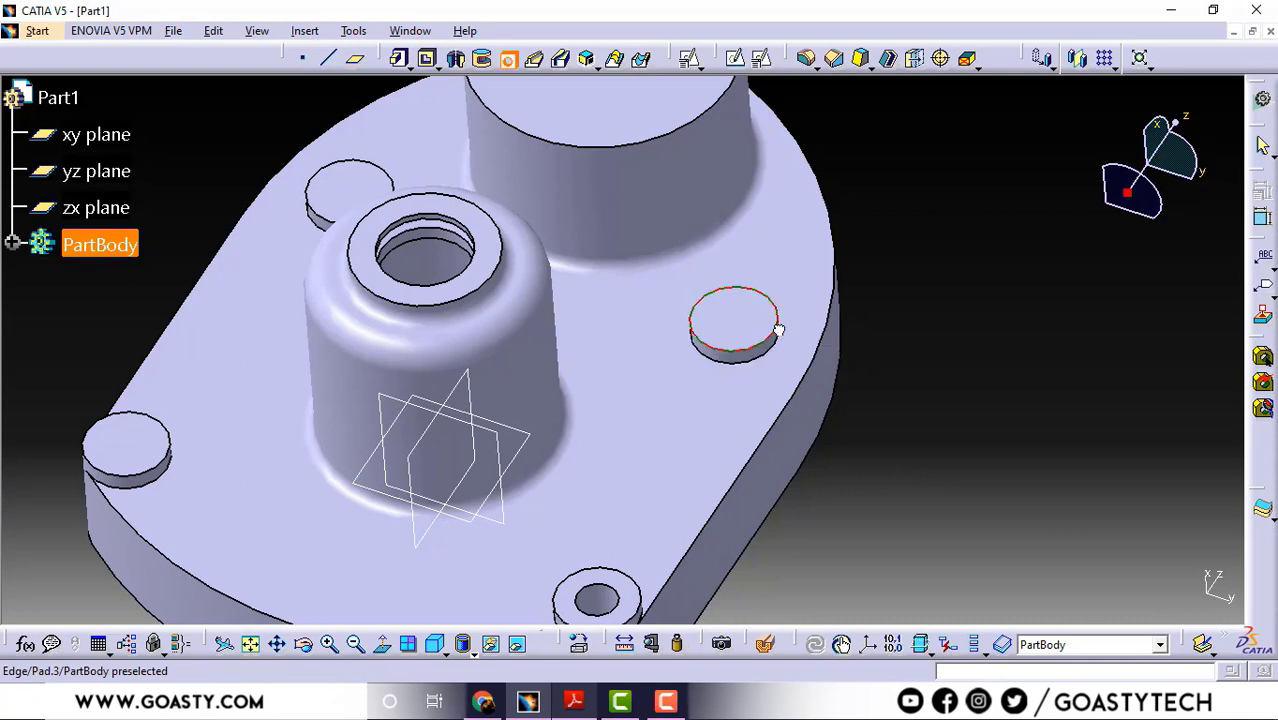
{"action": "left_click", "coordinate": [731, 316]}
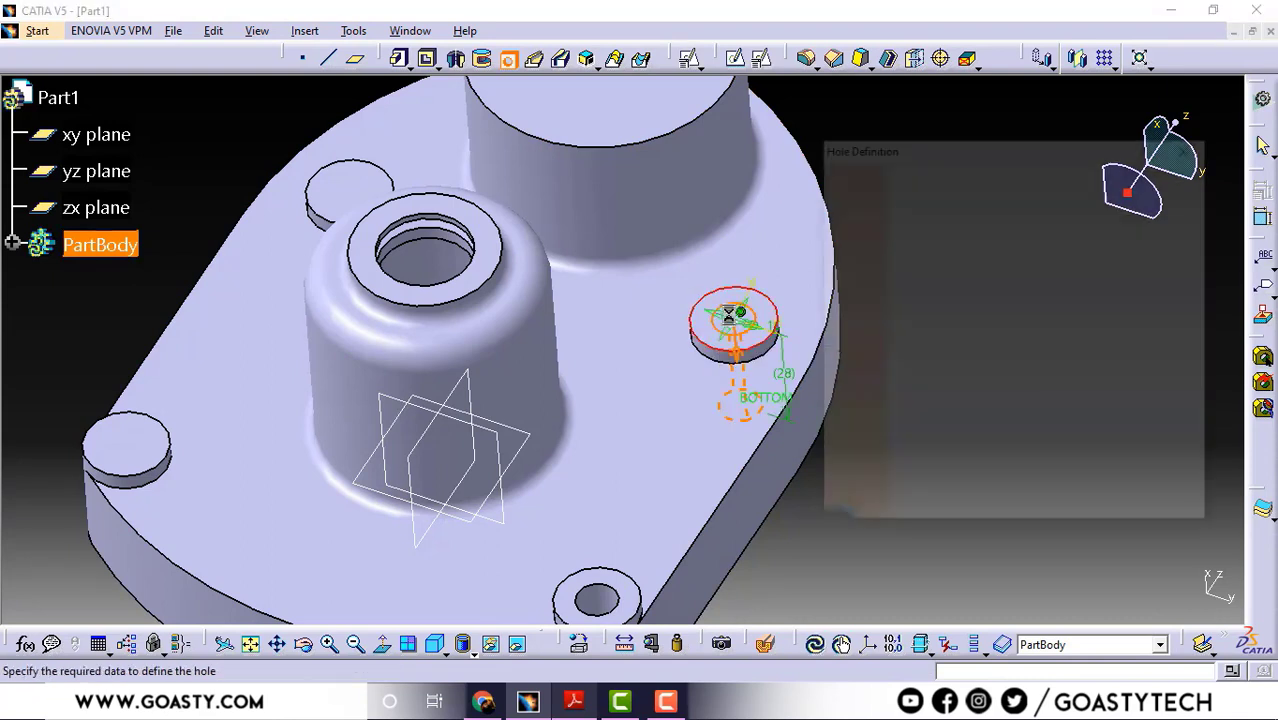
{"action": "left_click", "coordinate": [1030, 512]}
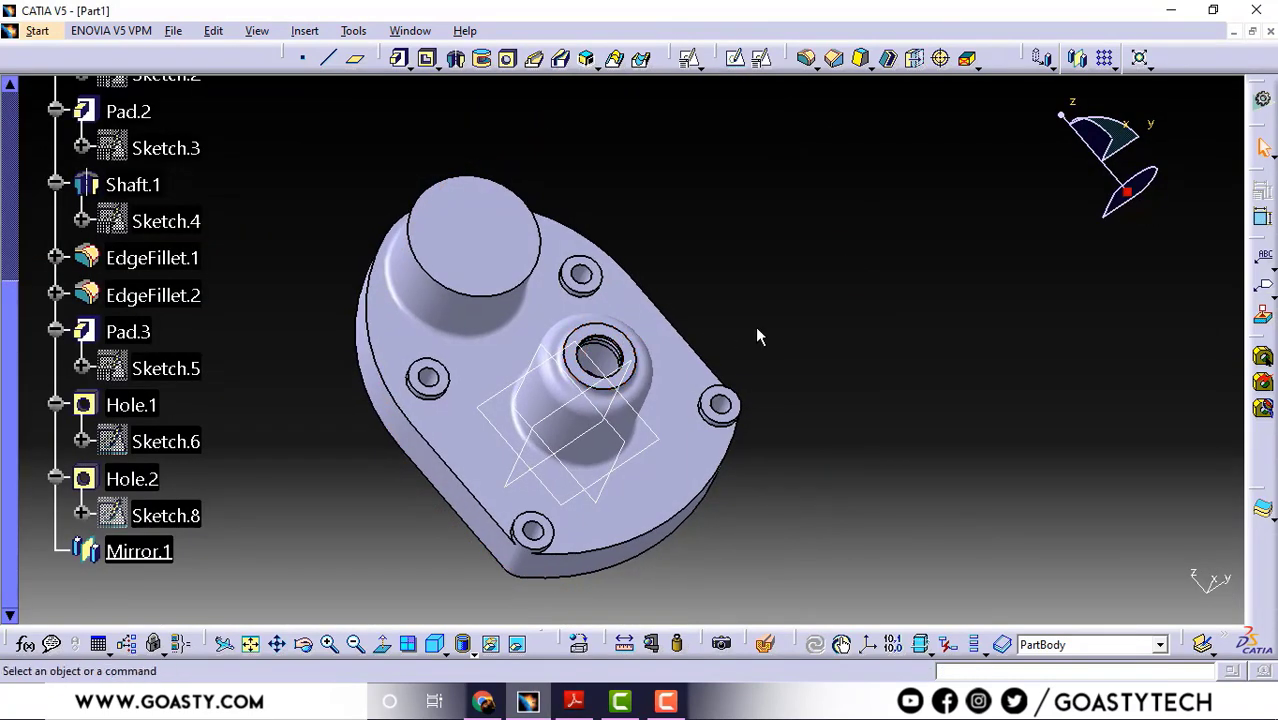
Check the R7 and R3.25 hole details and Section view D-D in the PDF, and start a hole on the plate's front face.
{"action": "left_click", "coordinate": [573, 701]}
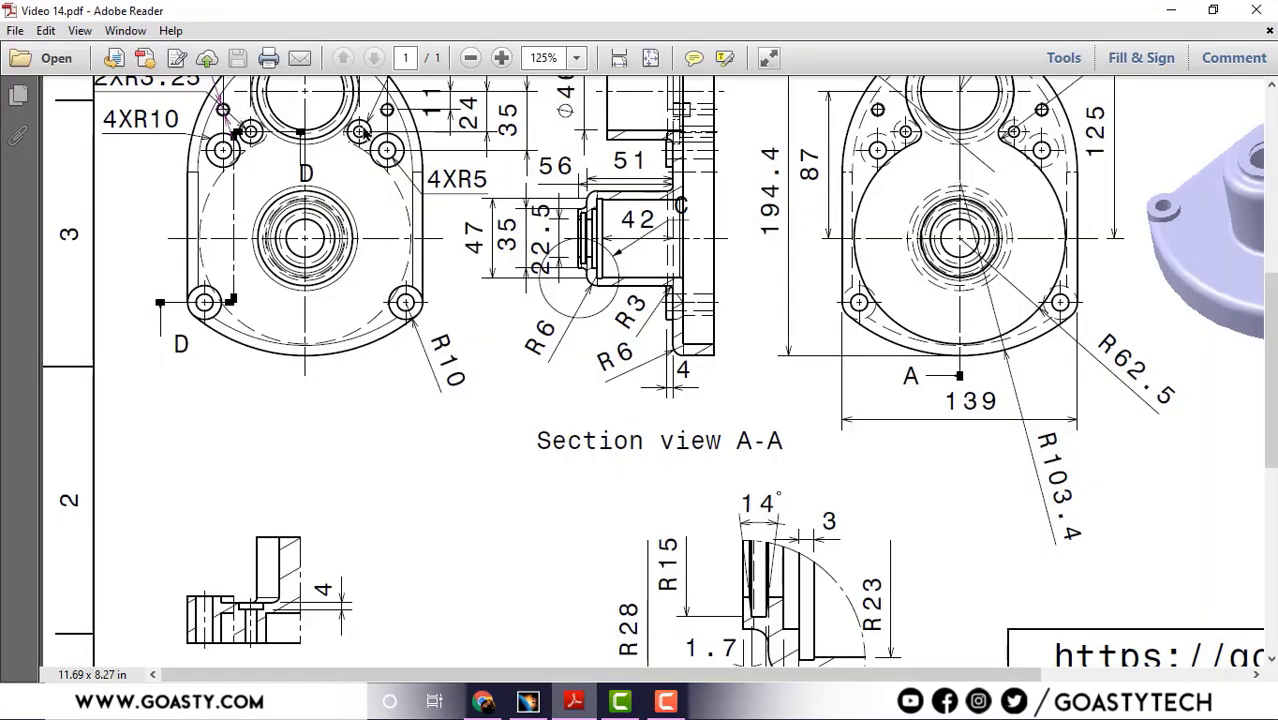
{"action": "scroll", "coordinate": [262, 235], "scroll_direction": "up", "scroll_amount": 3}
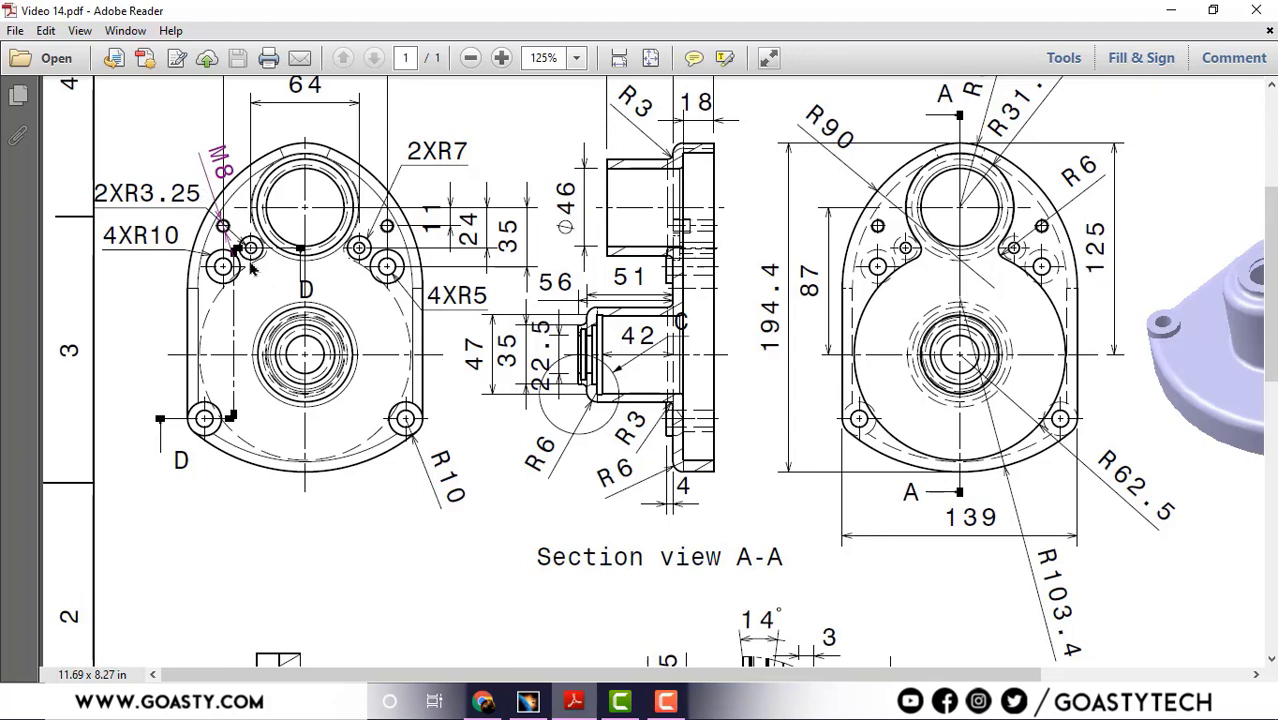
{"action": "scroll", "coordinate": [250, 250], "scroll_direction": "down", "scroll_amount": 7}
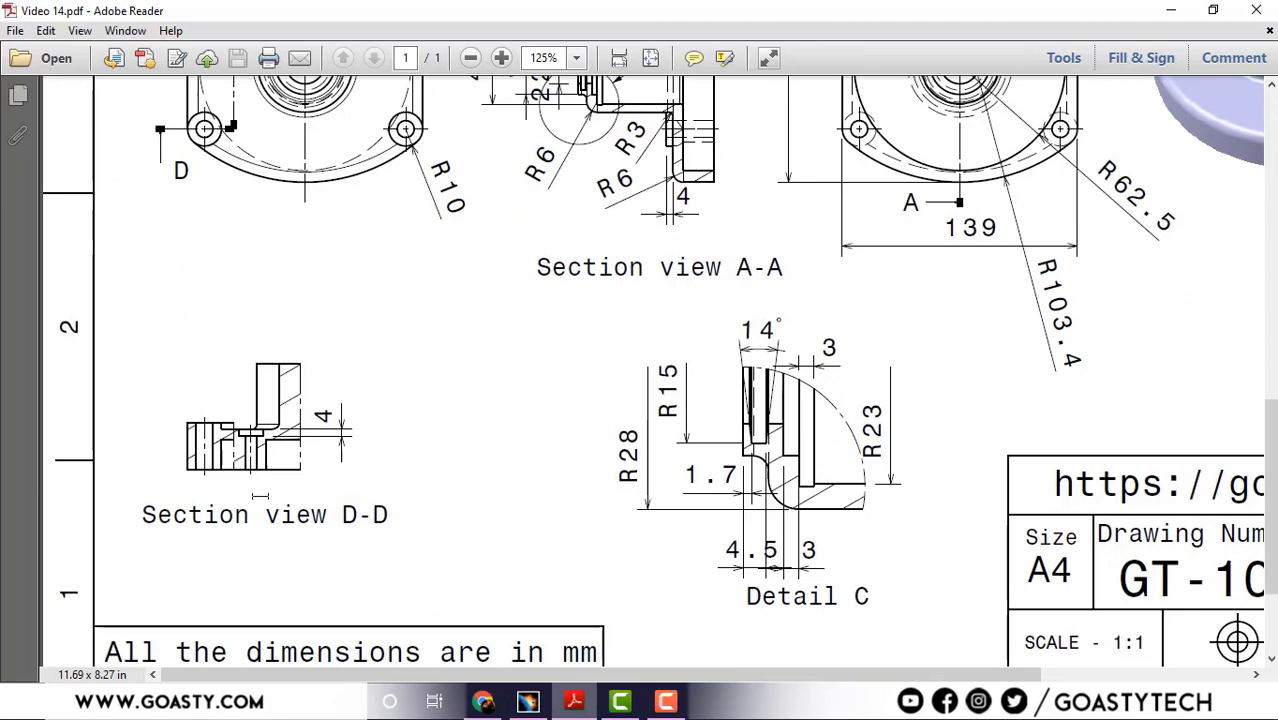
{"action": "scroll", "coordinate": [230, 420], "scroll_direction": "up", "scroll_amount": 8}
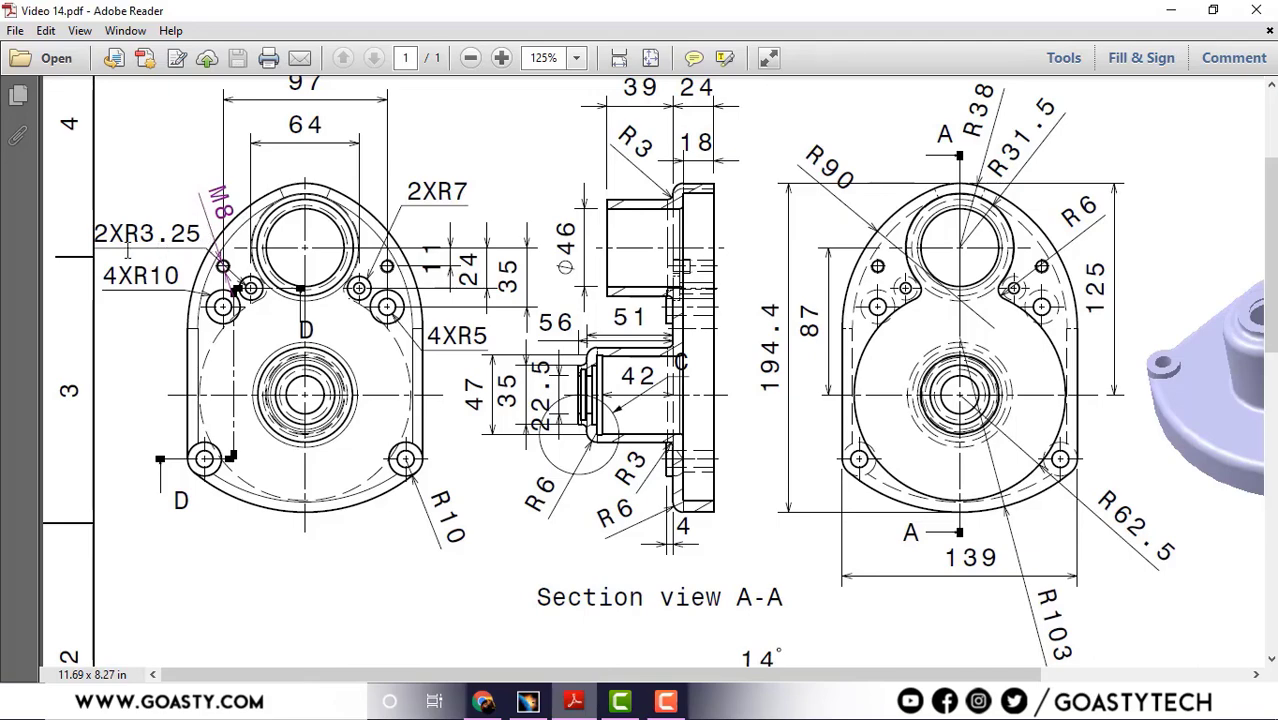
{"action": "scroll", "coordinate": [360, 260], "scroll_direction": "down", "scroll_amount": 10}
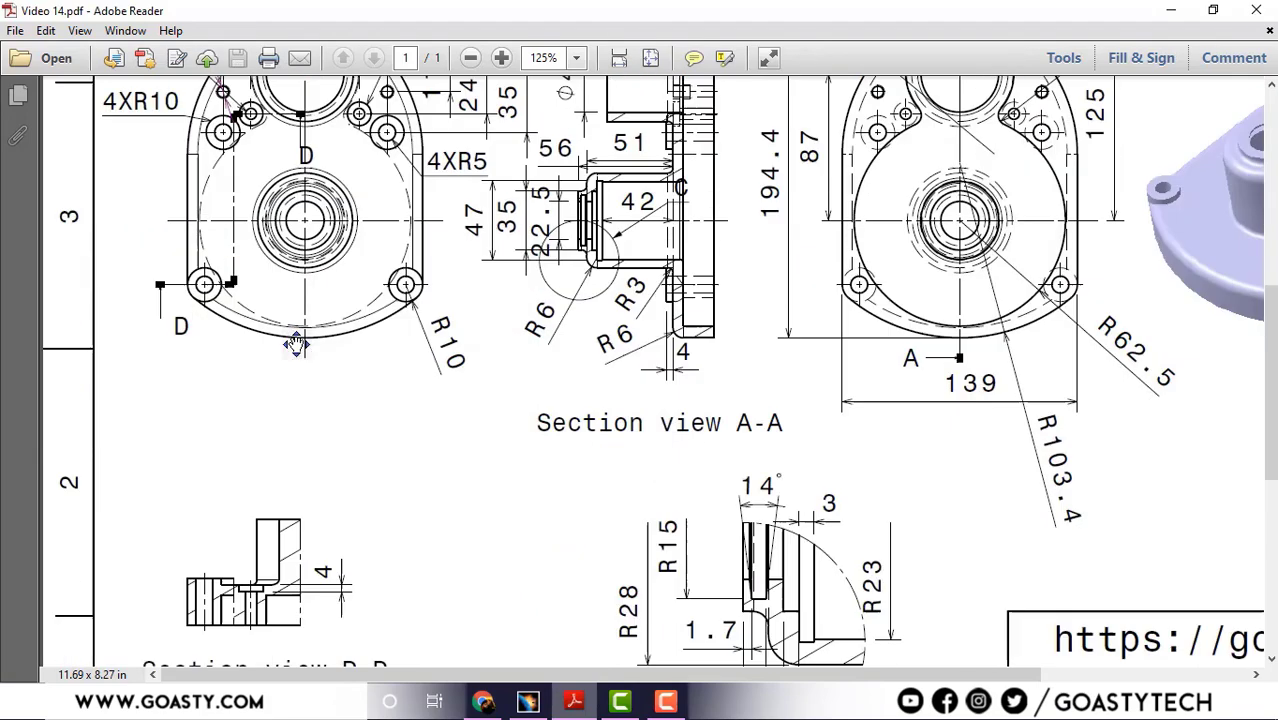
{"action": "left_click", "coordinate": [1171, 9]}
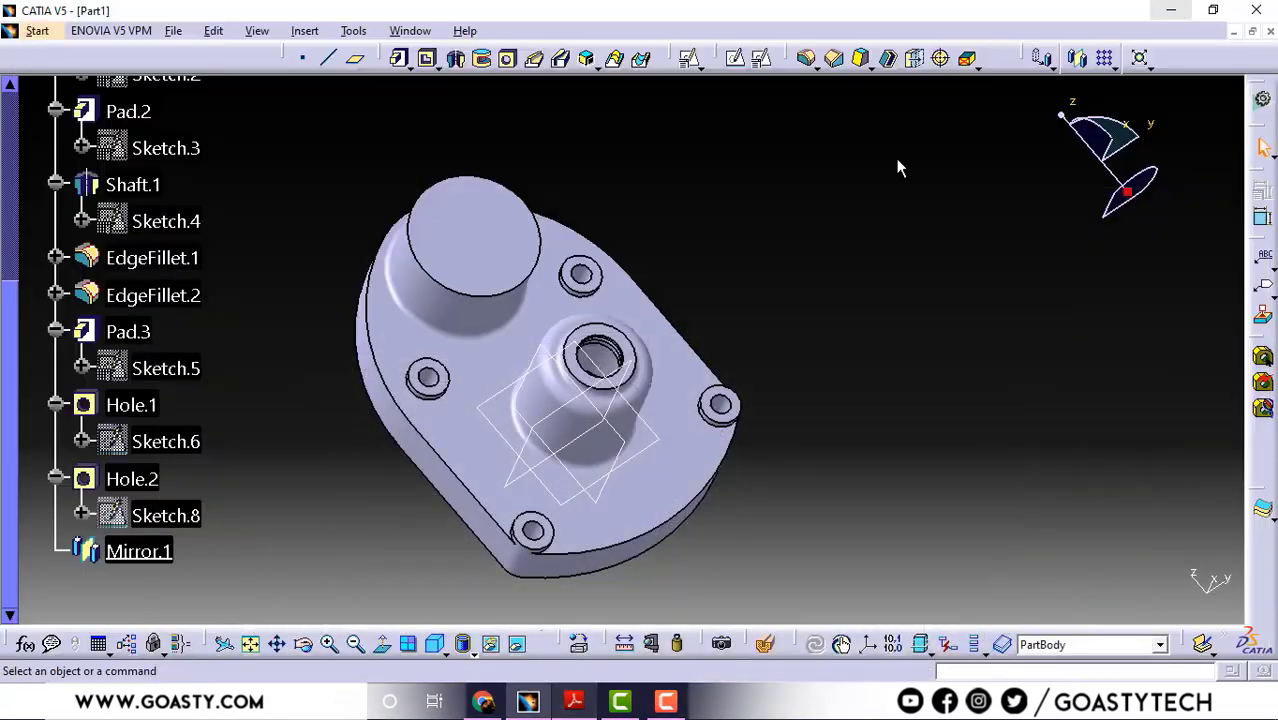
{"action": "left_click", "coordinate": [506, 58]}
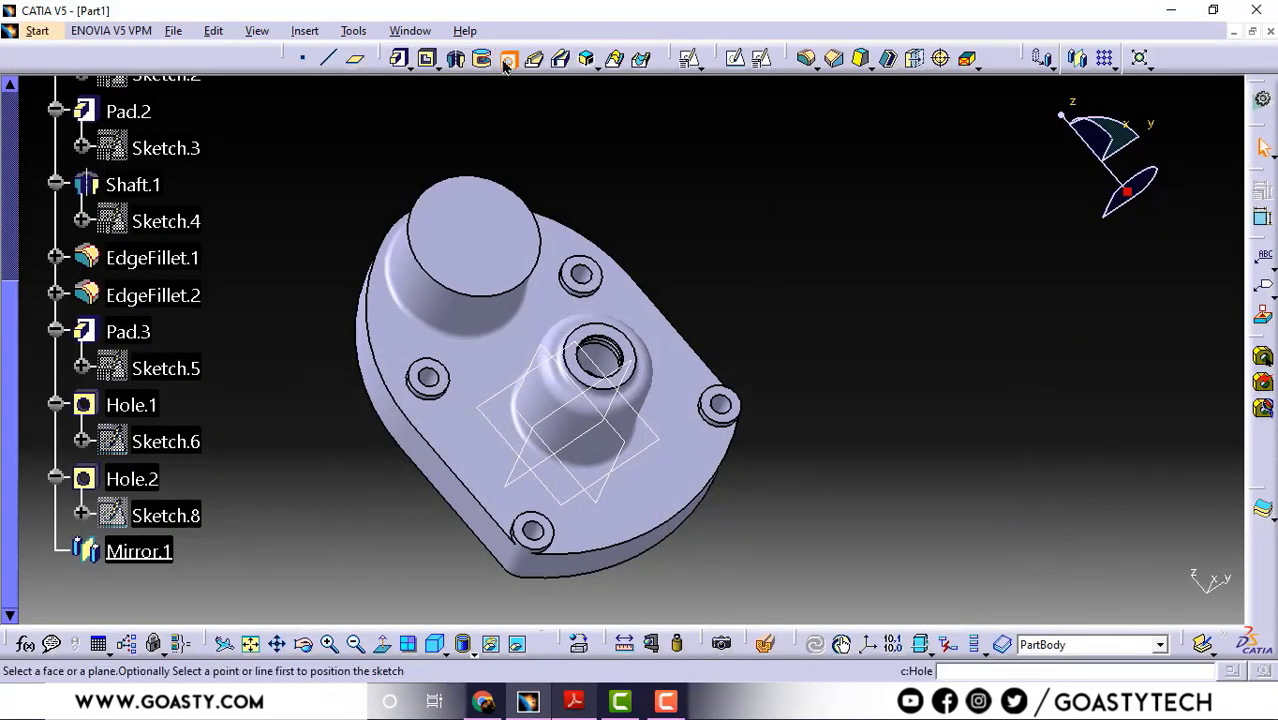
{"action": "left_click", "coordinate": [486, 367]}
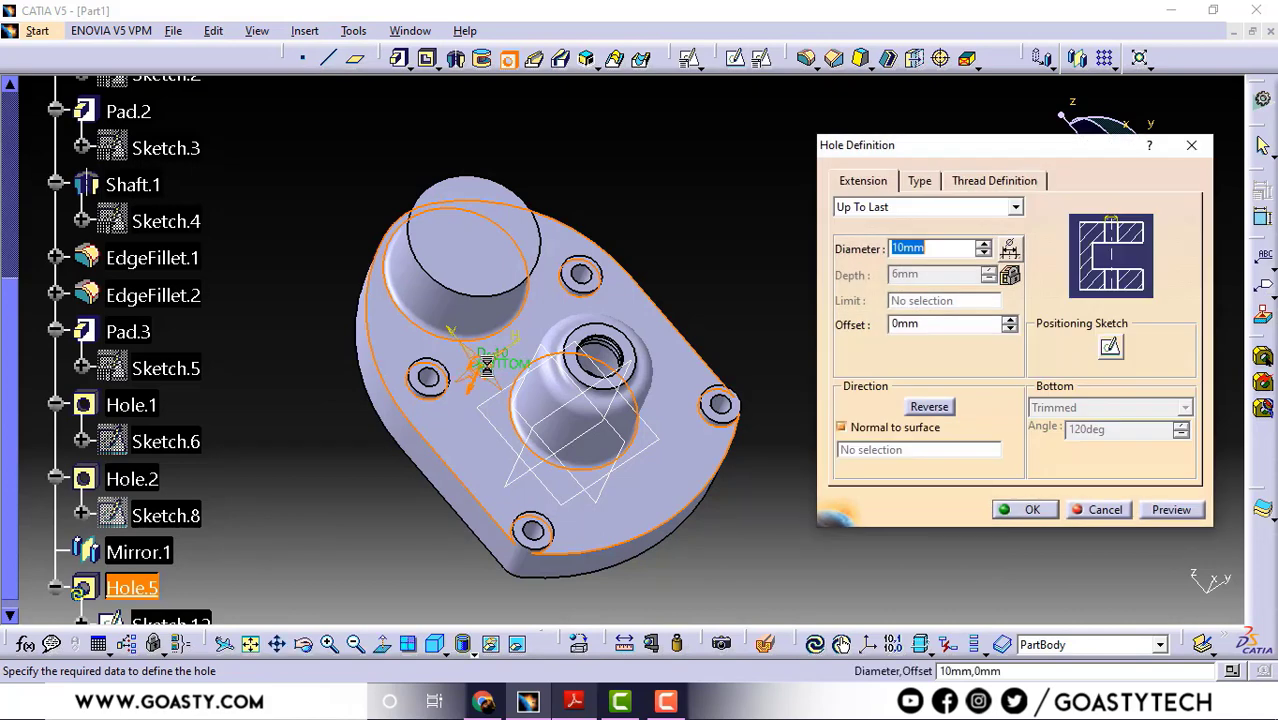
Set the hole type to Counterbored with a 14 mm counterbore diameter and 4 mm counterbore depth.
{"action": "left_click", "coordinate": [916, 183]}
{"action": "left_click", "coordinate": [913, 207]}
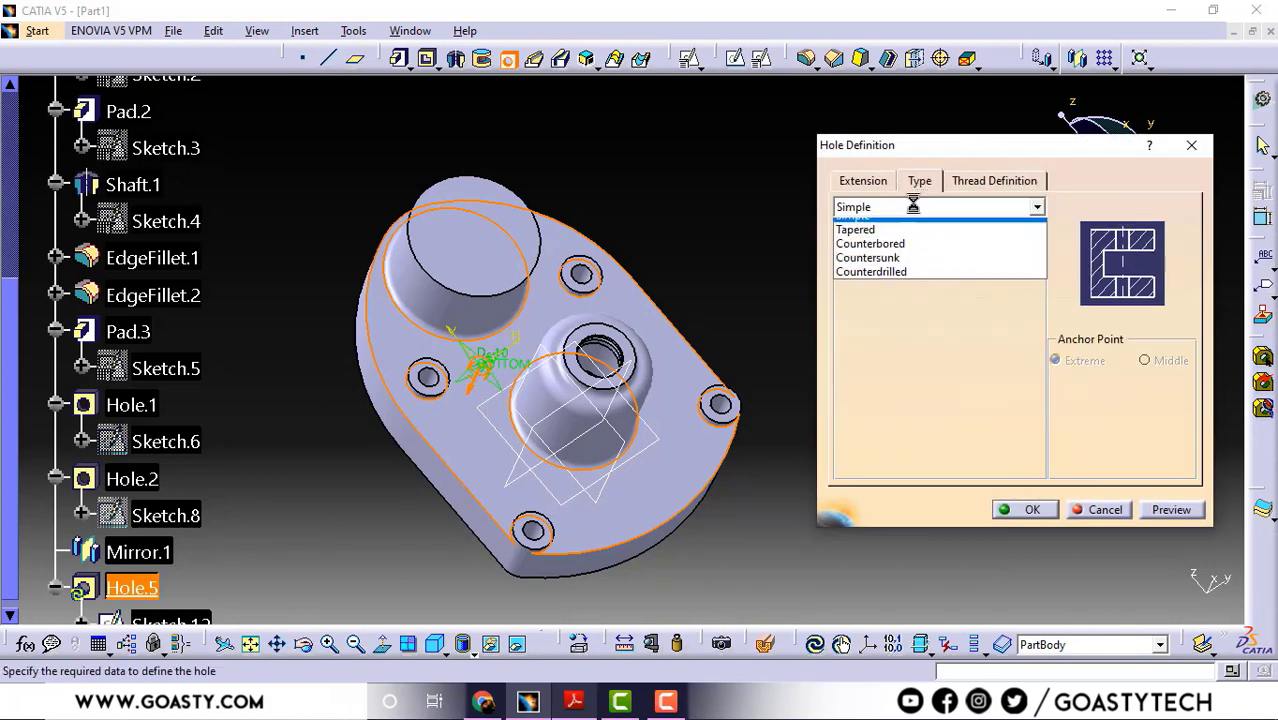
{"action": "left_click", "coordinate": [901, 255]}
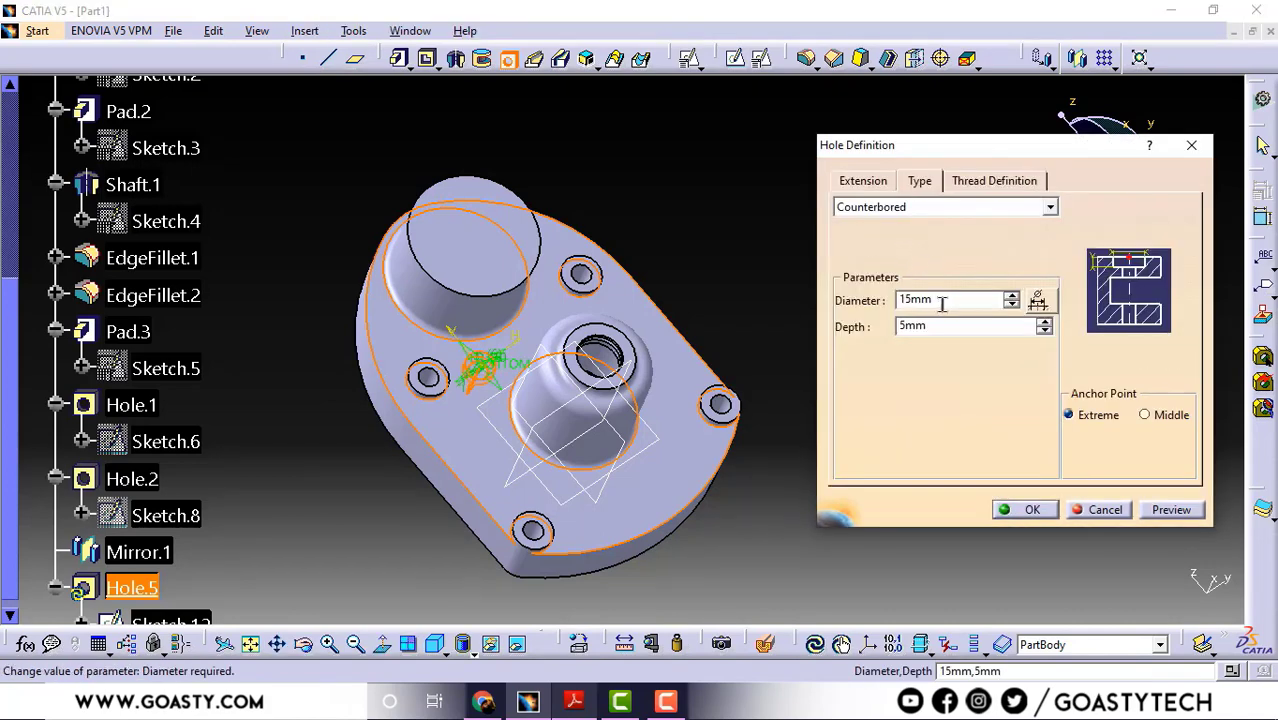
{"action": "double_click", "coordinate": [942, 304]}
{"action": "type", "text": "1"}
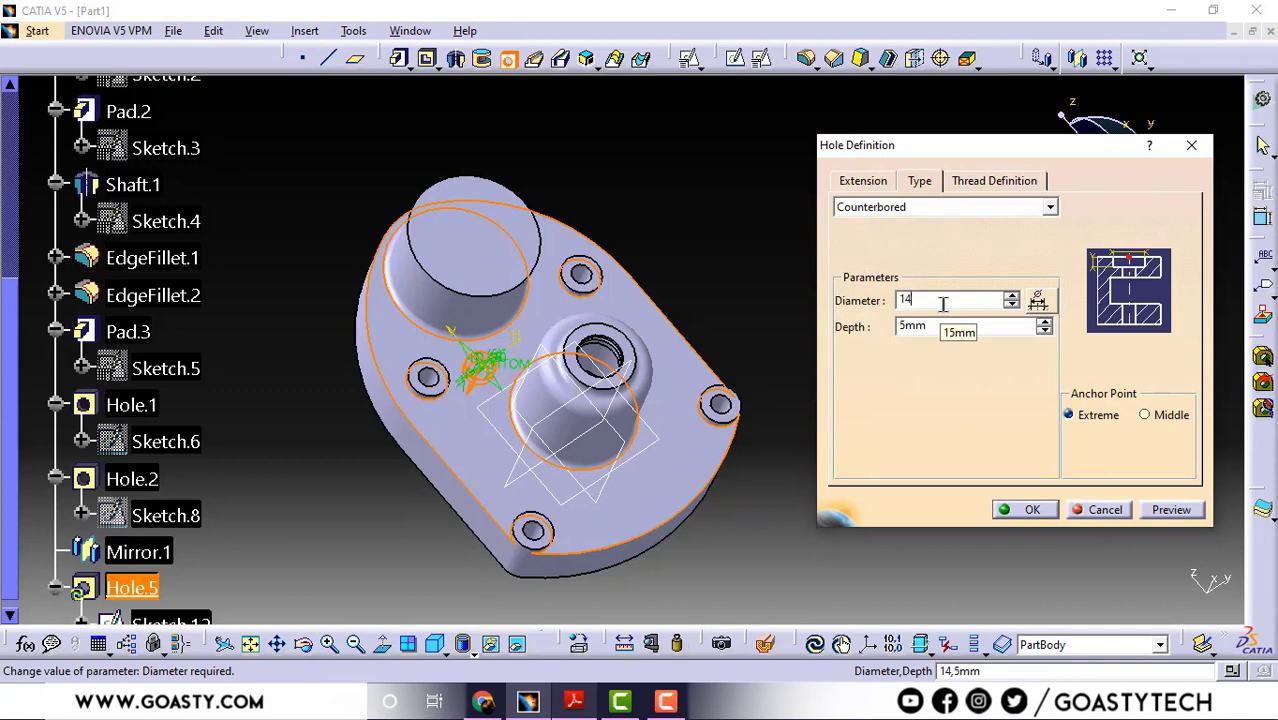
{"action": "type", "text": "4"}
{"action": "left_click", "coordinate": [955, 326]}
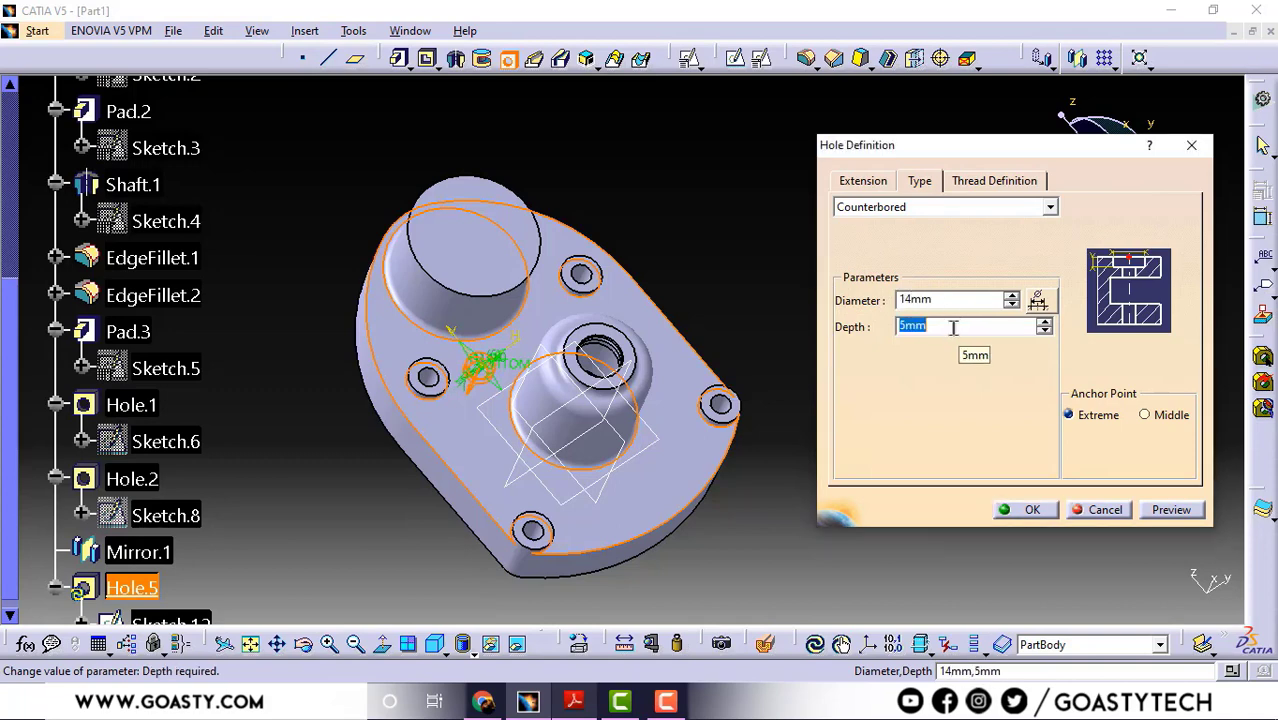
{"action": "type", "text": "4"}
{"action": "left_click", "coordinate": [976, 299]}
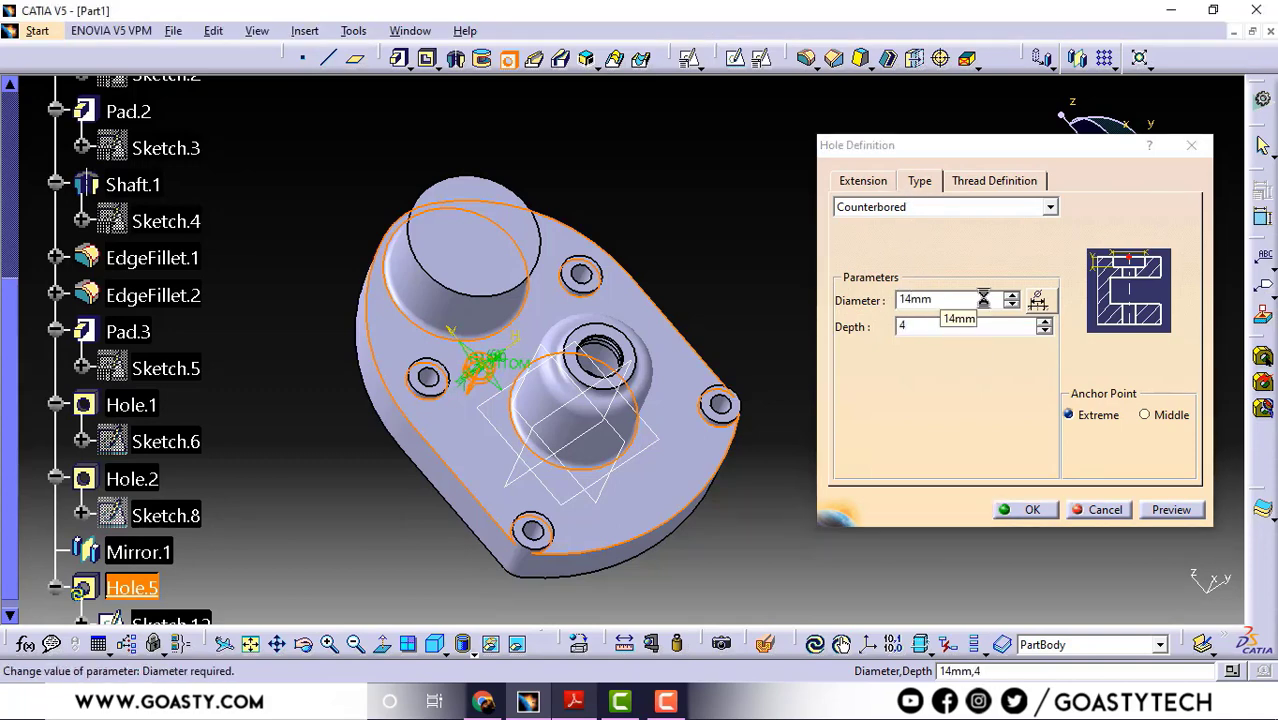
Set the counterbored hole's bore diameter to 6.5 mm, keep its Up To Last extension and preview it.
{"action": "left_click", "coordinate": [872, 183]}
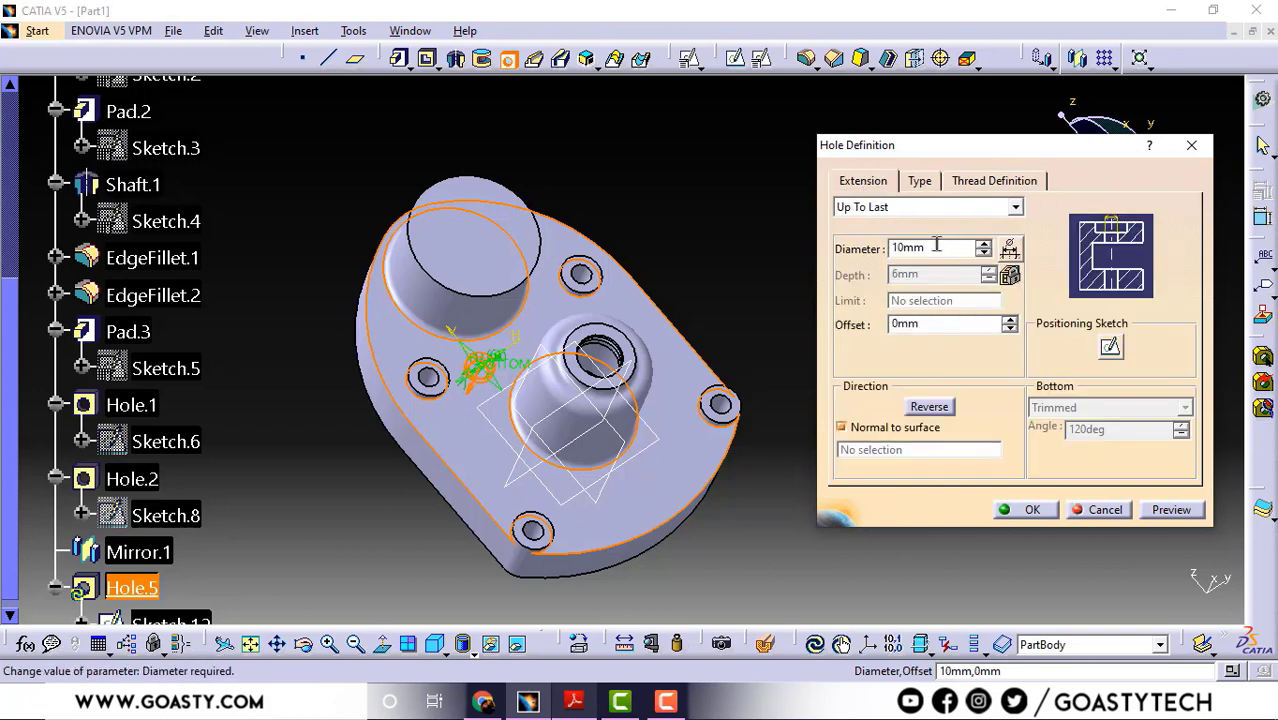
{"action": "type", "text": "6"}
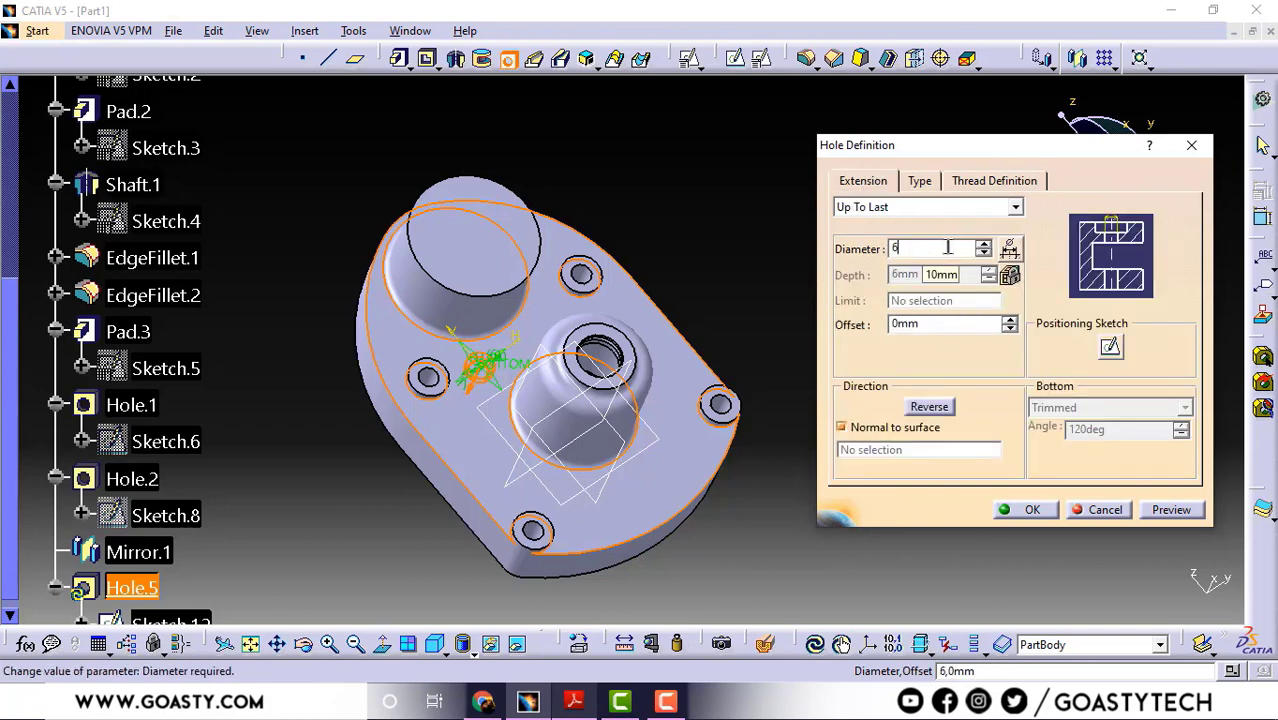
{"action": "type", "text": ".5"}
{"action": "key", "text": "Return"}
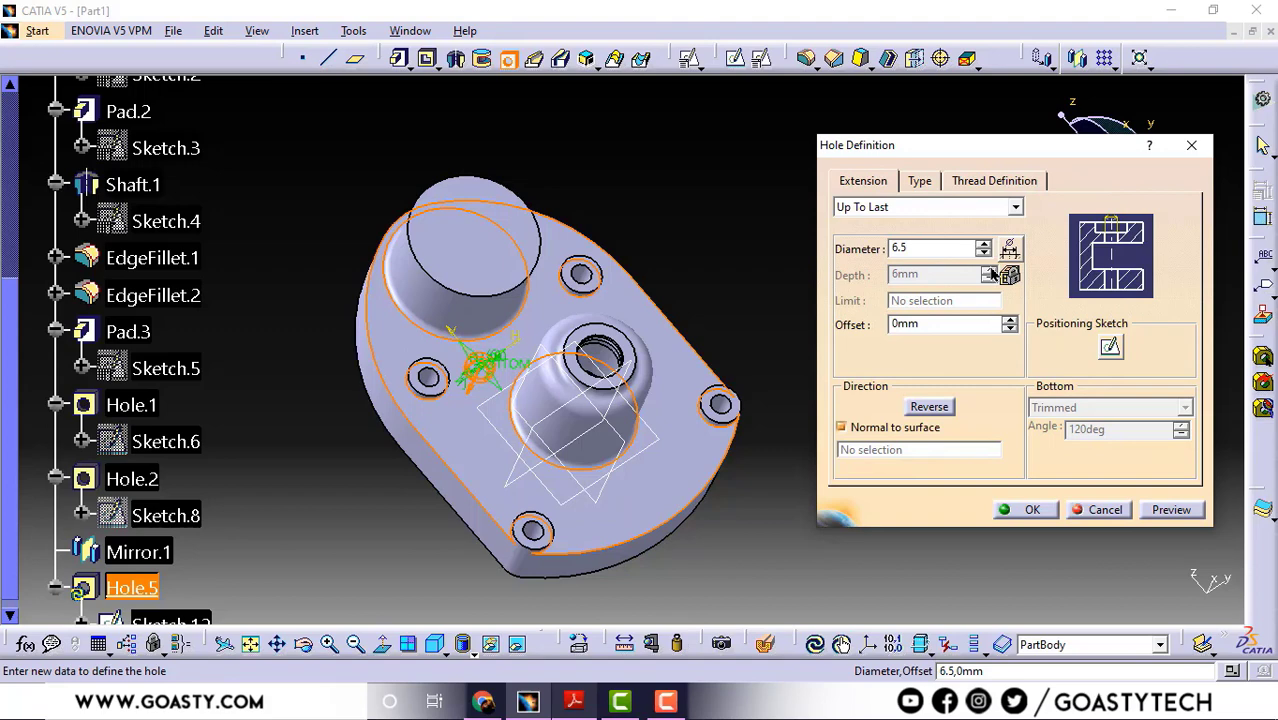
{"action": "left_click", "coordinate": [950, 210]}
{"action": "left_click", "coordinate": [948, 207]}
{"action": "left_click", "coordinate": [1160, 512]}
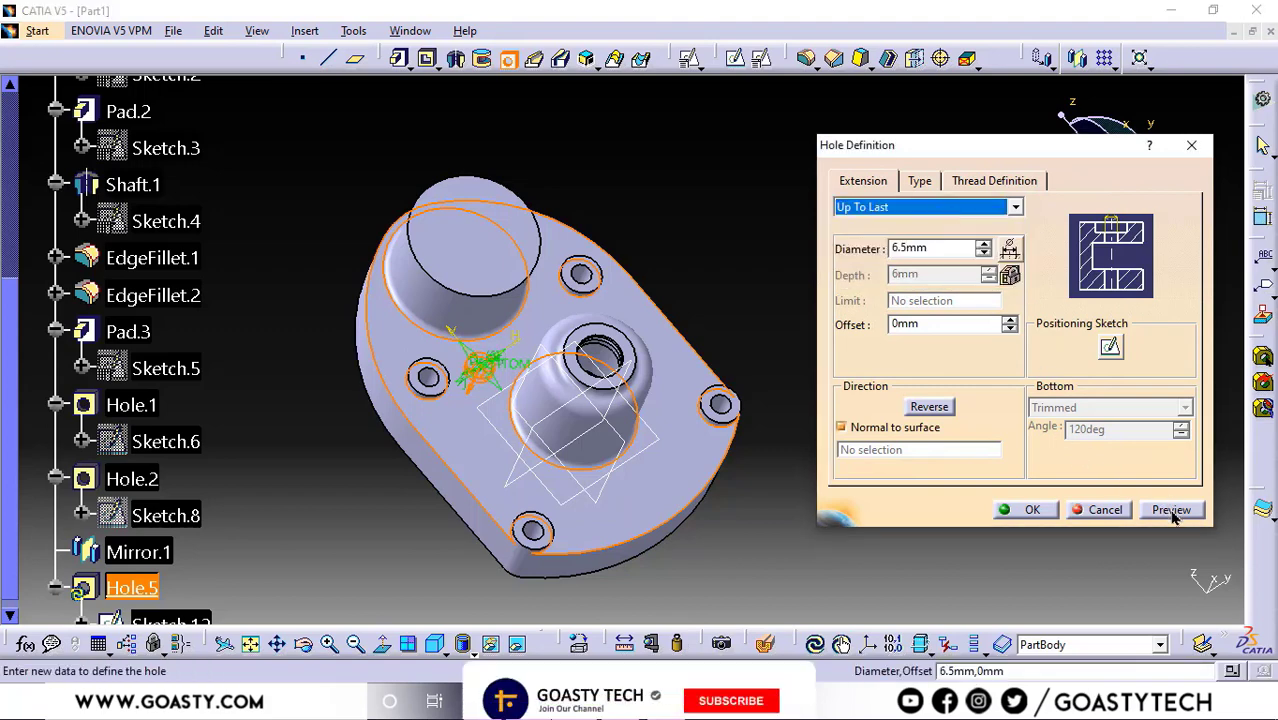
Switch the counterbored hole's extension to Blind, set its depth to 20 mm and preview it.
{"action": "middle_click_drag", "start_coordinate": [430, 360], "coordinate": [740, 150]}
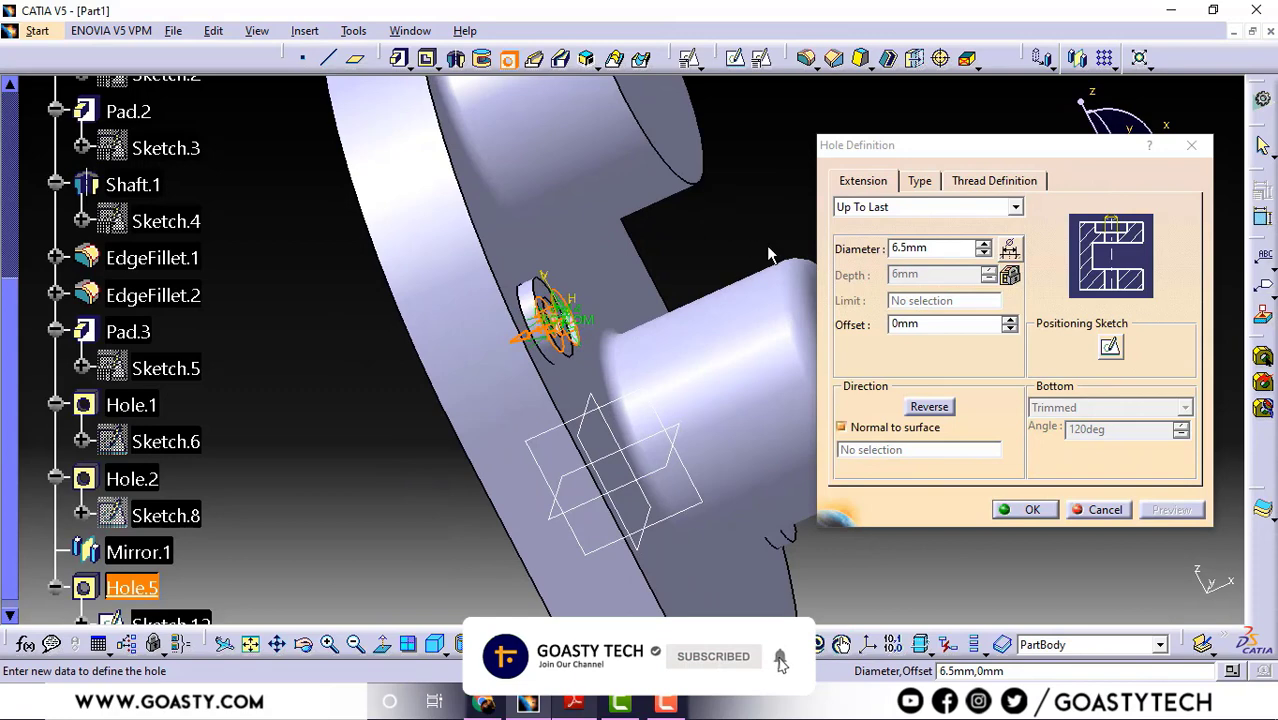
{"action": "left_click", "coordinate": [930, 209]}
{"action": "left_click", "coordinate": [893, 224]}
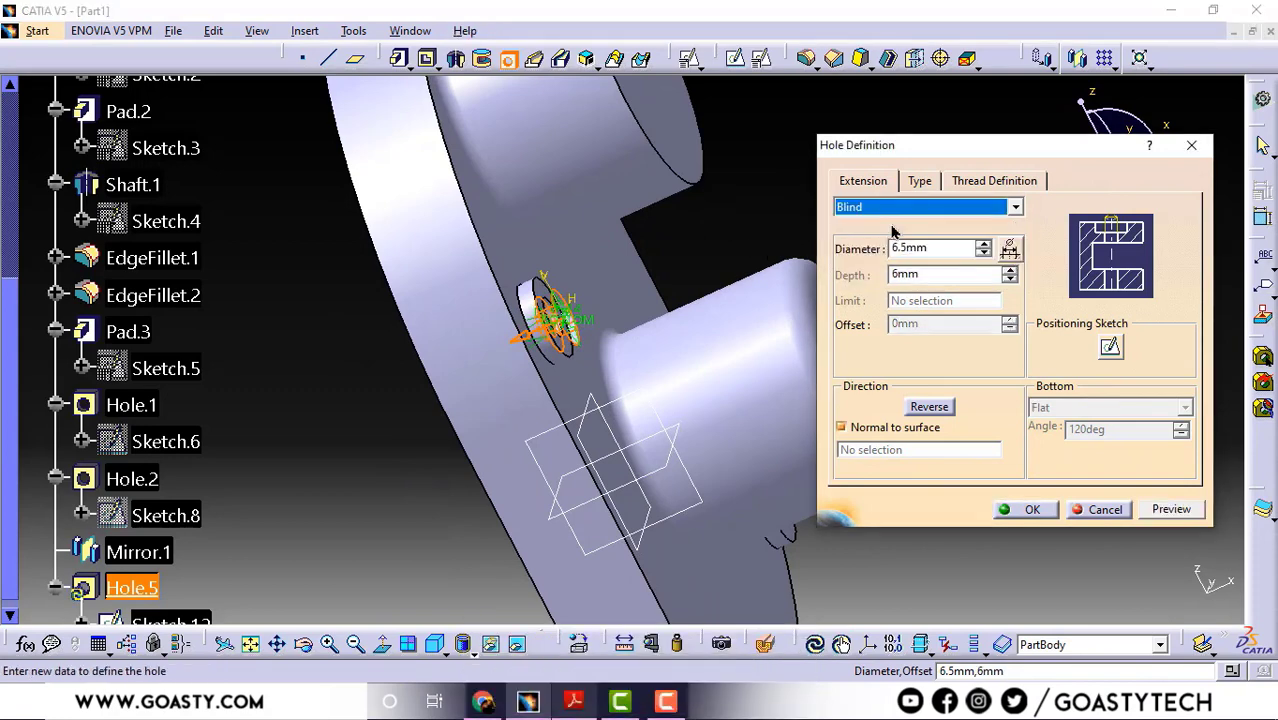
{"action": "left_click", "coordinate": [1010, 270]}
{"action": "left_click", "coordinate": [1010, 270]}
{"action": "left_click", "coordinate": [1010, 270]}
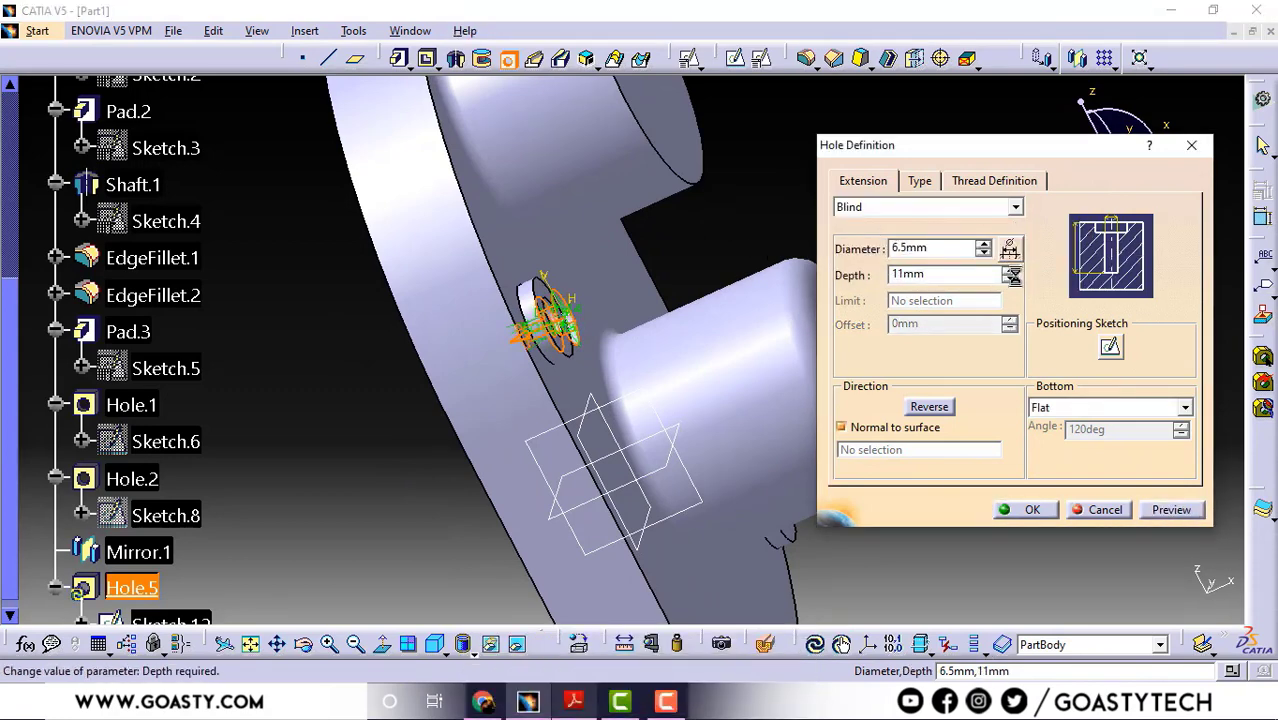
{"action": "left_click", "coordinate": [1011, 281]}
{"action": "left_click", "coordinate": [1011, 281]}
{"action": "left_click", "coordinate": [1011, 281]}
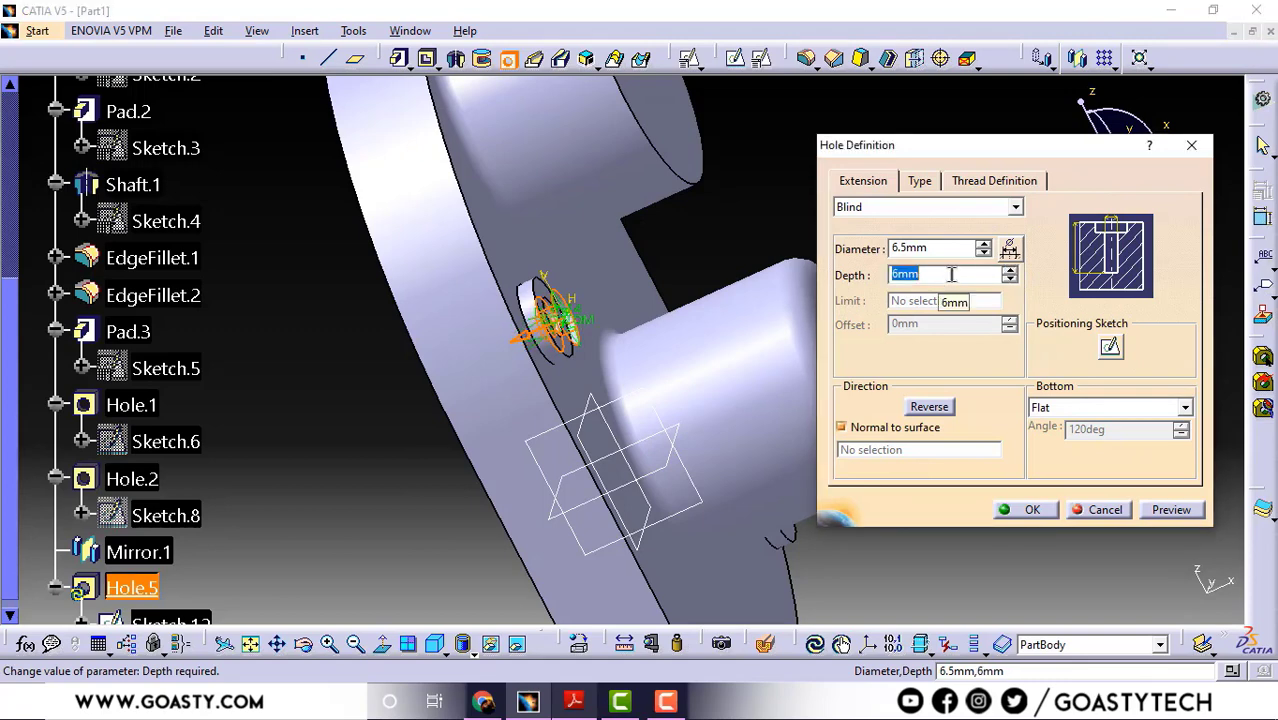
{"action": "type", "text": "0"}
{"action": "left_click", "coordinate": [1181, 511]}
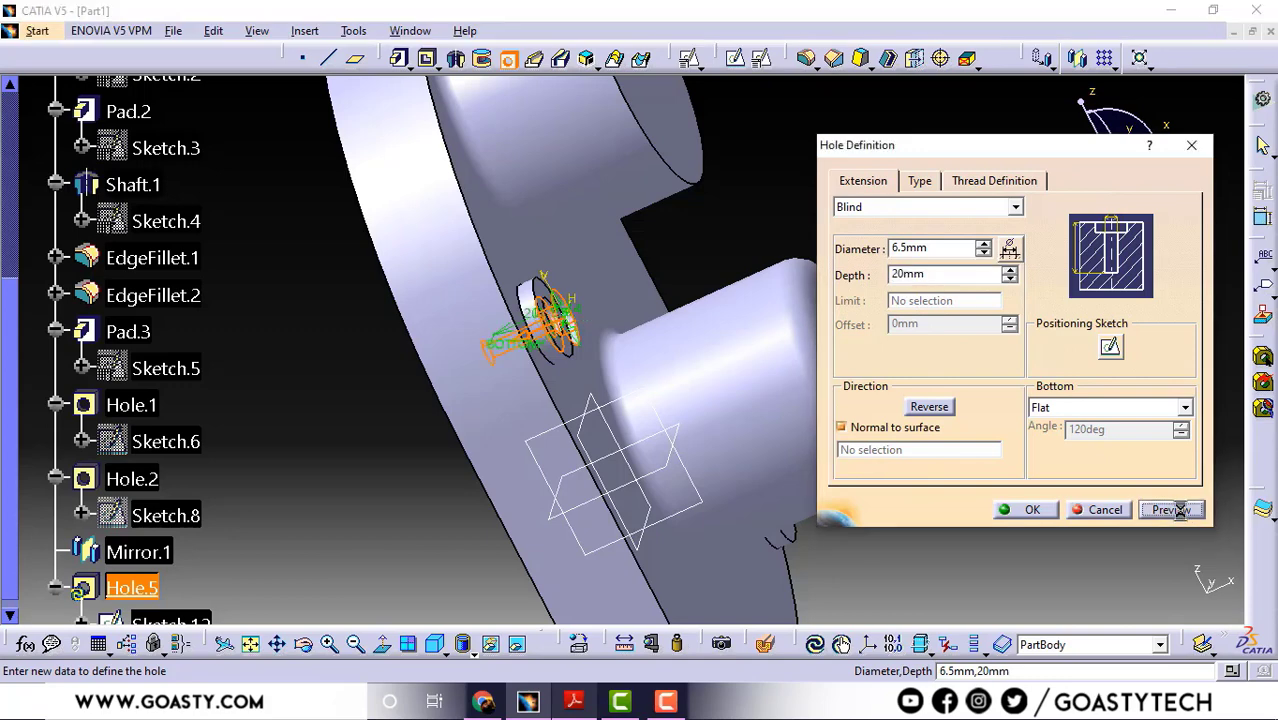
Set the counterbored hole's blind depth to 50 mm and preview it.
{"action": "double_click", "coordinate": [942, 279]}
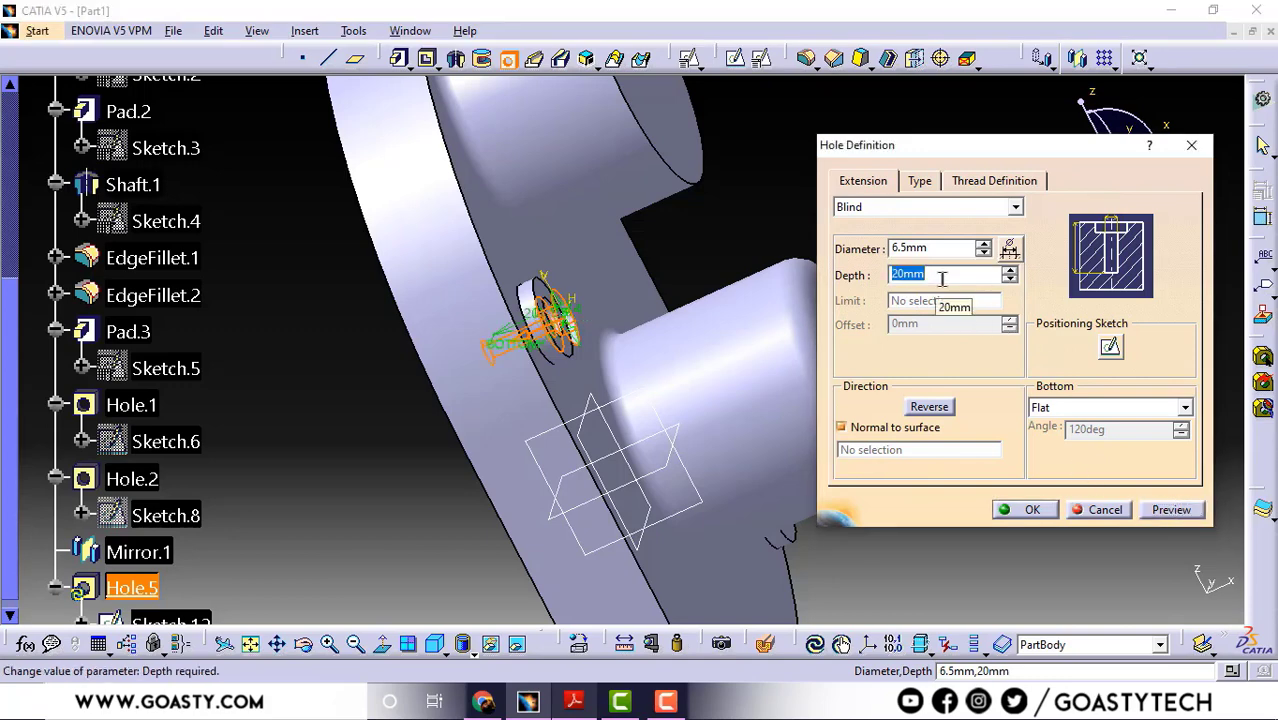
{"action": "type", "text": "50"}
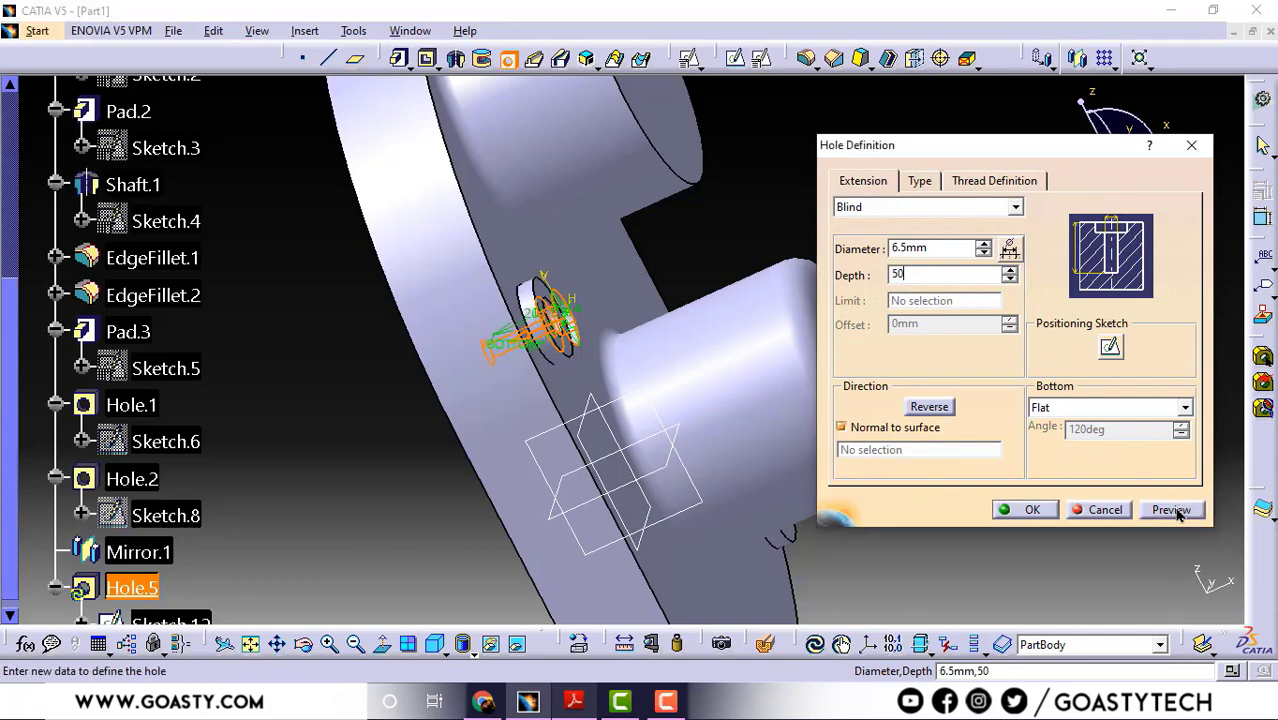
{"action": "left_click", "coordinate": [1178, 513]}
{"action": "middle_click_drag", "start_coordinate": [485, 294], "coordinate": [493, 330]}
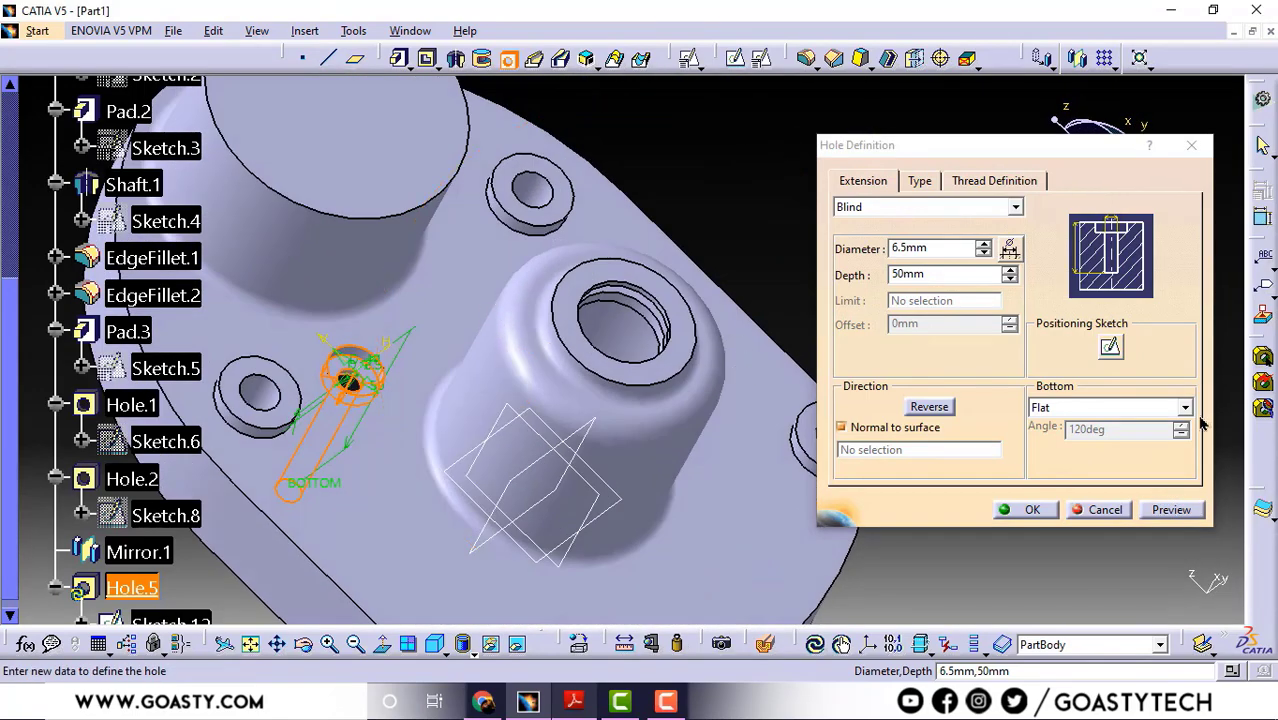
In the hole's positioning sketch, project the large cylinder's circular edge and draw a horizontal infinite line through its centre.
{"action": "left_click", "coordinate": [1112, 350]}
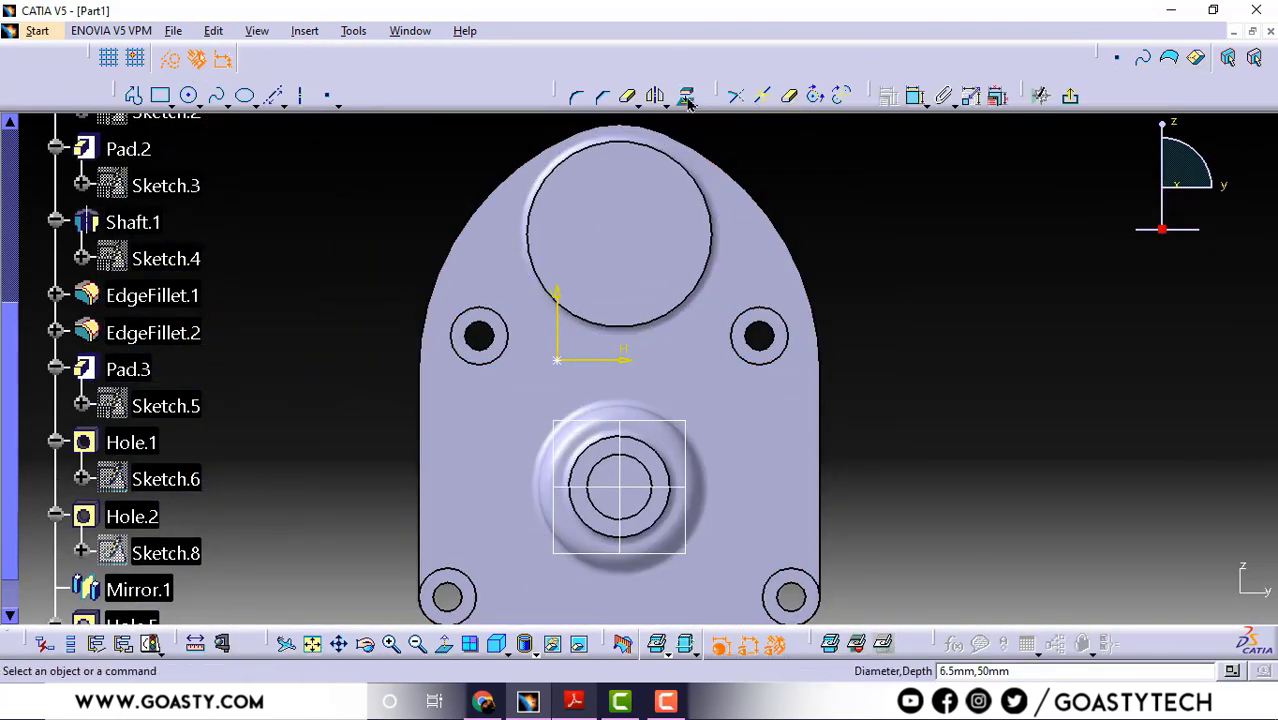
{"action": "left_click", "coordinate": [695, 202]}
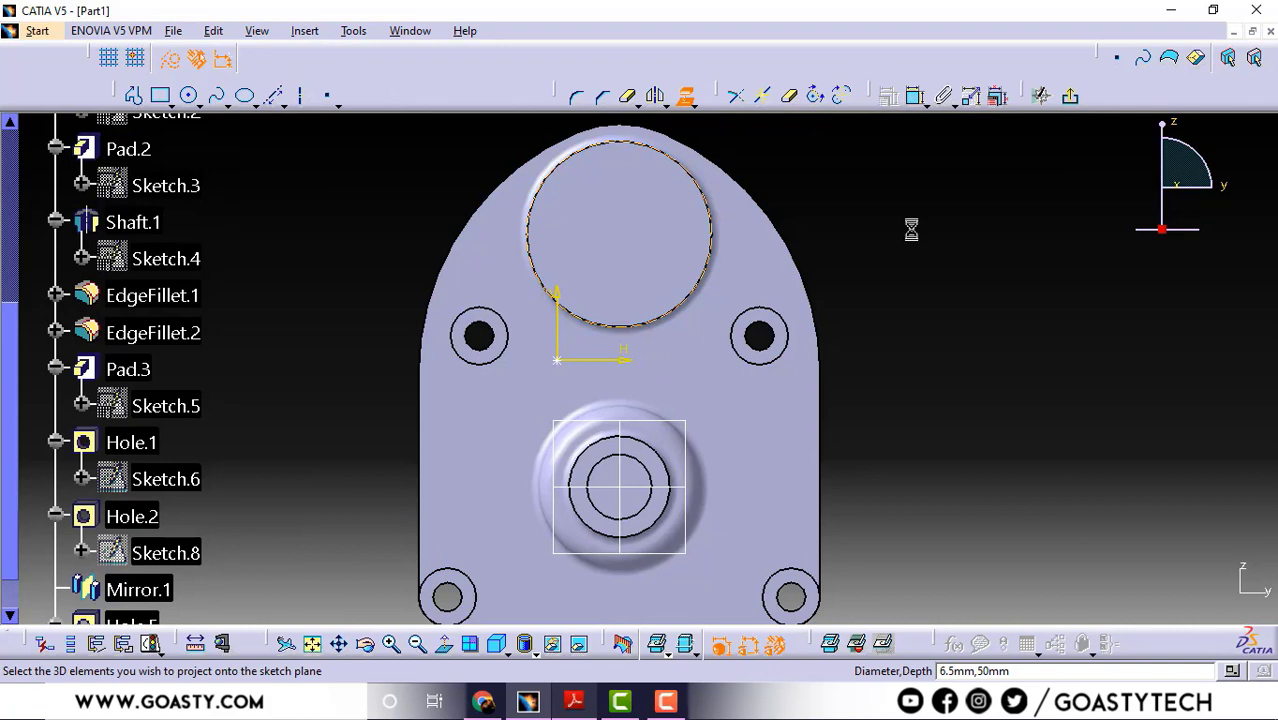
{"action": "left_click", "coordinate": [283, 100]}
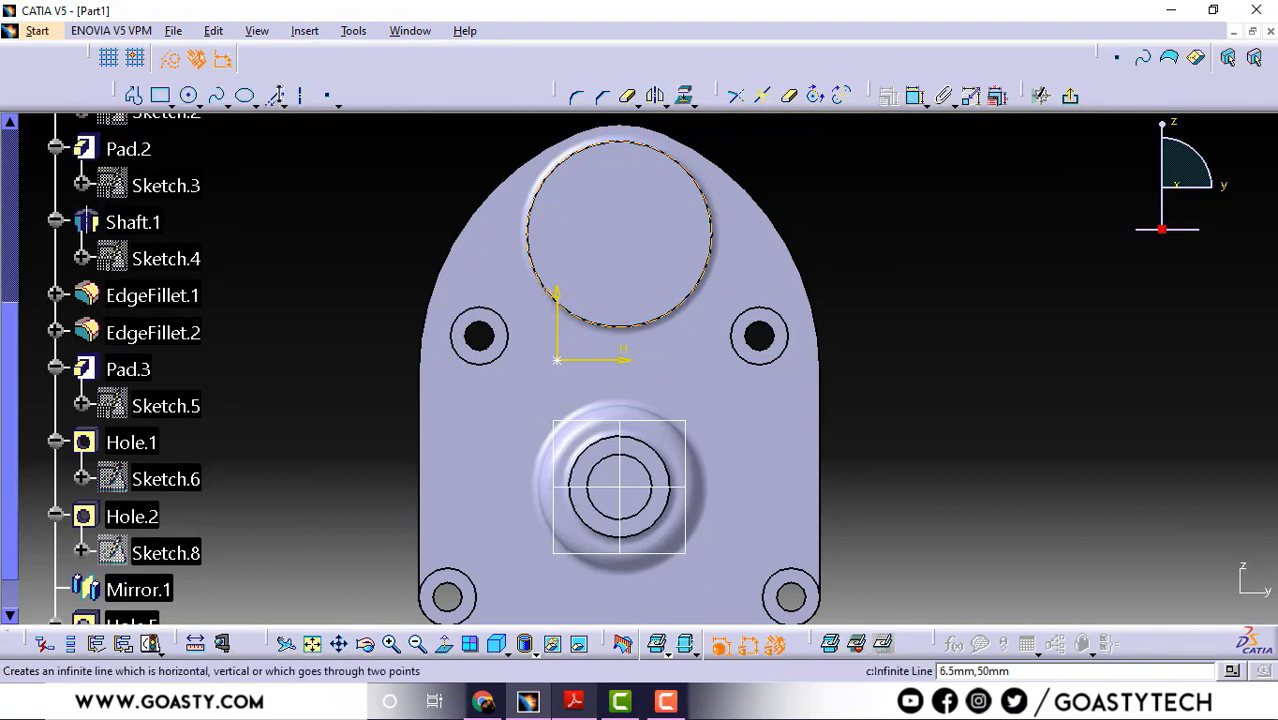
{"action": "left_click", "coordinate": [280, 96]}
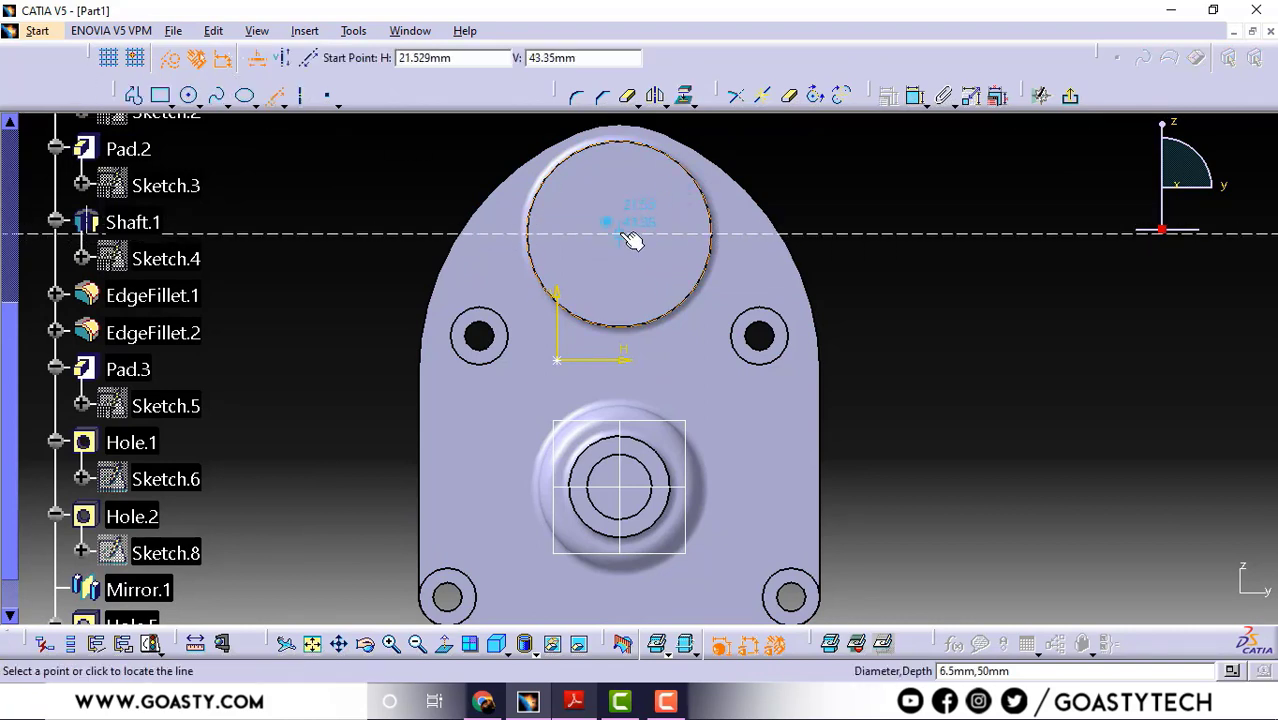
{"action": "left_click", "coordinate": [624, 234]}
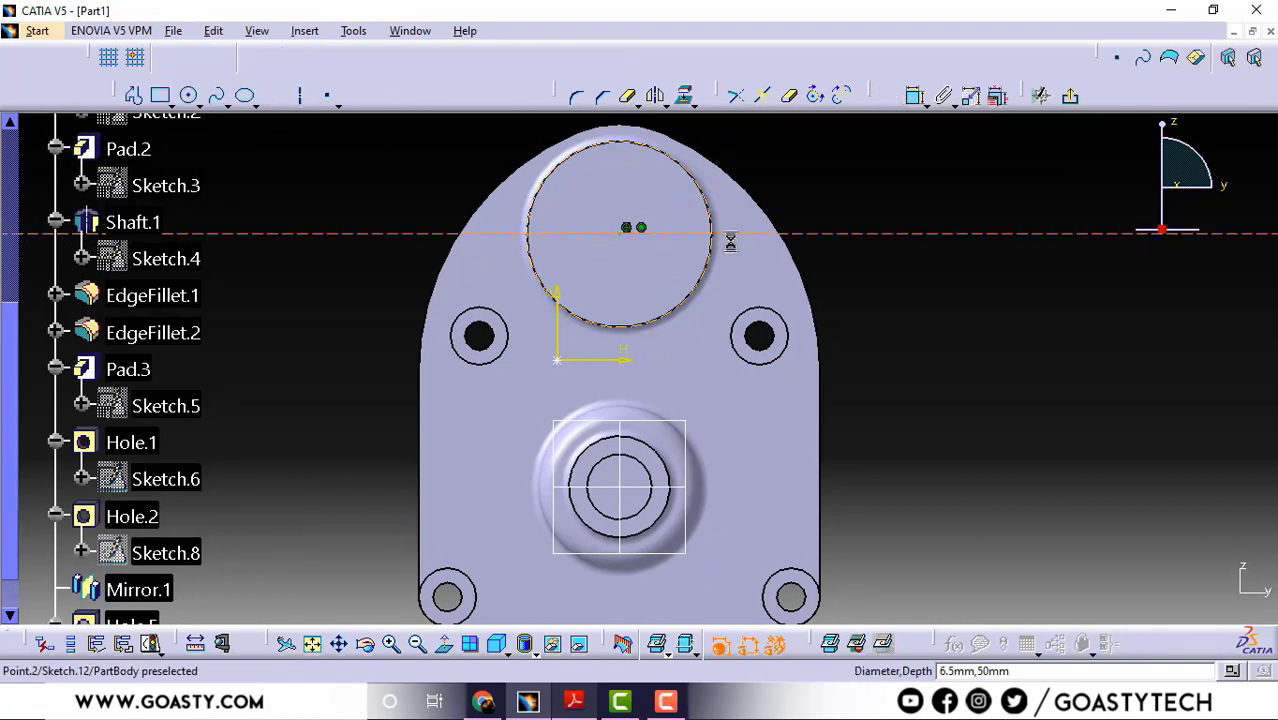
Dimension the hole centre vertically from the horizontal line, check its offset in the PDF drawing and set the distance to 24 mm.
{"action": "left_click", "coordinate": [917, 98]}
{"action": "left_click", "coordinate": [607, 234]}
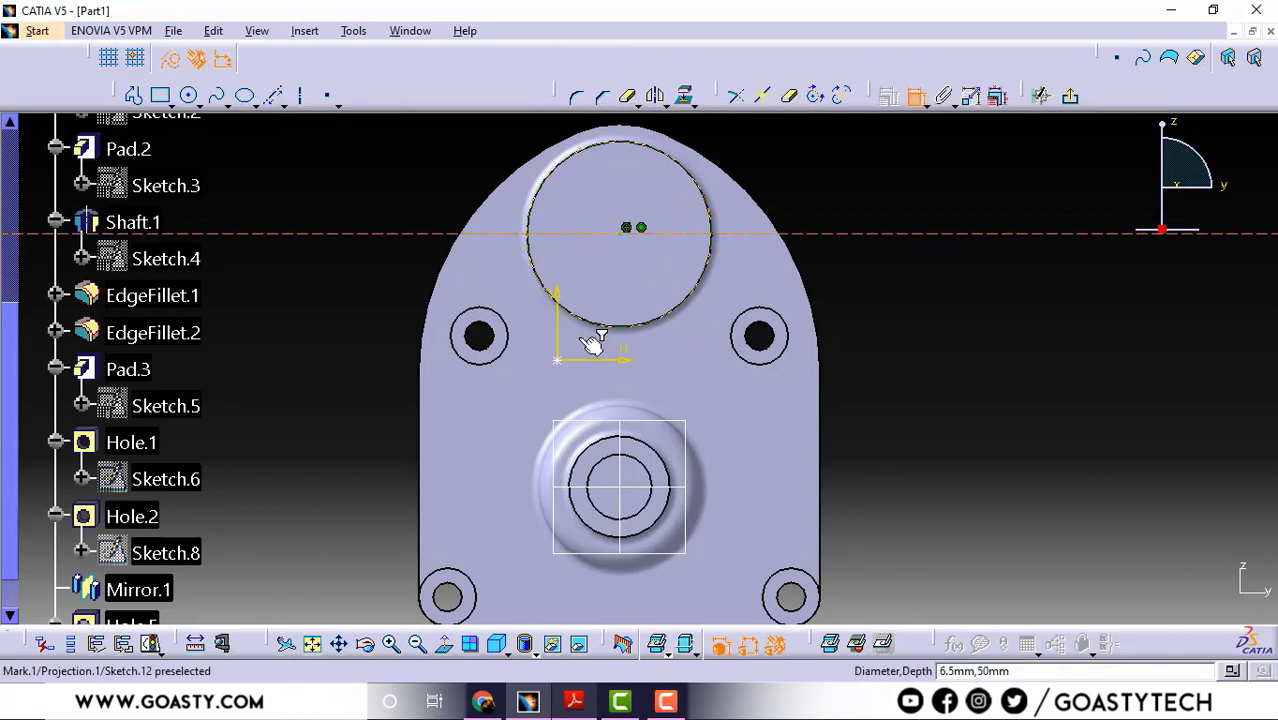
{"action": "left_click", "coordinate": [580, 360]}
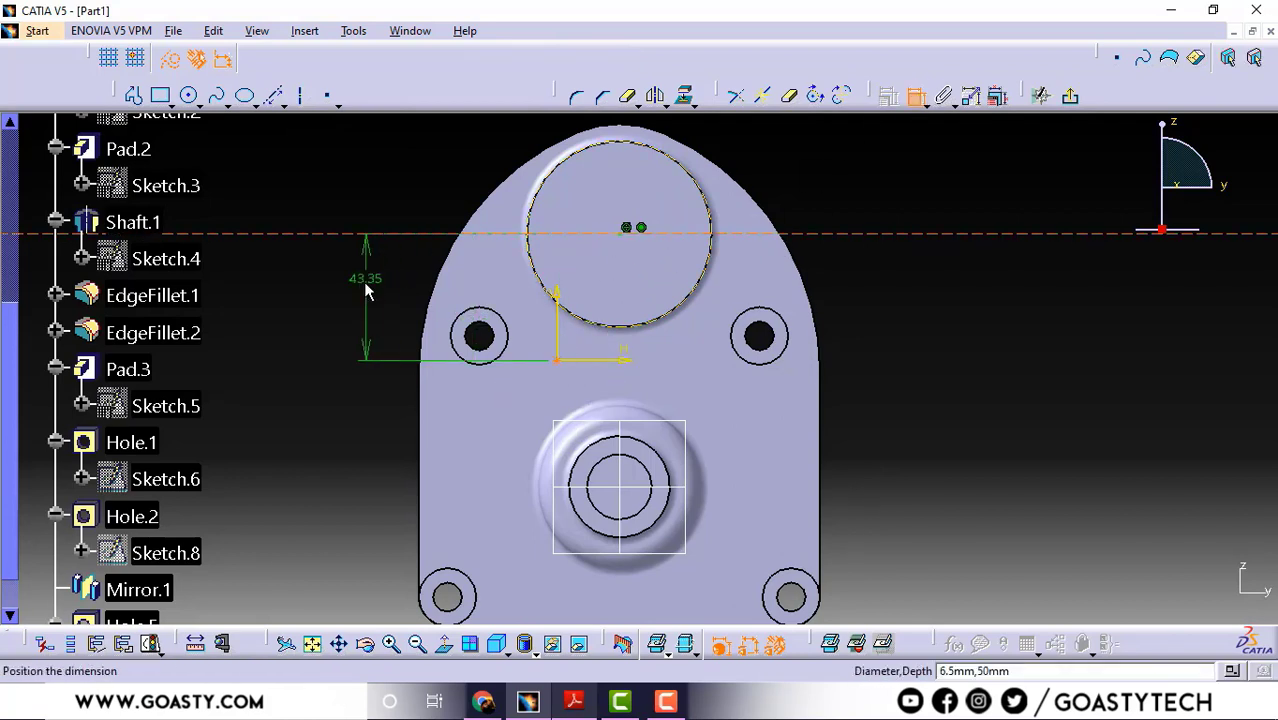
{"action": "left_click", "coordinate": [365, 285]}
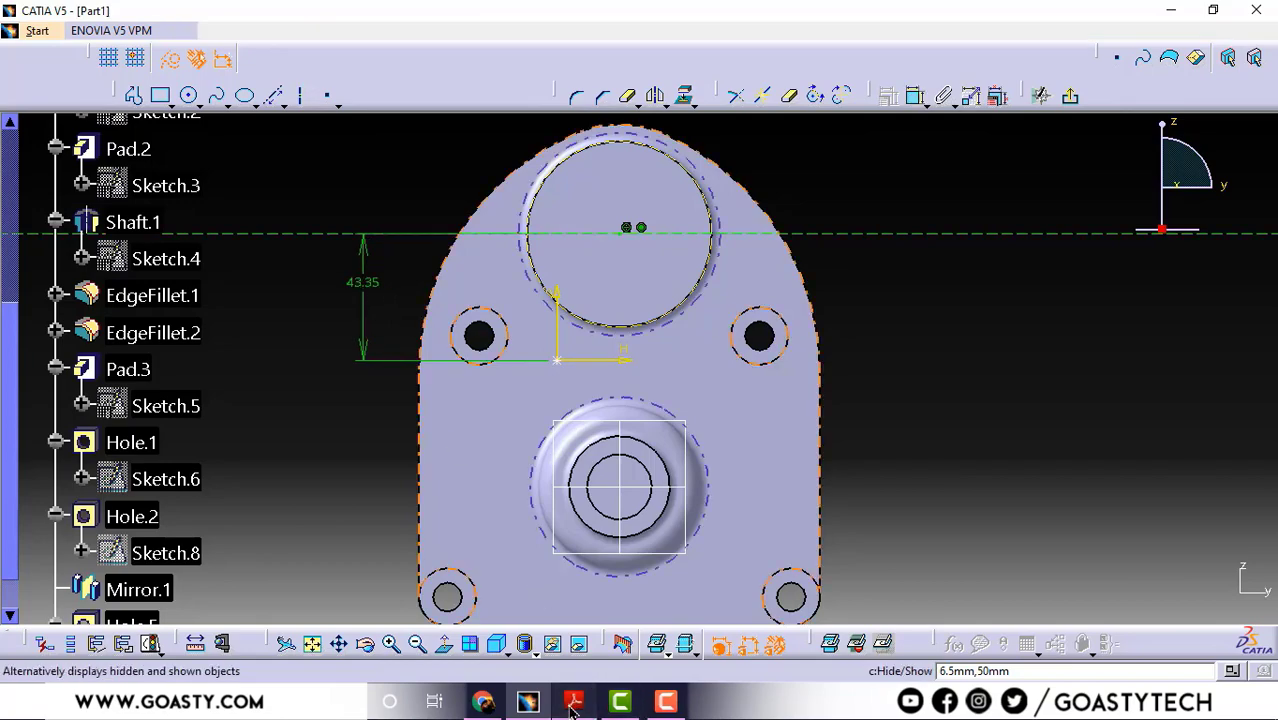
{"action": "left_click", "coordinate": [573, 708]}
{"action": "scroll", "coordinate": [500, 296], "scroll_direction": "up", "scroll_amount": 5}
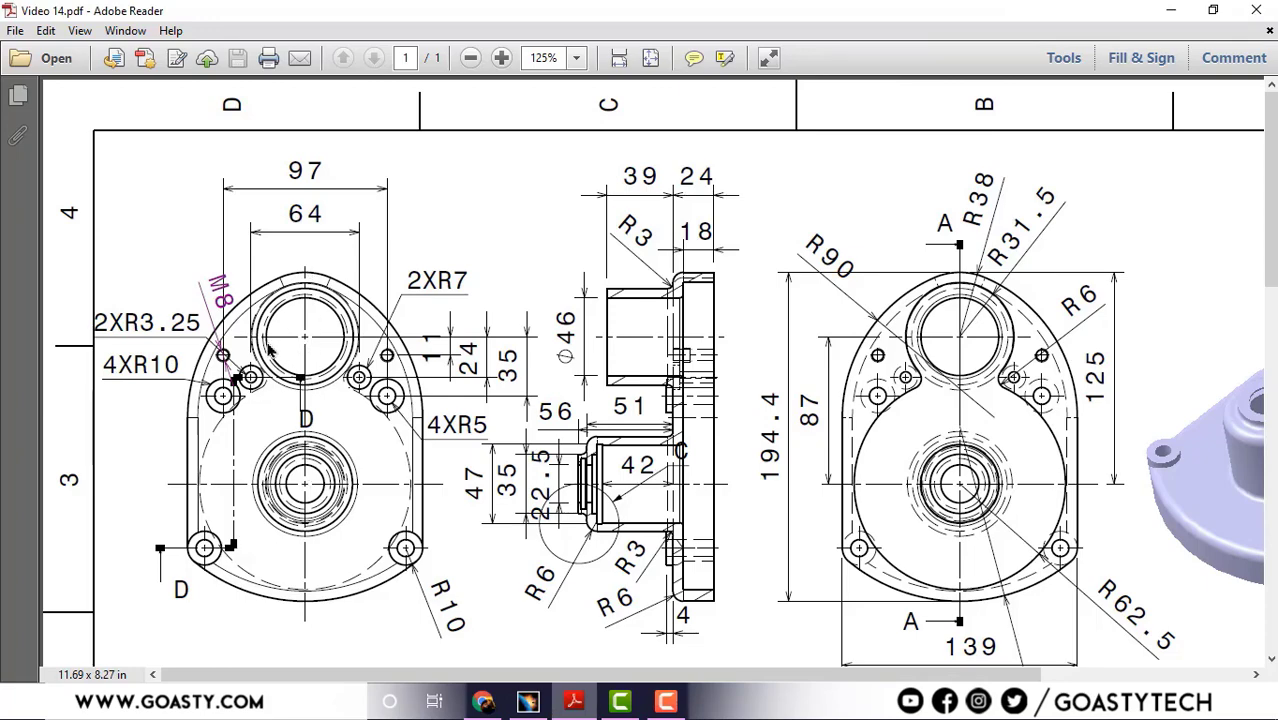
{"action": "left_click", "coordinate": [1173, 8]}
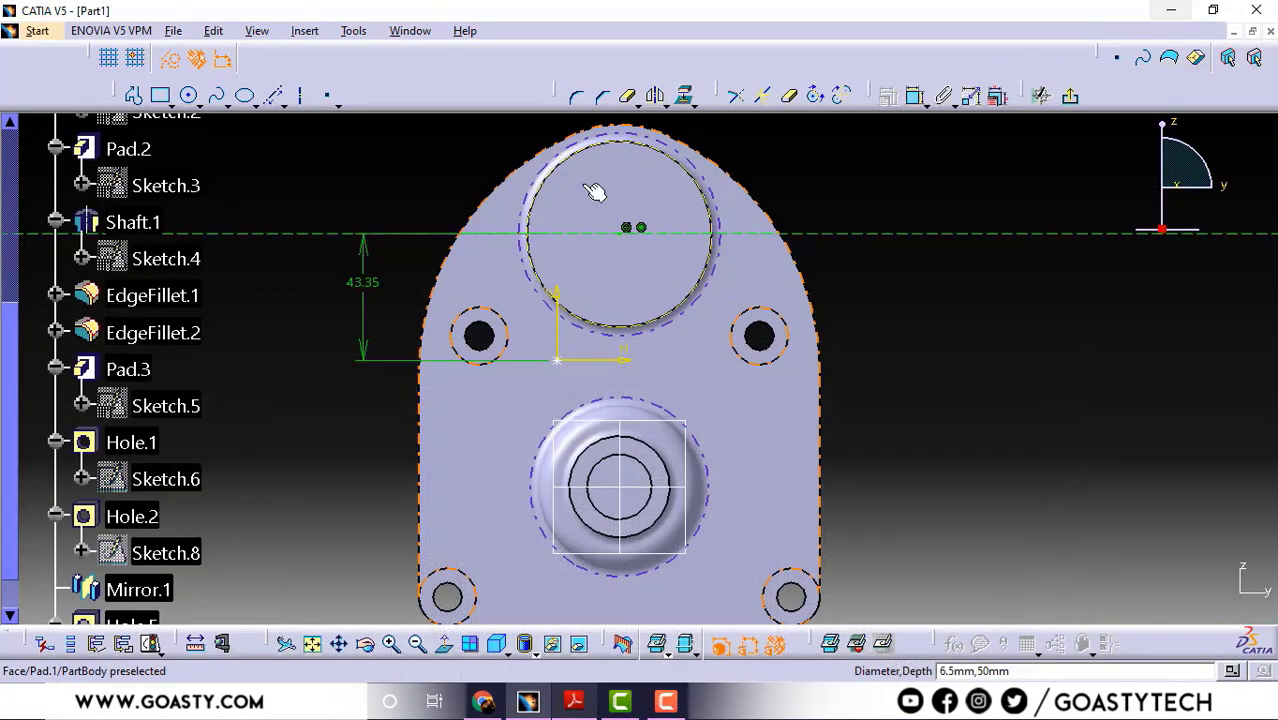
{"action": "double_click", "coordinate": [363, 284]}
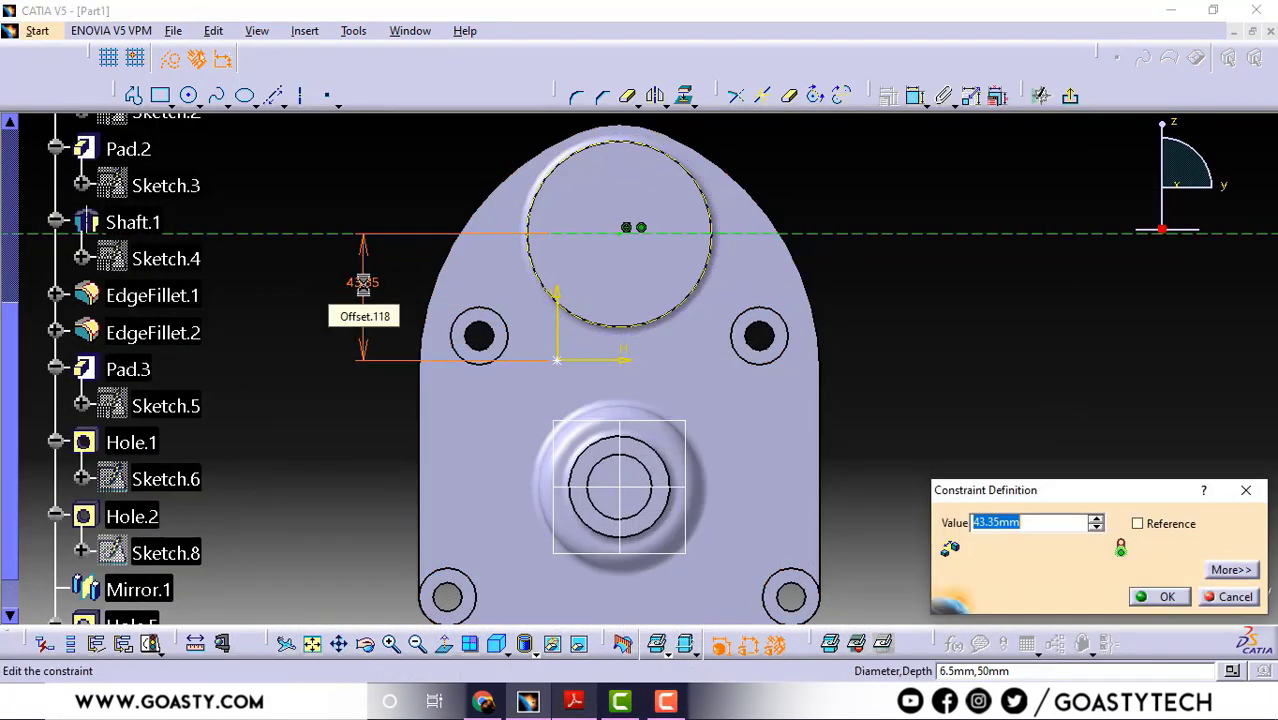
{"action": "type", "text": "24"}
{"action": "key", "text": "Return"}
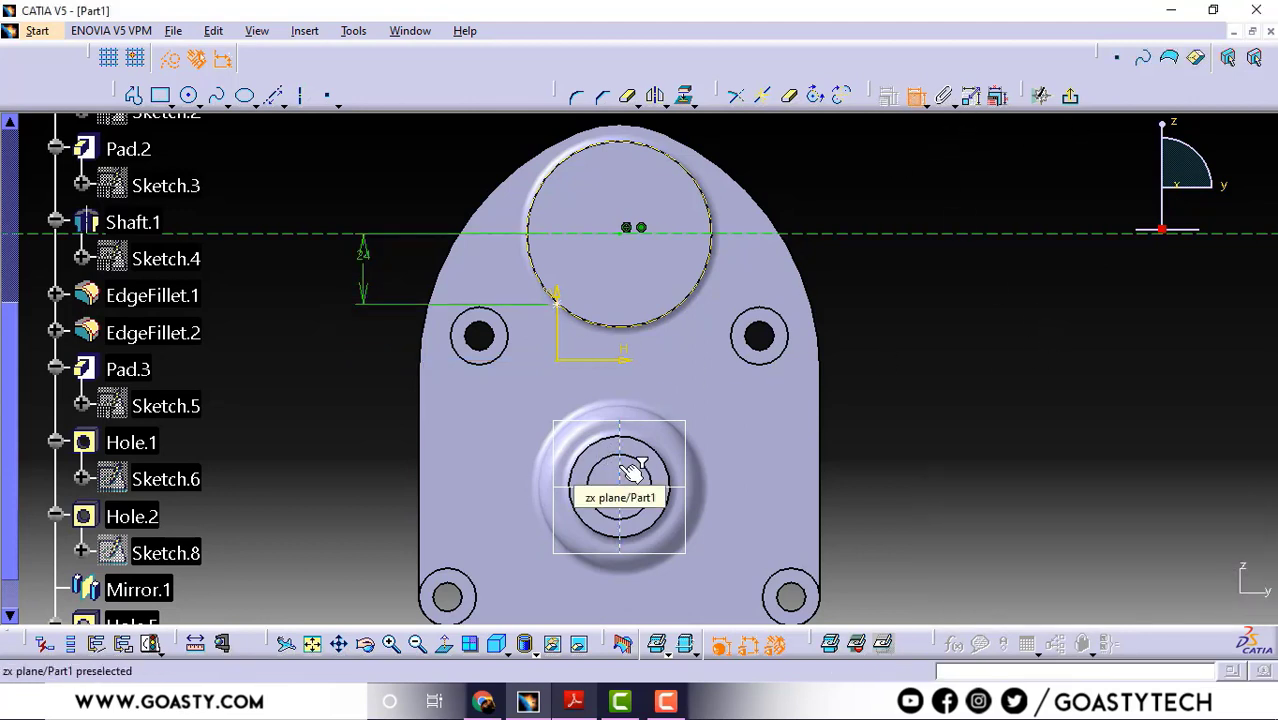
Dimension the hole centre 32 mm from the zx plane, exit the sketch and create the counterbored hole.
{"action": "left_click", "coordinate": [558, 306]}
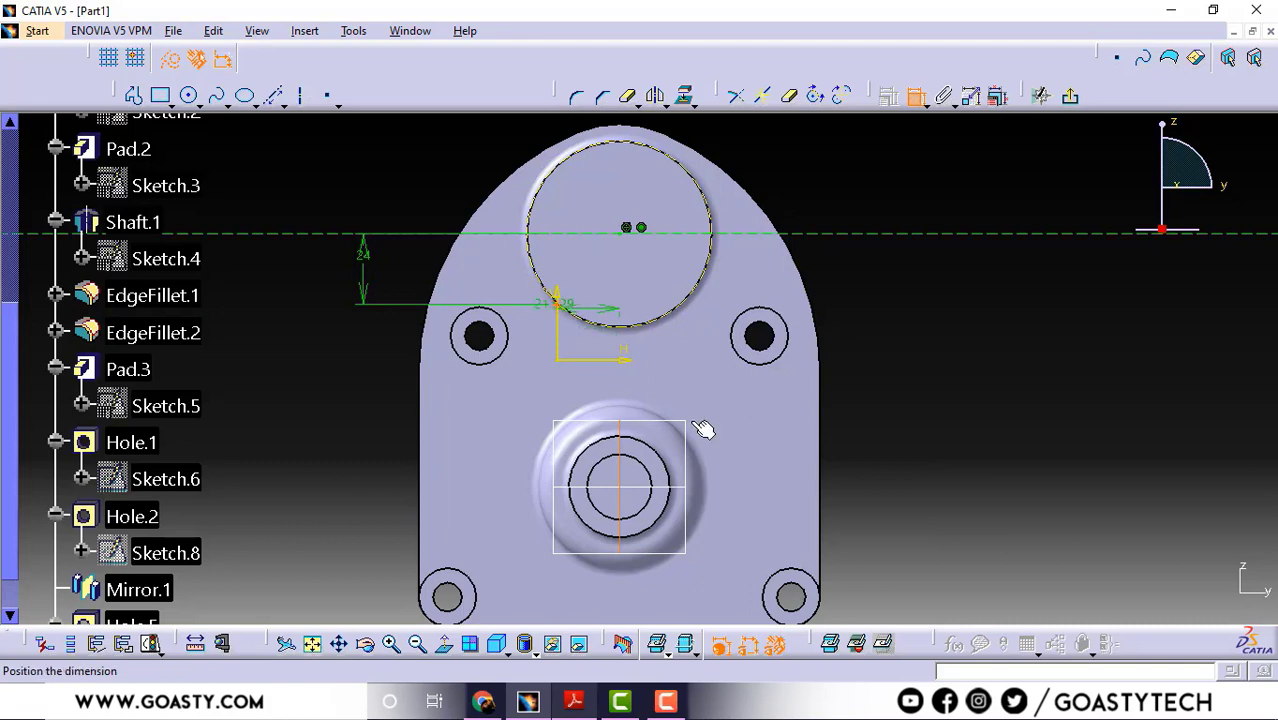
{"action": "left_click", "coordinate": [956, 404]}
{"action": "double_click", "coordinate": [956, 401]}
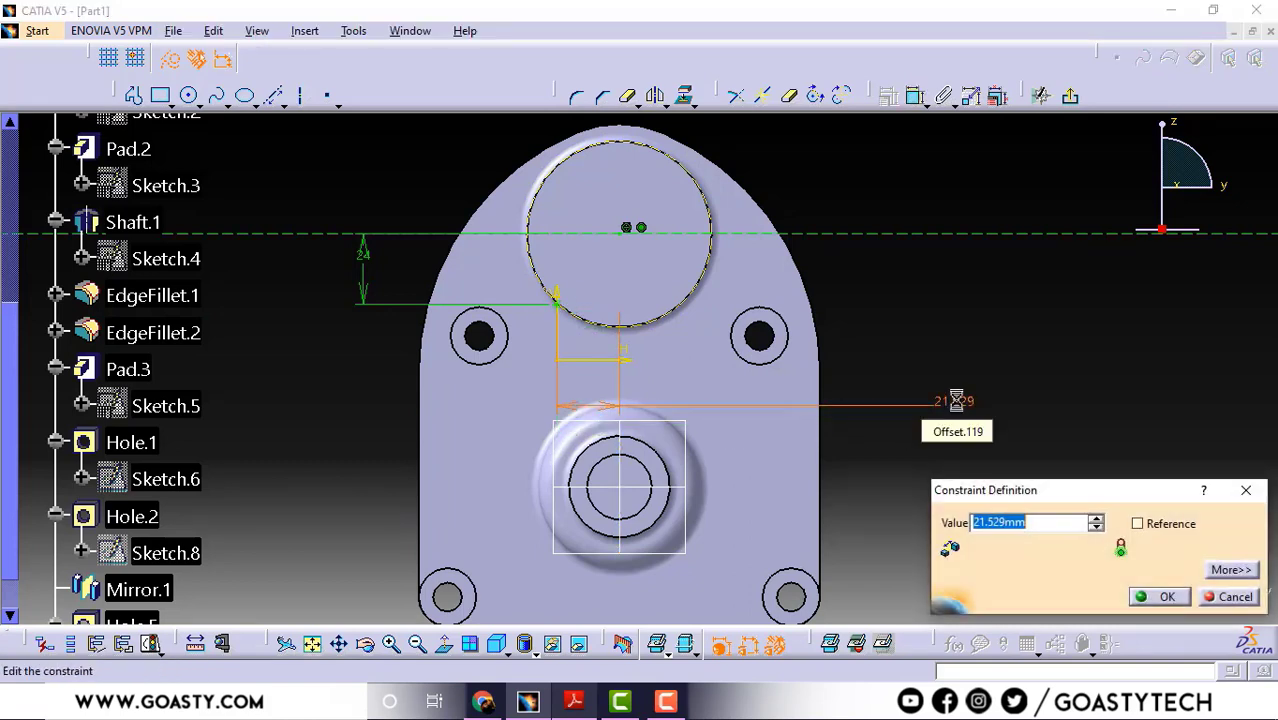
{"action": "type", "text": "32"}
{"action": "left_click", "coordinate": [1167, 598]}
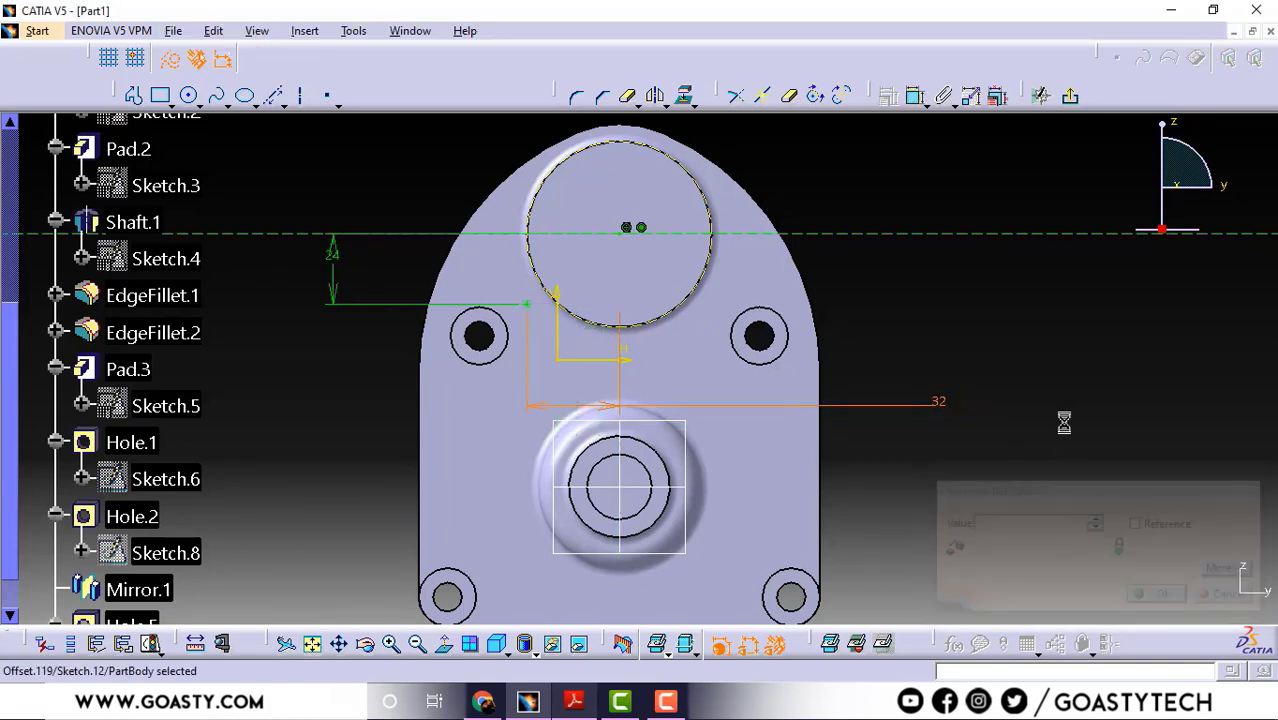
{"action": "left_click", "coordinate": [1070, 95]}
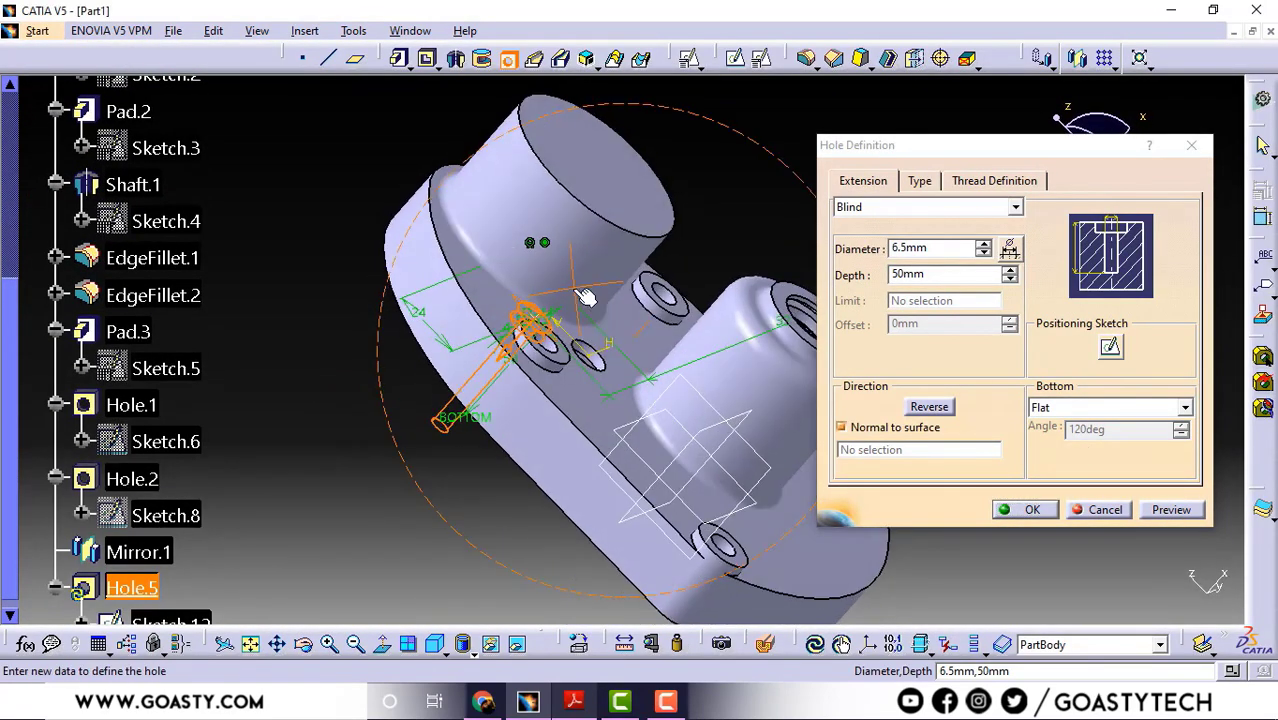
{"action": "left_click", "coordinate": [1031, 509]}
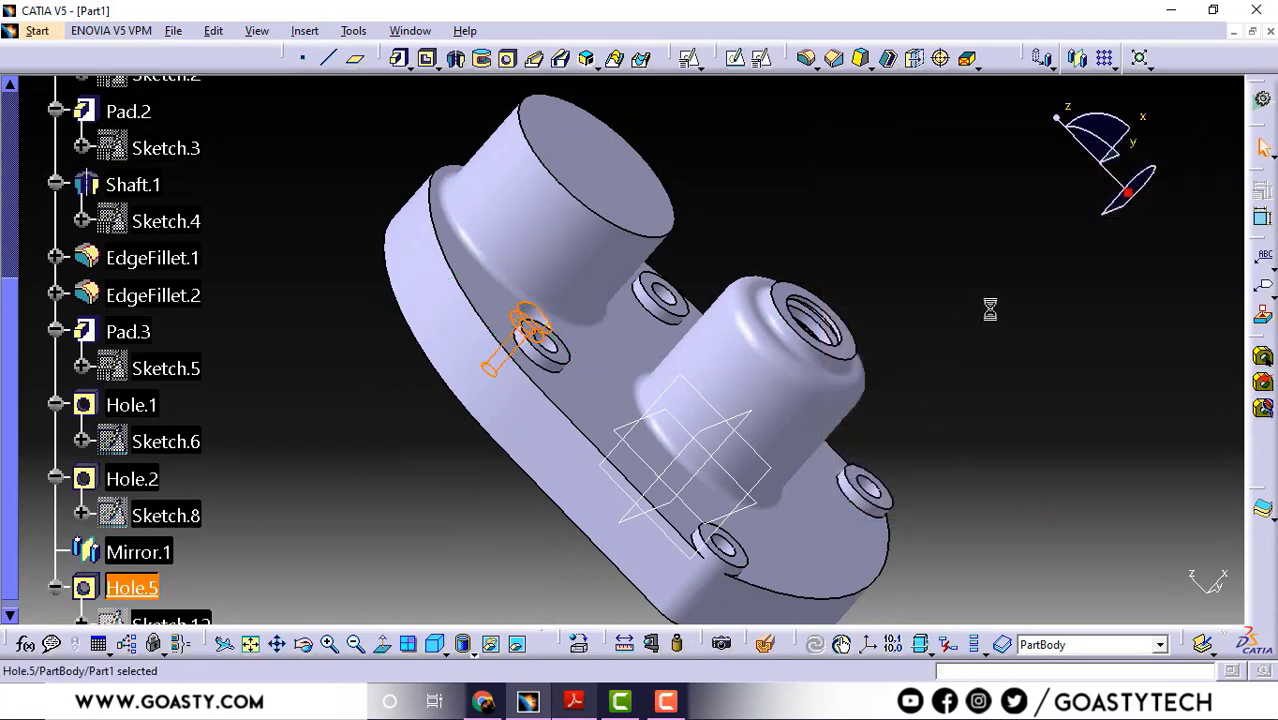
Mirror the counterbored hole about the zx plane.
{"action": "middle_click_drag", "start_coordinate": [988, 305], "coordinate": [572, 492]}
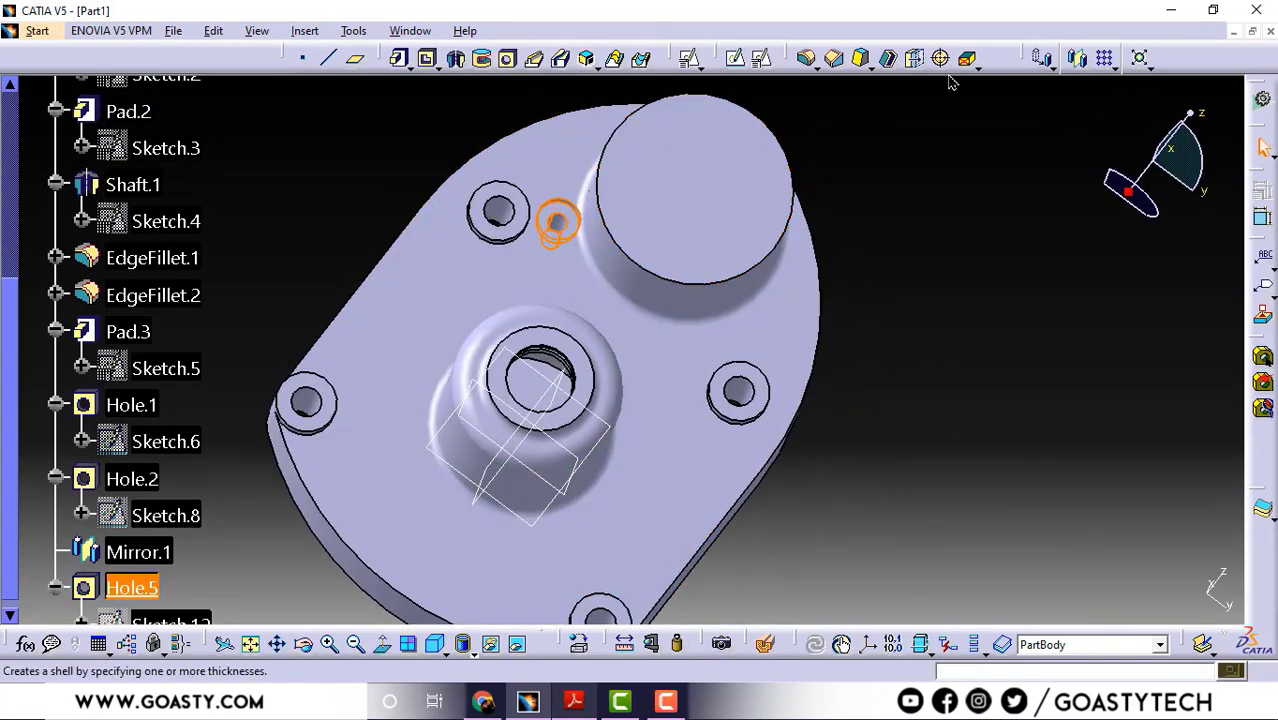
{"action": "left_click", "coordinate": [1080, 62]}
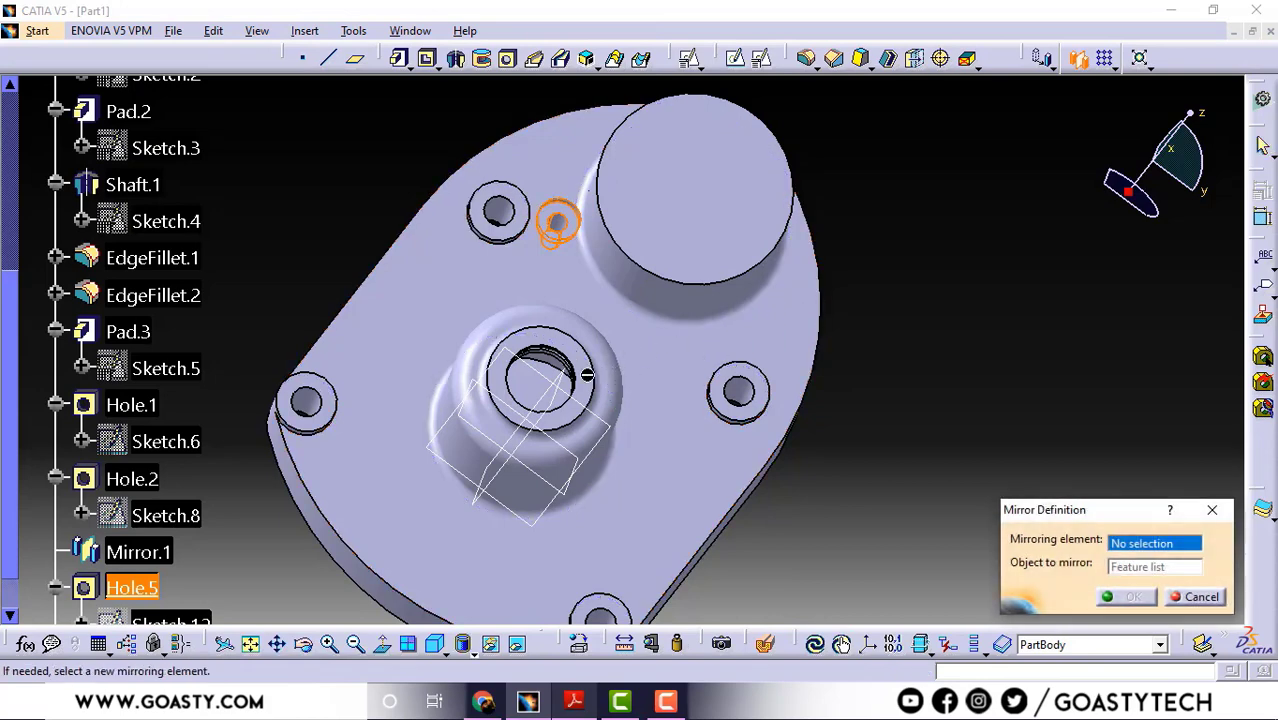
{"action": "left_click", "coordinate": [569, 380]}
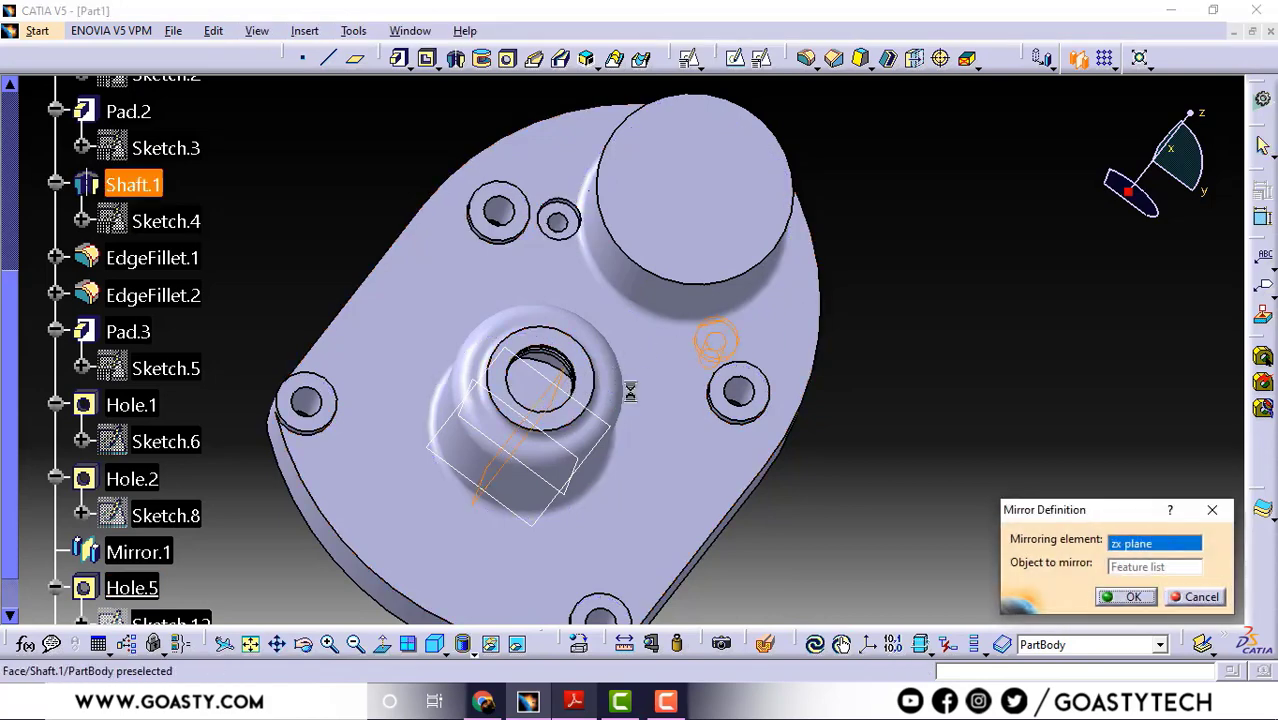
{"action": "left_click", "coordinate": [1121, 600]}
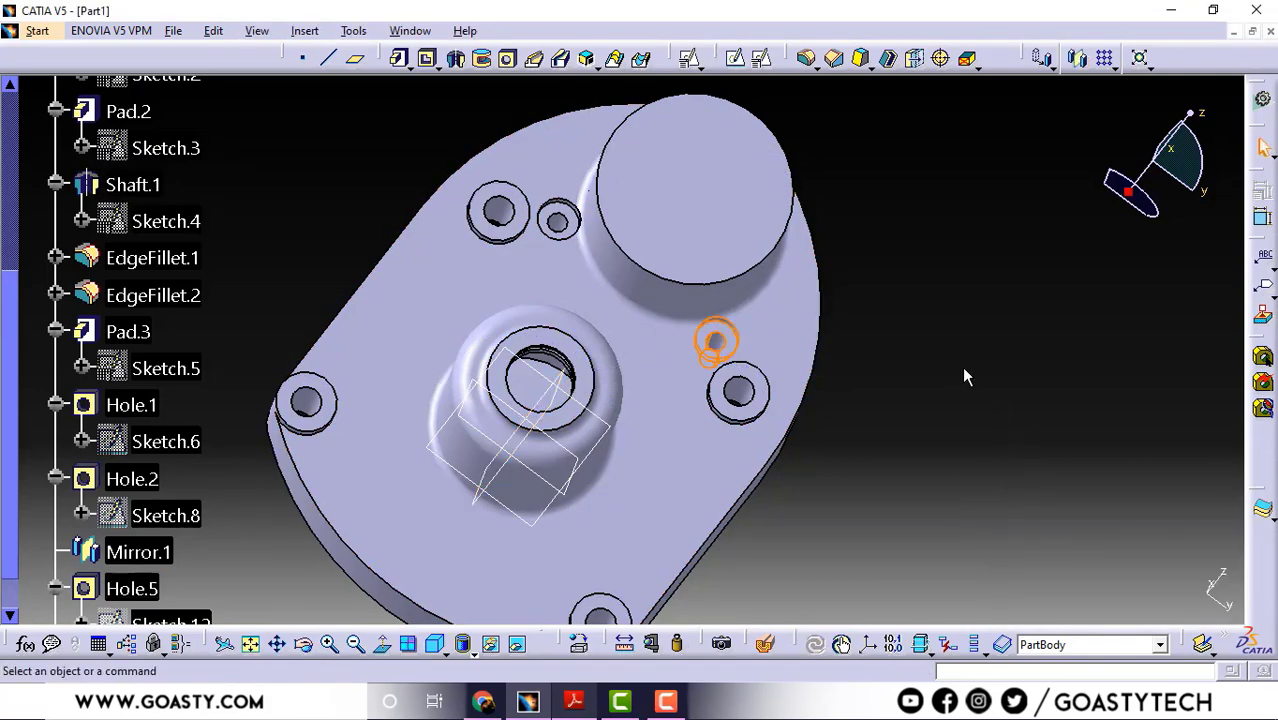
{"action": "middle_click_drag", "start_coordinate": [359, 328], "coordinate": [1010, 345]}
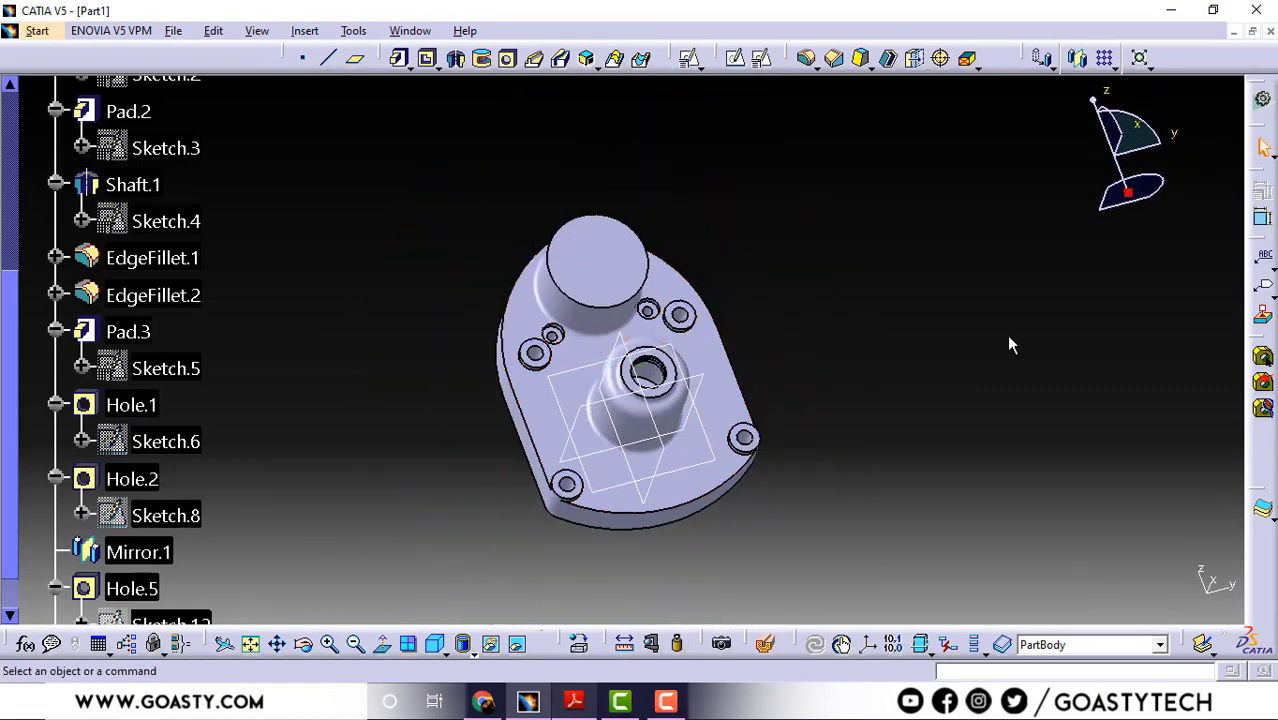
Check the PDF drawing, start a hole on the plate's front face beside the large cylinder and open its positioning sketch.
{"action": "left_click", "coordinate": [573, 703]}
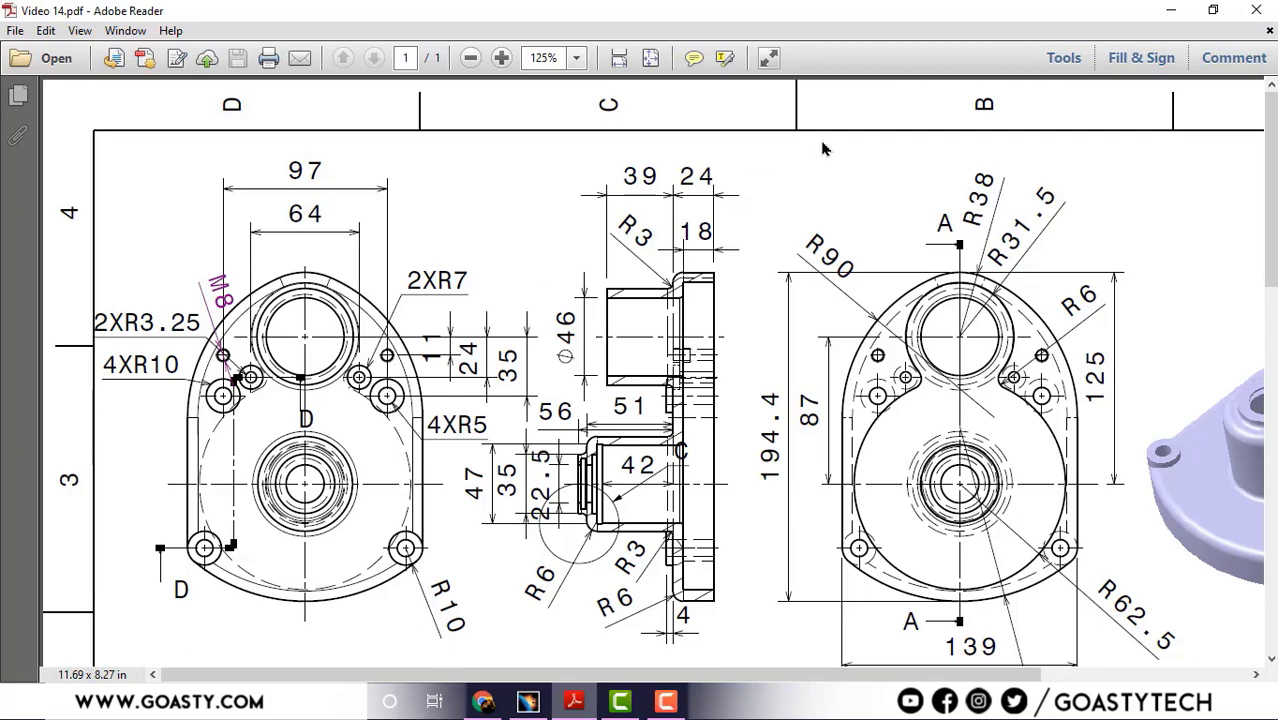
{"action": "left_click", "coordinate": [1170, 9]}
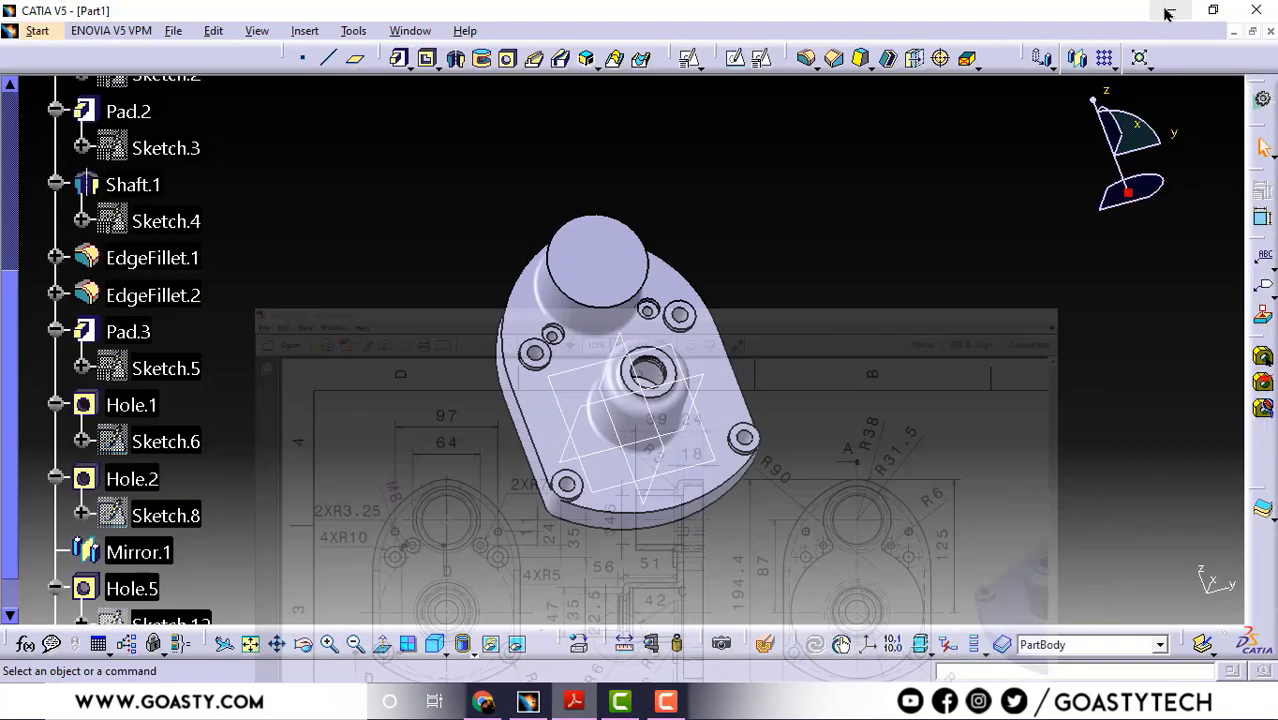
{"action": "left_click", "coordinate": [507, 58]}
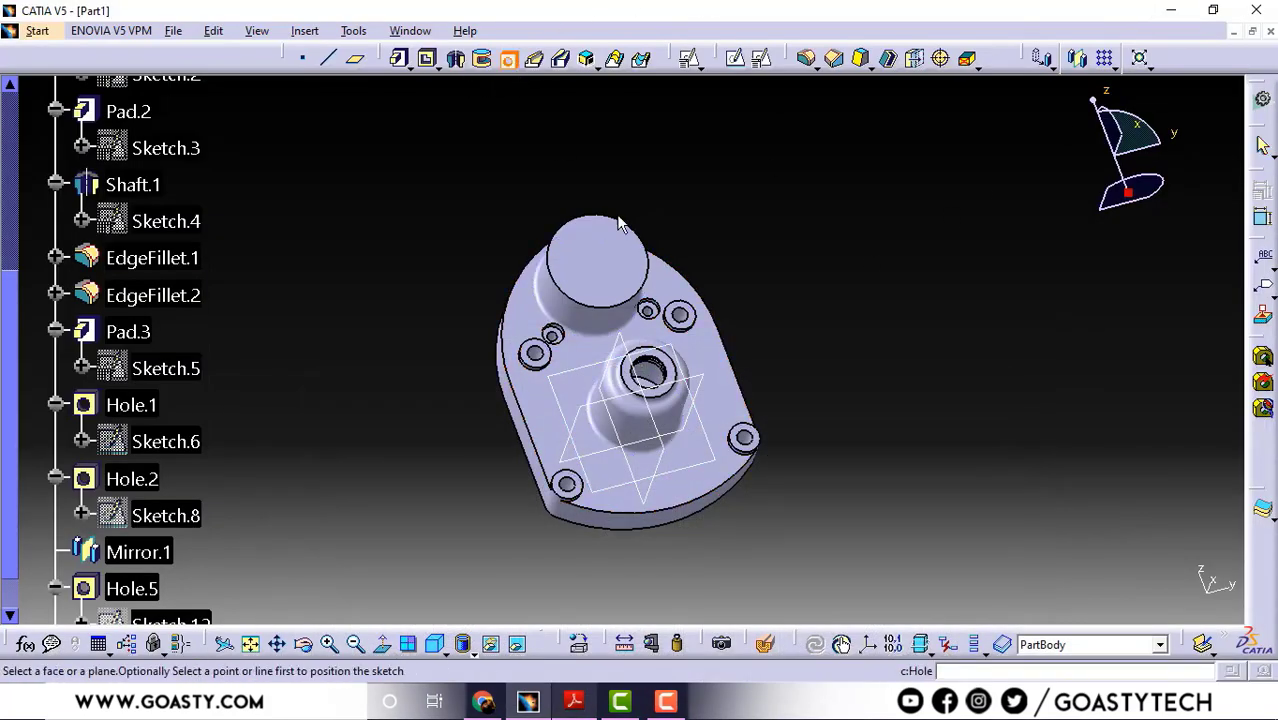
{"action": "middle_click_drag", "start_coordinate": [678, 255], "coordinate": [747, 205]}
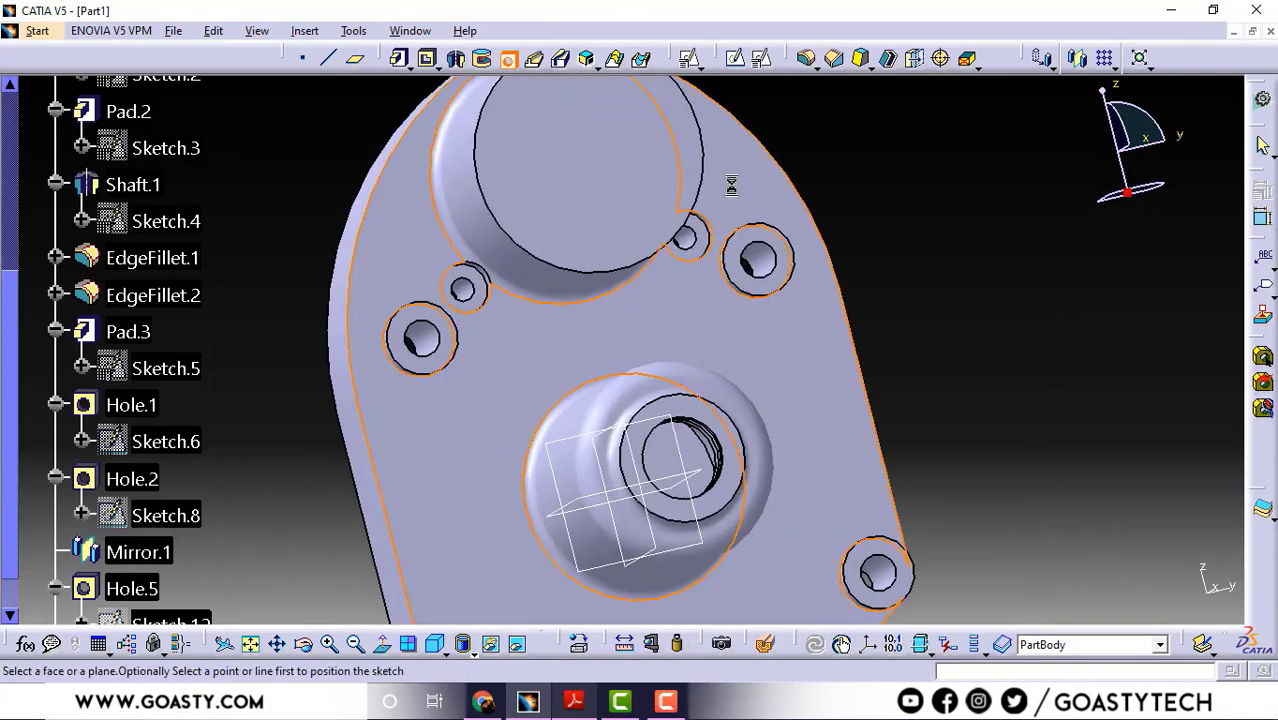
{"action": "left_click", "coordinate": [731, 186]}
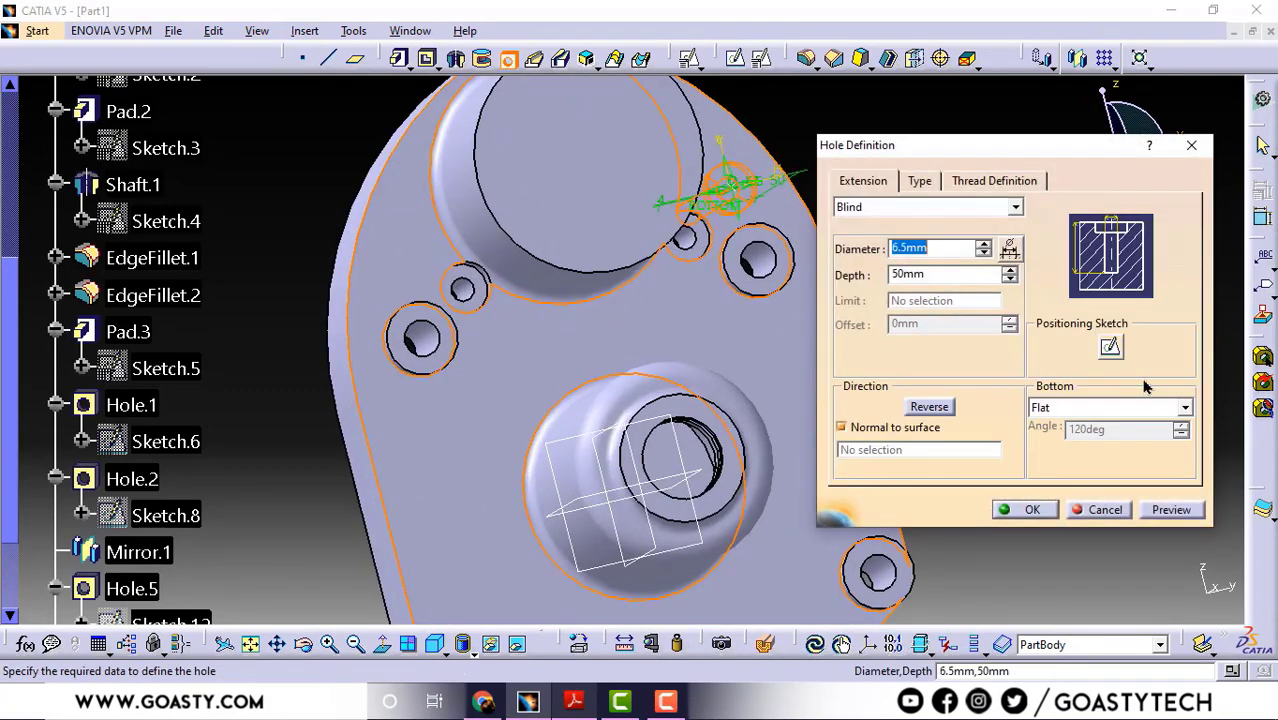
{"action": "left_click", "coordinate": [1111, 350]}
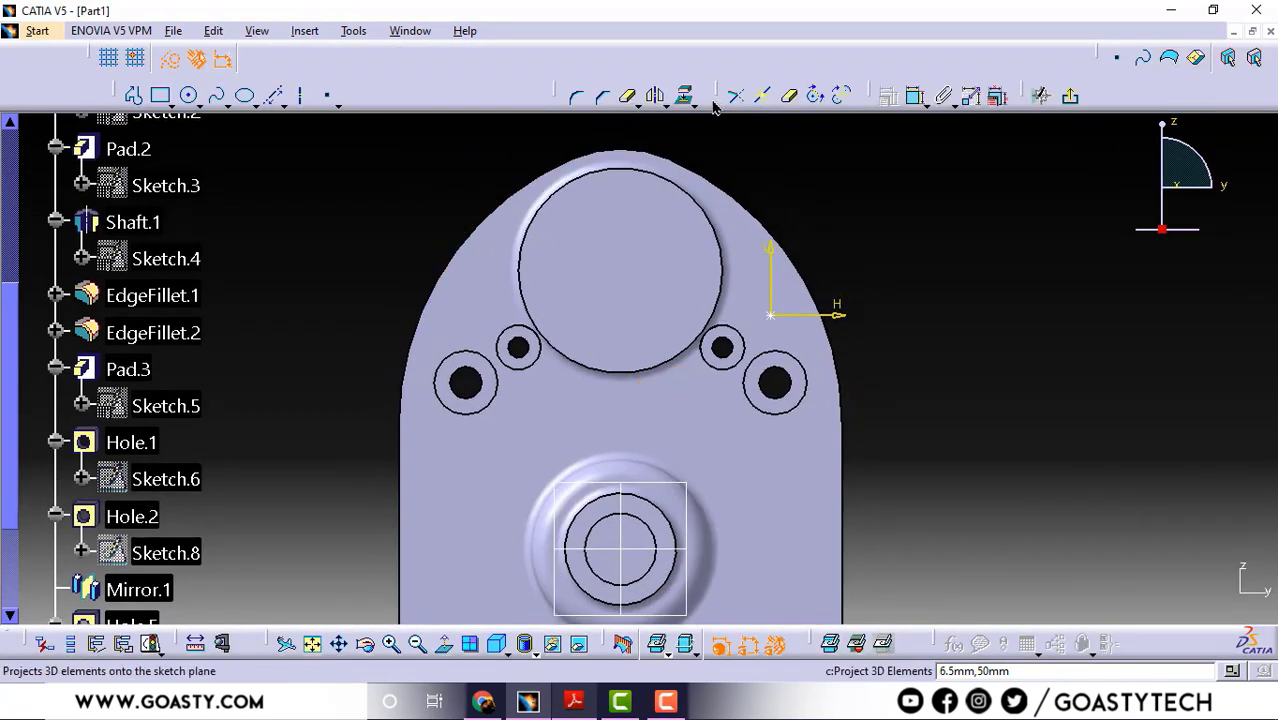
Project the large cylinder's circular edge into the sketch and draw a horizontal infinite line through its centre.
{"action": "left_click", "coordinate": [686, 96]}
{"action": "left_click", "coordinate": [696, 188]}
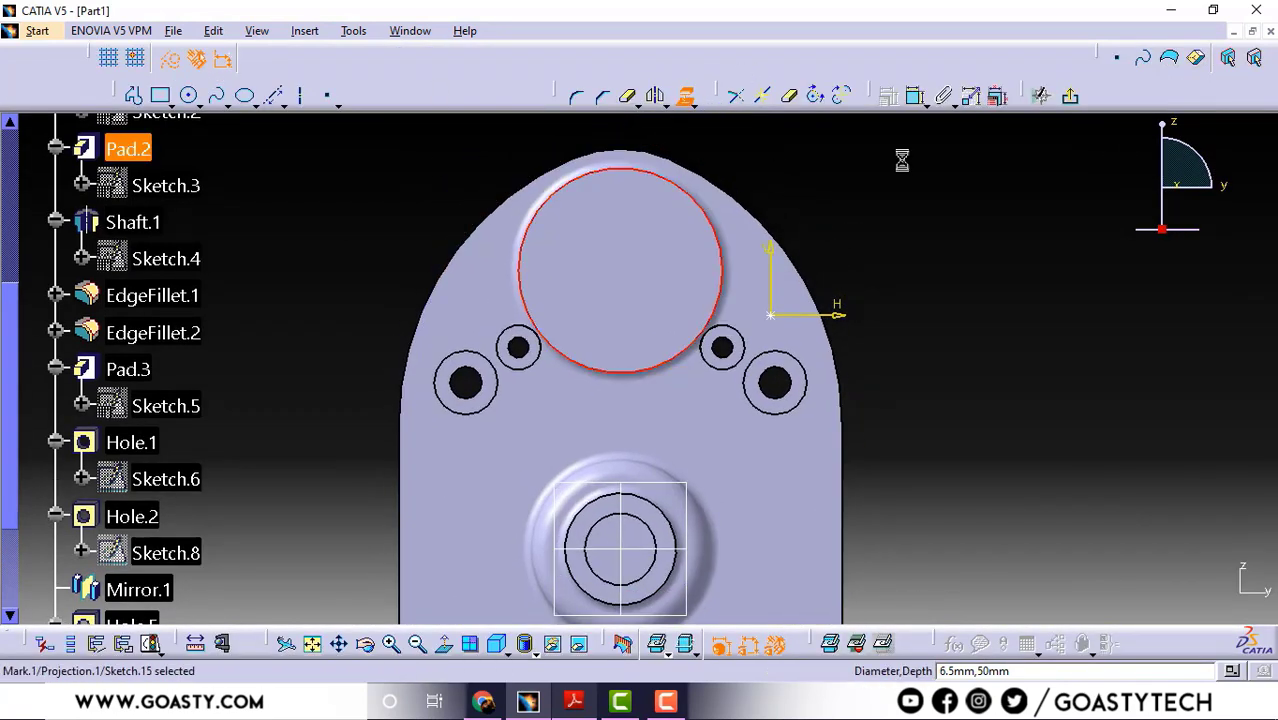
{"action": "left_click", "coordinate": [273, 95]}
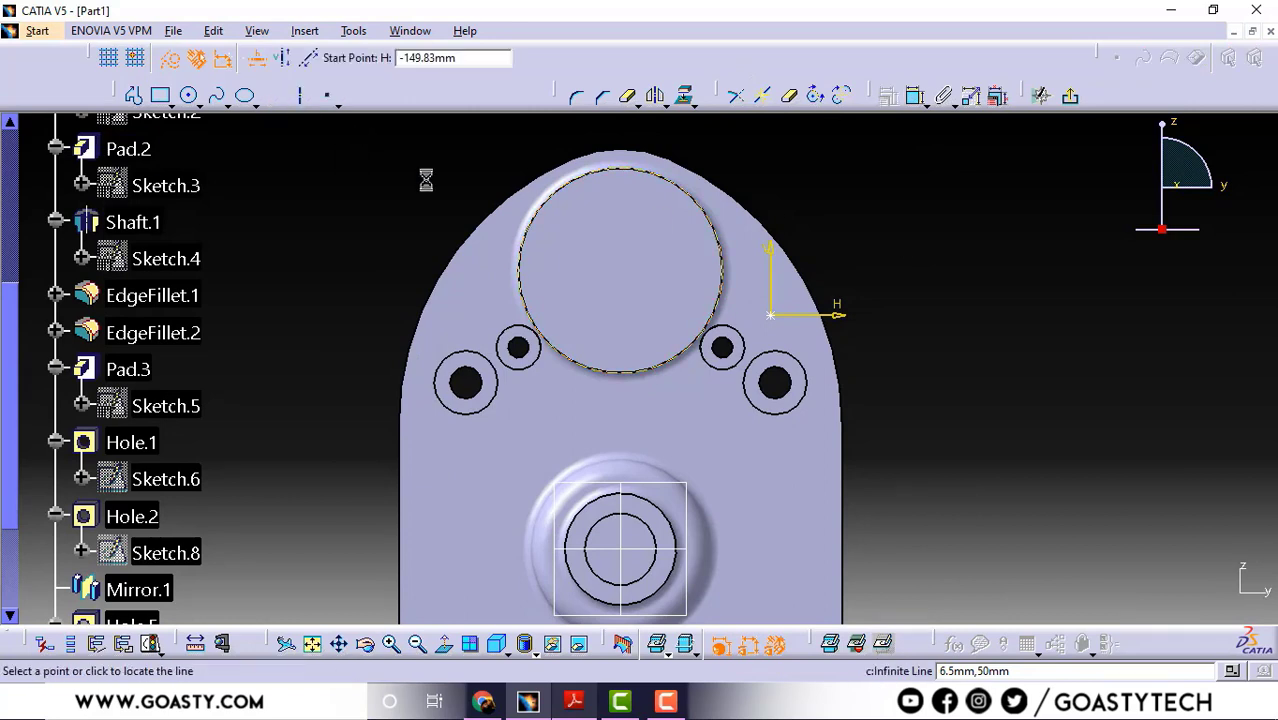
{"action": "left_click", "coordinate": [632, 272]}
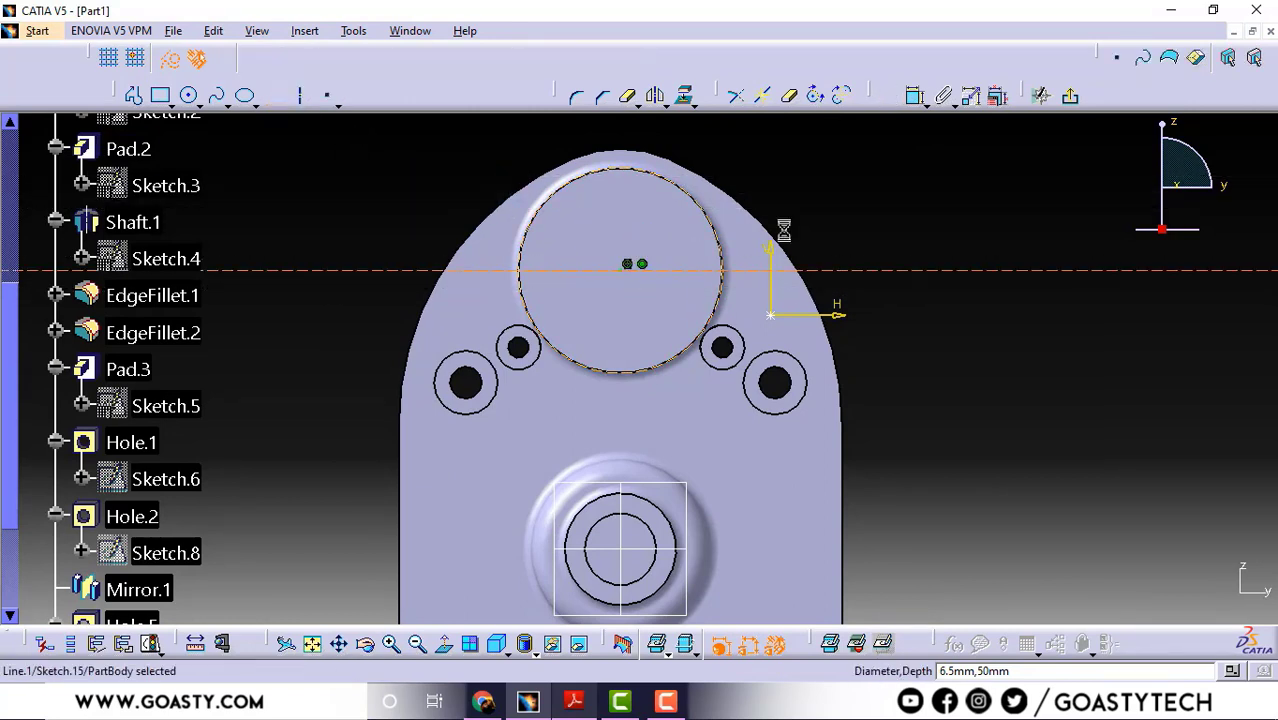
{"action": "left_click", "coordinate": [887, 279]}
{"action": "left_click", "coordinate": [785, 314]}
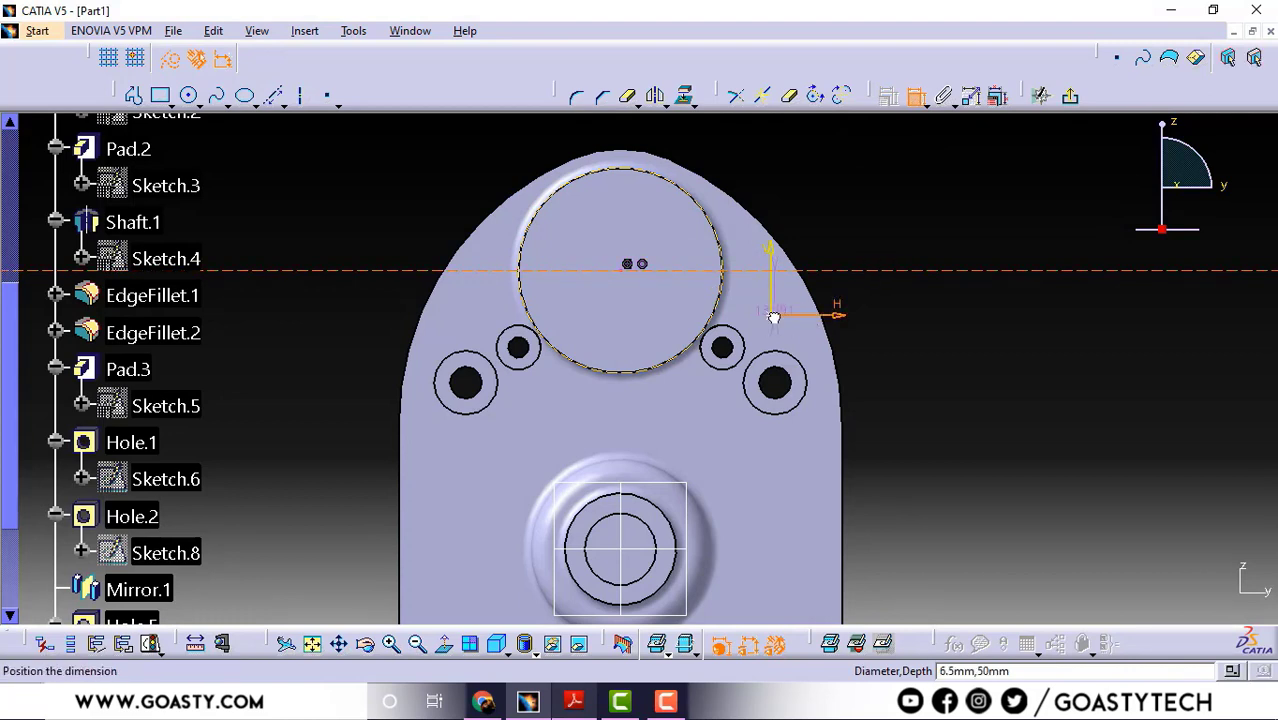
{"action": "left_click", "coordinate": [900, 340]}
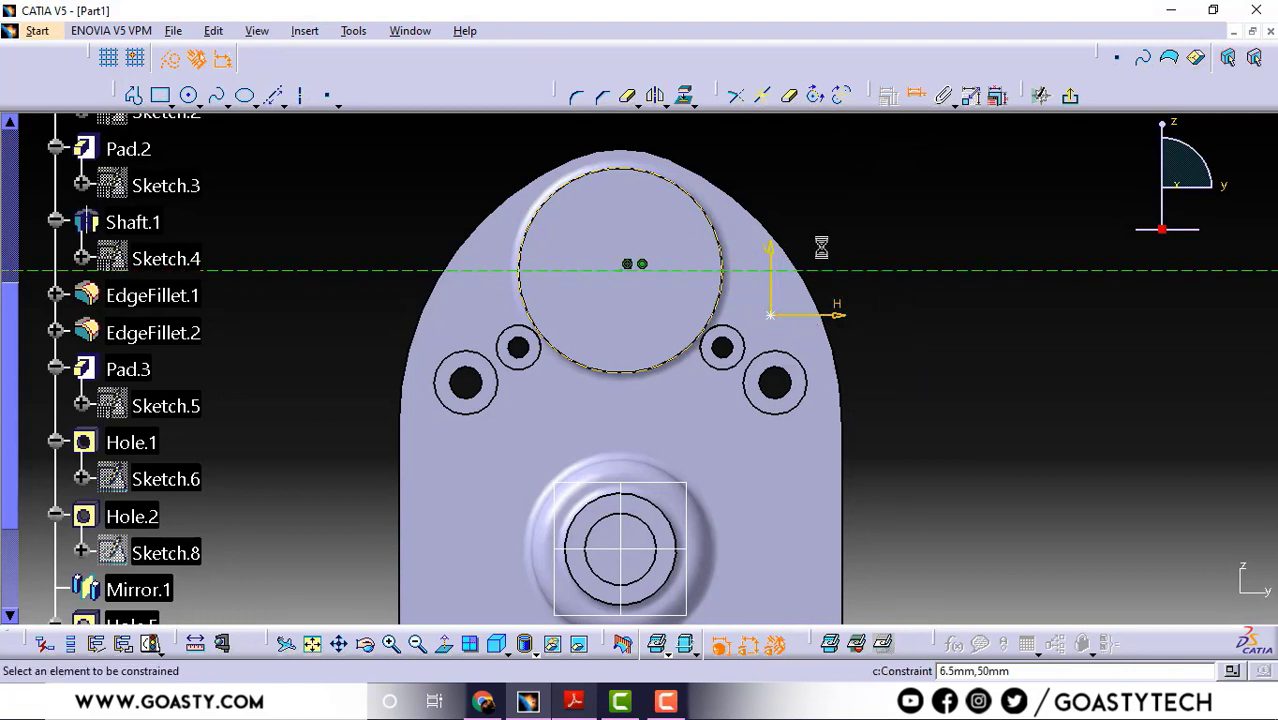
Dimension the hole centre vertically from the horizontal construction line and set the distance to 11 mm.
{"action": "left_click", "coordinate": [829, 278]}
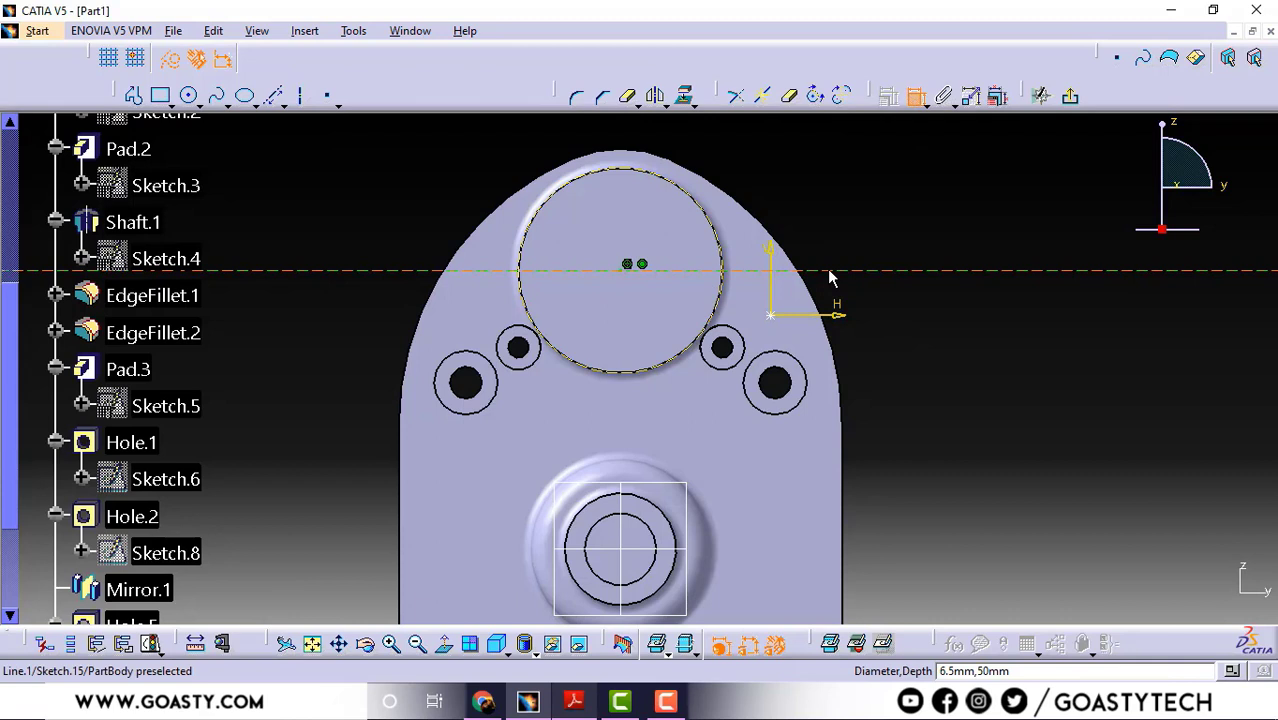
{"action": "left_click", "coordinate": [786, 316]}
{"action": "left_click", "coordinate": [941, 387]}
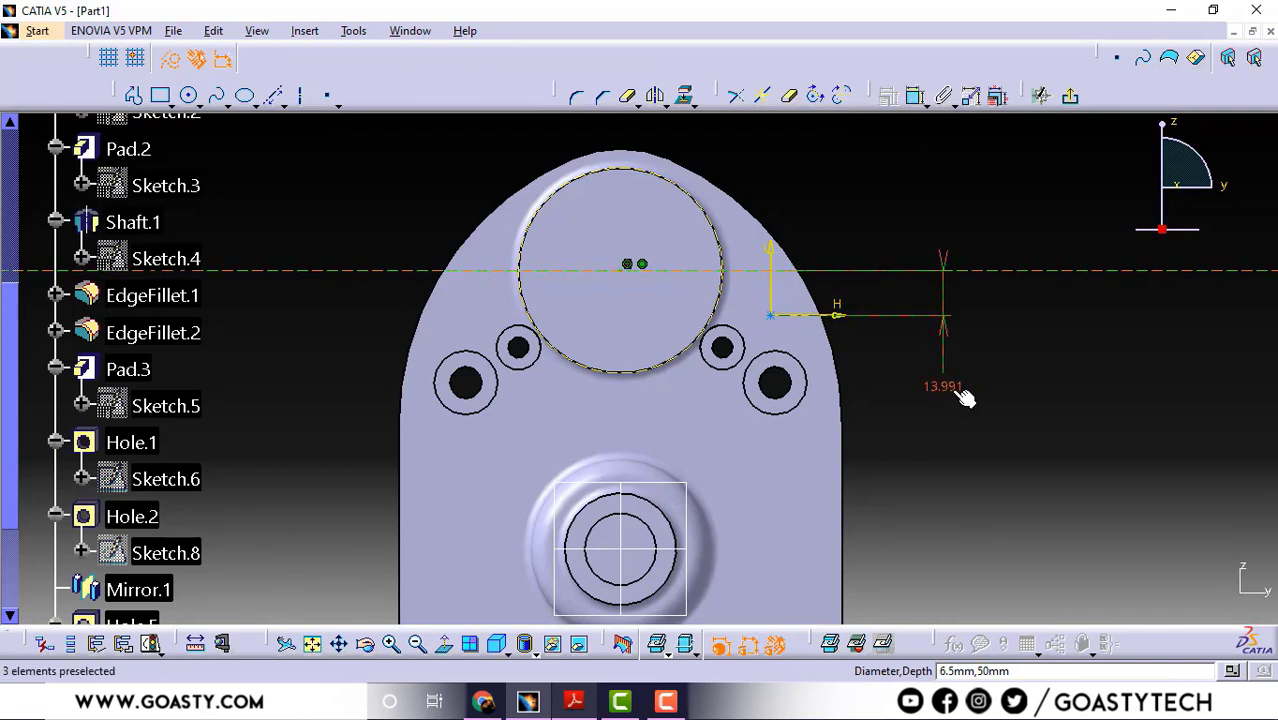
{"action": "double_click", "coordinate": [946, 387]}
{"action": "type", "text": "11"}
{"action": "key", "text": "Return"}
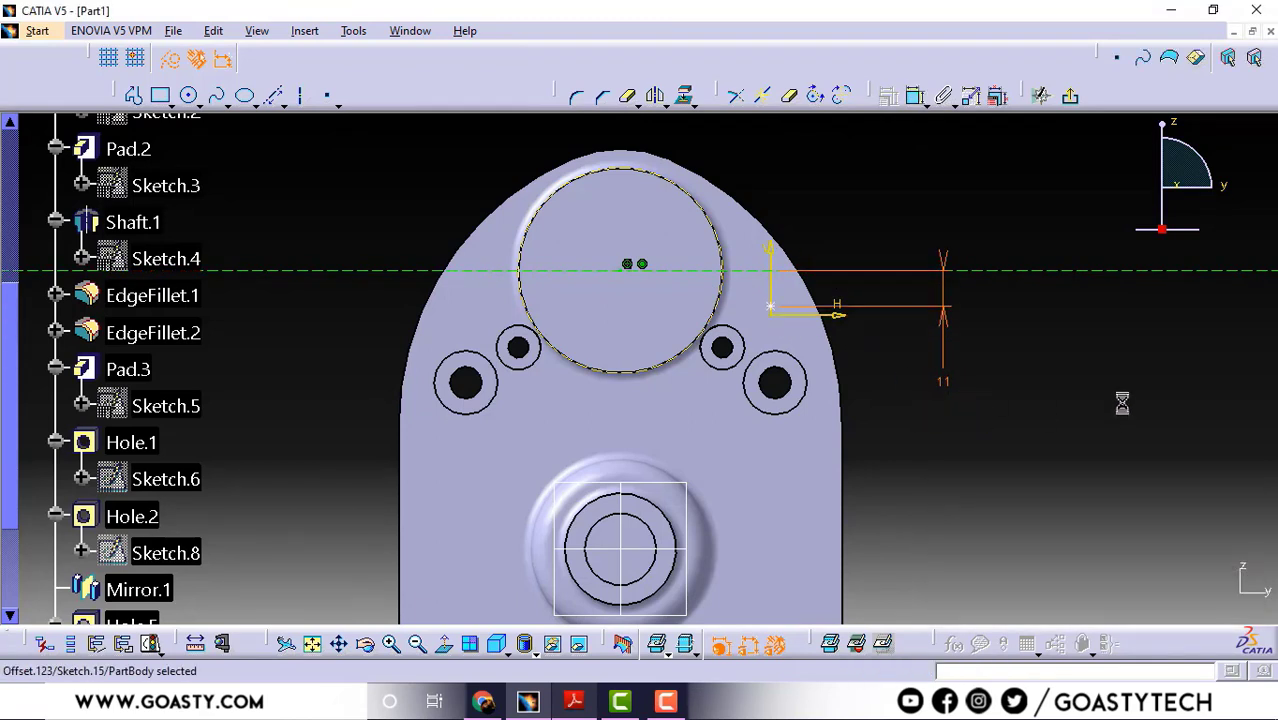
Dimension the hole centre horizontally from the zx plane, set the distance to 97/2 mm and exit the sketch.
{"action": "left_click", "coordinate": [916, 101]}
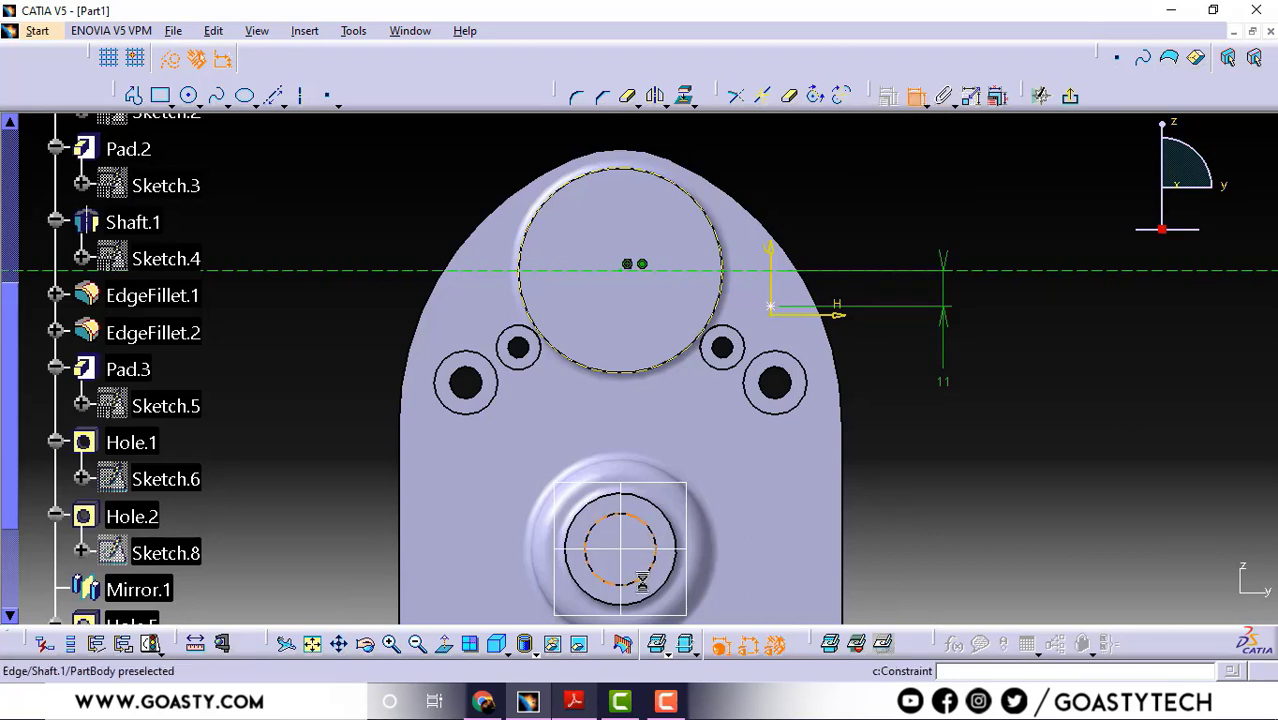
{"action": "left_click", "coordinate": [771, 305]}
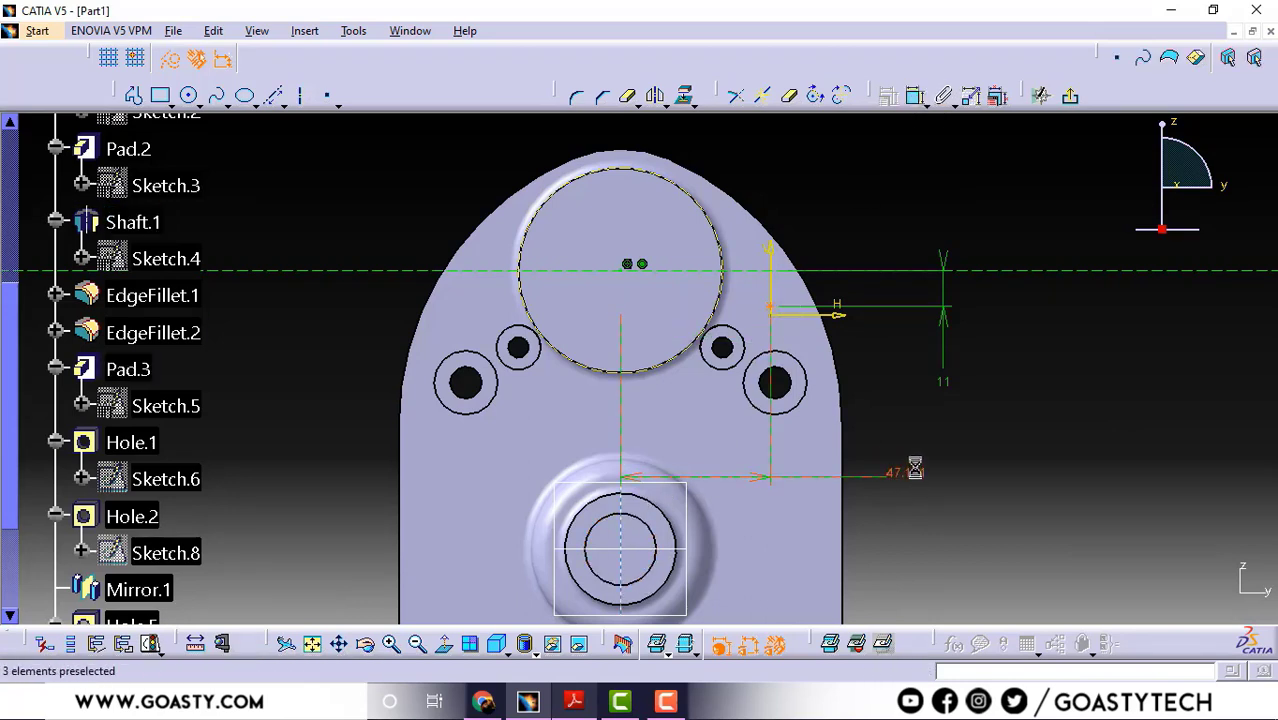
{"action": "left_click", "coordinate": [915, 468]}
{"action": "double_click", "coordinate": [915, 468]}
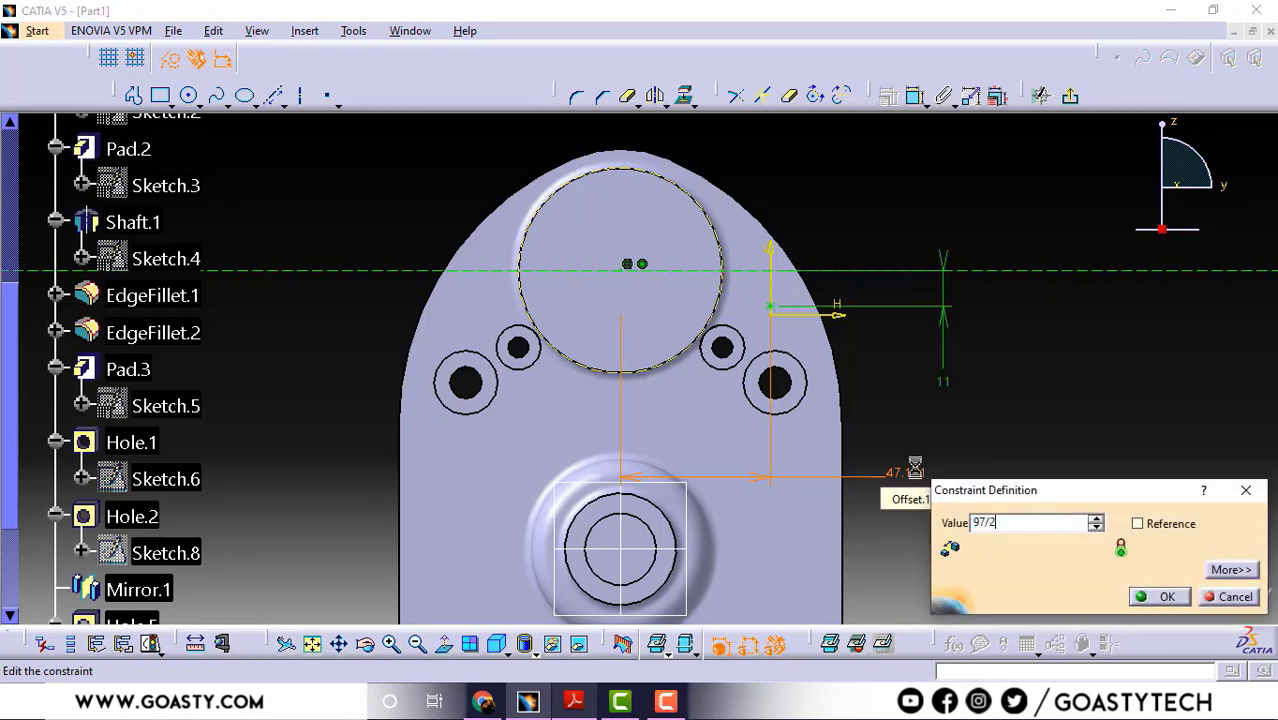
{"action": "type", "text": "97/2"}
{"action": "key", "text": "Return"}
{"action": "key", "text": "Return"}
{"action": "mouse_move", "coordinate": [1073, 451]}
{"action": "middle_mouse_down"}
{"action": "mouse_move", "coordinate": [1066, 465]}
{"action": "mouse_move", "coordinate": [978, 382]}
{"action": "middle_mouse_up"}
{"action": "mouse_move", "coordinate": [1038, 422]}
{"action": "middle_mouse_down"}
{"action": "mouse_move", "coordinate": [1063, 414]}
{"action": "mouse_move", "coordinate": [1060, 370]}
{"action": "middle_mouse_up"}
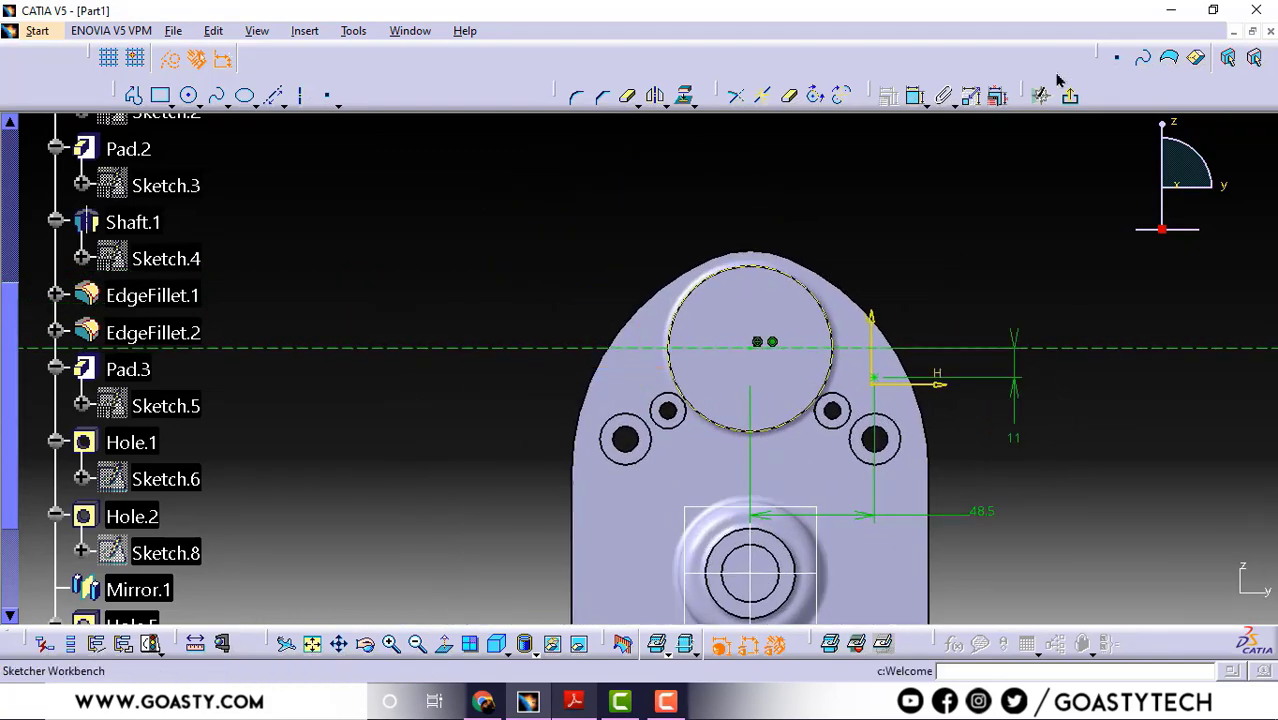
{"action": "left_click", "coordinate": [1072, 97]}
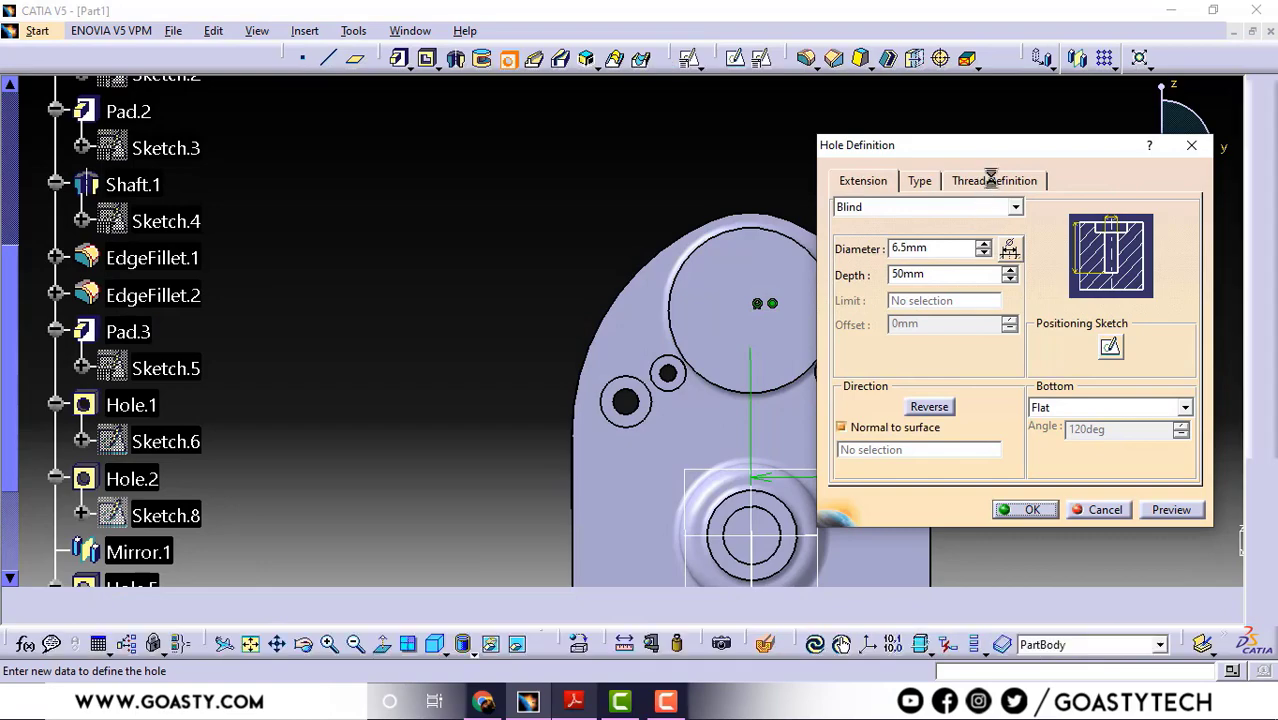
Make the hole threaded with a Metric Thick Pitch M8 thread, checking the size in the PDF drawing, and create it.
{"action": "left_click", "coordinate": [990, 180]}
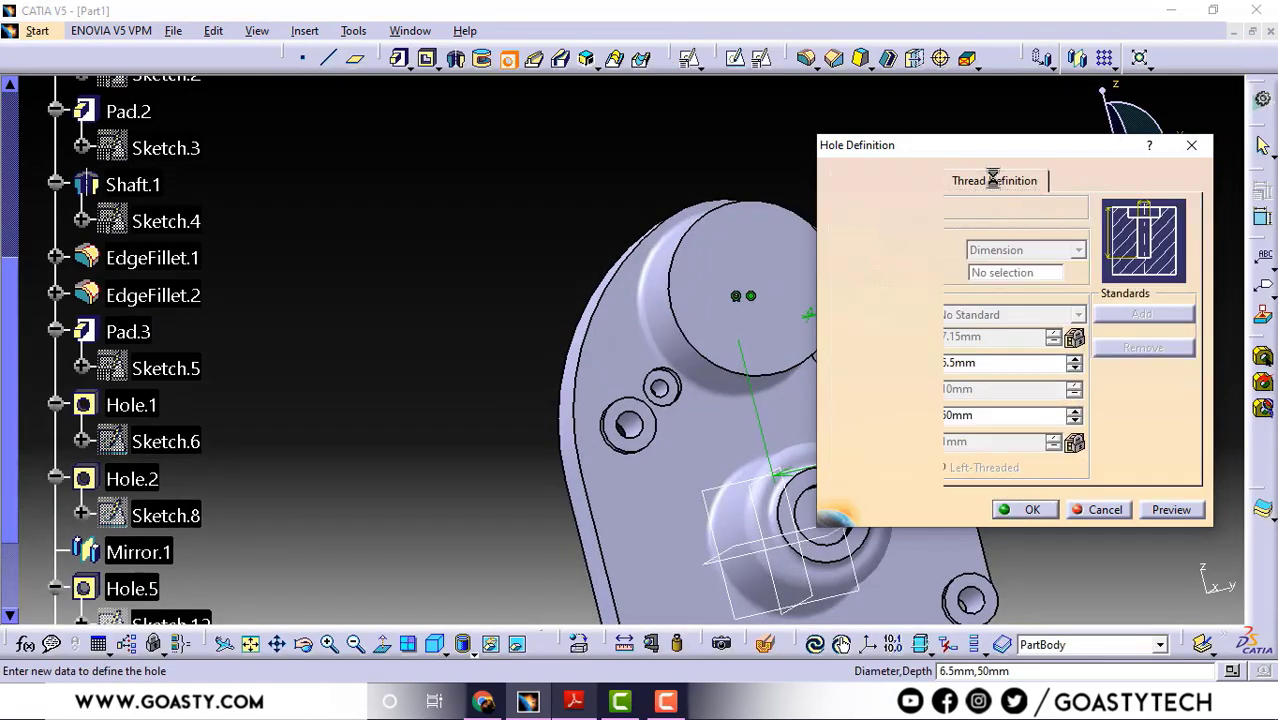
{"action": "left_click", "coordinate": [840, 208]}
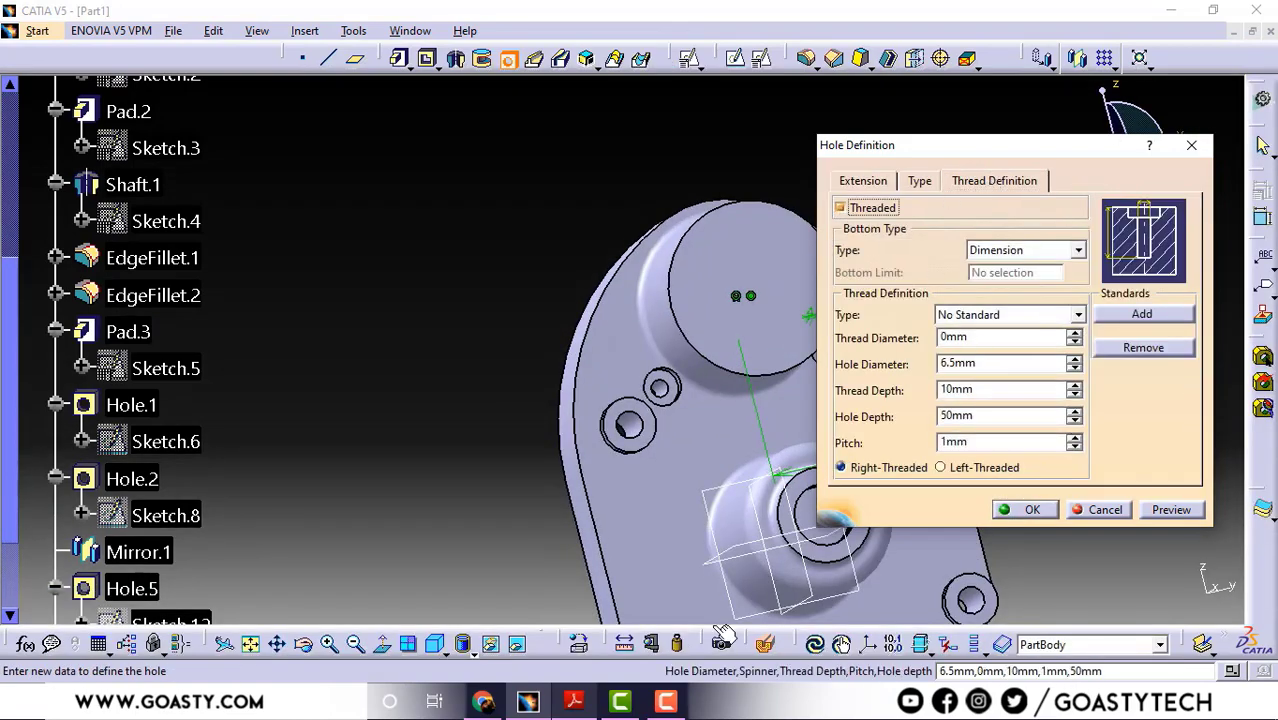
{"action": "left_click", "coordinate": [567, 704]}
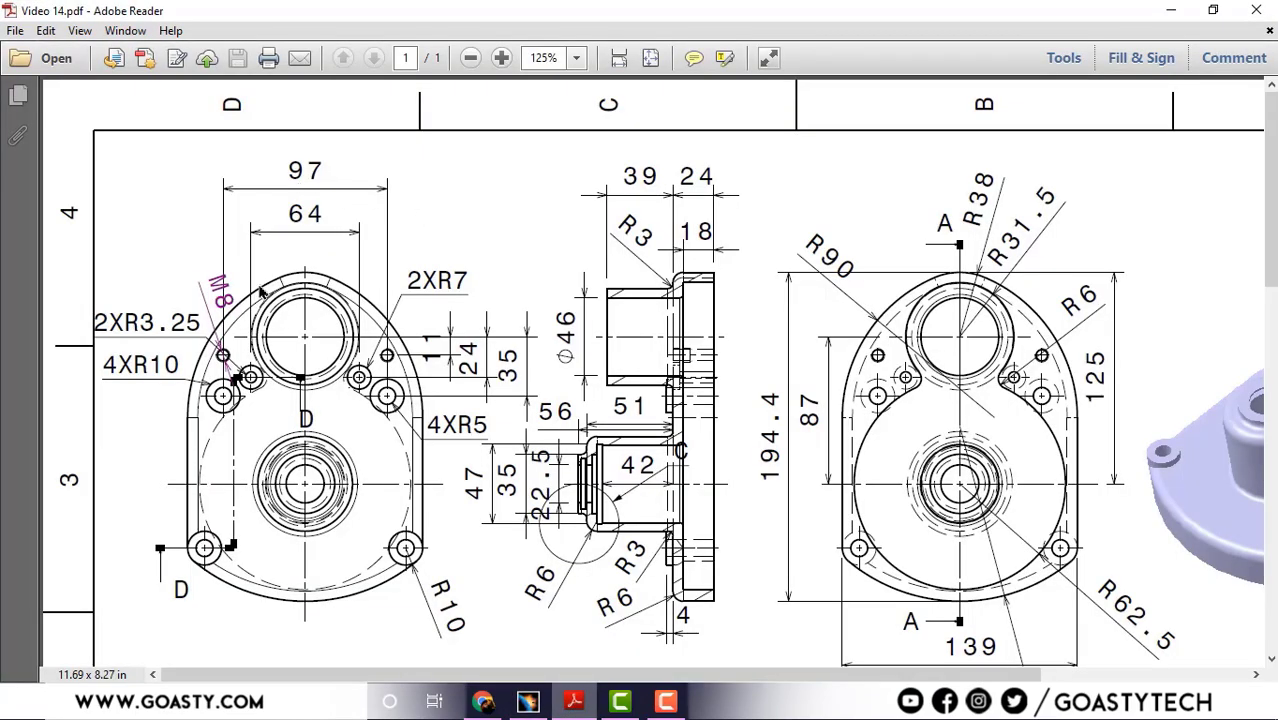
{"action": "left_click", "coordinate": [1163, 12]}
{"action": "left_click", "coordinate": [1036, 316]}
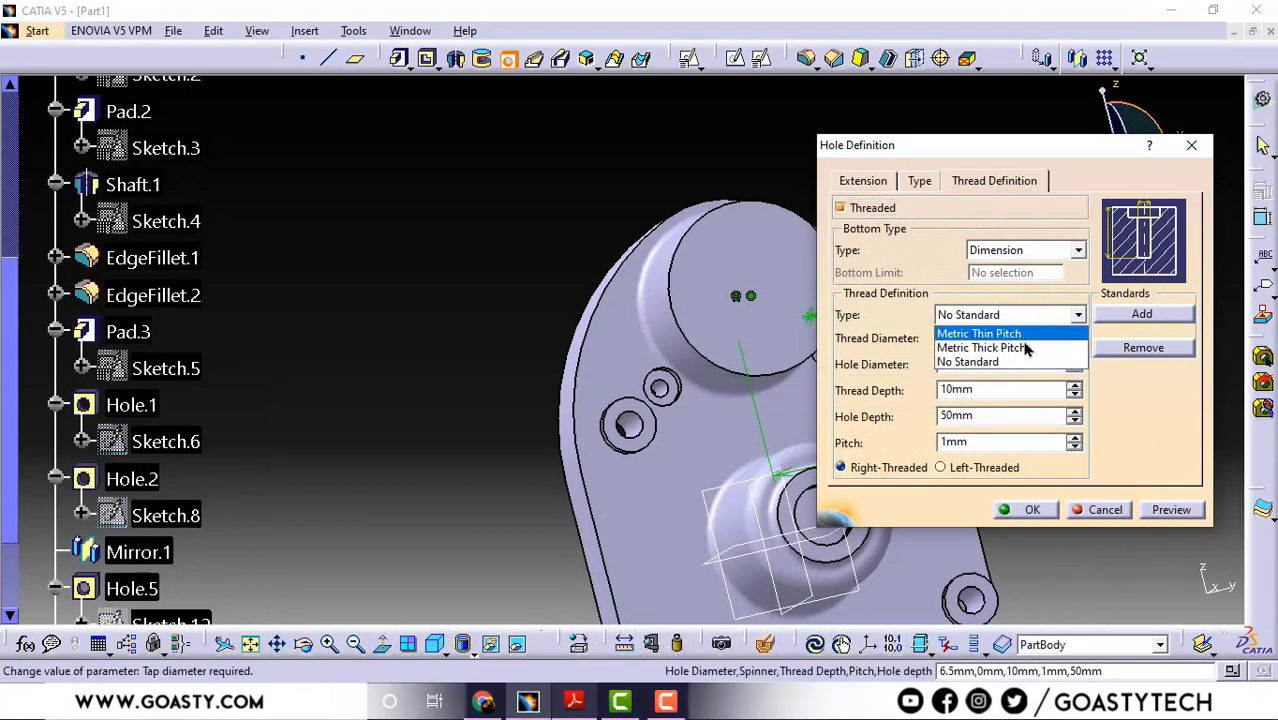
{"action": "left_click", "coordinate": [1022, 347]}
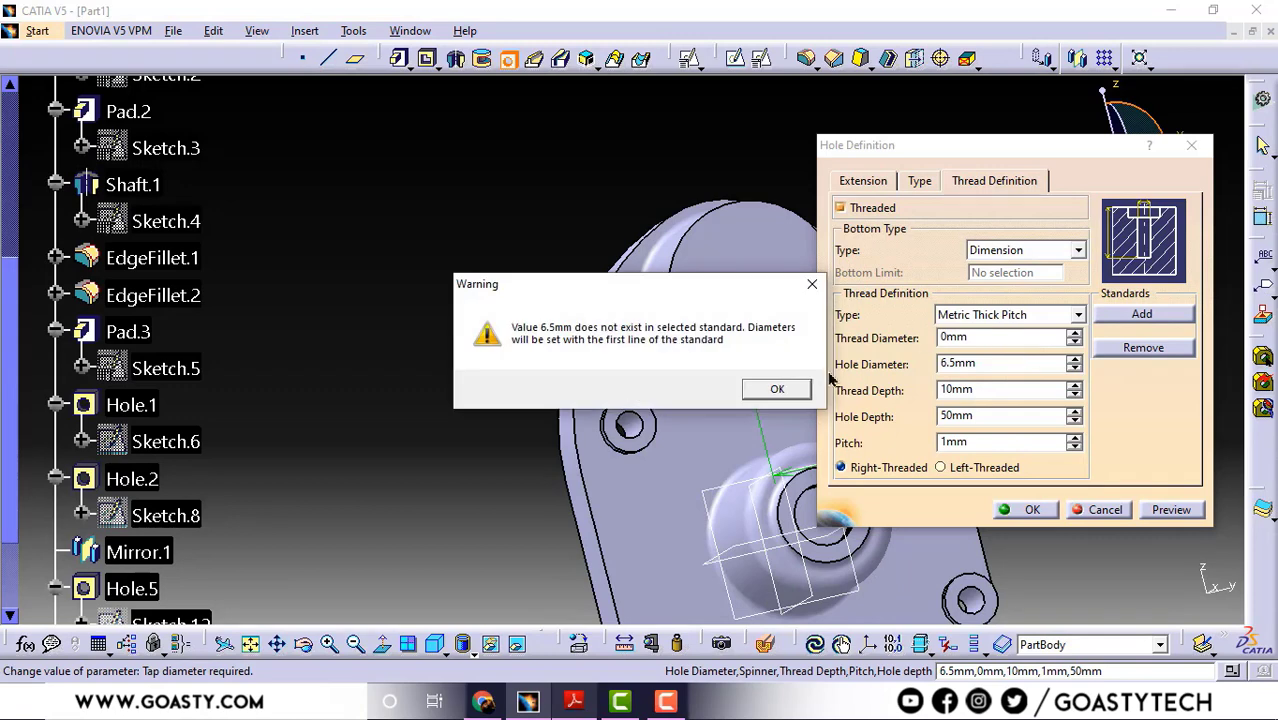
{"action": "left_click", "coordinate": [772, 388]}
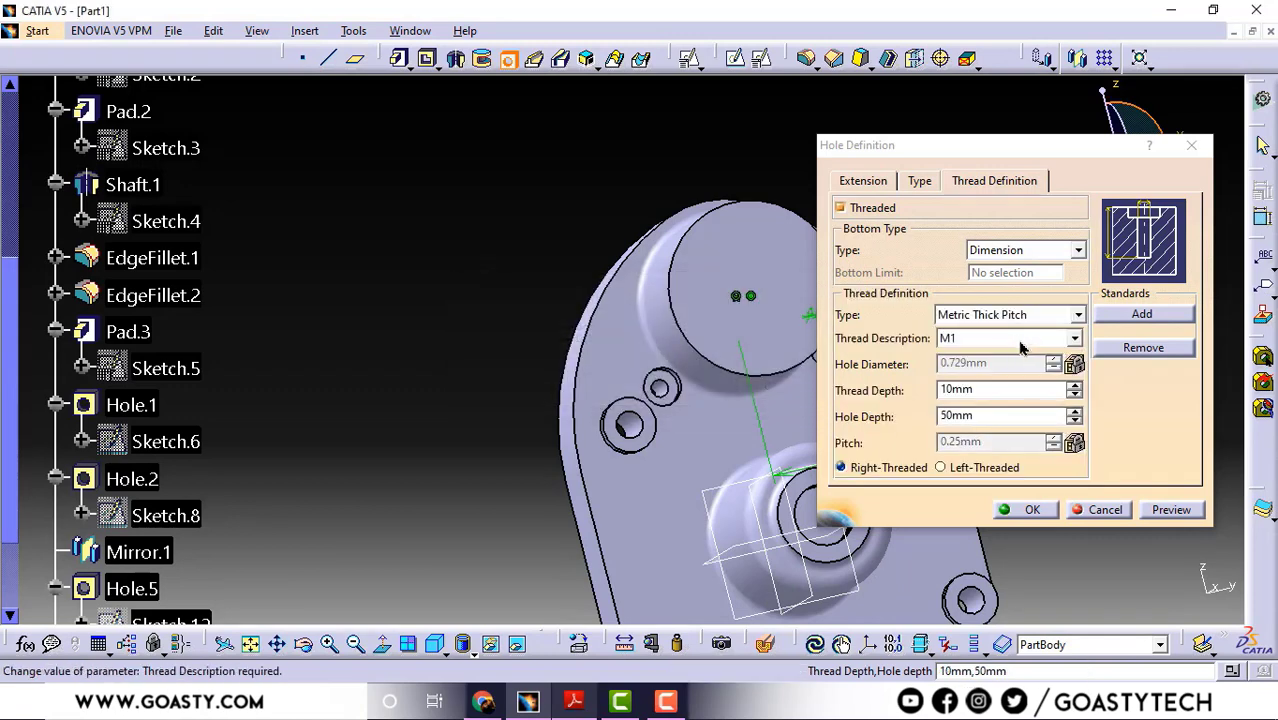
{"action": "left_click", "coordinate": [1018, 339]}
{"action": "scroll", "coordinate": [978, 460], "scroll_direction": "down", "scroll_amount": 3}
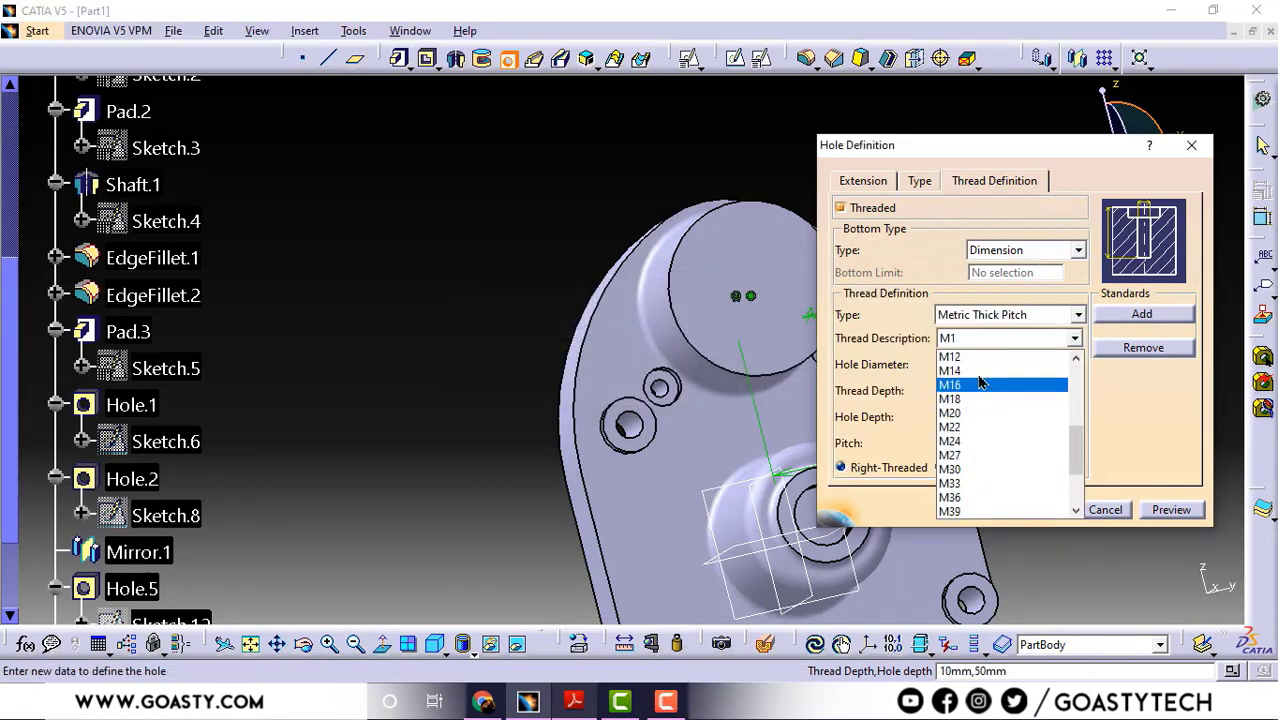
{"action": "left_click", "coordinate": [975, 413]}
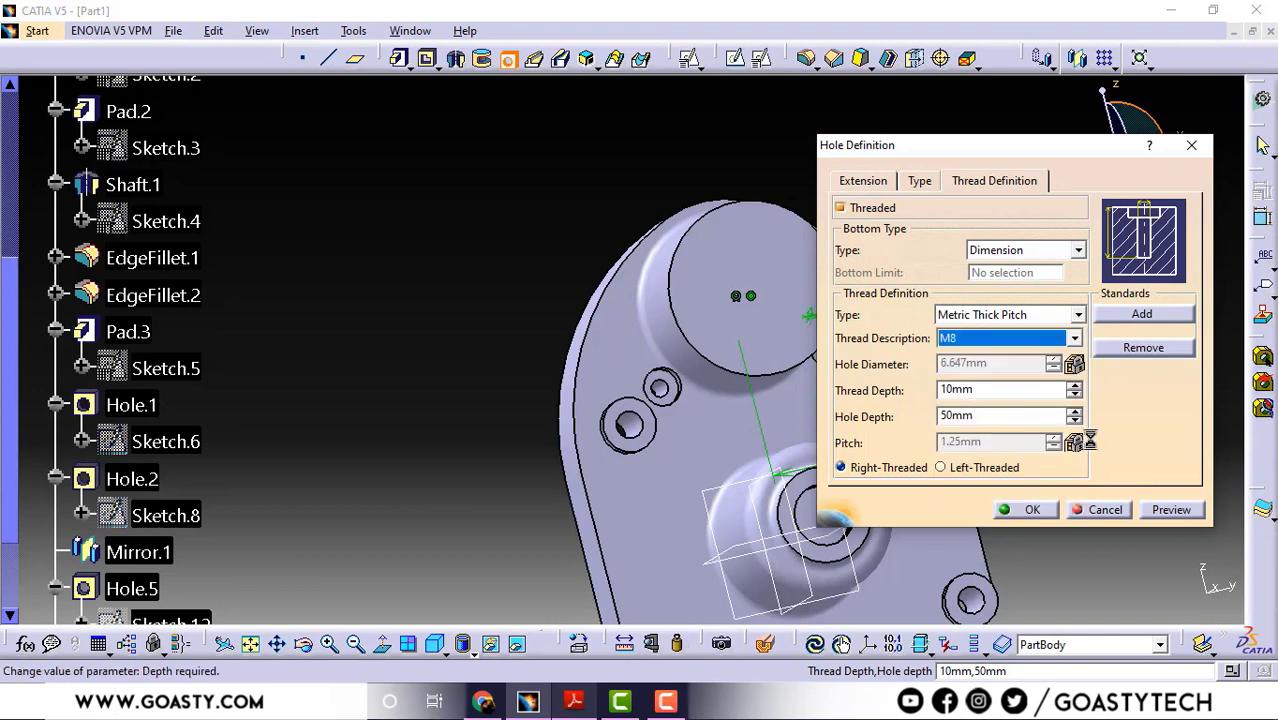
{"action": "left_click", "coordinate": [1031, 510]}
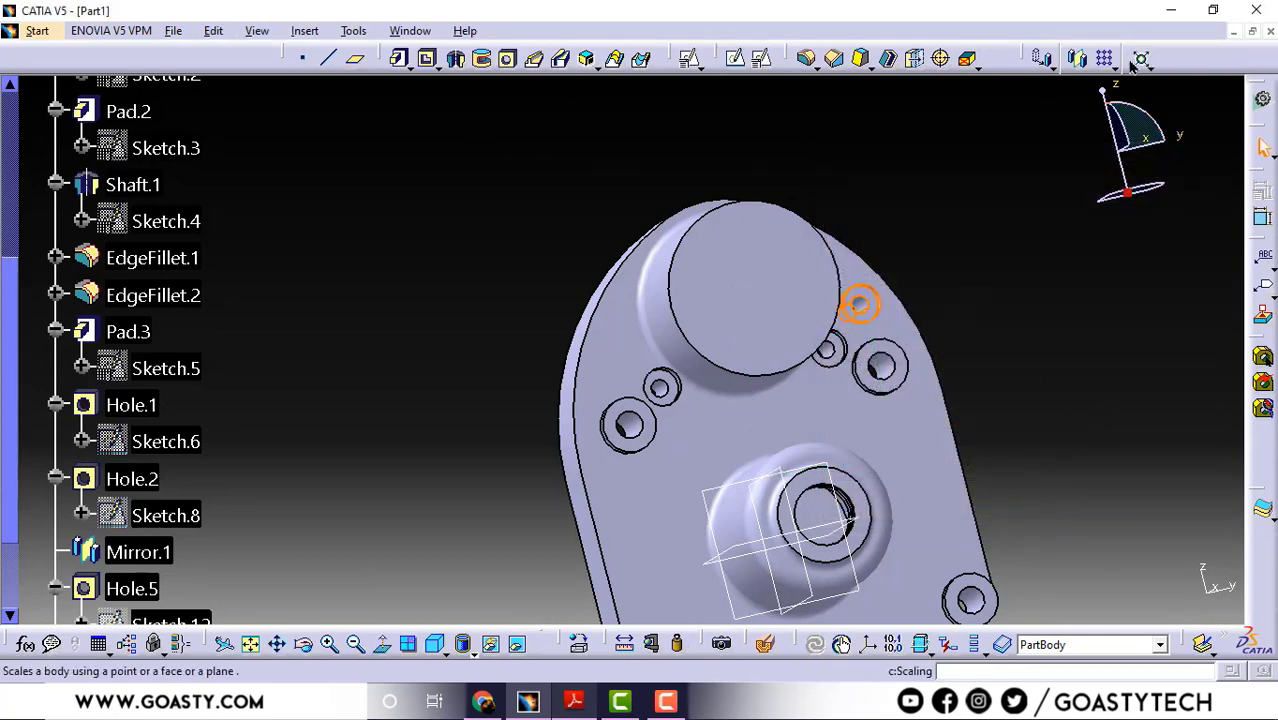
Mirror the new threaded M8 hole about the zx plane.
{"action": "left_click", "coordinate": [1077, 57]}
{"action": "middle_click_drag", "start_coordinate": [670, 348], "coordinate": [740, 430]}
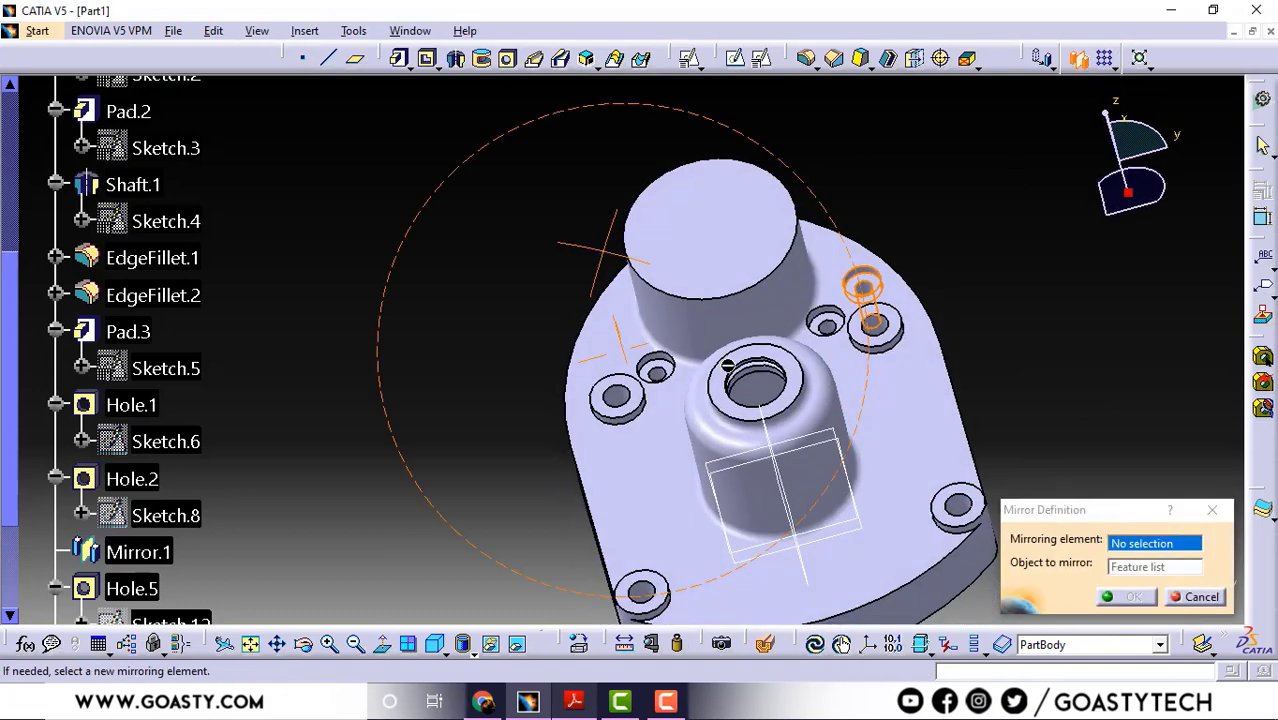
{"action": "left_click", "coordinate": [844, 510]}
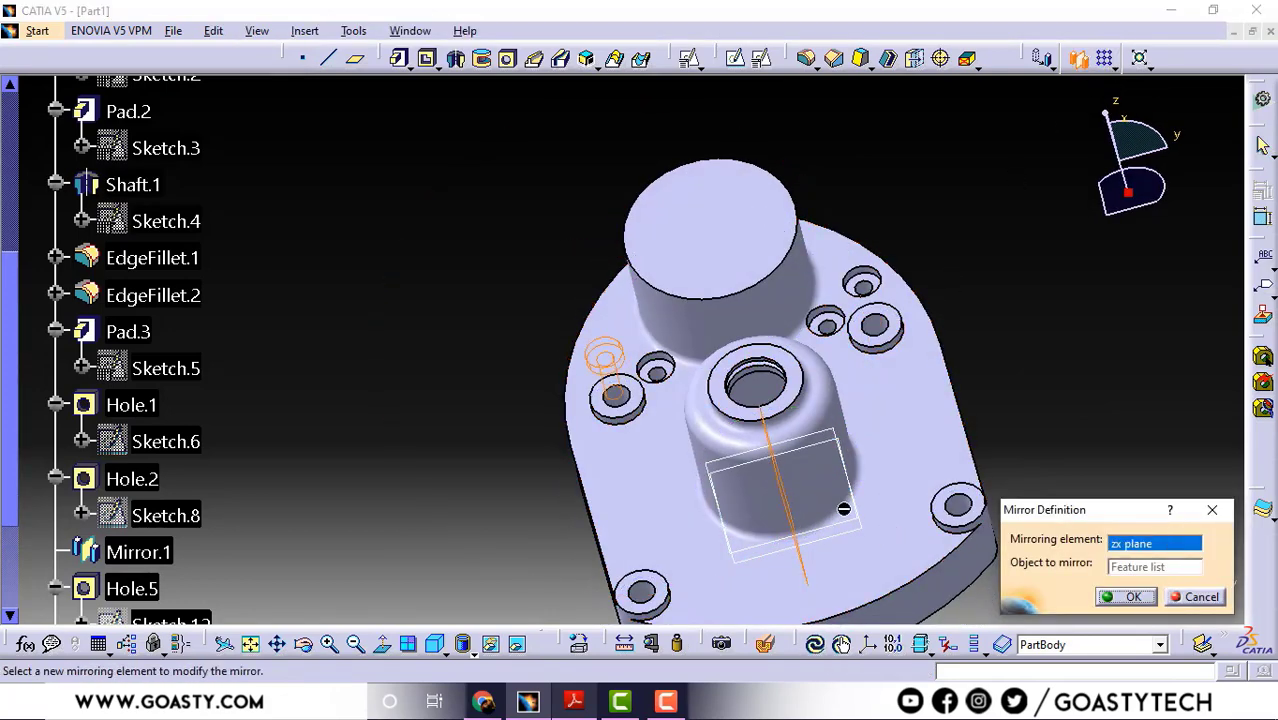
{"action": "left_click", "coordinate": [1124, 597]}
{"action": "middle_click_drag", "start_coordinate": [693, 342], "coordinate": [693, 172]}
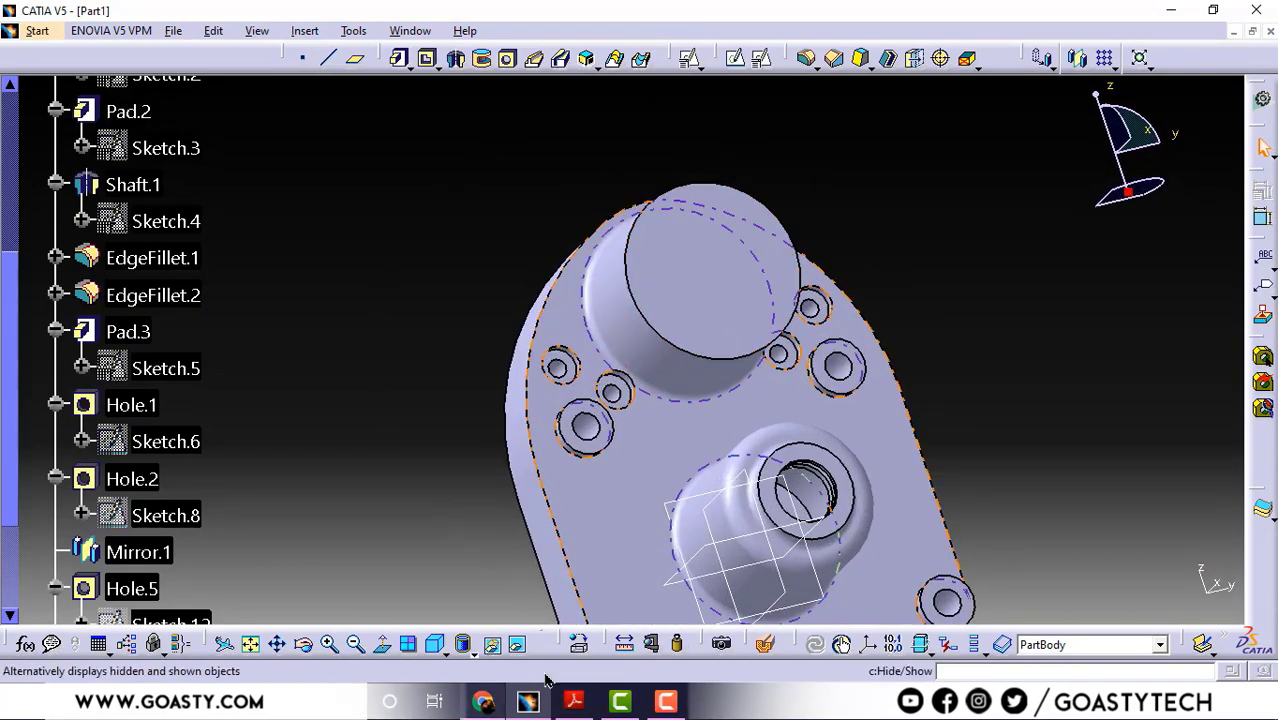
Check the bore in the PDF drawing, then start a simple, unthreaded hole on the large cylinder's end face.
{"action": "left_click", "coordinate": [573, 701]}
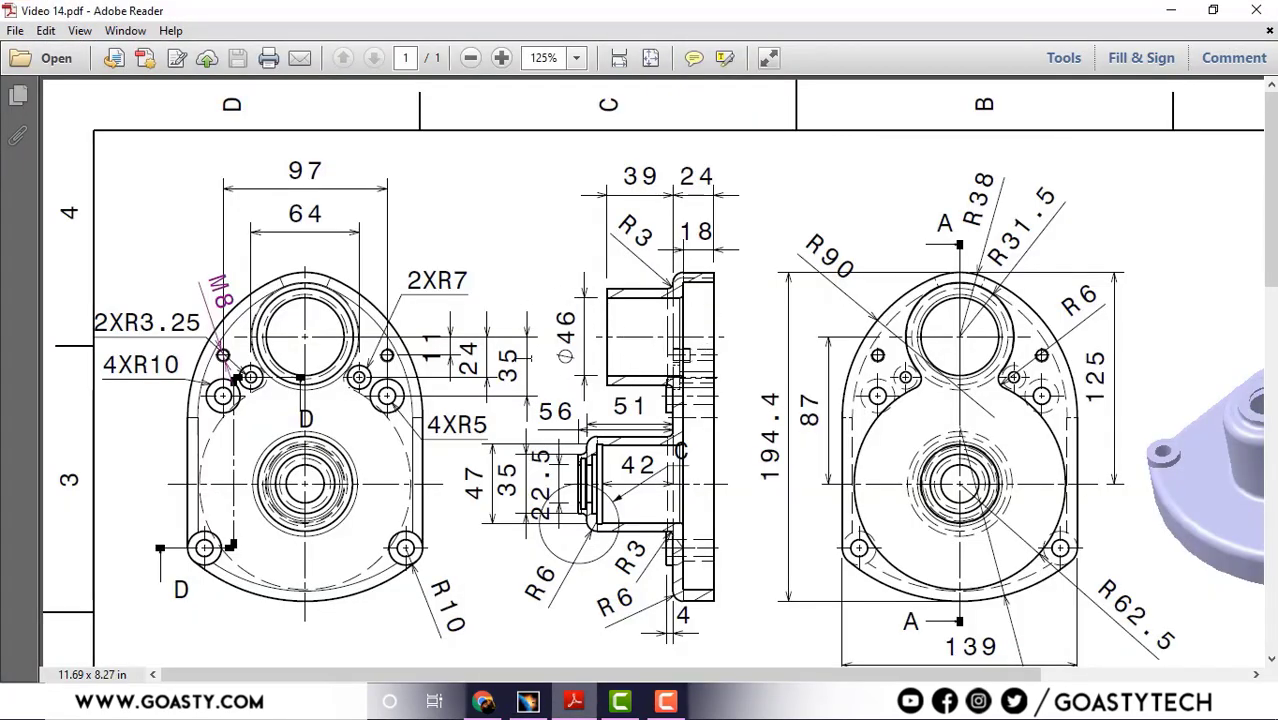
{"action": "left_click", "coordinate": [1173, 10]}
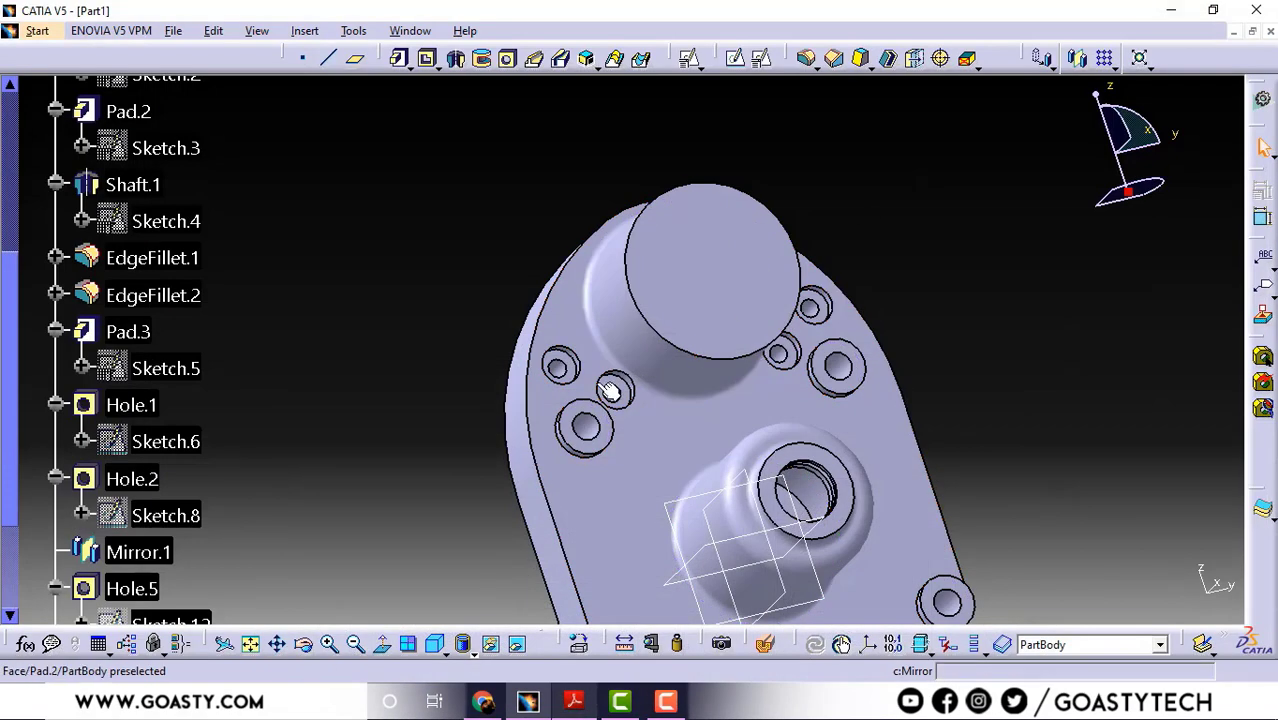
{"action": "left_click", "coordinate": [508, 58]}
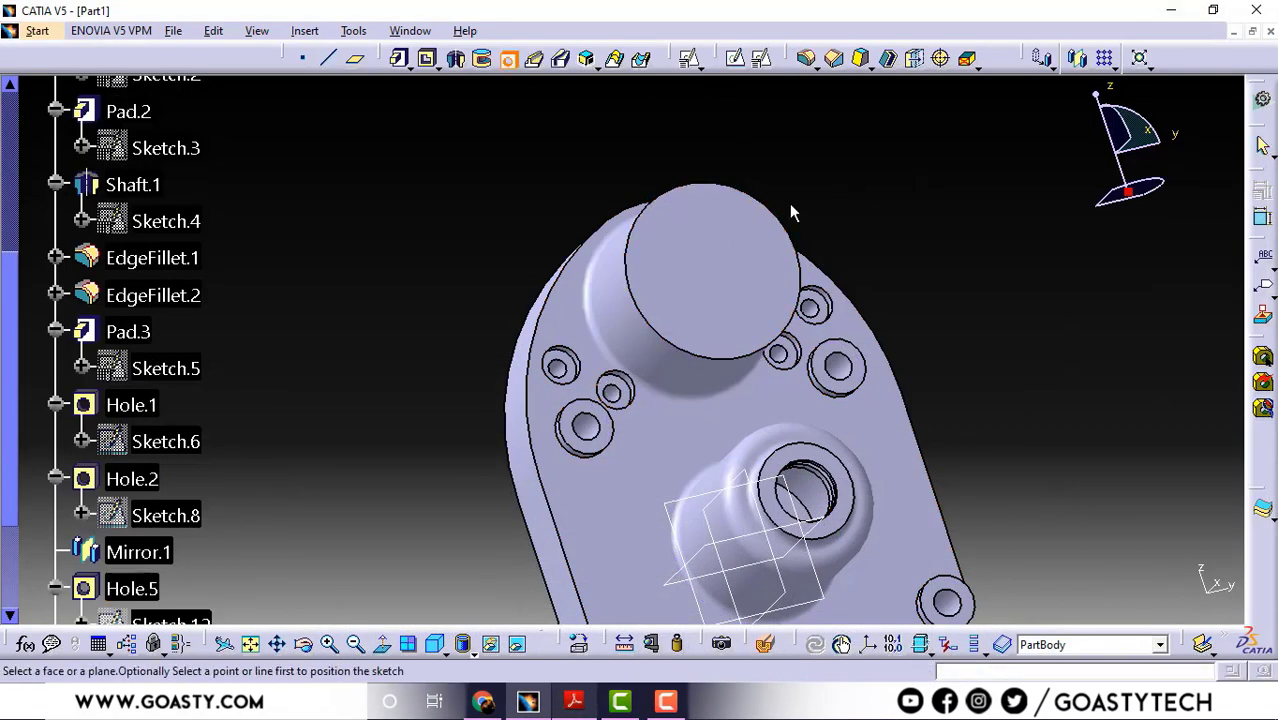
{"action": "left_click", "coordinate": [719, 266]}
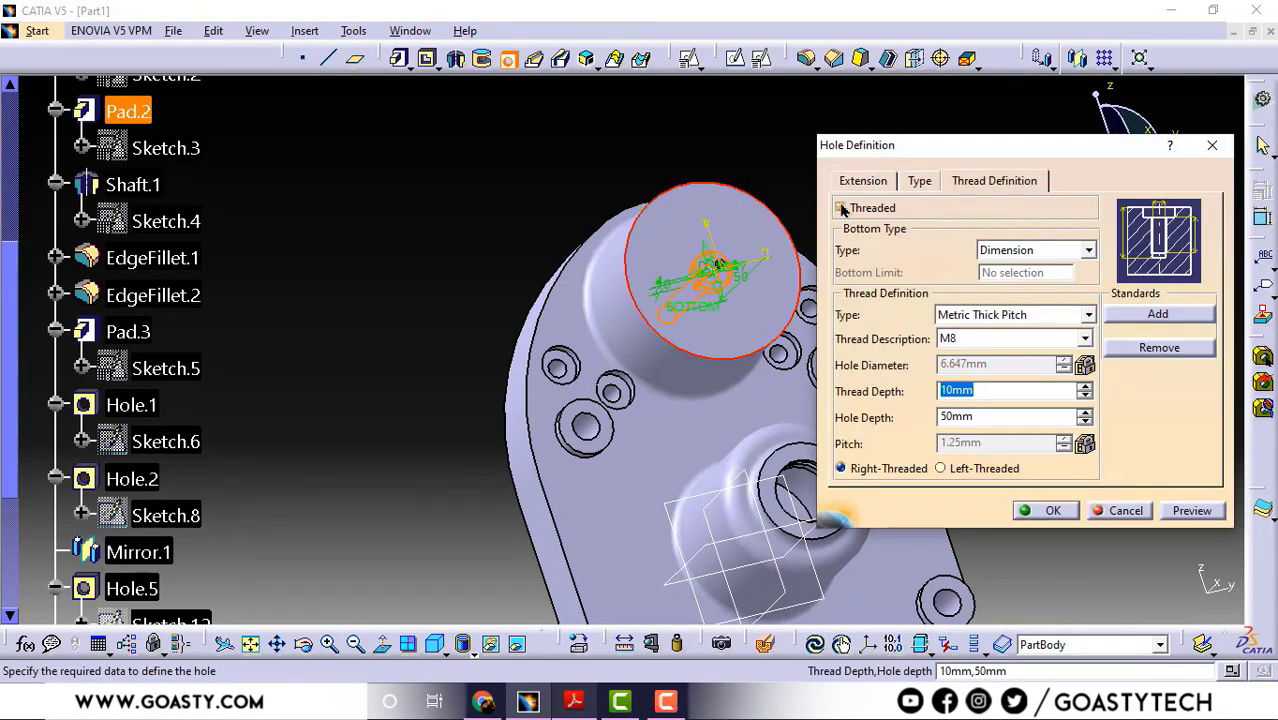
{"action": "left_click", "coordinate": [842, 208]}
{"action": "left_click", "coordinate": [919, 181]}
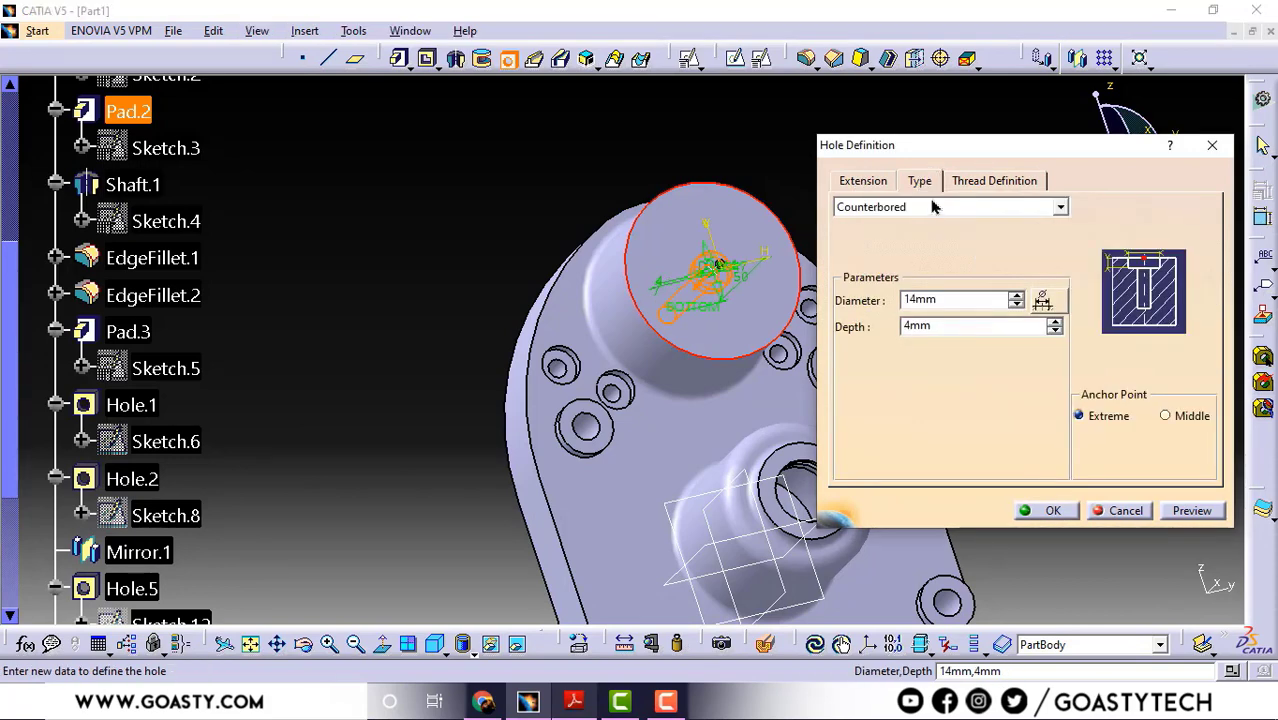
{"action": "left_click", "coordinate": [932, 206]}
{"action": "left_click", "coordinate": [893, 222]}
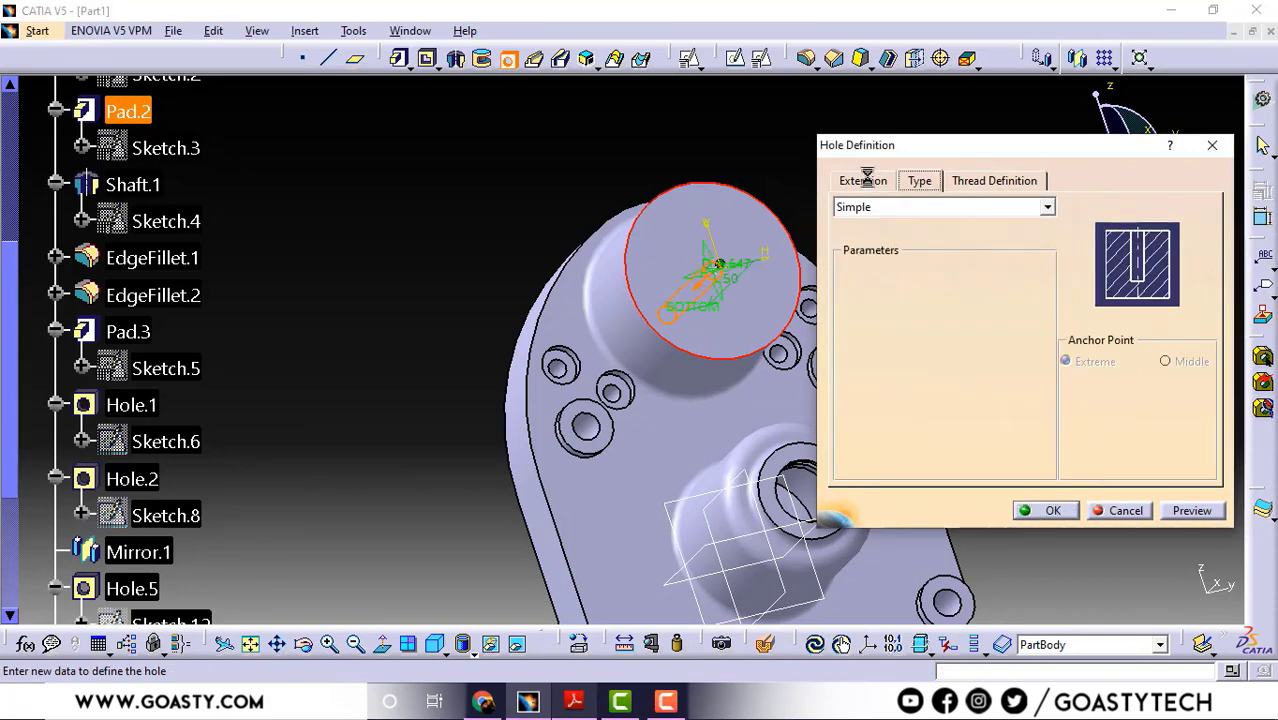
Set the large cylinder's hole to 46 mm diameter with an Up To Last extension and create it.
{"action": "left_click", "coordinate": [865, 180]}
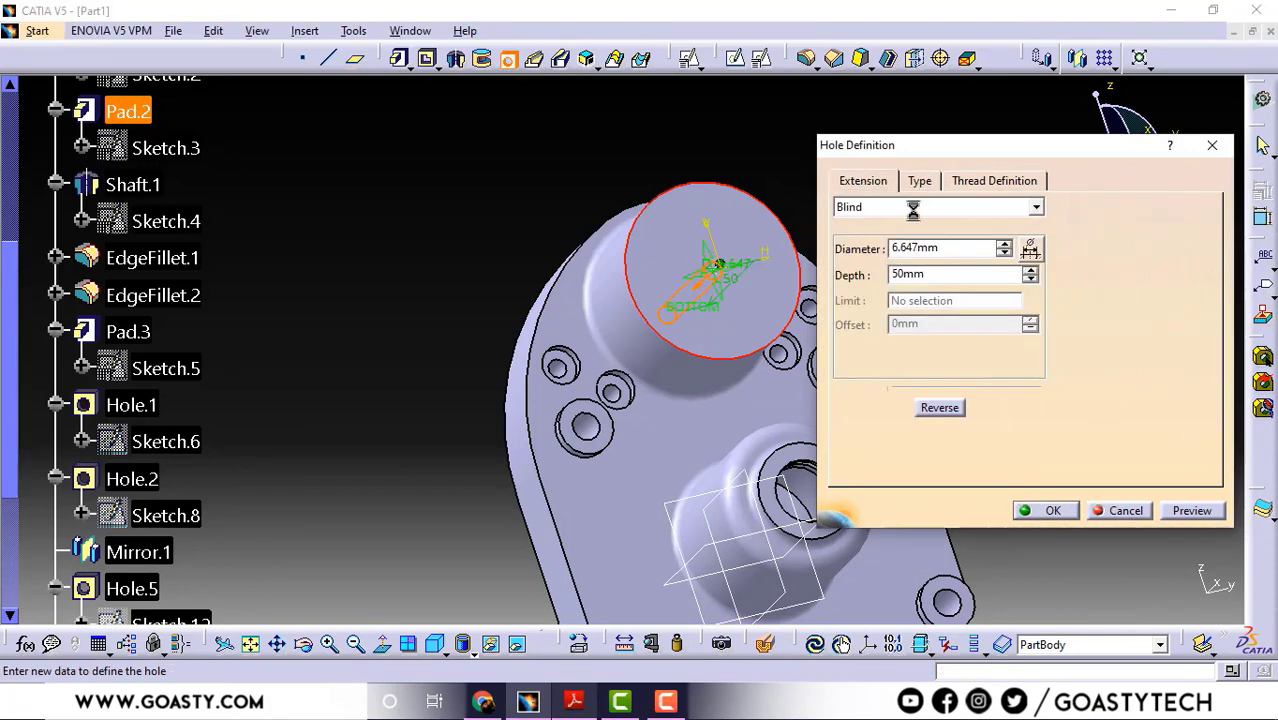
{"action": "left_click", "coordinate": [960, 246]}
{"action": "type", "text": "46"}
{"action": "left_click", "coordinate": [944, 207]}
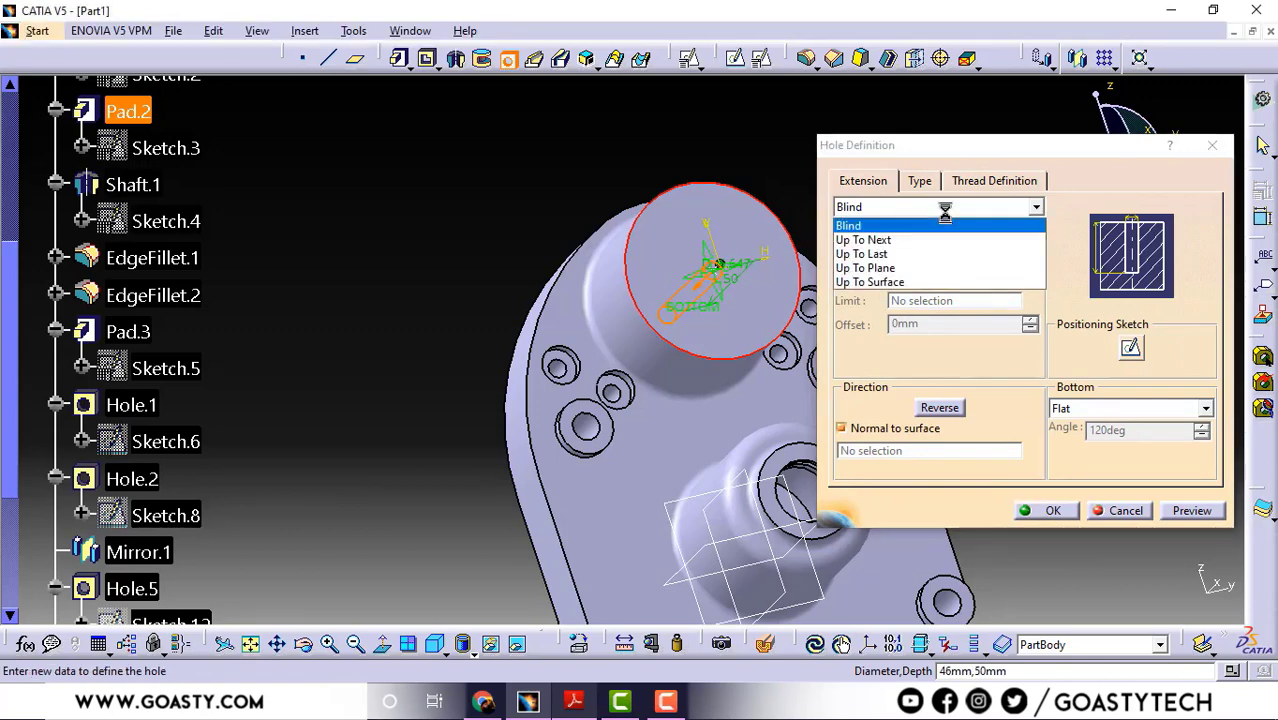
{"action": "left_click", "coordinate": [922, 256]}
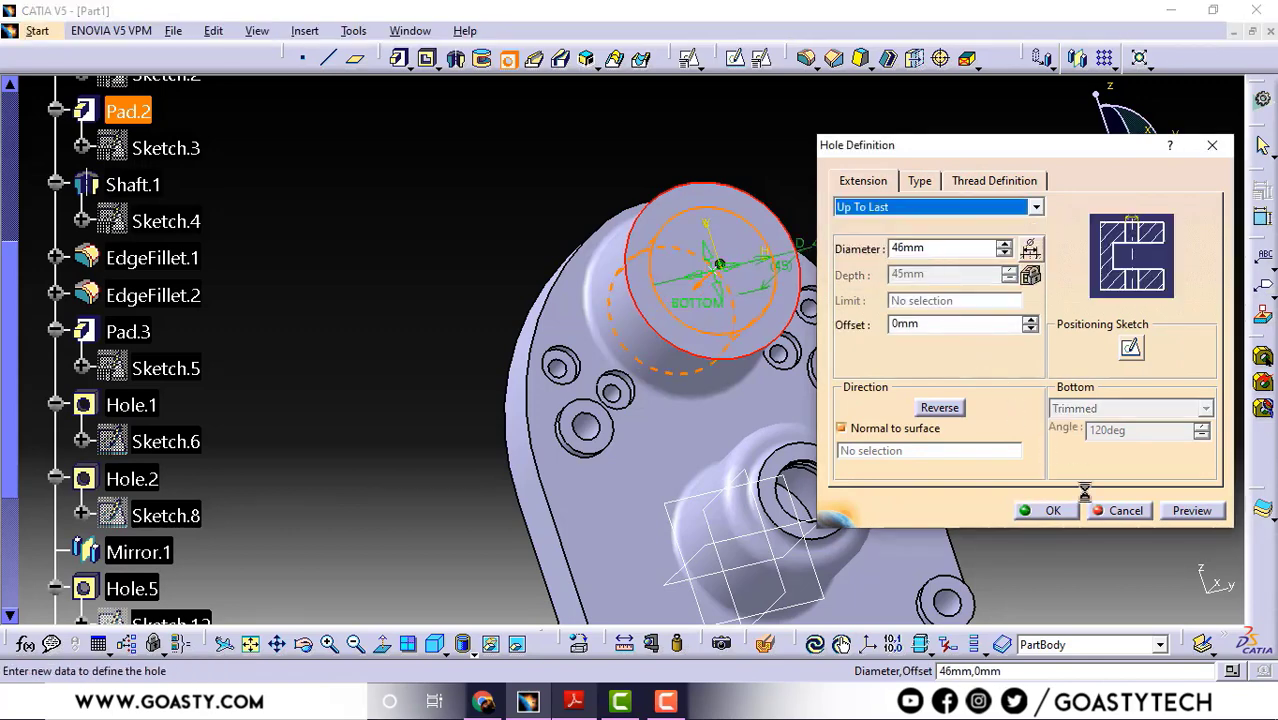
{"action": "left_click", "coordinate": [1054, 511]}
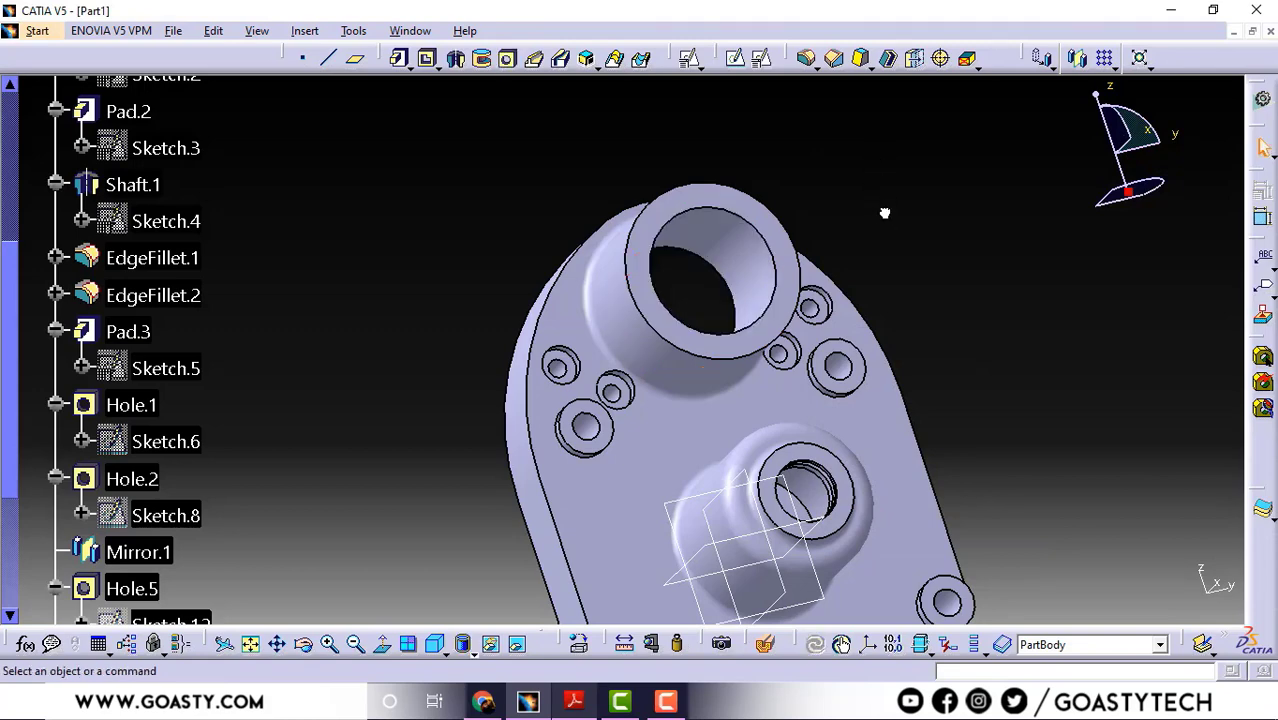
Check the R23 bore in Detail C of the PDF drawing and start a hole on the pocket floor inside the cover.
{"action": "middle_click_drag", "start_coordinate": [884, 208], "coordinate": [660, 340]}
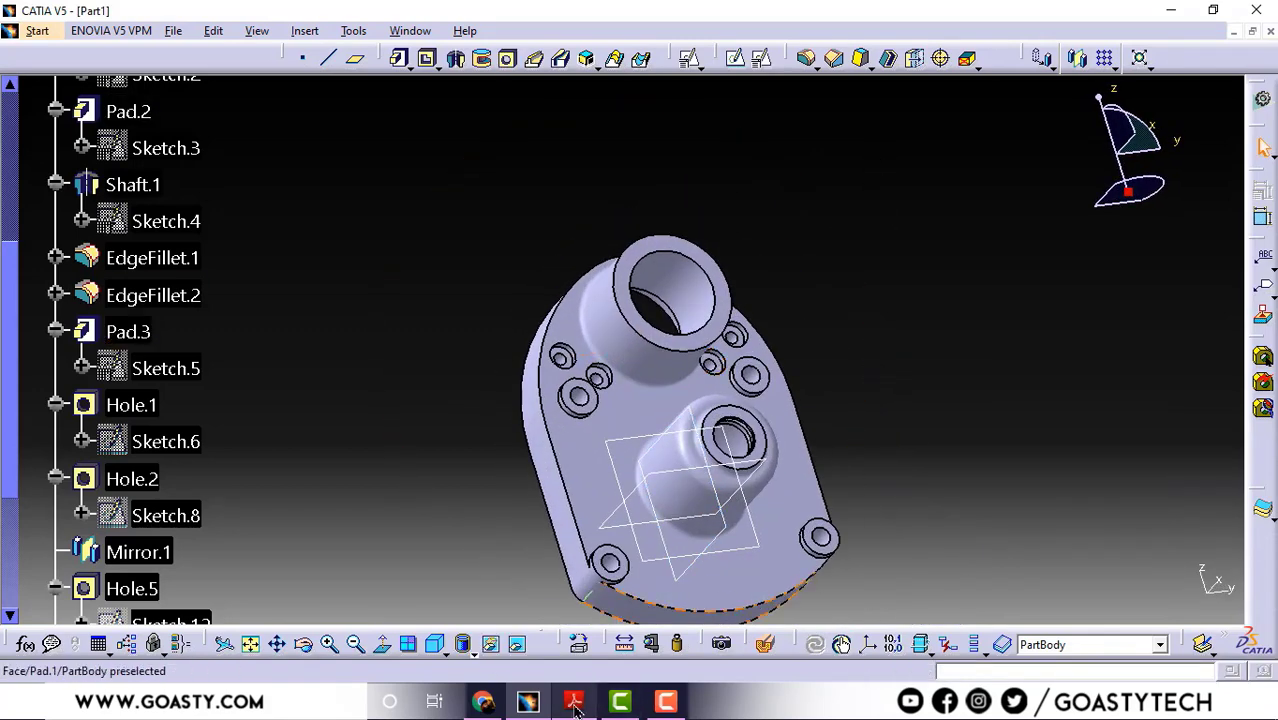
{"action": "middle_click_drag", "start_coordinate": [720, 300], "coordinate": [813, 295]}
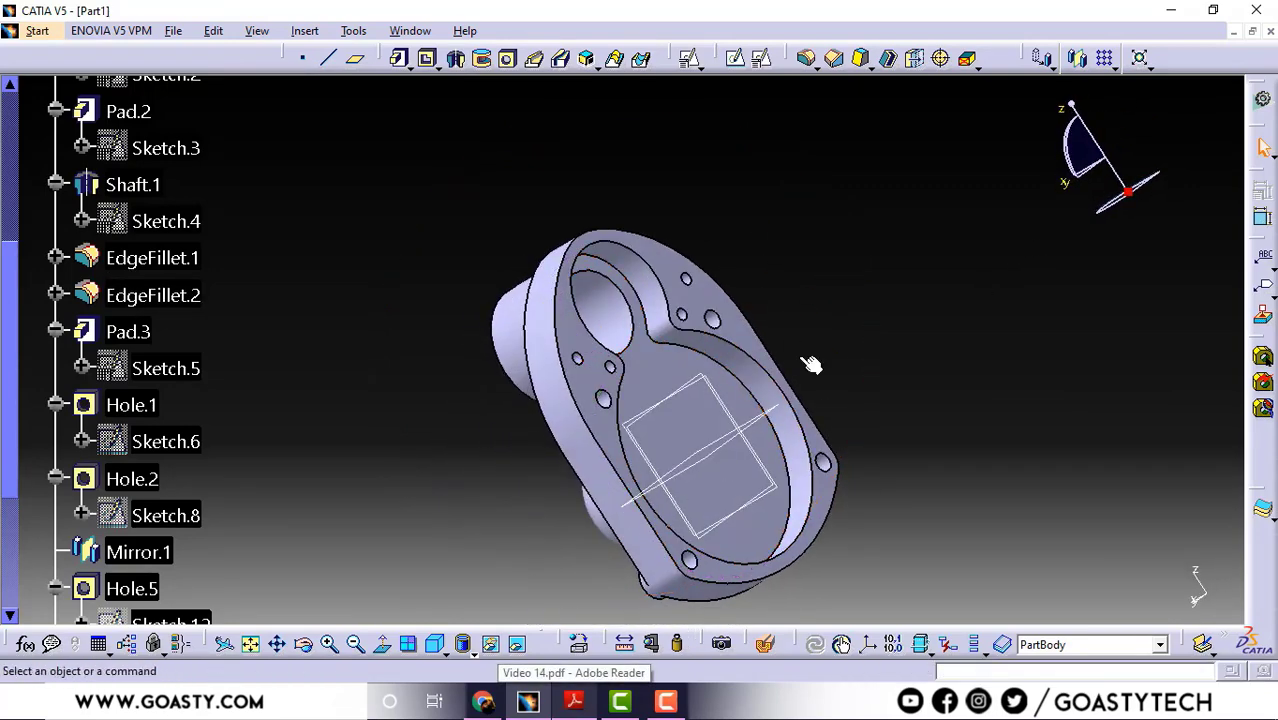
{"action": "left_click", "coordinate": [575, 701]}
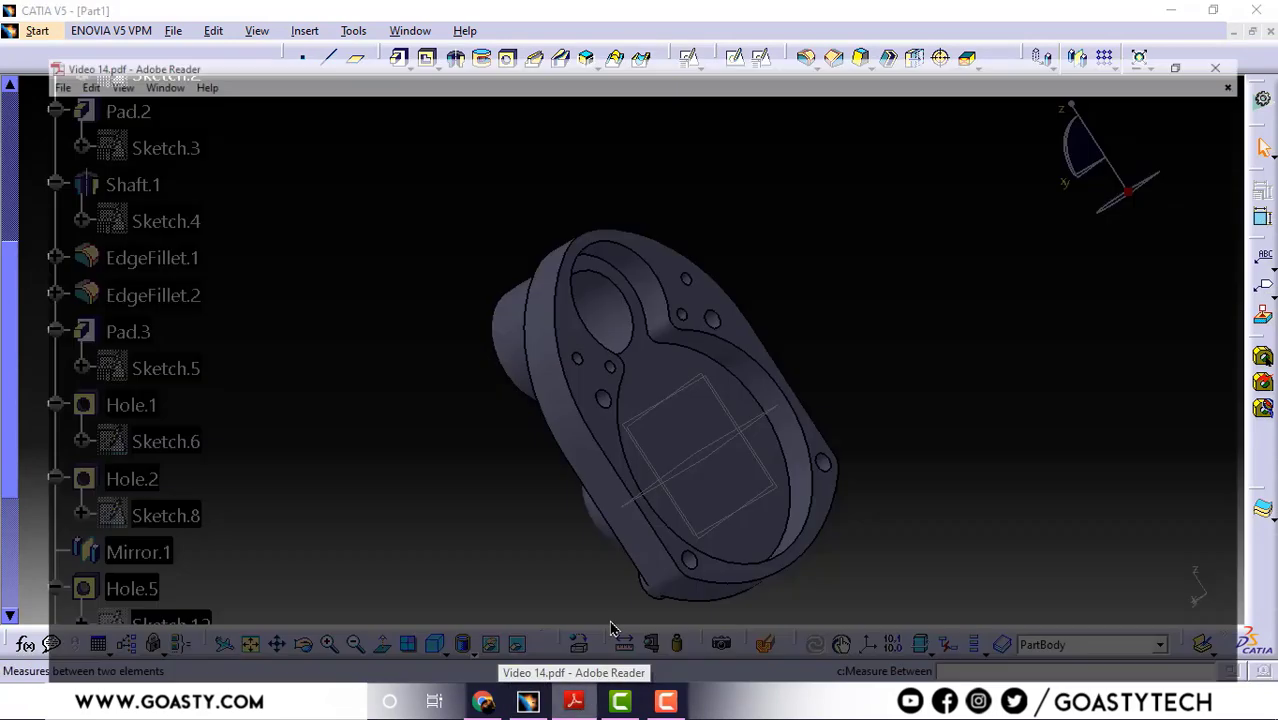
{"action": "scroll", "coordinate": [720, 542], "scroll_direction": "down", "scroll_amount": 10}
{"action": "scroll", "coordinate": [755, 349], "scroll_direction": "right", "scroll_amount": 2}
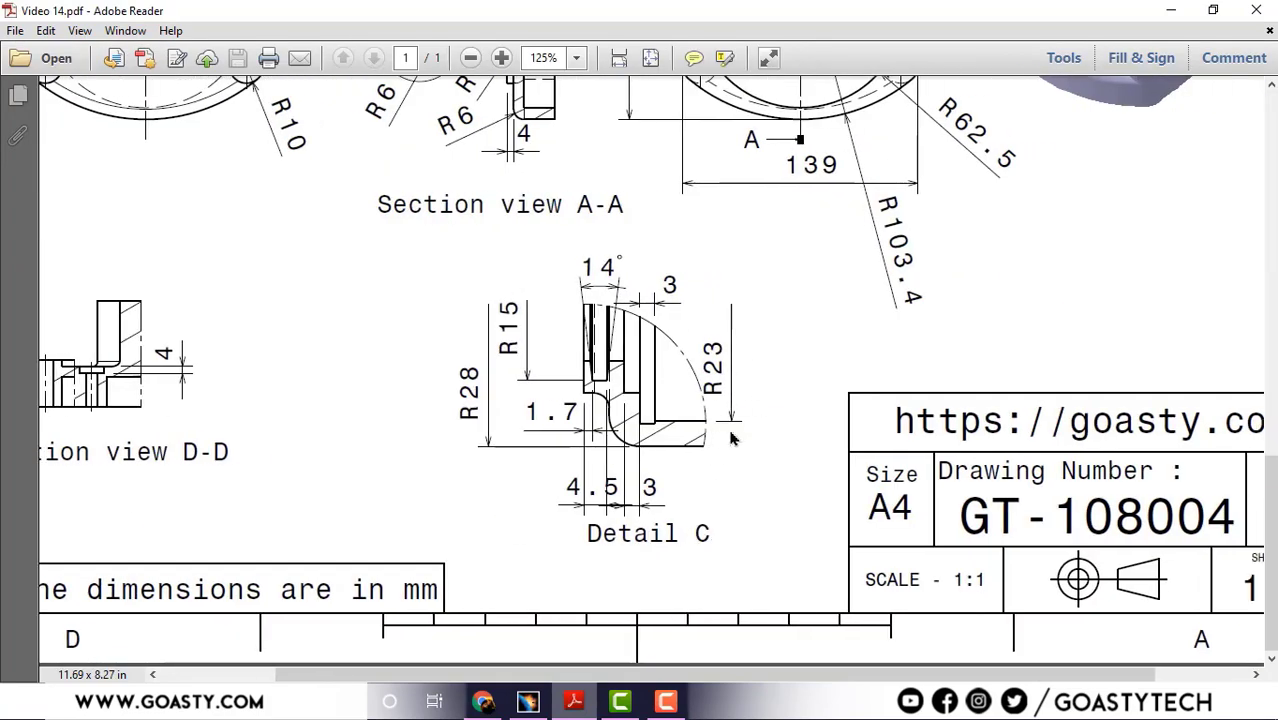
{"action": "left_click", "coordinate": [1155, 9]}
{"action": "middle_click_drag", "start_coordinate": [893, 341], "coordinate": [845, 362]}
{"action": "middle_click_drag", "start_coordinate": [772, 300], "coordinate": [590, 262]}
{"action": "left_click", "coordinate": [758, 415]}
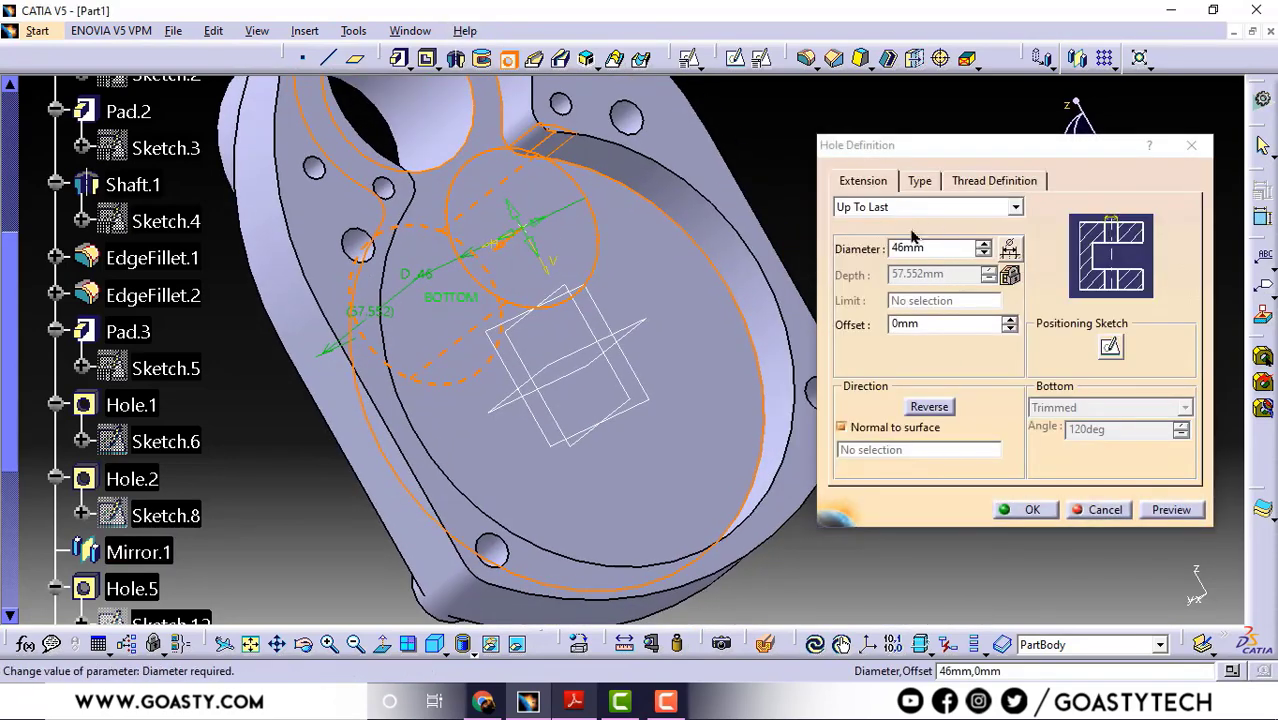
In the positioning sketch, make the hole centre concentric with the pocket's large circular edge and exit the sketch.
{"action": "left_click", "coordinate": [1110, 349]}
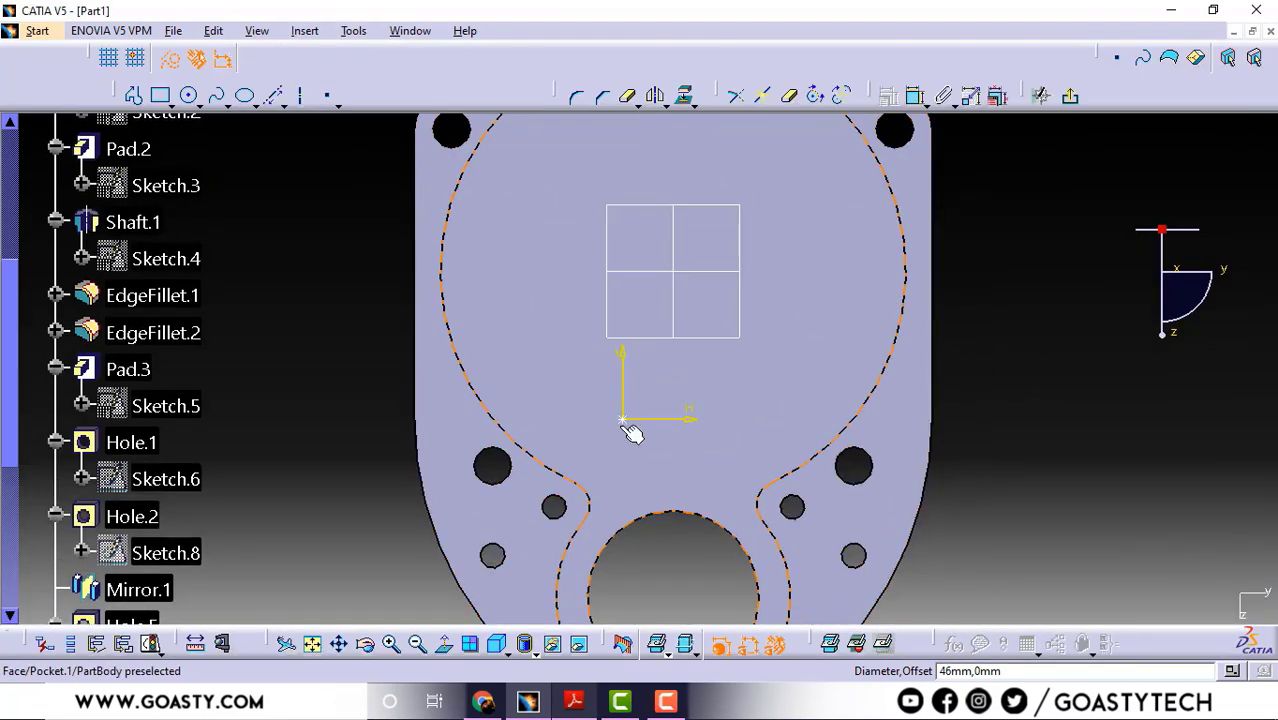
{"action": "left_click", "coordinate": [623, 420]}
{"action": "middle_click_drag", "start_coordinate": [722, 354], "coordinate": [713, 502]}
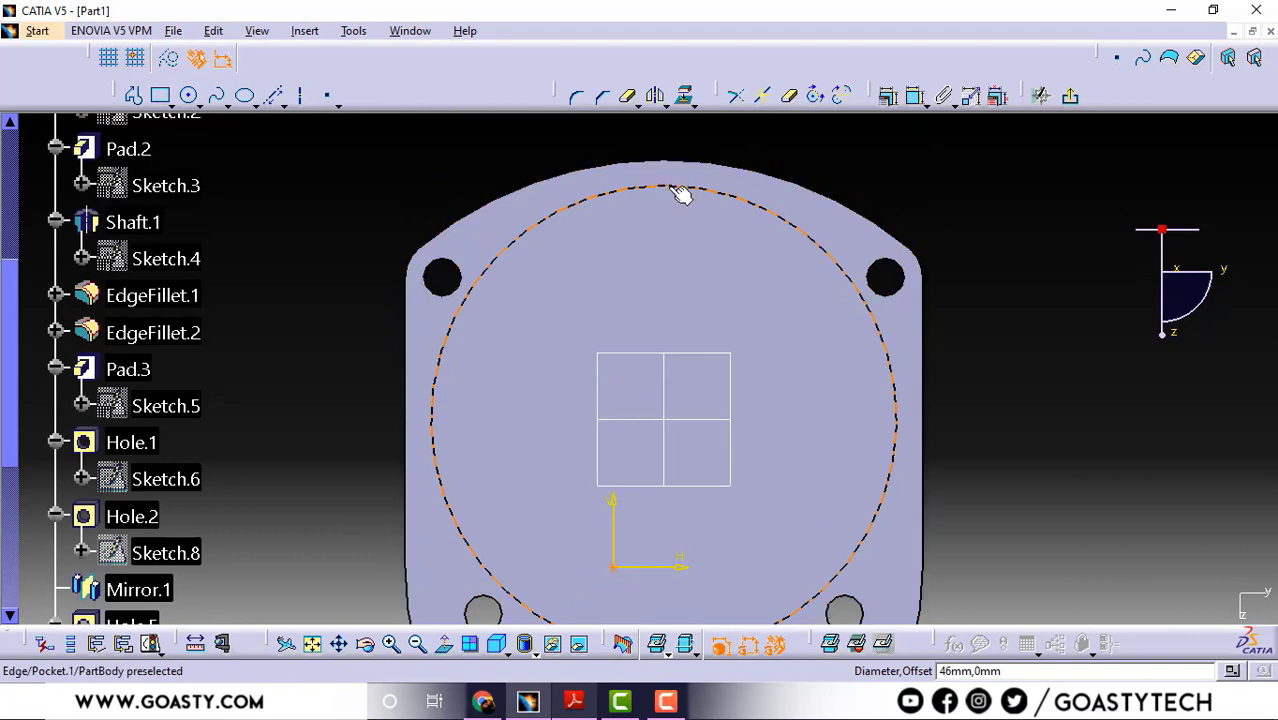
{"action": "left_click", "coordinate": [681, 189], "text": "ctrl"}
{"action": "left_click", "coordinate": [887, 95]}
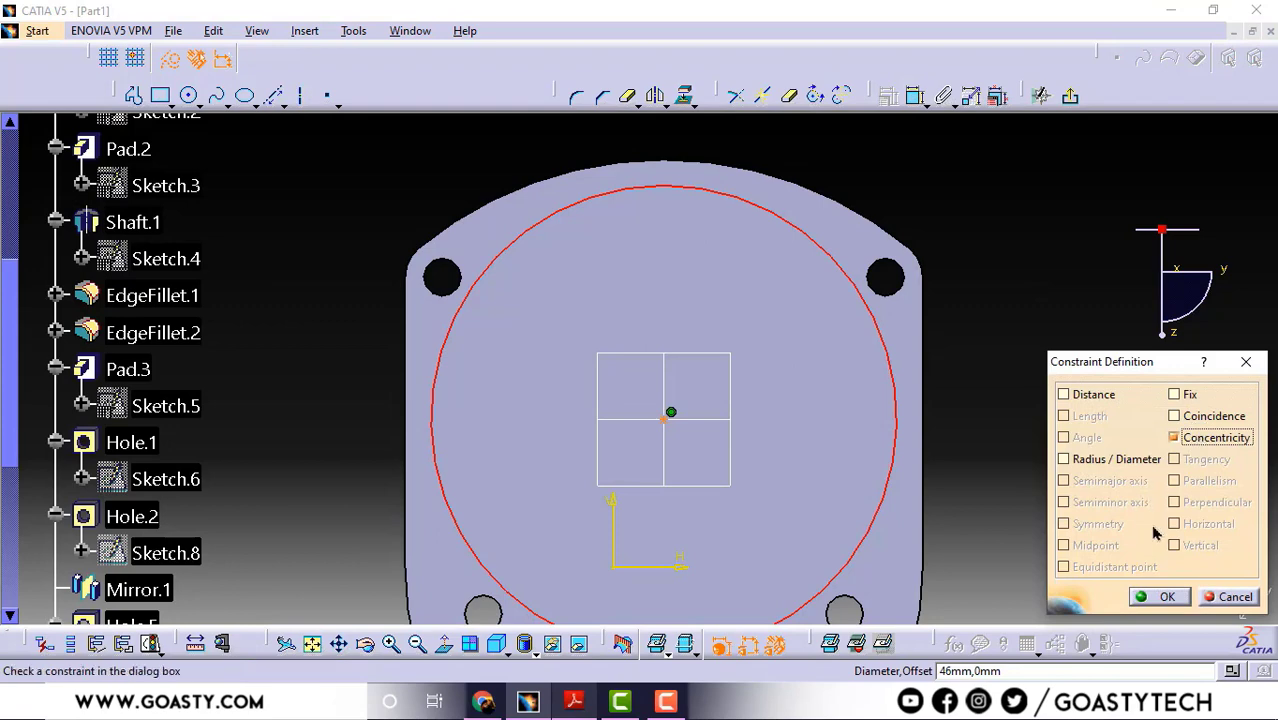
{"action": "left_click", "coordinate": [1163, 598]}
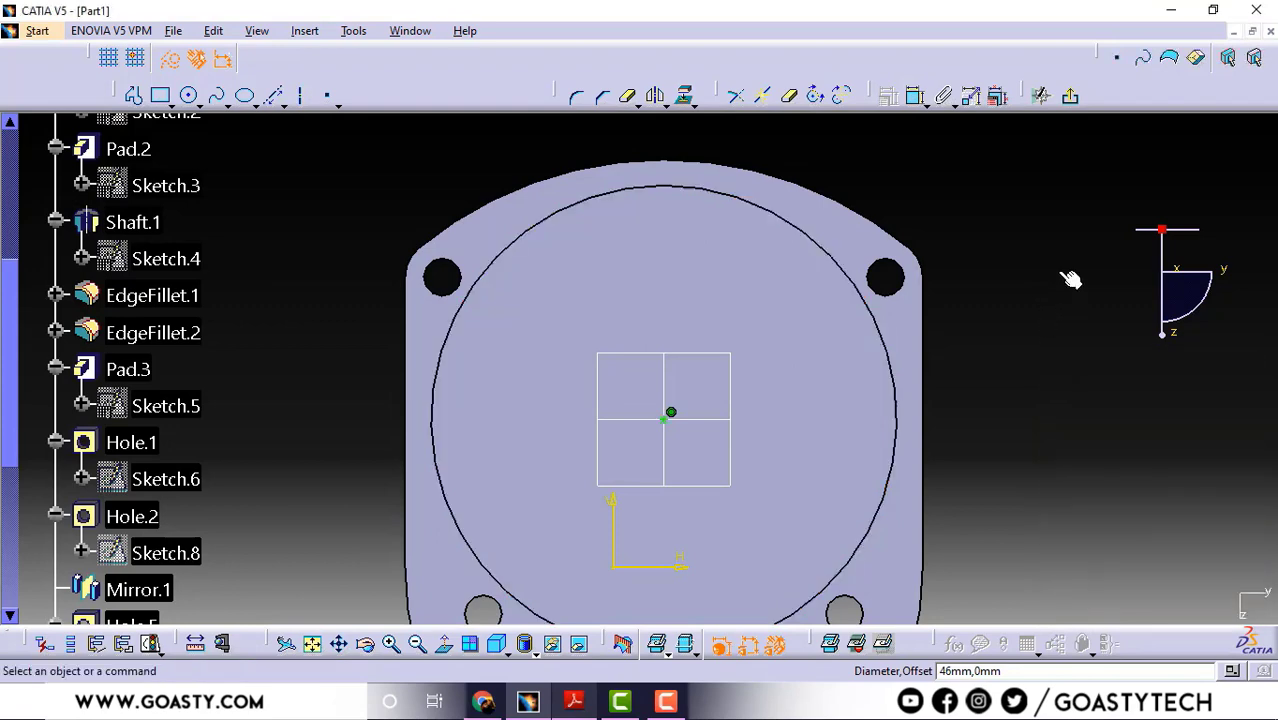
{"action": "left_click", "coordinate": [1072, 97]}
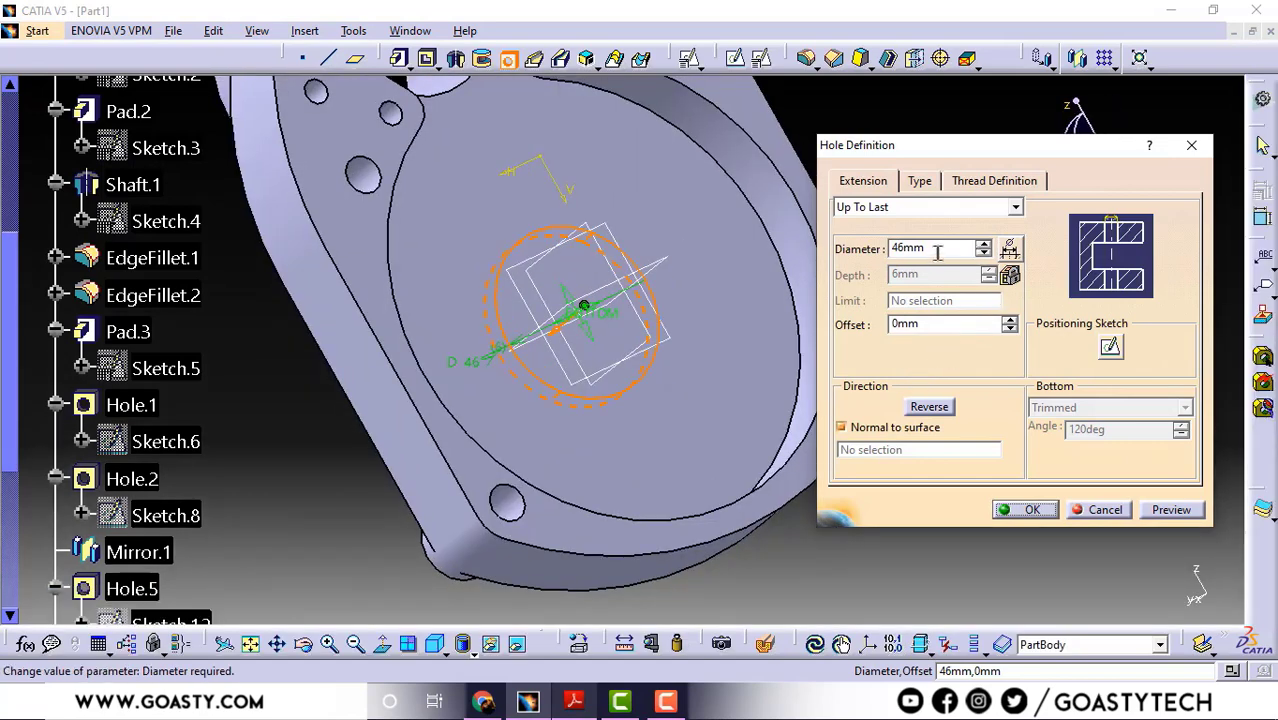
Change the 46 mm hole to a Blind extension with a 6 mm depth, preview it and create it.
{"action": "middle_click_drag", "start_coordinate": [555, 360], "coordinate": [592, 332]}
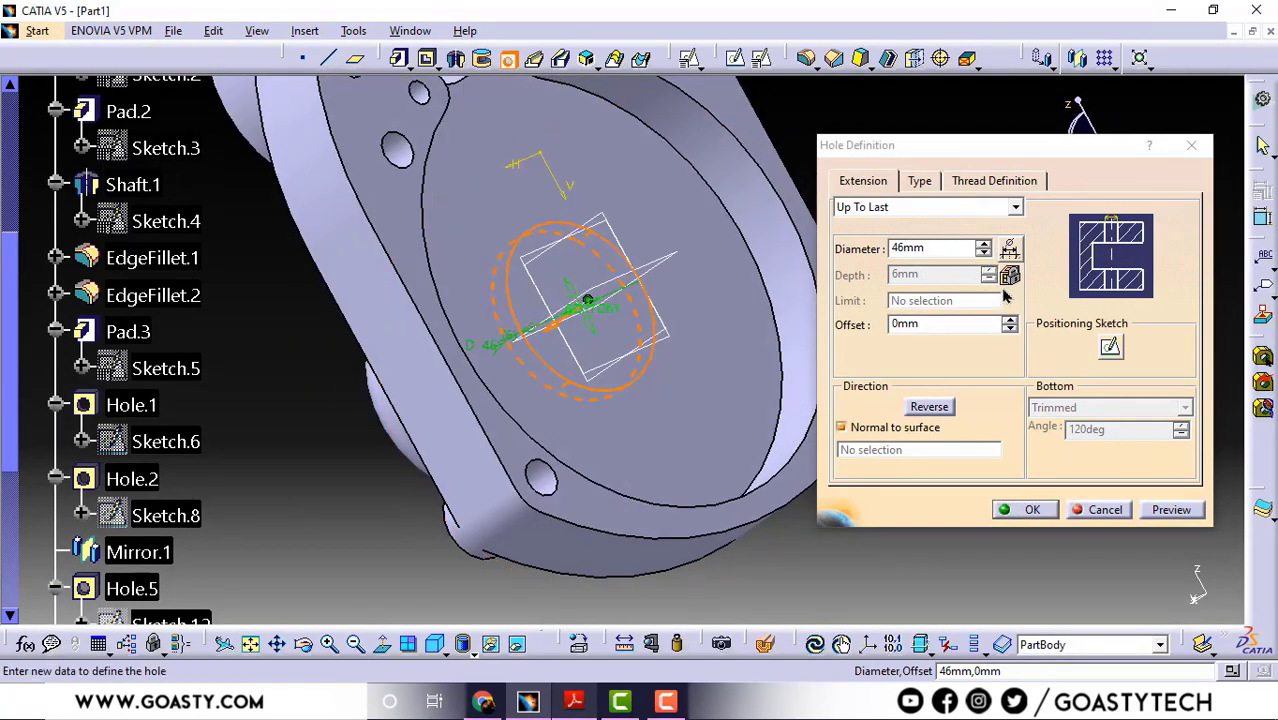
{"action": "left_click", "coordinate": [924, 207]}
{"action": "left_click", "coordinate": [887, 222]}
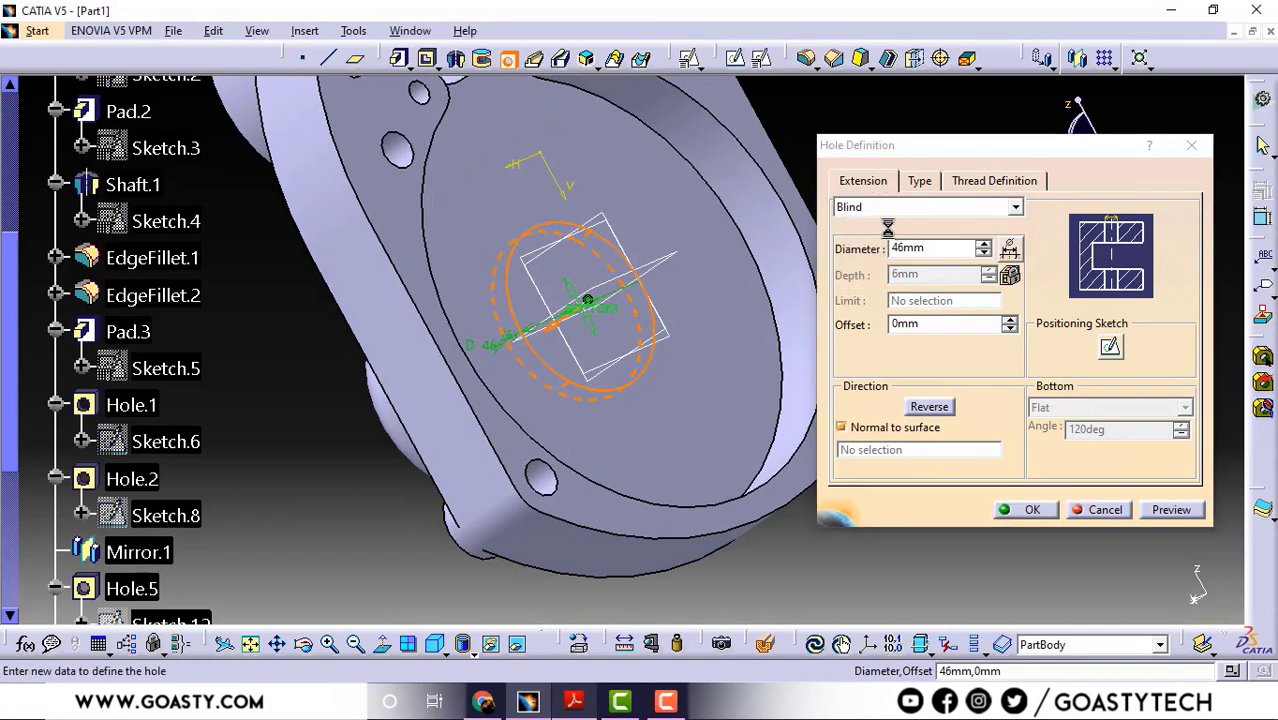
{"action": "left_click", "coordinate": [1174, 514]}
{"action": "middle_click_drag", "start_coordinate": [588, 305], "coordinate": [778, 356]}
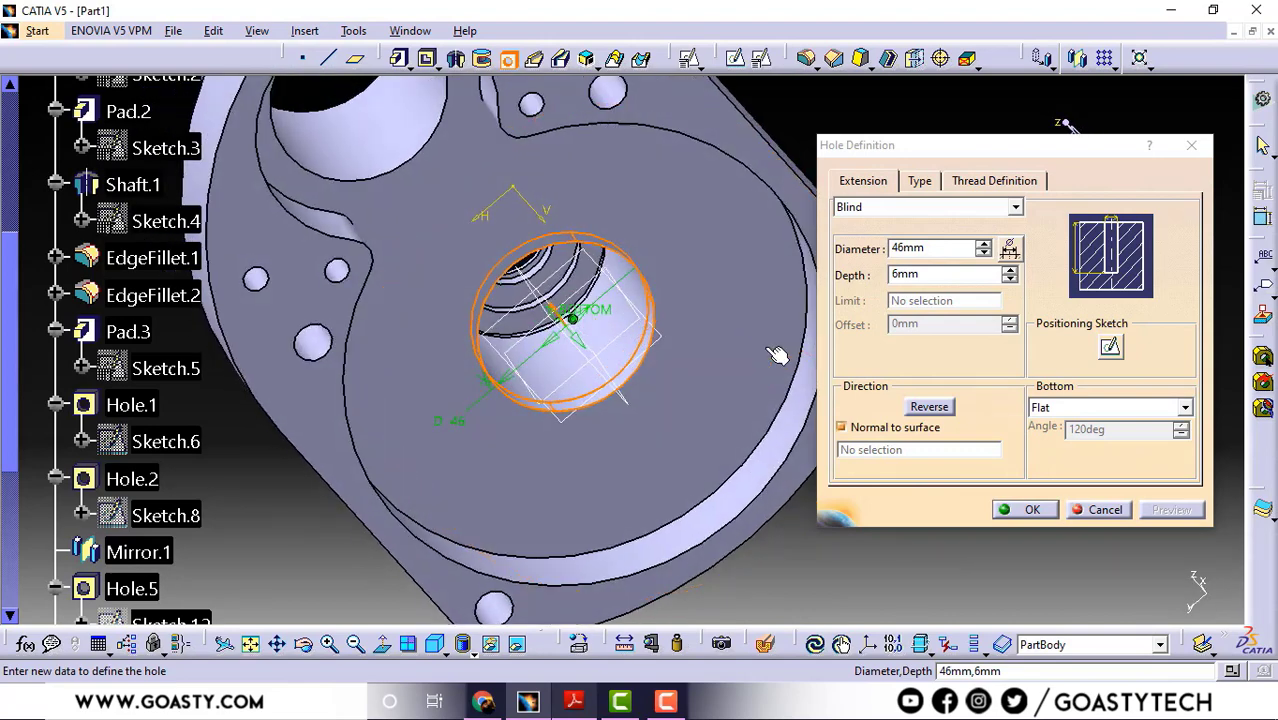
{"action": "left_click", "coordinate": [1034, 510]}
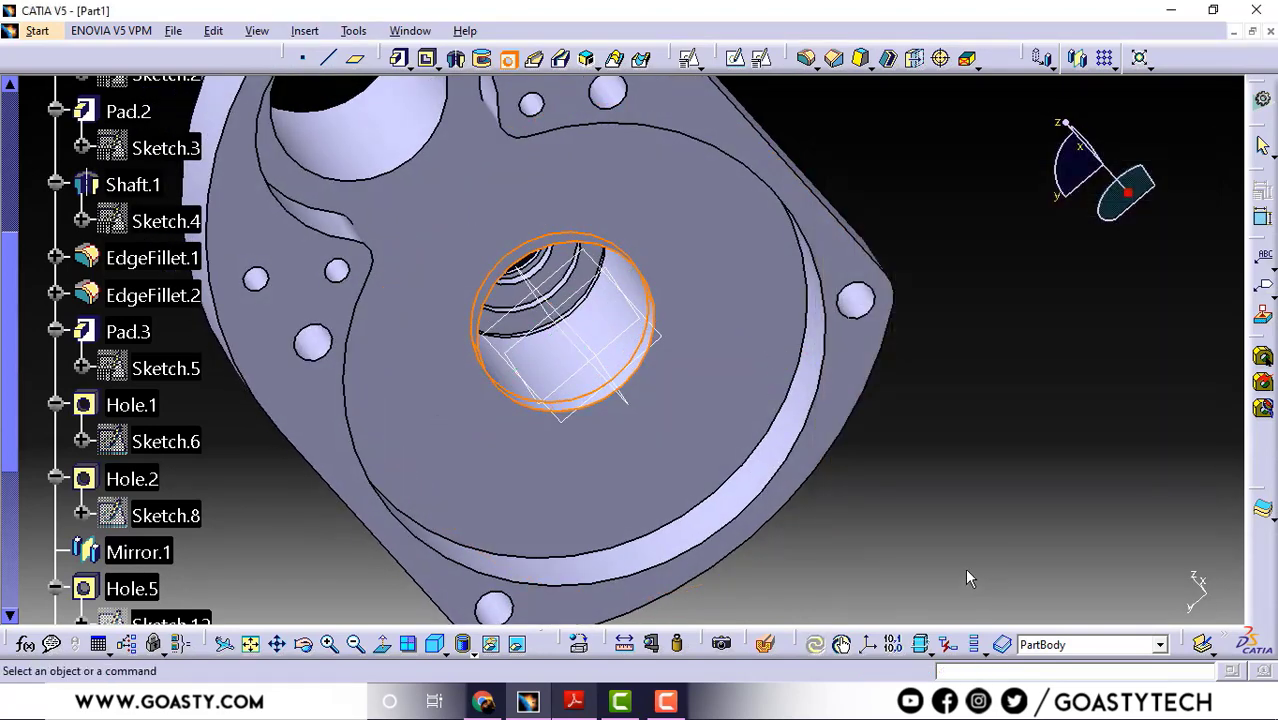
Inspect the cover from the boss side and look up the outer edge fillet radius in the PDF drawing.
{"action": "middle_click_drag", "start_coordinate": [601, 441], "coordinate": [496, 172]}
{"action": "middle_click_drag", "start_coordinate": [428, 362], "coordinate": [856, 191]}
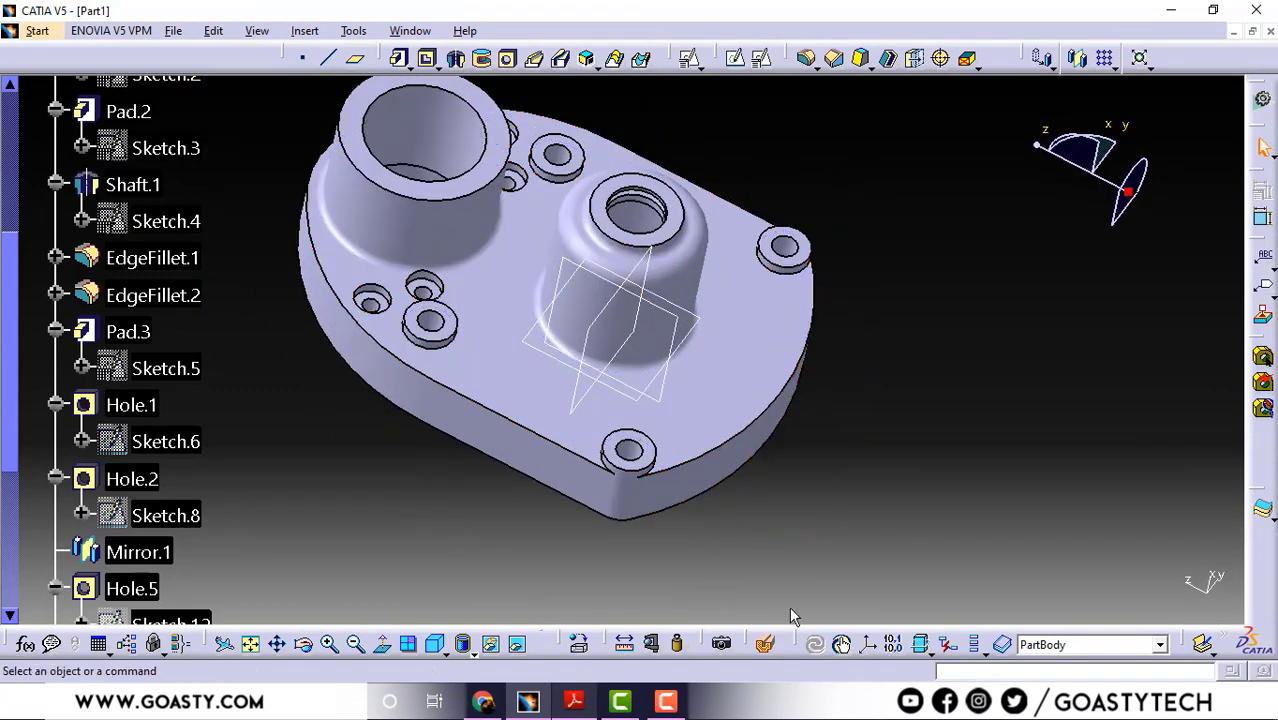
{"action": "middle_click_drag", "start_coordinate": [797, 464], "coordinate": [707, 508]}
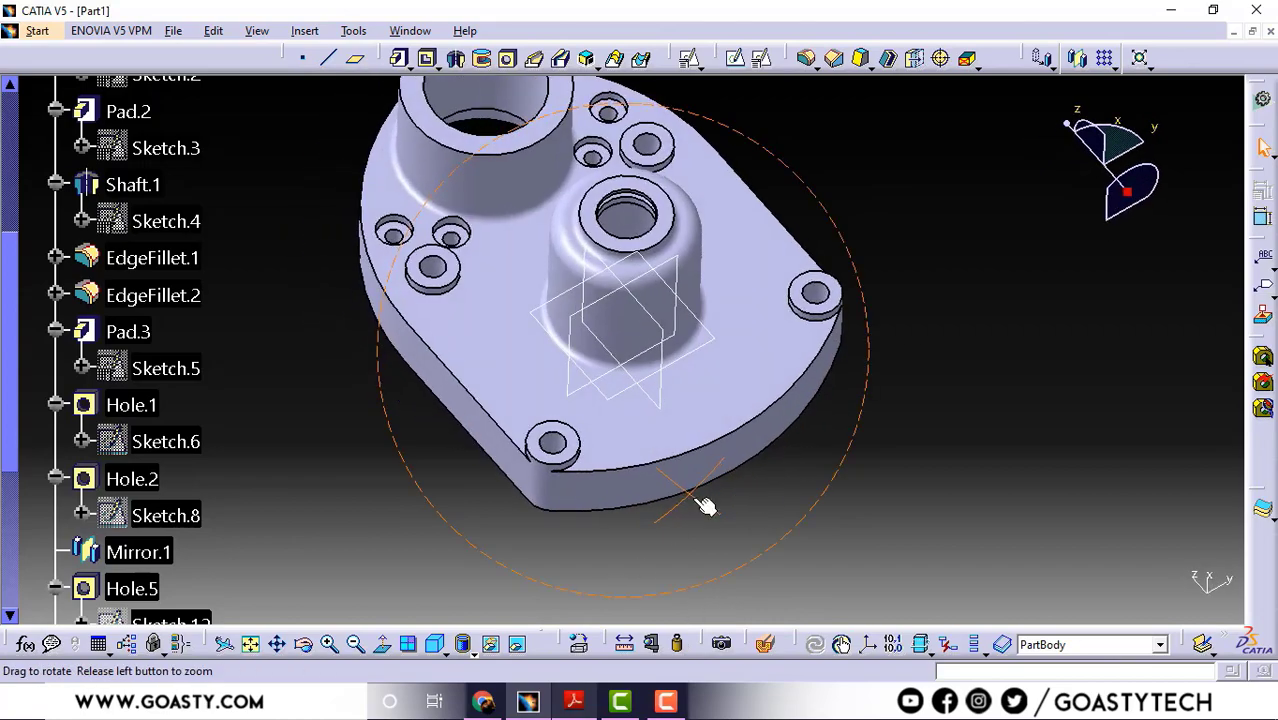
{"action": "left_click", "coordinate": [573, 701]}
{"action": "scroll", "coordinate": [351, 470], "scroll_direction": "up", "scroll_amount": 10}
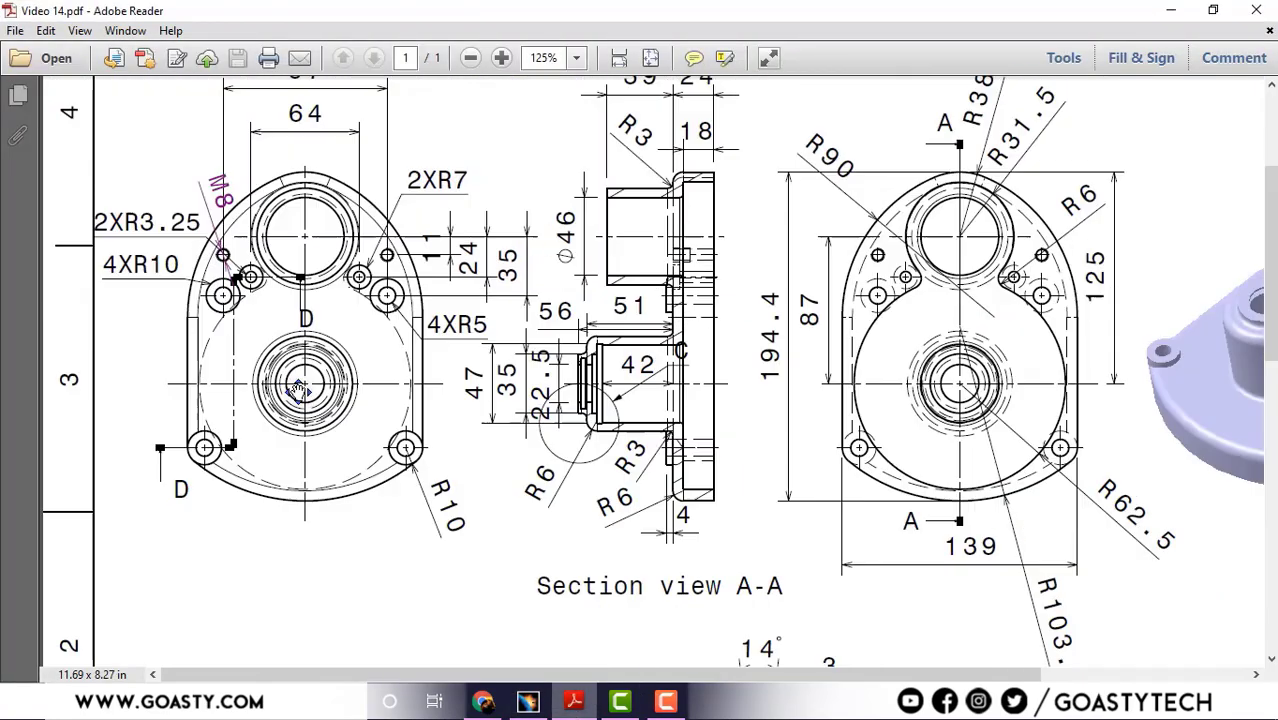
{"action": "scroll", "coordinate": [343, 455], "scroll_direction": "down", "scroll_amount": 5}
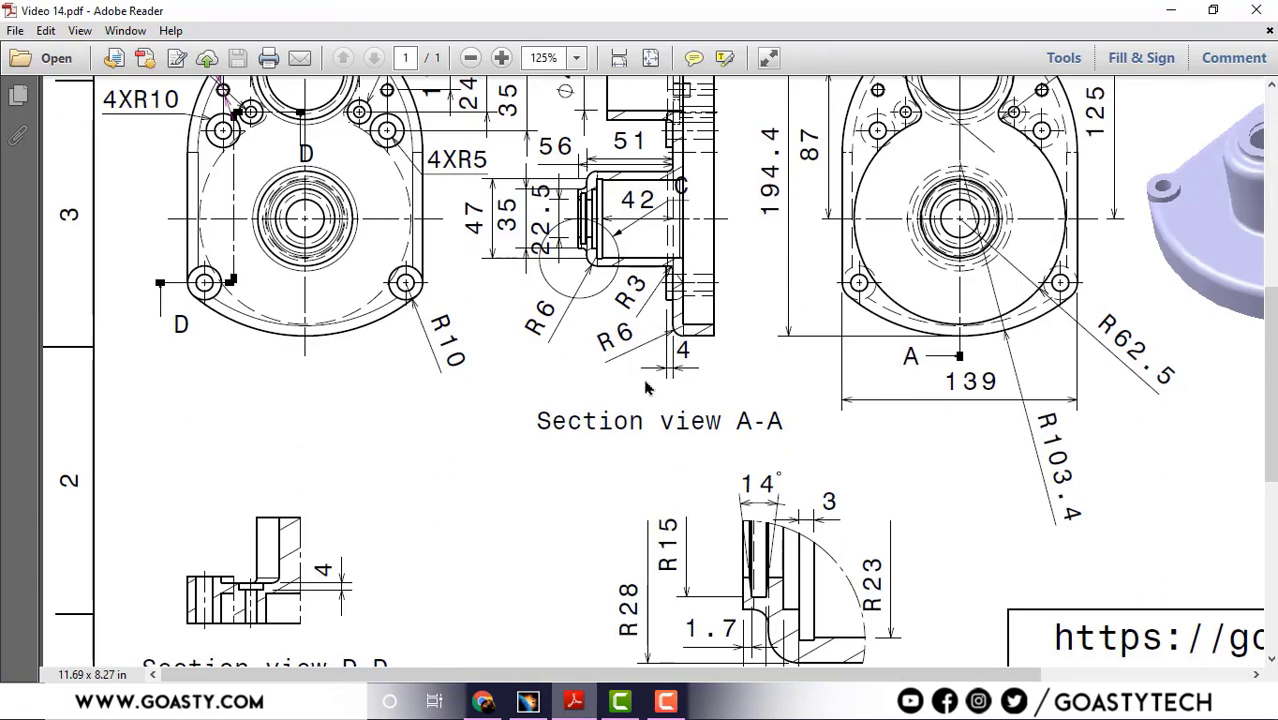
{"action": "left_click", "coordinate": [1171, 10]}
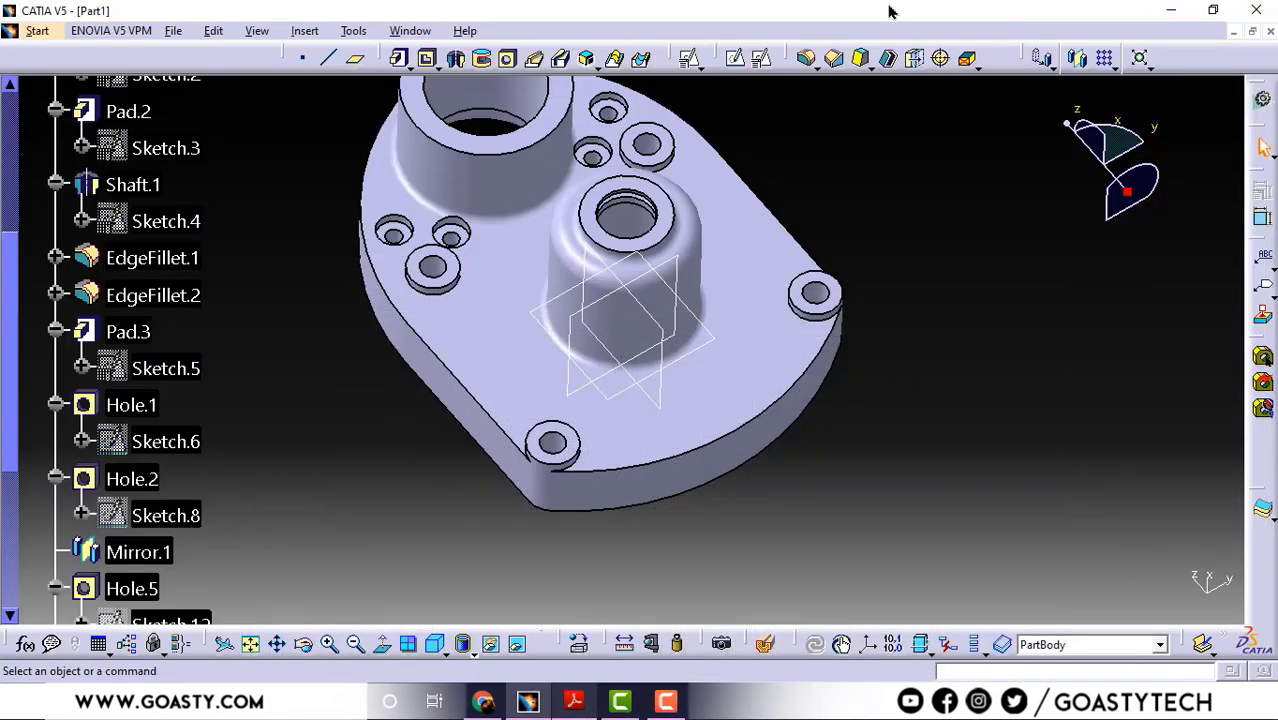
Fillet the outer edges of the base plate on the boss side with a 6 mm radius.
{"action": "left_click", "coordinate": [806, 60]}
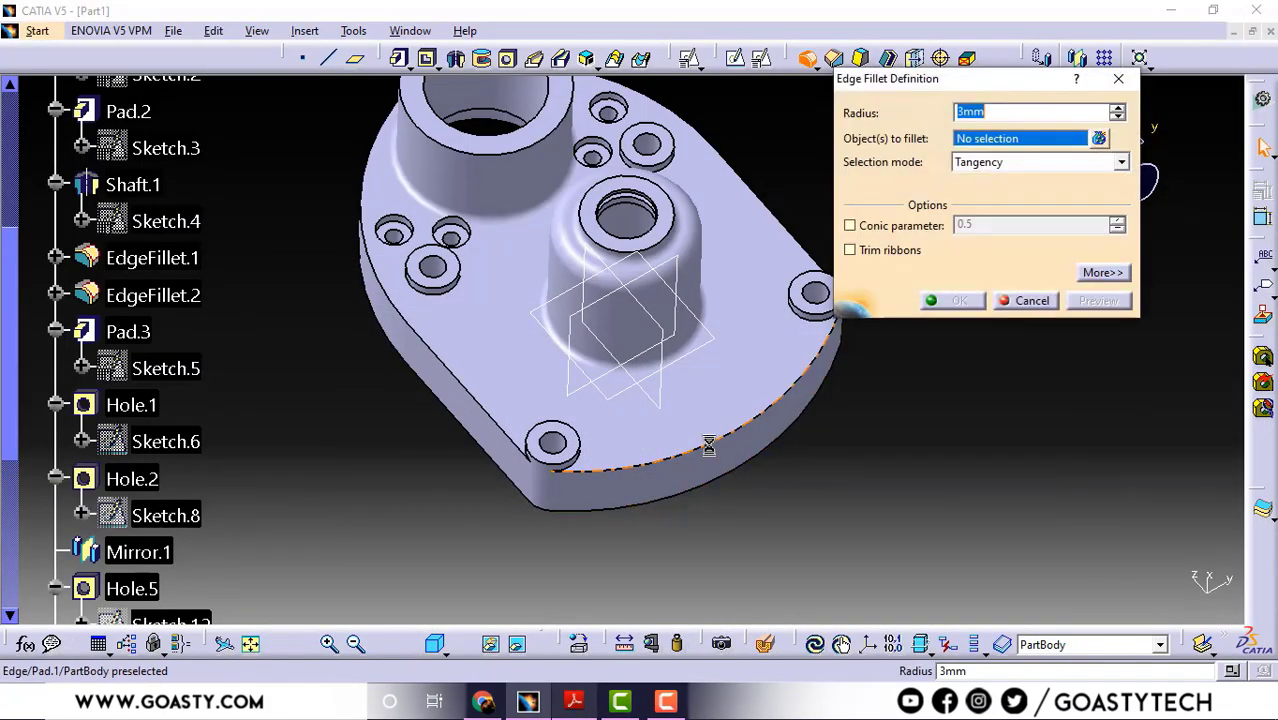
{"action": "left_click", "coordinate": [728, 426]}
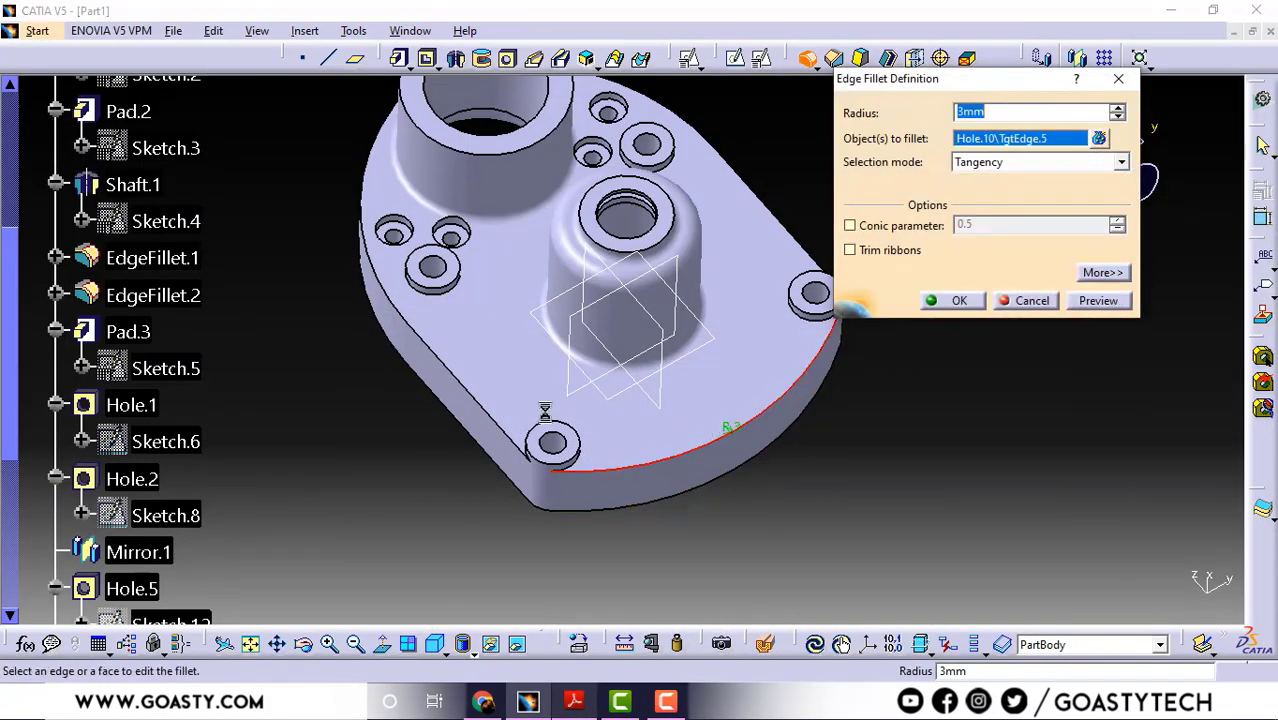
{"action": "left_click", "coordinate": [486, 404]}
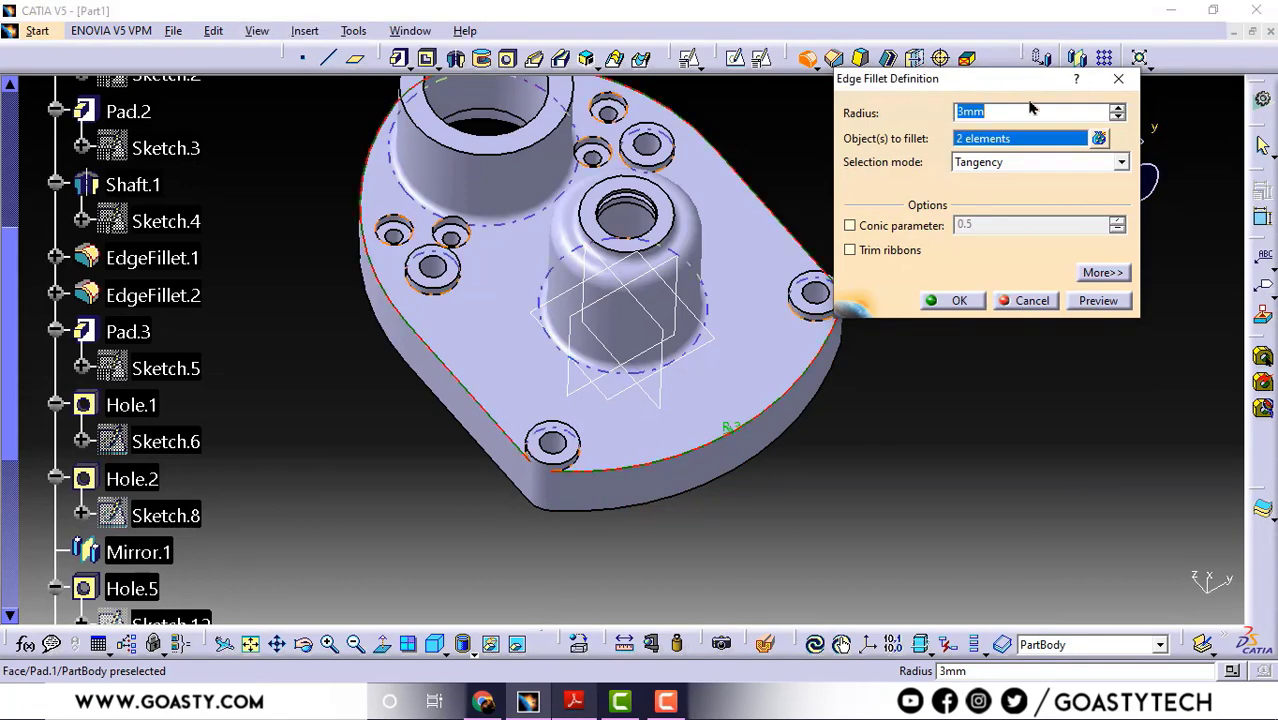
{"action": "left_click", "coordinate": [1092, 299]}
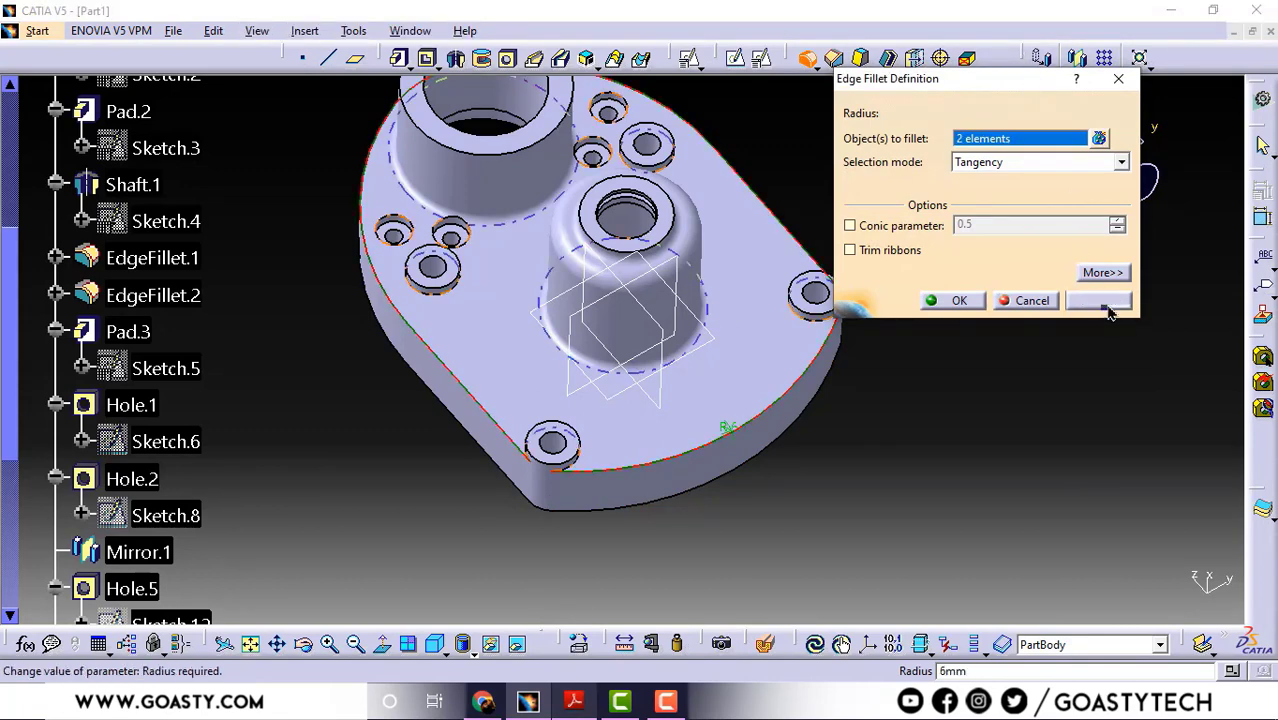
{"action": "left_click", "coordinate": [958, 302]}
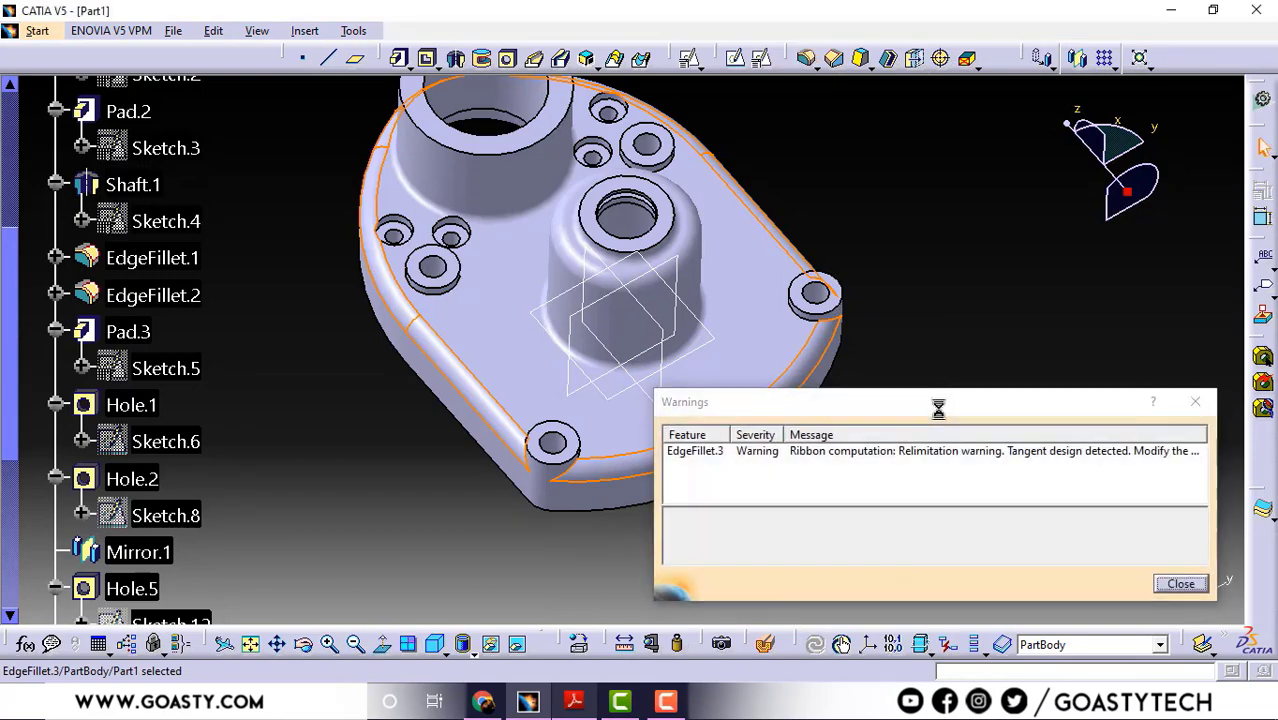
{"action": "left_click", "coordinate": [1181, 584]}
{"action": "middle_click_drag", "start_coordinate": [845, 400], "coordinate": [835, 432]}
{"action": "middle_click_drag", "start_coordinate": [660, 462], "coordinate": [520, 600]}
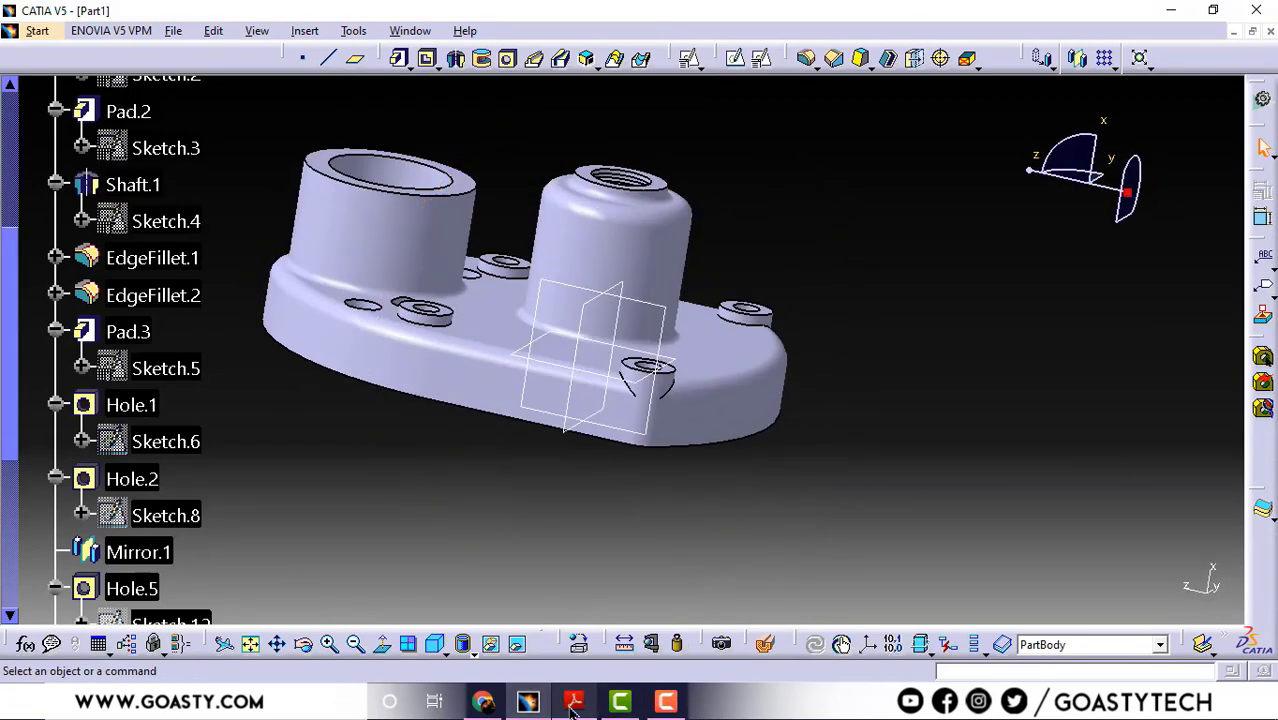
Compare the cover model from the boss side with the dimensioned views and shaded isometric view in the PDF drawing.
{"action": "left_click", "coordinate": [573, 703]}
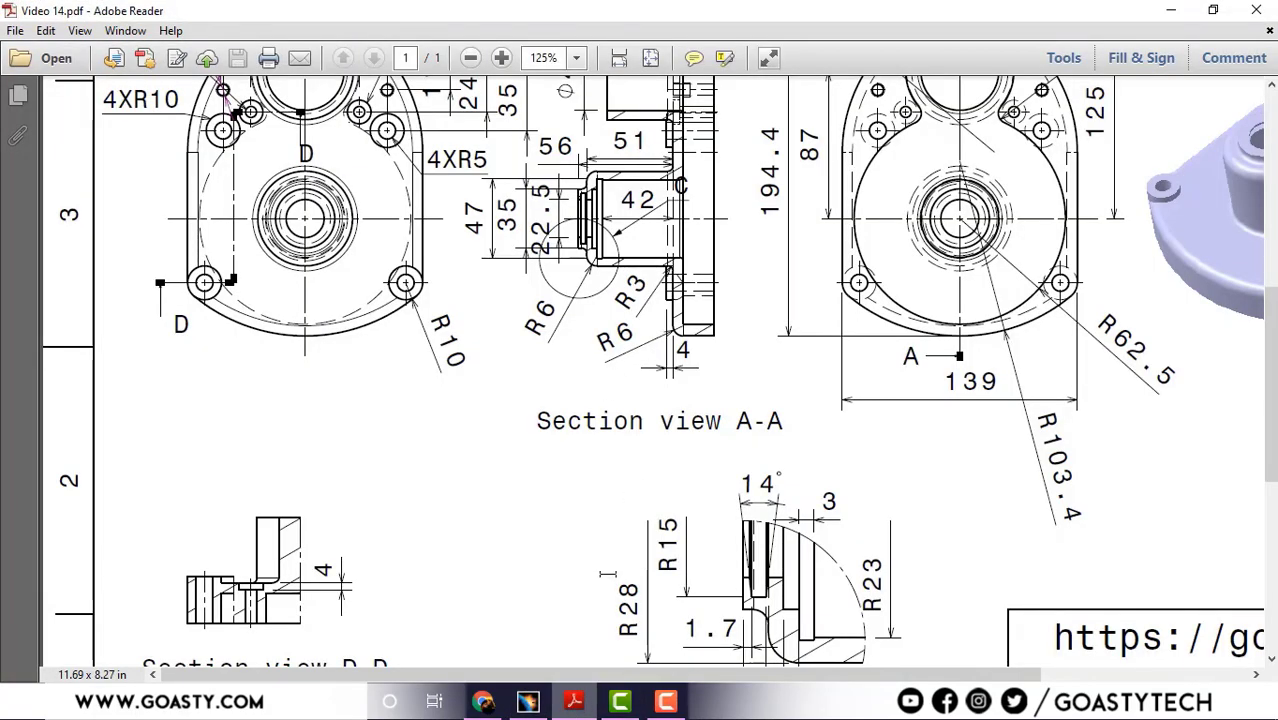
{"action": "scroll", "coordinate": [605, 560], "scroll_direction": "up", "scroll_amount": 3}
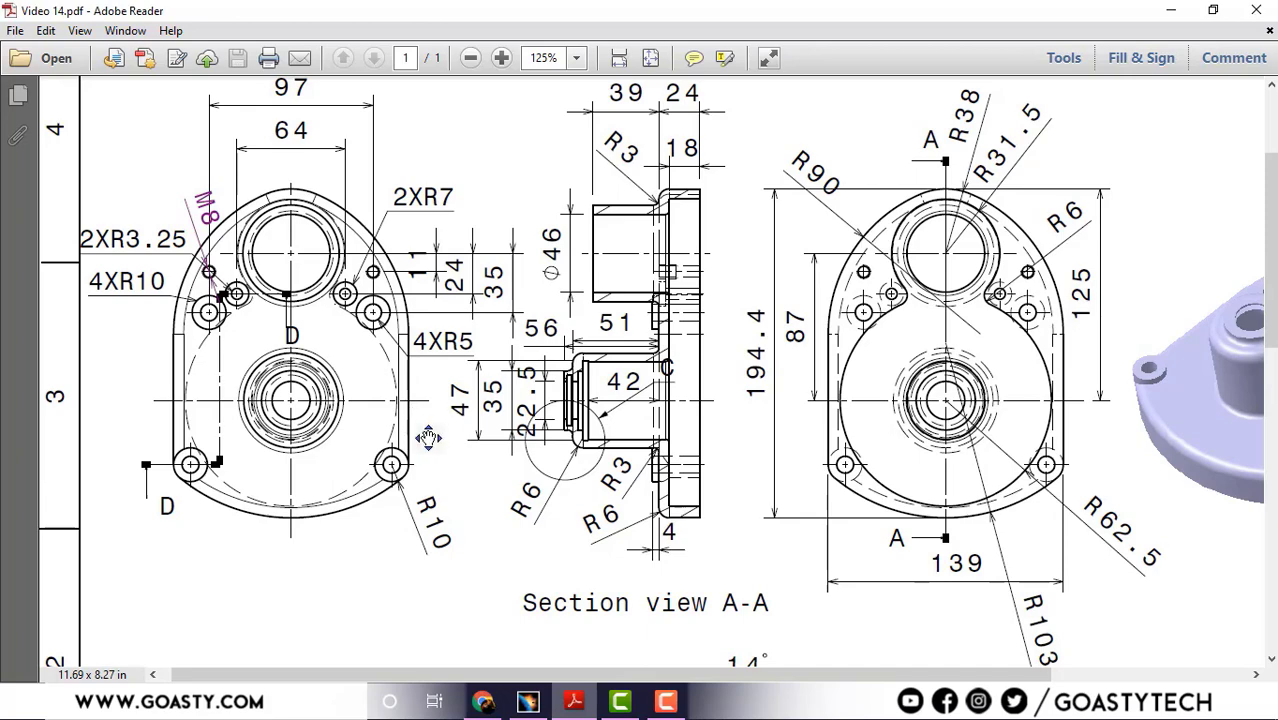
{"action": "scroll", "coordinate": [411, 508], "scroll_direction": "down", "scroll_amount": 5}
{"action": "scroll", "coordinate": [525, 505], "scroll_direction": "right", "scroll_amount": 3}
{"action": "scroll", "coordinate": [518, 422], "scroll_direction": "up", "scroll_amount": 5}
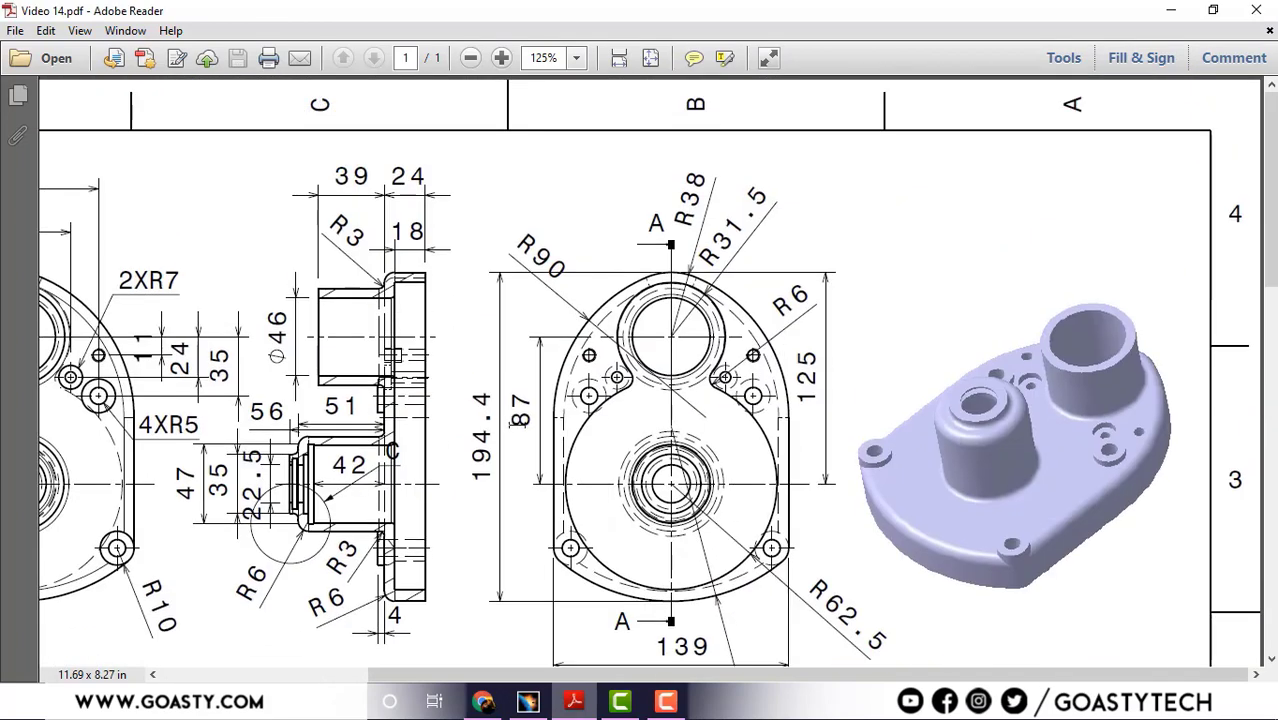
{"action": "left_click", "coordinate": [1163, 9]}
{"action": "mouse_move", "coordinate": [542, 320]}
{"action": "middle_mouse_down"}
{"action": "mouse_move", "coordinate": [622, 334]}
{"action": "mouse_move", "coordinate": [588, 396]}
{"action": "middle_mouse_up"}
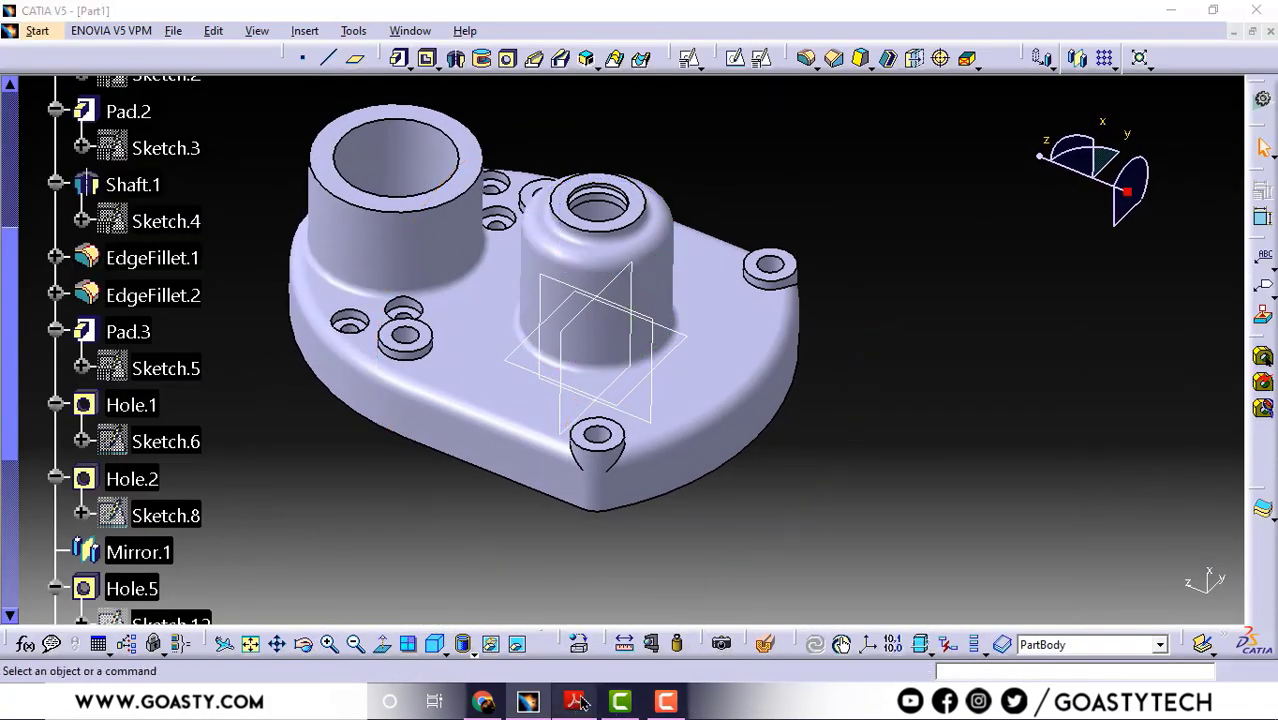
{"action": "left_click", "coordinate": [573, 701]}
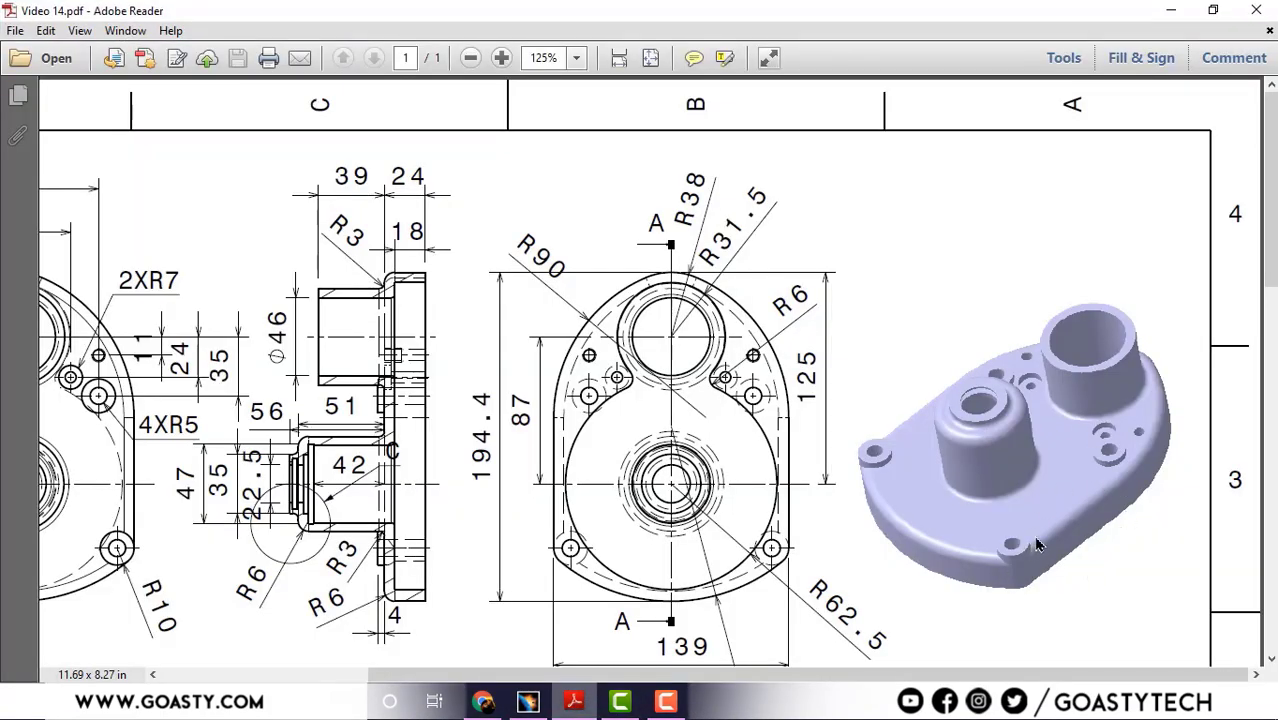
{"action": "left_click", "coordinate": [1163, 9]}
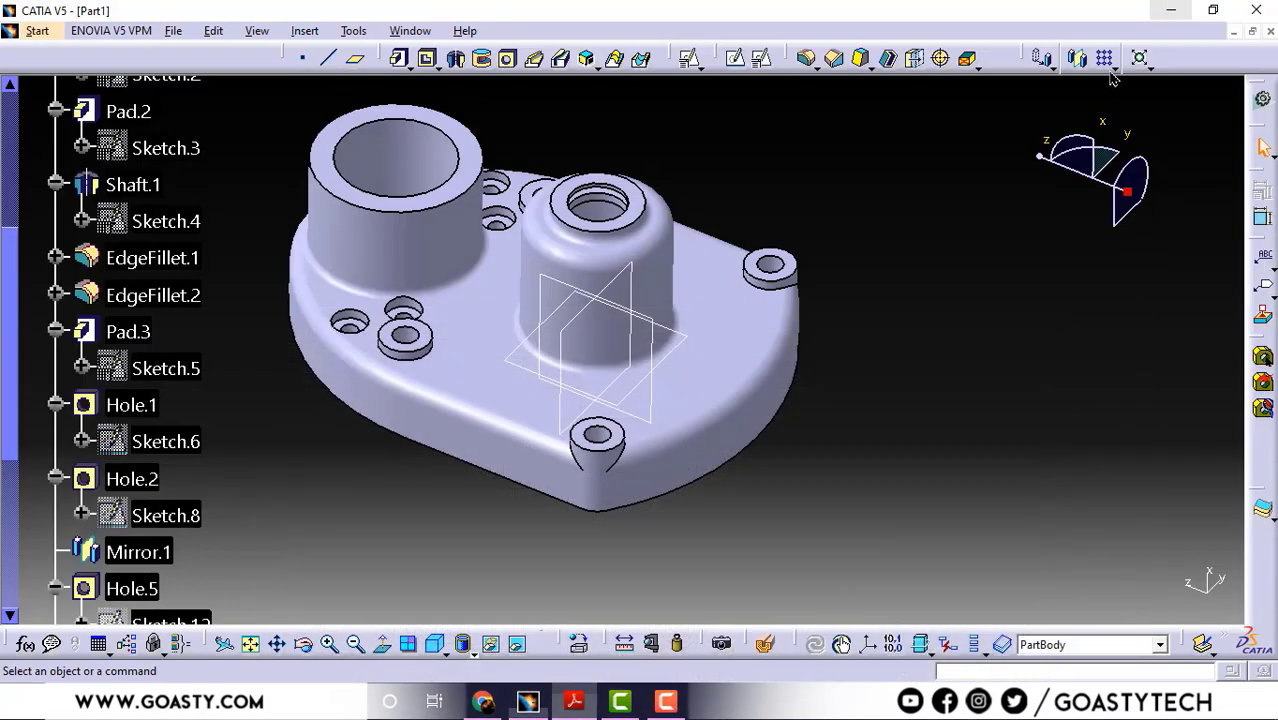
{"action": "middle_click_drag", "start_coordinate": [876, 329], "coordinate": [445, 430]}
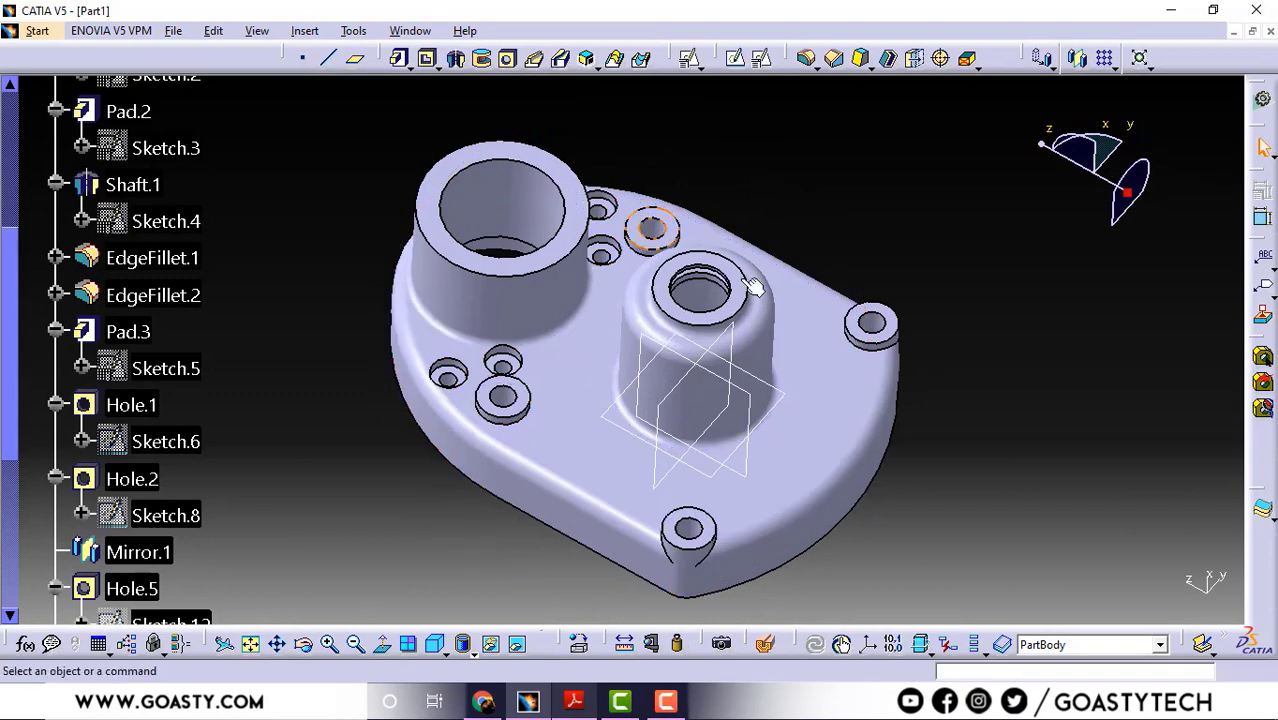
Switch to Chrome to look through the GOASTY TECH home page's CAD exercise posts, and return to the CATIA part.
{"action": "left_click", "coordinate": [483, 703]}
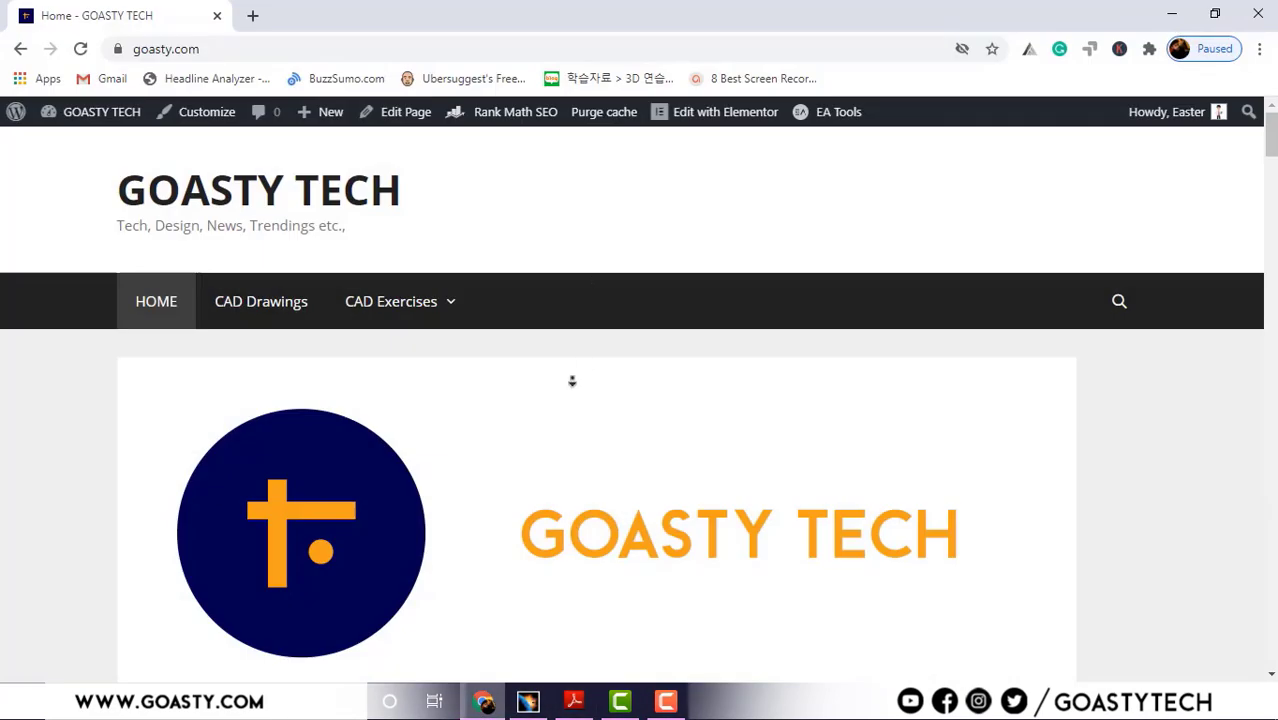
{"action": "middle_click_drag", "start_coordinate": [572, 381], "coordinate": [632, 480]}
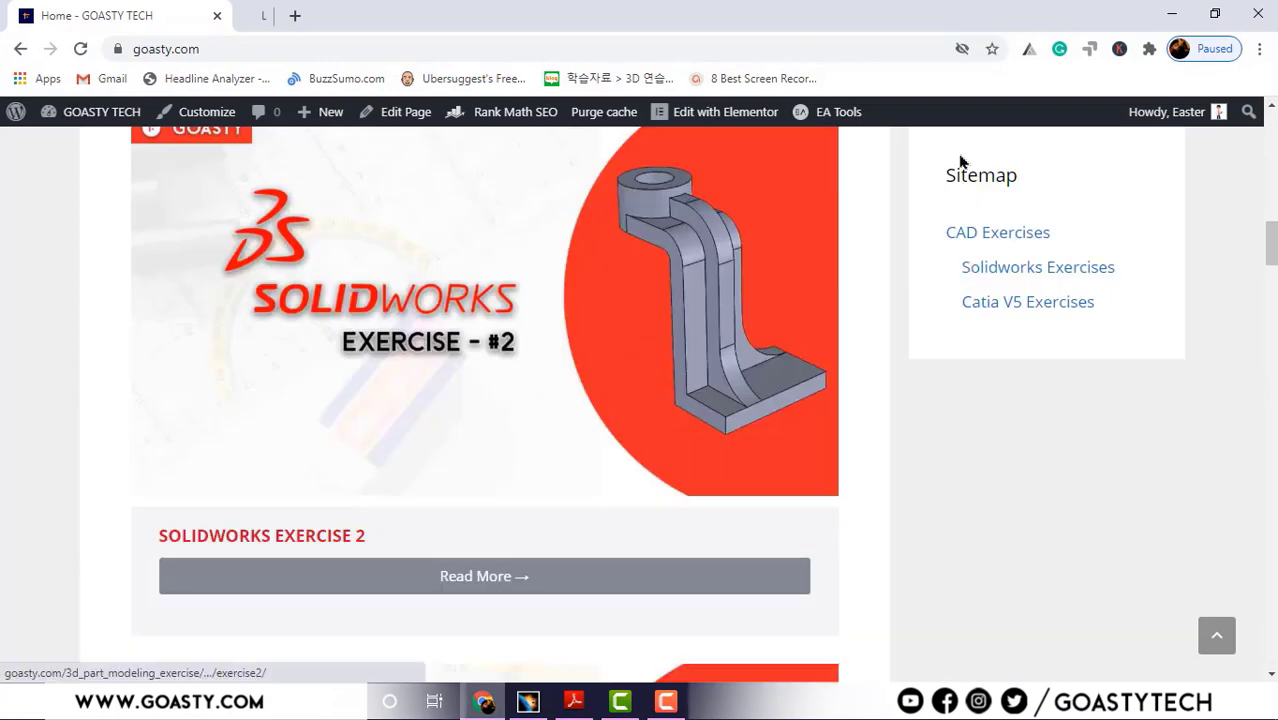
{"action": "left_click", "coordinate": [1170, 12]}
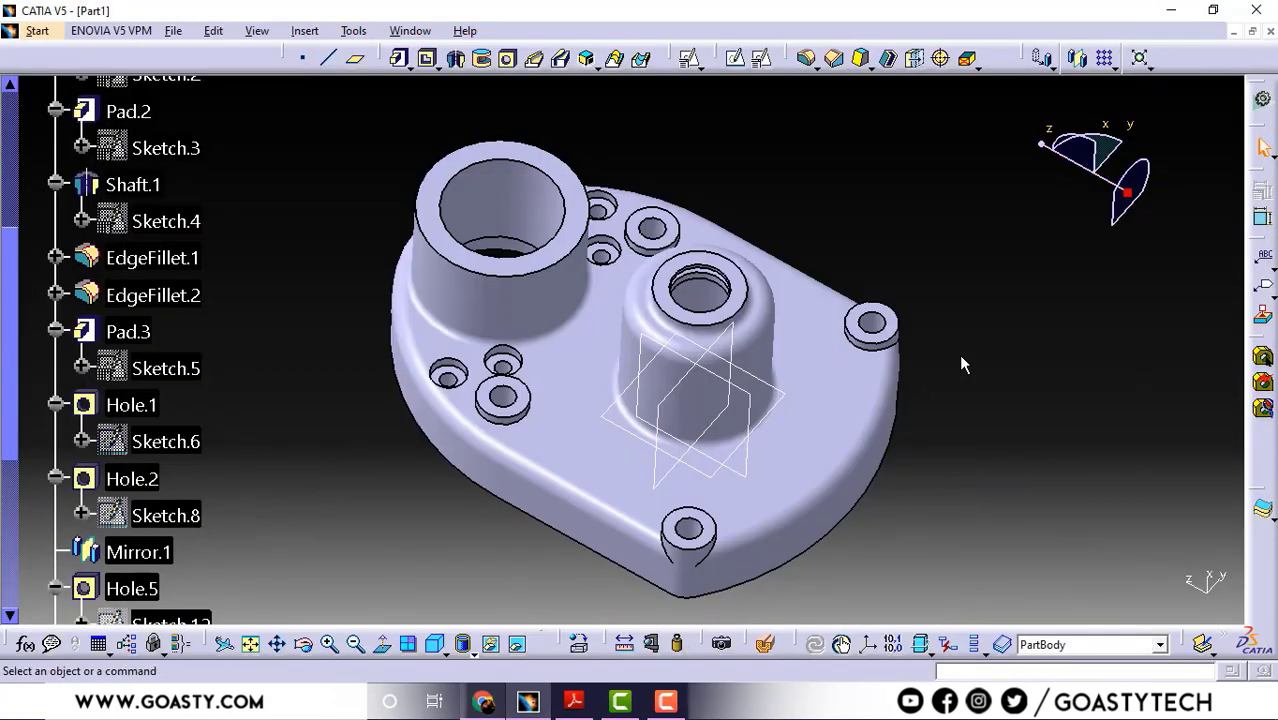